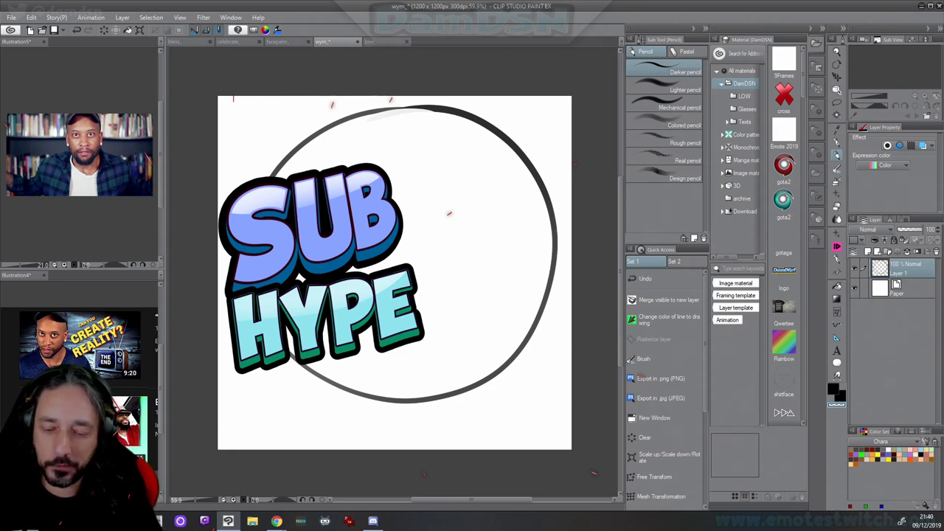
# Sketch the chin and jawline beneath the head circle, reinforcing the jaw's right side
pyautogui.press('c')
pyautogui.moveTo(282, 364)
pyautogui.mouseDown()
pyautogui.moveTo(299, 392)
pyautogui.moveTo(399, 443)
pyautogui.moveTo(453, 438)
pyautogui.moveTo(442, 445)
pyautogui.moveTo(512, 398)
pyautogui.moveTo(530, 365)
pyautogui.mouseUp()
pyautogui.moveTo(550, 280); pyautogui.dragTo(526, 364)
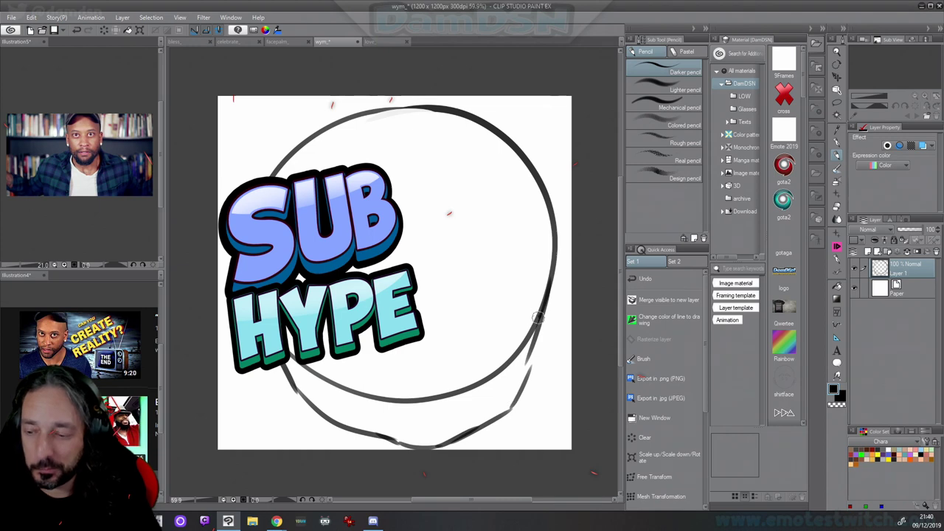
pyautogui.moveTo(538, 317)
pyautogui.mouseDown()
pyautogui.moveTo(494, 422)
pyautogui.moveTo(497, 392)
pyautogui.mouseUp()
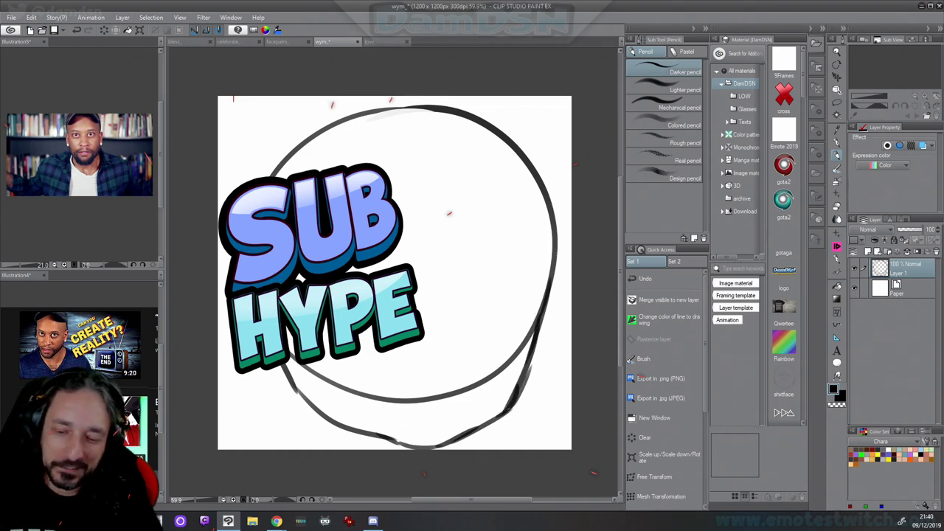
# Scale the head sketch down slightly and draw an ear on the right side of the head
pyautogui.hotkey('ctrl', 't')
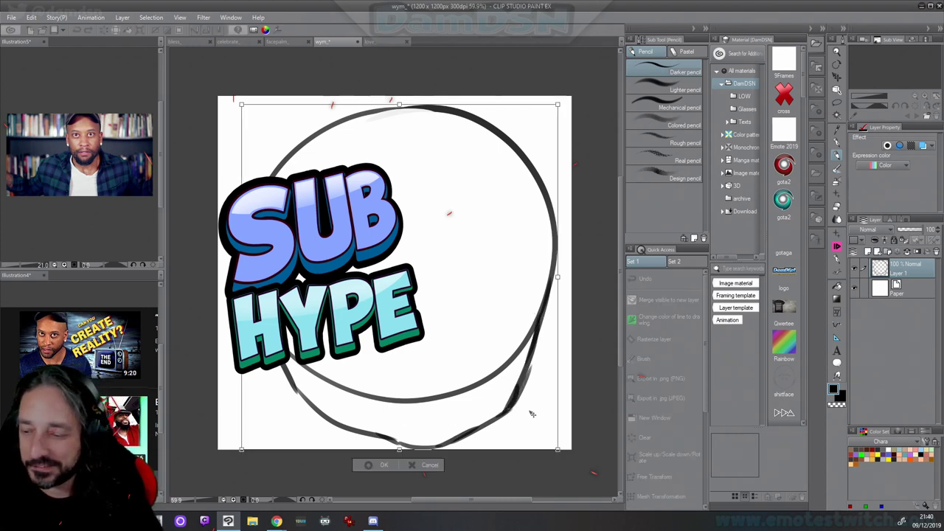
pyautogui.moveTo(558, 449); pyautogui.dragTo(529, 421)
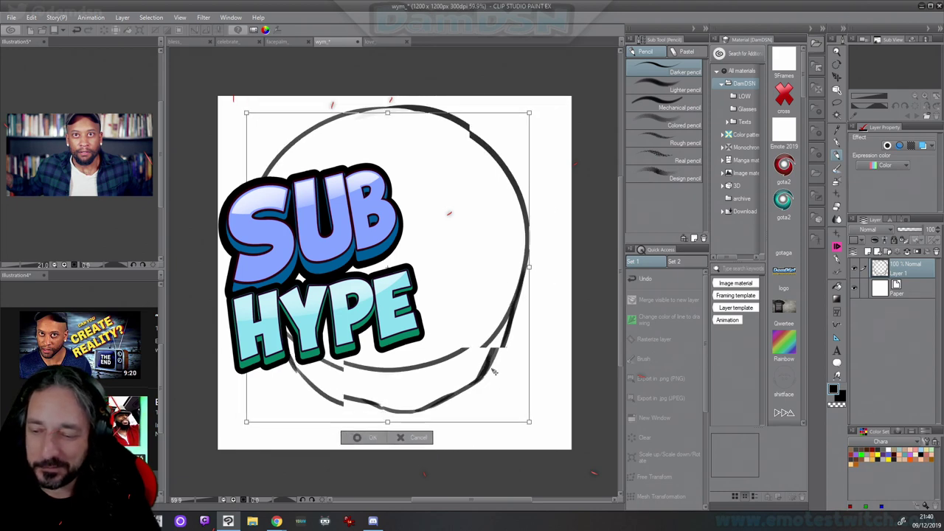
pyautogui.press('Return')
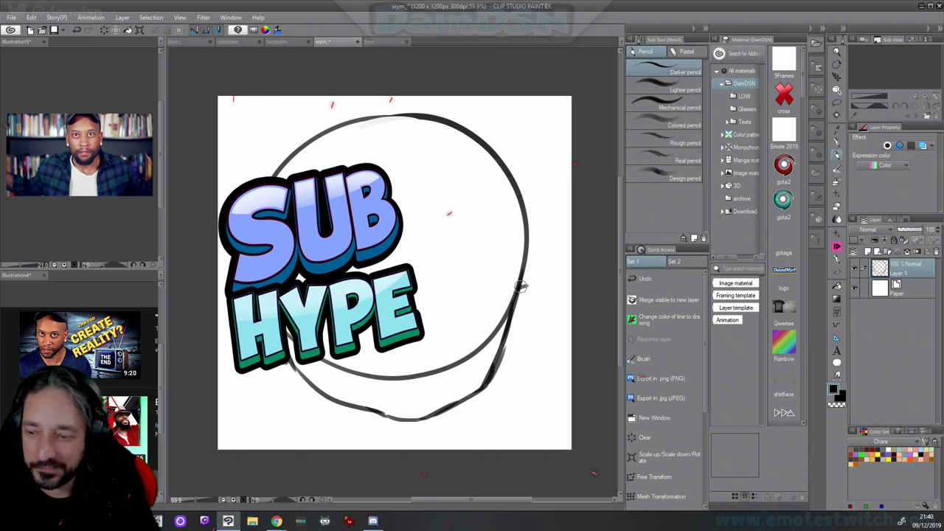
pyautogui.moveTo(522, 283)
pyautogui.mouseDown()
pyautogui.moveTo(538, 320)
pyautogui.moveTo(521, 360)
pyautogui.moveTo(505, 368)
pyautogui.mouseUp()
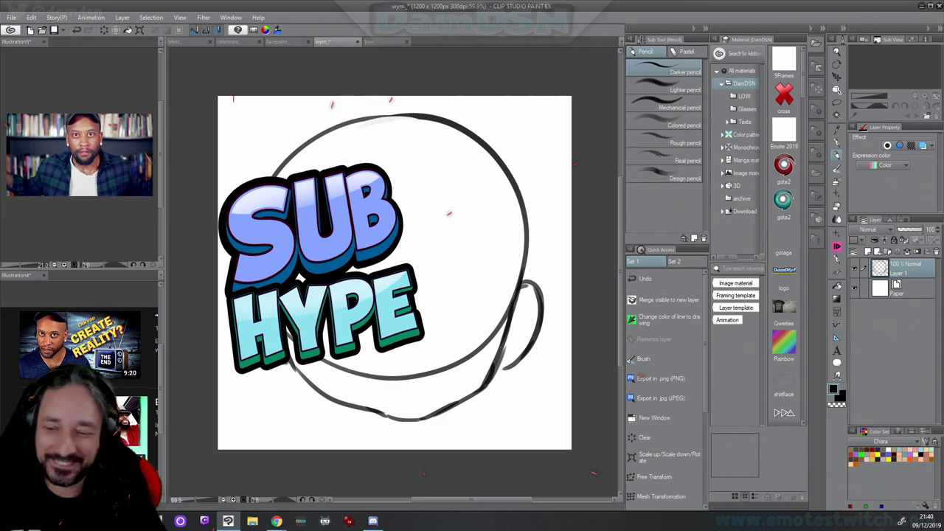
# Shrink the head and ear sketch a little more and shift it down and to the right behind the lettering
pyautogui.hotkey('ctrl', 't')
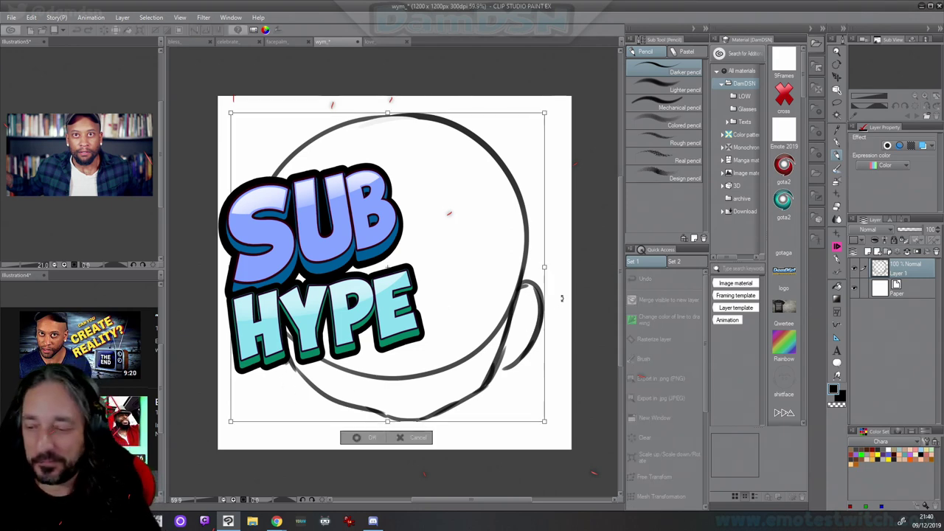
pyautogui.moveTo(544, 423); pyautogui.dragTo(523, 390)
pyautogui.moveTo(461, 330); pyautogui.dragTo(481, 353)
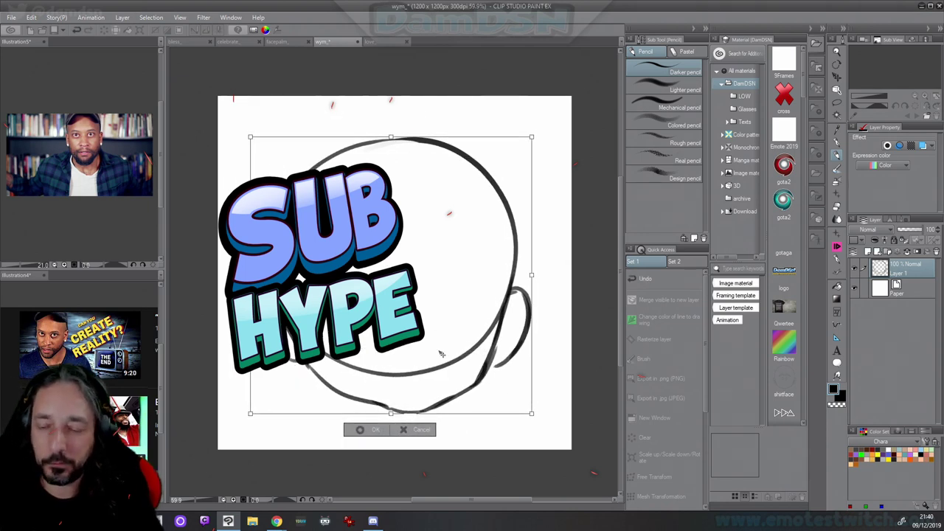
pyautogui.click(373, 429)
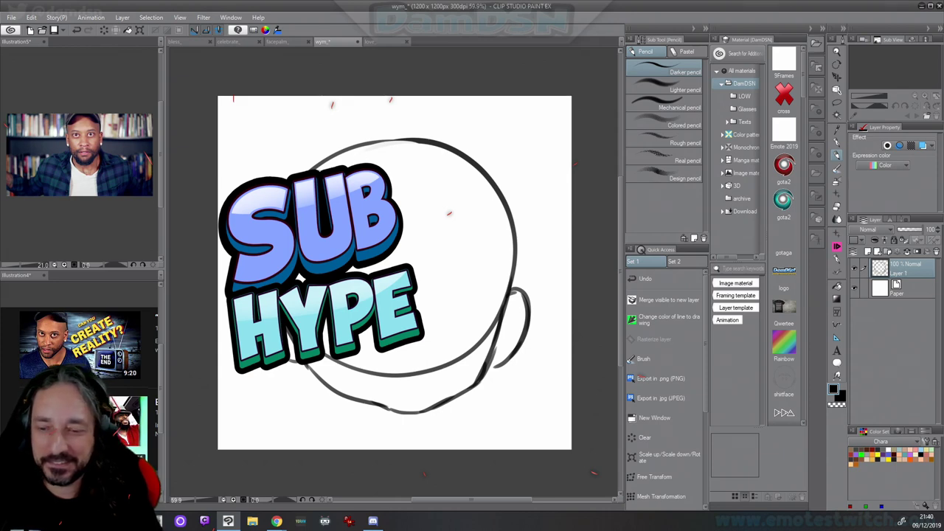
pyautogui.moveTo(331, 166)
pyautogui.mouseDown()
pyautogui.moveTo(481, 192)
pyautogui.moveTo(527, 220)
pyautogui.mouseUp()
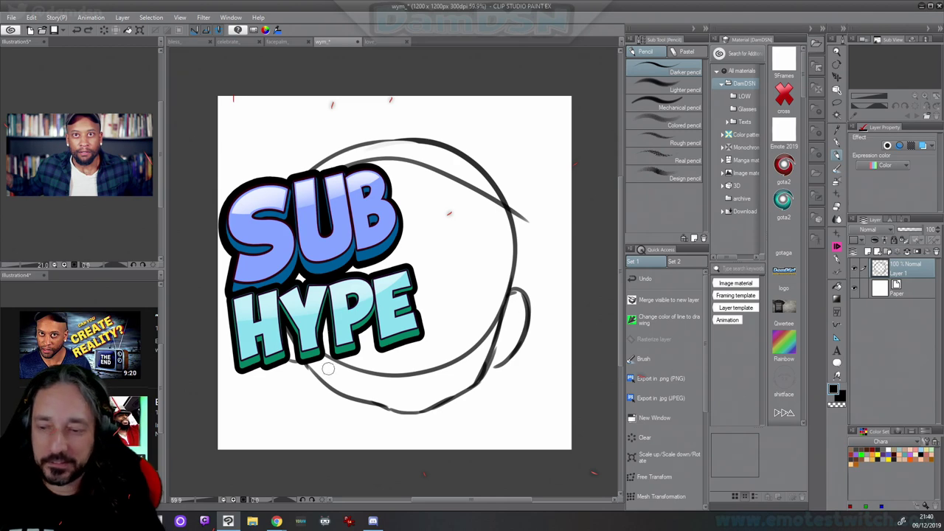
pyautogui.hotkey('ctrl', 'z')
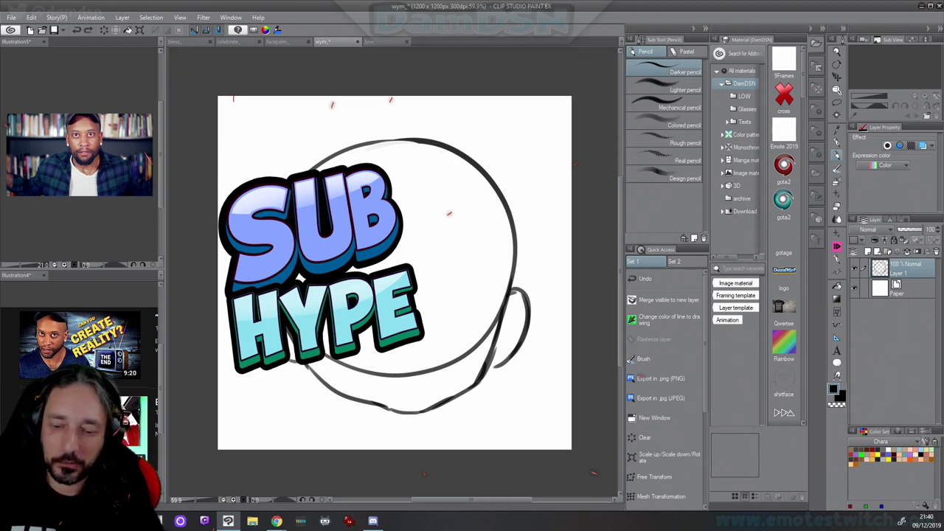
pyautogui.moveTo(386, 174); pyautogui.dragTo(554, 185)
pyautogui.hotkey('ctrl', 'z')
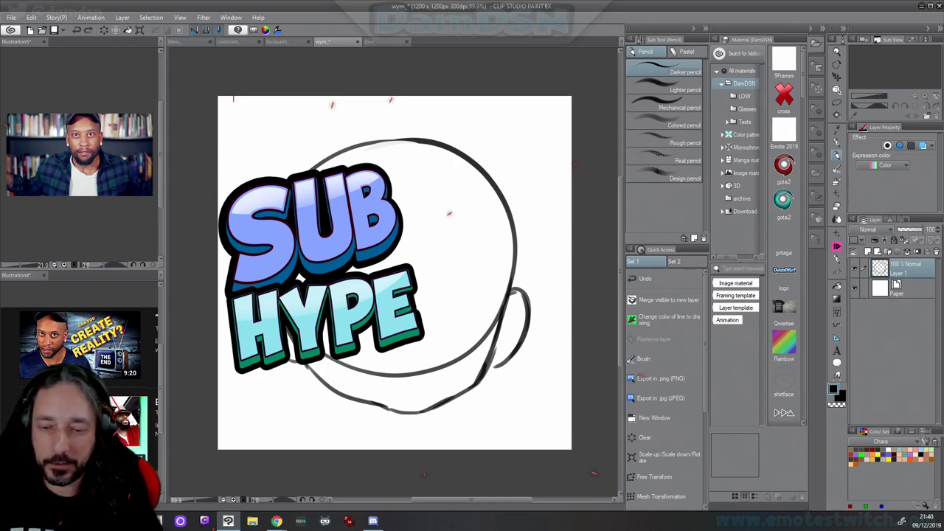
# Sketch the cap's lower edge curving across the forehead from the SUB lettering down to the head's right side
pyautogui.moveTo(286, 175)
pyautogui.mouseDown()
pyautogui.moveTo(362, 141)
pyautogui.moveTo(382, 142)
pyautogui.moveTo(461, 192)
pyautogui.mouseUp()
pyautogui.moveTo(428, 155); pyautogui.dragTo(494, 236)
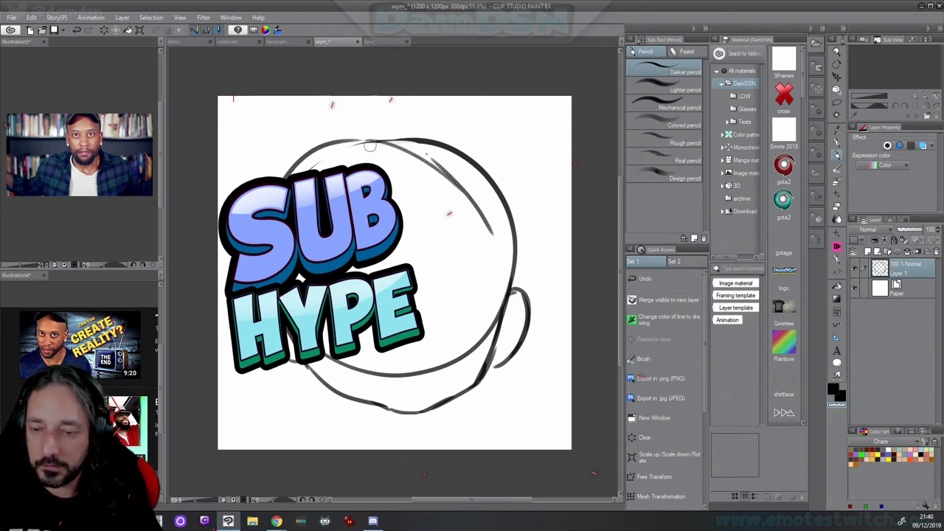
pyautogui.press('c')
pyautogui.moveTo(497, 233)
pyautogui.mouseDown()
pyautogui.moveTo(491, 225)
pyautogui.moveTo(531, 285)
pyautogui.moveTo(466, 208)
pyautogui.moveTo(524, 248)
pyautogui.mouseUp()
pyautogui.hotkey('ctrl', 'z')
pyautogui.hotkey('ctrl', 'z')
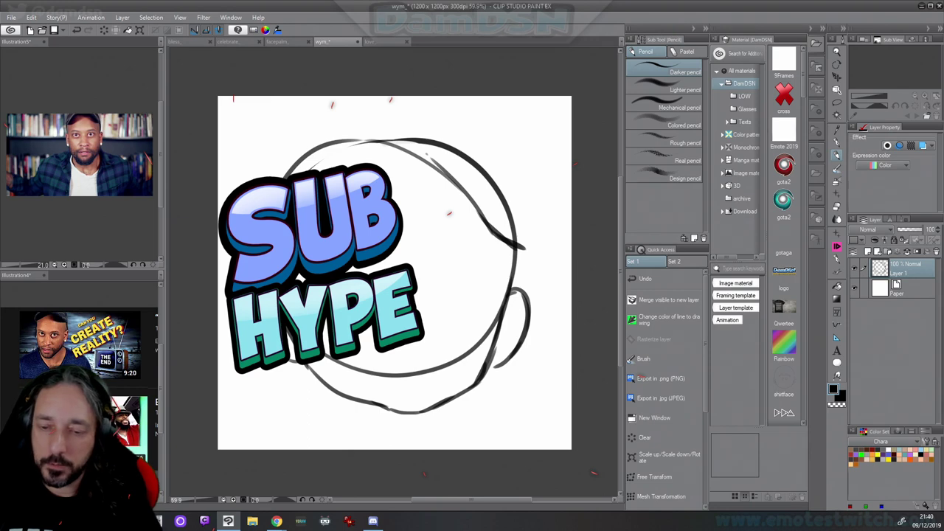
# Draw a higher arc over the top of the head and erase the old circle's upper-right contour
pyautogui.moveTo(270, 175)
pyautogui.mouseDown()
pyautogui.moveTo(362, 128)
pyautogui.moveTo(443, 168)
pyautogui.moveTo(397, 138)
pyautogui.moveTo(457, 155)
pyautogui.mouseUp()
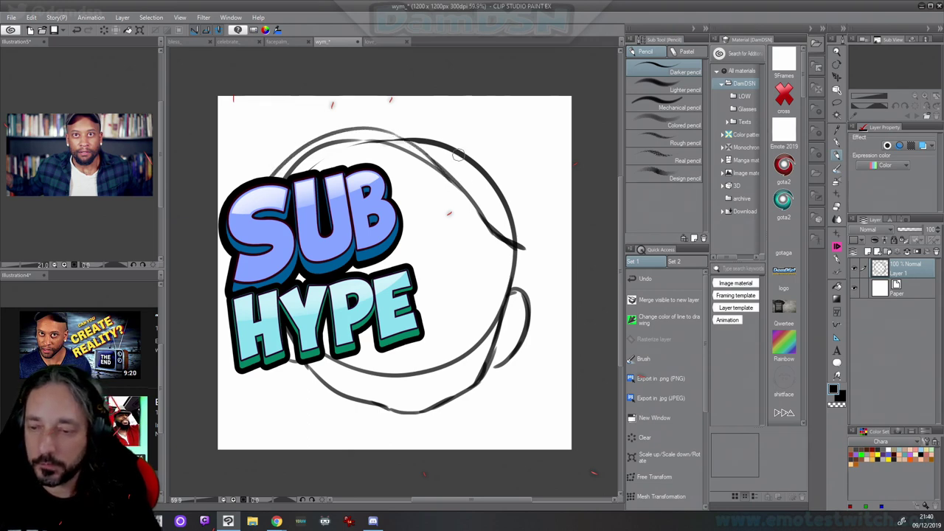
pyautogui.press('c')
pyautogui.moveTo(522, 240)
pyautogui.mouseDown()
pyautogui.moveTo(460, 156)
pyautogui.moveTo(408, 137)
pyautogui.mouseUp()
pyautogui.moveTo(497, 189); pyautogui.dragTo(504, 209)
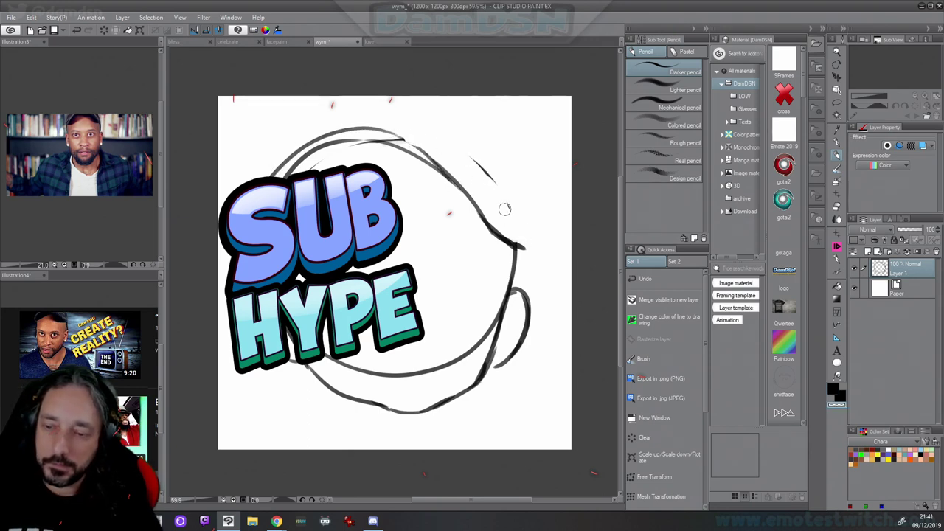
# Sketch the cap's outer contour down to its right corner and darken the arcs above the SUB lettering
pyautogui.press('c')
pyautogui.moveTo(390, 127)
pyautogui.mouseDown()
pyautogui.moveTo(484, 164)
pyautogui.moveTo(461, 152)
pyautogui.moveTo(519, 215)
pyautogui.mouseUp()
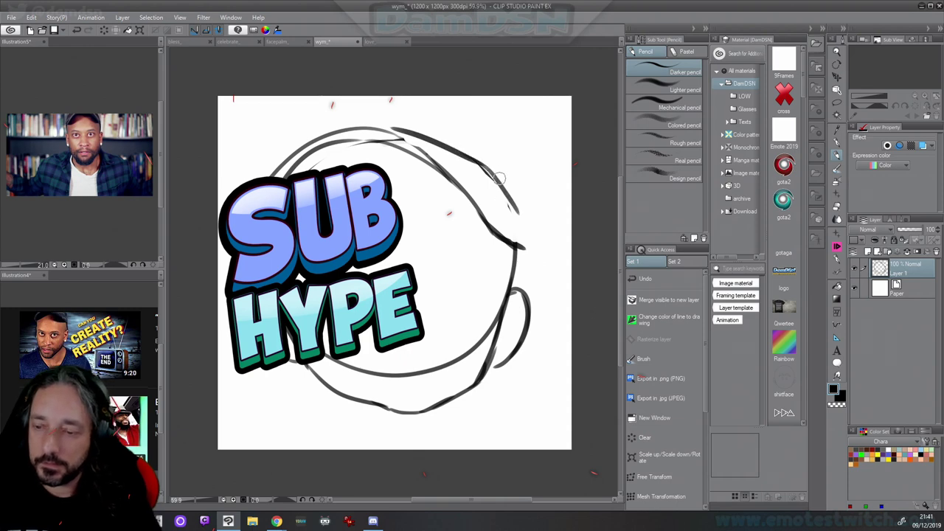
pyautogui.moveTo(499, 175); pyautogui.dragTo(522, 242)
pyautogui.moveTo(369, 142); pyautogui.dragTo(324, 169)
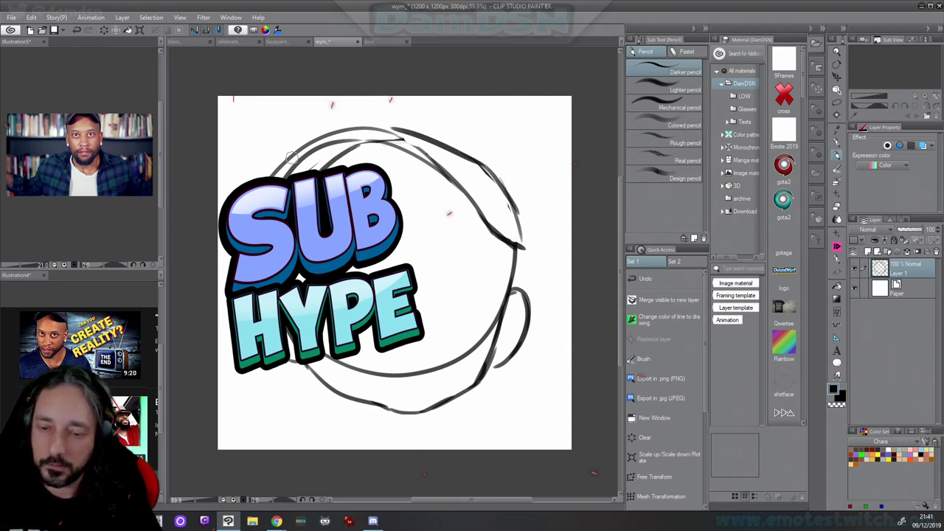
pyautogui.moveTo(270, 175)
pyautogui.mouseDown()
pyautogui.moveTo(334, 134)
pyautogui.moveTo(302, 140)
pyautogui.mouseUp()
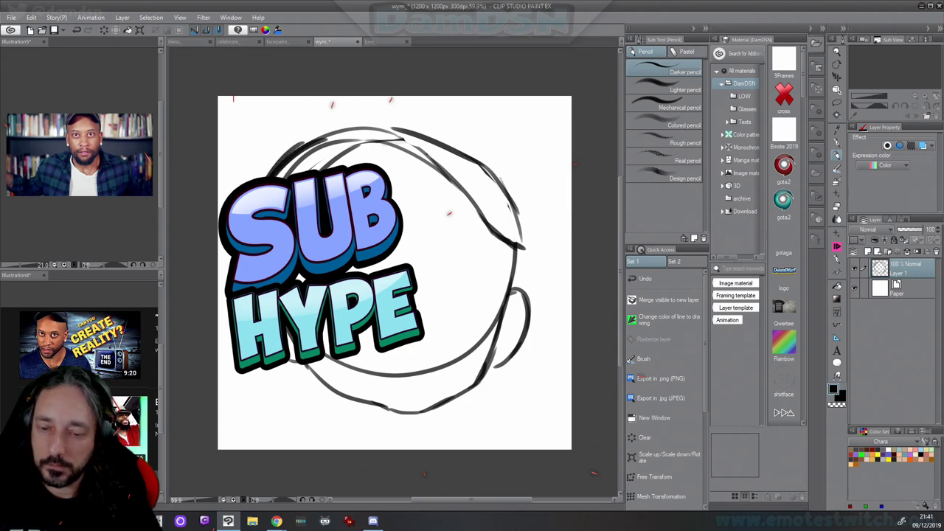
# Erase the surplus middle arc between the cap lines above the SUB lettering
pyautogui.press('c')
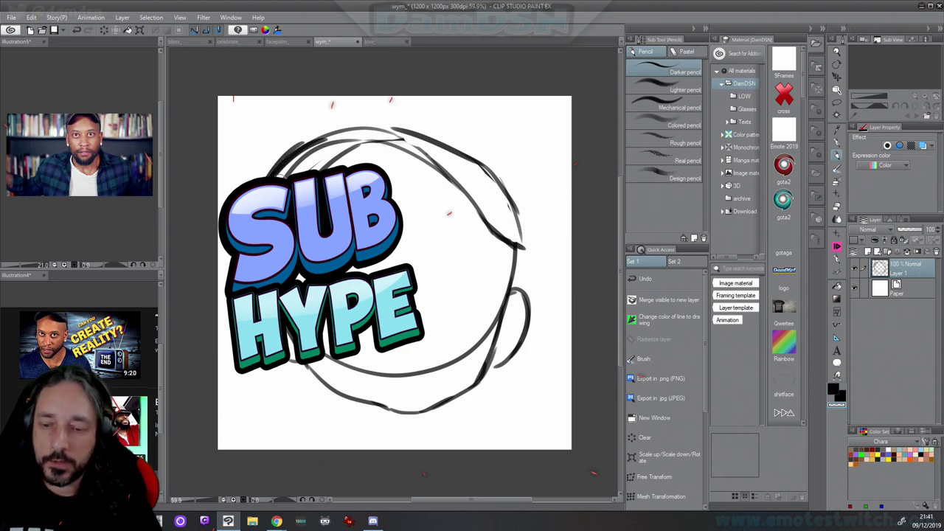
pyautogui.moveTo(283, 174); pyautogui.dragTo(348, 138)
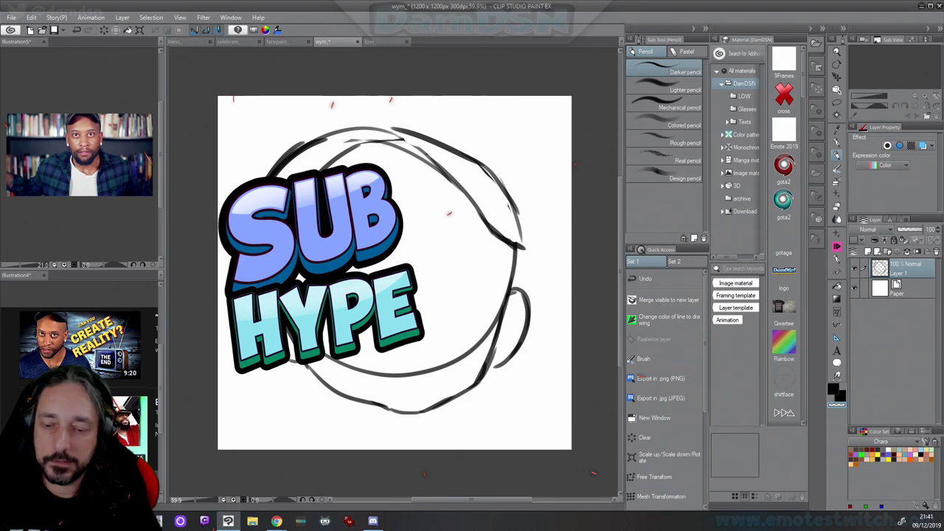
pyautogui.press('x')
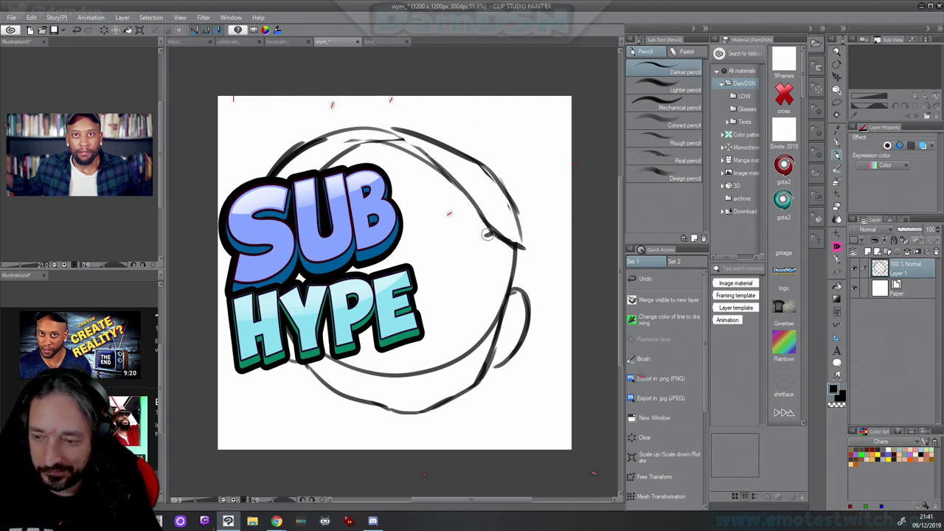
# Thicken the cap's lower edge on the right, then erase excess strokes between its lines and at the upper left
pyautogui.moveTo(486, 235)
pyautogui.mouseDown()
pyautogui.moveTo(389, 148)
pyautogui.moveTo(421, 161)
pyautogui.moveTo(483, 232)
pyautogui.moveTo(505, 240)
pyautogui.mouseUp()
pyautogui.hotkey('ctrl', 'z')
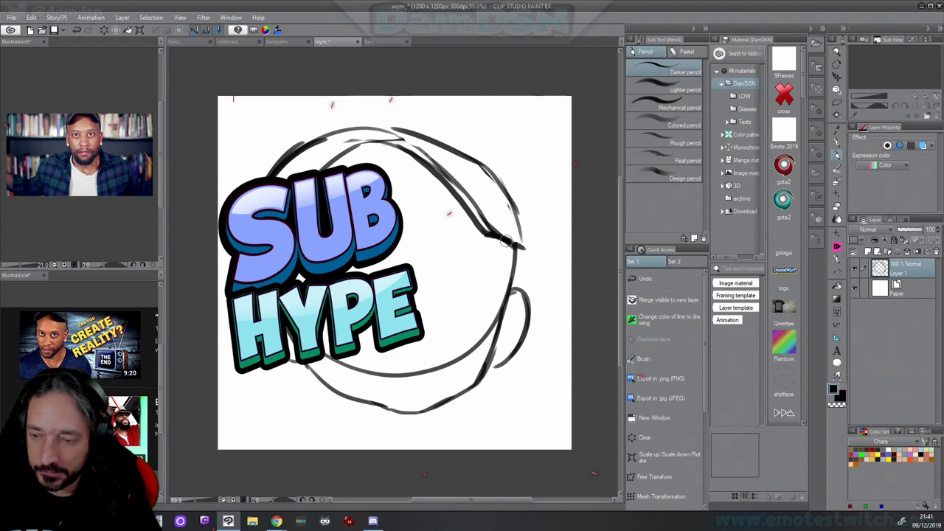
pyautogui.press('c')
pyautogui.moveTo(414, 151); pyautogui.dragTo(466, 203)
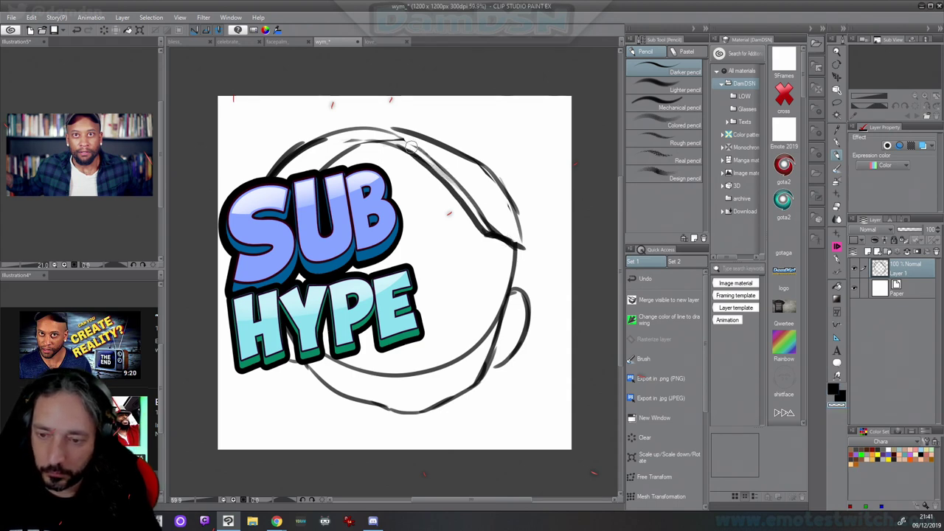
pyautogui.moveTo(412, 146)
pyautogui.mouseDown()
pyautogui.moveTo(350, 137)
pyautogui.moveTo(380, 143)
pyautogui.moveTo(368, 136)
pyautogui.moveTo(307, 153)
pyautogui.moveTo(312, 134)
pyautogui.moveTo(273, 167)
pyautogui.mouseUp()
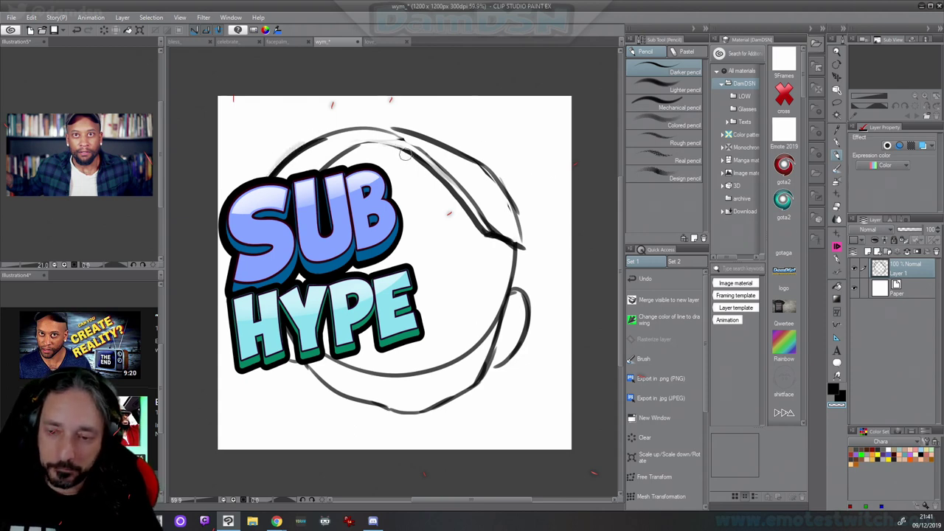
# Redraw the cap's lower edge as a bold arc from the top toward the SUB lettering and clean up its upper-left end
pyautogui.moveTo(405, 154); pyautogui.dragTo(359, 145)
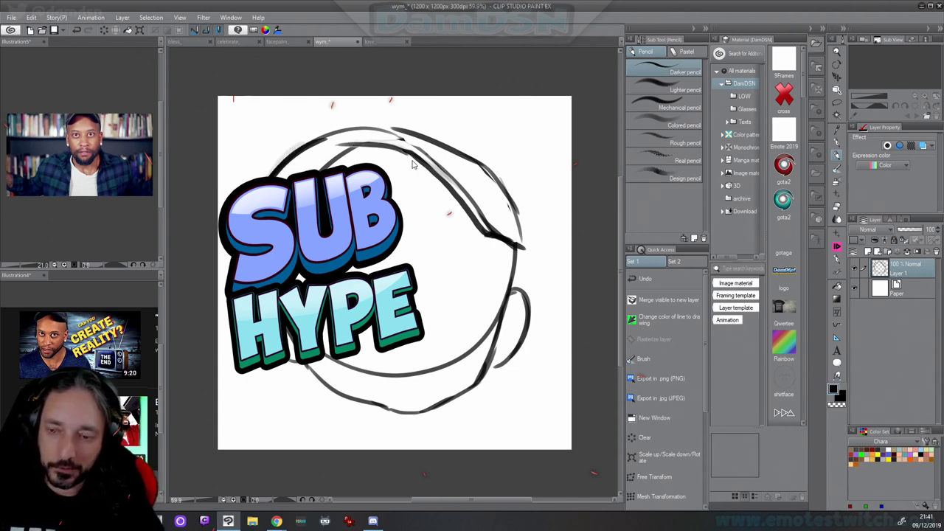
pyautogui.hotkey('ctrl', 'z')
pyautogui.moveTo(415, 154)
pyautogui.mouseDown()
pyautogui.moveTo(361, 139)
pyautogui.moveTo(308, 163)
pyautogui.moveTo(357, 147)
pyautogui.moveTo(354, 140)
pyautogui.moveTo(285, 163)
pyautogui.mouseUp()
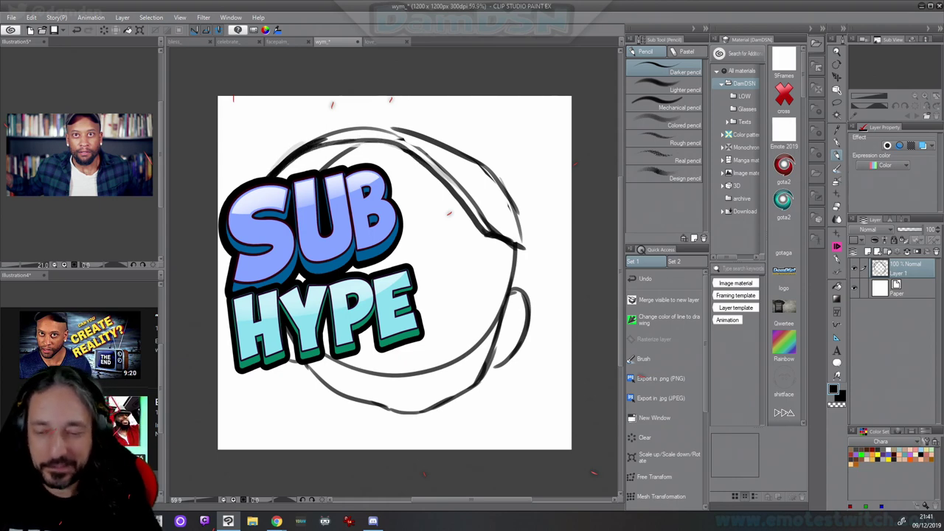
pyautogui.moveTo(325, 138); pyautogui.dragTo(269, 174)
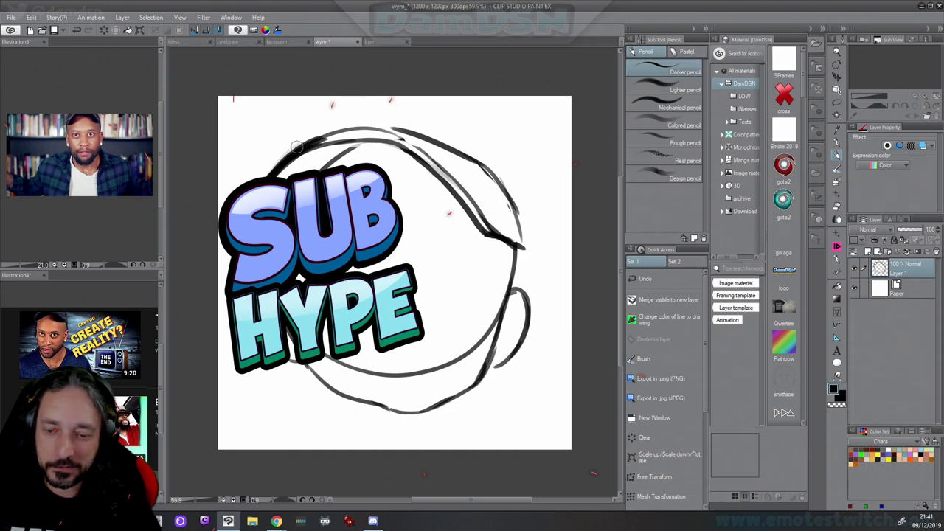
pyautogui.moveTo(299, 145)
pyautogui.mouseDown()
pyautogui.moveTo(255, 178)
pyautogui.moveTo(290, 148)
pyautogui.moveTo(388, 130)
pyautogui.moveTo(317, 140)
pyautogui.moveTo(265, 174)
pyautogui.mouseUp()
pyautogui.press('c')
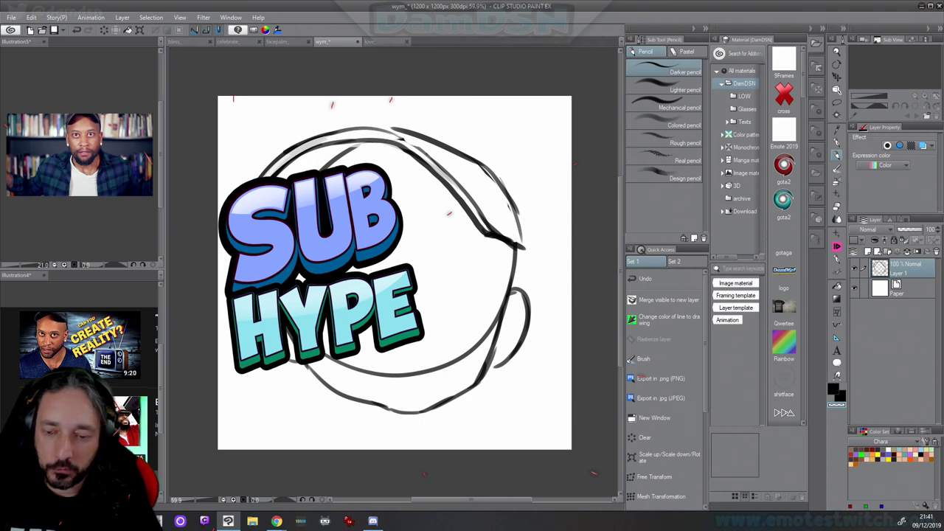
# Sketch the cap's tall crown above the band, with a heavy line down its right side
pyautogui.moveTo(279, 522)
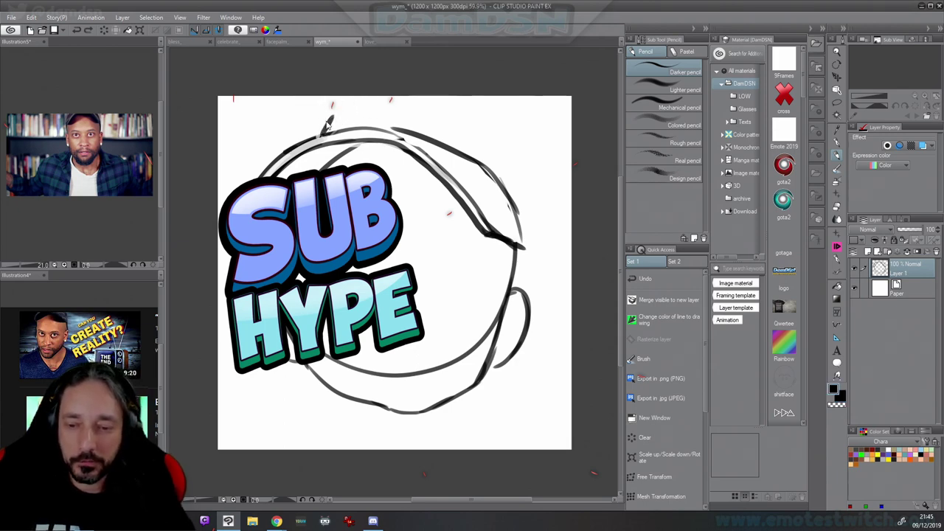
pyautogui.moveTo(307, 143)
pyautogui.mouseDown()
pyautogui.moveTo(324, 109)
pyautogui.moveTo(363, 100)
pyautogui.moveTo(468, 104)
pyautogui.moveTo(506, 134)
pyautogui.moveTo(522, 205)
pyautogui.mouseUp()
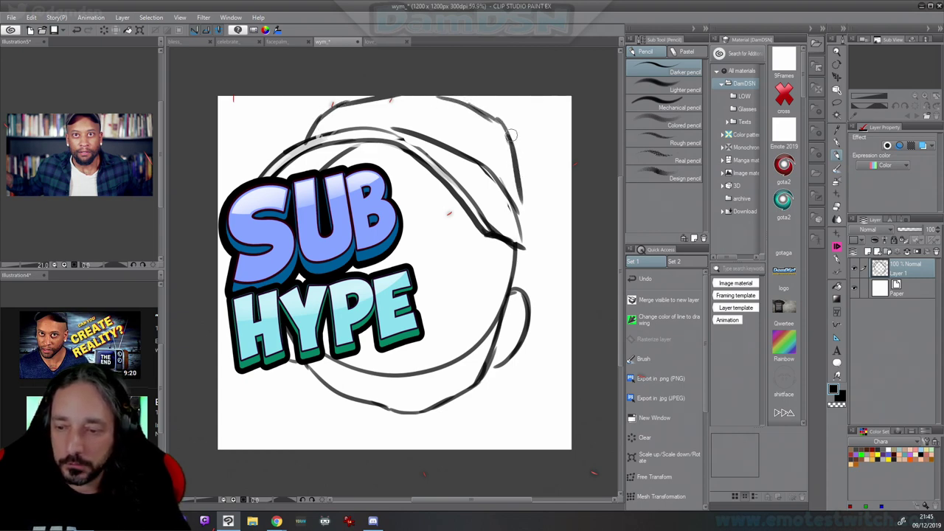
pyautogui.moveTo(510, 135); pyautogui.dragTo(522, 207)
pyautogui.moveTo(510, 133); pyautogui.dragTo(527, 211)
pyautogui.moveTo(516, 157)
pyautogui.mouseDown()
pyautogui.moveTo(522, 201)
pyautogui.moveTo(527, 225)
pyautogui.mouseUp()
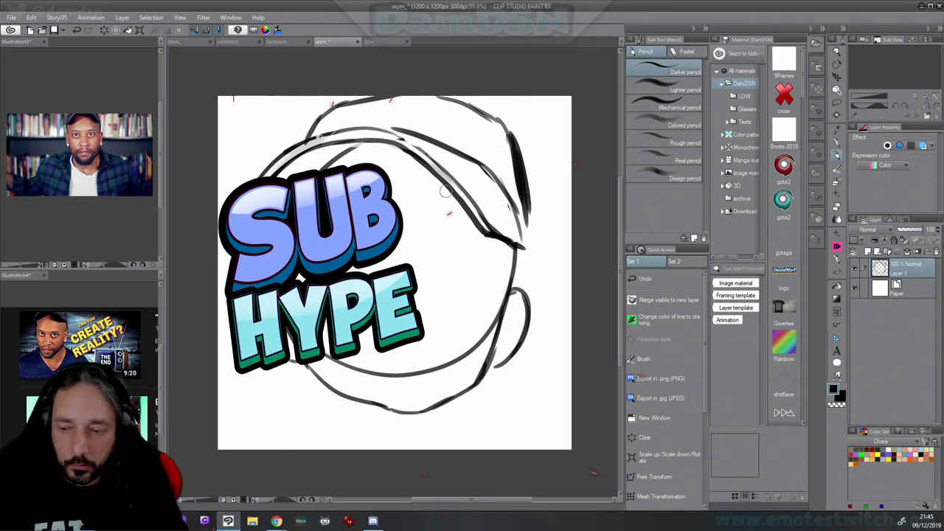
# Redraw the cap's lower-right corner to meet the crown line and erase the old corner strokes beneath it
pyautogui.moveTo(460, 187)
pyautogui.mouseDown()
pyautogui.moveTo(490, 218)
pyautogui.moveTo(534, 229)
pyautogui.mouseUp()
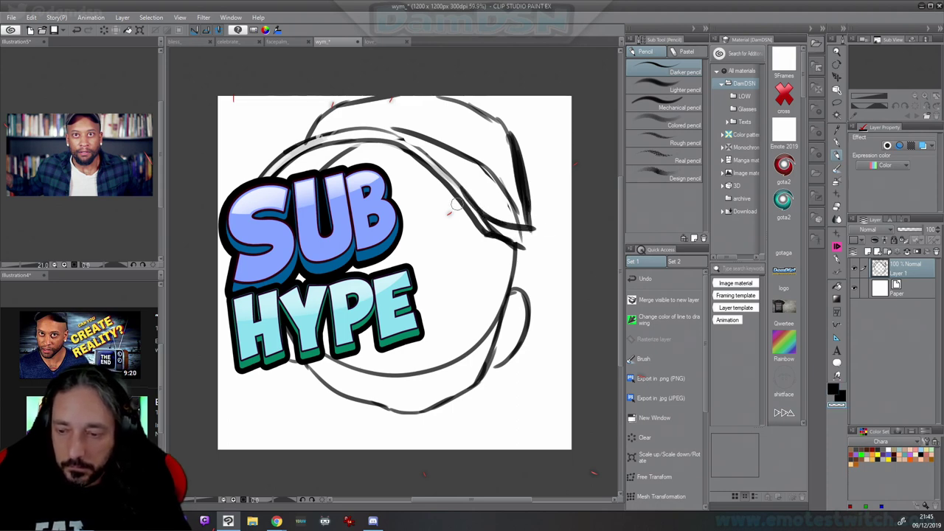
pyautogui.press('c')
pyautogui.moveTo(455, 192)
pyautogui.mouseDown()
pyautogui.moveTo(491, 225)
pyautogui.moveTo(468, 211)
pyautogui.moveTo(476, 219)
pyautogui.moveTo(538, 230)
pyautogui.moveTo(494, 229)
pyautogui.moveTo(542, 233)
pyautogui.moveTo(518, 245)
pyautogui.moveTo(480, 232)
pyautogui.moveTo(540, 245)
pyautogui.mouseUp()
pyautogui.press('c')
pyautogui.moveTo(525, 244)
pyautogui.mouseDown()
pyautogui.moveTo(499, 242)
pyautogui.moveTo(531, 250)
pyautogui.moveTo(526, 226)
pyautogui.moveTo(497, 193)
pyautogui.moveTo(409, 131)
pyautogui.mouseUp()
pyautogui.hotkey('ctrl', 'z')
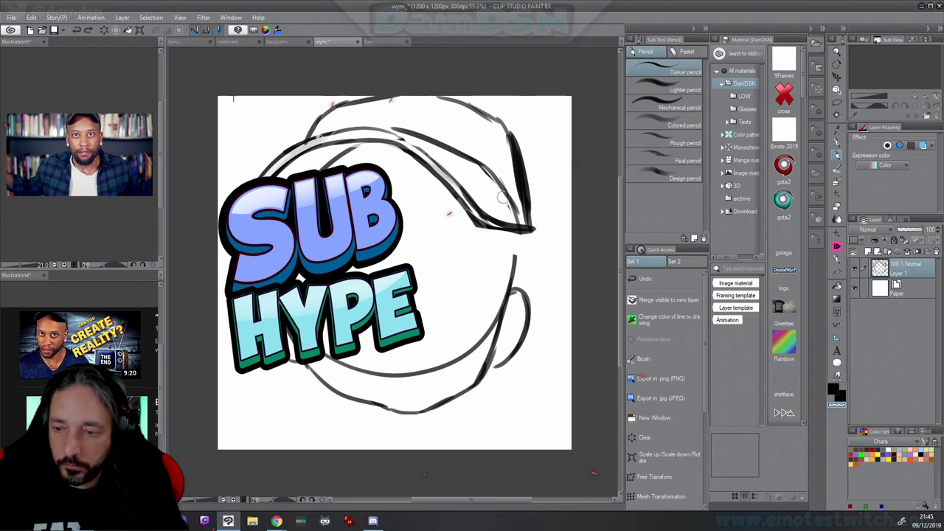
pyautogui.press('c')
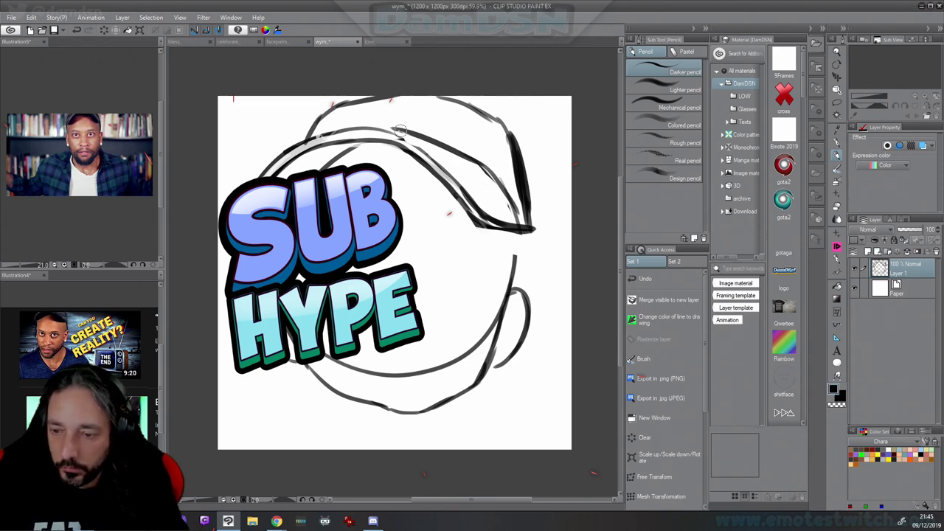
# Redraw the upper line of the cap's band down to its right corner and erase the old strokes beside it
pyautogui.moveTo(397, 130); pyautogui.dragTo(519, 208)
pyautogui.moveTo(457, 155)
pyautogui.mouseDown()
pyautogui.moveTo(536, 236)
pyautogui.moveTo(480, 199)
pyautogui.moveTo(516, 203)
pyautogui.moveTo(437, 136)
pyautogui.mouseUp()
pyautogui.press('c')
pyautogui.moveTo(442, 145)
pyautogui.mouseDown()
pyautogui.moveTo(489, 171)
pyautogui.moveTo(394, 125)
pyautogui.mouseUp()
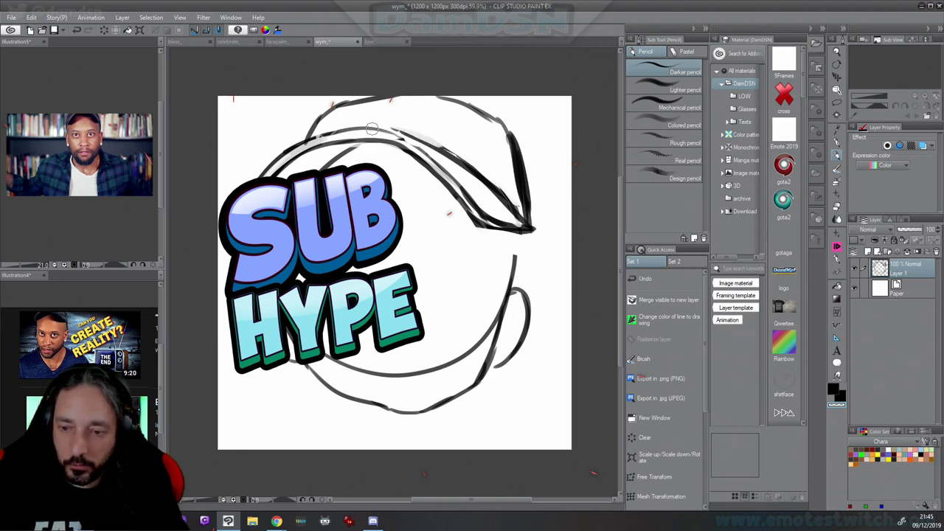
pyautogui.press('c')
pyautogui.moveTo(380, 130); pyautogui.dragTo(460, 154)
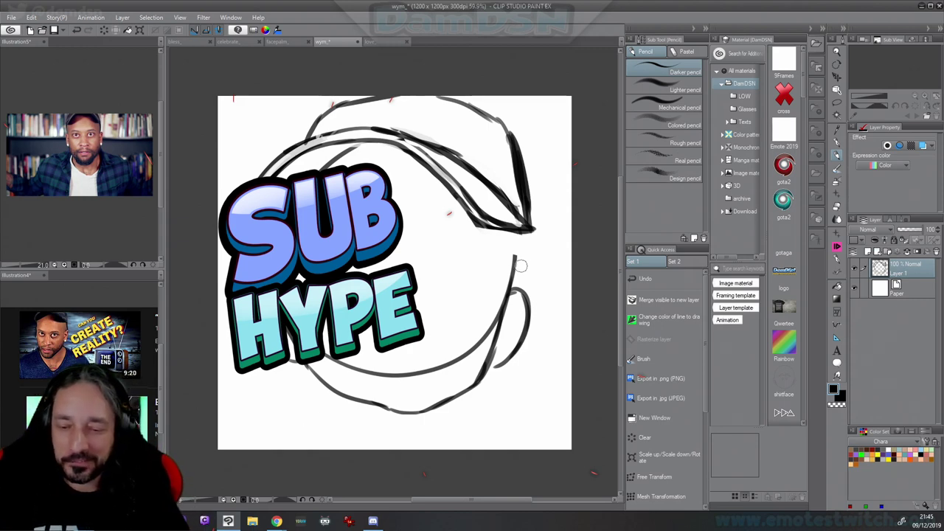
# Erase the old ear on the right and the inner curve above the chin
pyautogui.moveTo(516, 295)
pyautogui.mouseDown()
pyautogui.moveTo(516, 337)
pyautogui.moveTo(491, 383)
pyautogui.mouseUp()
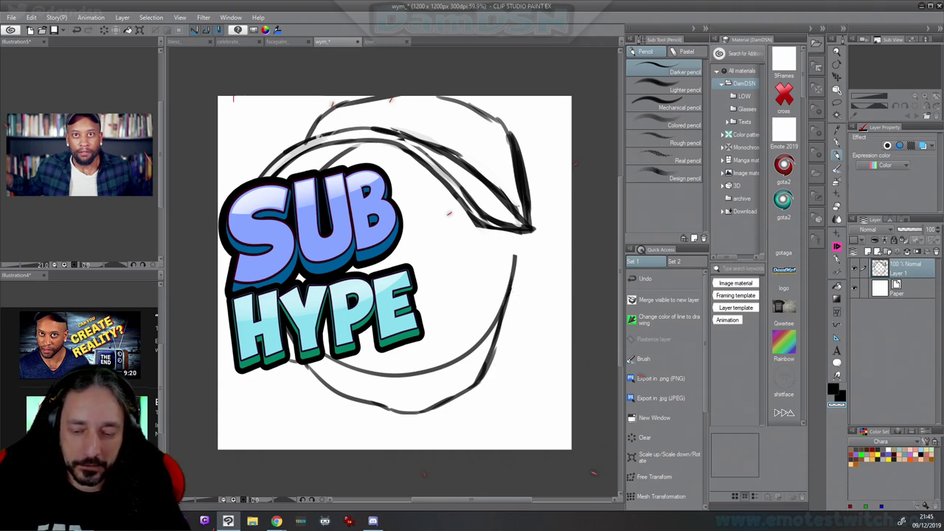
pyautogui.moveTo(330, 367); pyautogui.dragTo(381, 369)
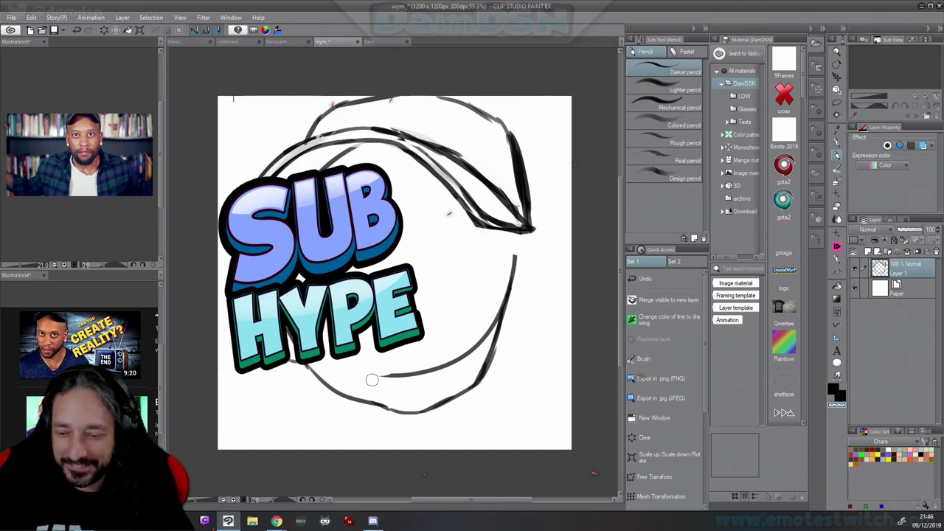
pyautogui.moveTo(371, 379); pyautogui.dragTo(476, 350)
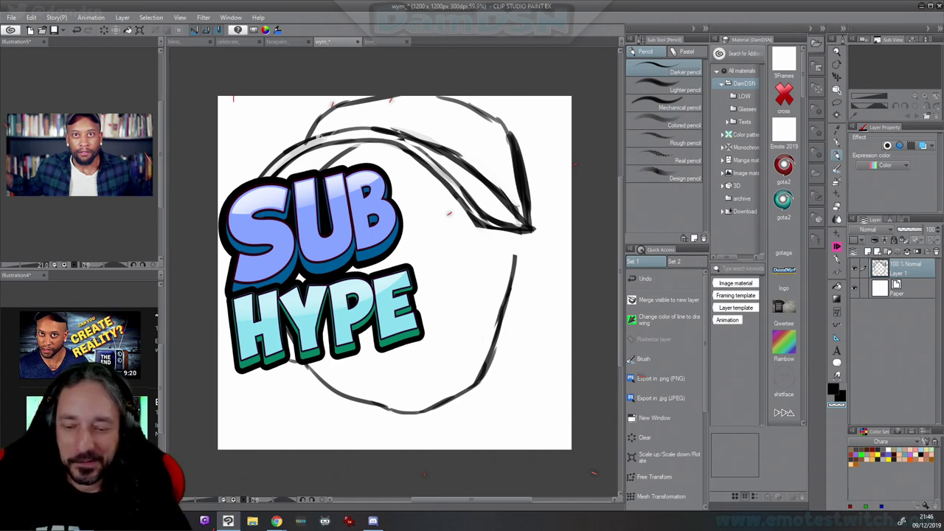
# Redraw the right ear with a round earring at its lobe and extend the face line up to the cap
pyautogui.moveTo(509, 293)
pyautogui.mouseDown()
pyautogui.moveTo(520, 281)
pyautogui.moveTo(531, 289)
pyautogui.moveTo(533, 316)
pyautogui.moveTo(493, 354)
pyautogui.mouseUp()
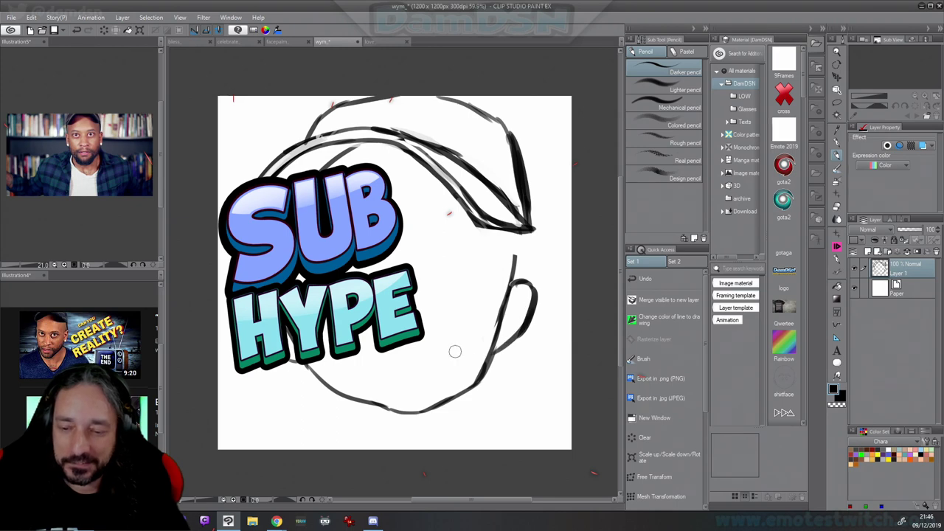
pyautogui.moveTo(522, 231); pyautogui.dragTo(512, 273)
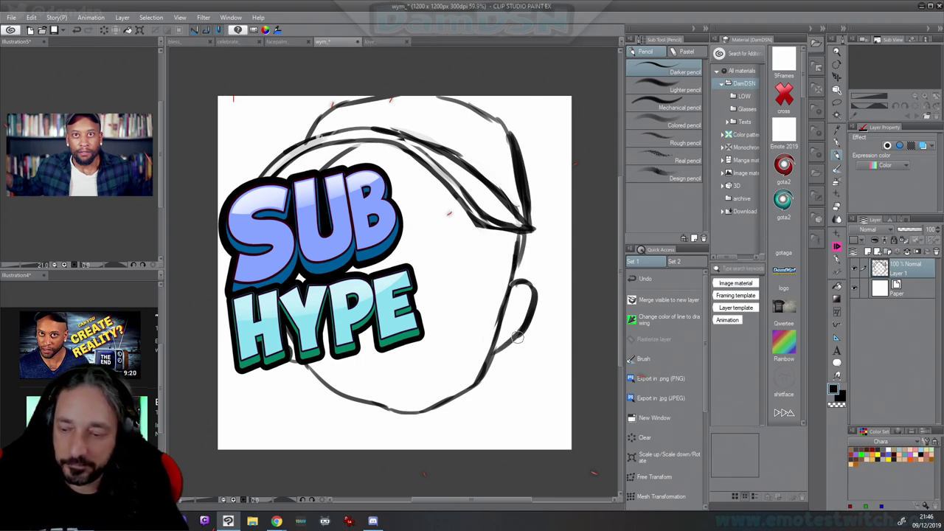
pyautogui.moveTo(518, 333); pyautogui.dragTo(494, 343)
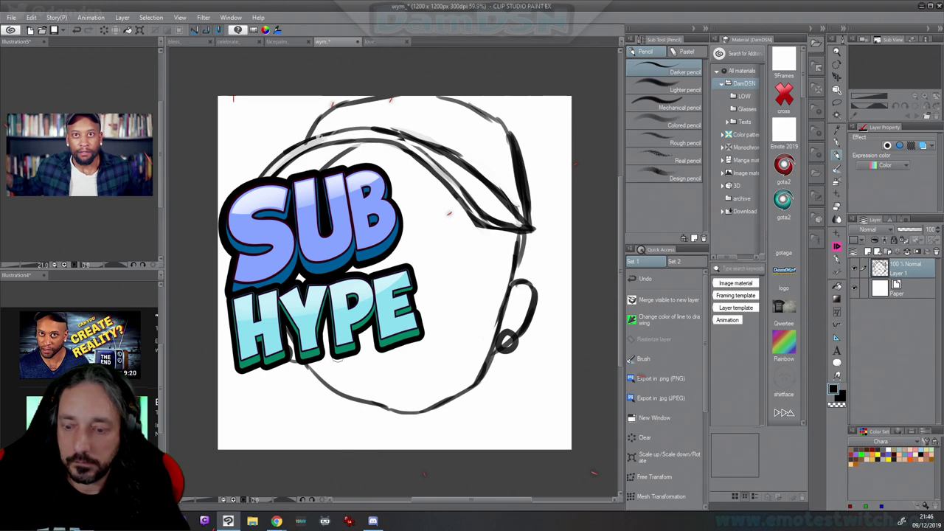
# Sketch a wide, downturned mouth with full lips below the HYPE lettering, replacing the first attempt
pyautogui.moveTo(423, 336)
pyautogui.mouseDown()
pyautogui.moveTo(459, 339)
pyautogui.moveTo(466, 360)
pyautogui.moveTo(384, 376)
pyautogui.mouseUp()
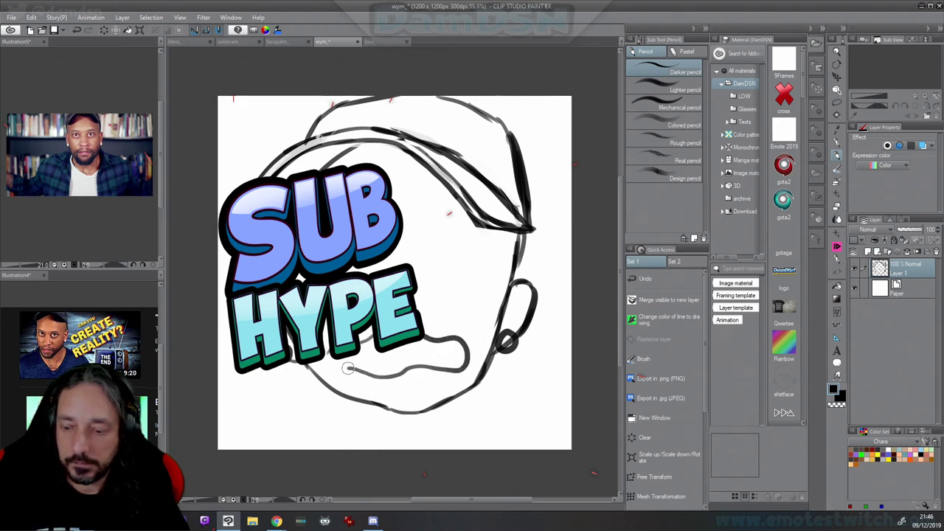
pyautogui.hotkey('ctrl', 'z')
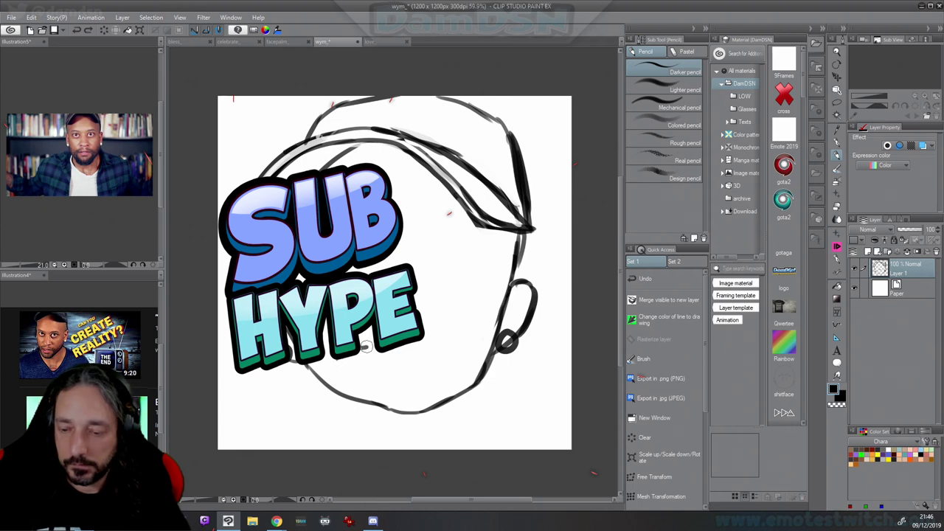
pyautogui.moveTo(423, 338)
pyautogui.mouseDown()
pyautogui.moveTo(461, 353)
pyautogui.moveTo(469, 368)
pyautogui.moveTo(457, 376)
pyautogui.moveTo(363, 366)
pyautogui.moveTo(335, 362)
pyautogui.mouseUp()
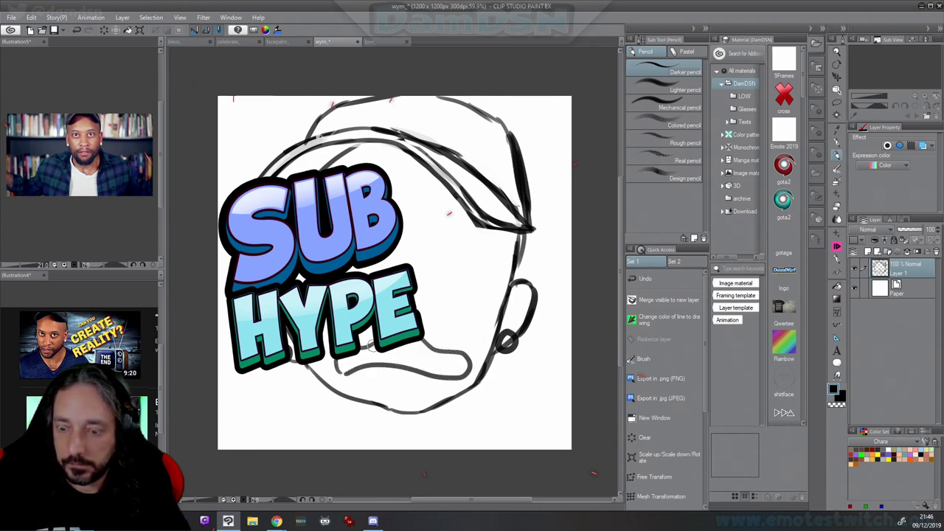
pyautogui.moveTo(457, 362); pyautogui.dragTo(360, 364)
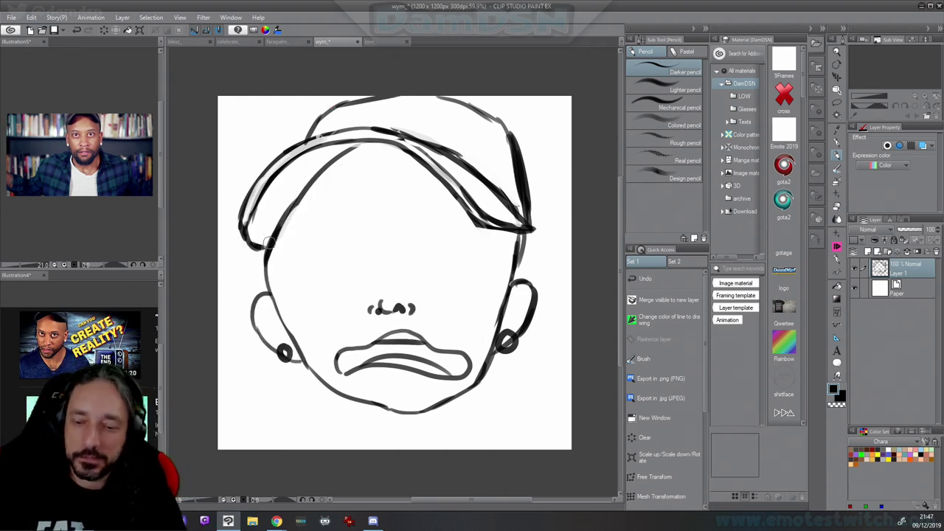
# Redraw the face's left contour from the cap to the jaw, replacing the old line, and add inner strokes to both ears
pyautogui.moveTo(270, 236); pyautogui.dragTo(281, 309)
pyautogui.moveTo(271, 245); pyautogui.dragTo(284, 338)
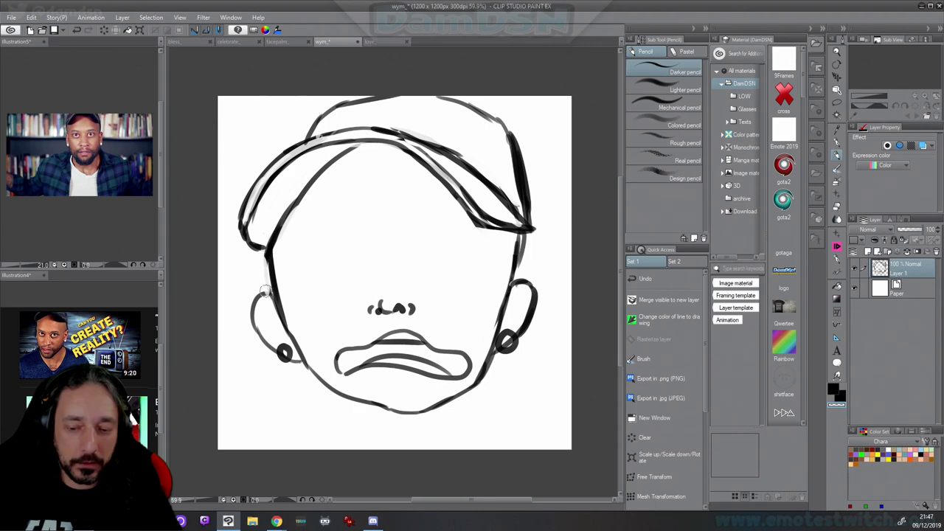
pyautogui.moveTo(270, 266); pyautogui.dragTo(299, 355)
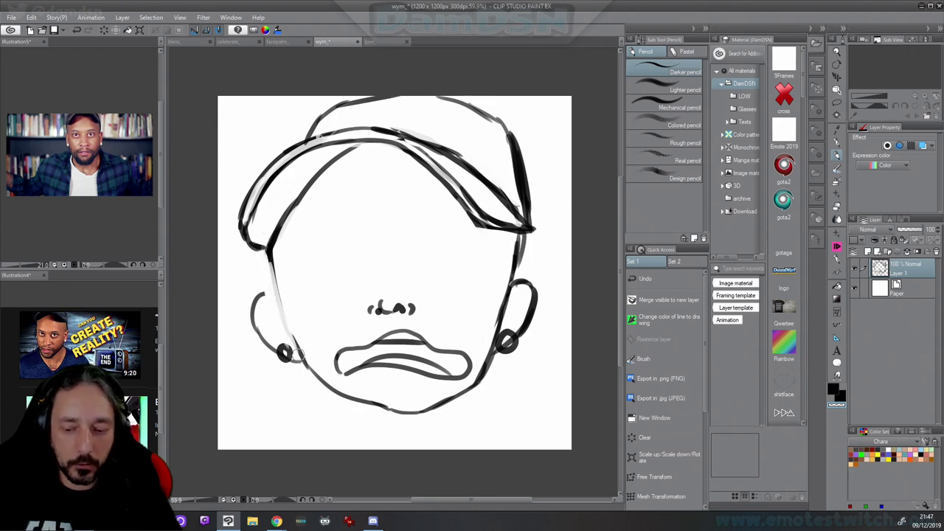
pyautogui.press('c')
pyautogui.moveTo(286, 223); pyautogui.dragTo(296, 339)
pyautogui.moveTo(278, 244); pyautogui.dragTo(300, 354)
pyautogui.moveTo(284, 308); pyautogui.dragTo(332, 396)
pyautogui.moveTo(277, 290)
pyautogui.mouseDown()
pyautogui.moveTo(259, 306)
pyautogui.moveTo(269, 334)
pyautogui.moveTo(268, 293)
pyautogui.moveTo(262, 340)
pyautogui.moveTo(277, 322)
pyautogui.moveTo(265, 314)
pyautogui.moveTo(272, 340)
pyautogui.mouseUp()
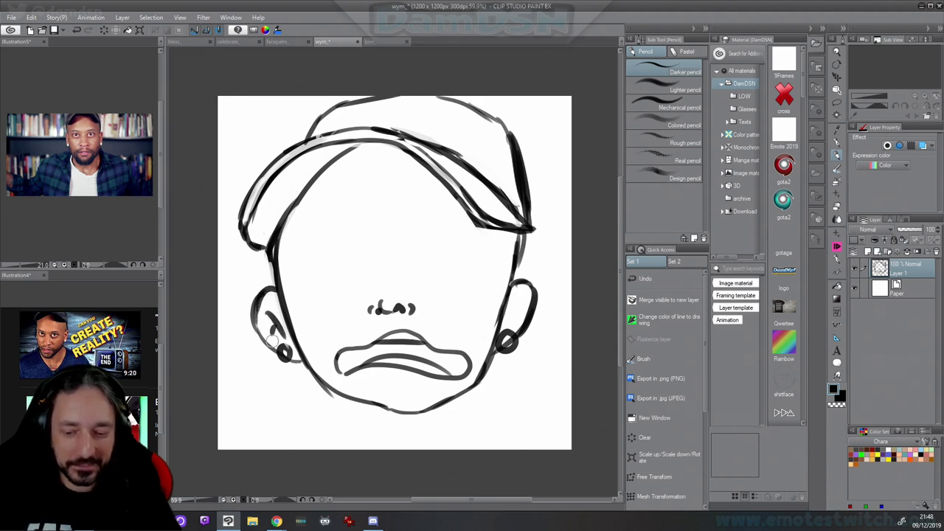
pyautogui.moveTo(518, 295); pyautogui.dragTo(481, 395)
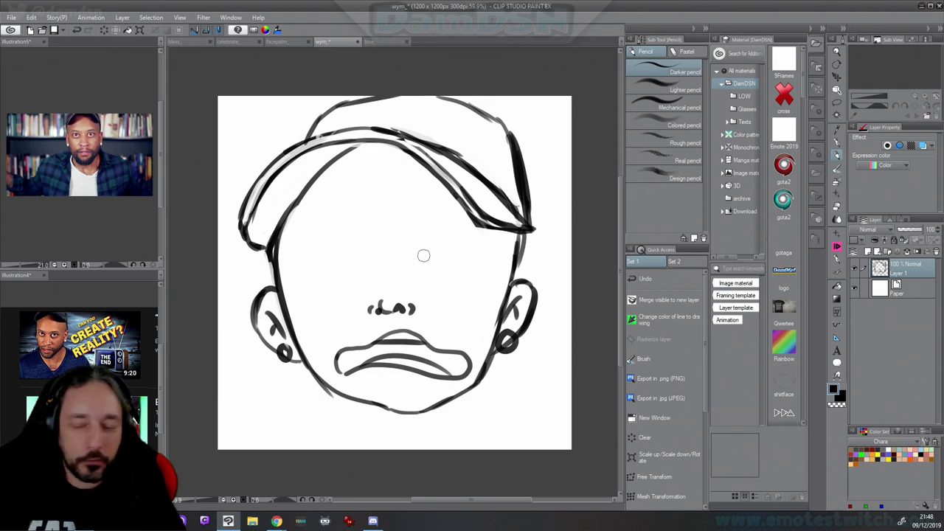
# Sketch both eyebrows below the cap, the outline of the left eye, and the upper arc of the right eye
pyautogui.moveTo(303, 242)
pyautogui.mouseDown()
pyautogui.moveTo(368, 197)
pyautogui.moveTo(312, 235)
pyautogui.mouseUp()
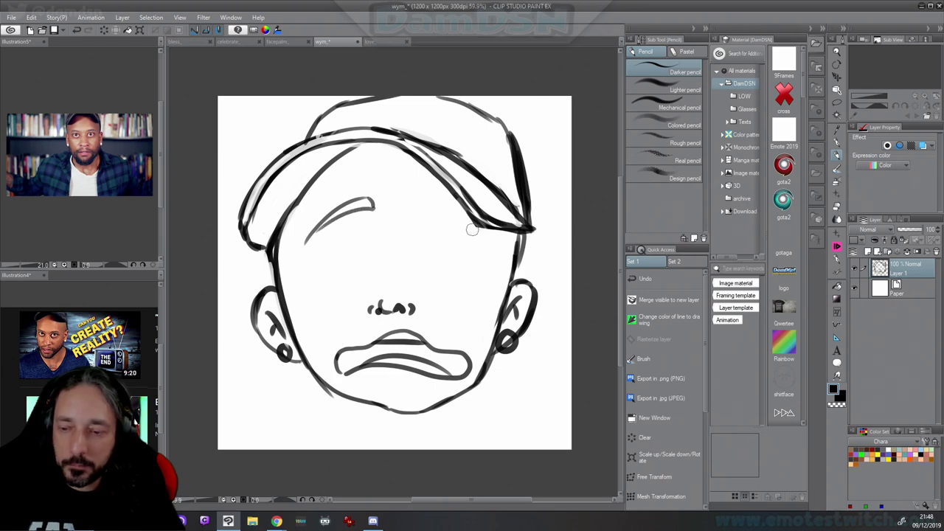
pyautogui.moveTo(466, 213)
pyautogui.mouseDown()
pyautogui.moveTo(421, 193)
pyautogui.moveTo(419, 203)
pyautogui.moveTo(465, 210)
pyautogui.mouseUp()
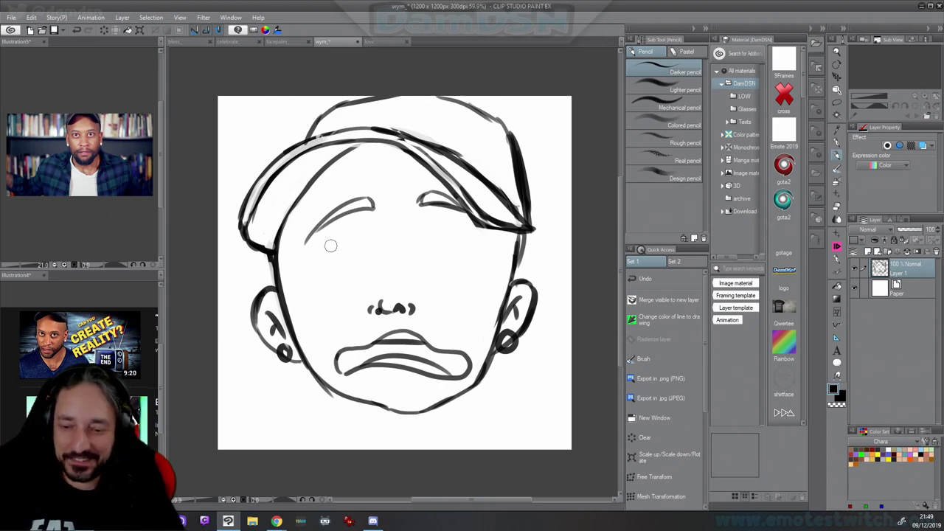
pyautogui.moveTo(316, 278)
pyautogui.mouseDown()
pyautogui.moveTo(328, 250)
pyautogui.moveTo(366, 229)
pyautogui.moveTo(382, 255)
pyautogui.moveTo(348, 288)
pyautogui.moveTo(377, 292)
pyautogui.mouseUp()
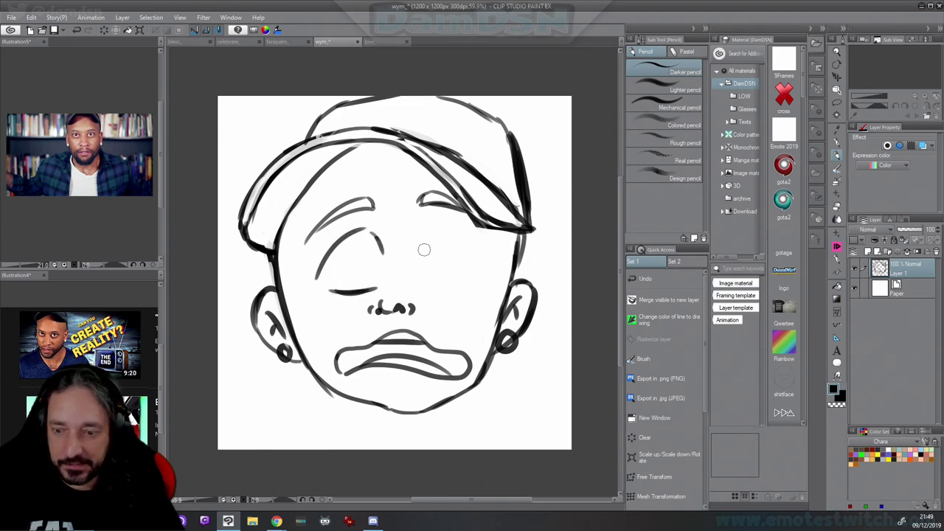
pyautogui.moveTo(411, 259)
pyautogui.mouseDown()
pyautogui.moveTo(427, 233)
pyautogui.moveTo(443, 230)
pyautogui.moveTo(469, 258)
pyautogui.moveTo(441, 232)
pyautogui.mouseUp()
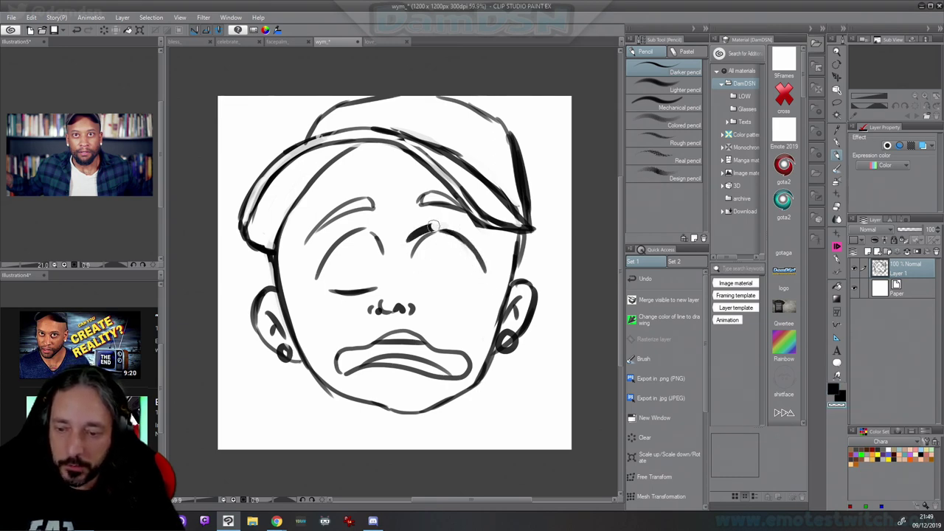
# Clean up the right eye's upper arc, add a crease above each eye, and draw the right eye's lower line
pyautogui.press('c')
pyautogui.moveTo(444, 229); pyautogui.dragTo(412, 255)
pyautogui.moveTo(322, 247); pyautogui.dragTo(361, 226)
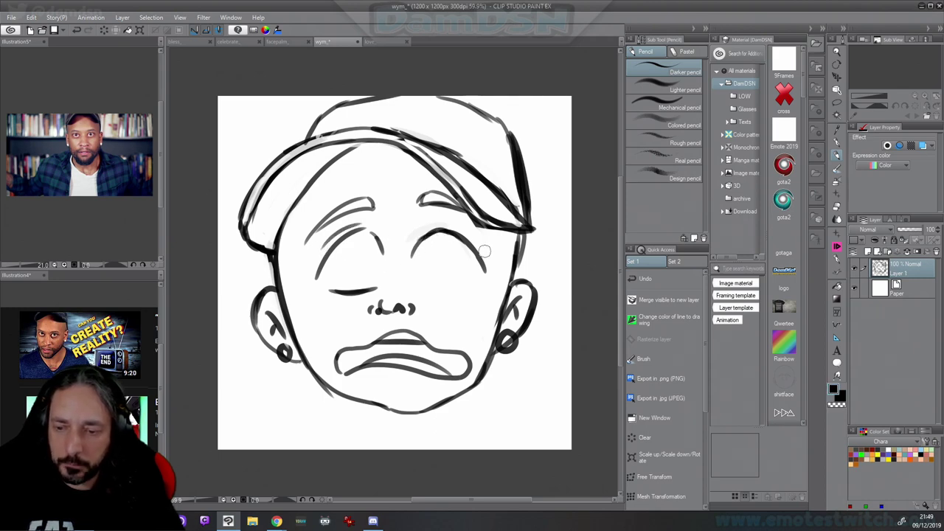
pyautogui.moveTo(480, 244); pyautogui.dragTo(426, 224)
pyautogui.hotkey('ctrl', 'z')
pyautogui.moveTo(482, 251); pyautogui.dragTo(438, 222)
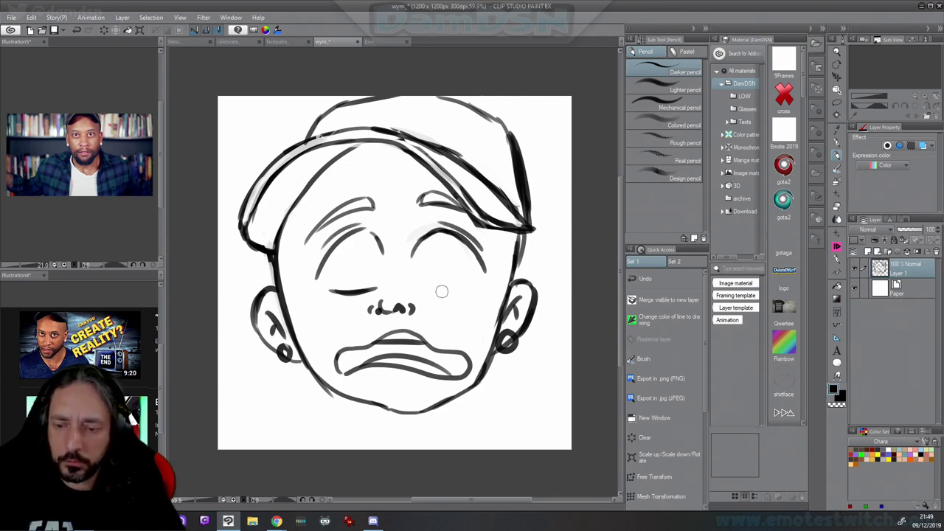
pyautogui.moveTo(419, 284); pyautogui.dragTo(467, 281)
pyautogui.hotkey('ctrl', 'z')
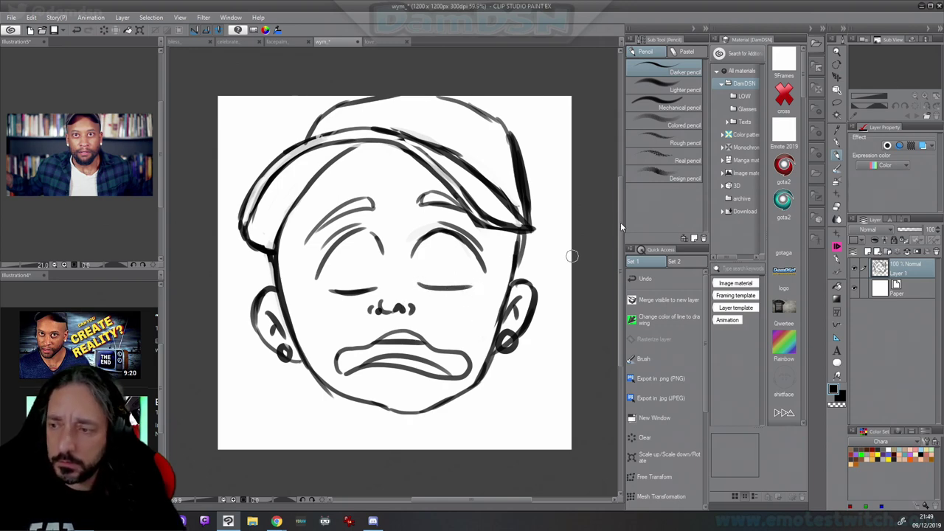
# Lasso the nose and shift it slightly to the right, centring it above the mouth
pyautogui.press('o')
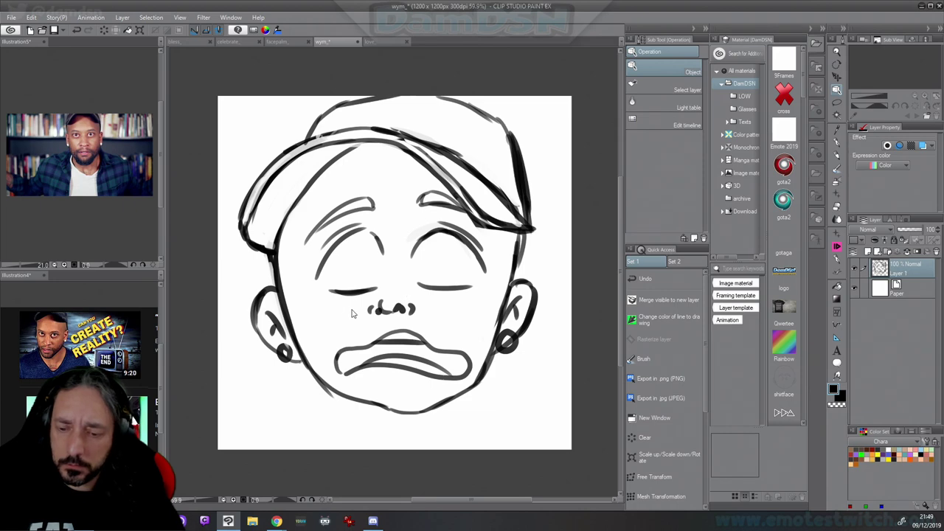
pyautogui.press('m')
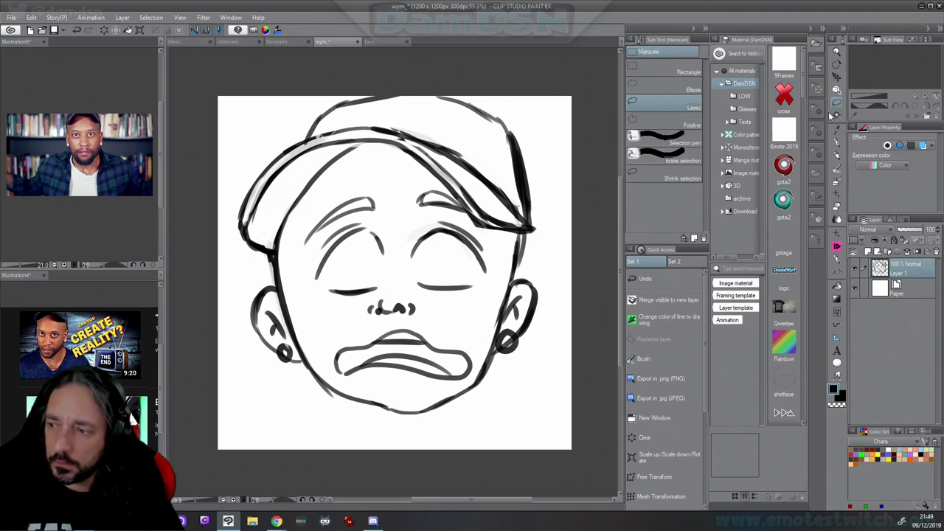
pyautogui.moveTo(385, 321); pyautogui.dragTo(417, 319)
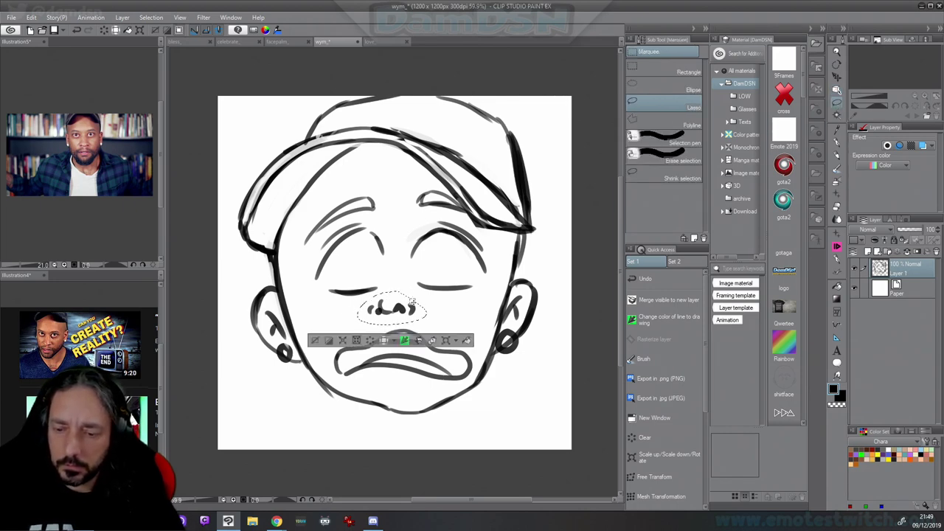
pyautogui.click(324, 344)
pyautogui.press('h')
pyautogui.press('h')
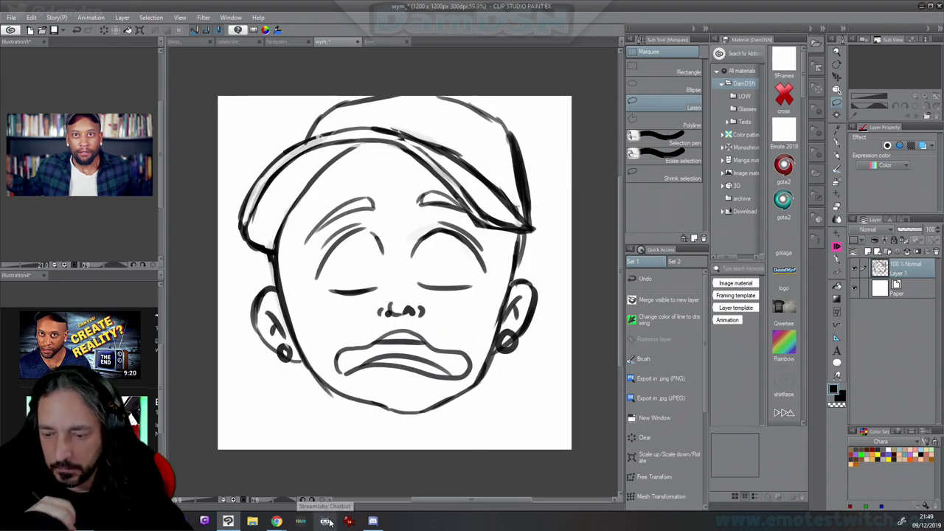
# Darken the jawline with the Darker pencil from both ears toward the chin, rounding its lower-right side
pyautogui.click(836, 157)
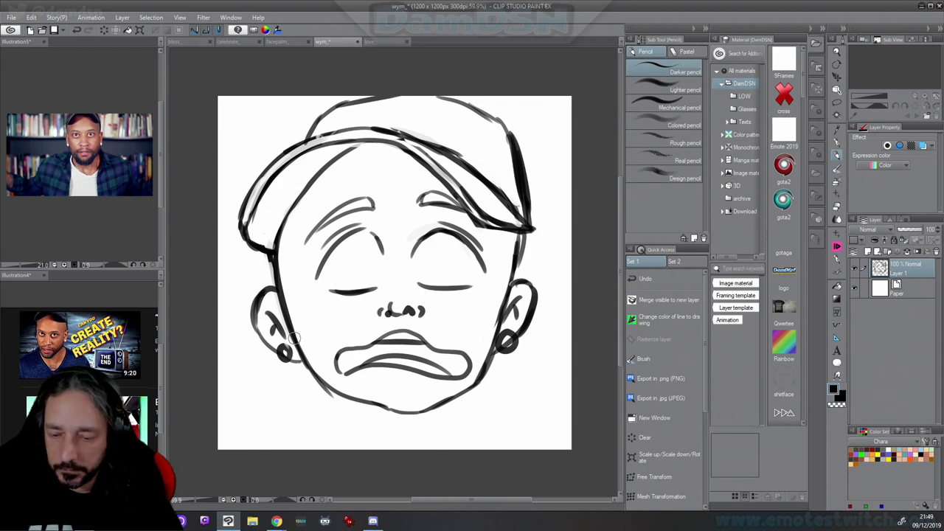
pyautogui.moveTo(293, 336)
pyautogui.mouseDown()
pyautogui.moveTo(332, 389)
pyautogui.moveTo(425, 406)
pyautogui.mouseUp()
pyautogui.moveTo(494, 341); pyautogui.dragTo(435, 398)
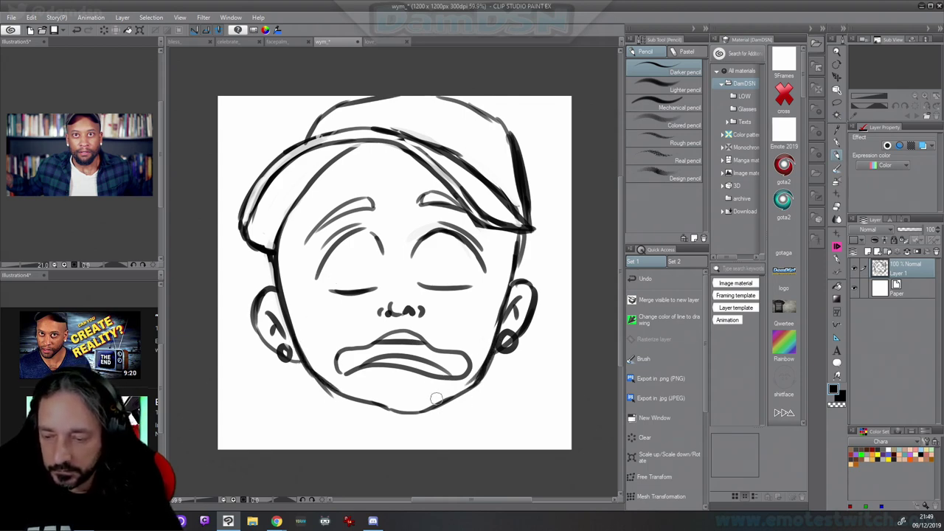
pyautogui.moveTo(480, 370); pyautogui.dragTo(445, 404)
# Lasso the mouth and narrow it slightly from its right side with a transform
pyautogui.press('m')
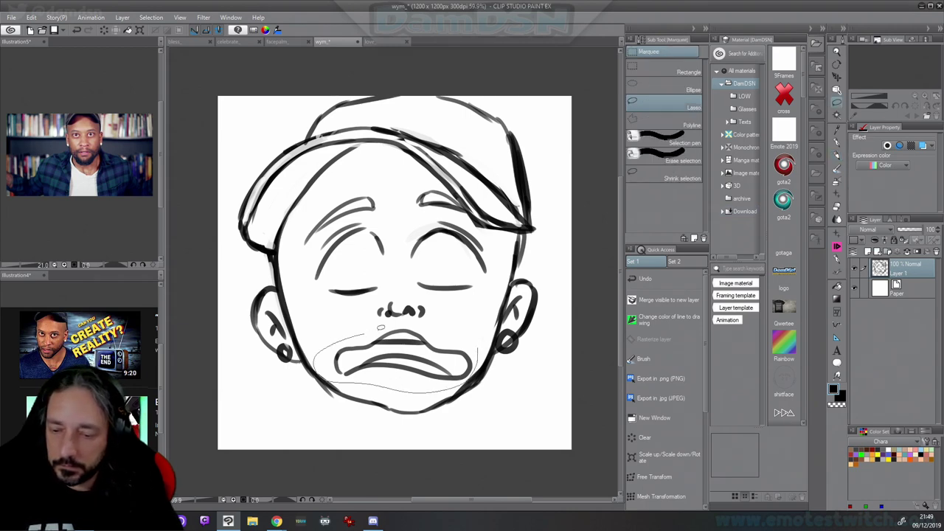
pyautogui.moveTo(380, 326); pyautogui.dragTo(315, 344)
pyautogui.hotkey('ctrl', 't')
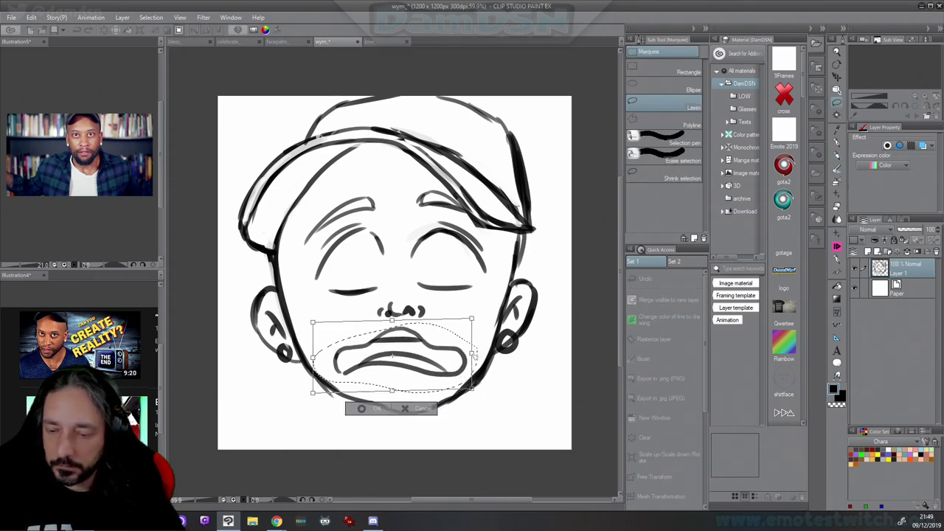
pyautogui.moveTo(474, 354); pyautogui.dragTo(463, 352)
pyautogui.click(366, 408)
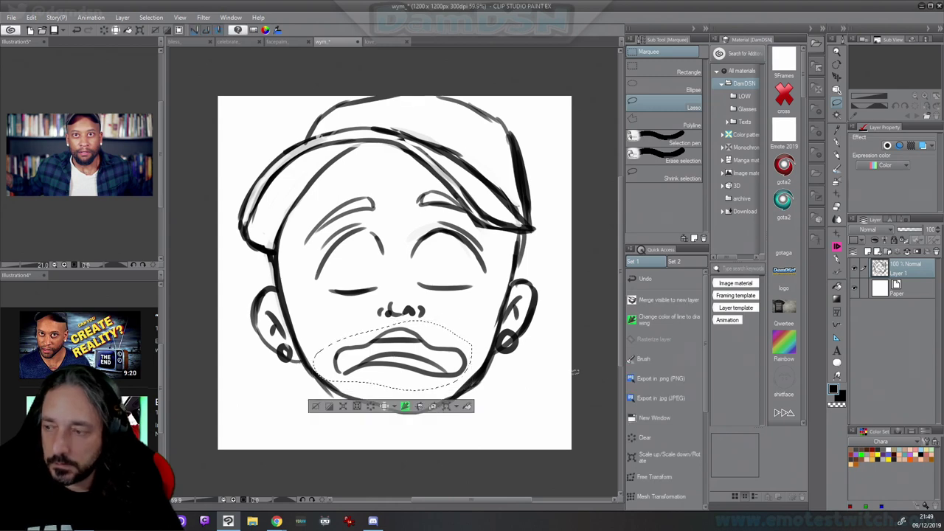
# Clear the mouth selection and erase the excess strokes outside the jaw's lower-right curve
pyautogui.press('p')
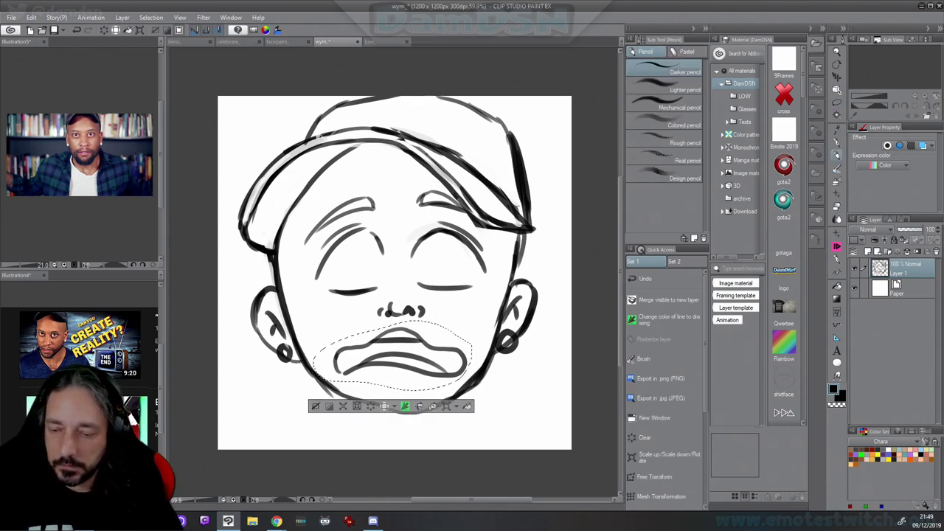
pyautogui.hotkey('ctrl', 'd')
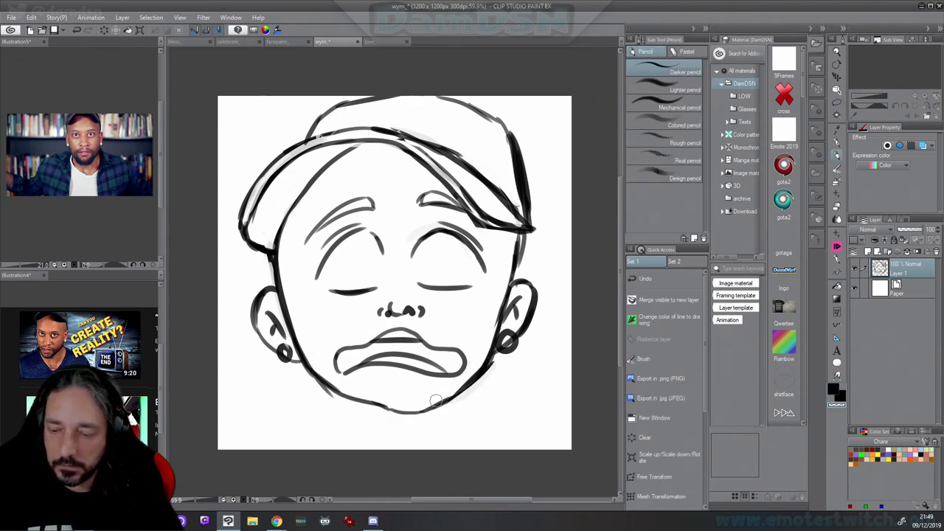
pyautogui.press('h')
pyautogui.press('h')
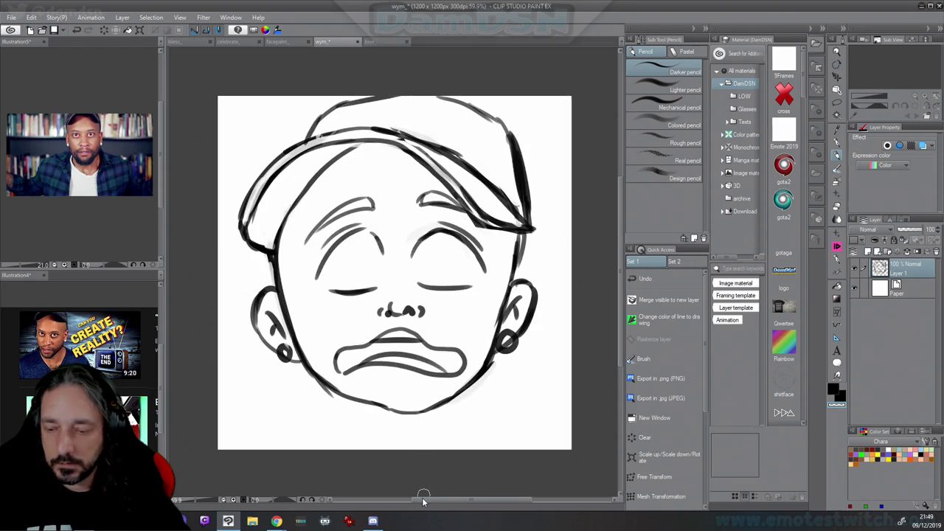
# Erase the rounded bottom of the jaw and redraw it as a more pointed chin with straight sides
pyautogui.moveTo(323, 381)
pyautogui.mouseDown()
pyautogui.moveTo(374, 406)
pyautogui.moveTo(322, 383)
pyautogui.moveTo(413, 407)
pyautogui.moveTo(387, 405)
pyautogui.moveTo(469, 392)
pyautogui.mouseUp()
pyautogui.press('c')
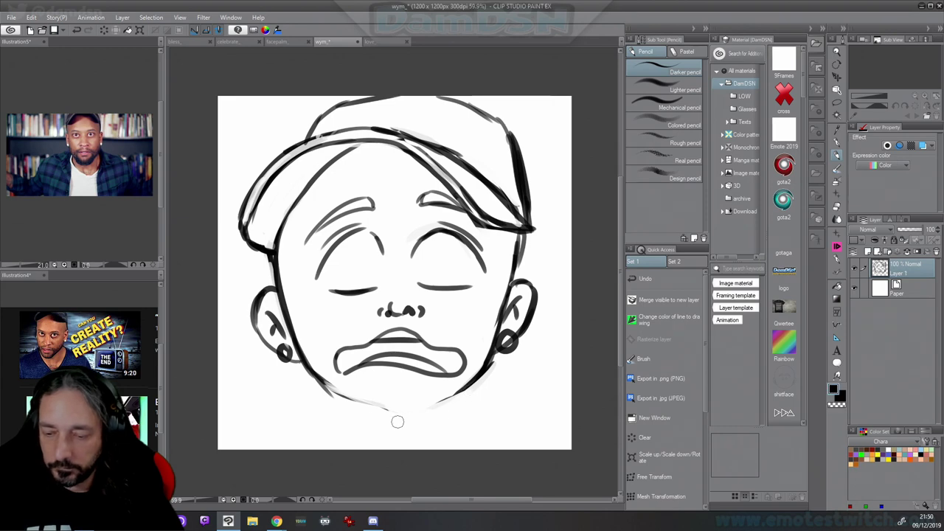
pyautogui.moveTo(330, 386)
pyautogui.mouseDown()
pyautogui.moveTo(402, 415)
pyautogui.moveTo(391, 410)
pyautogui.moveTo(420, 412)
pyautogui.moveTo(468, 380)
pyautogui.mouseUp()
pyautogui.moveTo(405, 416)
pyautogui.mouseDown()
pyautogui.moveTo(475, 374)
pyautogui.moveTo(425, 404)
pyautogui.moveTo(457, 390)
pyautogui.mouseUp()
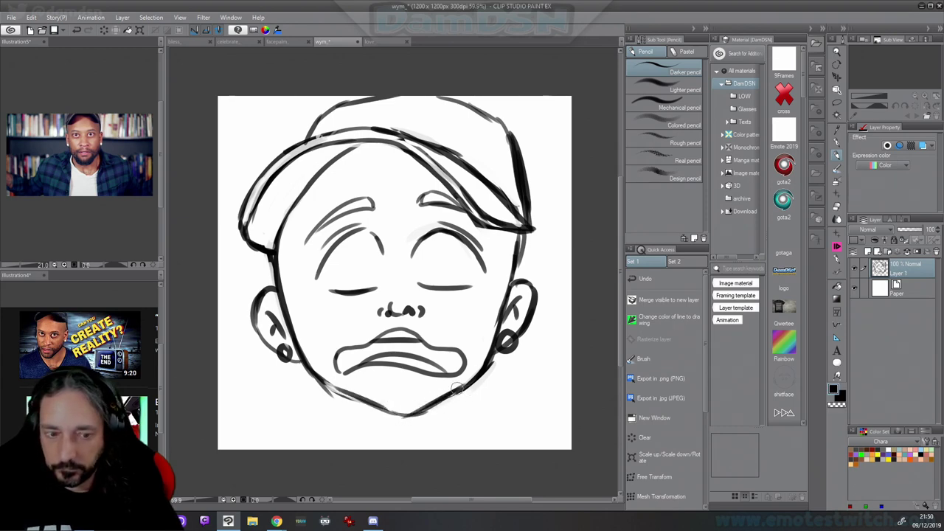
pyautogui.moveTo(351, 396); pyautogui.dragTo(404, 414)
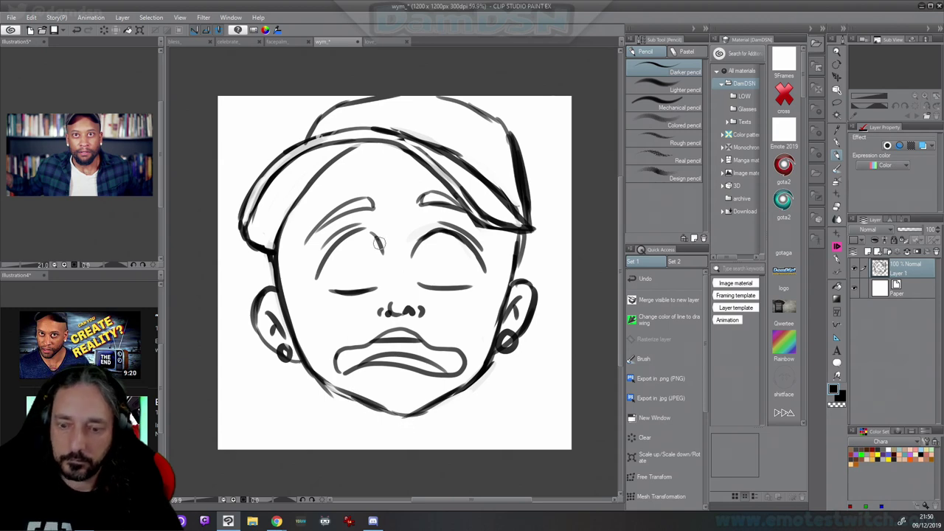
# Draw a round iris in each eye and add short crease lines beneath both lower eyelids
pyautogui.moveTo(361, 252)
pyautogui.mouseDown()
pyautogui.moveTo(364, 279)
pyautogui.moveTo(341, 271)
pyautogui.moveTo(362, 262)
pyautogui.mouseUp()
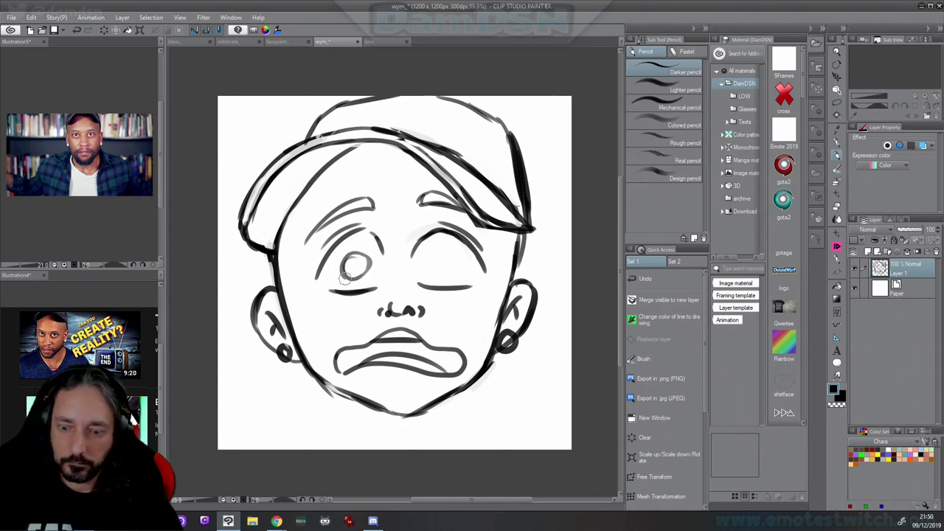
pyautogui.moveTo(446, 253)
pyautogui.mouseDown()
pyautogui.moveTo(428, 259)
pyautogui.moveTo(431, 272)
pyautogui.moveTo(426, 264)
pyautogui.mouseUp()
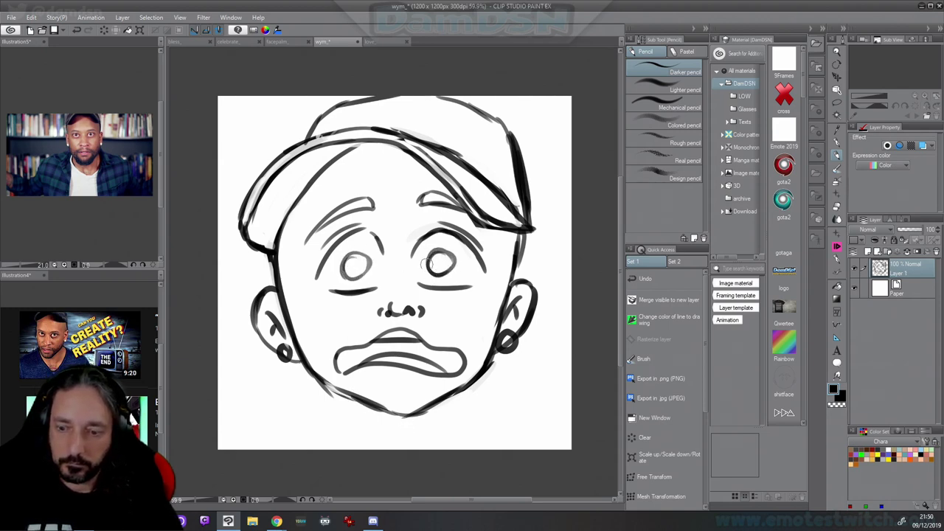
pyautogui.moveTo(368, 294); pyautogui.dragTo(346, 294)
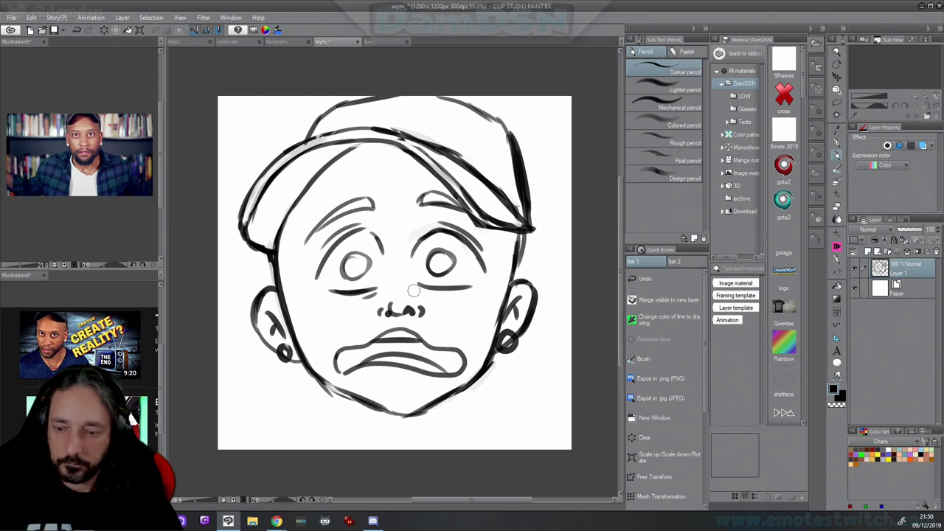
pyautogui.moveTo(432, 287); pyautogui.dragTo(417, 287)
# Draw a moustache above the mouth and a beard along the jaw up to both ears with short hatch strokes
pyautogui.moveTo(328, 341)
pyautogui.mouseDown()
pyautogui.moveTo(402, 318)
pyautogui.moveTo(437, 342)
pyautogui.moveTo(478, 352)
pyautogui.mouseUp()
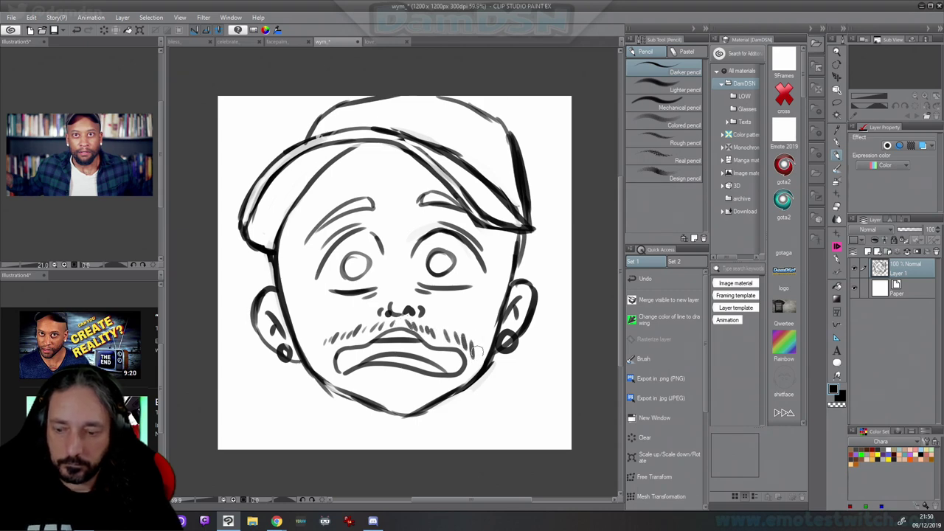
pyautogui.moveTo(340, 383)
pyautogui.mouseDown()
pyautogui.moveTo(373, 410)
pyautogui.moveTo(422, 412)
pyautogui.moveTo(450, 380)
pyautogui.moveTo(476, 373)
pyautogui.moveTo(504, 310)
pyautogui.mouseUp()
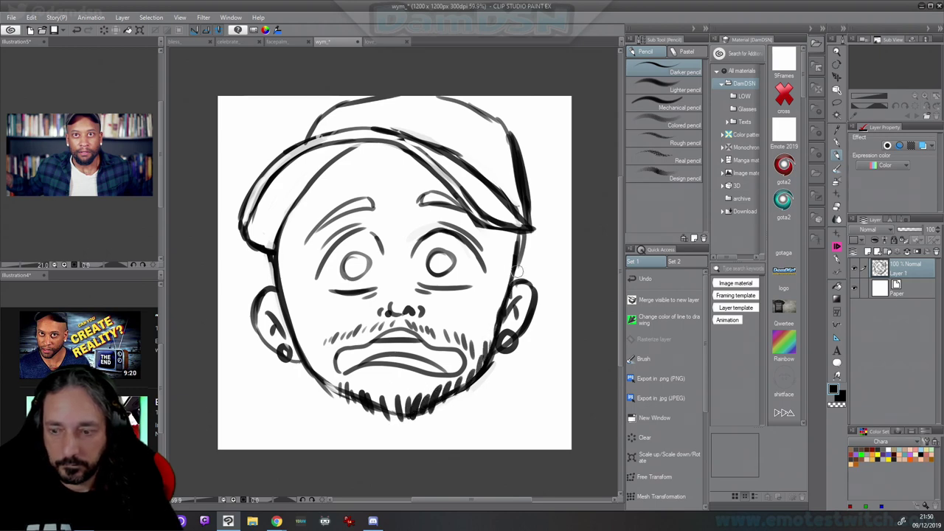
pyautogui.moveTo(280, 282)
pyautogui.mouseDown()
pyautogui.moveTo(290, 345)
pyautogui.moveTo(316, 350)
pyautogui.moveTo(344, 402)
pyautogui.mouseUp()
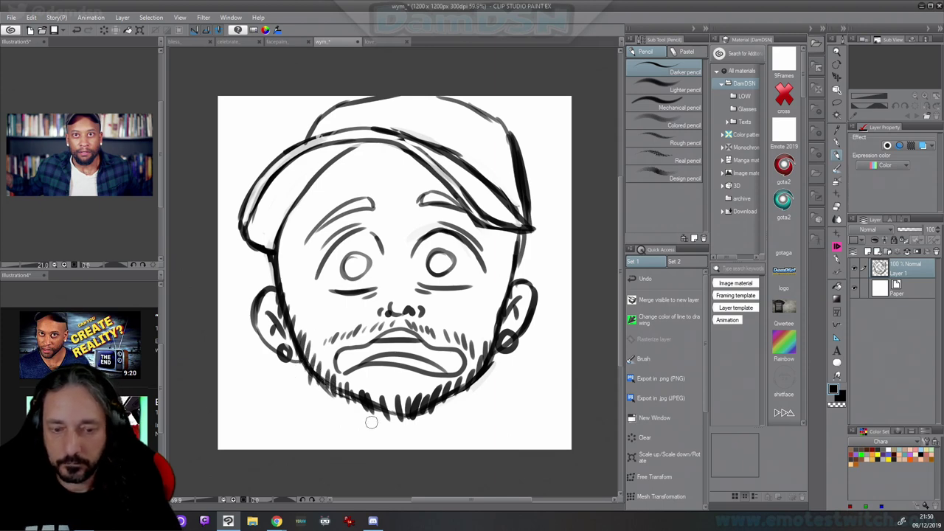
pyautogui.moveTo(327, 354); pyautogui.dragTo(329, 376)
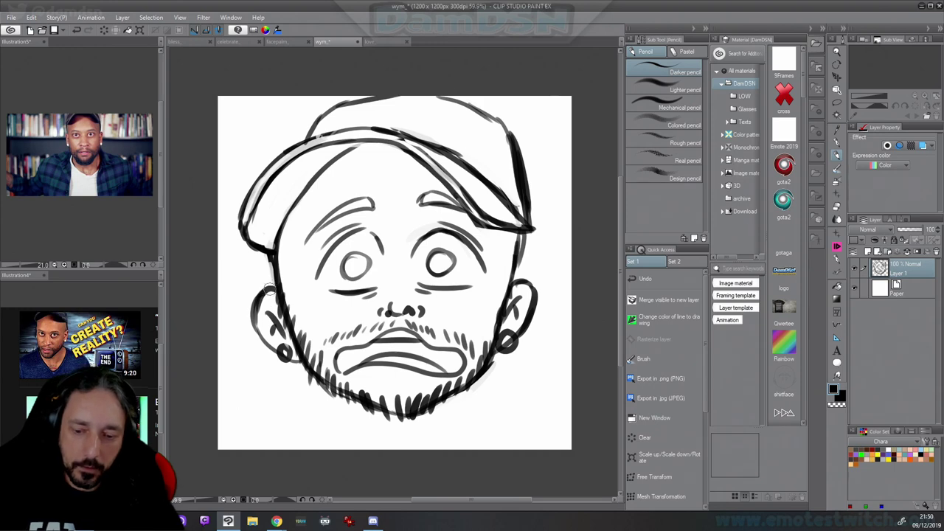
# Redraw the left-hand ear with a narrower outer contour and erase its old outer line
pyautogui.moveTo(269, 290); pyautogui.dragTo(266, 330)
pyautogui.moveTo(267, 289); pyautogui.dragTo(272, 336)
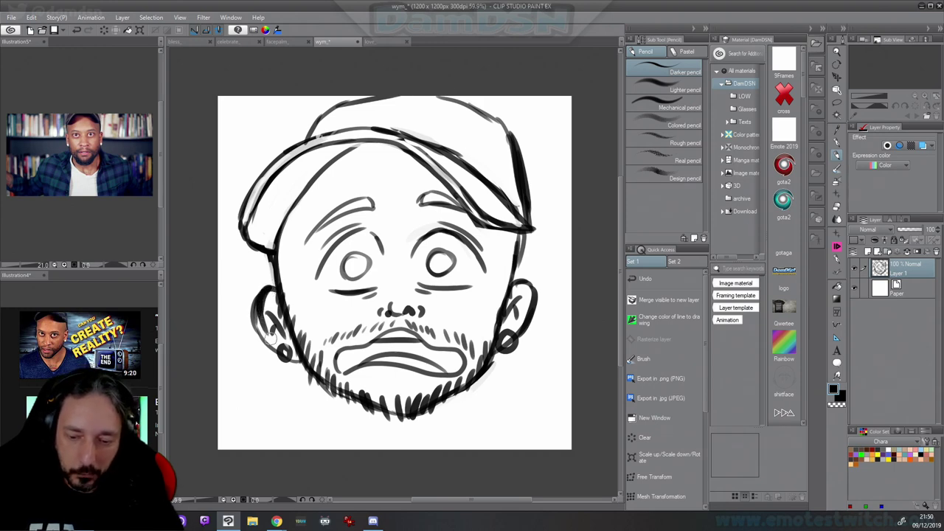
pyautogui.moveTo(261, 305)
pyautogui.mouseDown()
pyautogui.moveTo(290, 364)
pyautogui.moveTo(271, 307)
pyautogui.moveTo(274, 332)
pyautogui.mouseUp()
pyautogui.press('c')
pyautogui.moveTo(255, 288); pyautogui.dragTo(265, 334)
pyautogui.hotkey('ctrl', 'z')
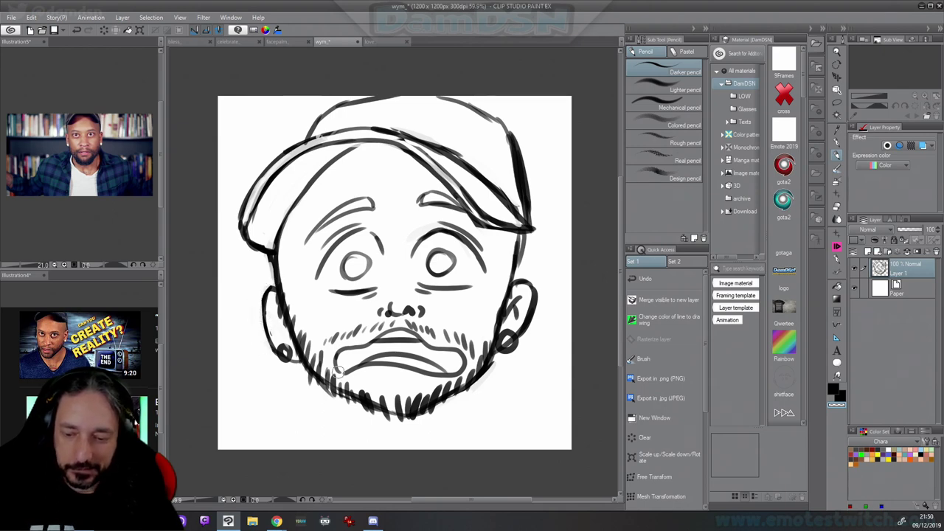
# Narrow the right-hand ear to match by erasing its old outer edge and drawing a new contour inside it
pyautogui.hotkey('ctrl', 'z')
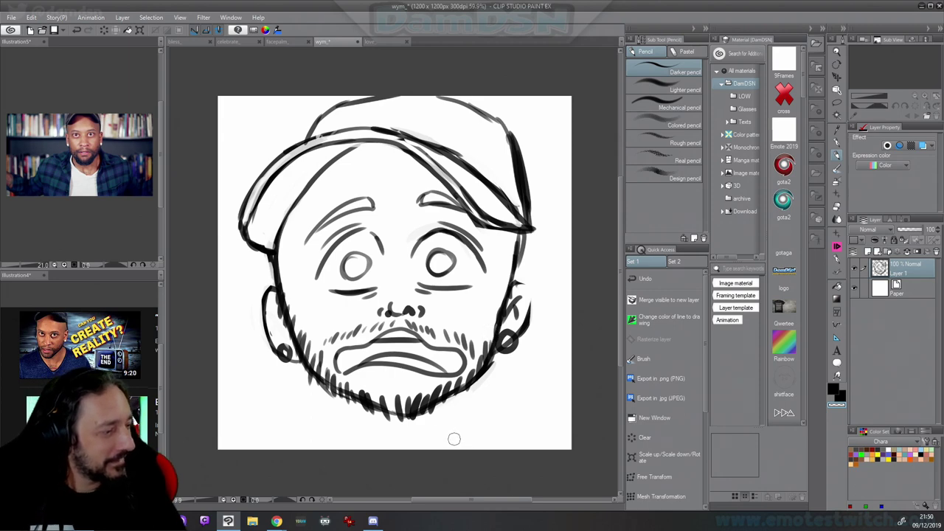
pyautogui.press('x')
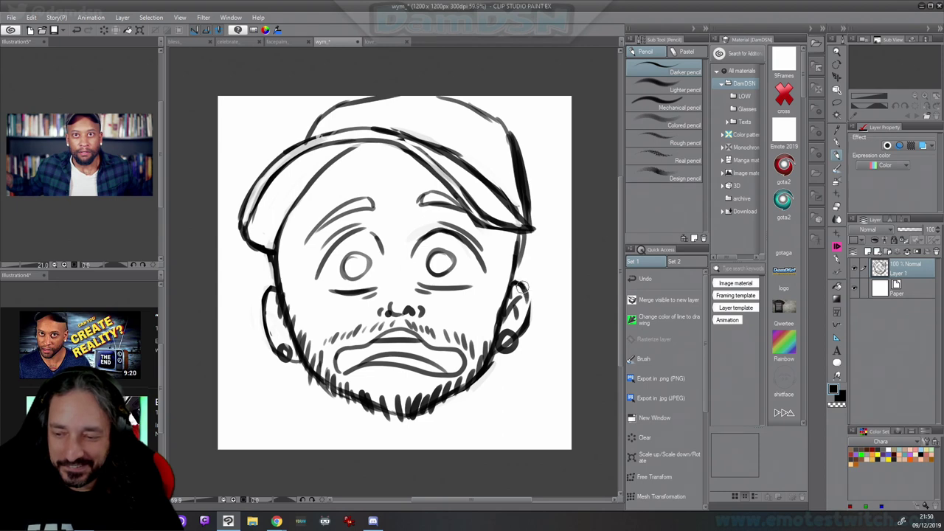
pyautogui.moveTo(522, 288); pyautogui.dragTo(508, 337)
pyautogui.press('x')
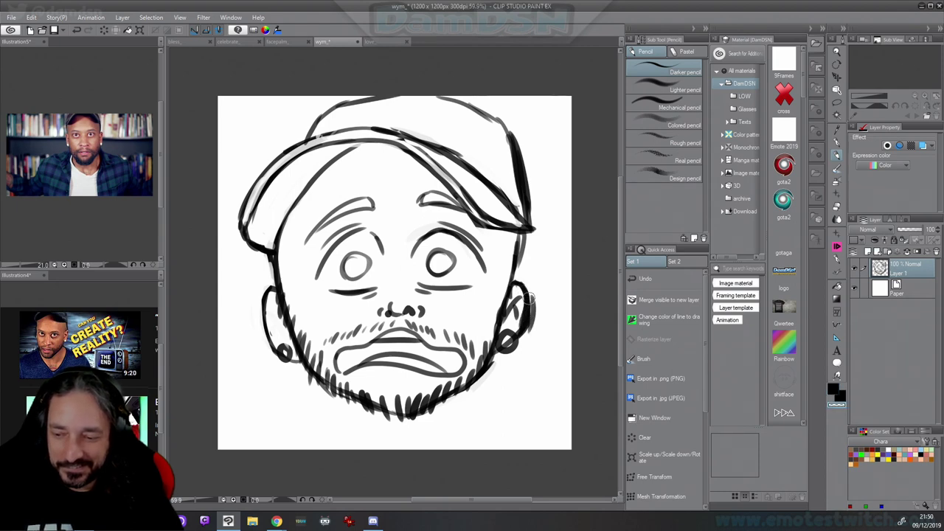
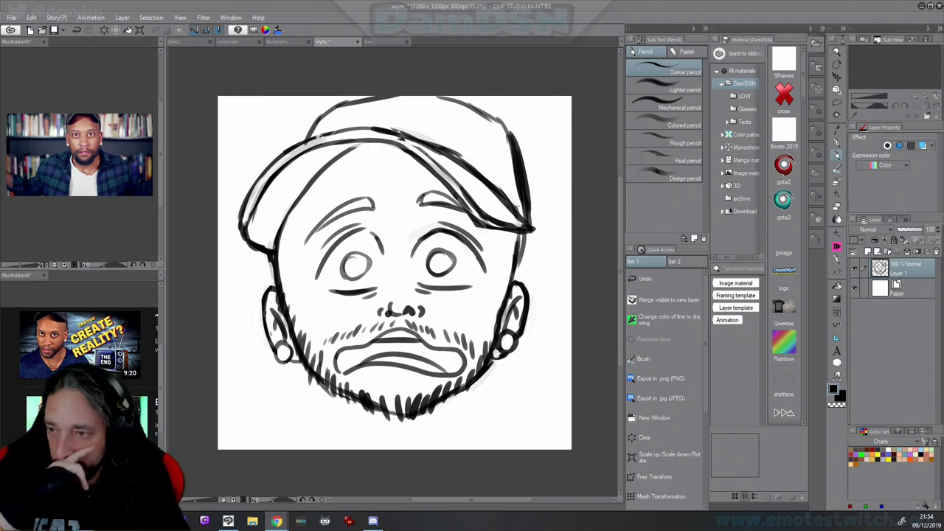
# Darken both sides of the face above the ears and the outline of the cap's crown, redoing the top stroke
pyautogui.click(521, 237)
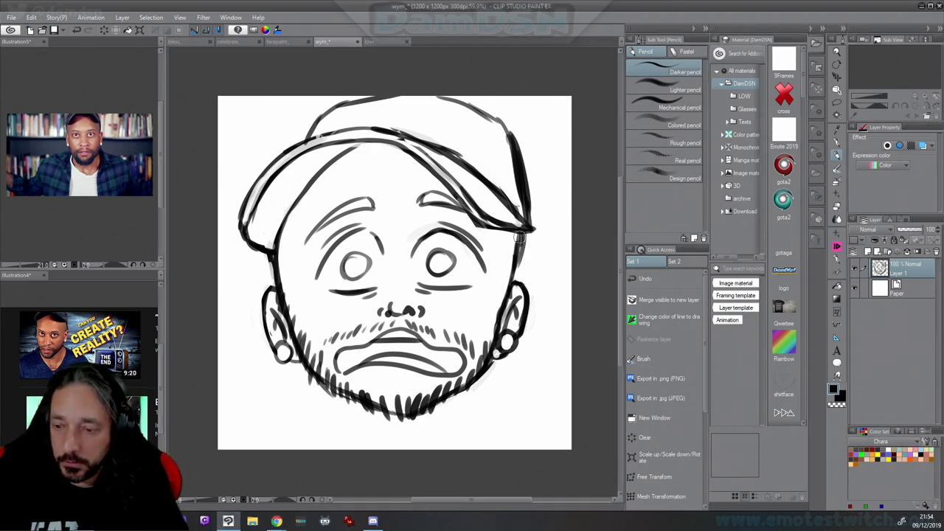
pyautogui.moveTo(273, 248); pyautogui.dragTo(287, 313)
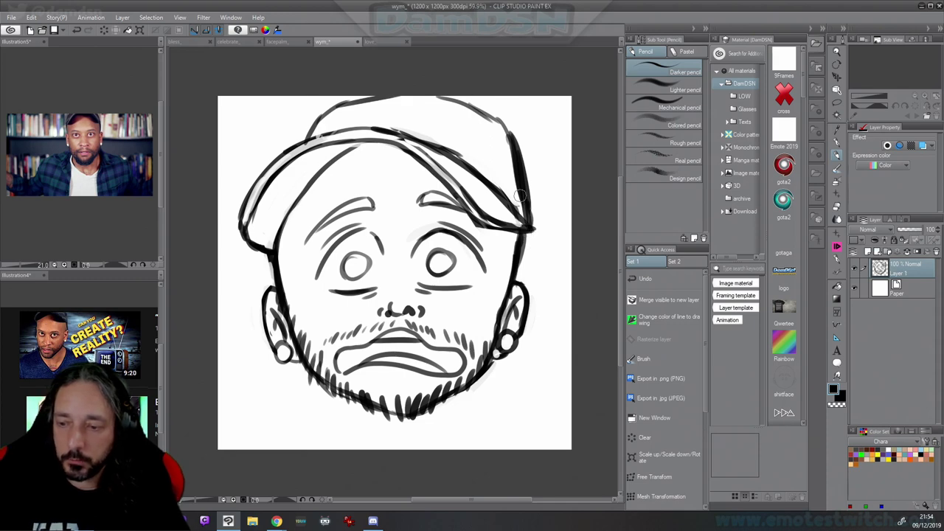
pyautogui.moveTo(528, 230)
pyautogui.mouseDown()
pyautogui.moveTo(399, 94)
pyautogui.moveTo(436, 107)
pyautogui.moveTo(399, 101)
pyautogui.moveTo(313, 126)
pyautogui.mouseUp()
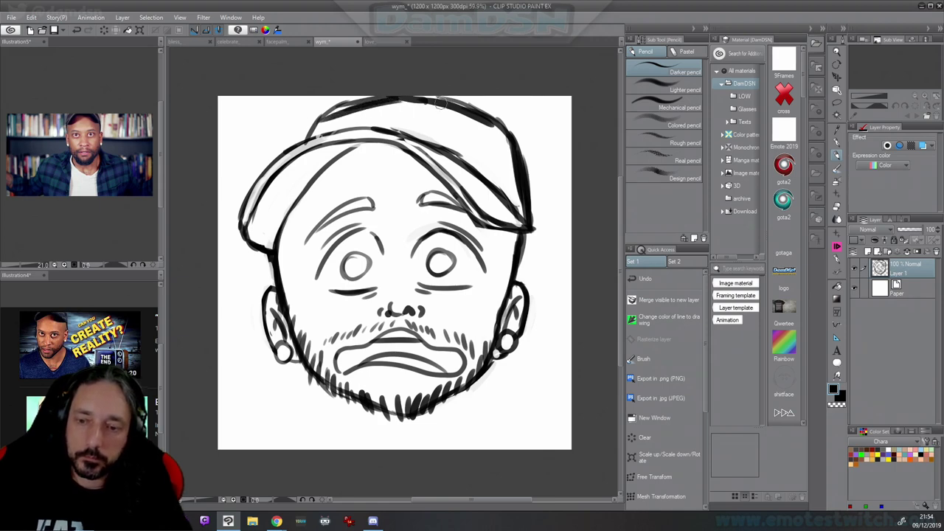
pyautogui.hotkey('ctrl', 'z')
pyautogui.moveTo(398, 102)
pyautogui.mouseDown()
pyautogui.moveTo(310, 120)
pyautogui.moveTo(341, 110)
pyautogui.moveTo(317, 120)
pyautogui.mouseUp()
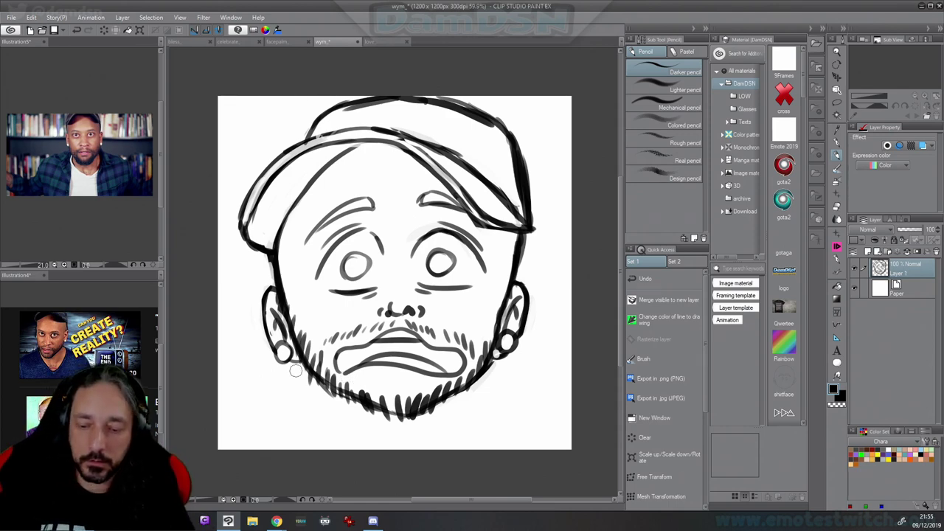
# Scale the whole sketch down slightly and move it to the lower part of the canvas
pyautogui.hotkey('ctrl', 't')
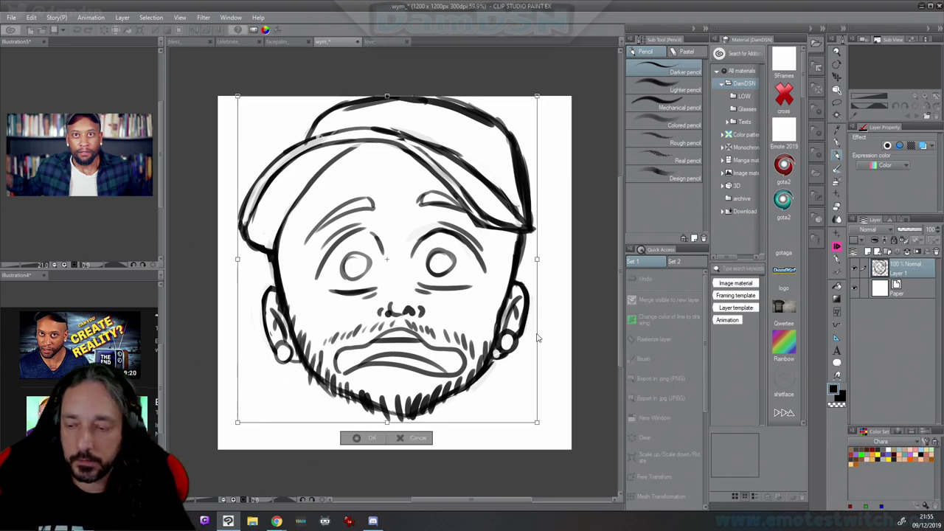
pyautogui.moveTo(537, 259)
pyautogui.mouseDown()
pyautogui.moveTo(516, 272)
pyautogui.moveTo(496, 324)
pyautogui.mouseUp()
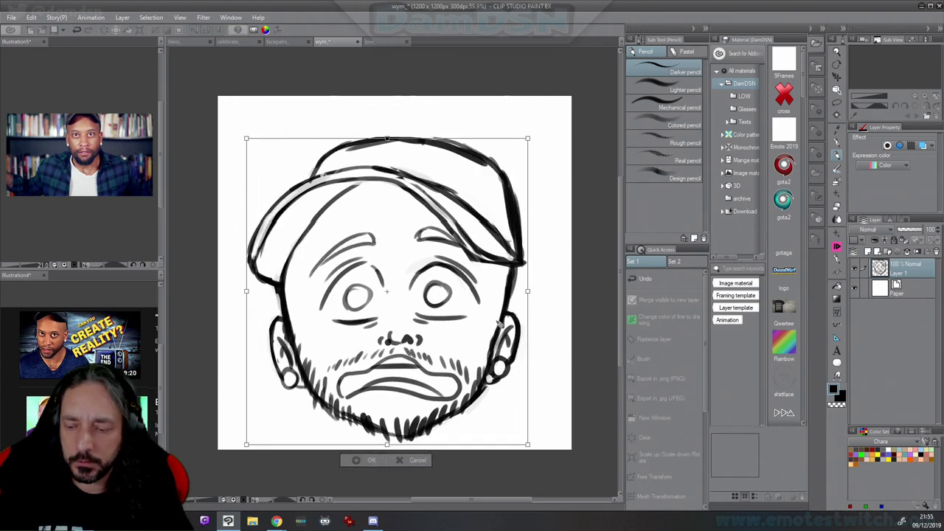
pyautogui.press('Return')
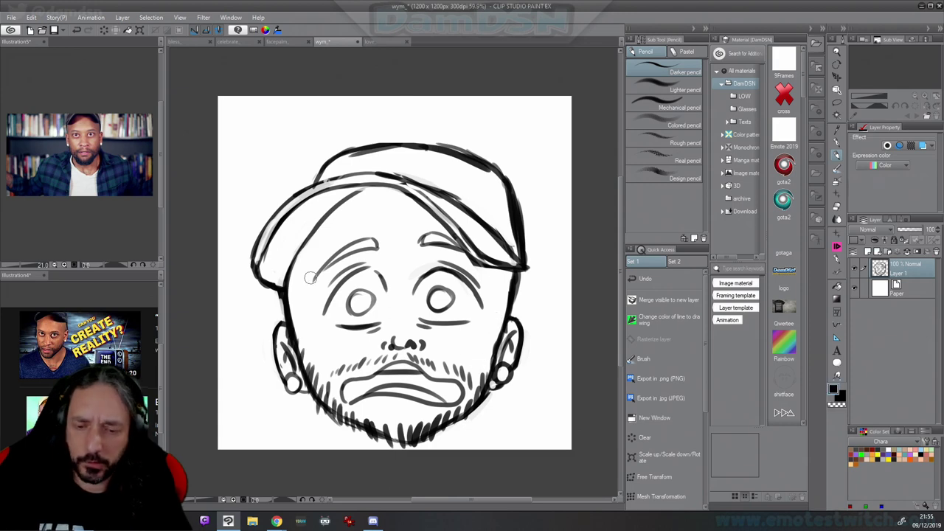
# Draw the arm on the head's left-hand side as a long vertical line, with a shoulder curve running down to the canvas edge
pyautogui.moveTo(231, 184); pyautogui.dragTo(235, 325)
pyautogui.moveTo(236, 228); pyautogui.dragTo(258, 395)
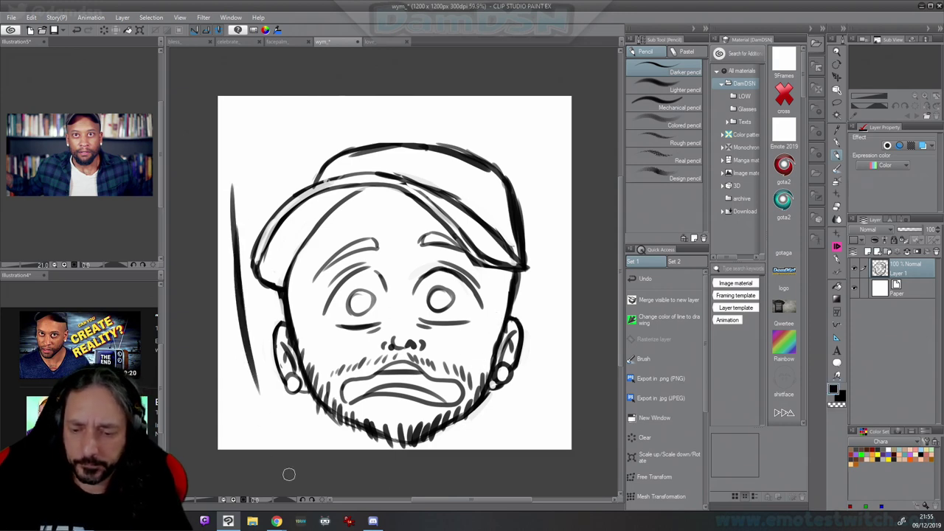
pyautogui.moveTo(253, 362)
pyautogui.mouseDown()
pyautogui.moveTo(275, 350)
pyautogui.moveTo(252, 365)
pyautogui.moveTo(266, 432)
pyautogui.moveTo(259, 470)
pyautogui.mouseUp()
pyautogui.moveTo(258, 413); pyautogui.dragTo(263, 480)
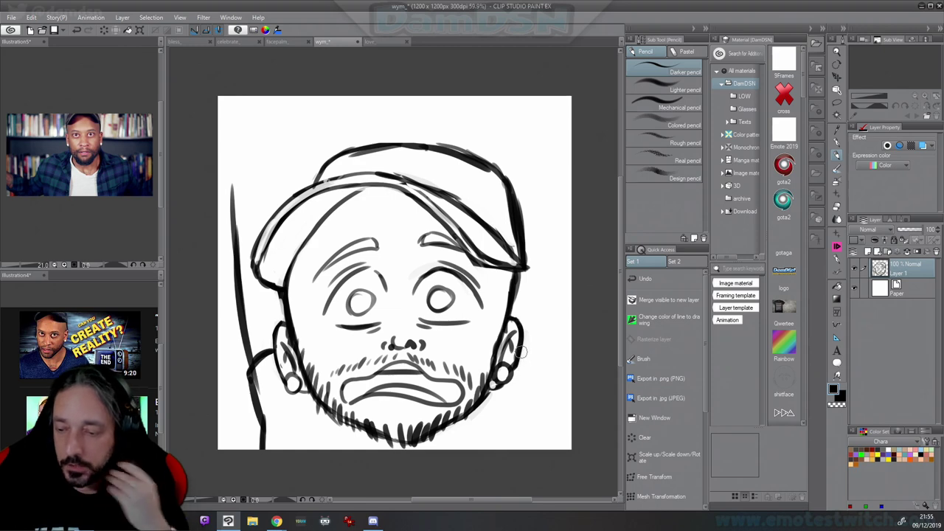
# Draw the matching arm and shoulder lines on the head's right-hand side, erasing and retracing the upper line to clean it
pyautogui.moveTo(519, 353)
pyautogui.mouseDown()
pyautogui.moveTo(542, 363)
pyautogui.moveTo(523, 425)
pyautogui.moveTo(524, 479)
pyautogui.mouseUp()
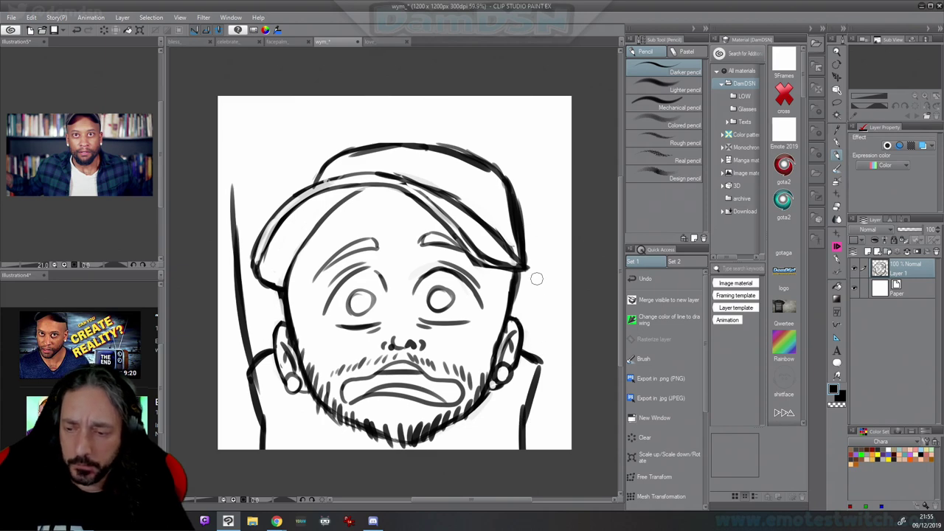
pyautogui.moveTo(537, 358); pyautogui.dragTo(543, 266)
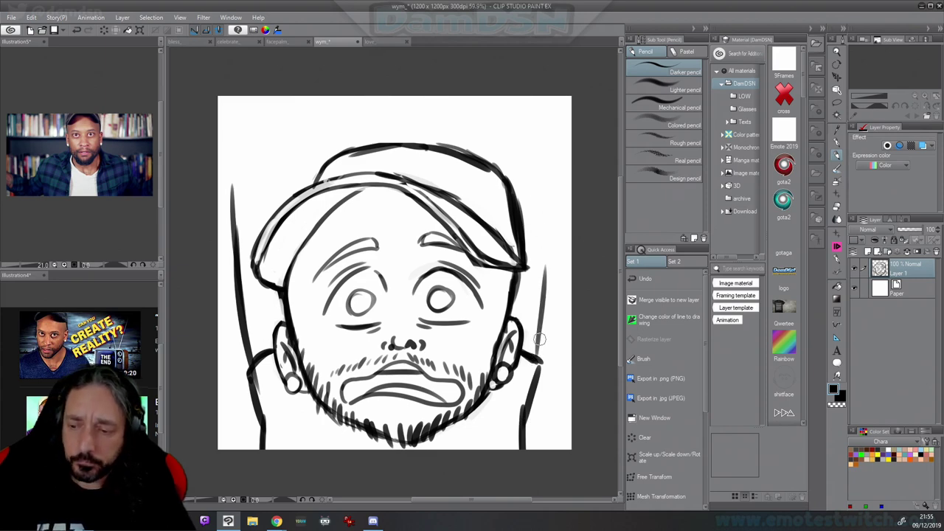
pyautogui.moveTo(540, 337)
pyautogui.mouseDown()
pyautogui.moveTo(549, 205)
pyautogui.moveTo(541, 286)
pyautogui.mouseUp()
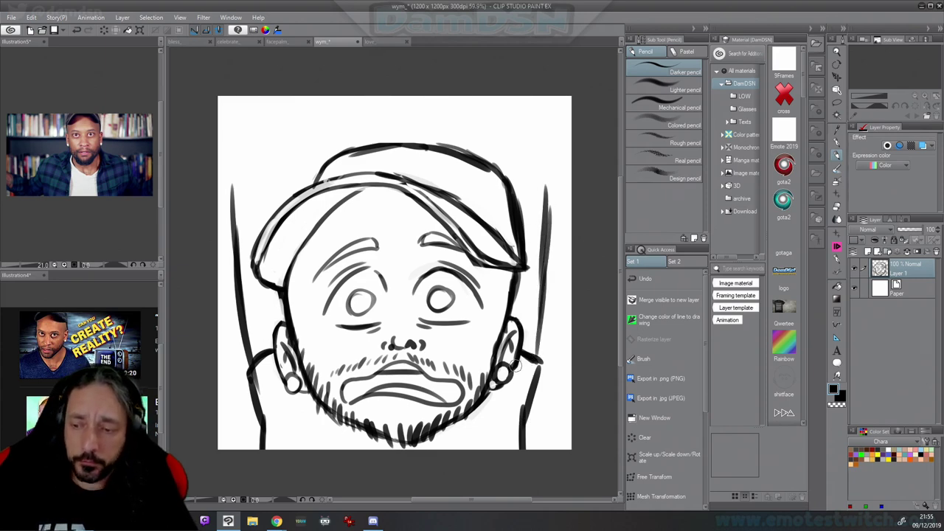
pyautogui.press('c')
pyautogui.moveTo(540, 183); pyautogui.dragTo(535, 313)
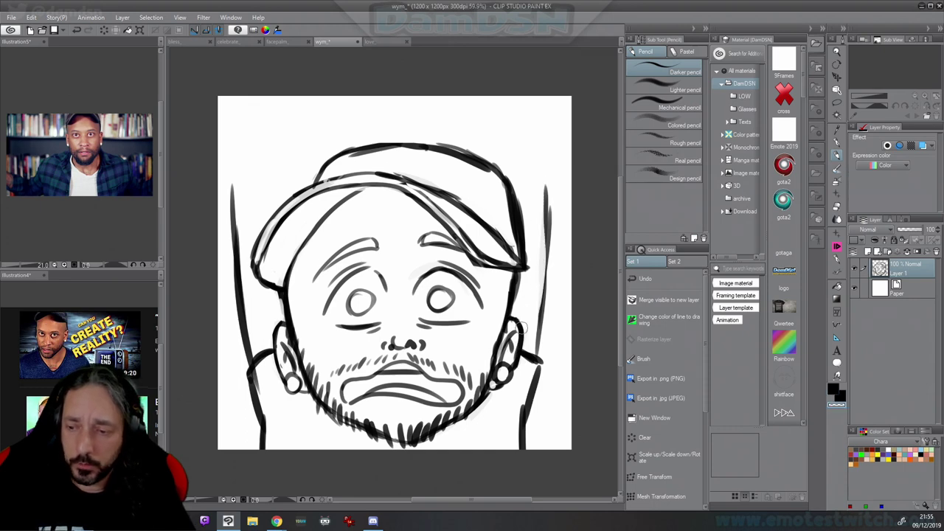
pyautogui.press('c')
pyautogui.moveTo(545, 187); pyautogui.dragTo(541, 312)
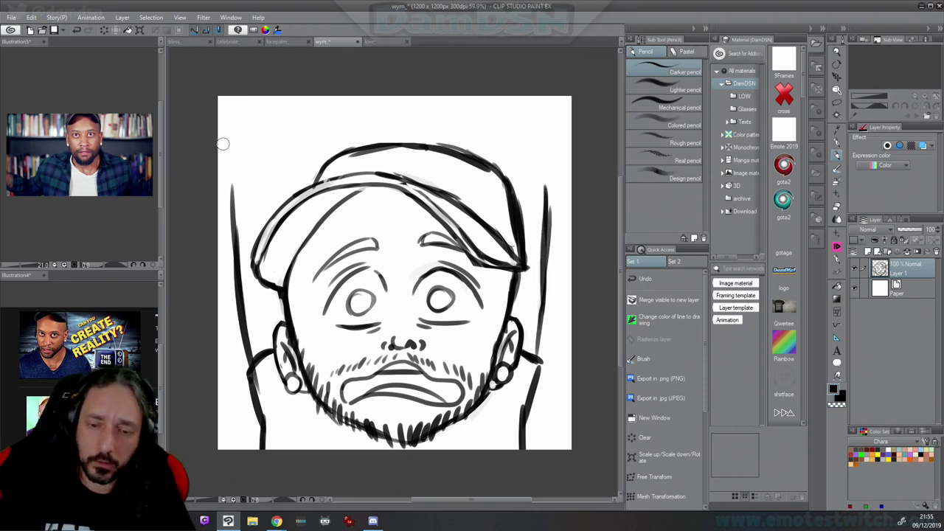
# Scale the sketch with both arms down slightly, keeping its base on the bottom canvas edge
pyautogui.hotkey('ctrl', 't')
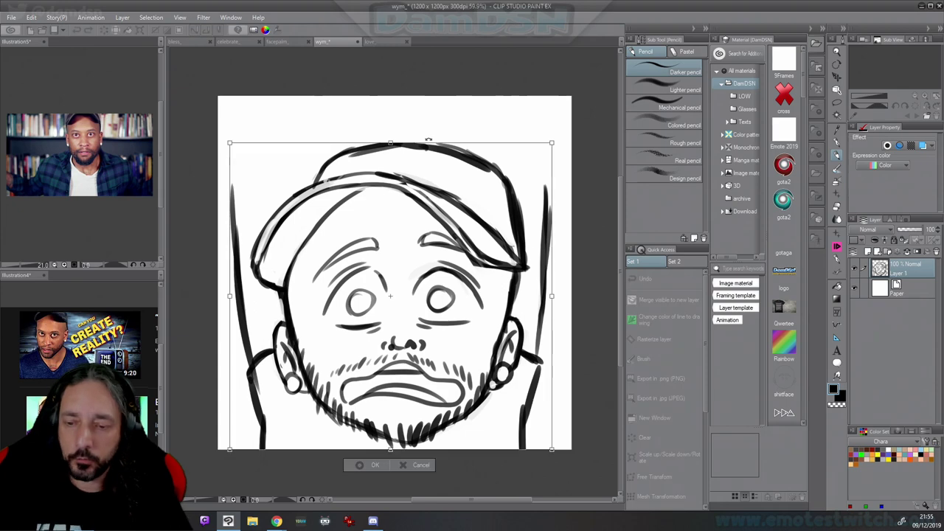
pyautogui.moveTo(390, 143); pyautogui.dragTo(390, 151)
pyautogui.press('Return')
# Erase the stray dot on the cap's crown and touch up the lines along the brim
pyautogui.click(395, 168)
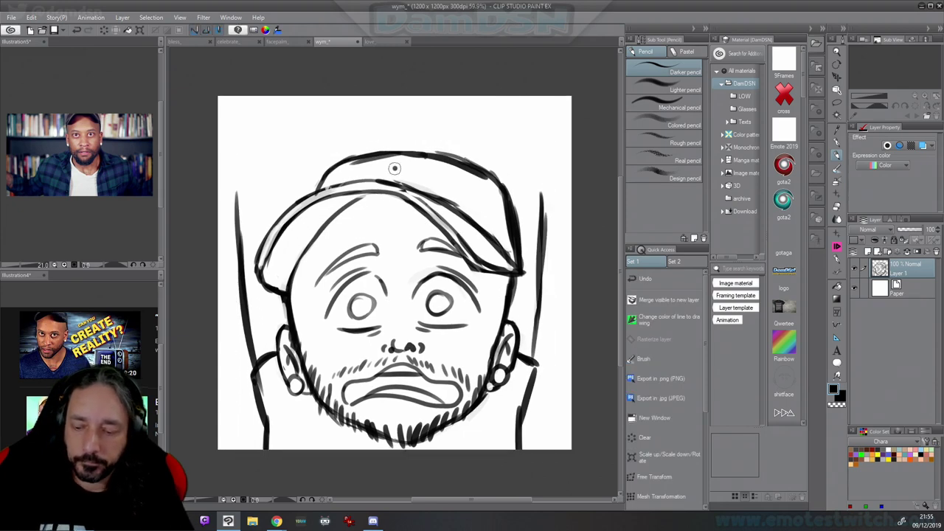
pyautogui.press('c')
pyautogui.click(396, 168)
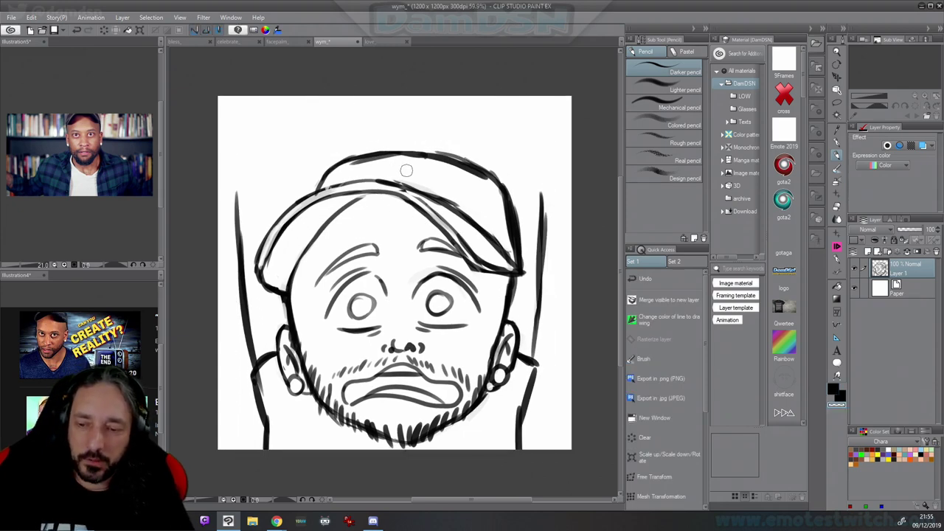
pyautogui.click(393, 184)
pyautogui.press('c')
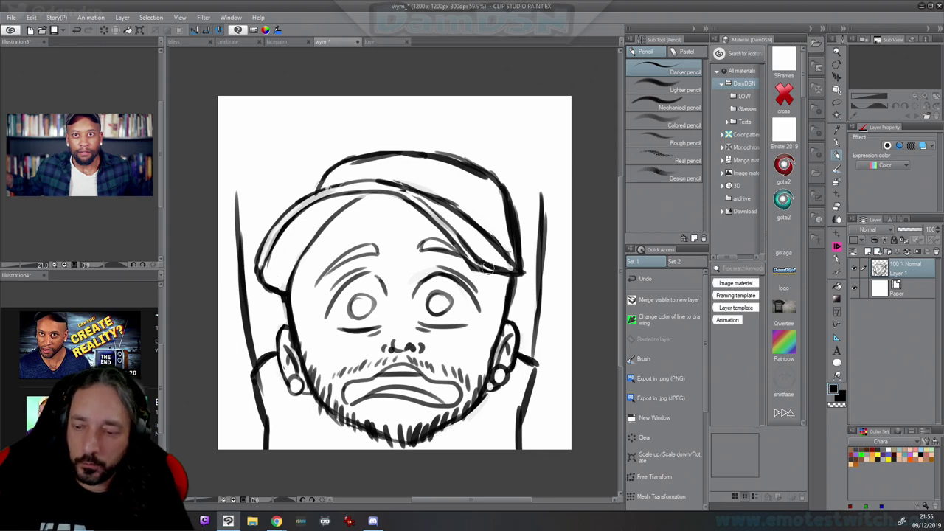
pyautogui.moveTo(451, 228)
pyautogui.mouseDown()
pyautogui.moveTo(421, 203)
pyautogui.moveTo(359, 183)
pyautogui.mouseUp()
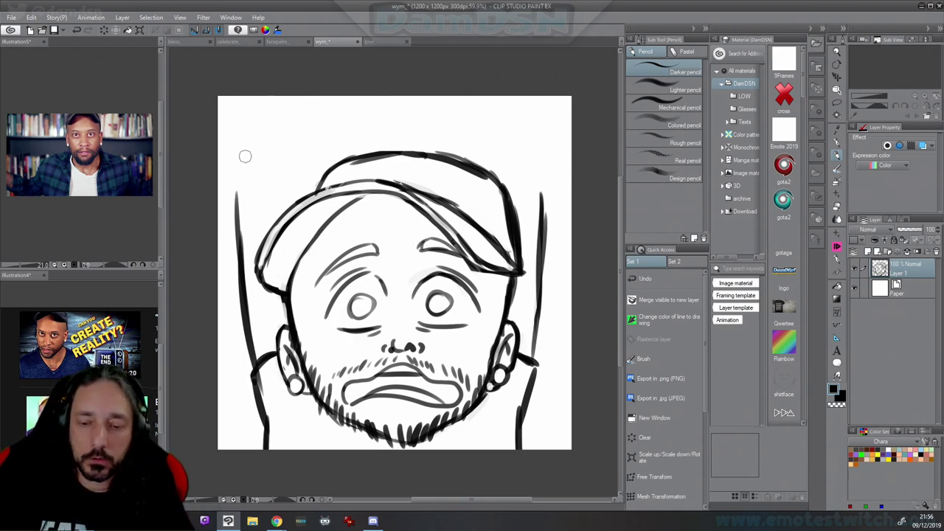
# Mark the inner wrist beside the cap on the left-hand arm and redraw the right-hand arm's upper line slanting outward, erasing the old one
pyautogui.moveTo(289, 194); pyautogui.dragTo(288, 209)
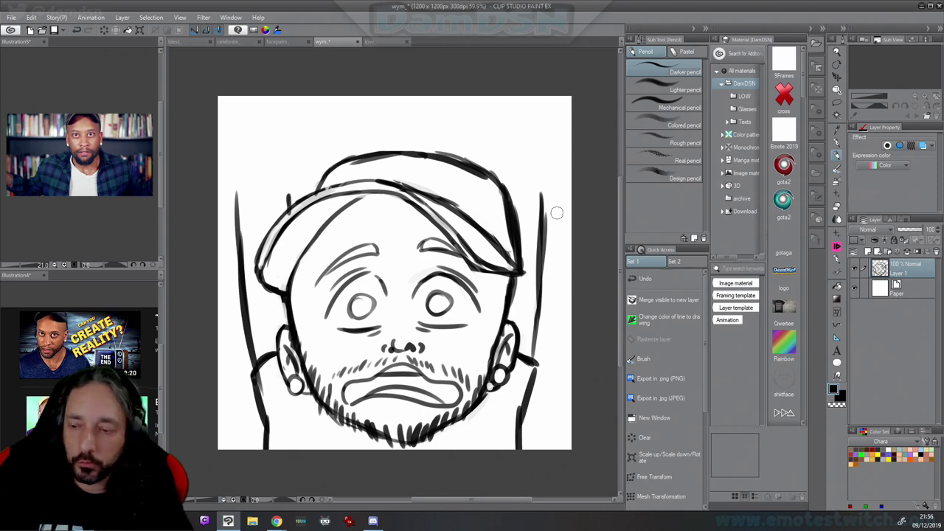
pyautogui.moveTo(559, 212)
pyautogui.mouseDown()
pyautogui.moveTo(523, 377)
pyautogui.moveTo(546, 225)
pyautogui.moveTo(539, 267)
pyautogui.mouseUp()
pyautogui.press('c')
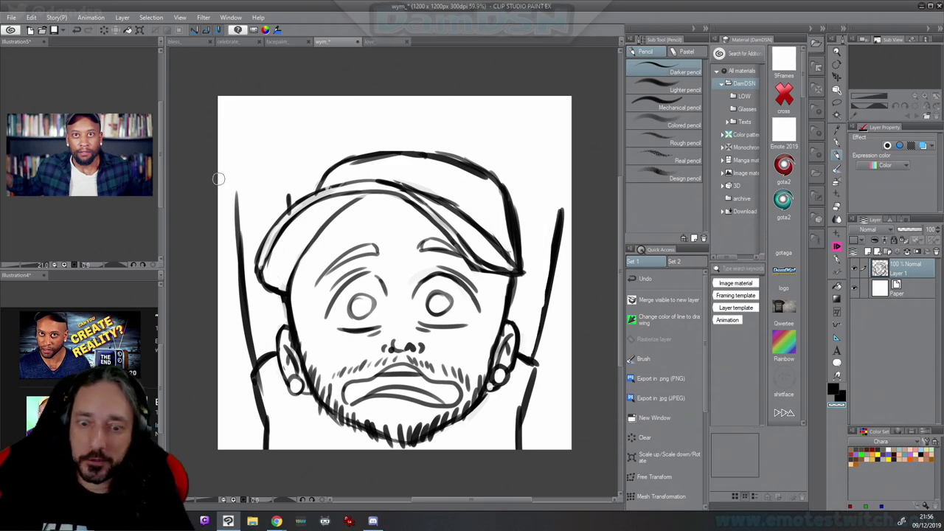
pyautogui.press('c')
# Draw the palm base and thumb of the left-hand raised hand, overlapping the cap's crown, and erase the cap lines behind them
pyautogui.moveTo(223, 174)
pyautogui.mouseDown()
pyautogui.moveTo(291, 197)
pyautogui.moveTo(309, 179)
pyautogui.mouseUp()
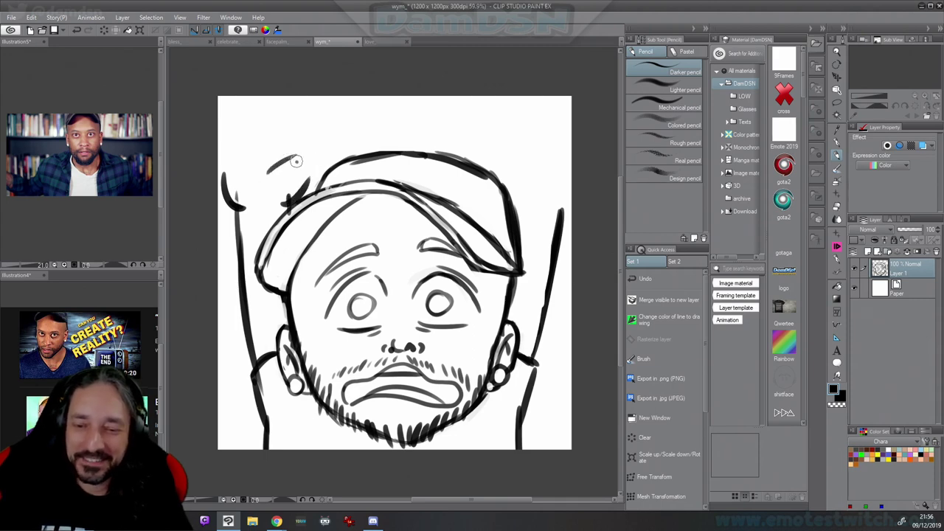
pyautogui.moveTo(296, 158)
pyautogui.mouseDown()
pyautogui.moveTo(256, 168)
pyautogui.moveTo(268, 174)
pyautogui.moveTo(338, 146)
pyautogui.moveTo(303, 198)
pyautogui.mouseUp()
pyautogui.hotkey('ctrl', 'z')
pyautogui.press('c')
pyautogui.press('c')
pyautogui.press('x')
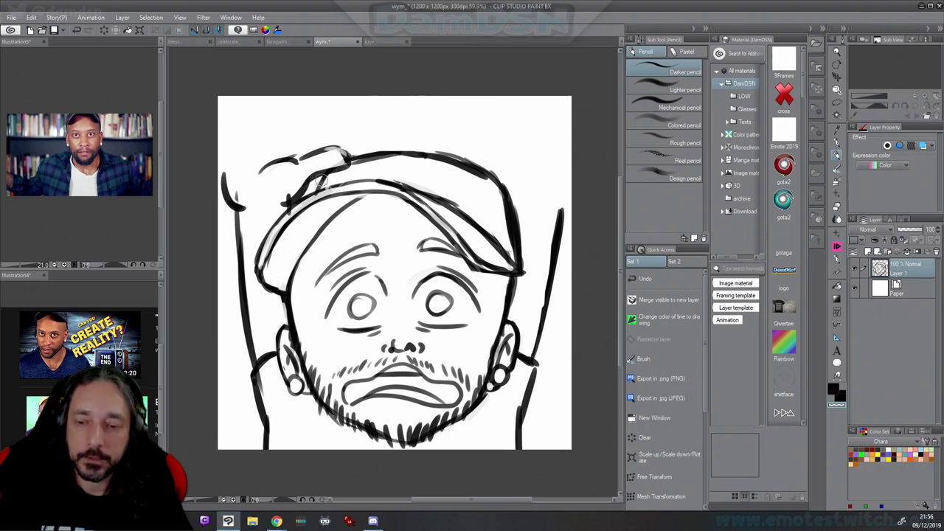
# Complete the left-hand raised hand with its outer palm edge, rounded fingers and a crease beneath them
pyautogui.press('x')
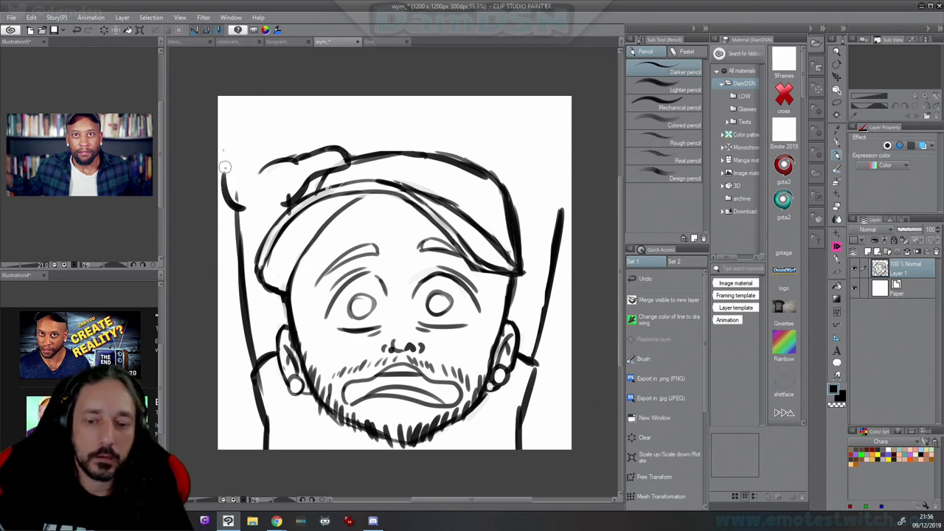
pyautogui.moveTo(225, 167)
pyautogui.mouseDown()
pyautogui.moveTo(221, 109)
pyautogui.moveTo(235, 100)
pyautogui.moveTo(249, 151)
pyautogui.mouseUp()
pyautogui.moveTo(238, 113)
pyautogui.mouseDown()
pyautogui.moveTo(280, 101)
pyautogui.moveTo(279, 145)
pyautogui.moveTo(293, 114)
pyautogui.moveTo(311, 116)
pyautogui.moveTo(302, 106)
pyautogui.moveTo(313, 134)
pyautogui.moveTo(314, 118)
pyautogui.moveTo(300, 166)
pyautogui.moveTo(243, 150)
pyautogui.mouseUp()
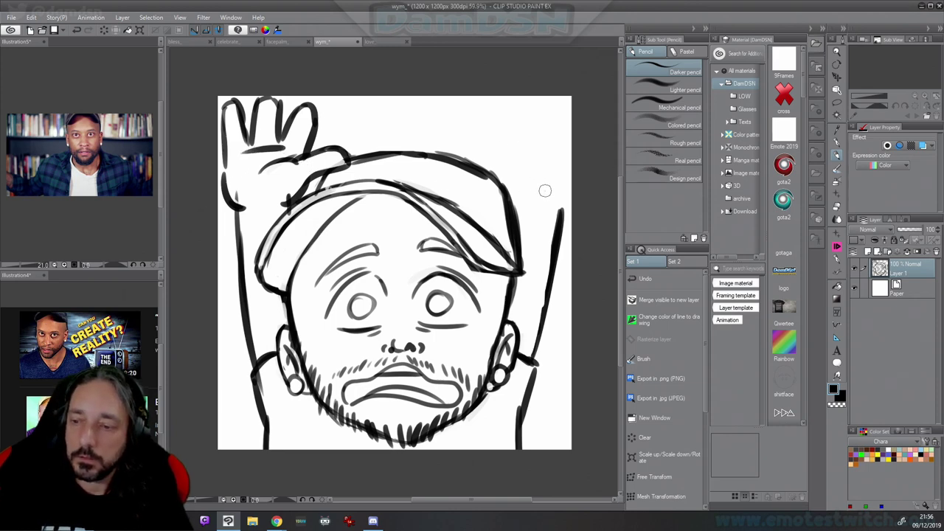
# Draw the right-hand raised hand's outer finger, palm outline and thumb resting over the cap's crown
pyautogui.moveTo(544, 191)
pyautogui.mouseDown()
pyautogui.moveTo(561, 140)
pyautogui.moveTo(561, 106)
pyautogui.moveTo(552, 99)
pyautogui.moveTo(542, 140)
pyautogui.mouseUp()
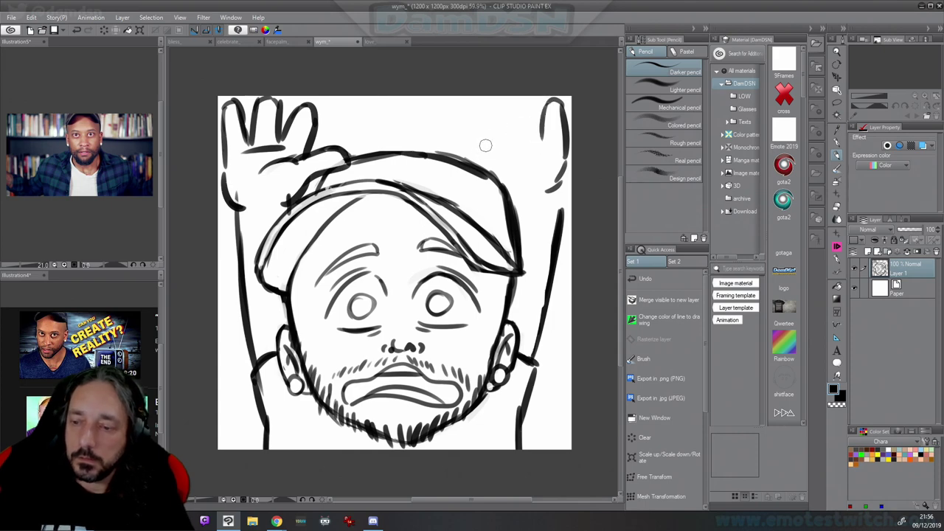
pyautogui.moveTo(486, 145)
pyautogui.mouseDown()
pyautogui.moveTo(484, 168)
pyautogui.moveTo(532, 193)
pyautogui.mouseUp()
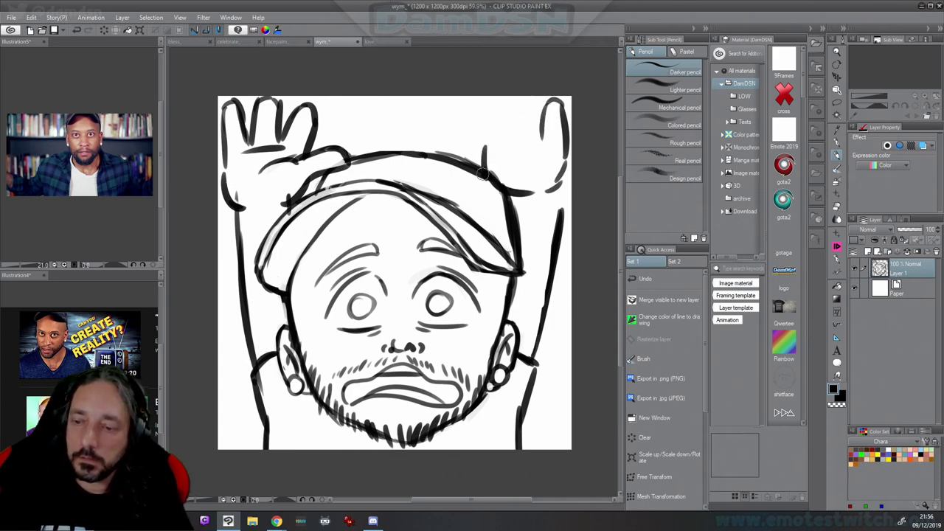
pyautogui.moveTo(444, 156); pyautogui.dragTo(543, 129)
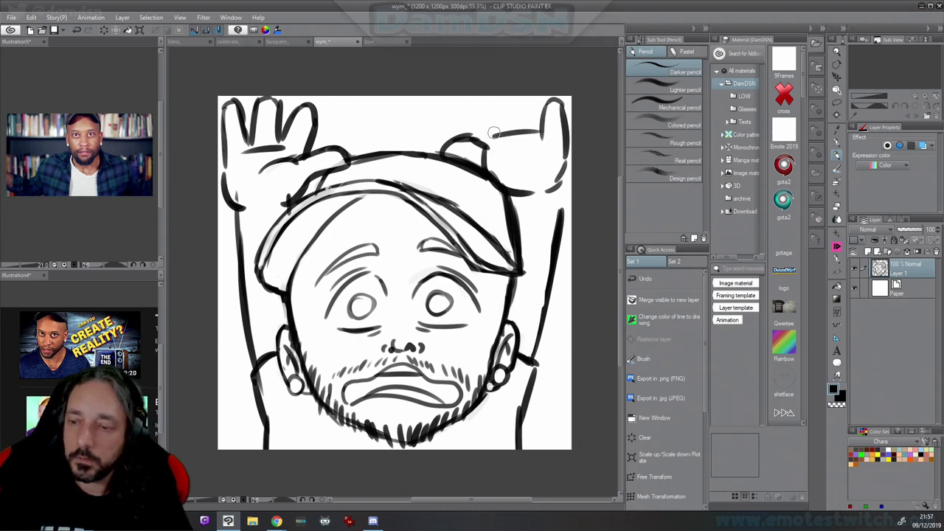
# Scale the whole sketch down slightly, keeping its base on the bottom canvas edge
pyautogui.hotkey('ctrl', 't')
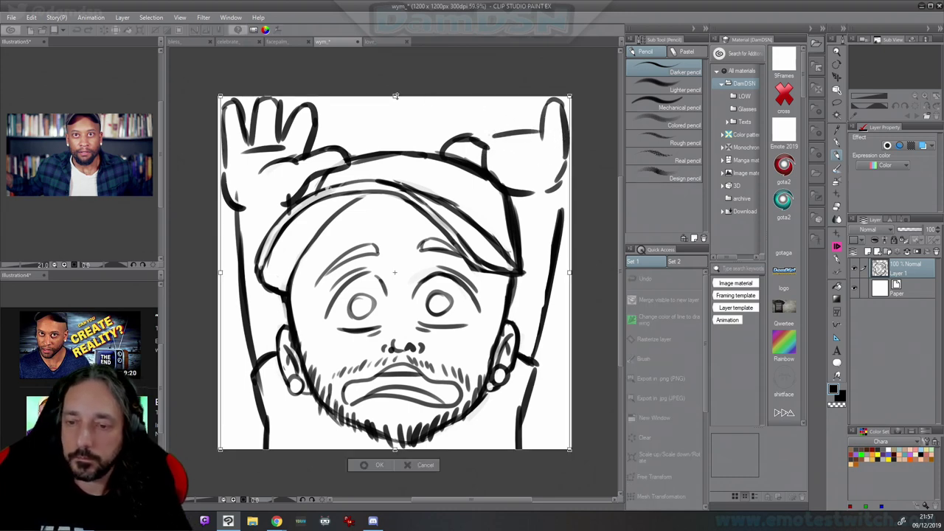
pyautogui.moveTo(395, 96); pyautogui.dragTo(395, 101)
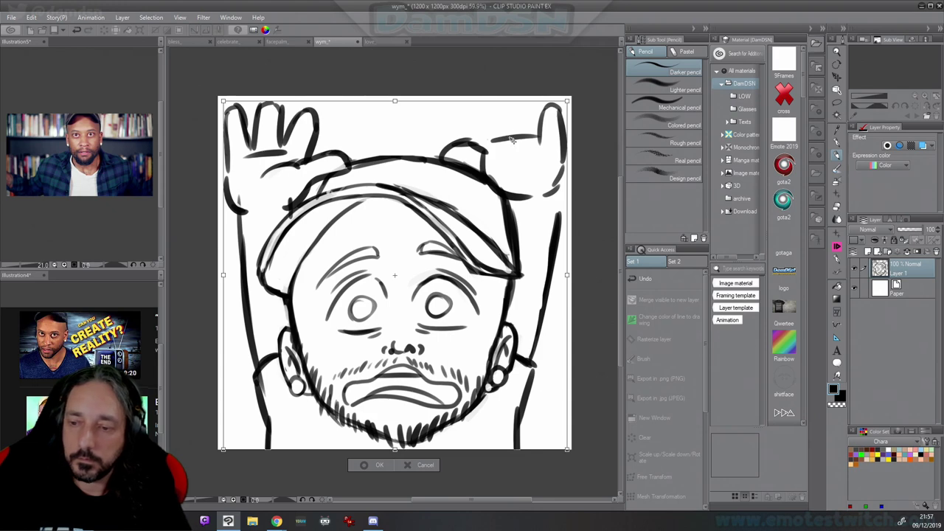
pyautogui.press('Return')
# Add the remaining fingers and the thumb fold to the right-hand raised hand, thinning the crease under the fingers by erasing
pyautogui.moveTo(466, 115)
pyautogui.mouseDown()
pyautogui.moveTo(501, 136)
pyautogui.moveTo(490, 107)
pyautogui.moveTo(507, 132)
pyautogui.moveTo(505, 99)
pyautogui.moveTo(505, 112)
pyautogui.moveTo(526, 109)
pyautogui.moveTo(519, 102)
pyautogui.moveTo(529, 127)
pyautogui.mouseUp()
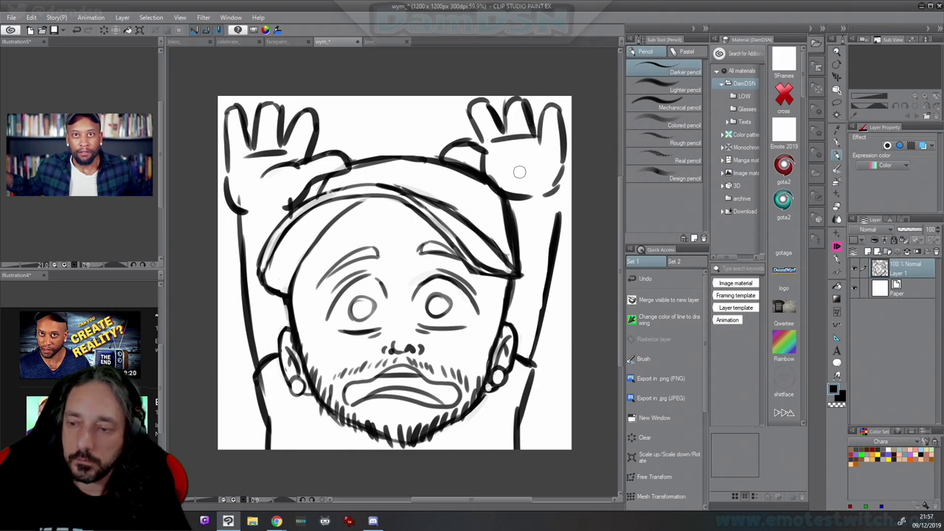
pyautogui.moveTo(483, 154); pyautogui.dragTo(524, 174)
pyautogui.press('c')
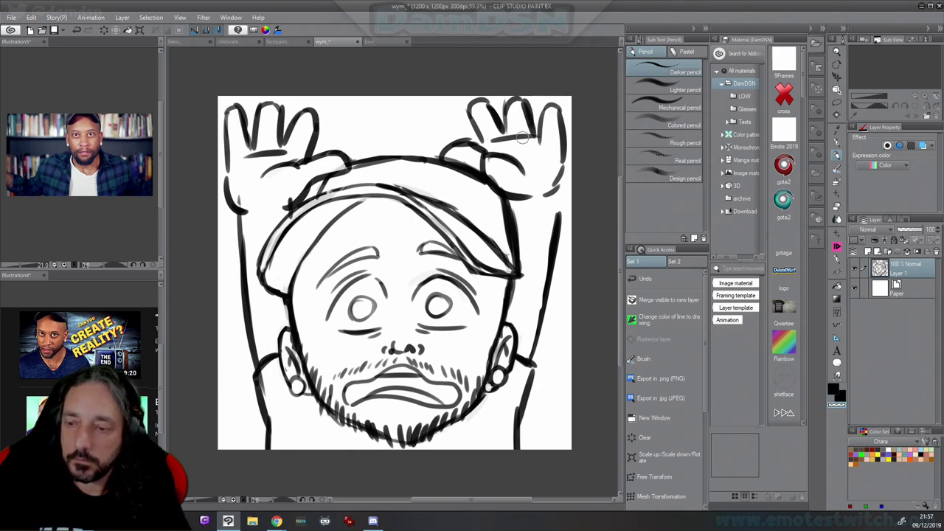
pyautogui.moveTo(539, 140); pyautogui.dragTo(489, 142)
pyautogui.press('c')
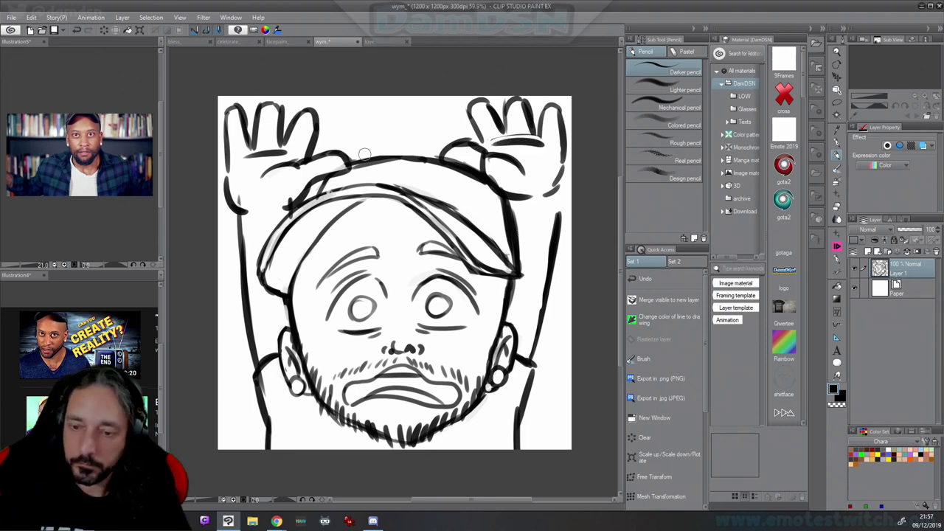
# Redraw the top of the cap's crown as a higher curve between the two hands and erase the old line
pyautogui.moveTo(350, 164); pyautogui.dragTo(404, 152)
pyautogui.moveTo(460, 175)
pyautogui.mouseDown()
pyautogui.moveTo(407, 151)
pyautogui.moveTo(434, 163)
pyautogui.moveTo(384, 165)
pyautogui.moveTo(440, 171)
pyautogui.moveTo(371, 167)
pyautogui.moveTo(394, 162)
pyautogui.moveTo(360, 168)
pyautogui.mouseUp()
pyautogui.press('c')
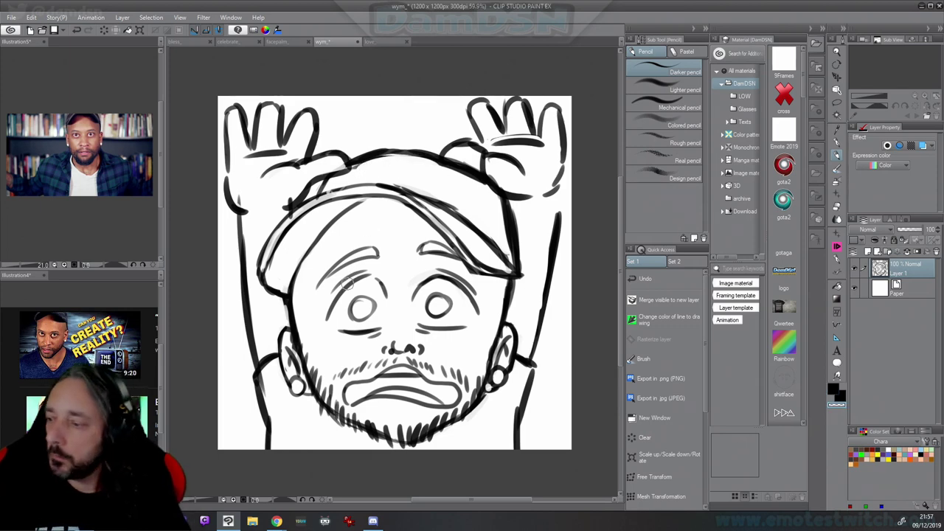
# Display the sketch layer in blue and add the Emote 2019 layer template above it for inking with the G-pen
pyautogui.click(922, 145)
pyautogui.moveTo(784, 125); pyautogui.dragTo(911, 269)
pyautogui.click(836, 140)
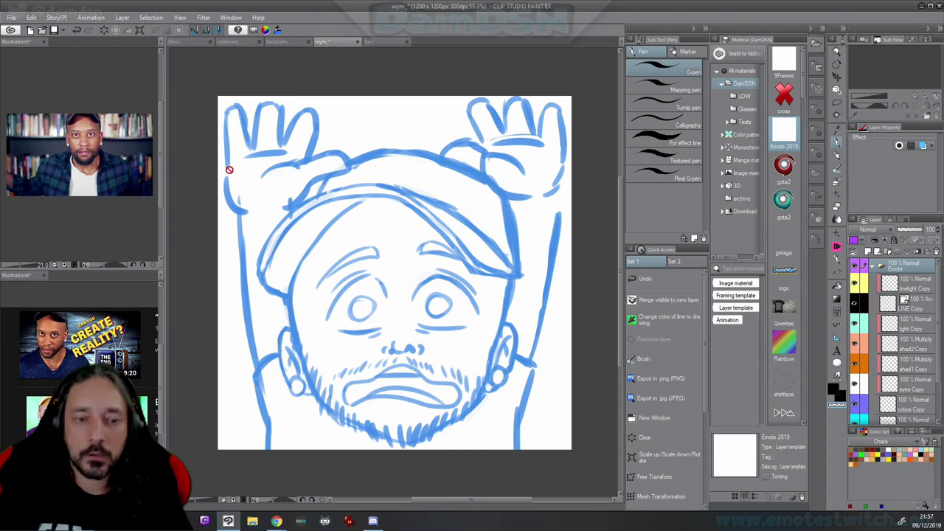
# Open BABY_.clip from a customer's order folder inside Orders
pyautogui.click(12, 17)
pyautogui.click(32, 56)
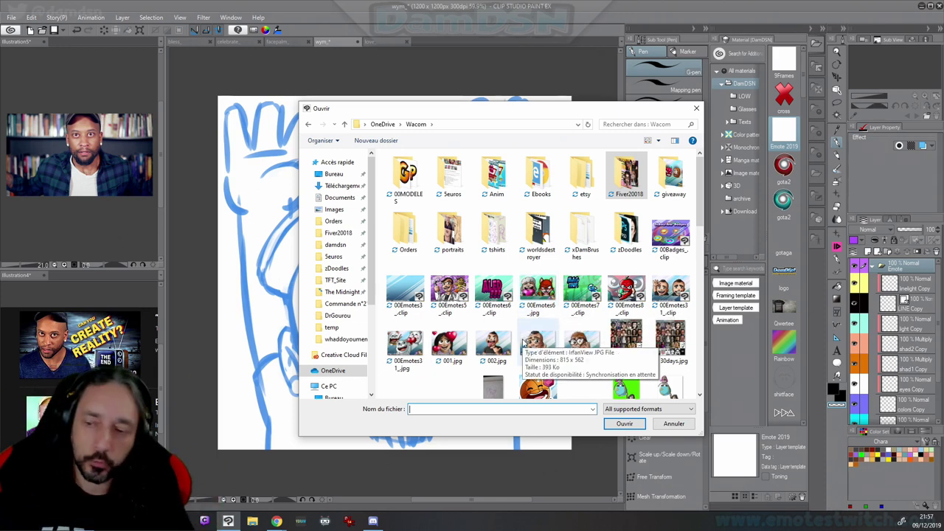
pyautogui.click(333, 221)
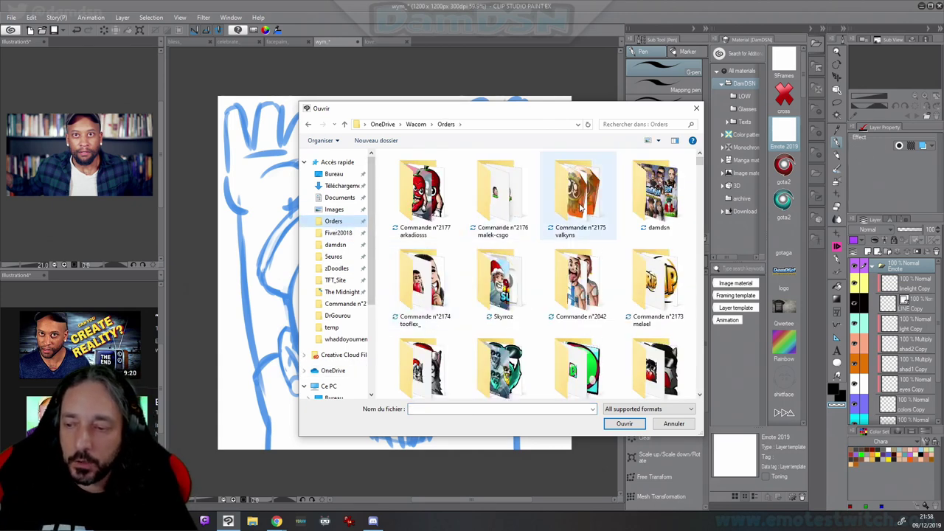
pyautogui.doubleClick(581, 208)
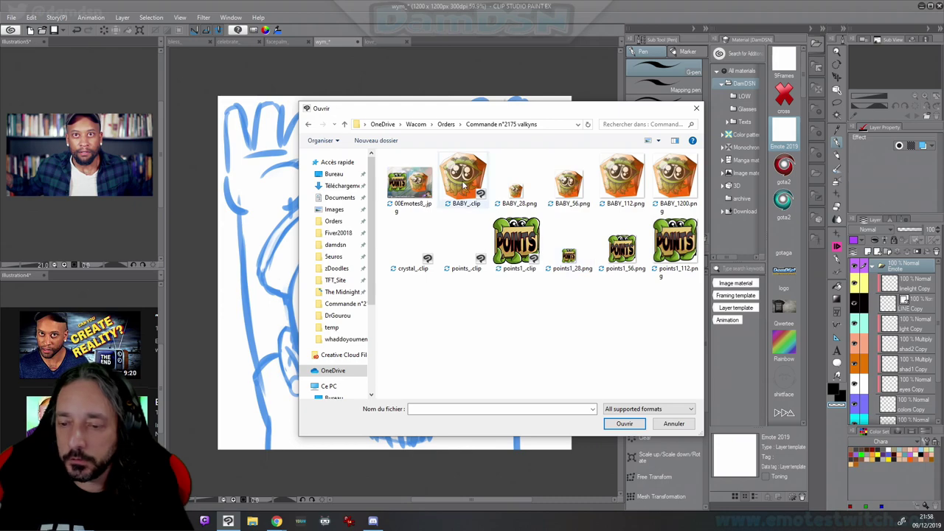
pyautogui.doubleClick(464, 184)
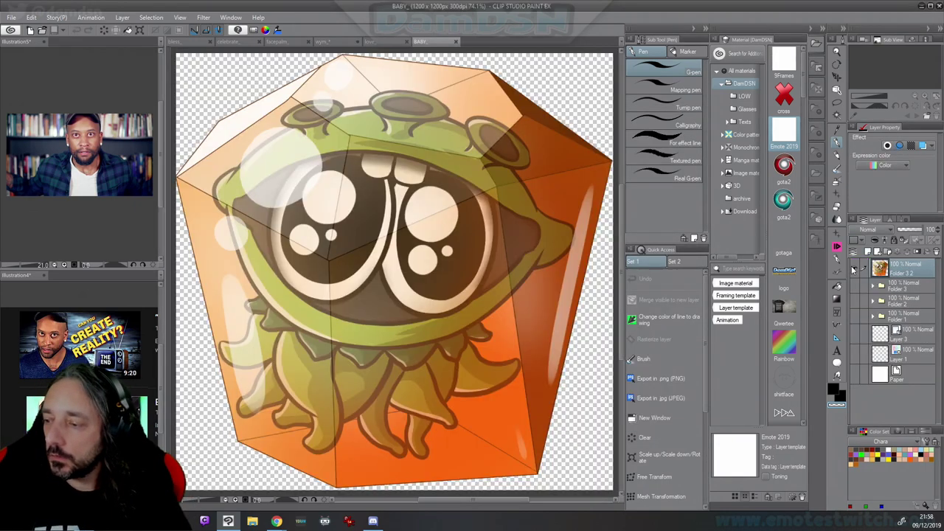
# Hide the merged Folder 3 2 layer and toggle Folder 3, Folder 2 and Folder 1 to inspect the creature and crystal separately
pyautogui.click(853, 269)
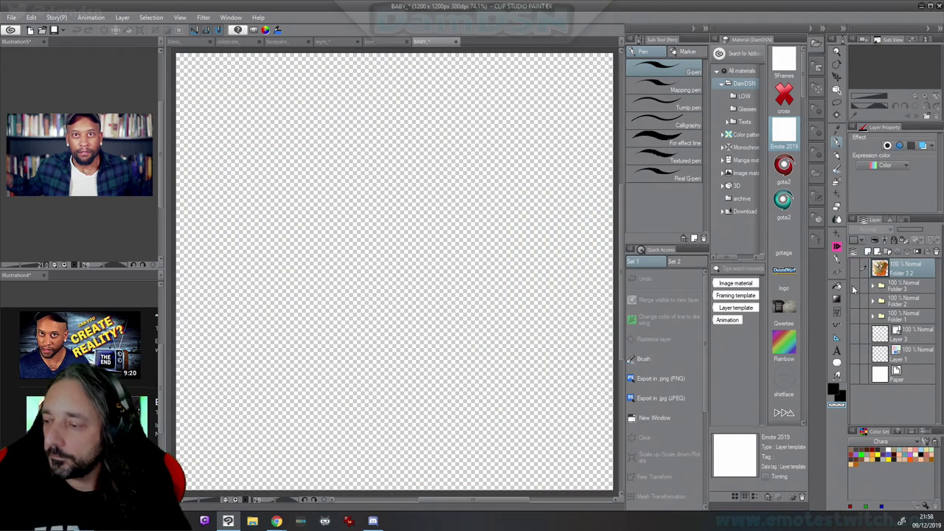
pyautogui.click(854, 288)
pyautogui.click(853, 288)
pyautogui.click(854, 303)
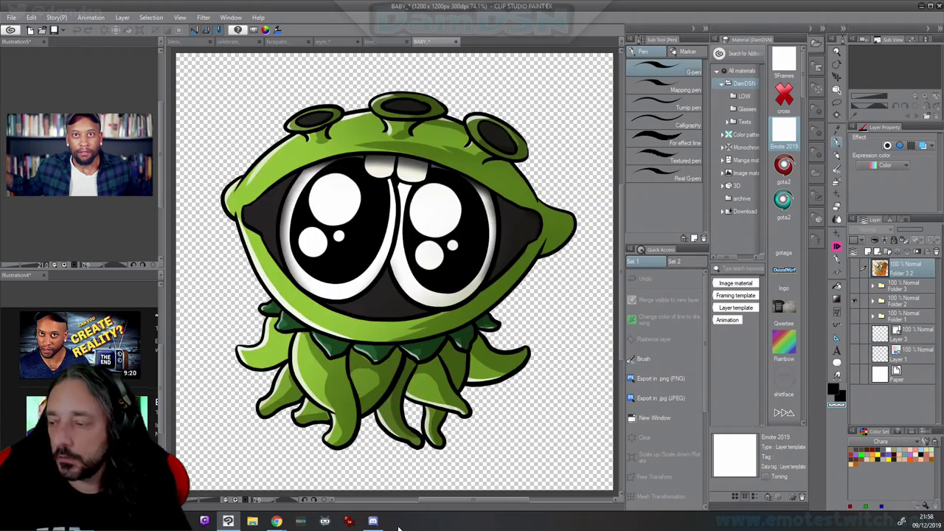
pyautogui.click(854, 304)
pyautogui.click(853, 318)
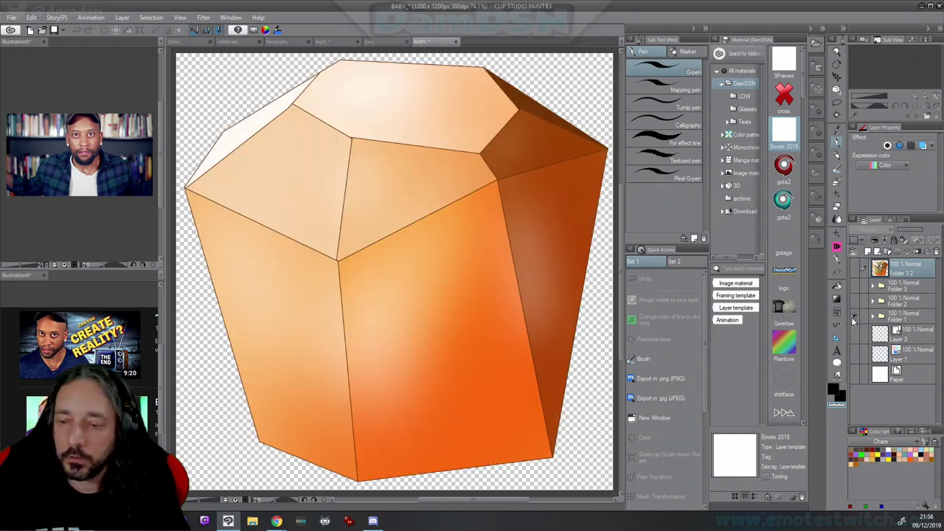
pyautogui.click(853, 304)
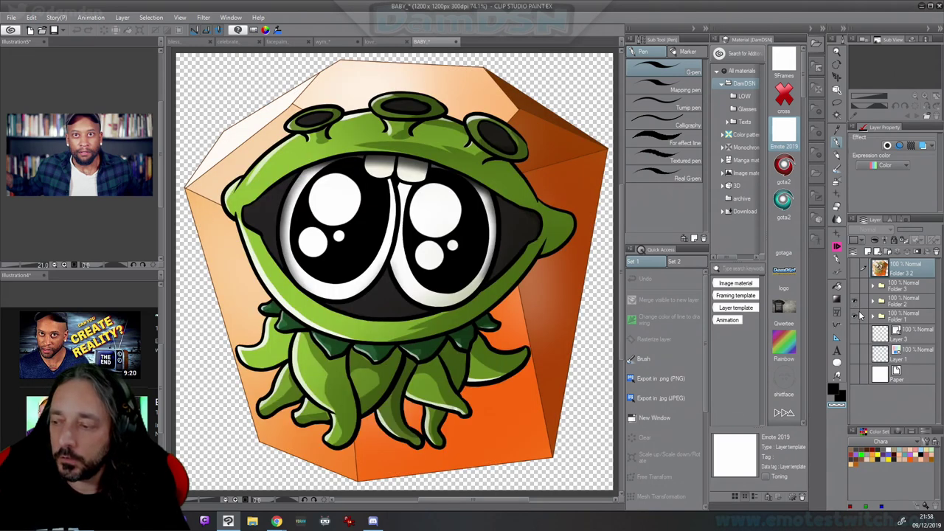
# Reorder the folders so the crystal in Folder 1 sits above the creature in Folder 2, undoing and repeating the move to compare
pyautogui.moveTo(891, 304); pyautogui.dragTo(893, 329)
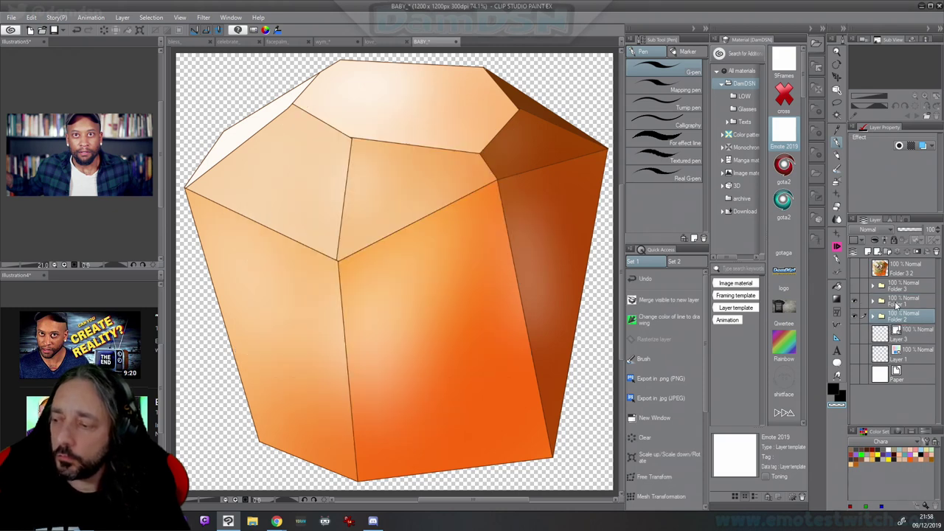
pyautogui.click(895, 302)
pyautogui.hotkey('ctrl', 'z')
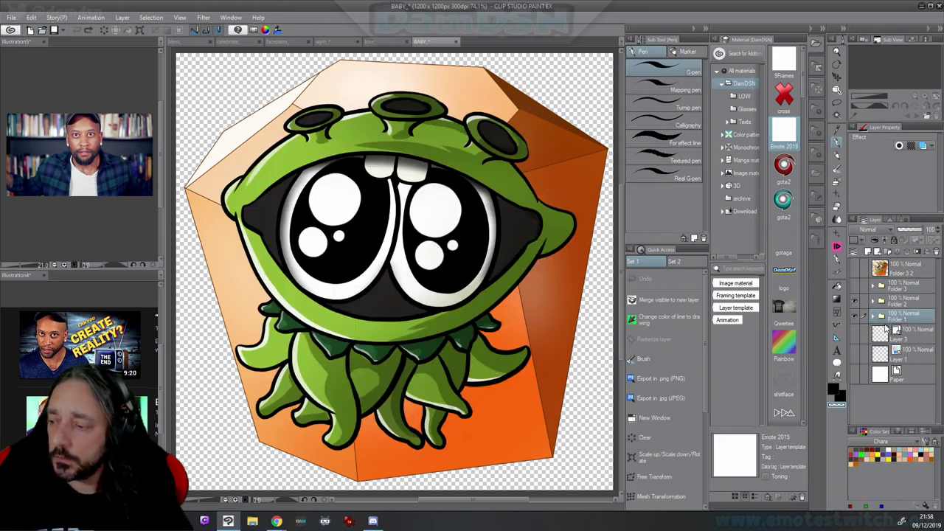
pyautogui.click(895, 302)
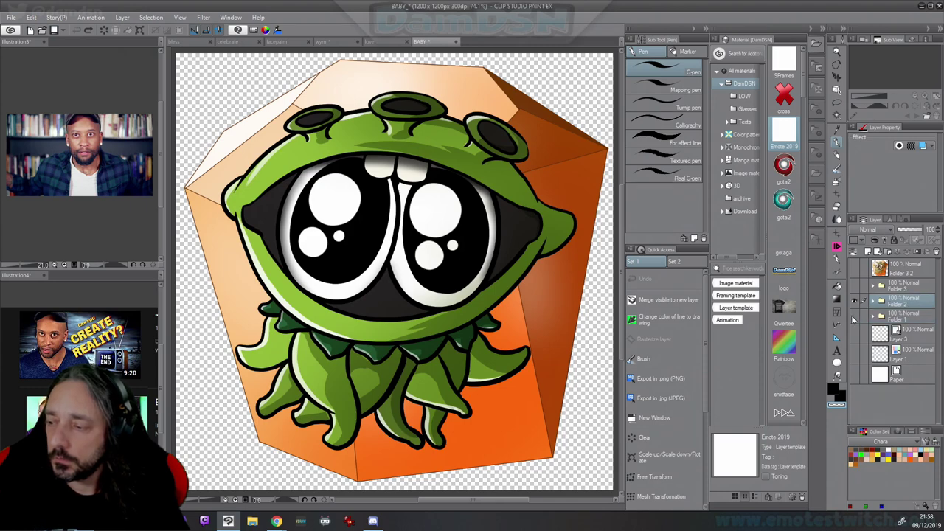
pyautogui.click(853, 317)
pyautogui.click(853, 317)
pyautogui.moveTo(895, 302); pyautogui.dragTo(896, 326)
pyautogui.hotkey('ctrl', 'z')
# Lower the opacity of the crystal's Folder 1 to 60%
pyautogui.click(900, 303)
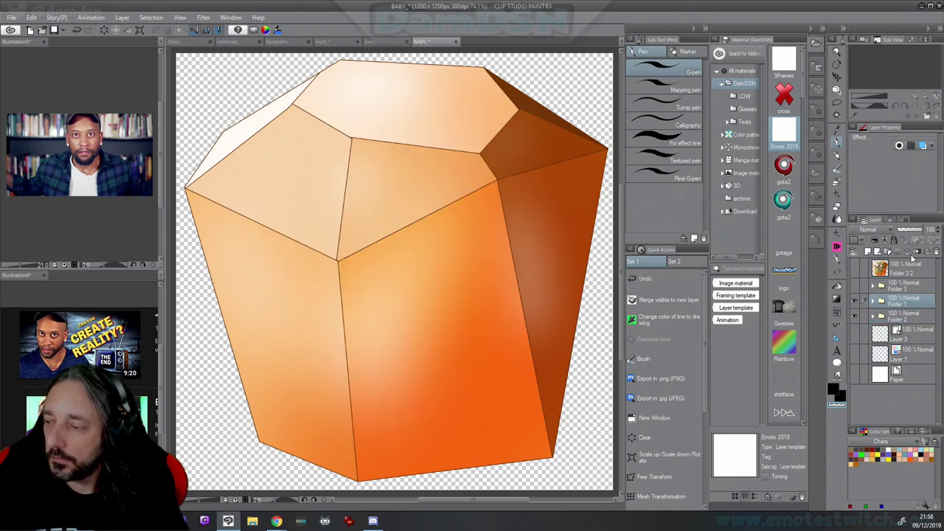
pyautogui.click(907, 231)
pyautogui.moveTo(912, 233); pyautogui.dragTo(915, 235)
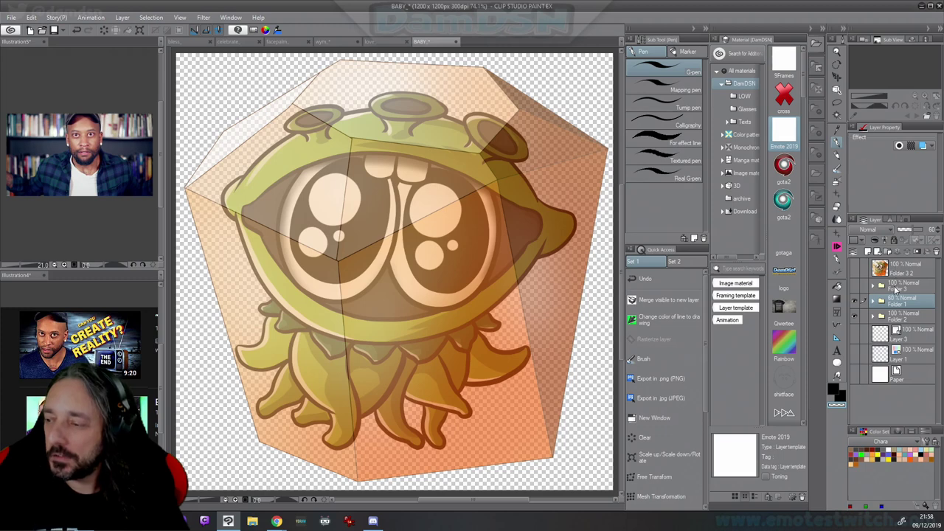
# Paste a copy of Folder 1 beneath Folder 2 and set the copy's opacity to 100%
pyautogui.click(910, 334)
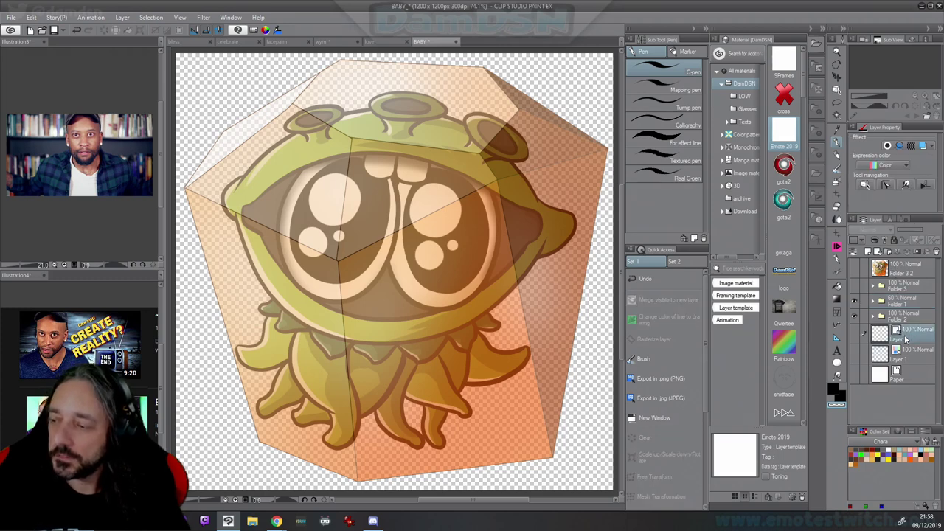
pyautogui.hotkey('ctrl', 'v')
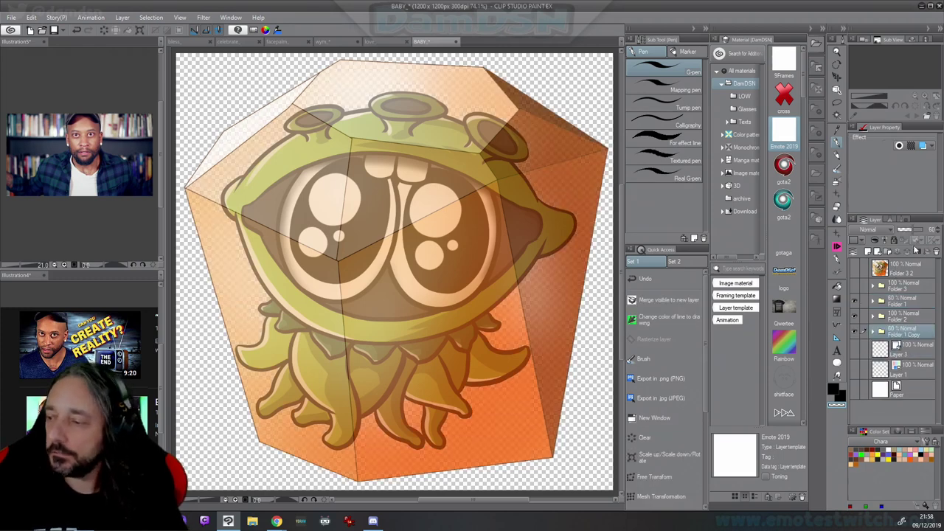
pyautogui.moveTo(912, 235); pyautogui.dragTo(939, 234)
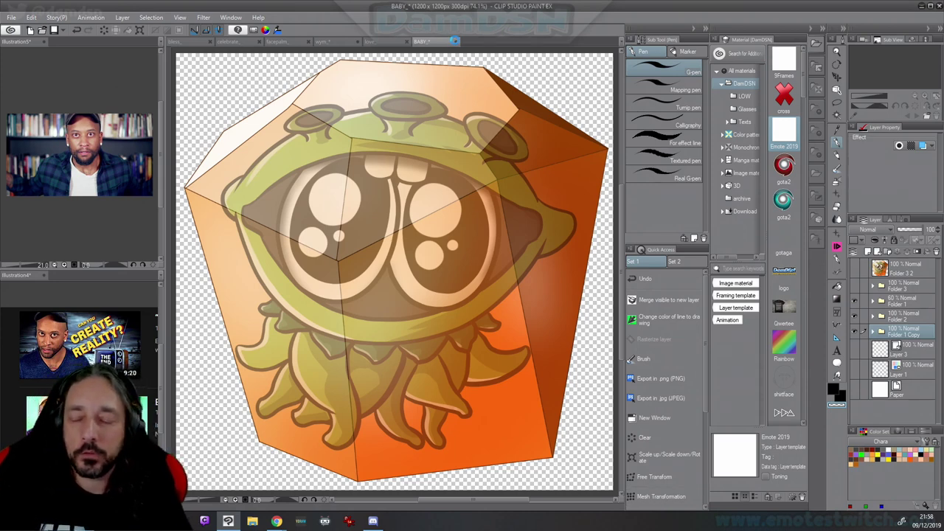
# Close the BABY_ file and select the LINE Copy layer in the wym document
pyautogui.click(456, 42)
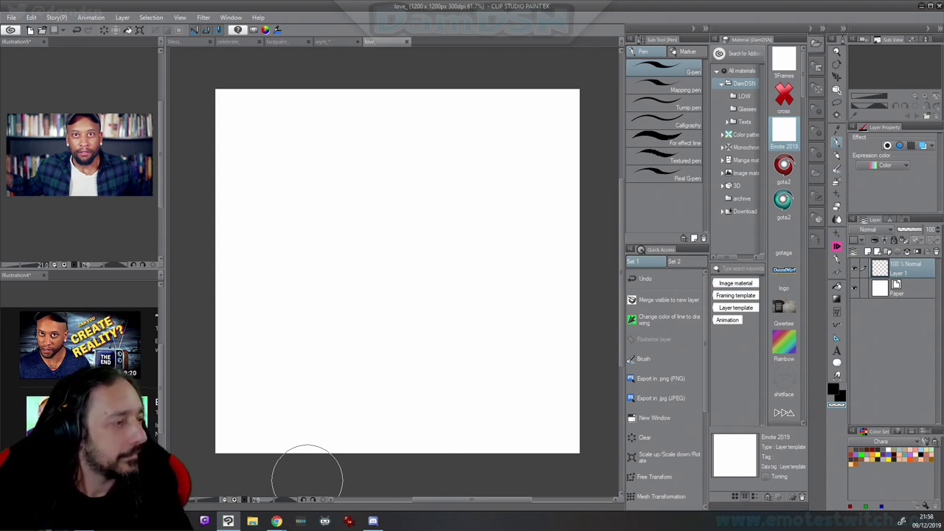
pyautogui.click(329, 42)
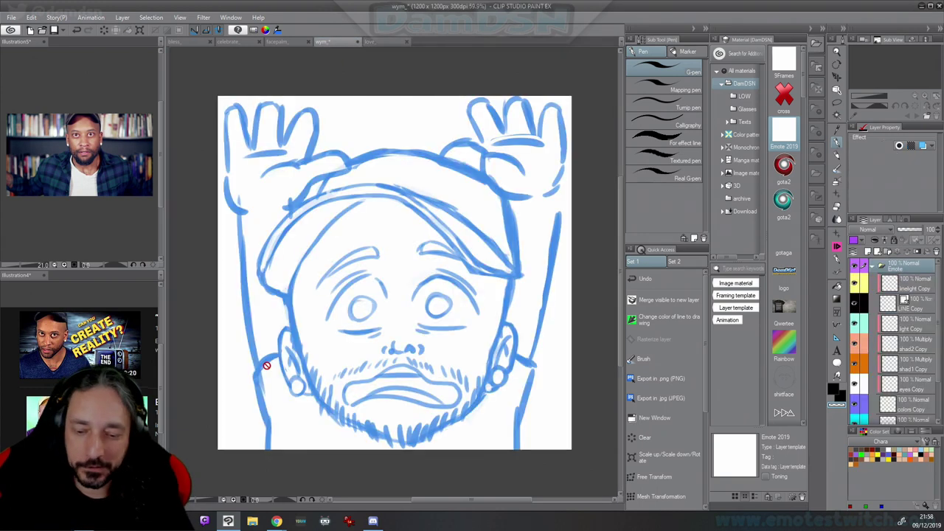
pyautogui.click(917, 304)
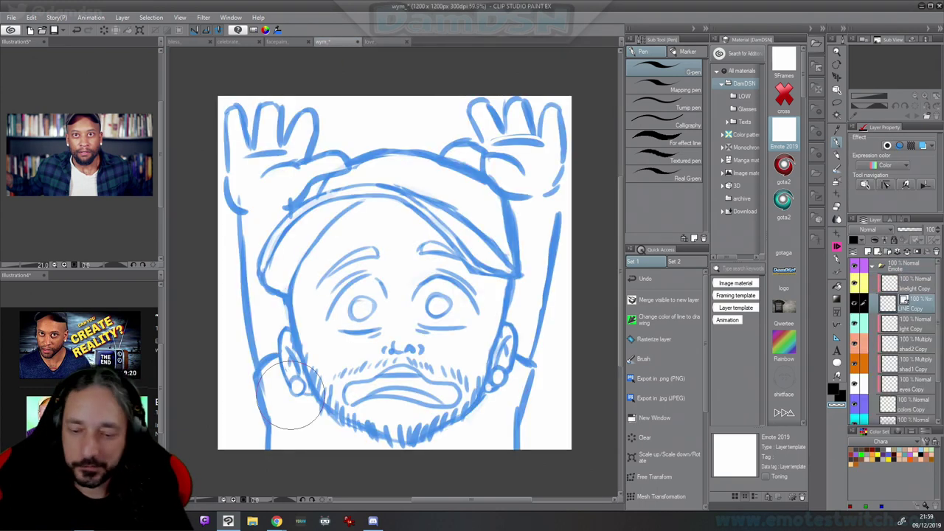
# Ink both shoulders and the sides of the body beneath the ears in black with the G-pen, following the blue sketch
pyautogui.moveTo(299, 365); pyautogui.dragTo(307, 342)
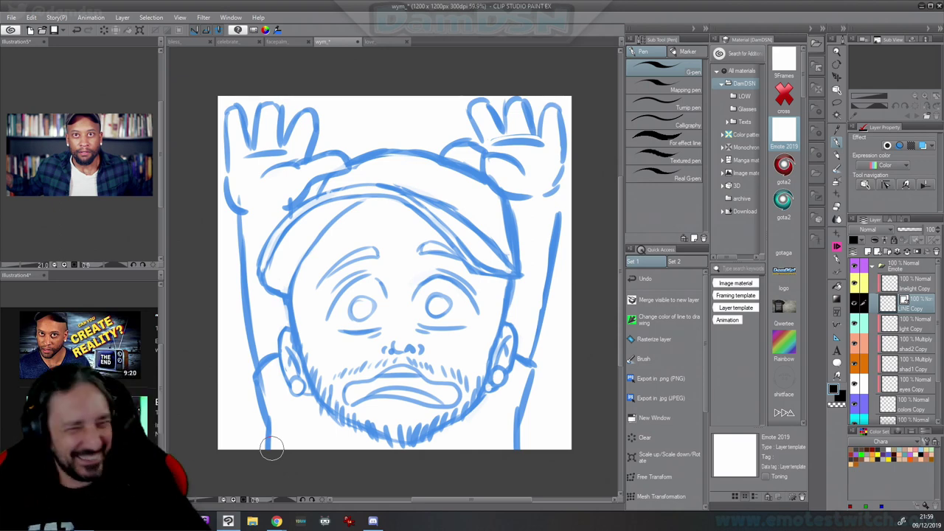
pyautogui.press('c')
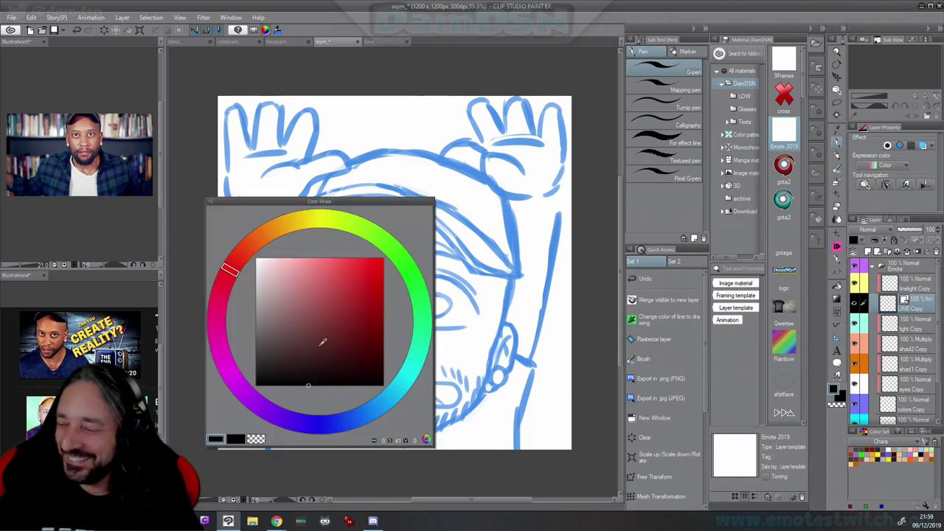
pyautogui.press('F2')
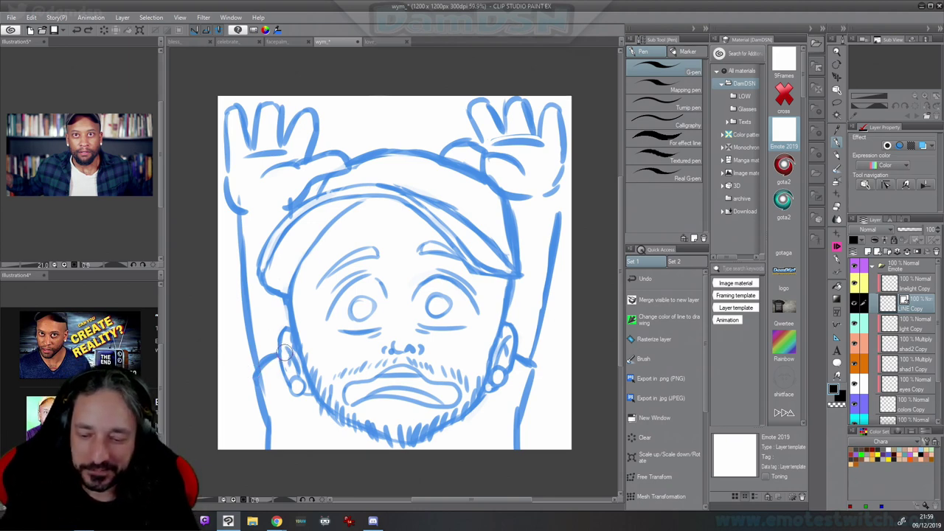
pyautogui.moveTo(286, 352)
pyautogui.mouseDown()
pyautogui.moveTo(253, 373)
pyautogui.moveTo(270, 435)
pyautogui.moveTo(267, 472)
pyautogui.mouseUp()
pyautogui.moveTo(508, 413); pyautogui.dragTo(510, 448)
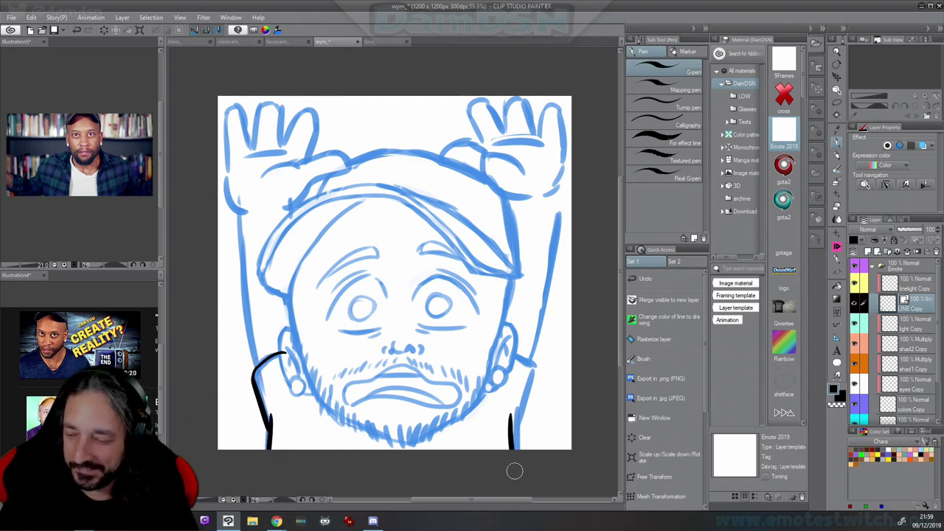
pyautogui.hotkey('ctrl', 'z')
pyautogui.moveTo(514, 410); pyautogui.dragTo(514, 473)
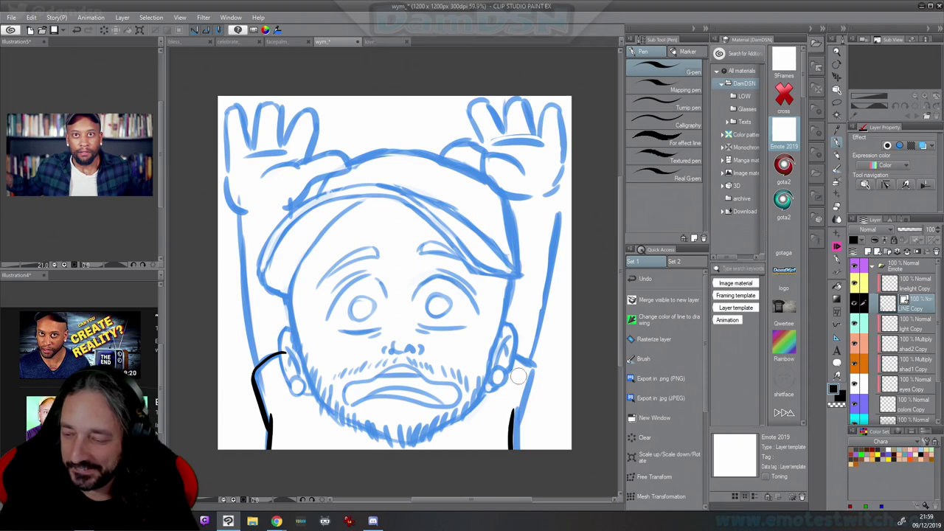
pyautogui.moveTo(514, 355)
pyautogui.mouseDown()
pyautogui.moveTo(534, 367)
pyautogui.moveTo(512, 422)
pyautogui.mouseUp()
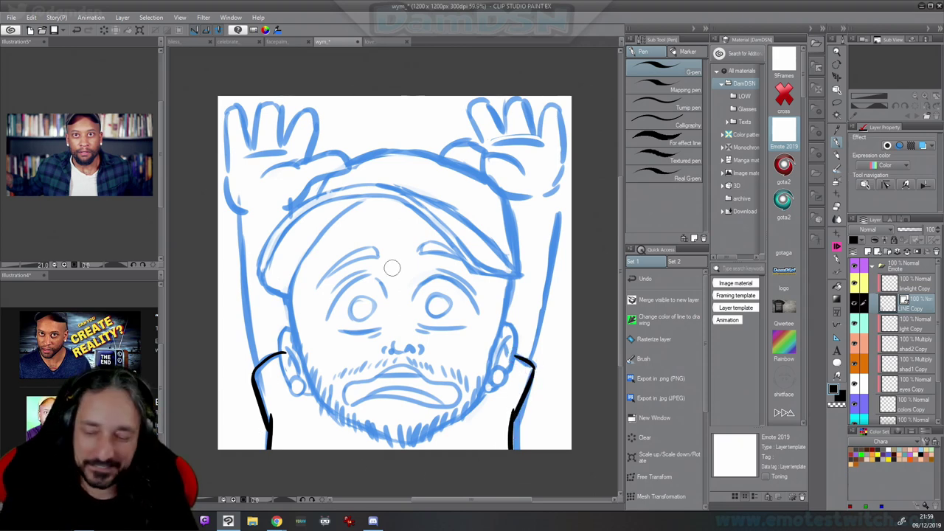
# Ink the outer contours of both ears in black, from the side of the head down to the earlobes
pyautogui.moveTo(291, 326)
pyautogui.mouseDown()
pyautogui.moveTo(288, 381)
pyautogui.moveTo(313, 397)
pyautogui.mouseUp()
pyautogui.hotkey('ctrl', 'z')
pyautogui.moveTo(290, 325)
pyautogui.mouseDown()
pyautogui.moveTo(274, 340)
pyautogui.moveTo(301, 389)
pyautogui.moveTo(317, 395)
pyautogui.mouseUp()
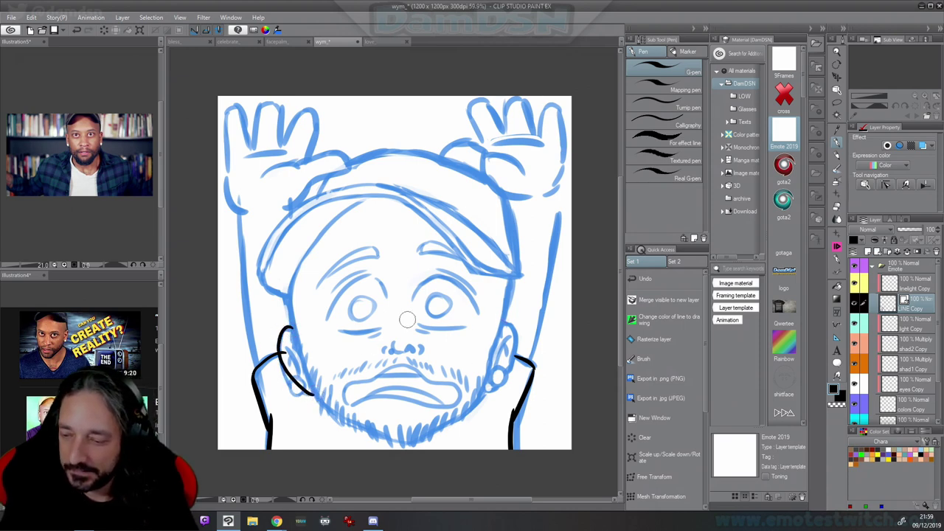
pyautogui.moveTo(501, 328)
pyautogui.mouseDown()
pyautogui.moveTo(520, 359)
pyautogui.moveTo(486, 392)
pyautogui.mouseUp()
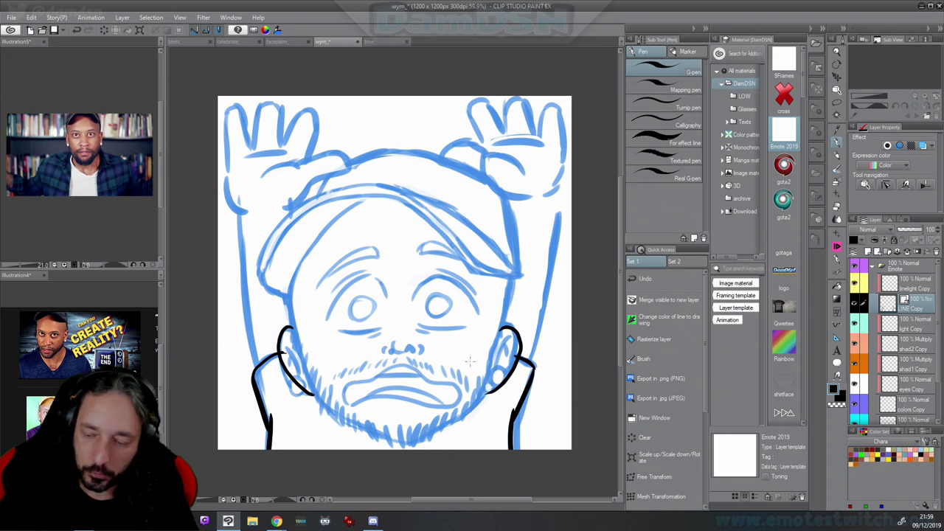
pyautogui.hotkey('ctrl', 'z')
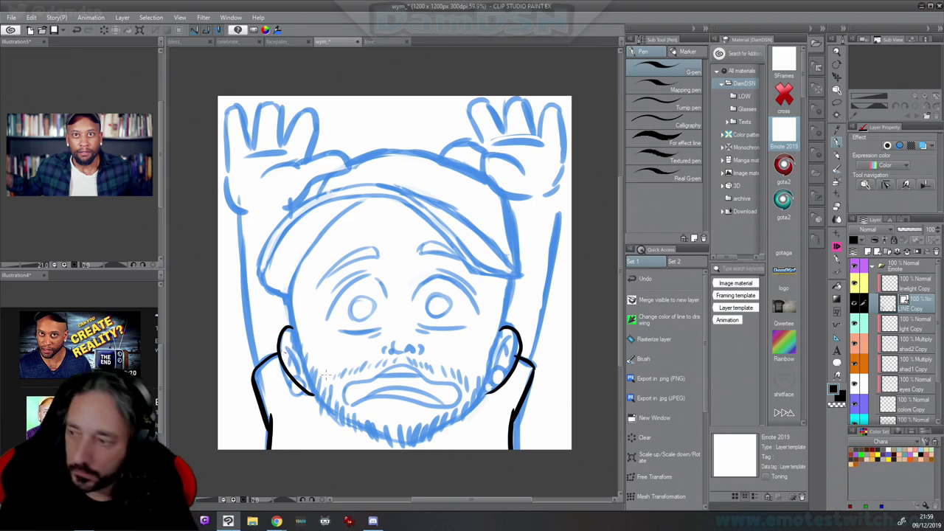
pyautogui.moveTo(279, 354); pyautogui.dragTo(289, 356)
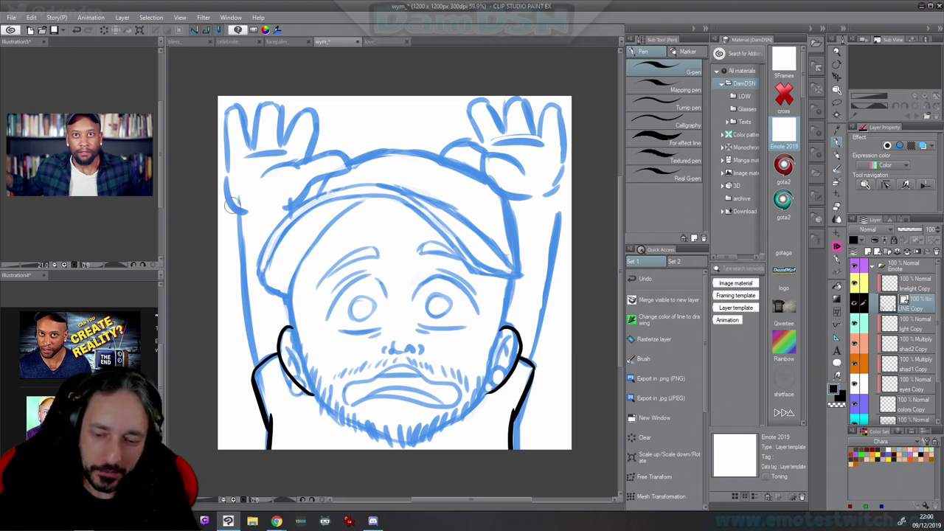
# Ink the outer edge of the raised arm on the drawing's left, from wrist to shoulder with a small elbow bump
pyautogui.moveTo(235, 216); pyautogui.dragTo(247, 320)
pyautogui.hotkey('ctrl', 'z')
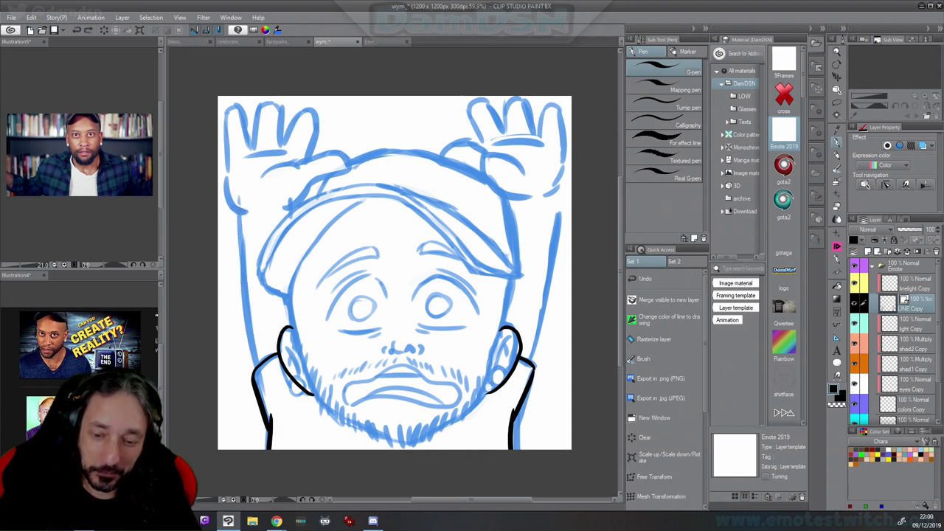
pyautogui.moveTo(239, 212); pyautogui.dragTo(245, 310)
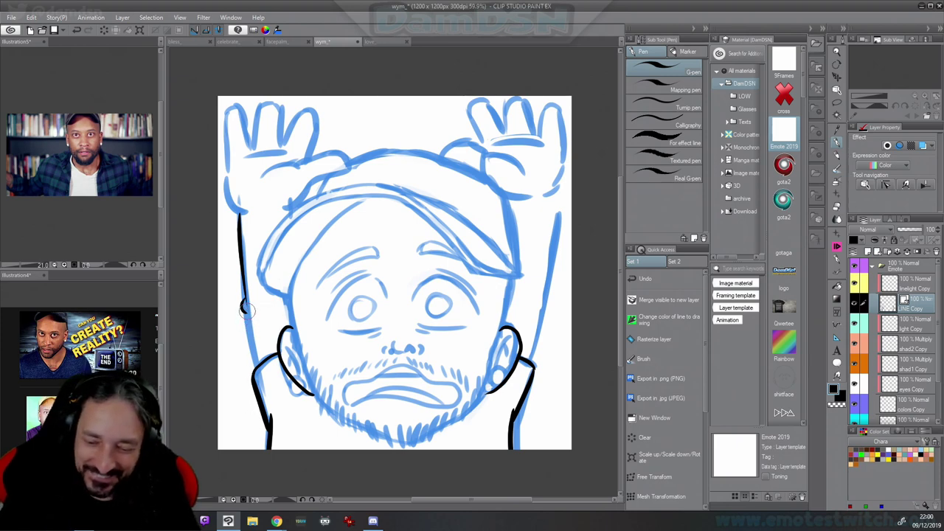
pyautogui.moveTo(246, 310); pyautogui.dragTo(255, 367)
pyautogui.hotkey('ctrl', 'z')
pyautogui.moveTo(246, 309); pyautogui.dragTo(255, 365)
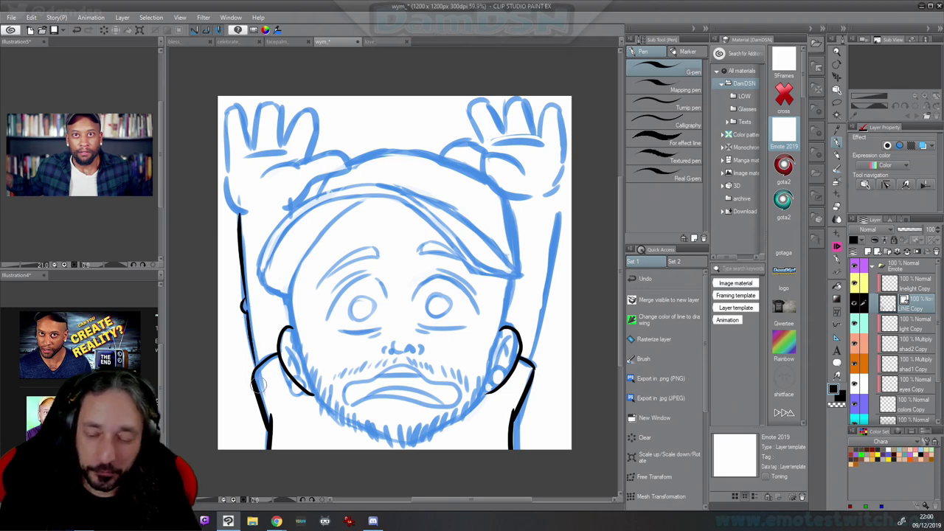
pyautogui.moveTo(249, 327); pyautogui.dragTo(255, 375)
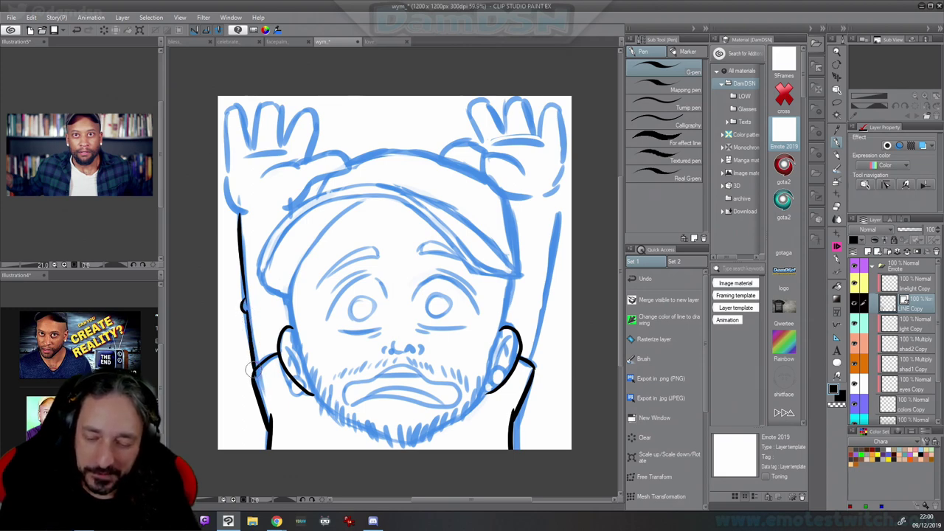
pyautogui.hotkey('ctrl', 'z')
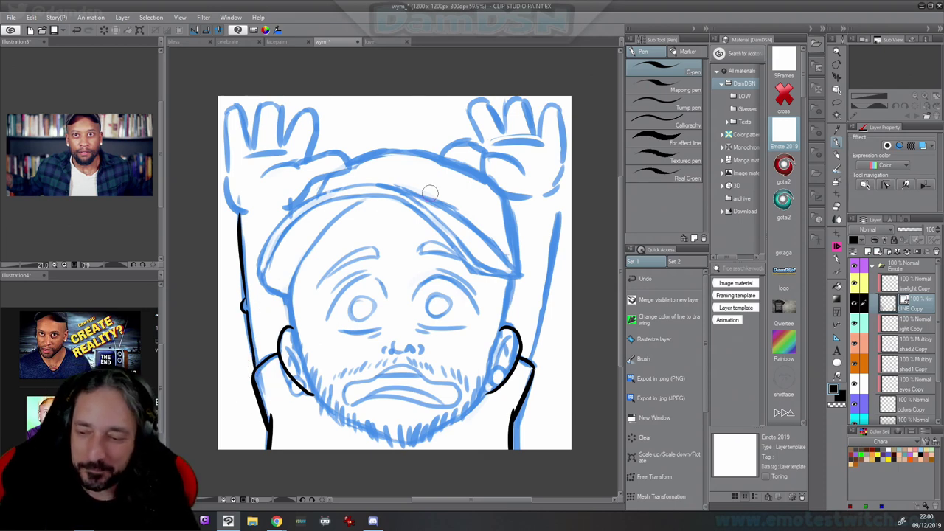
# Ink the outer edge of the raised arm on the drawing's right from wrist to shoulder, redrawing it until it includes the elbow bump
pyautogui.moveTo(556, 218); pyautogui.dragTo(549, 270)
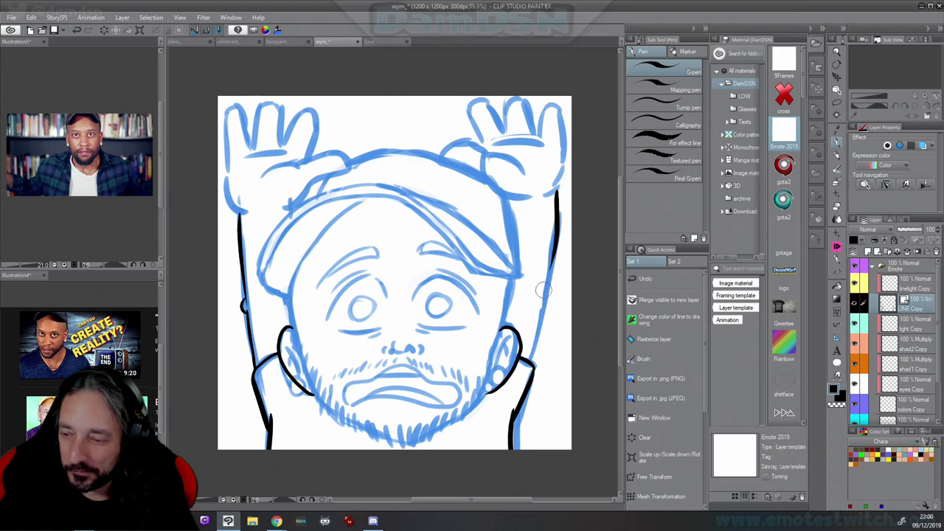
pyautogui.hotkey('ctrl', 'z')
pyautogui.moveTo(555, 191); pyautogui.dragTo(549, 264)
pyautogui.hotkey('ctrl', 'z')
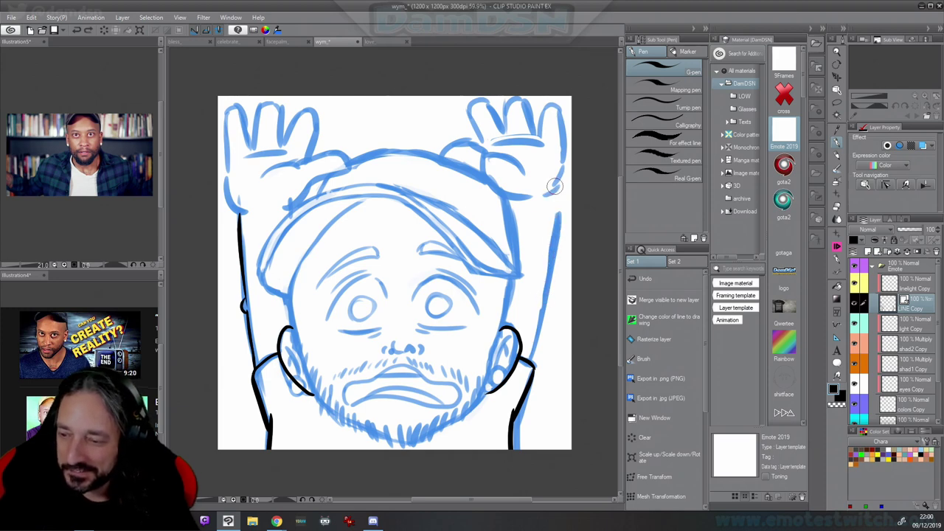
pyautogui.moveTo(556, 187); pyautogui.dragTo(547, 289)
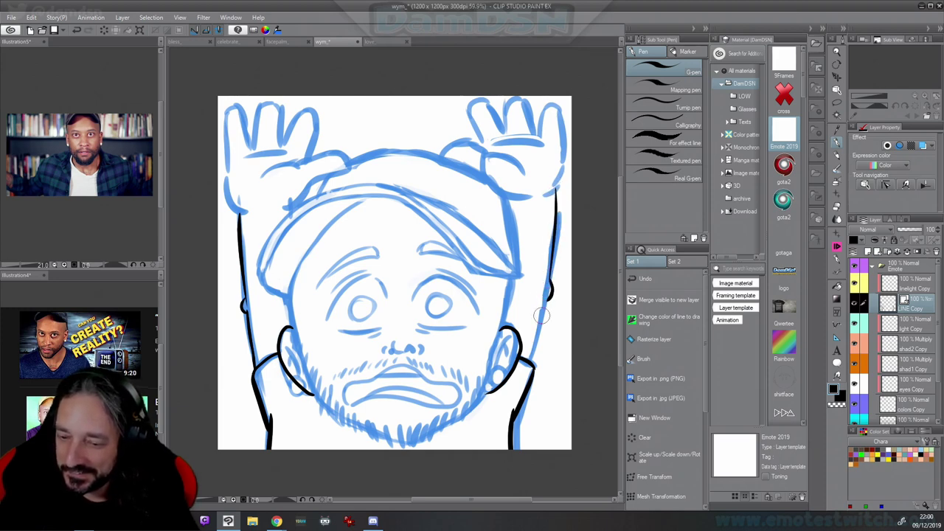
pyautogui.hotkey('ctrl', 'z')
pyautogui.moveTo(550, 228); pyautogui.dragTo(542, 303)
pyautogui.hotkey('ctrl', 'z')
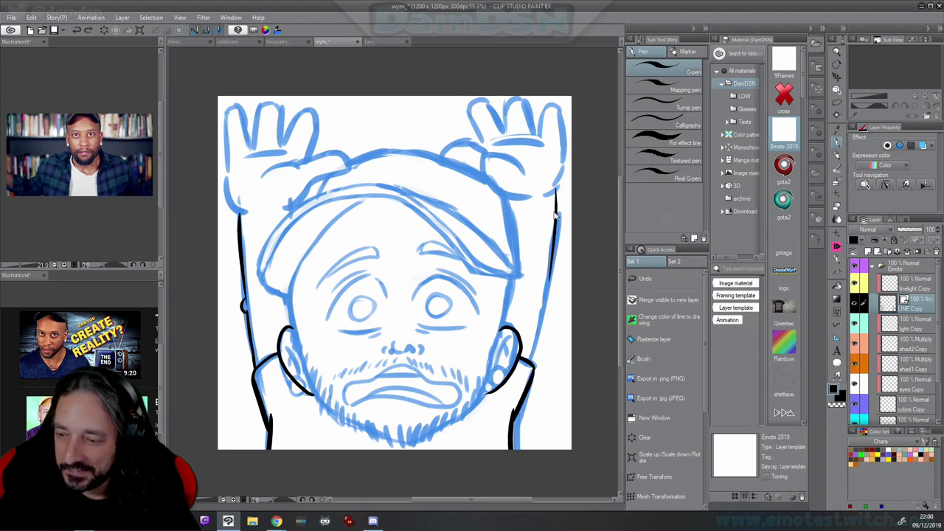
pyautogui.hotkey('ctrl', 'z')
pyautogui.moveTo(556, 190)
pyautogui.mouseDown()
pyautogui.moveTo(542, 313)
pyautogui.moveTo(510, 447)
pyautogui.mouseUp()
pyautogui.press('c')
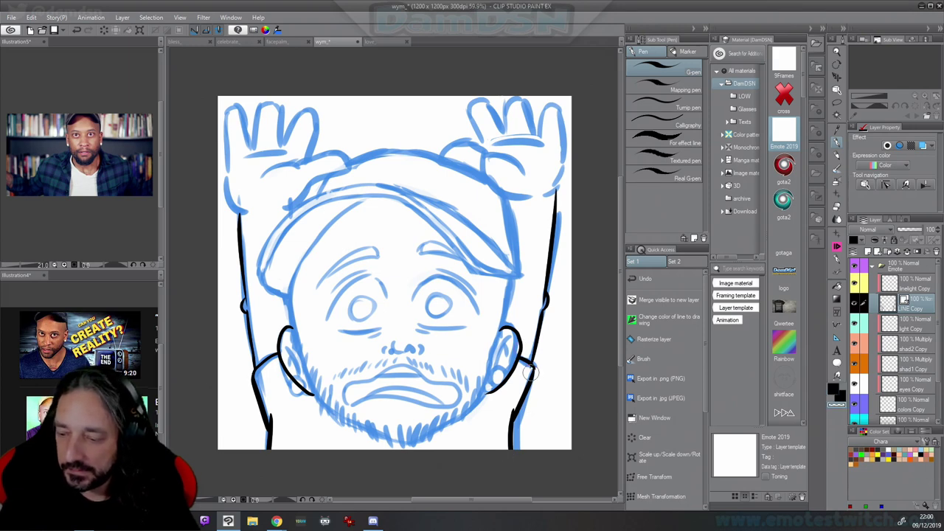
pyautogui.press('x')
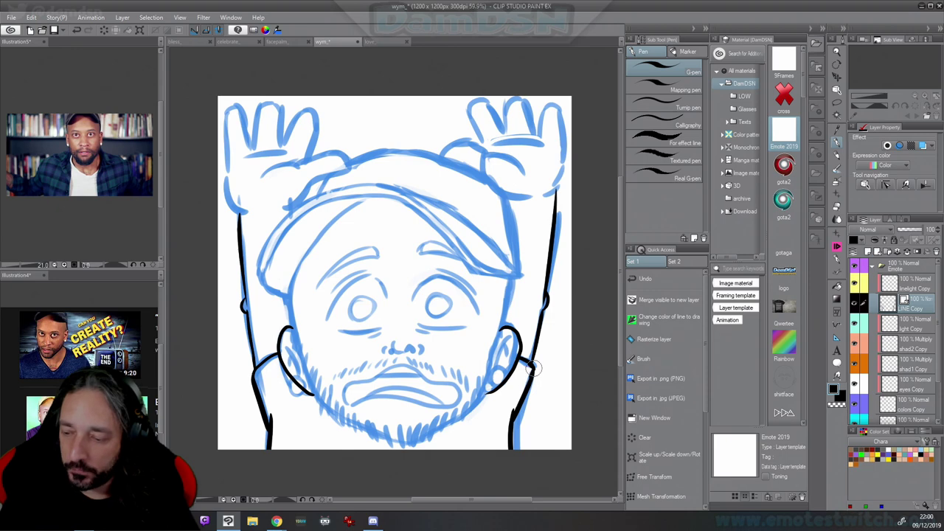
# Ink the inner-ear lines and a round earring on each earlobe in black
pyautogui.scroll(1, 403, 395)
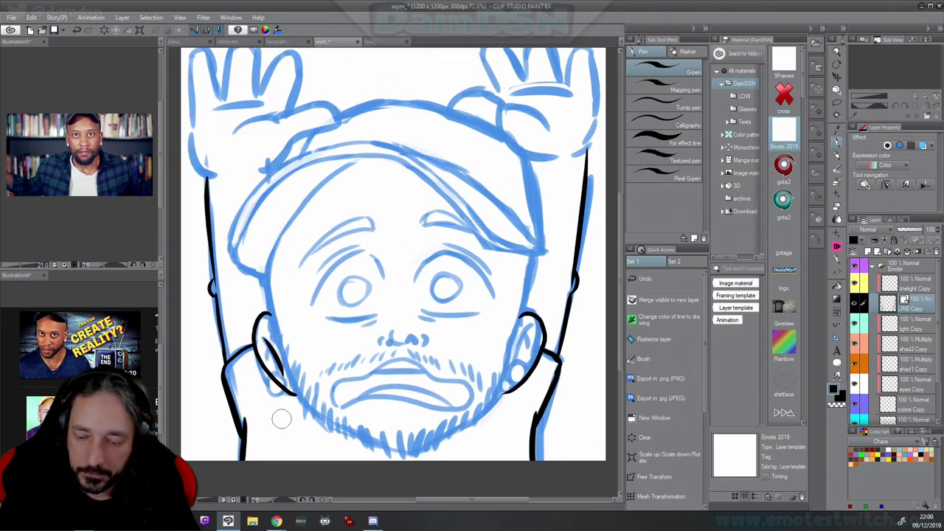
pyautogui.moveTo(270, 341); pyautogui.dragTo(284, 383)
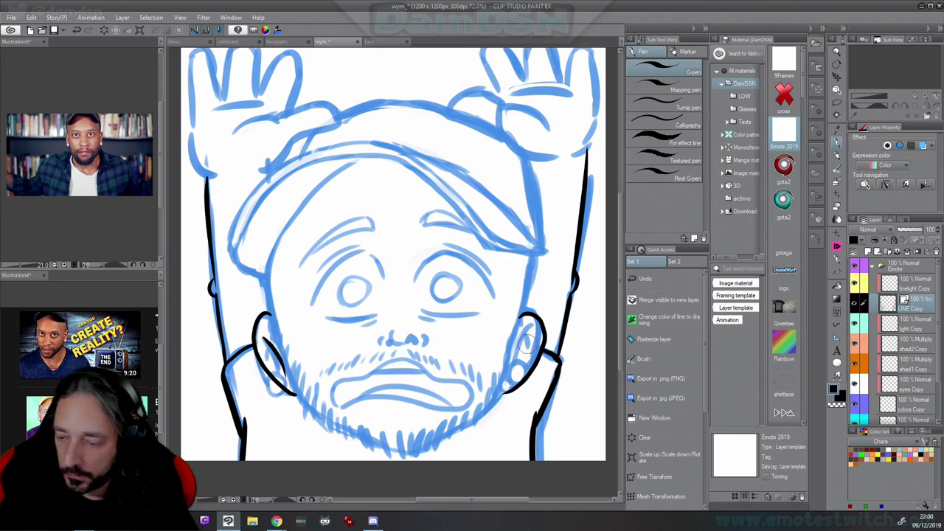
pyautogui.moveTo(530, 328); pyautogui.dragTo(513, 389)
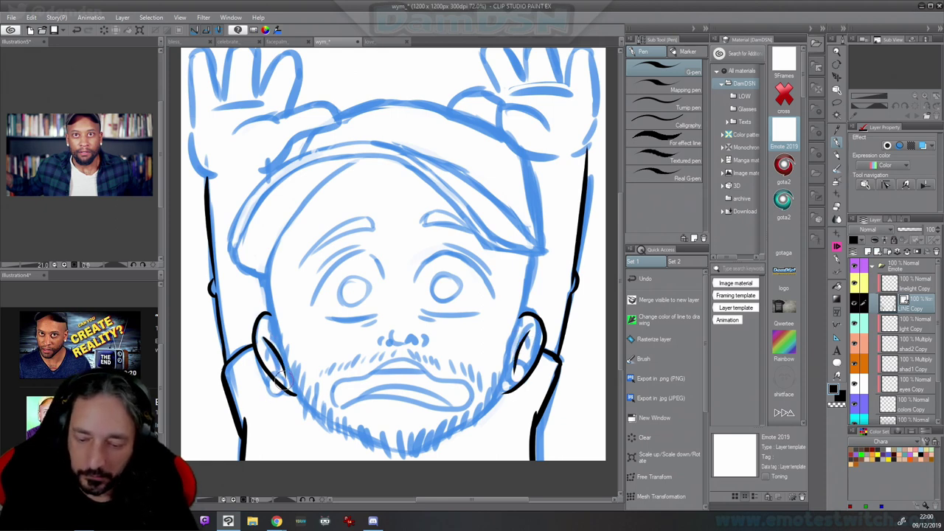
pyautogui.moveTo(276, 372)
pyautogui.mouseDown()
pyautogui.moveTo(286, 390)
pyautogui.moveTo(277, 404)
pyautogui.mouseUp()
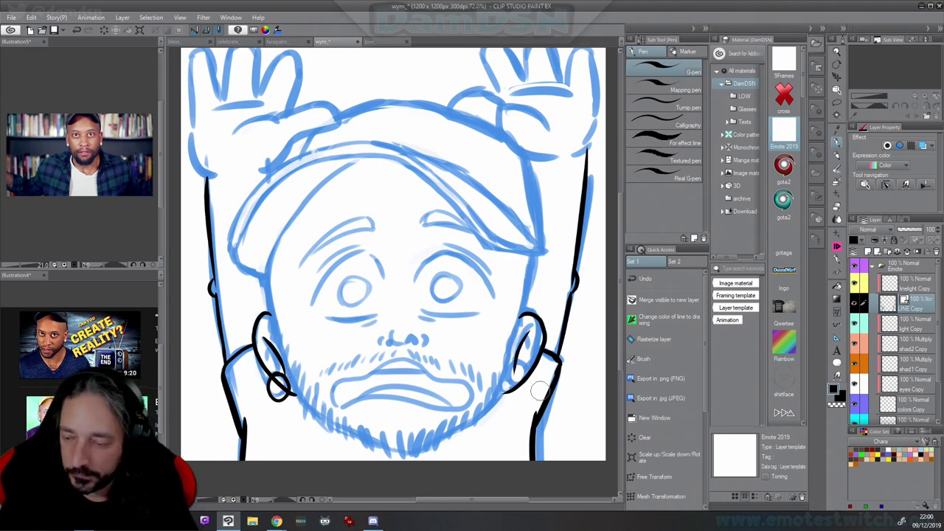
pyautogui.moveTo(521, 373); pyautogui.dragTo(531, 384)
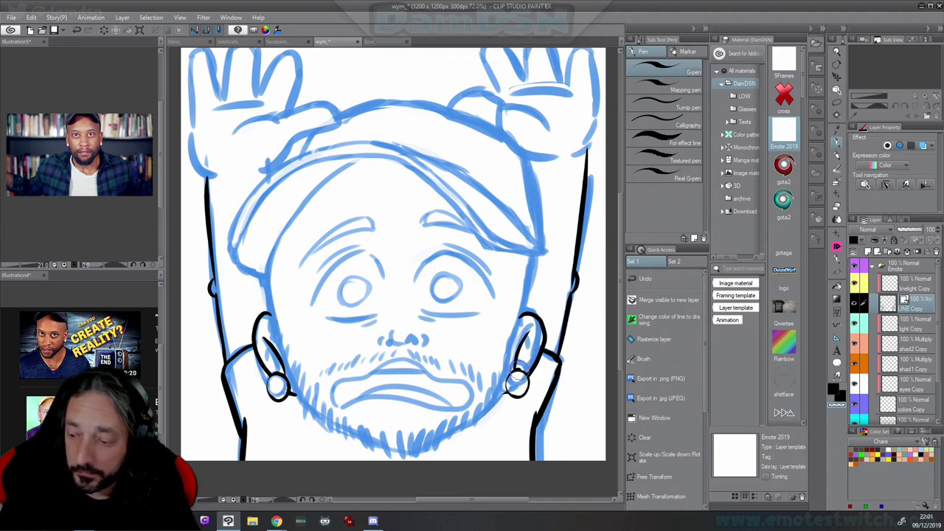
pyautogui.moveTo(523, 334); pyautogui.dragTo(516, 360)
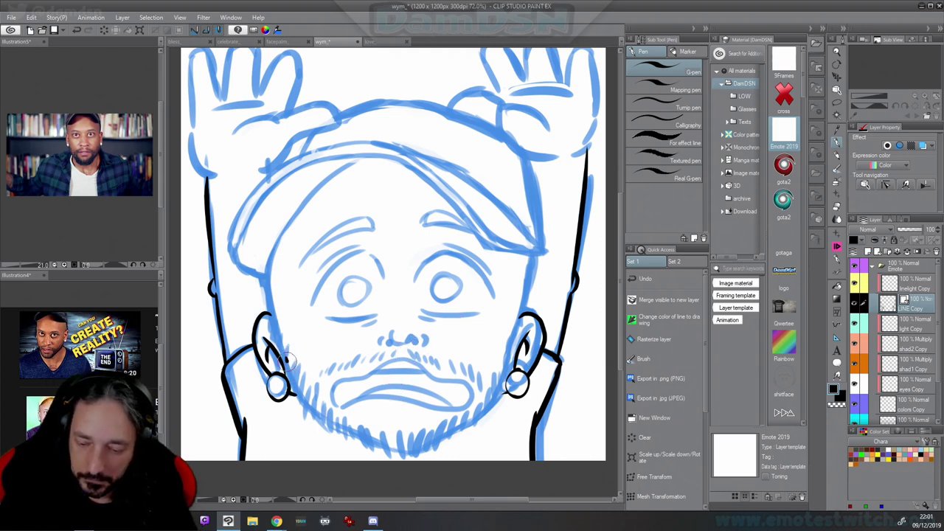
# Ink the jawline from both ears to the chin and the sides of the face up to the cap
pyautogui.moveTo(290, 359)
pyautogui.mouseDown()
pyautogui.moveTo(325, 424)
pyautogui.moveTo(404, 451)
pyautogui.mouseUp()
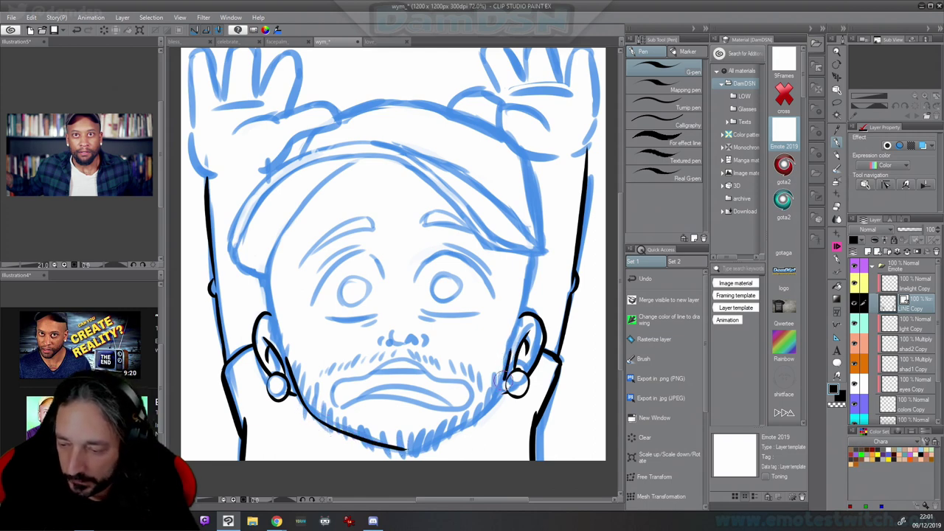
pyautogui.moveTo(506, 354); pyautogui.dragTo(494, 399)
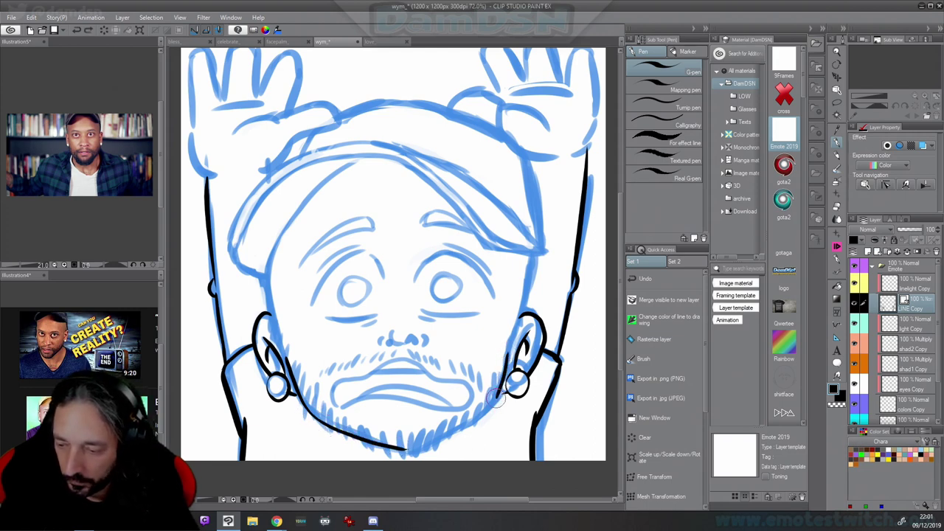
pyautogui.hotkey('ctrl', 'z')
pyautogui.moveTo(506, 353)
pyautogui.mouseDown()
pyautogui.moveTo(499, 395)
pyautogui.moveTo(480, 415)
pyautogui.moveTo(395, 460)
pyautogui.moveTo(425, 445)
pyautogui.moveTo(387, 447)
pyautogui.mouseUp()
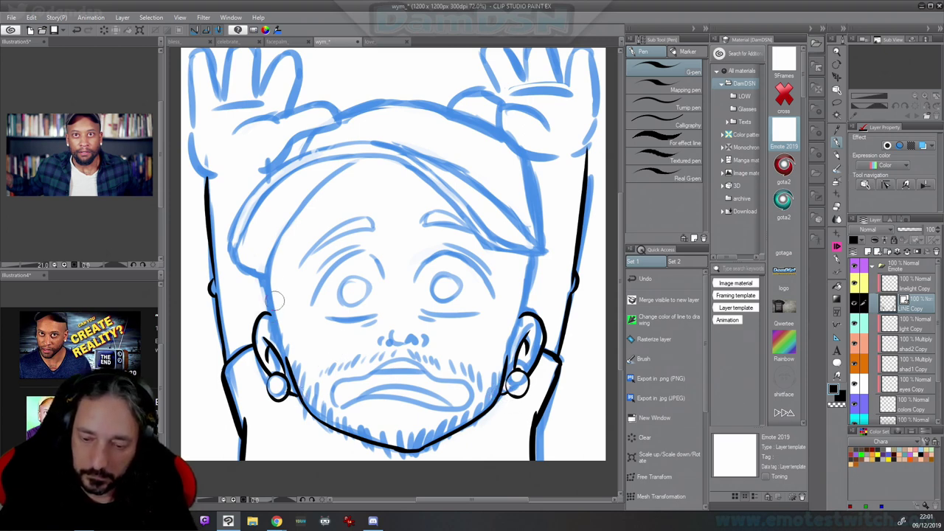
pyautogui.moveTo(267, 270); pyautogui.dragTo(285, 360)
pyautogui.hotkey('ctrl', 'z')
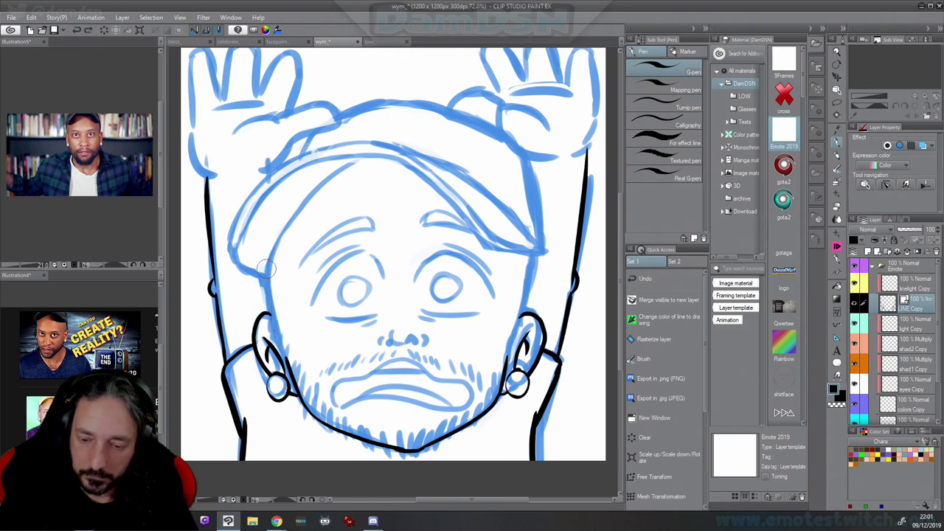
pyautogui.moveTo(266, 269); pyautogui.dragTo(293, 369)
pyautogui.moveTo(530, 251); pyautogui.dragTo(518, 336)
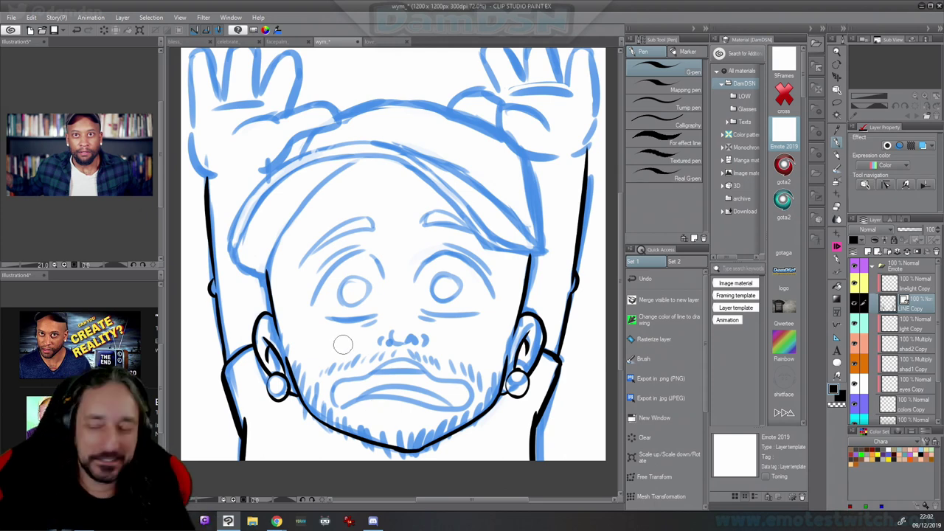
# Ink the nose in black, tracing its rounded tip, the nostrils and the curved nostril wings
pyautogui.scroll(2, 418, 344)
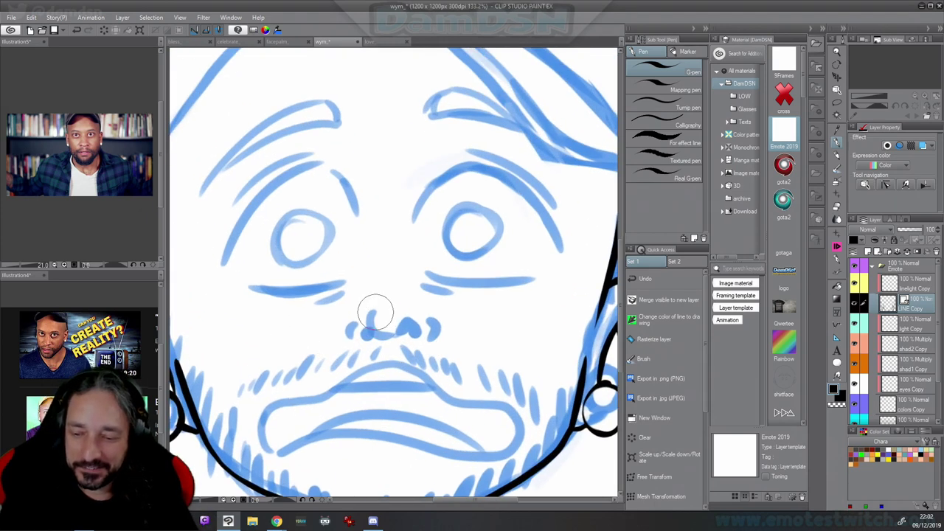
pyautogui.moveTo(371, 312)
pyautogui.mouseDown()
pyautogui.moveTo(410, 322)
pyautogui.moveTo(417, 331)
pyautogui.moveTo(397, 339)
pyautogui.moveTo(415, 332)
pyautogui.moveTo(354, 338)
pyautogui.mouseUp()
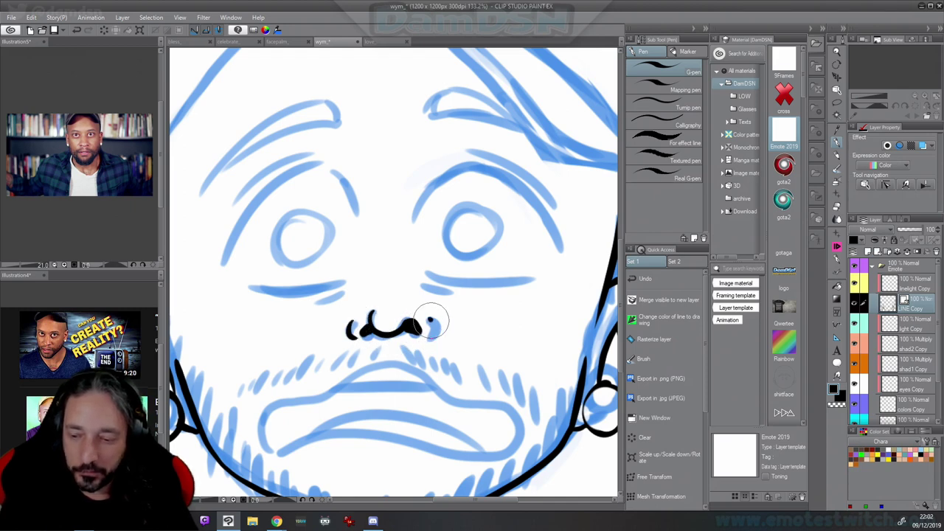
pyautogui.moveTo(434, 319); pyautogui.dragTo(432, 339)
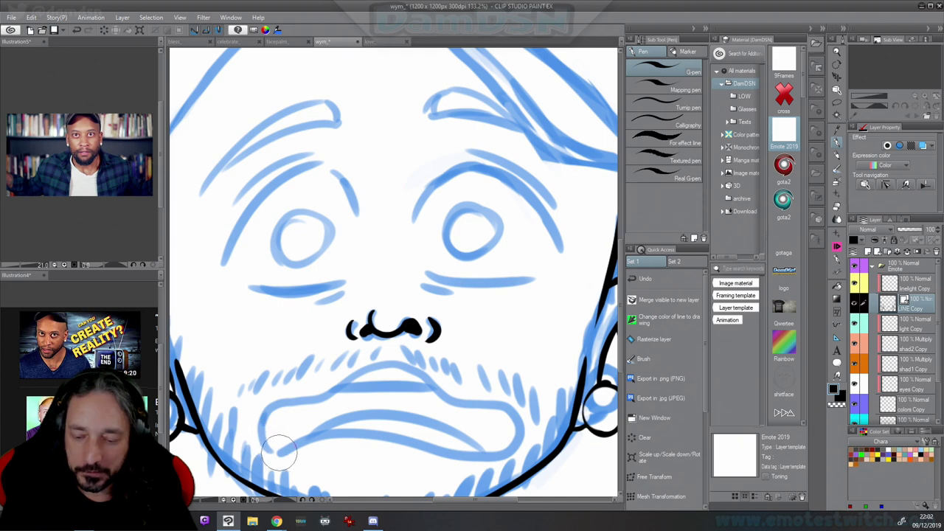
# Ink the mouth in black: the lip outline, the upper inner line, the arched lower inner line and a short crease below the lip
pyautogui.moveTo(264, 448)
pyautogui.mouseDown()
pyautogui.moveTo(261, 421)
pyautogui.moveTo(281, 407)
pyautogui.moveTo(380, 365)
pyautogui.moveTo(411, 365)
pyautogui.moveTo(469, 398)
pyautogui.moveTo(520, 412)
pyautogui.moveTo(518, 441)
pyautogui.moveTo(479, 457)
pyautogui.moveTo(356, 433)
pyautogui.moveTo(258, 451)
pyautogui.mouseUp()
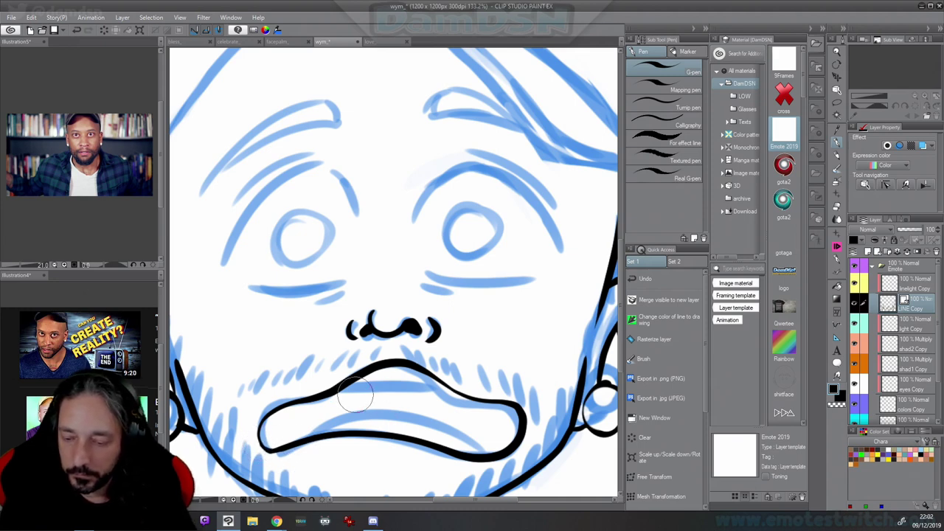
pyautogui.moveTo(340, 387); pyautogui.dragTo(443, 382)
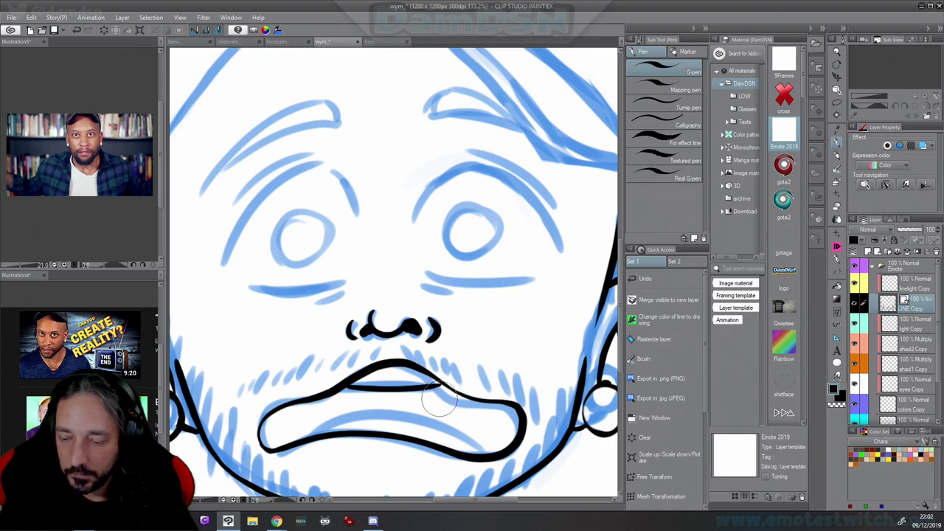
pyautogui.moveTo(487, 453)
pyautogui.mouseDown()
pyautogui.moveTo(430, 424)
pyautogui.moveTo(301, 429)
pyautogui.mouseUp()
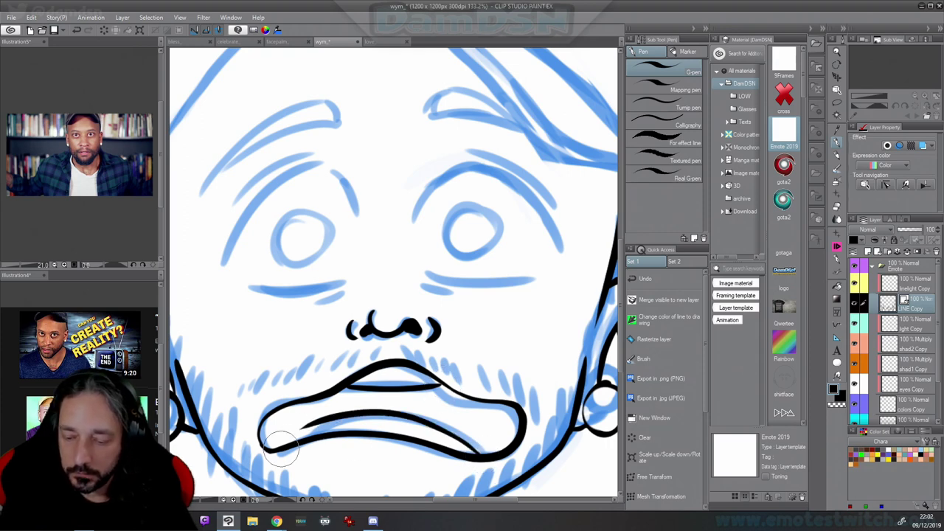
pyautogui.hotkey('ctrl', 'z')
pyautogui.moveTo(482, 454)
pyautogui.mouseDown()
pyautogui.moveTo(461, 435)
pyautogui.moveTo(334, 413)
pyautogui.moveTo(281, 443)
pyautogui.mouseUp()
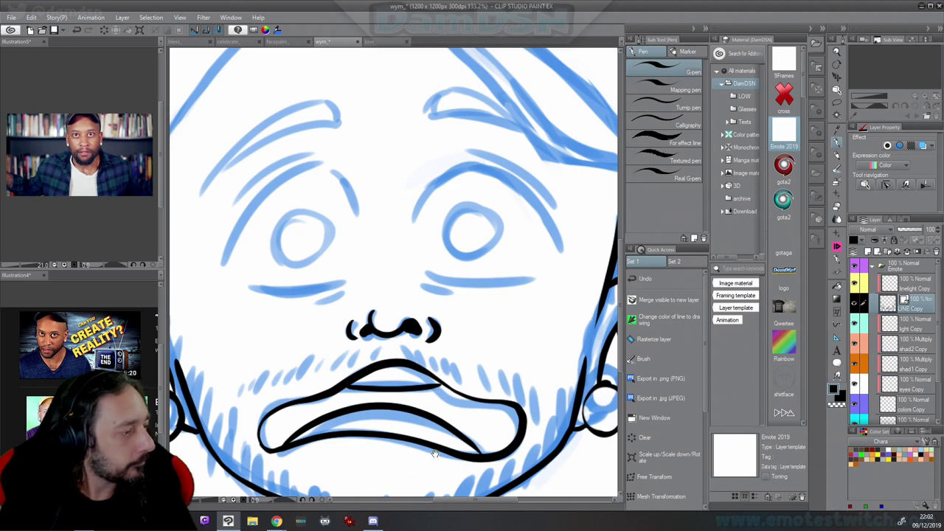
pyautogui.moveTo(428, 449); pyautogui.dragTo(394, 396)
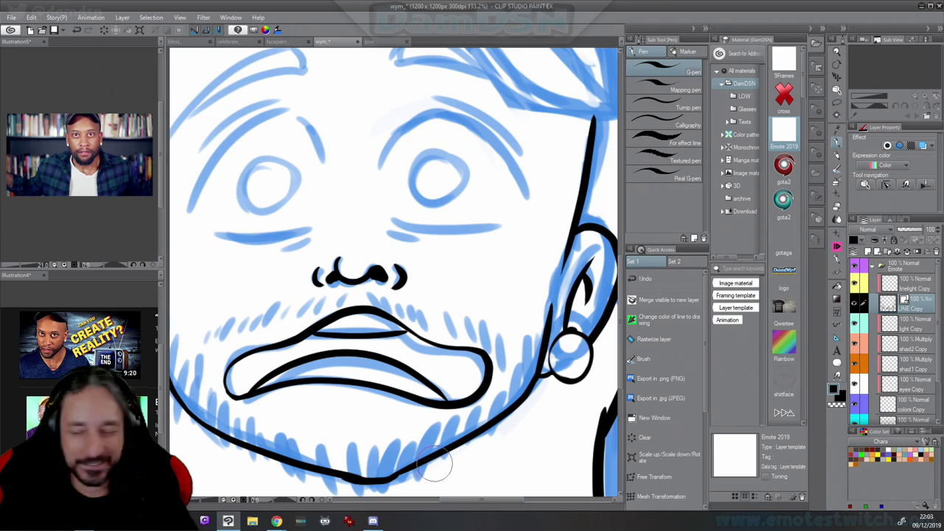
pyautogui.moveTo(318, 401); pyautogui.dragTo(380, 405)
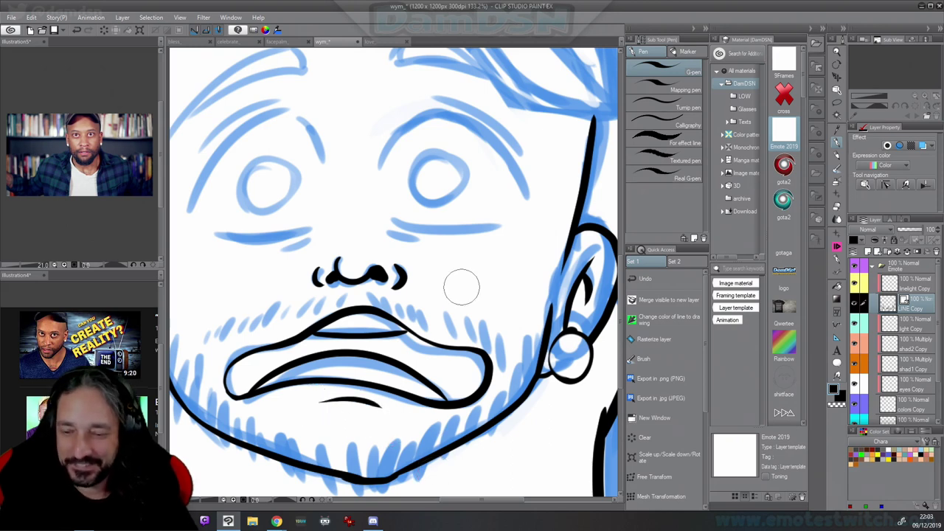
# Ink thick upper eyelid arcs over both eyes with their short inner-corner strokes
pyautogui.moveTo(406, 253)
pyautogui.mouseDown()
pyautogui.moveTo(408, 284)
pyautogui.moveTo(465, 414)
pyautogui.mouseUp()
pyautogui.moveTo(240, 376)
pyautogui.mouseDown()
pyautogui.moveTo(242, 359)
pyautogui.moveTo(379, 270)
pyautogui.moveTo(385, 325)
pyautogui.mouseUp()
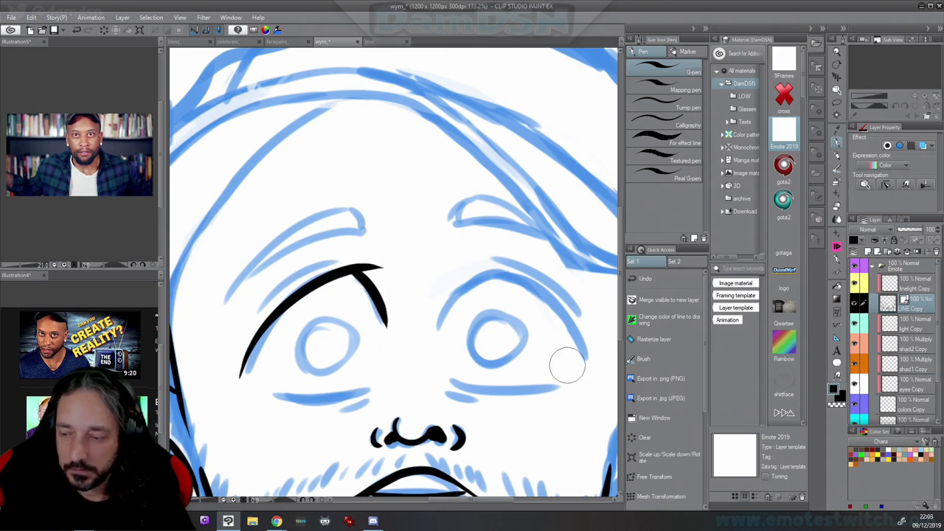
pyautogui.moveTo(593, 359)
pyautogui.mouseDown()
pyautogui.moveTo(508, 279)
pyautogui.moveTo(441, 328)
pyautogui.mouseUp()
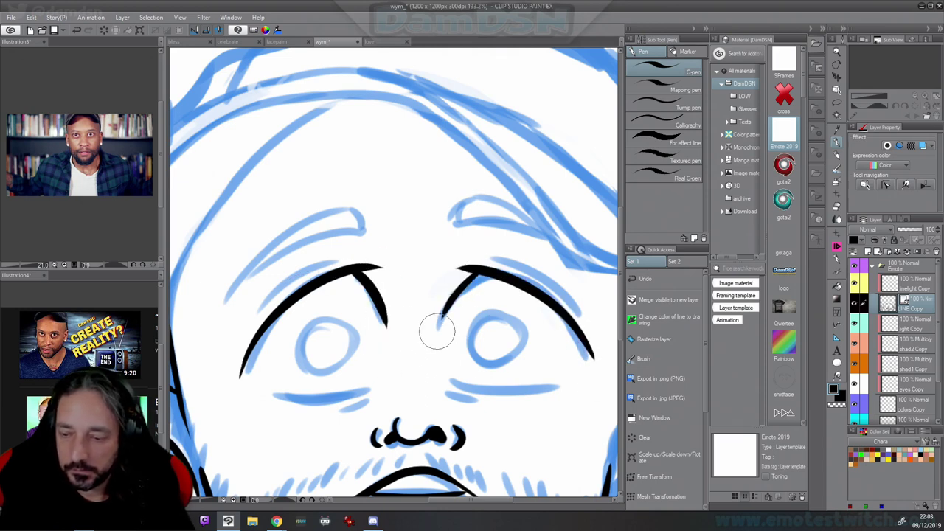
# Ink the lower eyelid lines, the small bag lines under them and the thin creases above both upper eyelids
pyautogui.moveTo(270, 398); pyautogui.dragTo(378, 389)
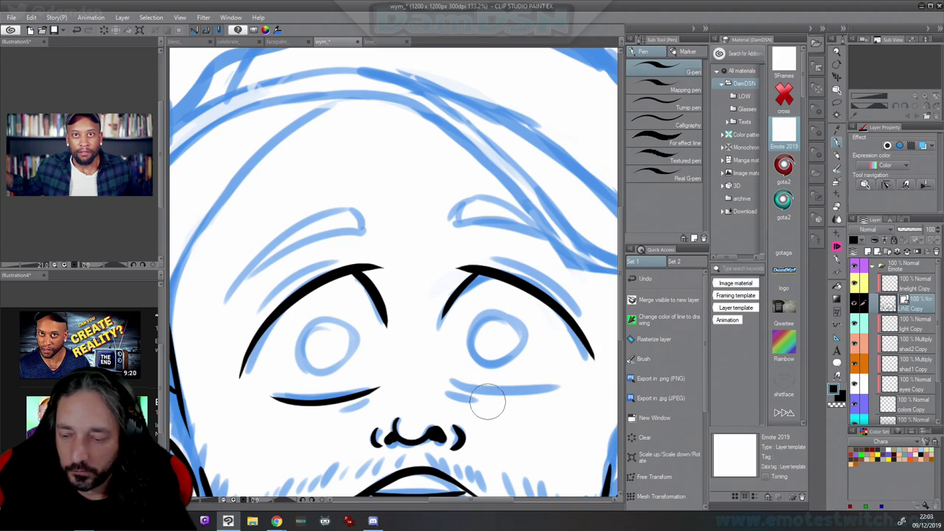
pyautogui.moveTo(447, 384); pyautogui.dragTo(559, 386)
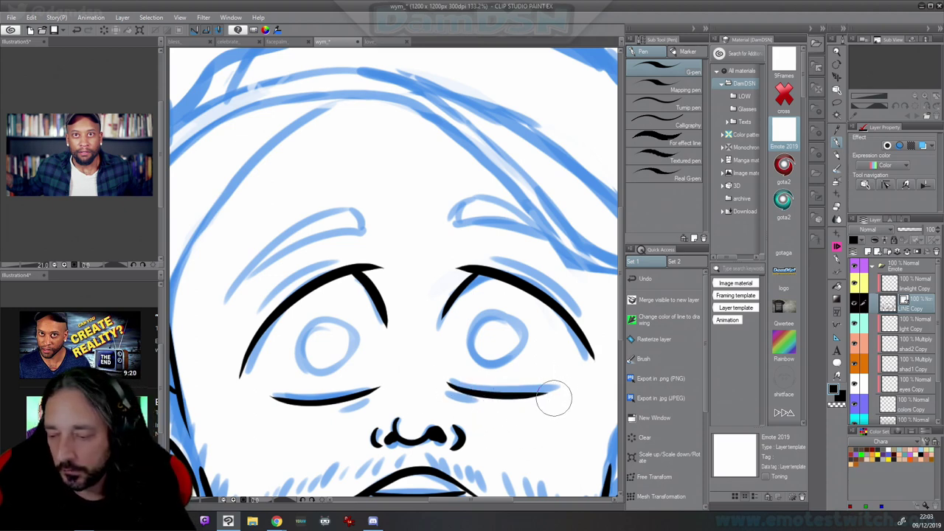
pyautogui.moveTo(380, 396); pyautogui.dragTo(343, 410)
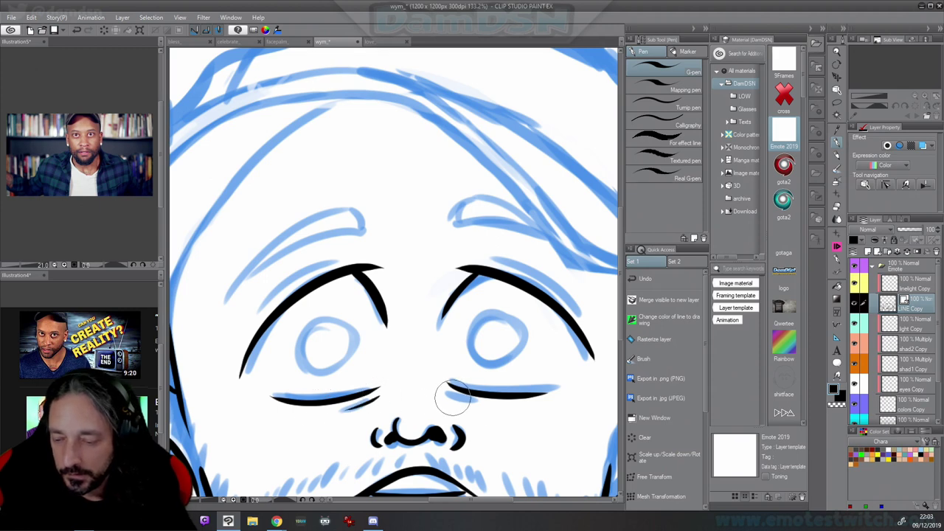
pyautogui.moveTo(442, 390); pyautogui.dragTo(531, 394)
pyautogui.moveTo(235, 346)
pyautogui.mouseDown()
pyautogui.moveTo(268, 301)
pyautogui.moveTo(364, 290)
pyautogui.mouseUp()
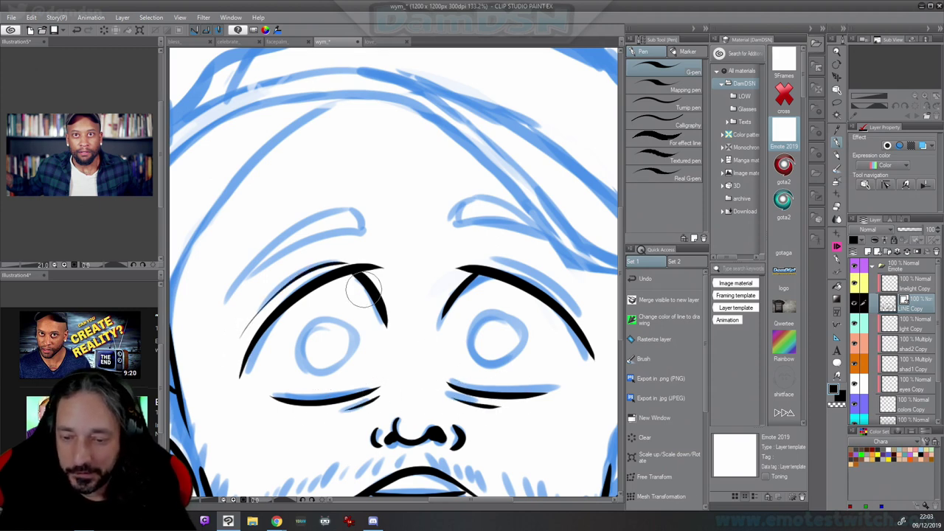
pyautogui.moveTo(583, 317); pyautogui.dragTo(471, 255)
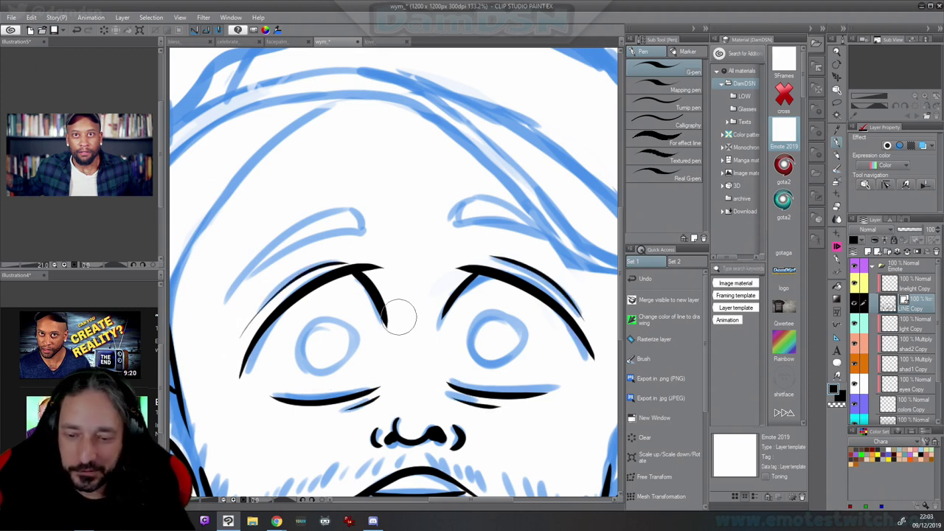
# Ink the outlines of both eyebrows, shortening the lower edge of the one on the drawing's right
pyautogui.moveTo(220, 302)
pyautogui.mouseDown()
pyautogui.moveTo(264, 246)
pyautogui.moveTo(362, 217)
pyautogui.moveTo(337, 215)
pyautogui.moveTo(361, 222)
pyautogui.mouseUp()
pyautogui.hotkey('ctrl', 'z')
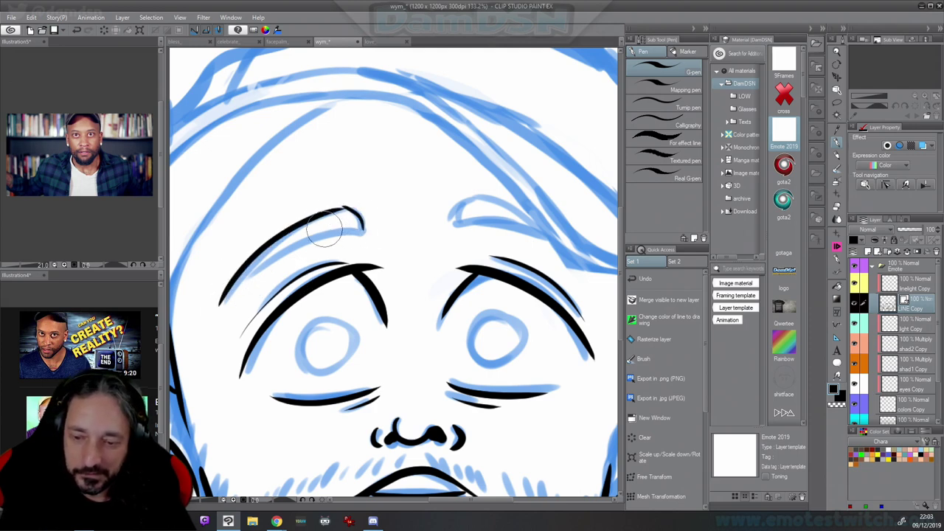
pyautogui.moveTo(345, 208)
pyautogui.mouseDown()
pyautogui.moveTo(363, 231)
pyautogui.moveTo(328, 235)
pyautogui.moveTo(242, 281)
pyautogui.moveTo(220, 303)
pyautogui.mouseUp()
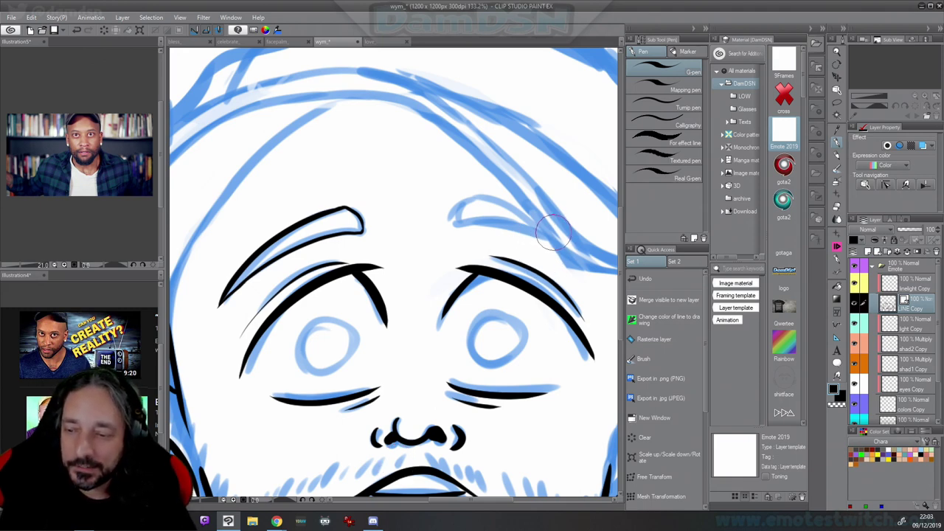
pyautogui.moveTo(552, 225)
pyautogui.mouseDown()
pyautogui.moveTo(493, 203)
pyautogui.moveTo(453, 218)
pyautogui.moveTo(486, 200)
pyautogui.moveTo(457, 211)
pyautogui.moveTo(472, 197)
pyautogui.moveTo(452, 222)
pyautogui.moveTo(461, 202)
pyautogui.moveTo(453, 221)
pyautogui.moveTo(592, 242)
pyautogui.mouseUp()
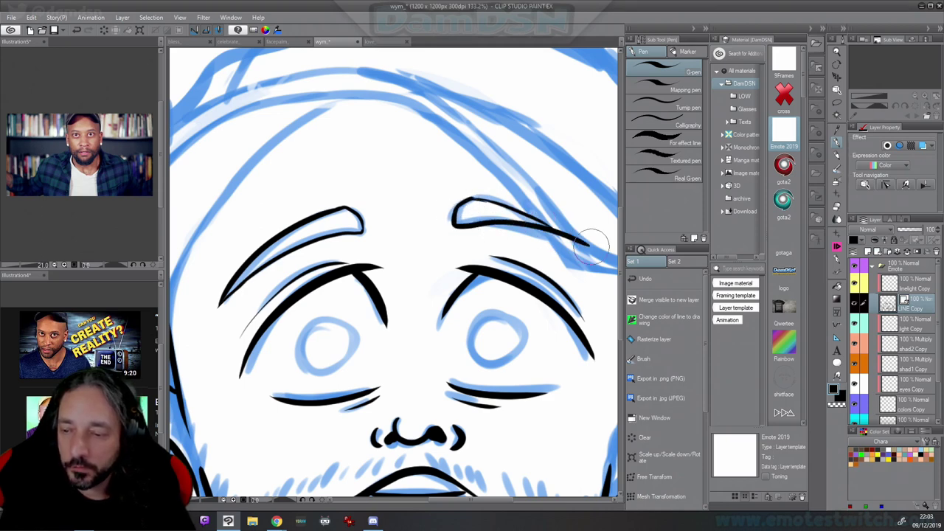
pyautogui.hotkey('ctrl', 'z')
pyautogui.moveTo(453, 225)
pyautogui.mouseDown()
pyautogui.moveTo(485, 222)
pyautogui.moveTo(578, 245)
pyautogui.mouseUp()
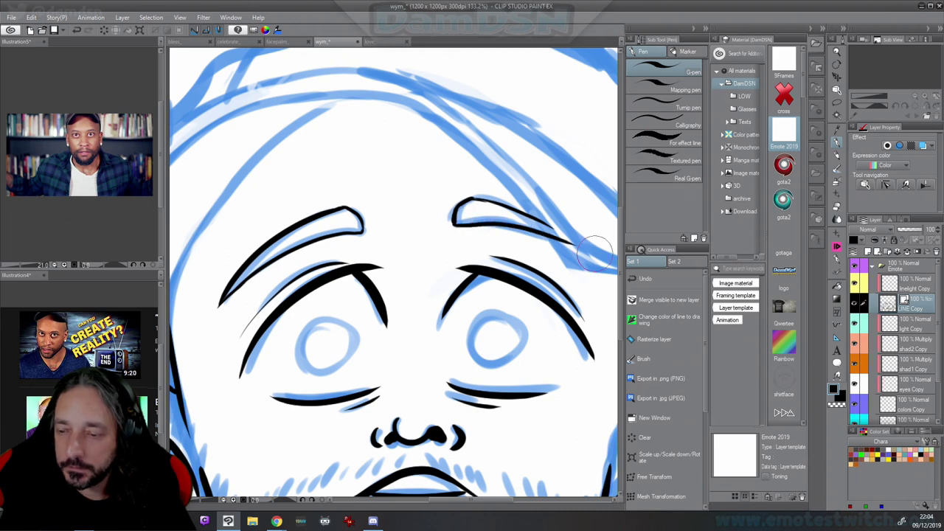
# Ink the cap's lower edge from the middle of the forehead down to the face side on the drawing's left
pyautogui.scroll(-3, 432, 253)
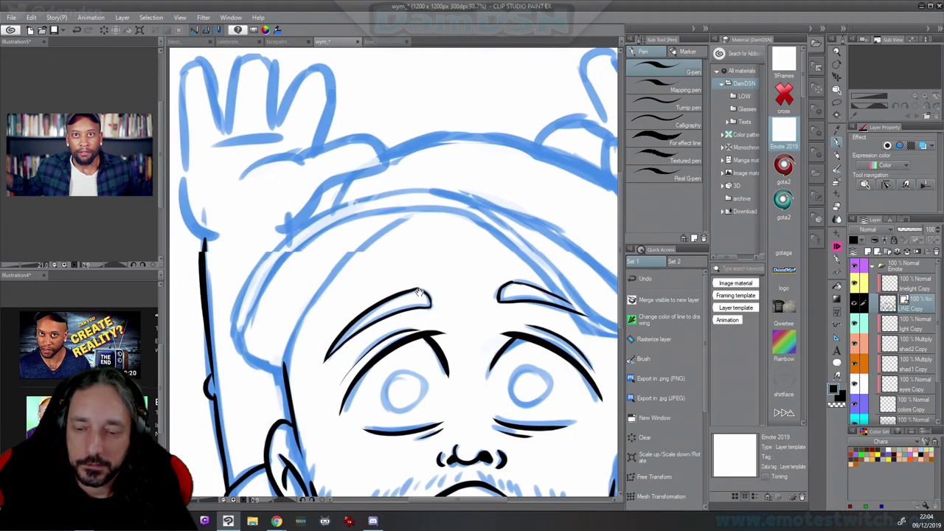
pyautogui.moveTo(419, 293); pyautogui.dragTo(432, 308)
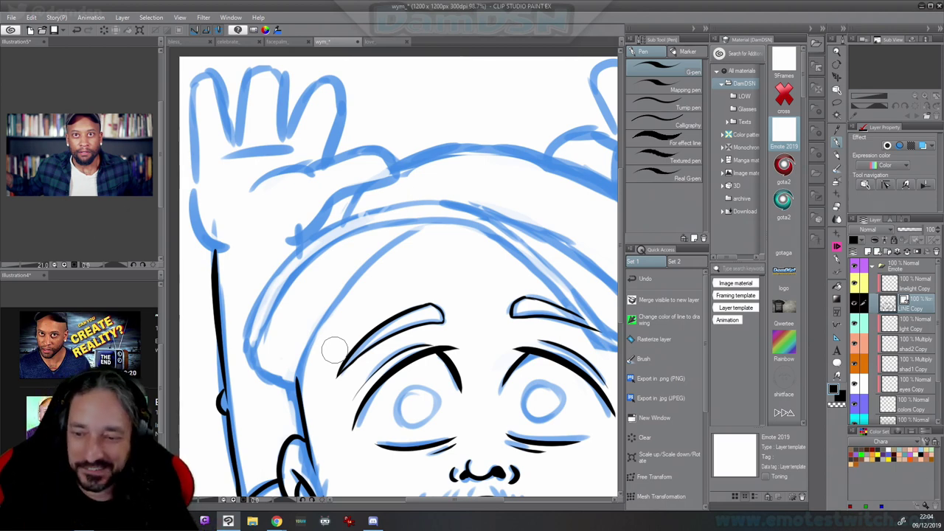
pyautogui.moveTo(438, 220)
pyautogui.mouseDown()
pyautogui.moveTo(405, 231)
pyautogui.moveTo(293, 398)
pyautogui.mouseUp()
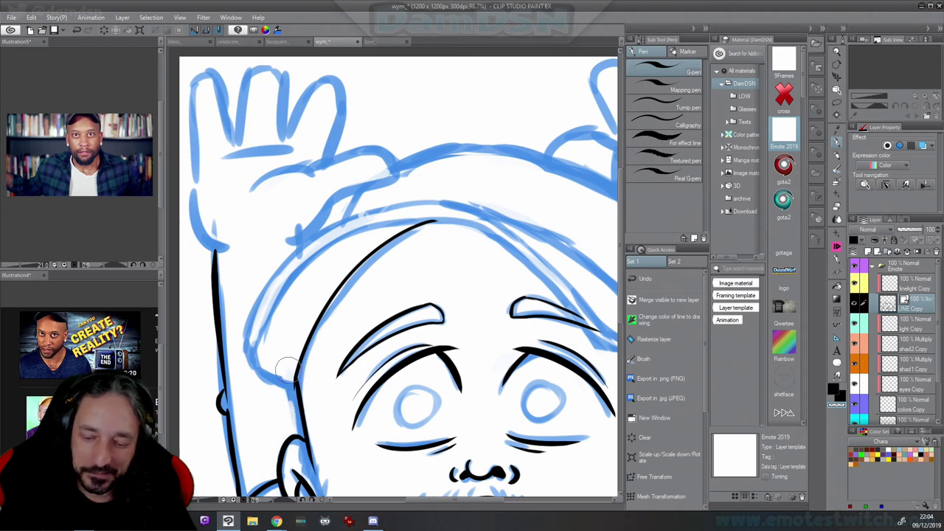
pyautogui.moveTo(295, 385); pyautogui.dragTo(248, 360)
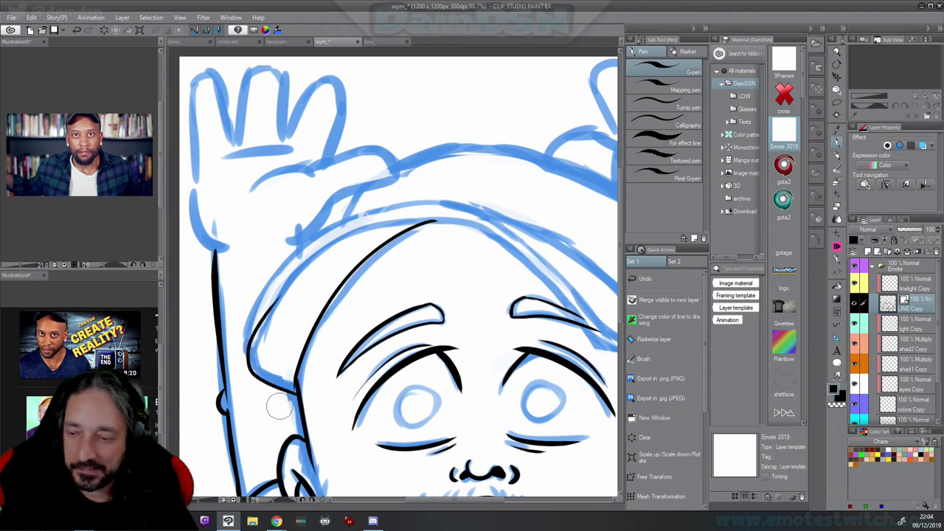
pyautogui.hotkey('ctrl', 'z')
# Ink the brim's outer curve on the drawing's left, redraw its corner to meet the face side, and add a parallel inner line
pyautogui.moveTo(451, 303); pyautogui.dragTo(435, 296)
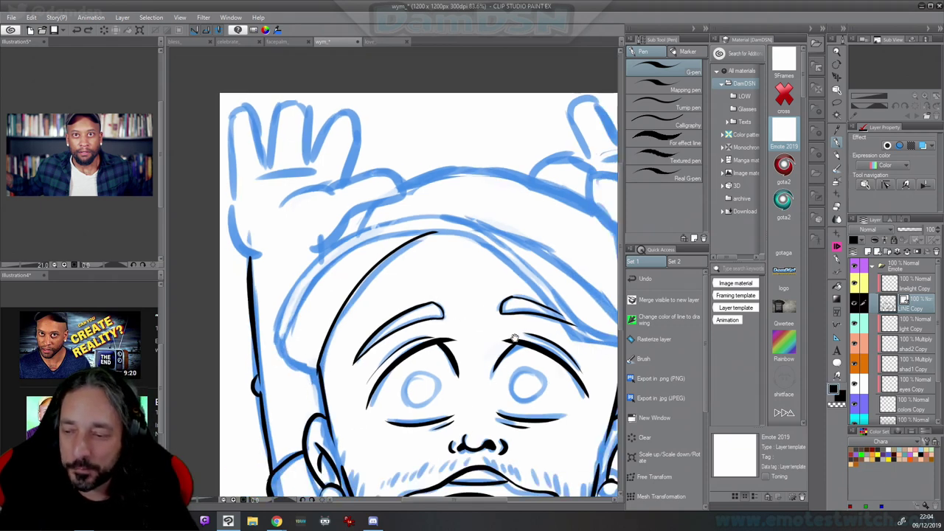
pyautogui.moveTo(515, 338); pyautogui.dragTo(421, 315)
pyautogui.moveTo(548, 320)
pyautogui.mouseDown()
pyautogui.moveTo(475, 310)
pyautogui.moveTo(558, 321)
pyautogui.moveTo(478, 310)
pyautogui.moveTo(537, 312)
pyautogui.moveTo(515, 328)
pyautogui.moveTo(525, 324)
pyautogui.moveTo(490, 320)
pyautogui.moveTo(455, 269)
pyautogui.moveTo(361, 201)
pyautogui.moveTo(274, 208)
pyautogui.moveTo(189, 286)
pyautogui.moveTo(212, 345)
pyautogui.moveTo(233, 352)
pyautogui.mouseUp()
pyautogui.hotkey('ctrl', 'z')
pyautogui.hotkey('ctrl', 'z')
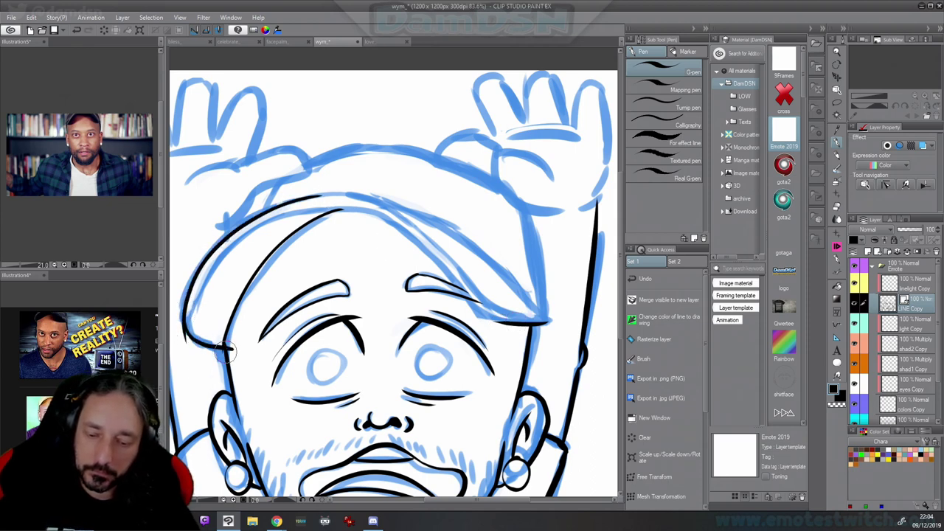
pyautogui.hotkey('ctrl', 'z')
pyautogui.moveTo(184, 316)
pyautogui.mouseDown()
pyautogui.moveTo(193, 336)
pyautogui.moveTo(238, 363)
pyautogui.mouseUp()
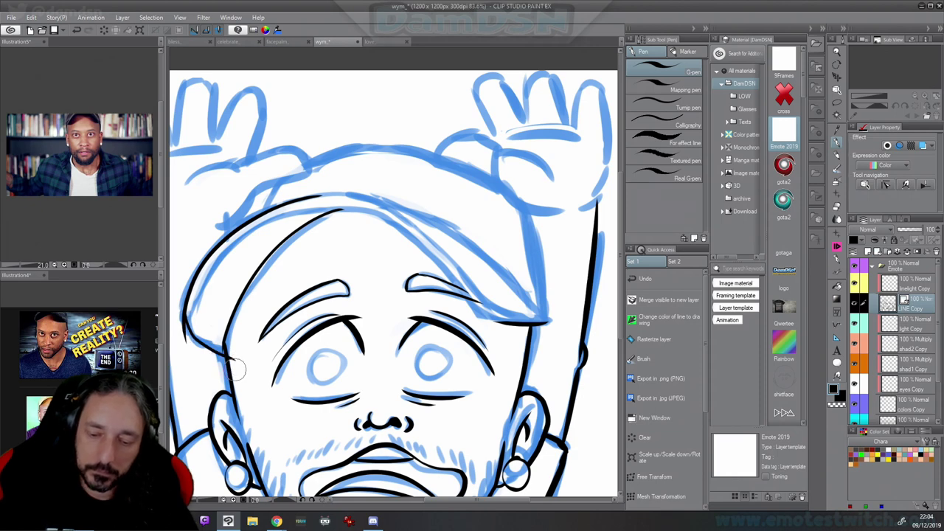
pyautogui.hotkey('ctrl', 'z')
pyautogui.moveTo(184, 315)
pyautogui.mouseDown()
pyautogui.moveTo(213, 346)
pyautogui.moveTo(253, 360)
pyautogui.mouseUp()
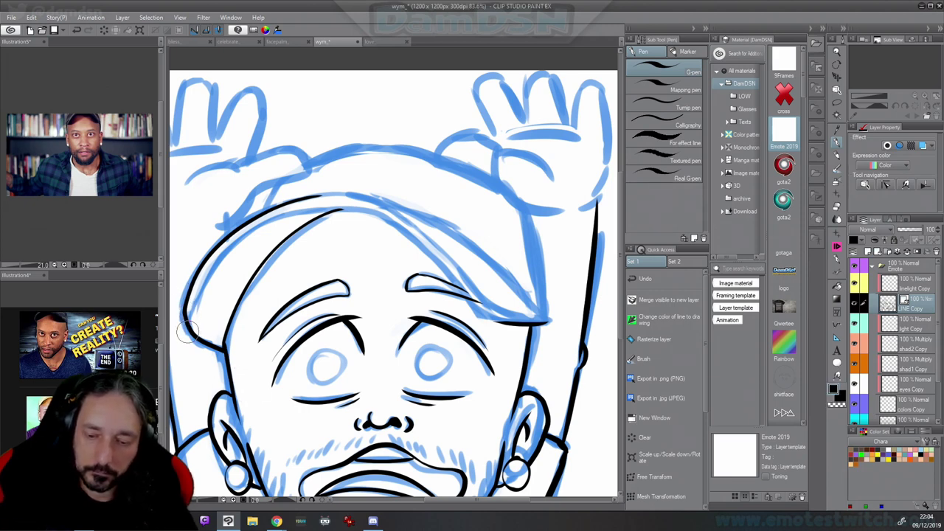
pyautogui.moveTo(189, 323)
pyautogui.mouseDown()
pyautogui.moveTo(196, 294)
pyautogui.moveTo(343, 209)
pyautogui.mouseUp()
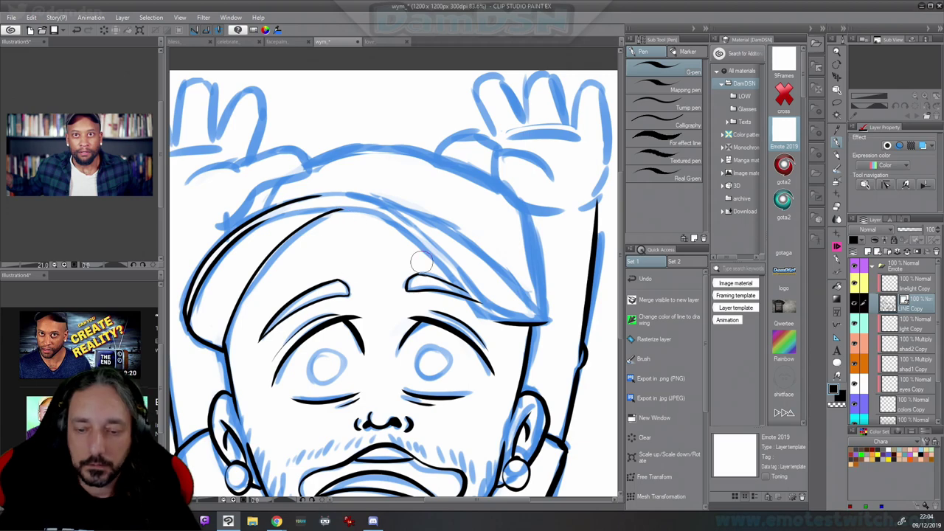
# Rotate the canvas and ink the brim's outer edge across the forehead to its pointed tip on the drawing's right
pyautogui.press('r')
pyautogui.moveTo(443, 251); pyautogui.dragTo(353, 233)
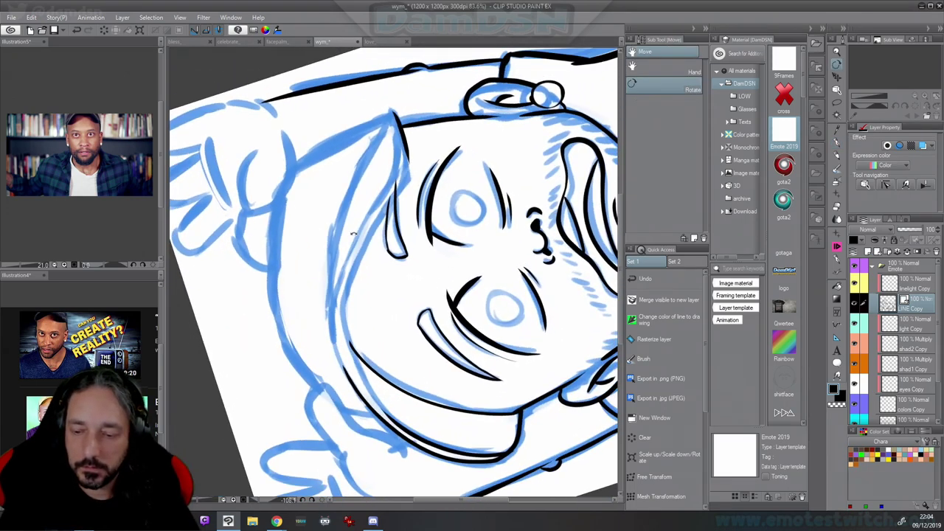
pyautogui.press('p')
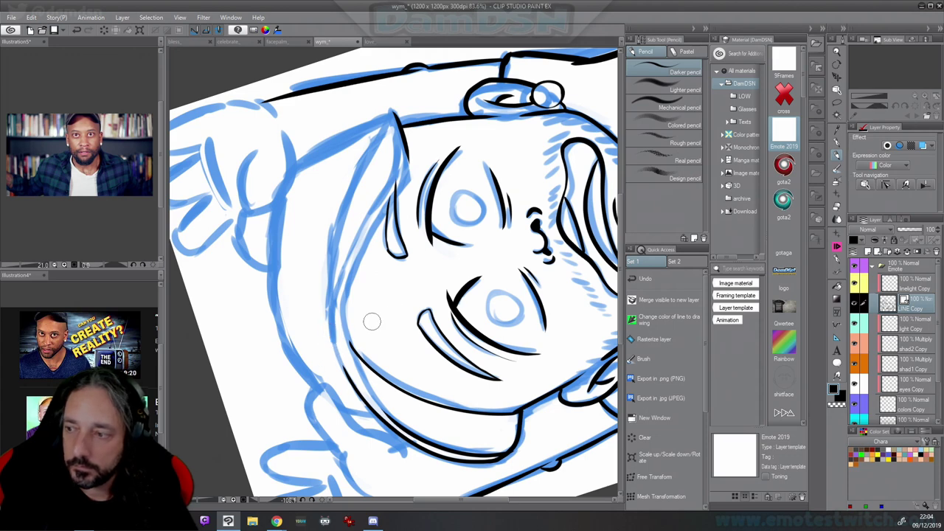
pyautogui.press('p')
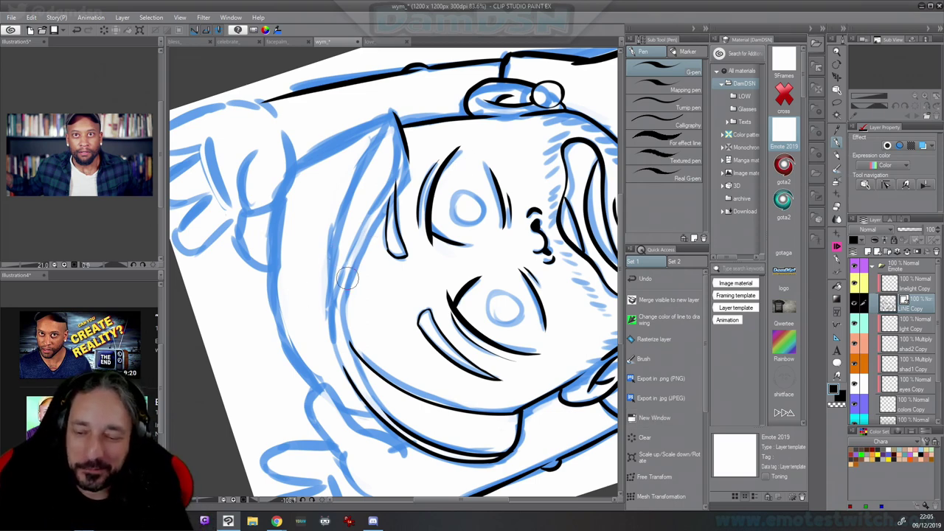
pyautogui.moveTo(354, 392); pyautogui.dragTo(335, 306)
pyautogui.moveTo(339, 366)
pyautogui.mouseDown()
pyautogui.moveTo(344, 264)
pyautogui.moveTo(396, 171)
pyautogui.mouseUp()
pyautogui.moveTo(393, 111); pyautogui.dragTo(380, 203)
pyautogui.hotkey('ctrl', 'z')
pyautogui.moveTo(394, 112)
pyautogui.mouseDown()
pyautogui.moveTo(393, 170)
pyautogui.moveTo(361, 221)
pyautogui.mouseUp()
# Ink the brim's lower edge from the pointed tip toward the forehead, redrawing it parallel to the outer edge
pyautogui.moveTo(407, 163); pyautogui.dragTo(382, 220)
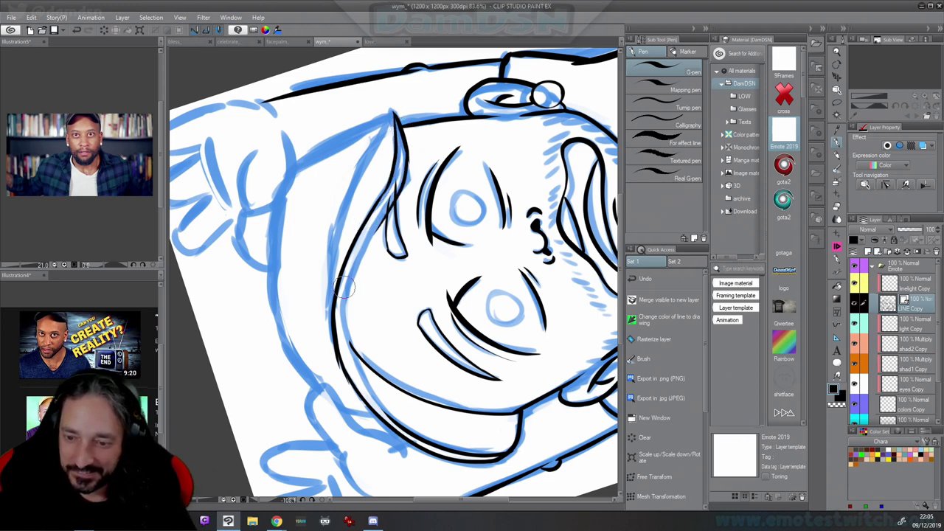
pyautogui.hotkey('ctrl', 'z')
pyautogui.moveTo(404, 145)
pyautogui.mouseDown()
pyautogui.moveTo(401, 169)
pyautogui.moveTo(353, 250)
pyautogui.moveTo(401, 177)
pyautogui.moveTo(351, 302)
pyautogui.mouseUp()
pyautogui.hotkey('ctrl', 'z')
pyautogui.moveTo(401, 179); pyautogui.dragTo(349, 281)
# Continue the brim's lower edge across the forehead, redrawing the stroke until it joins the inked curve on the drawing's left smoothly
pyautogui.moveTo(362, 243)
pyautogui.mouseDown()
pyautogui.moveTo(346, 294)
pyautogui.moveTo(358, 366)
pyautogui.mouseUp()
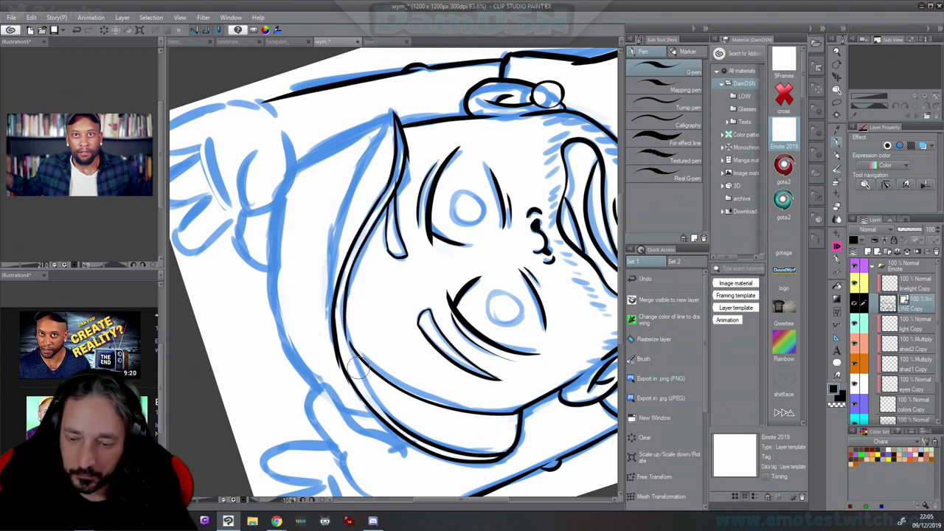
pyautogui.hotkey('ctrl', 'z')
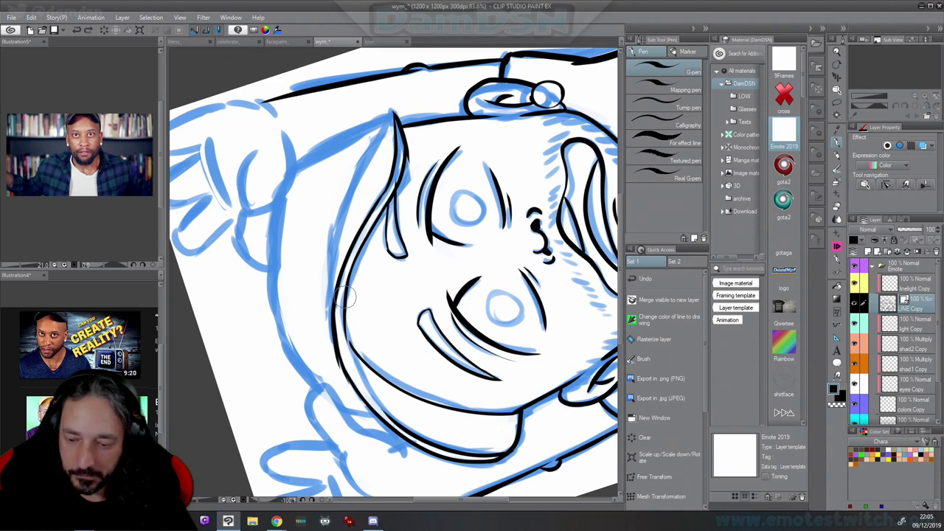
pyautogui.moveTo(345, 291); pyautogui.dragTo(355, 353)
pyautogui.press('c')
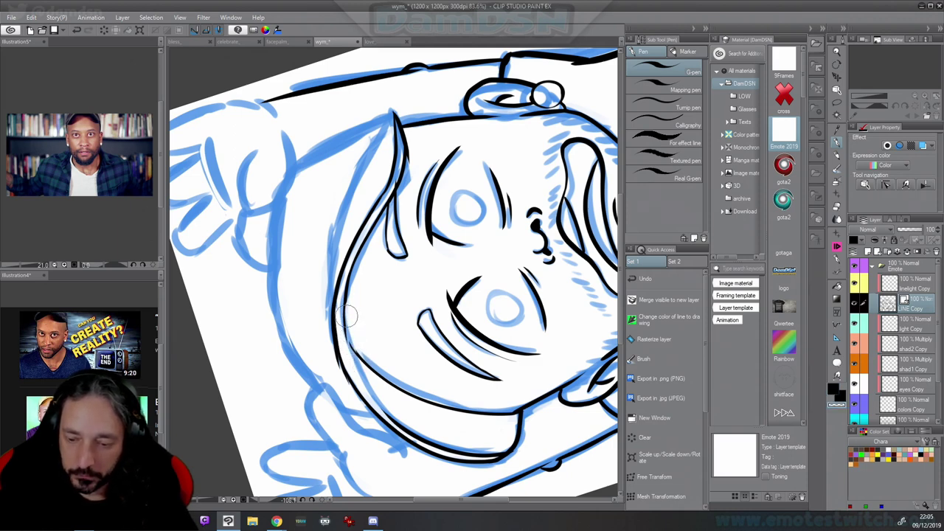
pyautogui.press('c')
pyautogui.moveTo(348, 291)
pyautogui.mouseDown()
pyautogui.moveTo(349, 335)
pyautogui.moveTo(358, 359)
pyautogui.moveTo(348, 316)
pyautogui.moveTo(370, 374)
pyautogui.mouseUp()
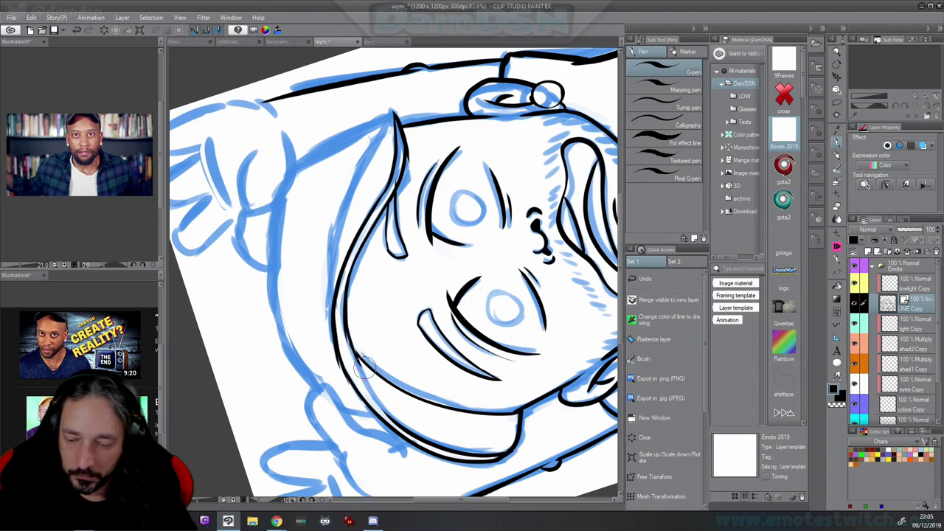
pyautogui.hotkey('ctrl', 'z')
pyautogui.moveTo(346, 329); pyautogui.dragTo(365, 366)
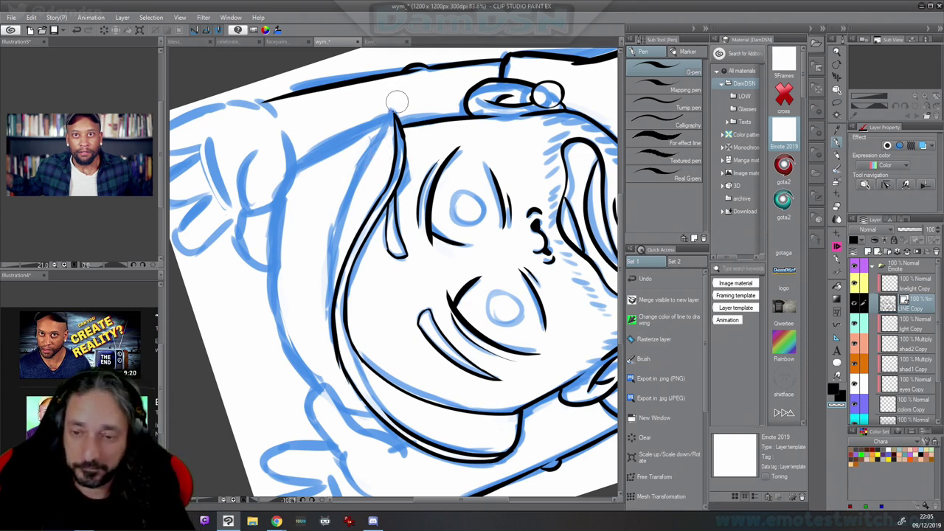
# Ink the brim's upper edge from the pointed tip on the drawing's right until it merges with the outer curve across the forehead
pyautogui.moveTo(392, 110); pyautogui.dragTo(347, 193)
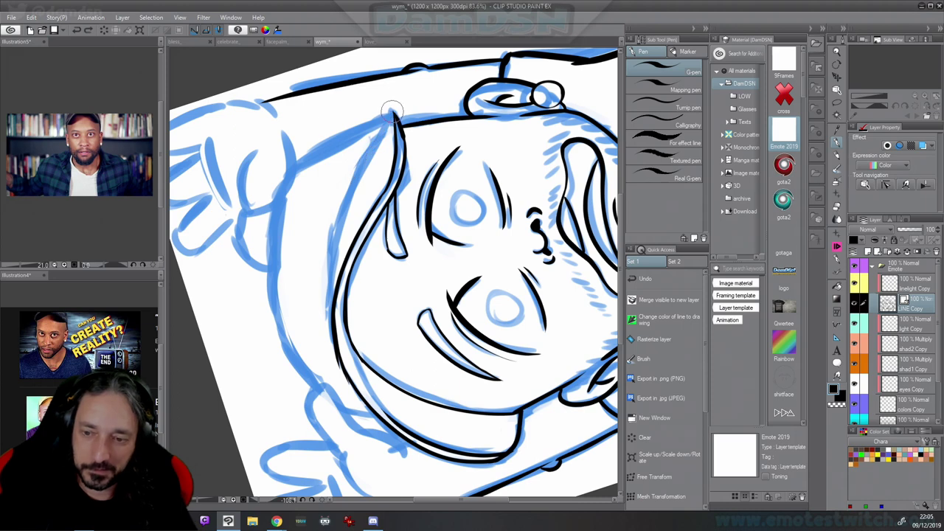
pyautogui.moveTo(390, 108)
pyautogui.mouseDown()
pyautogui.moveTo(357, 171)
pyautogui.moveTo(329, 296)
pyautogui.moveTo(349, 385)
pyautogui.moveTo(363, 363)
pyautogui.moveTo(393, 427)
pyautogui.mouseUp()
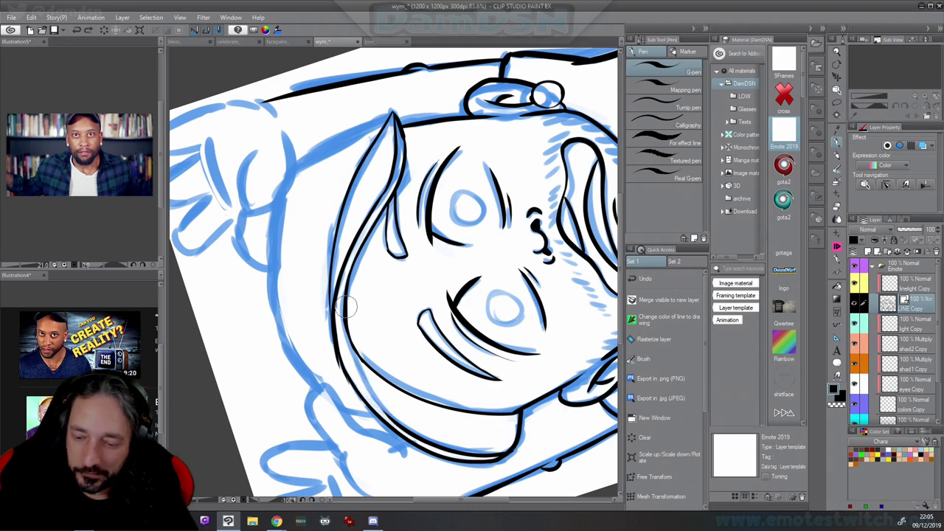
pyautogui.moveTo(351, 345); pyautogui.dragTo(402, 427)
pyautogui.hotkey('ctrl', 'z')
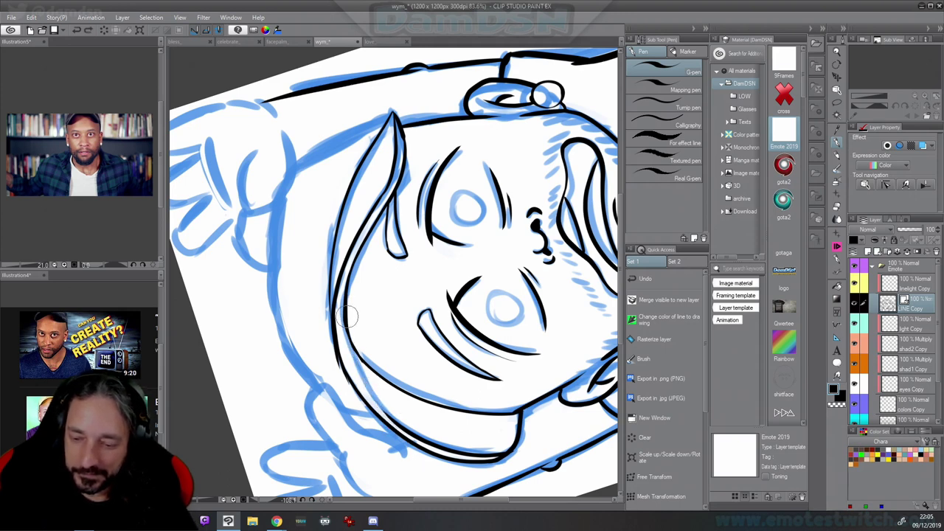
pyautogui.moveTo(348, 315)
pyautogui.mouseDown()
pyautogui.moveTo(345, 340)
pyautogui.moveTo(377, 404)
pyautogui.moveTo(426, 465)
pyautogui.mouseUp()
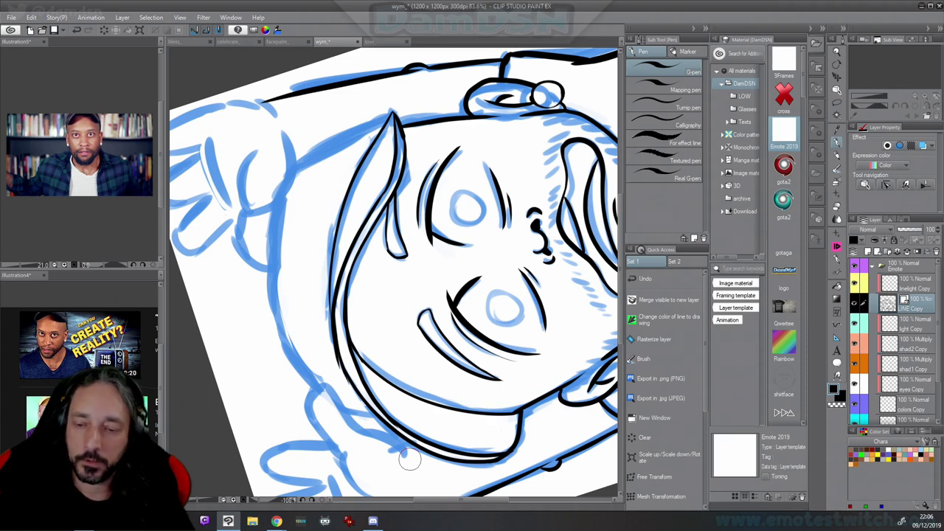
# Ink the cap's crown as a long curve from the brim's pointed tip over the top to the hand on the drawing's left
pyautogui.moveTo(392, 111); pyautogui.dragTo(279, 175)
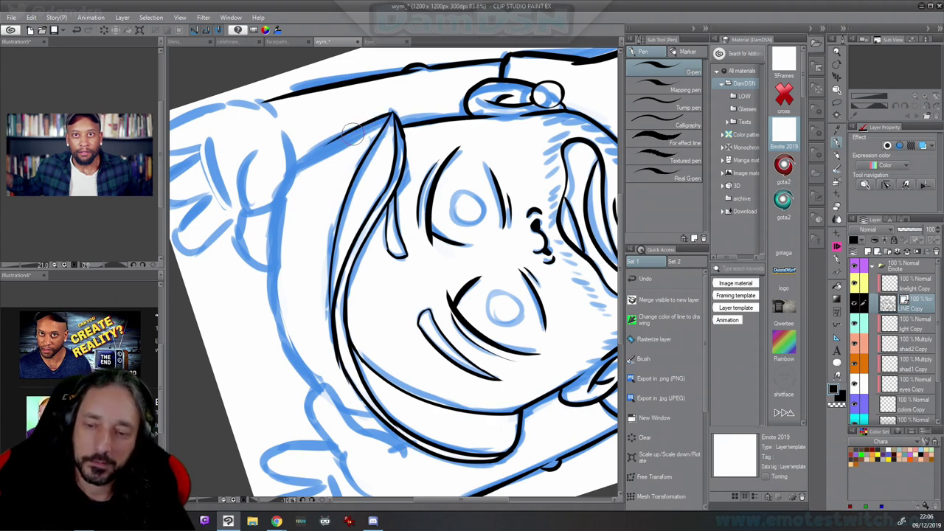
pyautogui.moveTo(392, 115)
pyautogui.mouseDown()
pyautogui.moveTo(291, 174)
pyautogui.moveTo(274, 206)
pyautogui.moveTo(294, 377)
pyautogui.mouseUp()
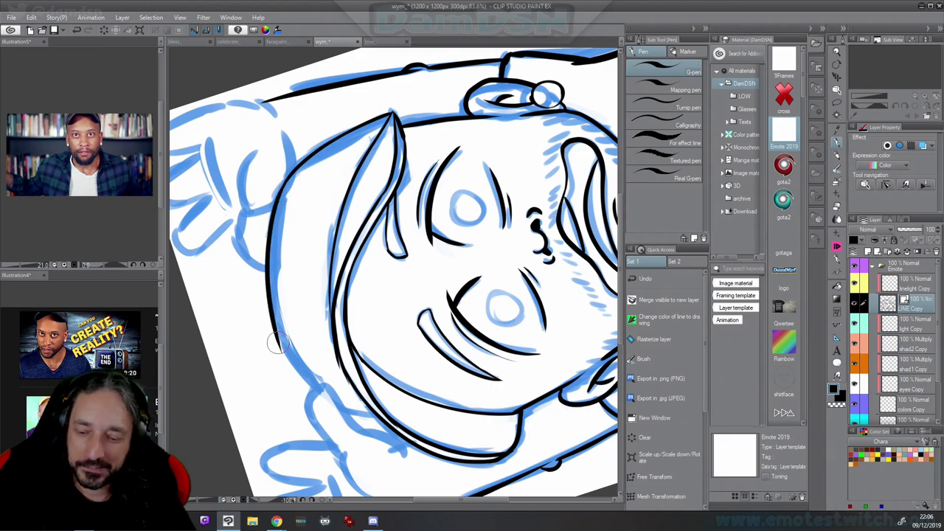
pyautogui.moveTo(278, 340); pyautogui.dragTo(323, 389)
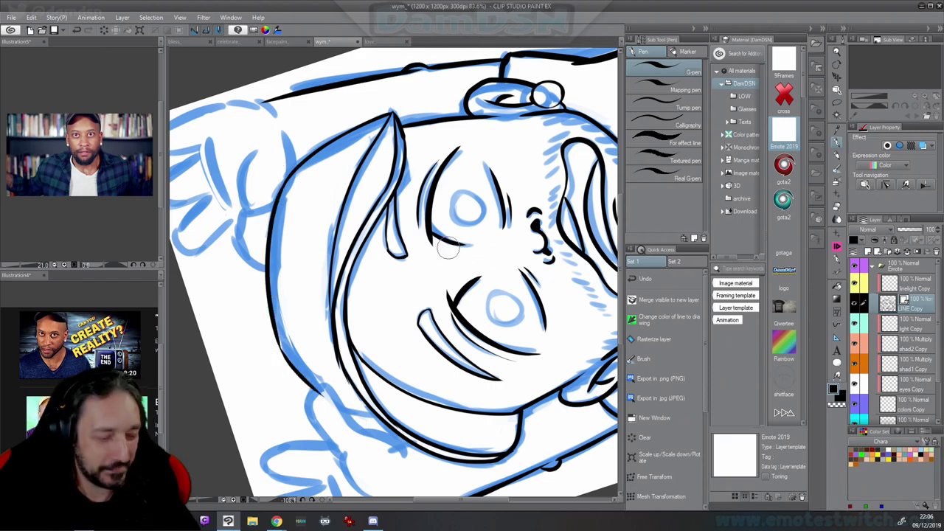
# Rotate the canvas, switch to the Dam G-pen, and clean and extend the crown line behind the hand down to the brim
pyautogui.press('r')
pyautogui.moveTo(447, 248); pyautogui.dragTo(453, 302)
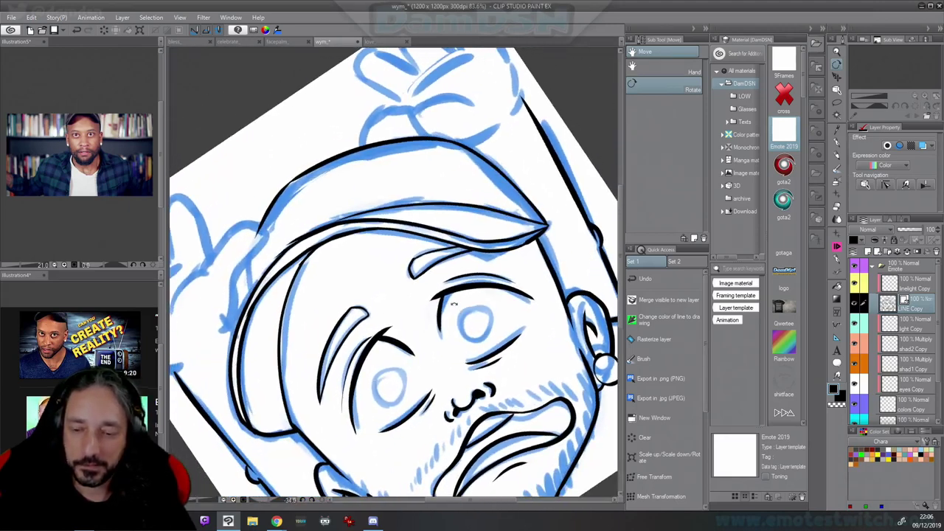
pyautogui.press('p')
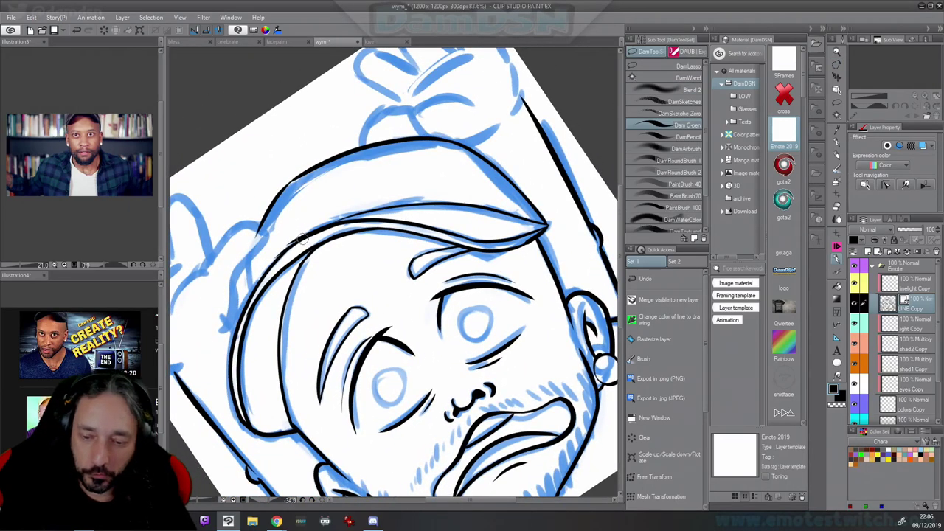
pyautogui.press('c')
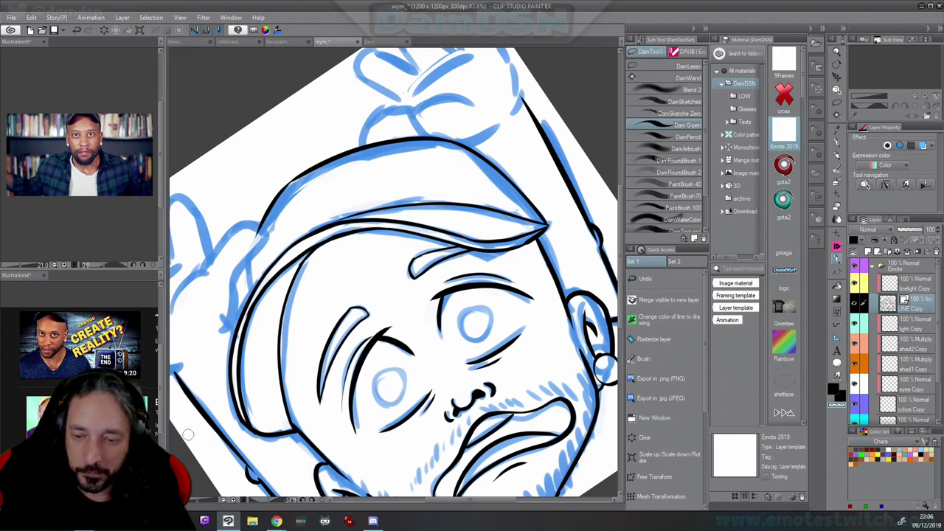
pyautogui.press('x')
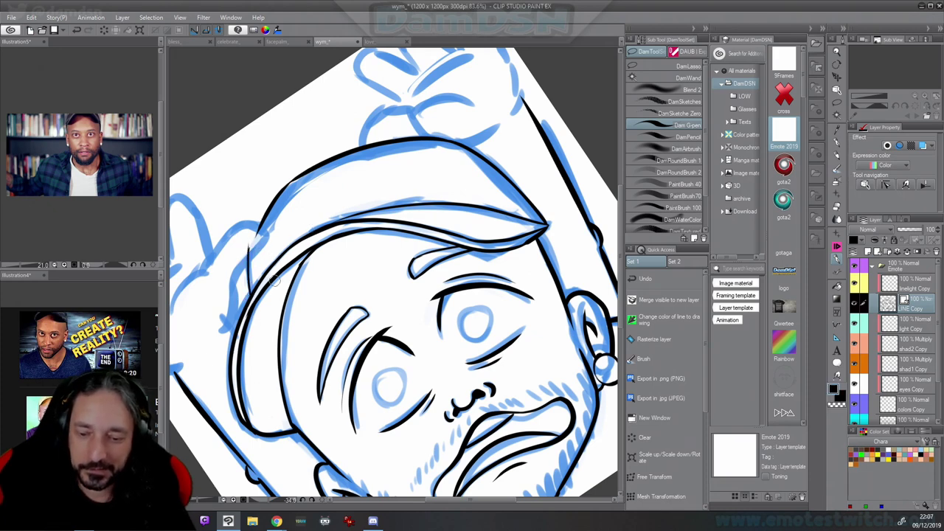
# Ink the thumb outline and the curved palm fold of the raised hand on the drawing's left
pyautogui.moveTo(274, 320); pyautogui.dragTo(397, 355)
pyautogui.moveTo(314, 323); pyautogui.dragTo(269, 381)
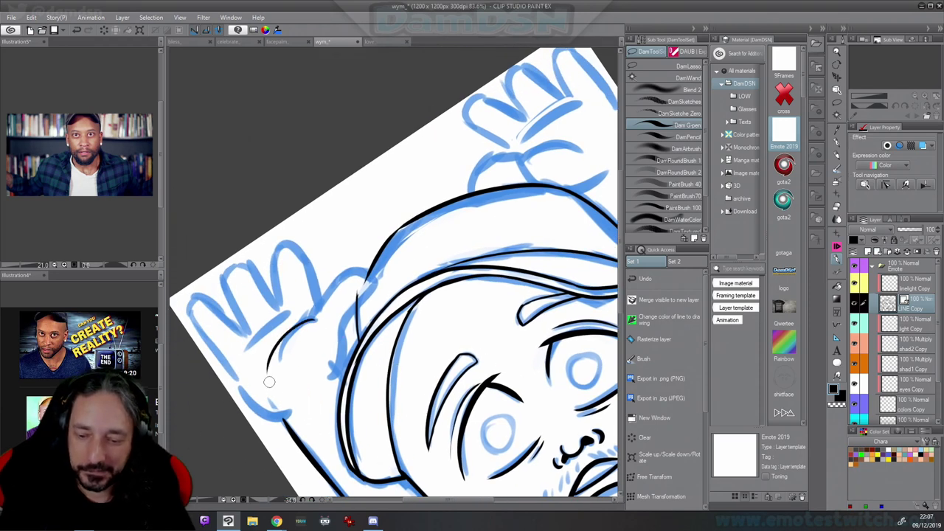
pyautogui.moveTo(312, 319)
pyautogui.mouseDown()
pyautogui.moveTo(333, 285)
pyautogui.moveTo(380, 288)
pyautogui.moveTo(368, 280)
pyautogui.moveTo(377, 287)
pyautogui.moveTo(341, 327)
pyautogui.mouseUp()
pyautogui.moveTo(341, 318); pyautogui.dragTo(328, 377)
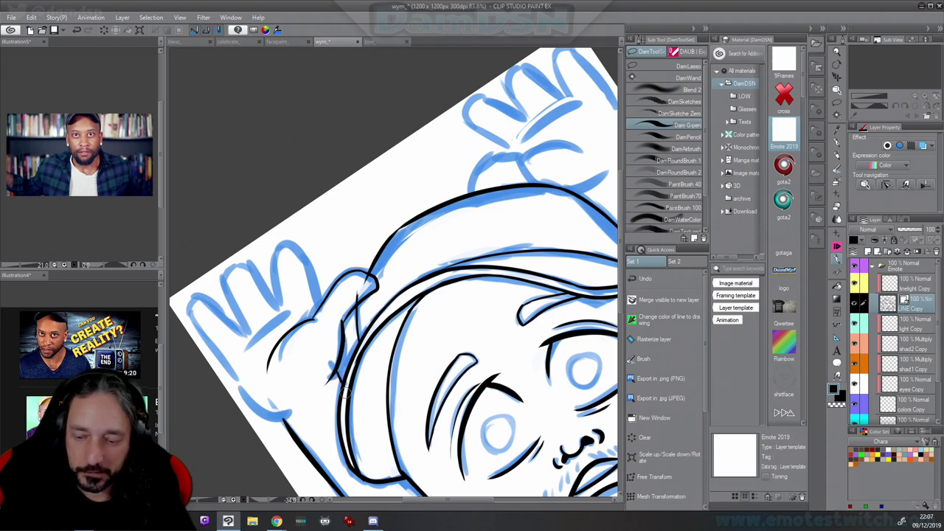
pyautogui.moveTo(329, 385); pyautogui.dragTo(327, 268)
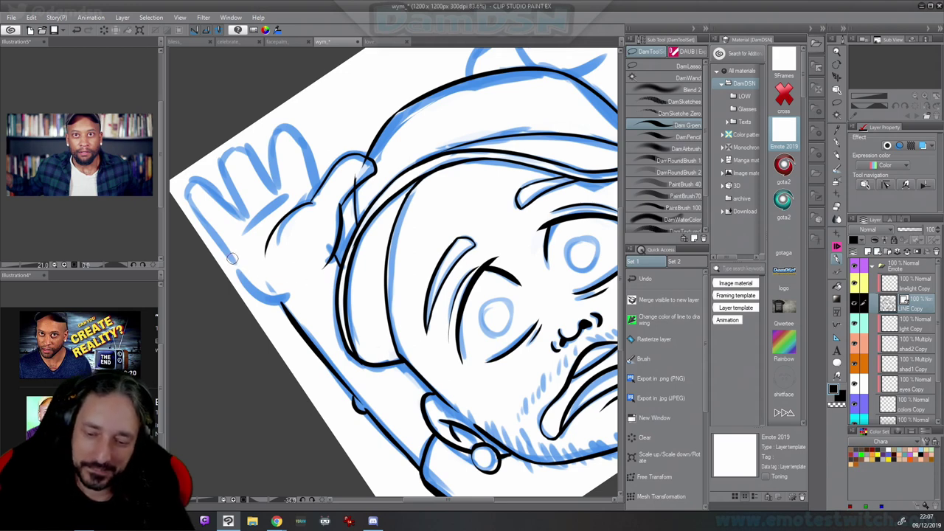
# Ink the heel of the left-side palm down to the wrist and clean up the line where it meets the arm
pyautogui.moveTo(232, 258)
pyautogui.mouseDown()
pyautogui.moveTo(251, 291)
pyautogui.moveTo(301, 299)
pyautogui.mouseUp()
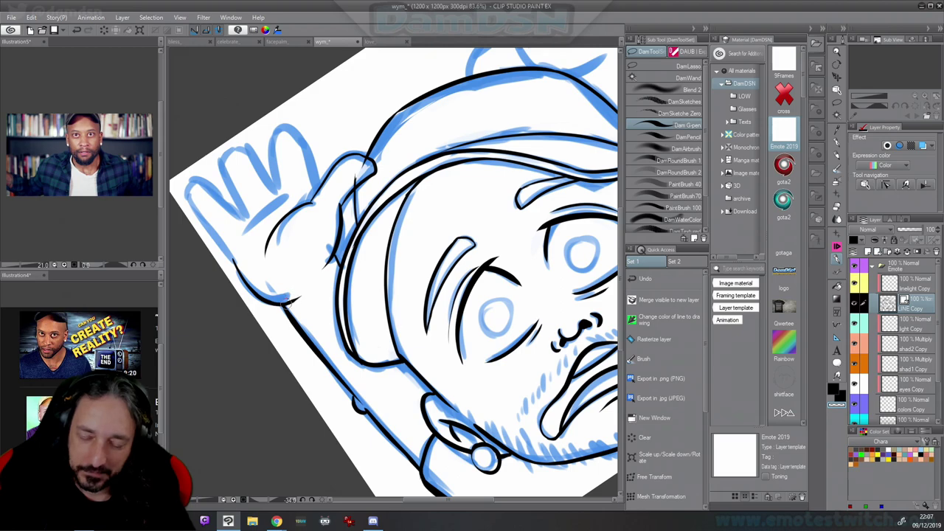
pyautogui.moveTo(315, 287); pyautogui.dragTo(358, 286)
pyautogui.press('c')
pyautogui.moveTo(195, 303)
pyautogui.mouseDown()
pyautogui.moveTo(236, 316)
pyautogui.moveTo(305, 294)
pyautogui.mouseUp()
pyautogui.scroll(-3, 324, 309)
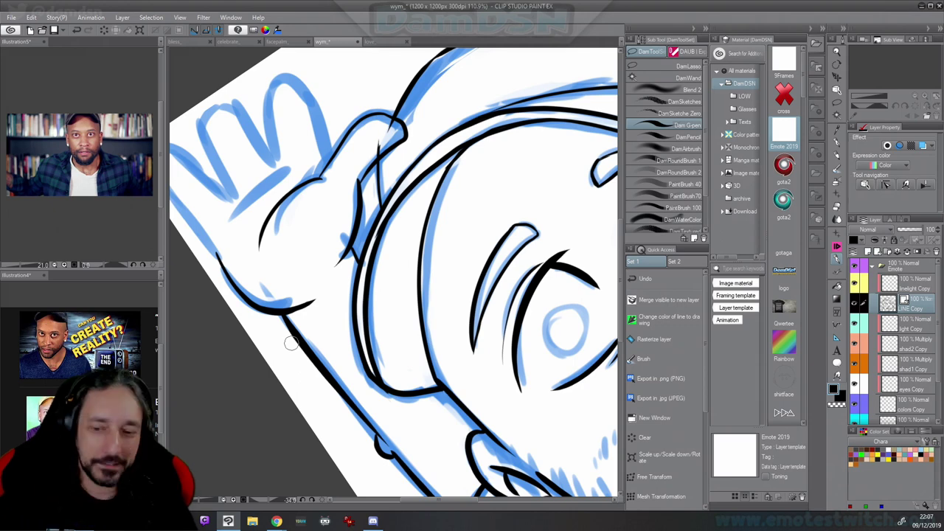
# Ink the palm crease and the three finger outlines of the left-side hand, then erase the overlap beside the thumb
pyautogui.scroll(2, 283, 165)
pyautogui.scroll(-2, 284, 165)
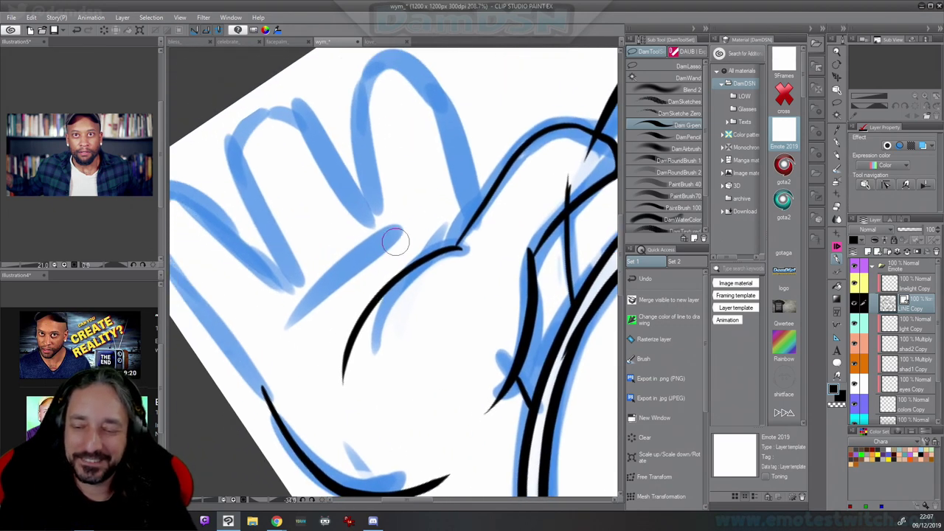
pyautogui.moveTo(404, 223); pyautogui.dragTo(282, 339)
pyautogui.moveTo(313, 267); pyautogui.dragTo(418, 309)
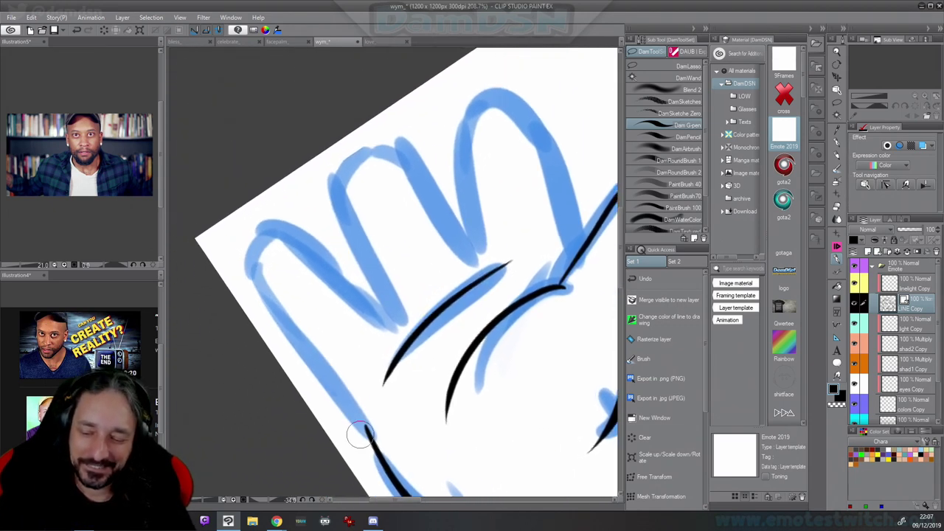
pyautogui.moveTo(369, 436)
pyautogui.mouseDown()
pyautogui.moveTo(253, 317)
pyautogui.moveTo(238, 264)
pyautogui.moveTo(261, 240)
pyautogui.moveTo(318, 256)
pyautogui.moveTo(283, 242)
pyautogui.moveTo(409, 333)
pyautogui.moveTo(332, 186)
pyautogui.moveTo(338, 157)
pyautogui.moveTo(361, 136)
pyautogui.moveTo(394, 135)
pyautogui.moveTo(428, 170)
pyautogui.moveTo(481, 275)
pyautogui.moveTo(470, 118)
pyautogui.moveTo(487, 84)
pyautogui.moveTo(514, 77)
pyautogui.moveTo(541, 94)
pyautogui.moveTo(561, 144)
pyautogui.moveTo(577, 275)
pyautogui.mouseUp()
pyautogui.press('c')
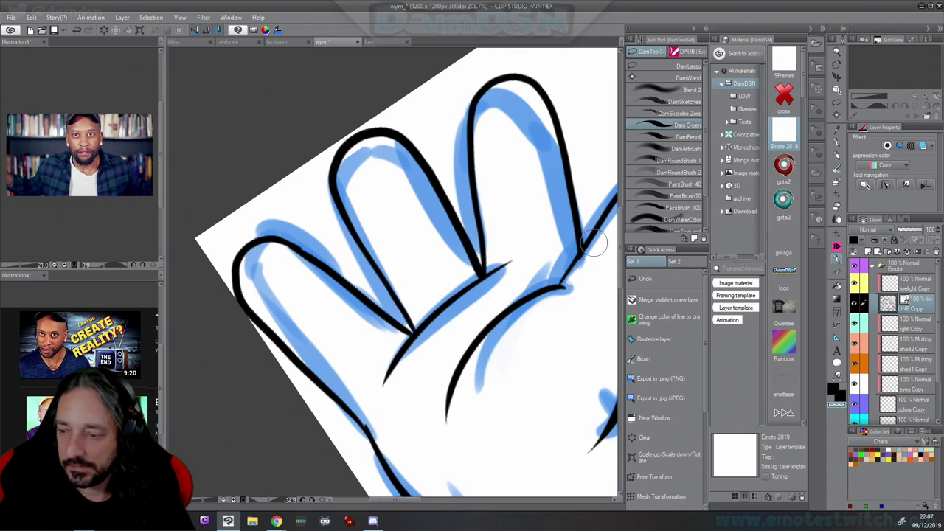
pyautogui.moveTo(596, 242); pyautogui.dragTo(561, 290)
pyautogui.moveTo(548, 328); pyautogui.dragTo(282, 326)
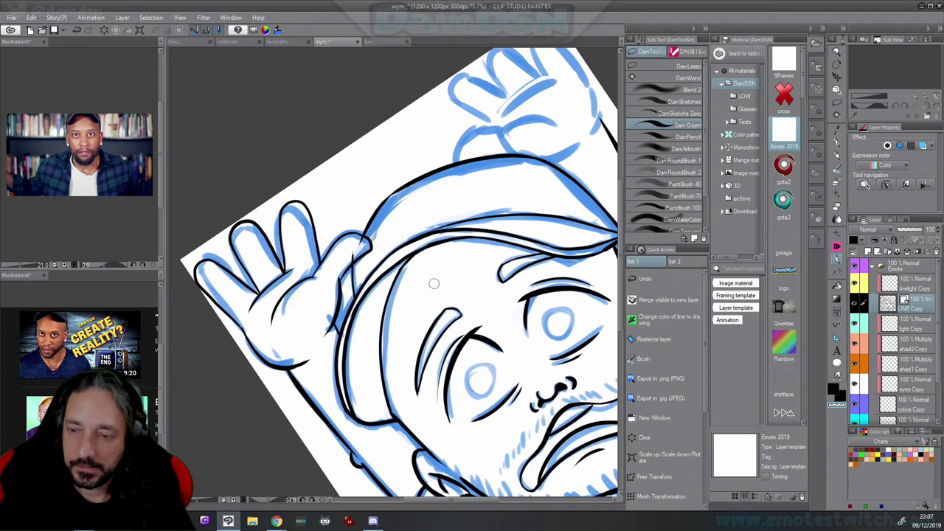
# Ink the thumb and curved palm fold of the hand on the drawing's right, erasing the overlap with the cap's crown
pyautogui.moveTo(514, 167); pyautogui.dragTo(359, 355)
pyautogui.press('c')
pyautogui.moveTo(403, 310); pyautogui.dragTo(307, 327)
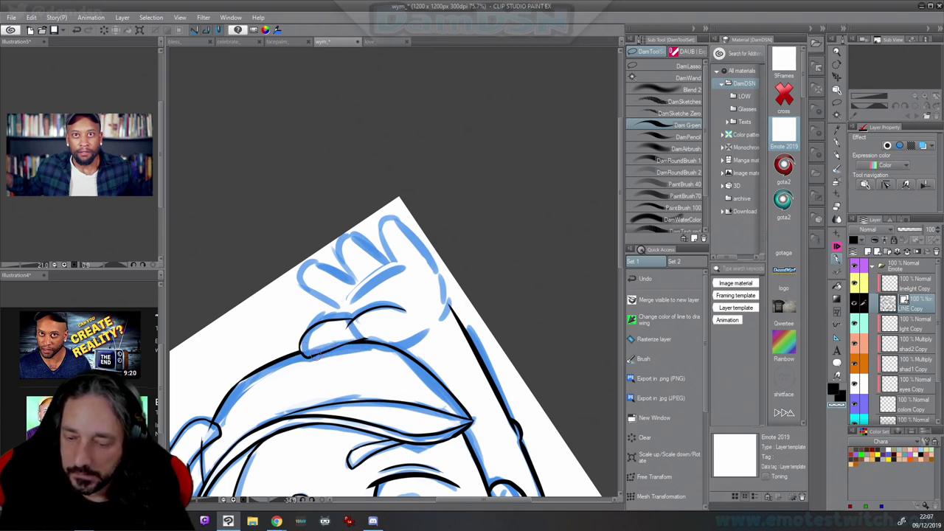
pyautogui.press('c')
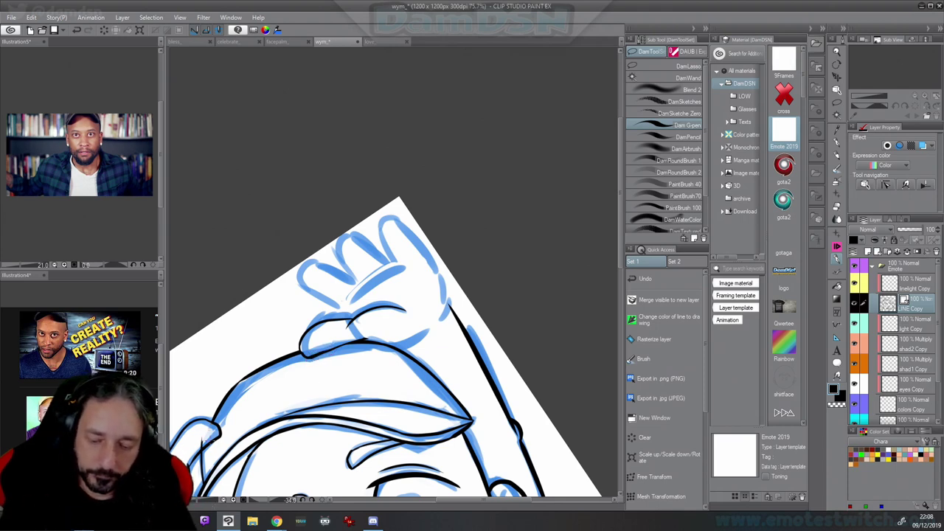
# Ink the right-side hand's palm heel, outermost finger and outer palm edge, and tidy the junction with the arm at the wrist
pyautogui.scroll(-3, 301, 418)
pyautogui.moveTo(283, 420); pyautogui.dragTo(319, 276)
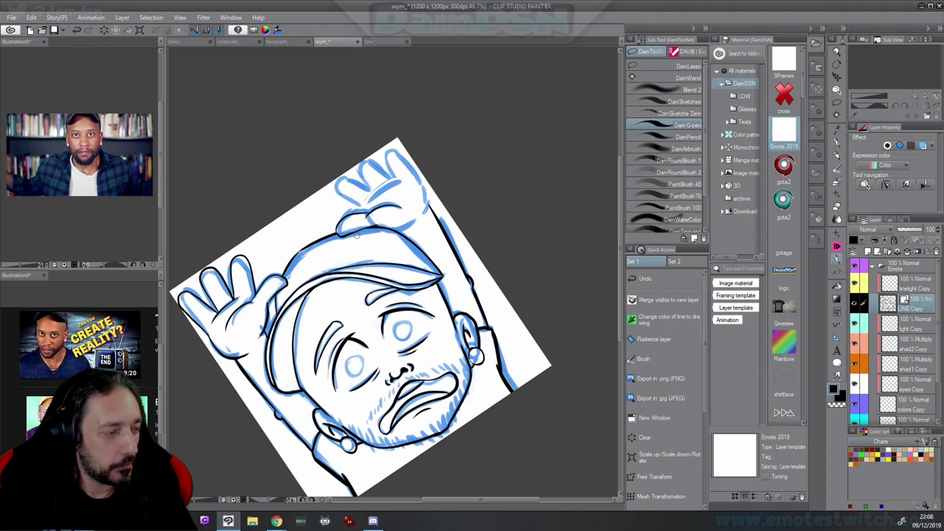
pyautogui.scroll(4, 455, 161)
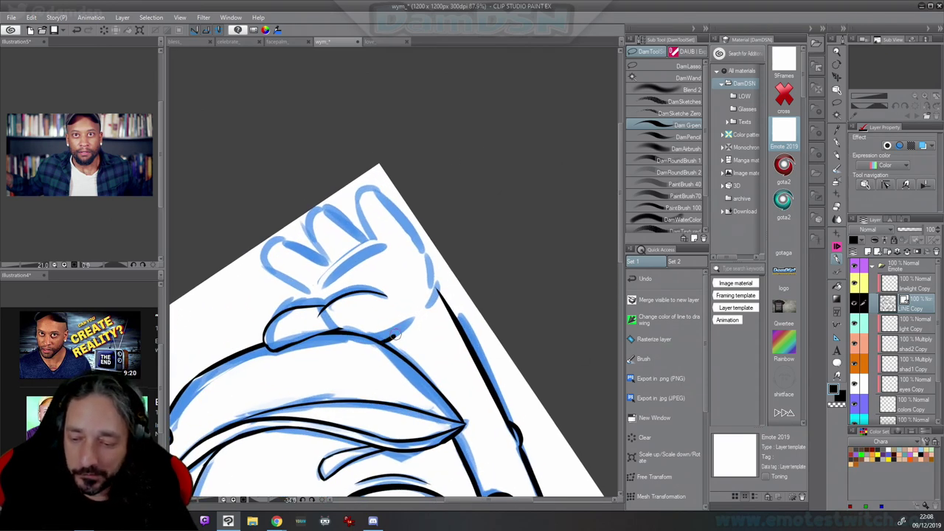
pyautogui.moveTo(427, 308)
pyautogui.mouseDown()
pyautogui.moveTo(429, 263)
pyautogui.moveTo(367, 229)
pyautogui.moveTo(356, 199)
pyautogui.moveTo(367, 187)
pyautogui.moveTo(392, 212)
pyautogui.moveTo(387, 198)
pyautogui.moveTo(424, 301)
pyautogui.mouseUp()
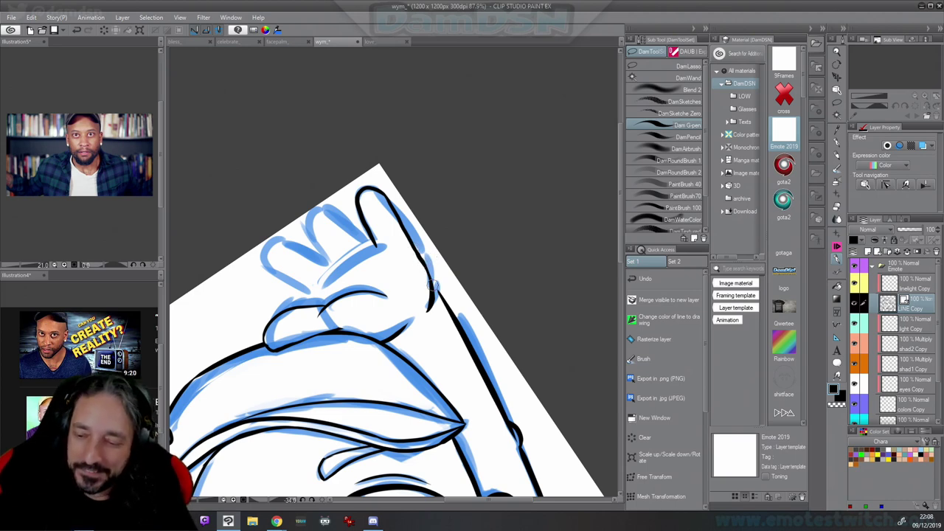
pyautogui.press('c')
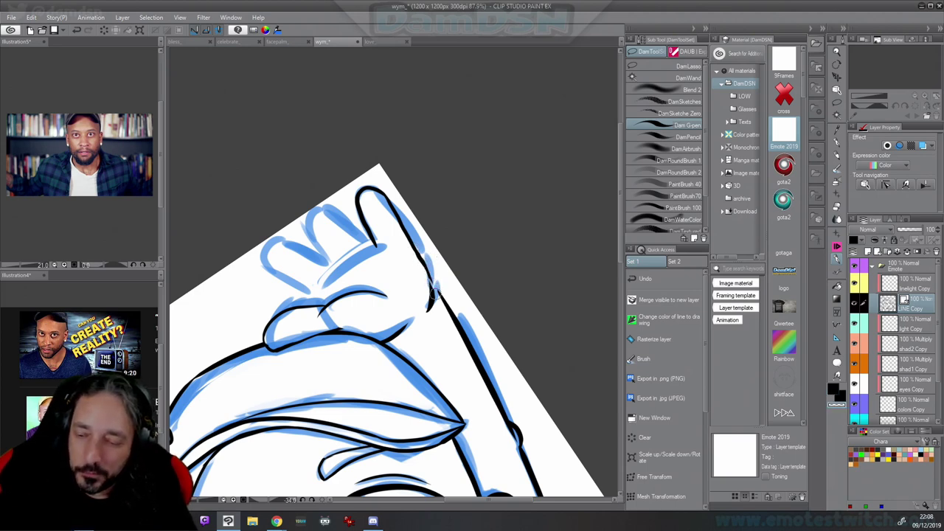
pyautogui.press('c')
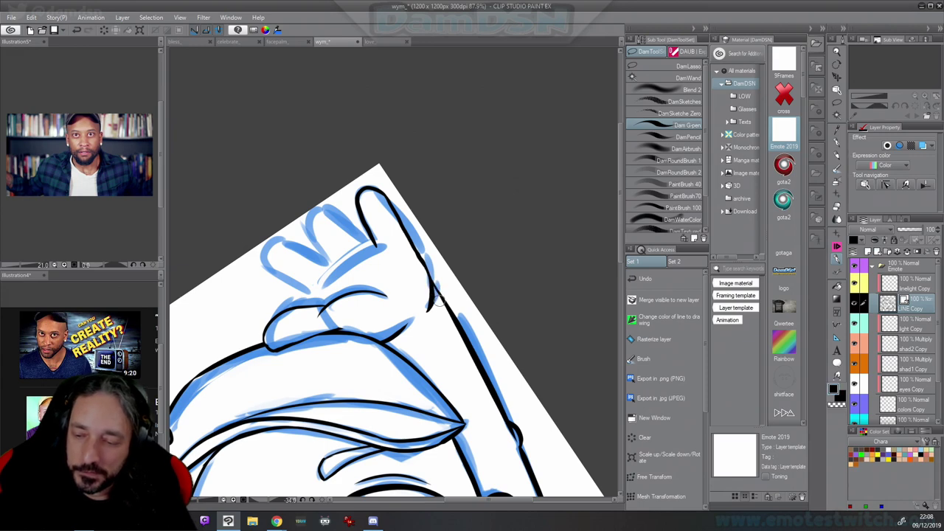
# Ink the right-side hand's palm crease and the outlines of its two remaining fingers, redrawing the middle finger
pyautogui.moveTo(326, 286); pyautogui.dragTo(401, 248)
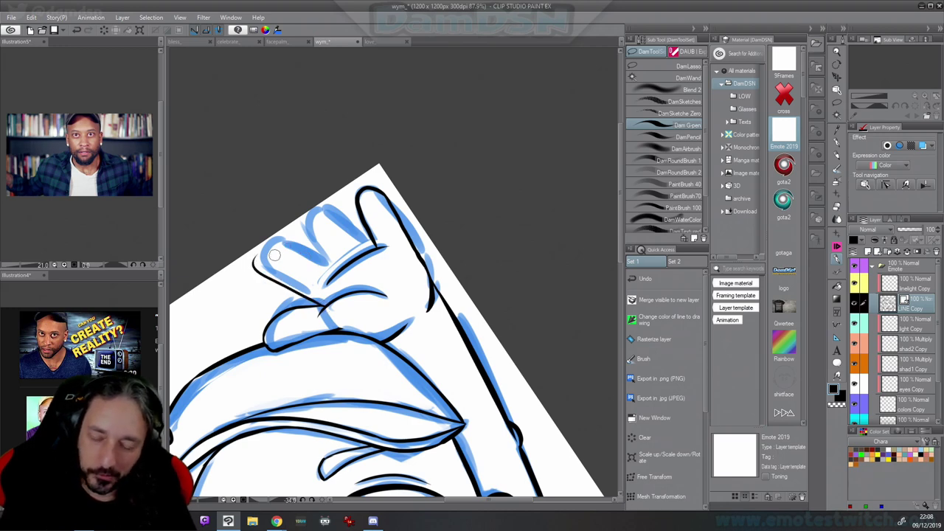
pyautogui.moveTo(256, 269)
pyautogui.mouseDown()
pyautogui.moveTo(311, 250)
pyautogui.moveTo(350, 272)
pyautogui.moveTo(338, 276)
pyautogui.moveTo(278, 247)
pyautogui.moveTo(250, 274)
pyautogui.mouseUp()
pyautogui.hotkey('ctrl', 'z')
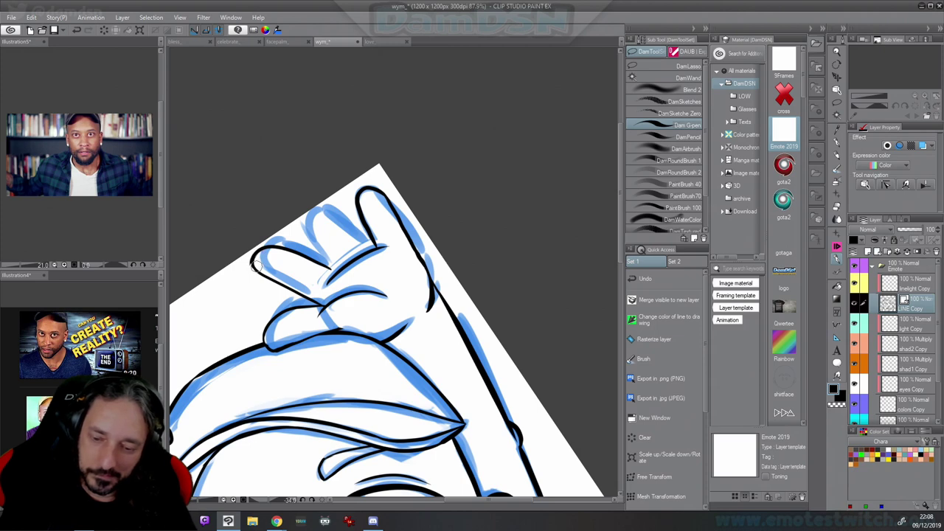
pyautogui.moveTo(328, 265); pyautogui.dragTo(311, 218)
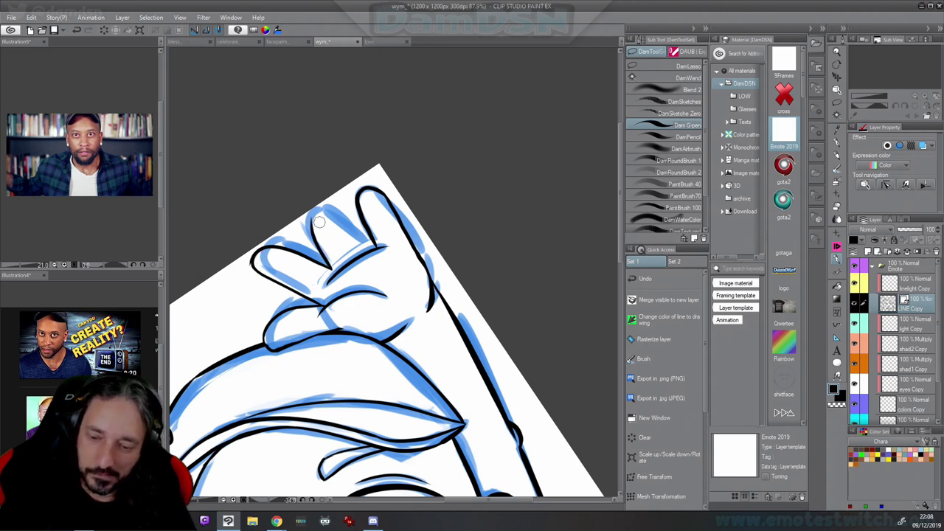
pyautogui.hotkey('ctrl', 'z')
pyautogui.moveTo(326, 267)
pyautogui.mouseDown()
pyautogui.moveTo(309, 223)
pyautogui.moveTo(327, 210)
pyautogui.moveTo(377, 248)
pyautogui.mouseUp()
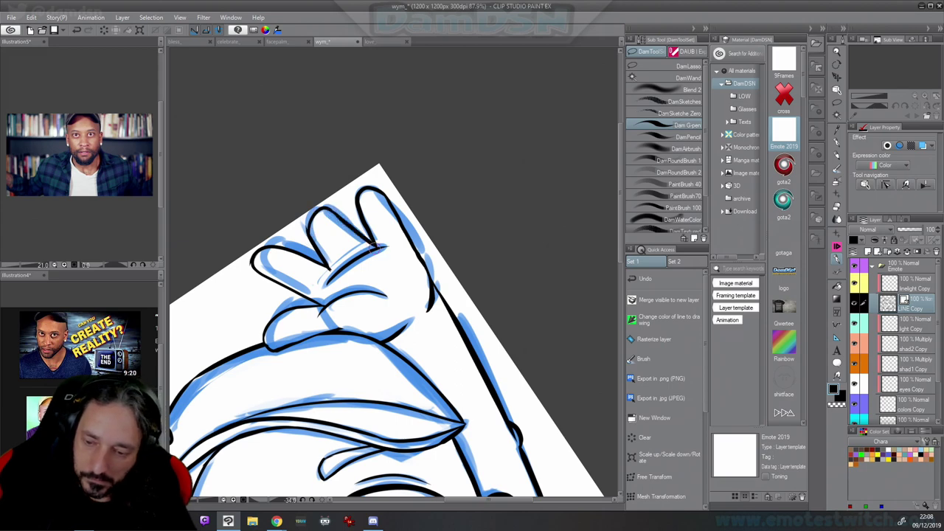
pyautogui.moveTo(306, 230); pyautogui.dragTo(317, 212)
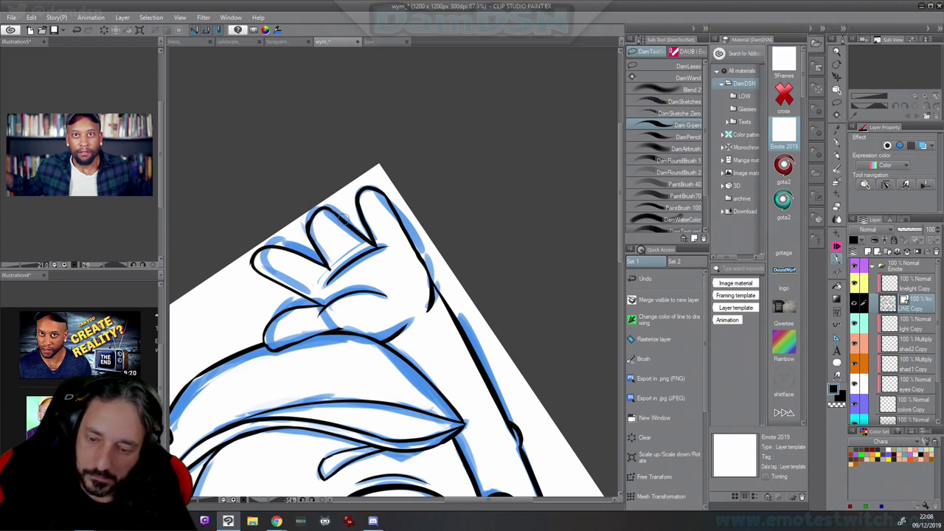
# Ink a round iris outline over the blue circle in the eye on the drawing's left
pyautogui.scroll(-4, 407, 294)
pyautogui.moveTo(419, 374); pyautogui.dragTo(504, 209)
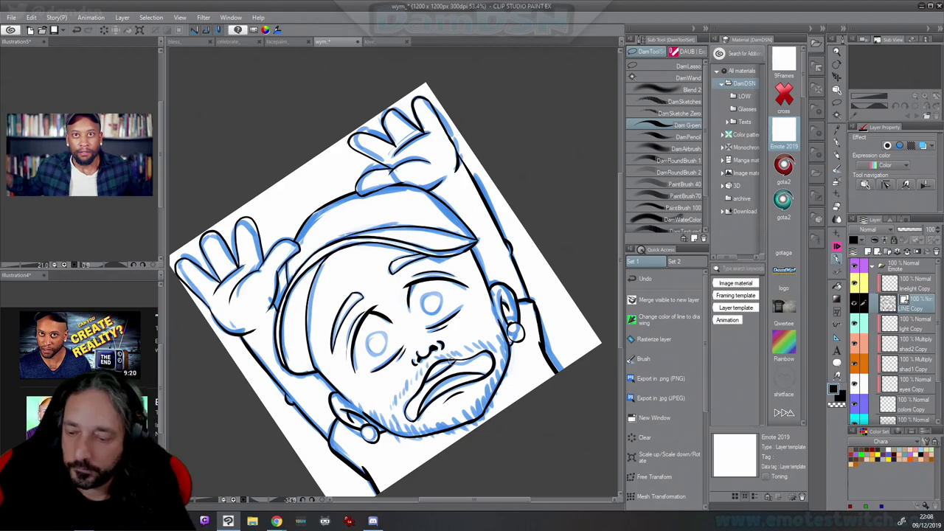
pyautogui.scroll(8, 382, 333)
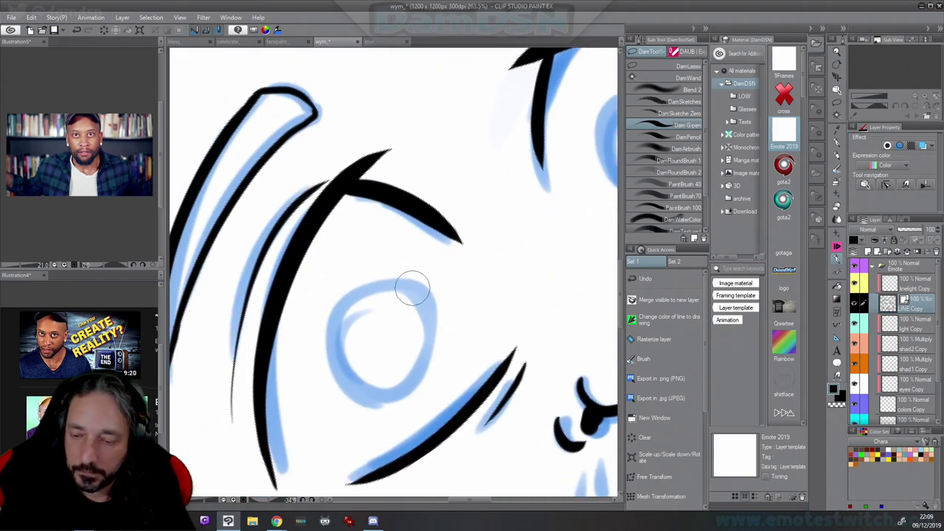
pyautogui.moveTo(411, 287)
pyautogui.mouseDown()
pyautogui.moveTo(393, 271)
pyautogui.moveTo(335, 292)
pyautogui.moveTo(320, 360)
pyautogui.moveTo(365, 403)
pyautogui.moveTo(442, 372)
pyautogui.moveTo(438, 299)
pyautogui.moveTo(356, 273)
pyautogui.mouseUp()
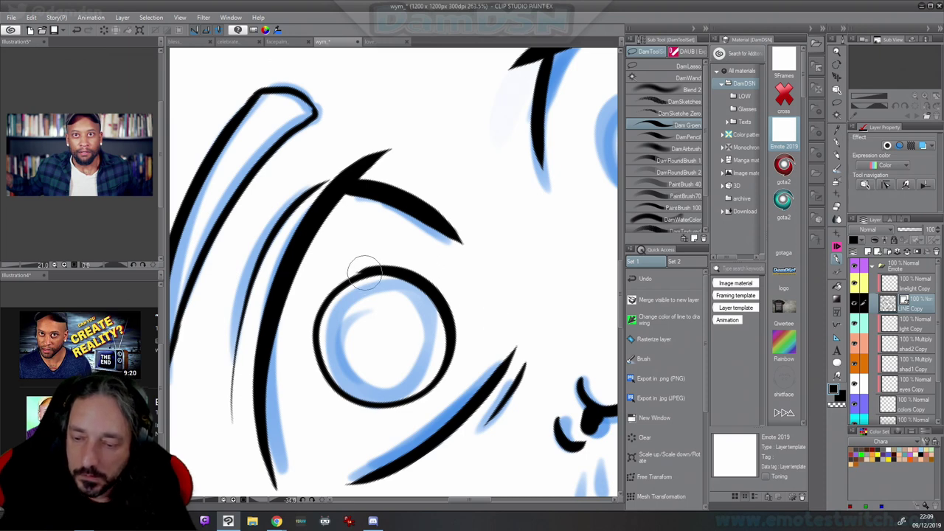
# Duplicate the iris outline and place the copy over the blue circle in the eye on the drawing's right
pyautogui.keyDown('ctrl'); pyautogui.click(430, 288); pyautogui.keyUp('ctrl')
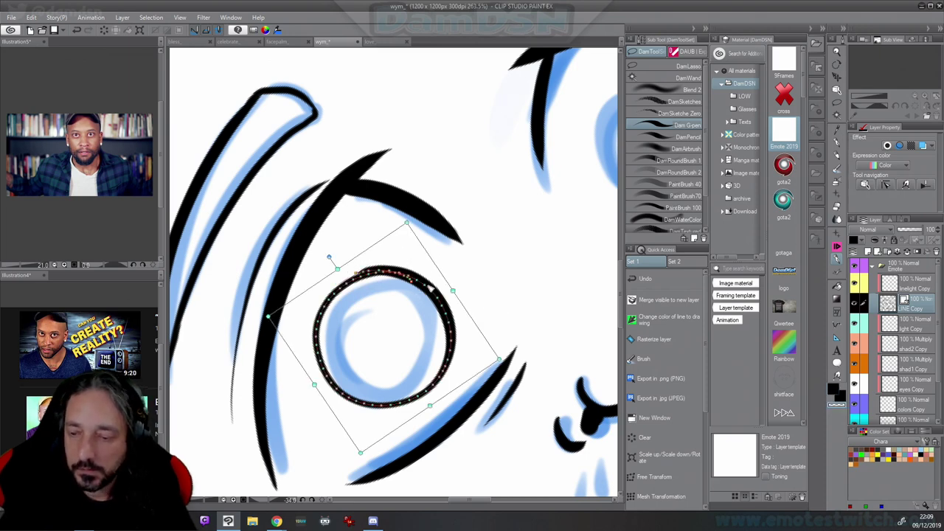
pyautogui.hotkey('ctrl', 'c')
pyautogui.hotkey('ctrl', 'v')
pyautogui.moveTo(475, 318); pyautogui.dragTo(647, 169)
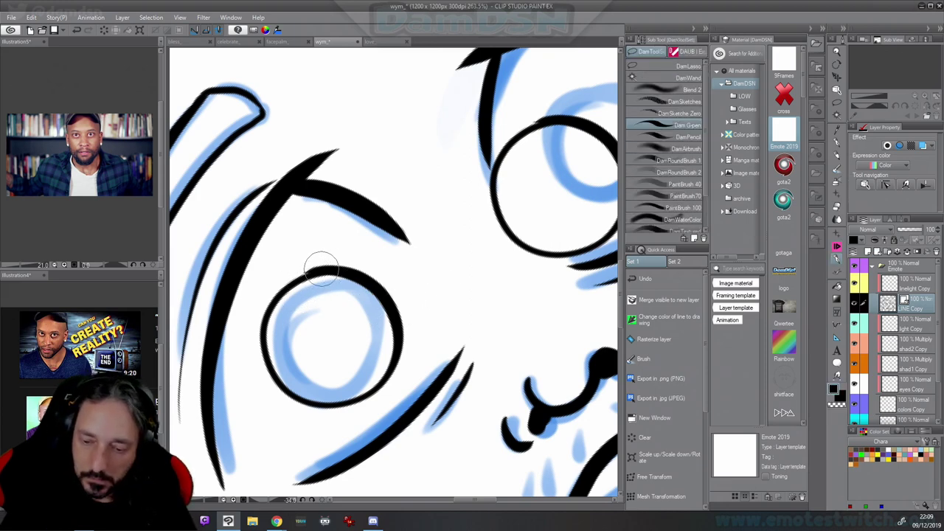
pyautogui.scroll(-8, 369, 263)
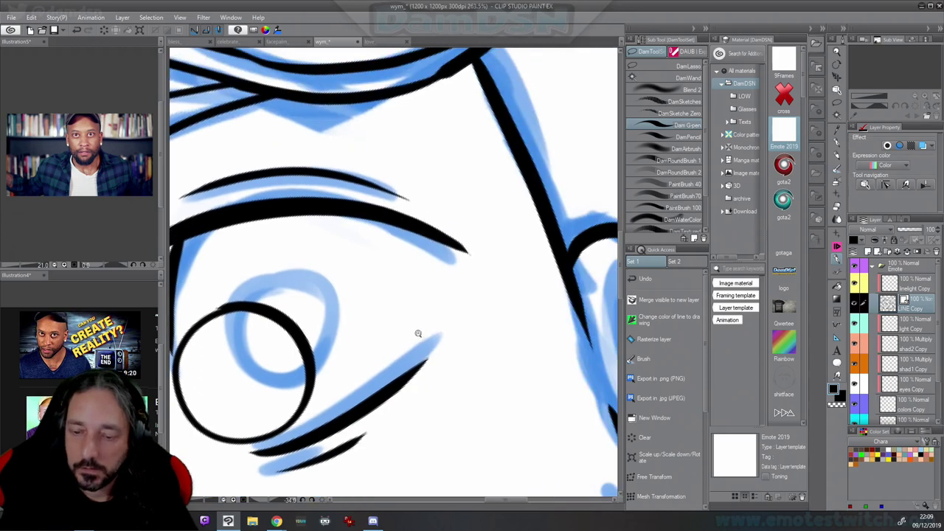
pyautogui.keyDown('ctrl'); pyautogui.moveTo(375, 332); pyautogui.dragTo(426, 329); pyautogui.keyUp('ctrl')
pyautogui.keyDown('ctrl'); pyautogui.click(395, 344); pyautogui.keyUp('ctrl')
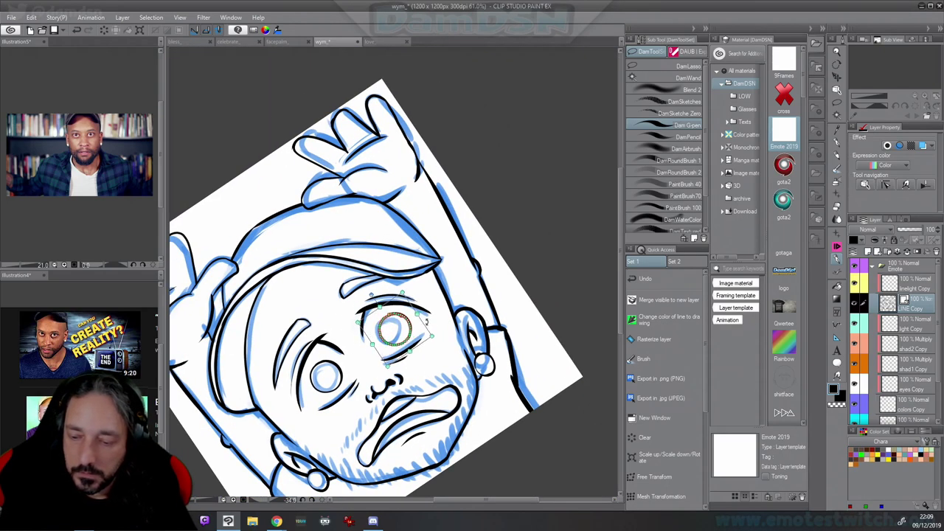
# Straighten the canvas rotation and nudge the copied iris outline slightly towards the nose to align both eyes
pyautogui.click(312, 501)
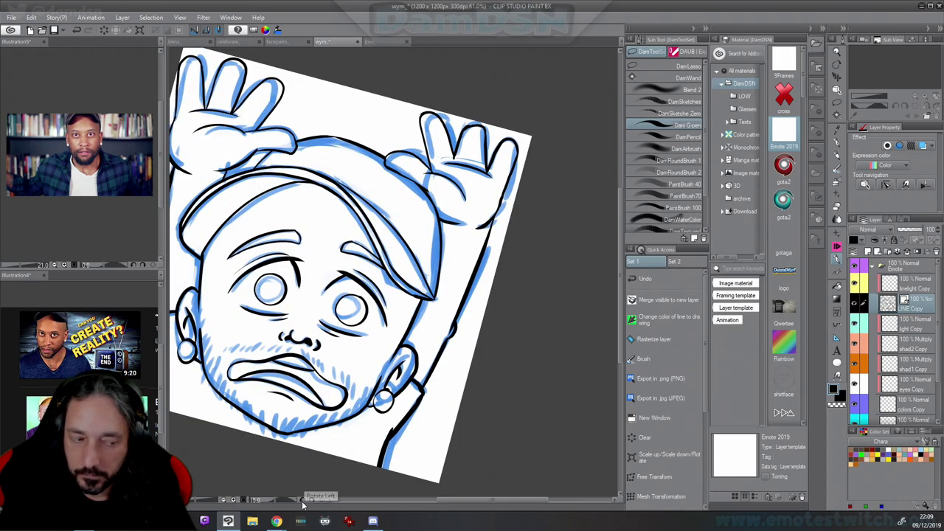
pyautogui.click(321, 500)
pyautogui.scroll(1, 526, 343)
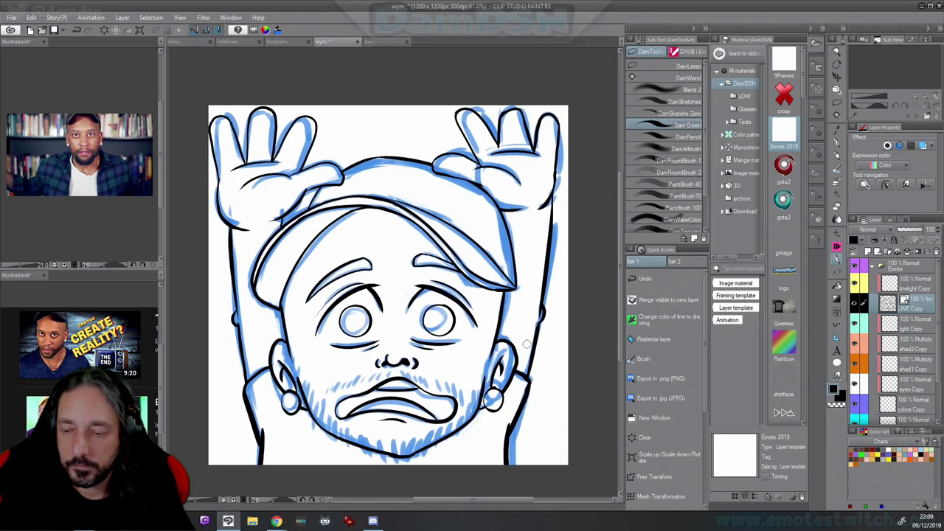
pyautogui.click(457, 324)
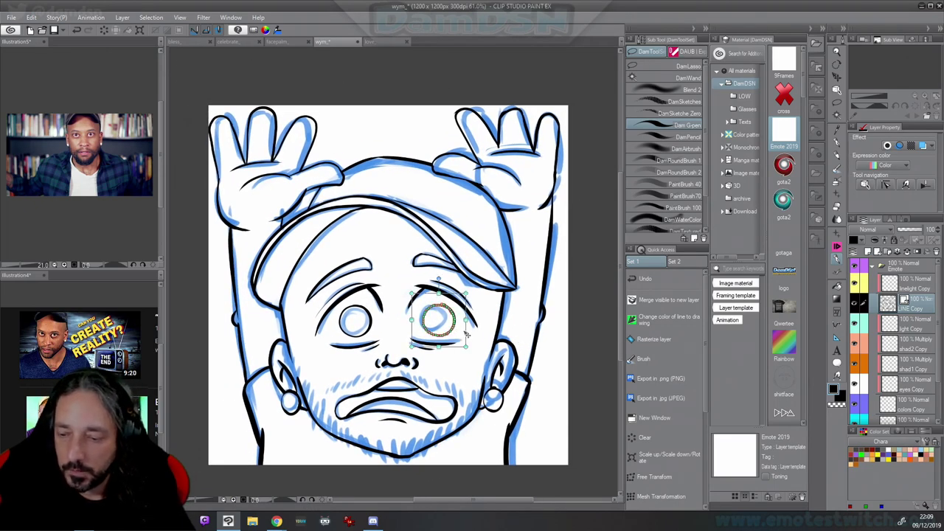
pyautogui.moveTo(466, 335); pyautogui.dragTo(465, 335)
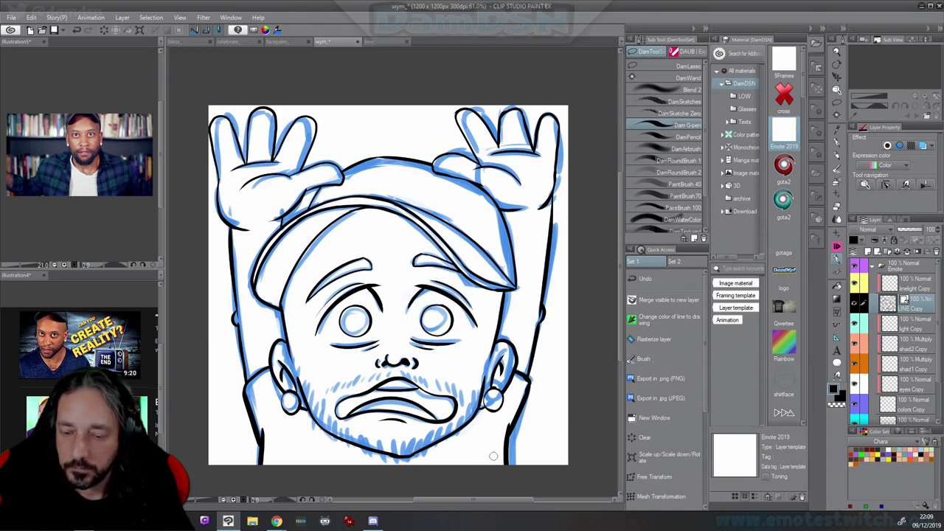
# Hide the blue sketch and the white background layers below the Emote folder
pyautogui.click(876, 267)
pyautogui.moveTo(854, 305); pyautogui.dragTo(856, 283)
pyautogui.click(875, 266)
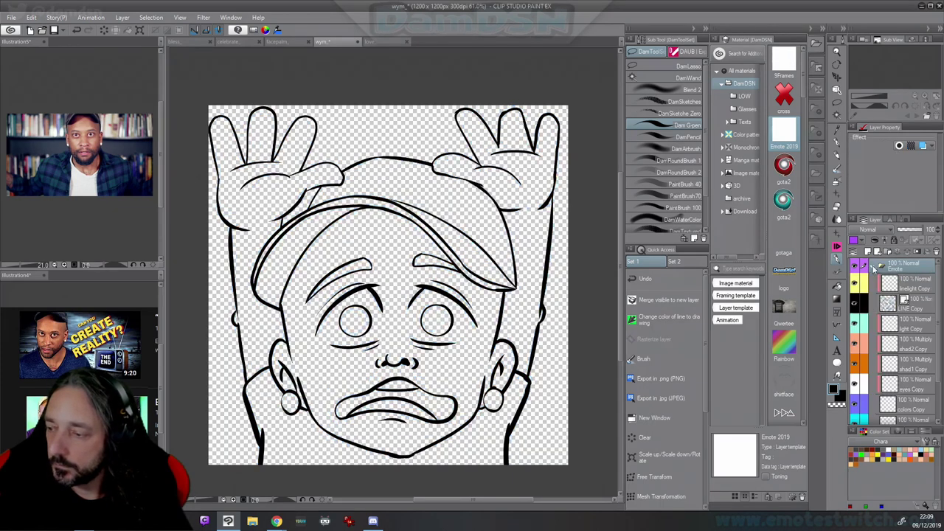
# Fill the face, ears, arms and hands with a medium brown skin tone on the colors Copy layer
pyautogui.click(896, 405)
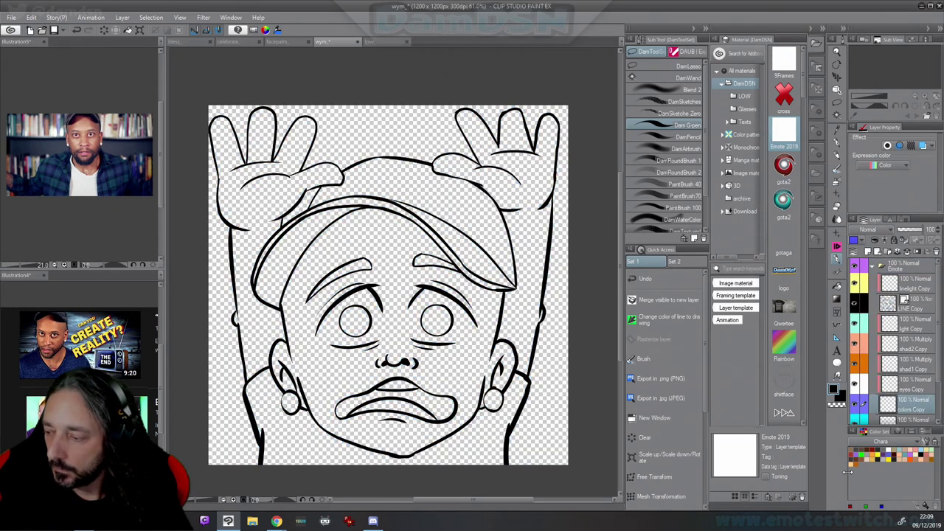
pyautogui.click(851, 449)
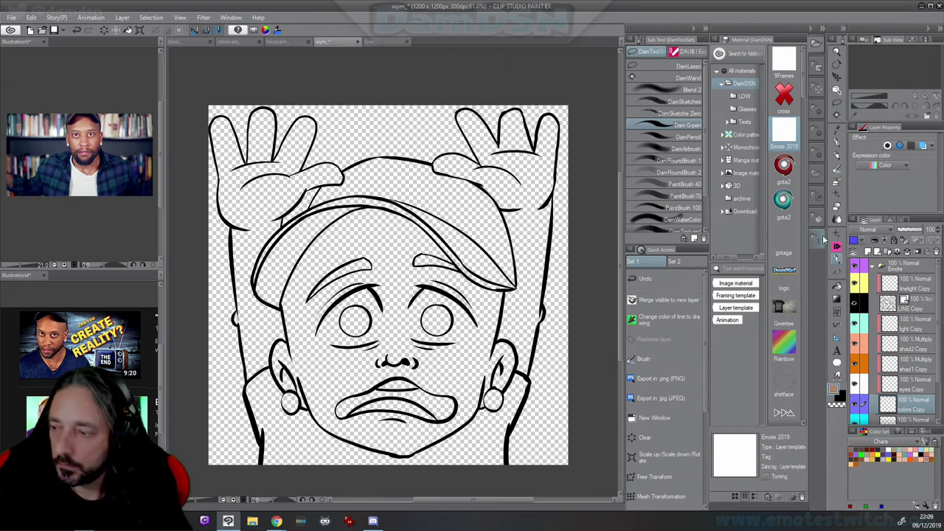
pyautogui.click(837, 285)
pyautogui.click(489, 297)
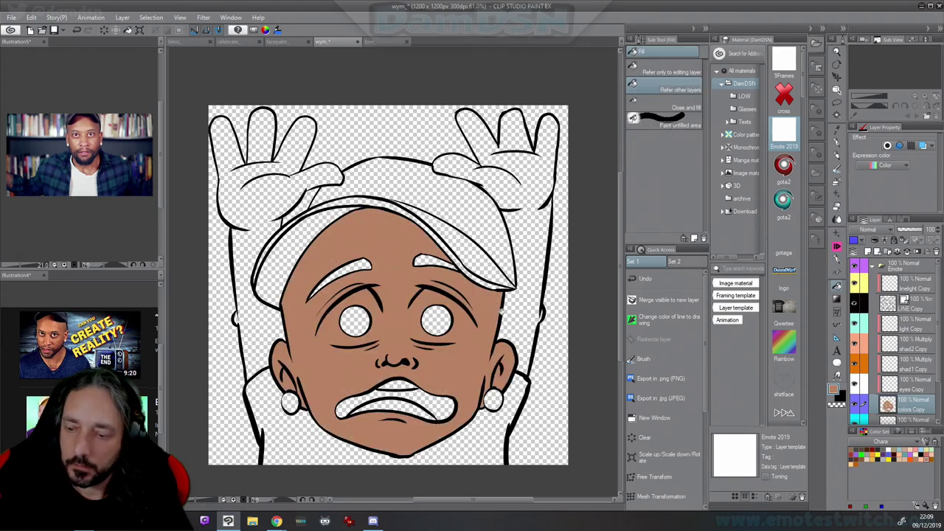
pyautogui.click(521, 297)
pyautogui.click(263, 219)
pyautogui.click(263, 139)
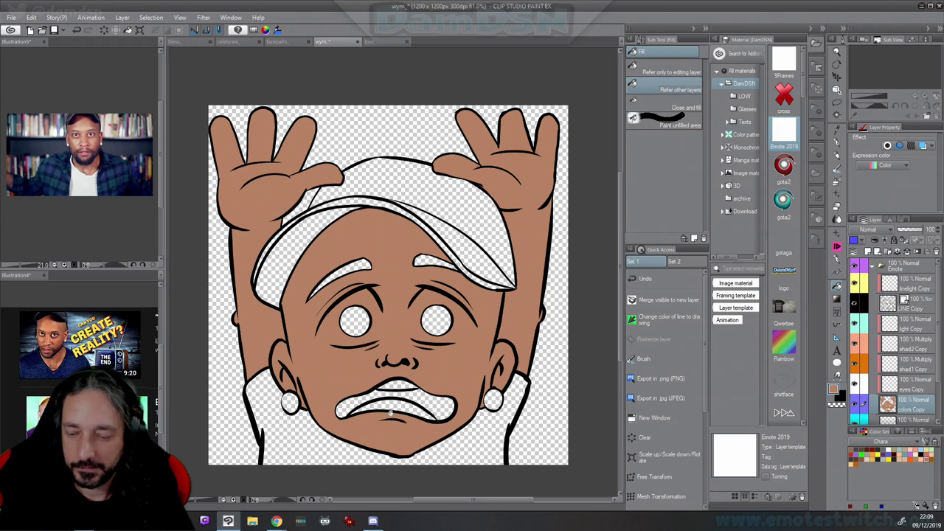
# Ink the black neckline below the jaw on the LINE Copy layer and fill the neck with the skin tone on colors Copy
pyautogui.click(914, 302)
pyautogui.click(838, 145)
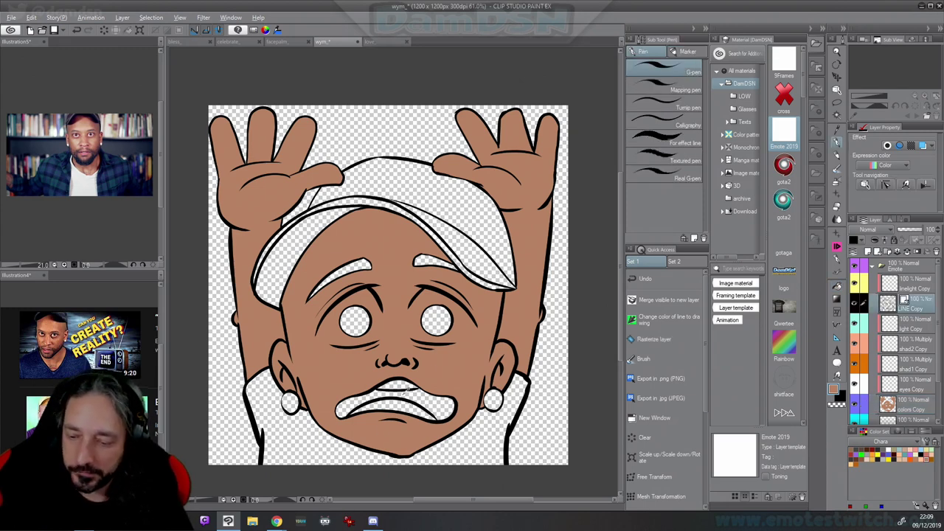
pyautogui.moveTo(339, 441); pyautogui.dragTo(442, 444)
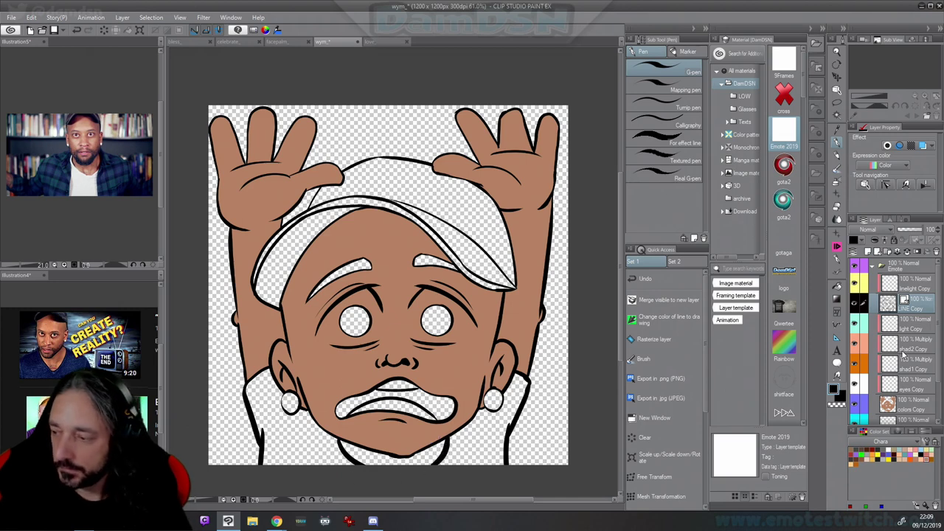
pyautogui.click(899, 403)
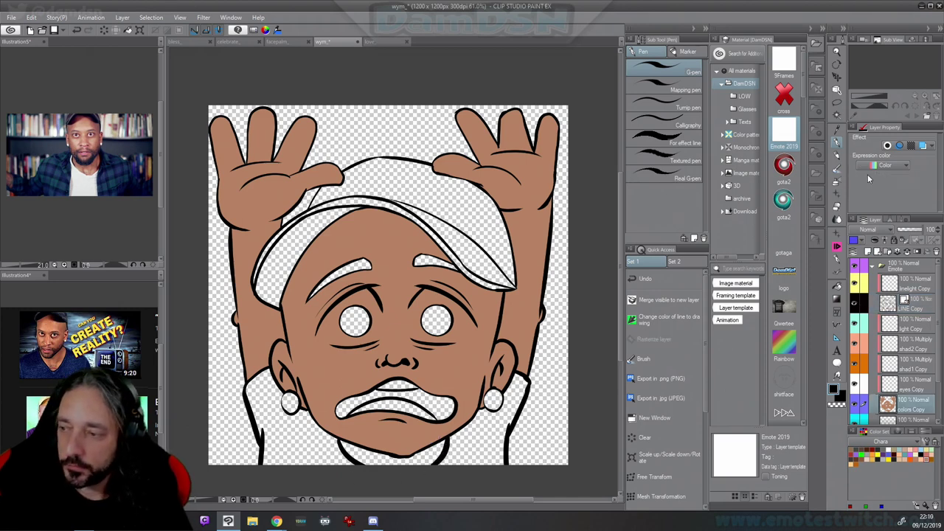
pyautogui.click(838, 285)
pyautogui.click(426, 454)
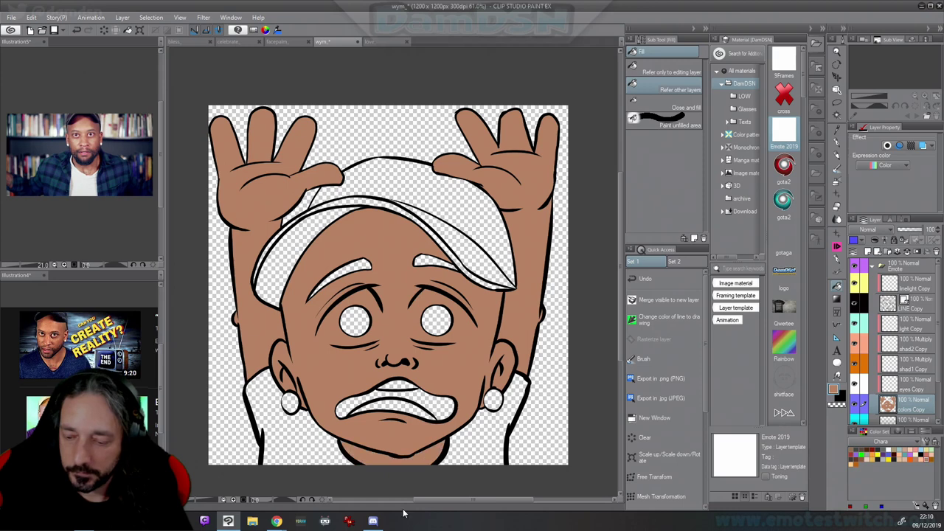
# Fill the shirt on both sides of the neck with a near-black grey
pyautogui.press('c')
pyautogui.click(295, 431)
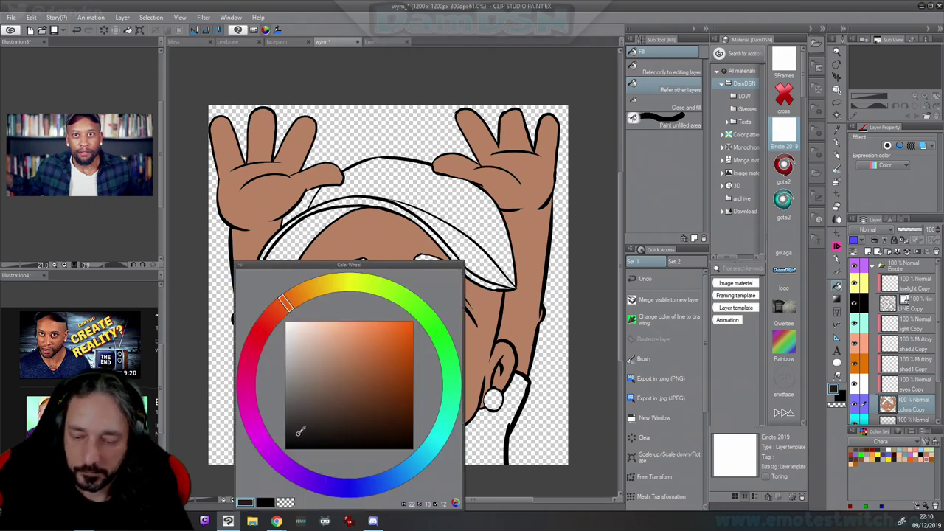
pyautogui.click(317, 443)
pyautogui.click(484, 449)
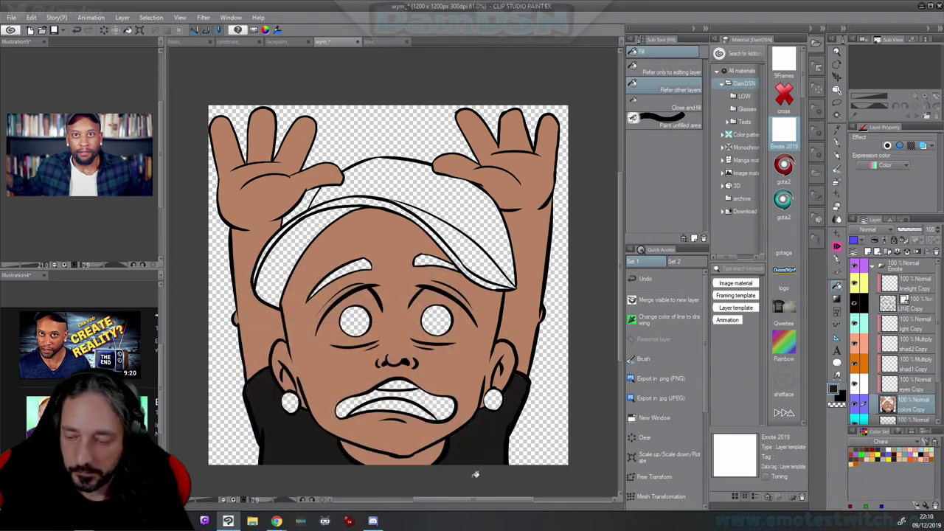
# Fill the round earrings on both ears with off-white
pyautogui.hotkey('shift', 'c')
pyautogui.moveTo(250, 342); pyautogui.dragTo(239, 319)
pyautogui.hotkey('shift', 'c')
pyautogui.click(289, 403)
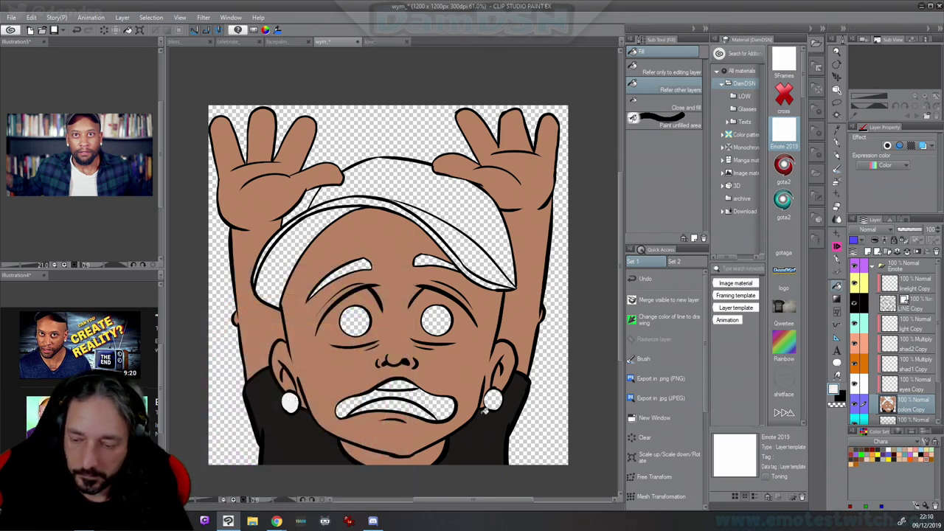
# Fill the upper teeth with white
pyautogui.hotkey('shift', 'c')
pyautogui.moveTo(338, 323); pyautogui.dragTo(329, 321)
pyautogui.hotkey('shift', 'c')
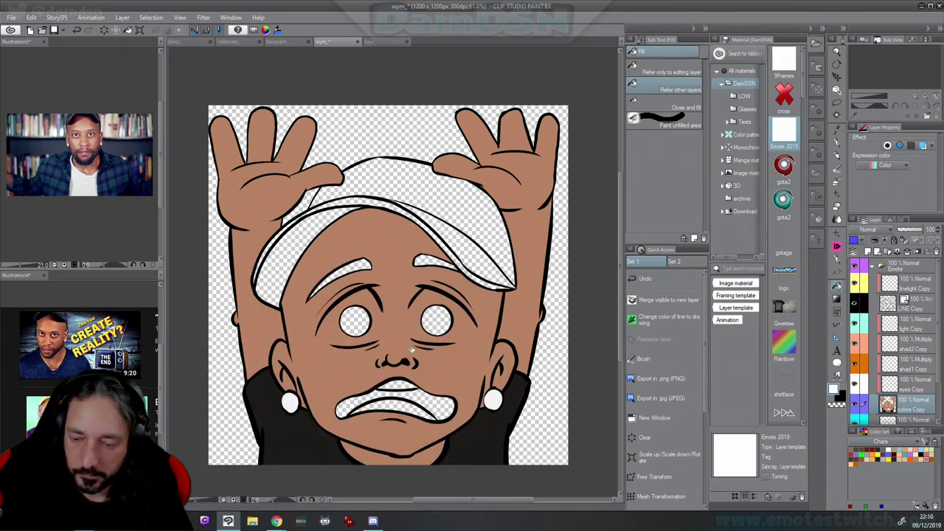
pyautogui.click(398, 384)
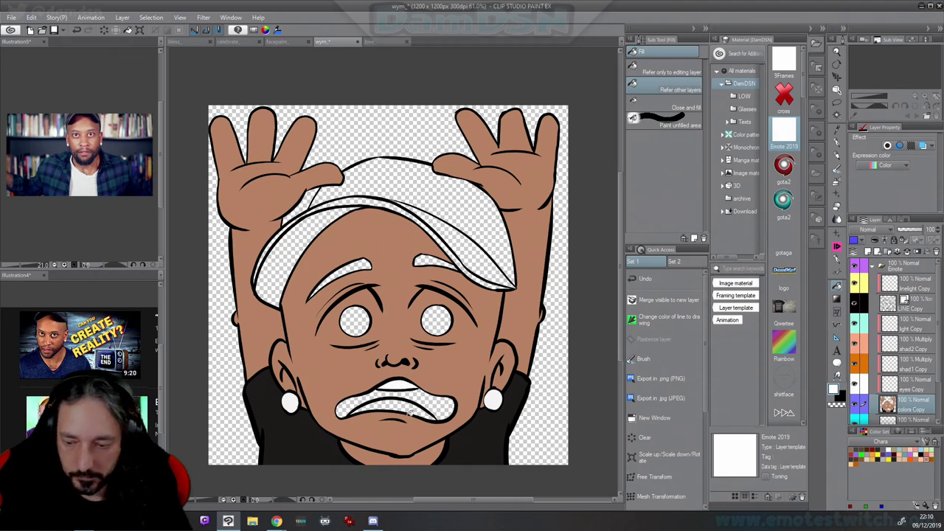
# Pick a light pink and fill the tongue with it
pyautogui.hotkey('shift', 'c')
pyautogui.click(418, 336)
pyautogui.click(307, 342)
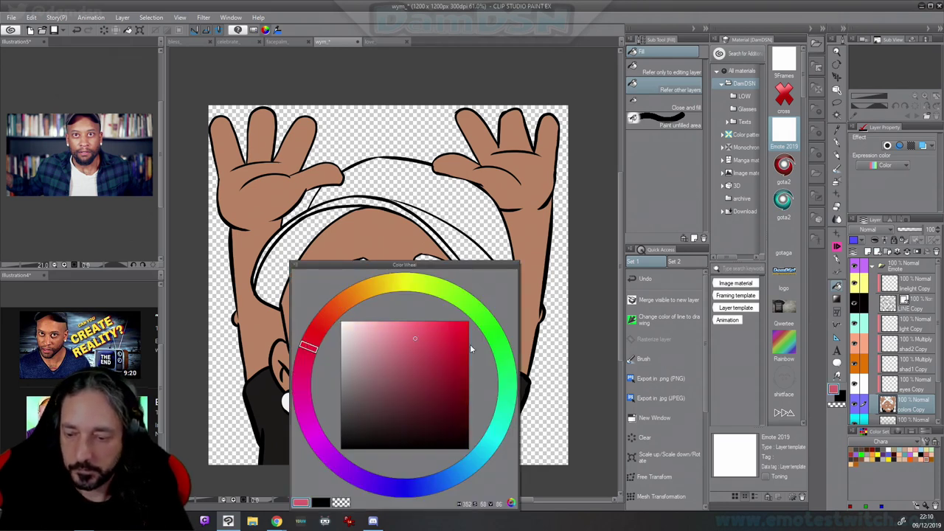
pyautogui.click(412, 331)
pyautogui.hotkey('shift', 'c')
pyautogui.click(436, 420)
# Fill the inside of the mouth around the tongue with dark red
pyautogui.hotkey('shift', 'c')
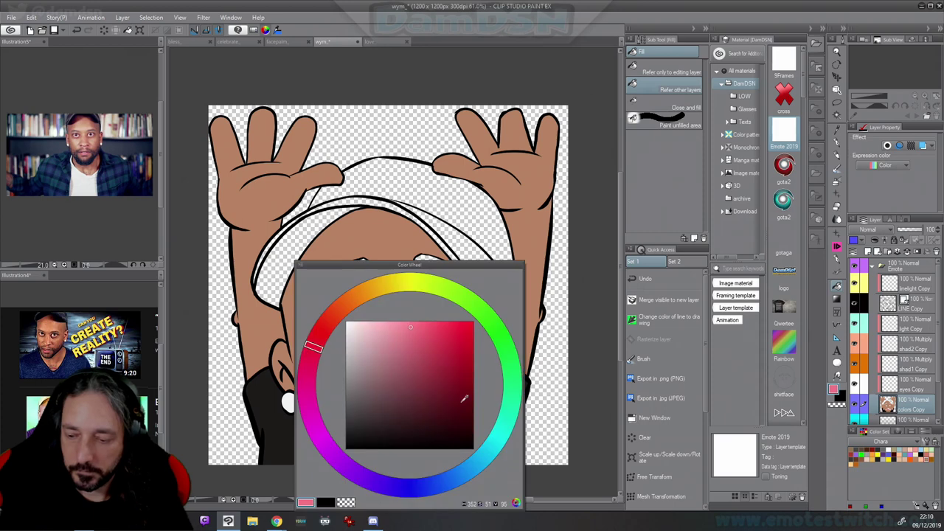
pyautogui.click(465, 398)
pyautogui.click(440, 408)
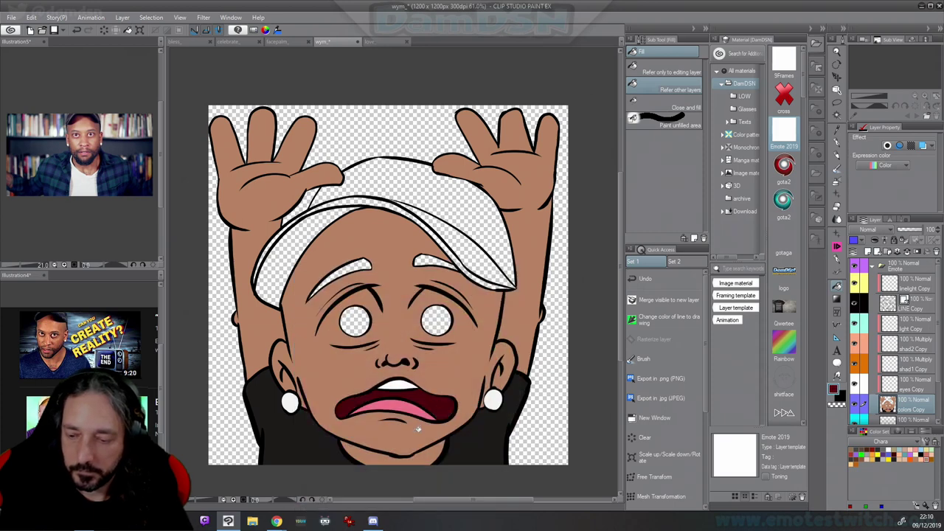
# Pick a dark reddish brown and fill both irises with it
pyautogui.hotkey('shift', 'c')
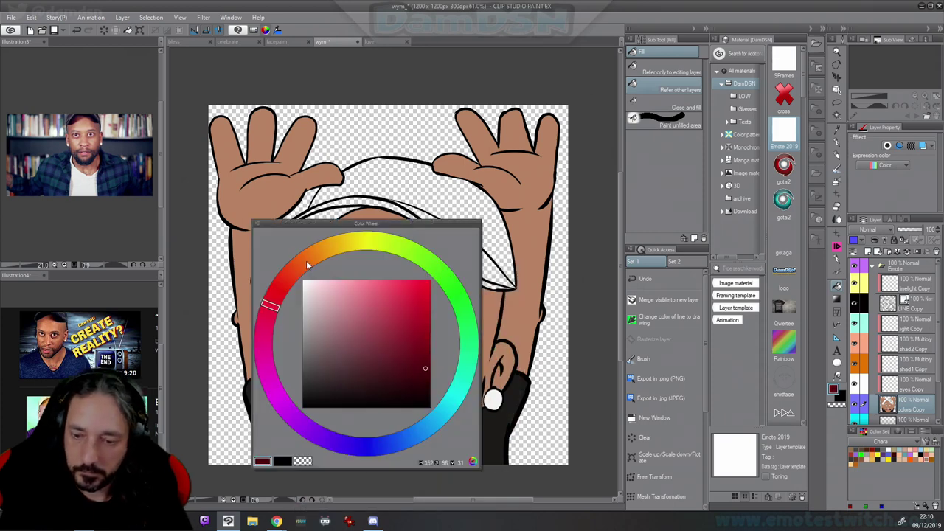
pyautogui.click(306, 261)
pyautogui.click(386, 363)
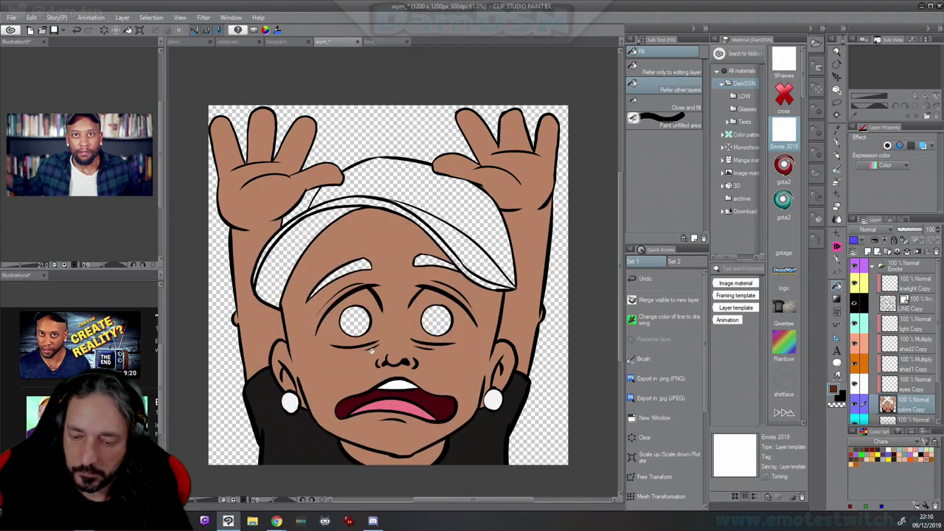
pyautogui.click(356, 321)
pyautogui.click(438, 320)
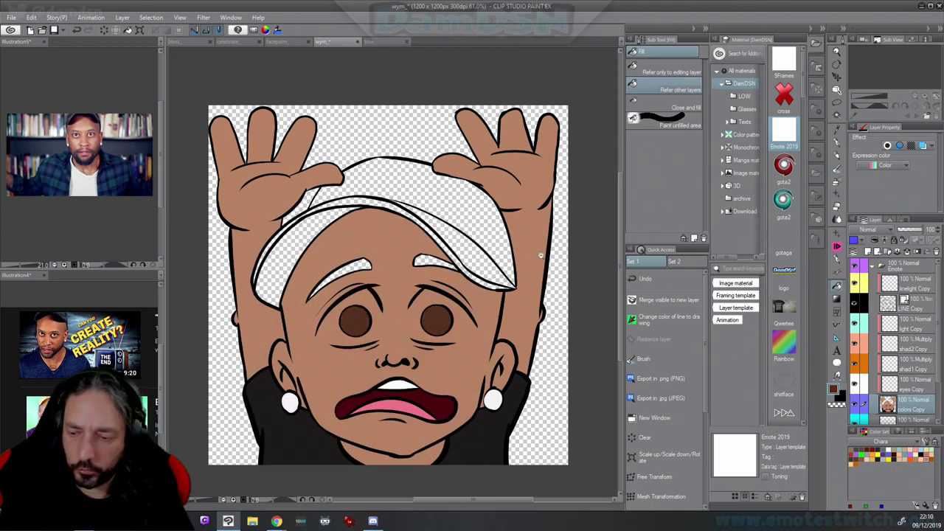
# Fill both eyebrows with a very dark, desaturated brown
pyautogui.scroll(5, 540, 256)
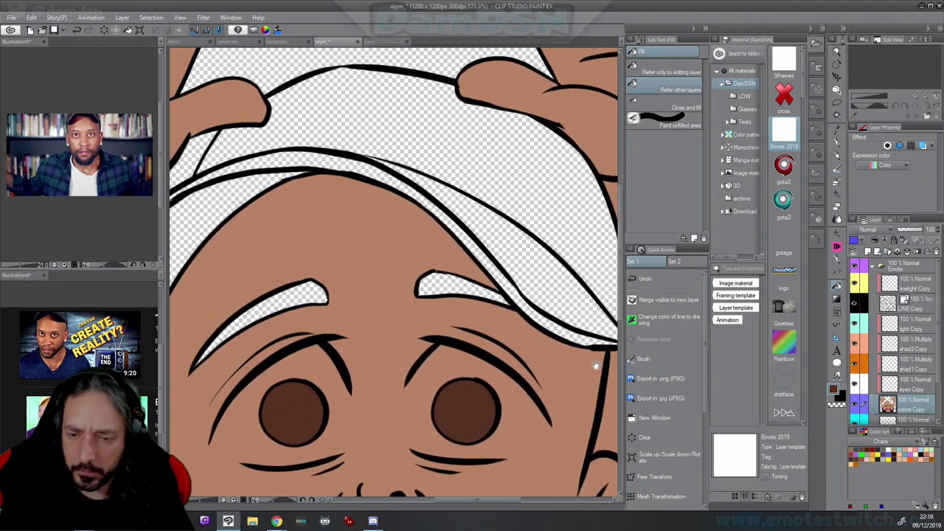
pyautogui.scroll(-3, 595, 365)
pyautogui.moveTo(441, 347); pyautogui.dragTo(400, 344)
pyautogui.press('c')
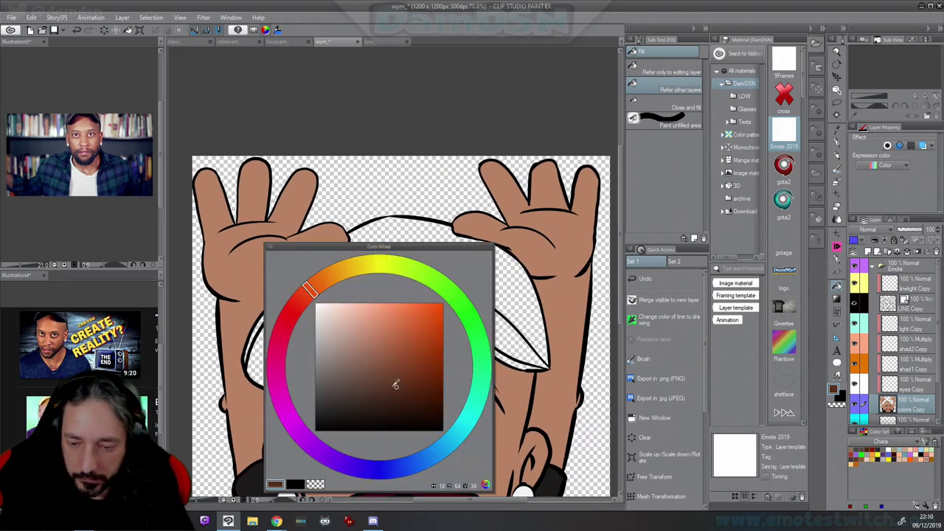
pyautogui.click(350, 404)
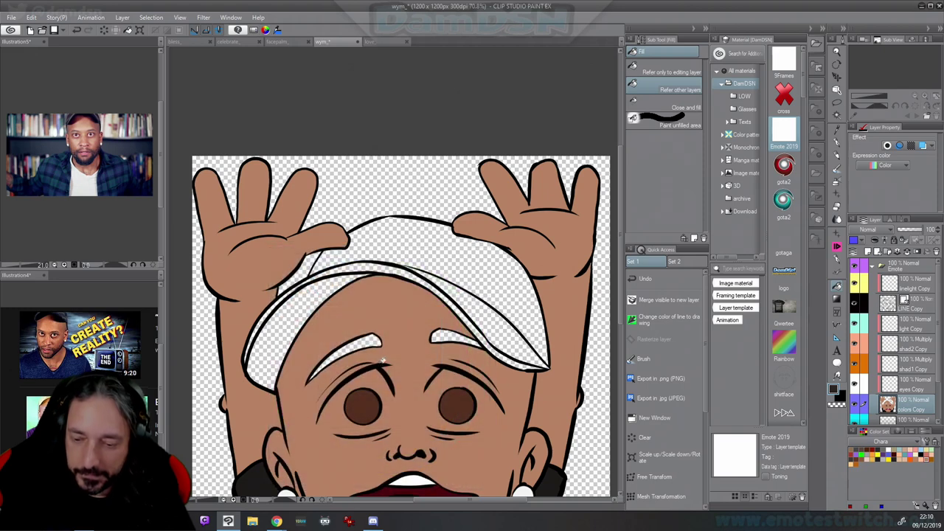
pyautogui.click(361, 342)
pyautogui.click(454, 336)
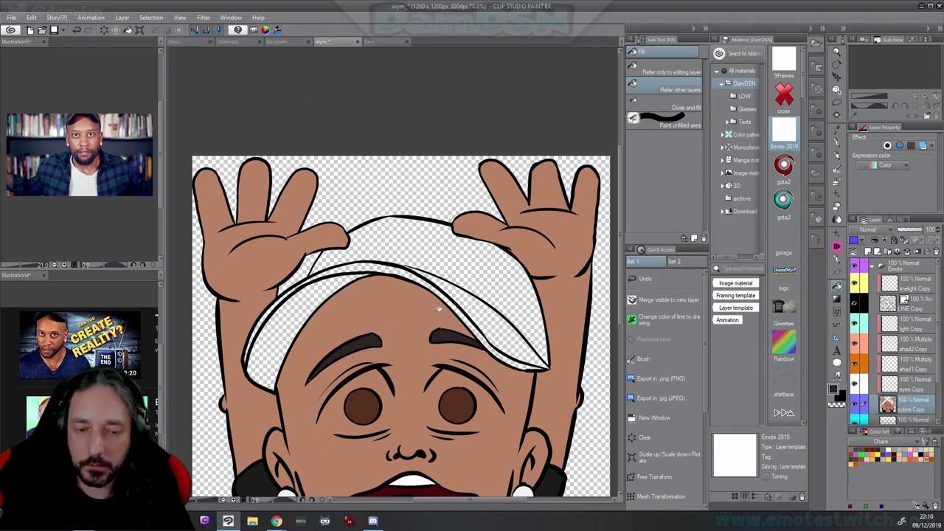
# Fill the crown of the cap with a near-black blue-grey
pyautogui.press('F7')
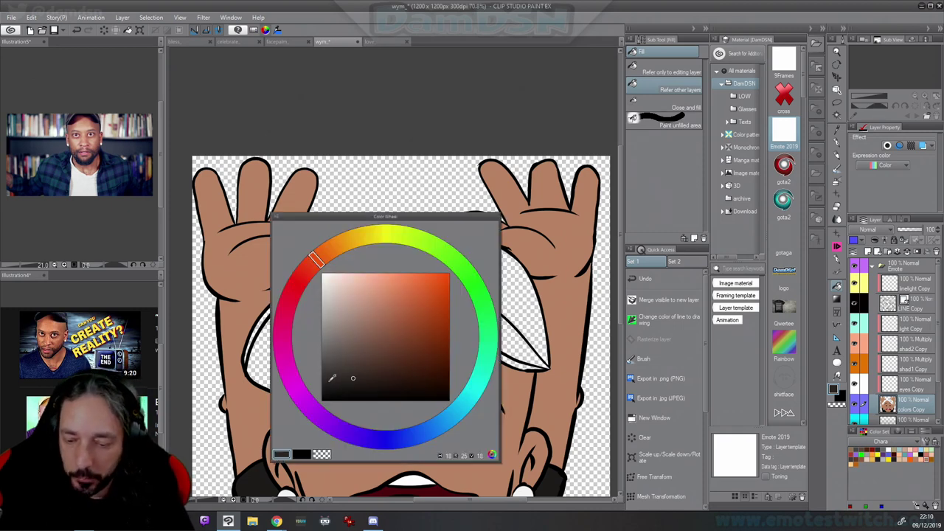
pyautogui.click(420, 434)
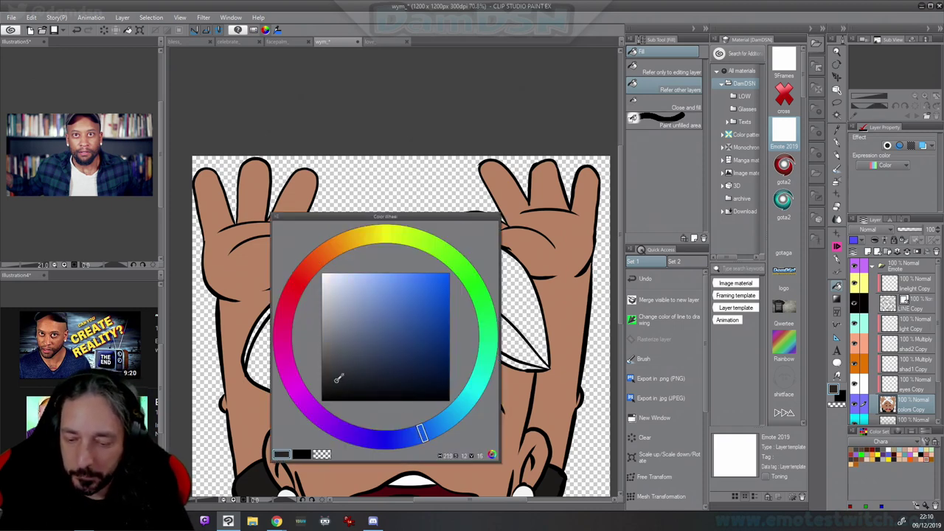
pyautogui.click(337, 381)
pyautogui.click(449, 249)
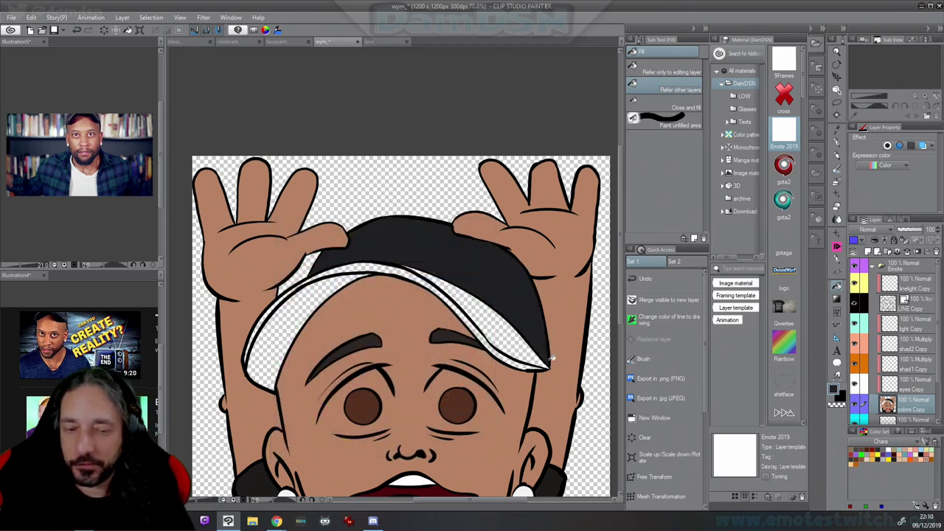
# Fill the underside of the cap's brim with a darker near-black and its top surface with a medium blue-grey
pyautogui.press('c')
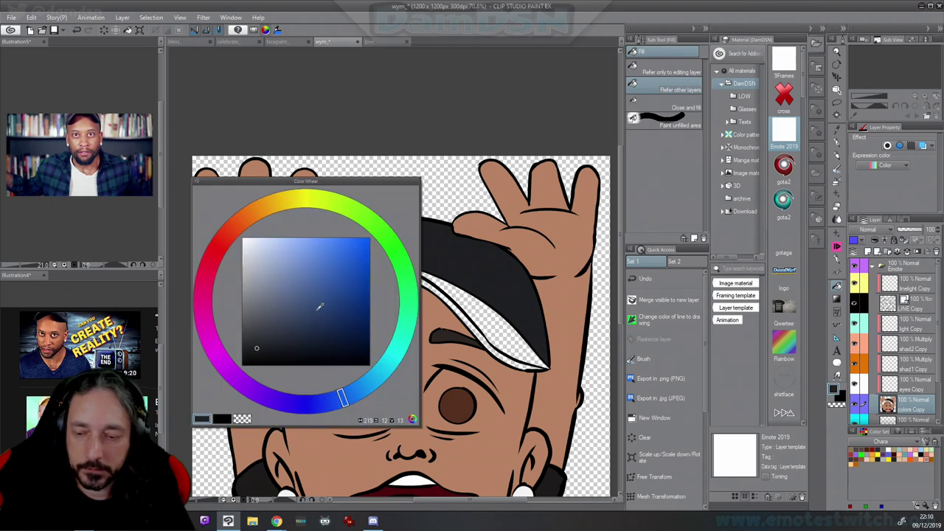
pyautogui.click(260, 352)
pyautogui.click(289, 318)
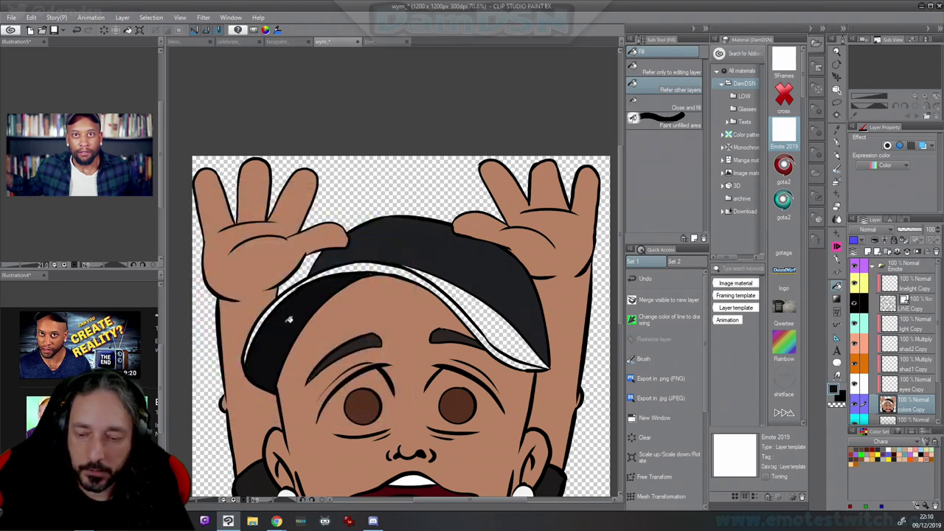
pyautogui.rightClick(411, 303)
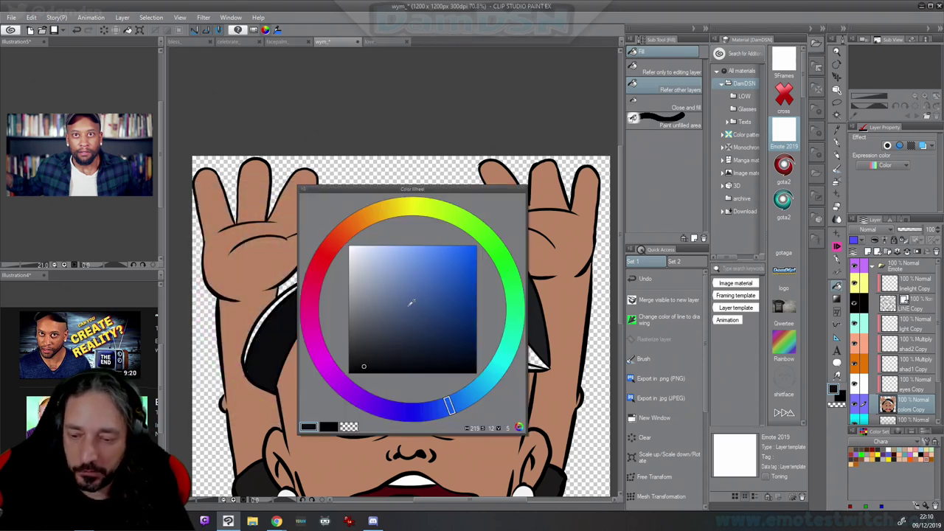
pyautogui.click(360, 322)
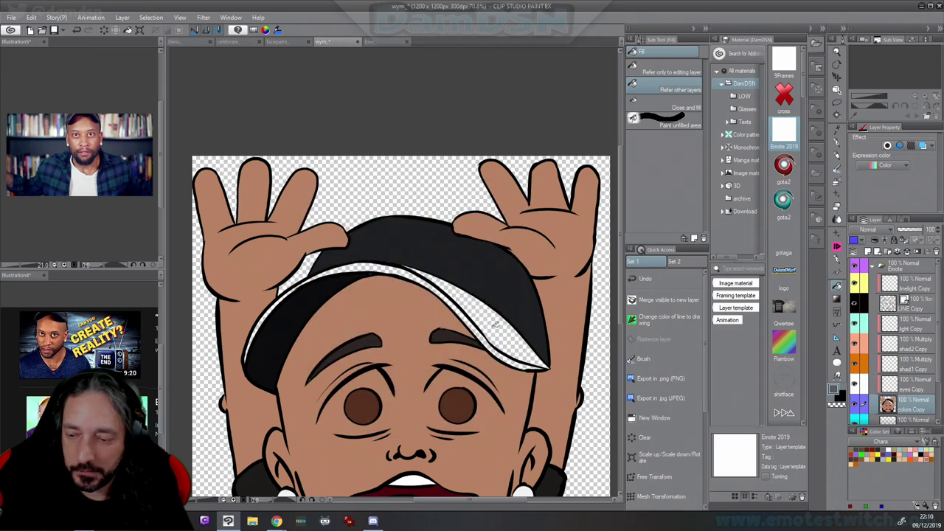
pyautogui.click(530, 354)
# Fill the thin edge band of the cap's brim with a neutral light grey
pyautogui.rightClick(417, 291)
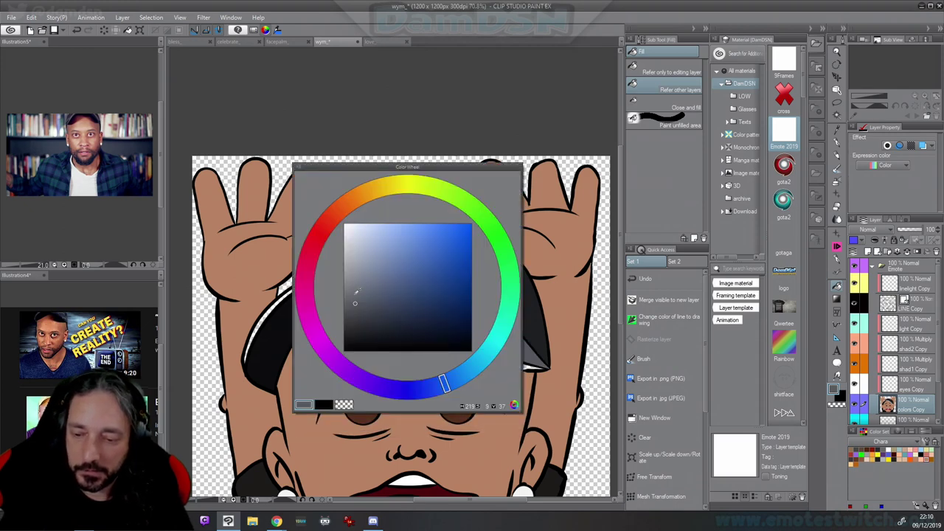
pyautogui.moveTo(355, 294); pyautogui.dragTo(350, 232)
pyautogui.rightClick(354, 239)
pyautogui.click(369, 269)
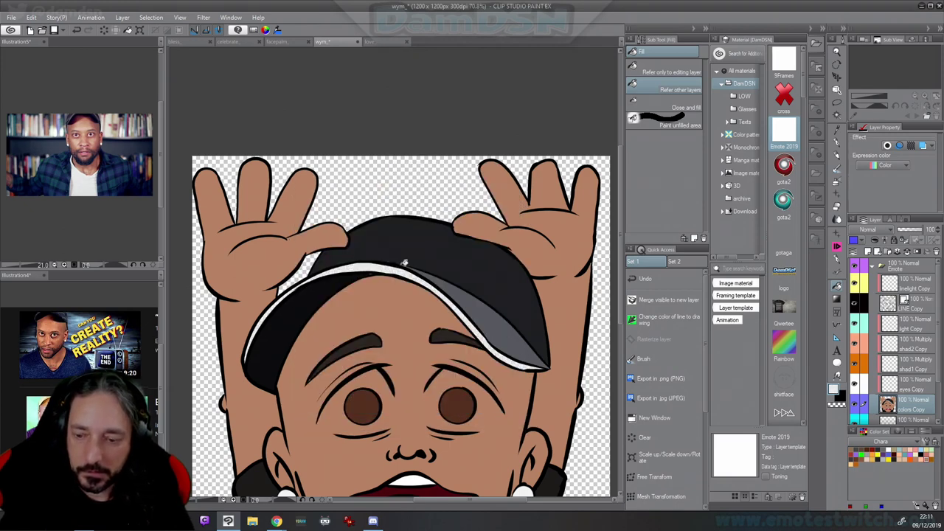
pyautogui.rightClick(491, 316)
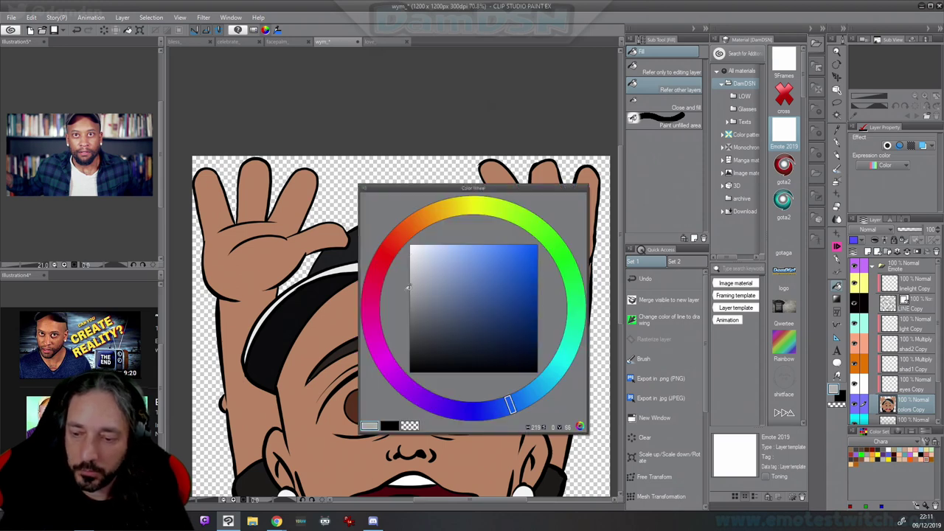
pyautogui.click(408, 288)
pyautogui.click(381, 264)
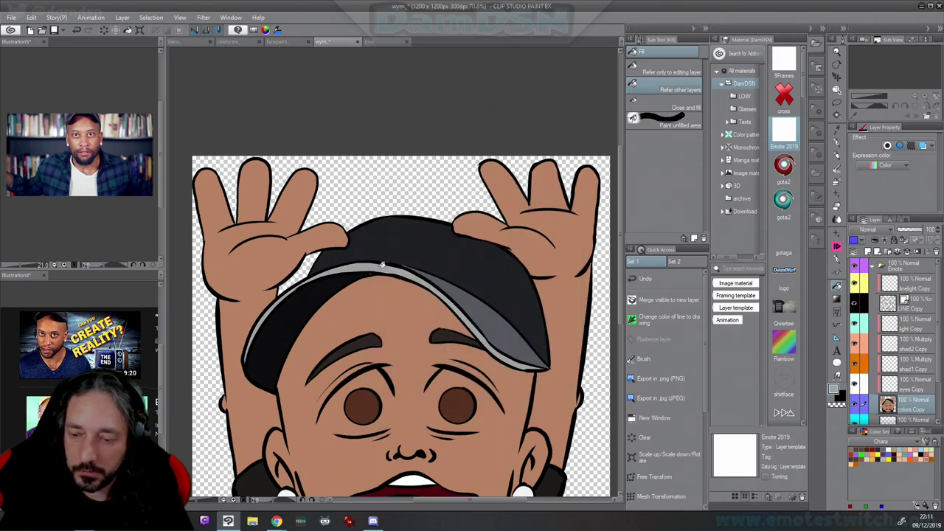
# Touch up the unfilled slivers along the brim's lines with the G-pen in the adjoining dark cap colours
pyautogui.click(837, 146)
pyautogui.scroll(6, 448, 273)
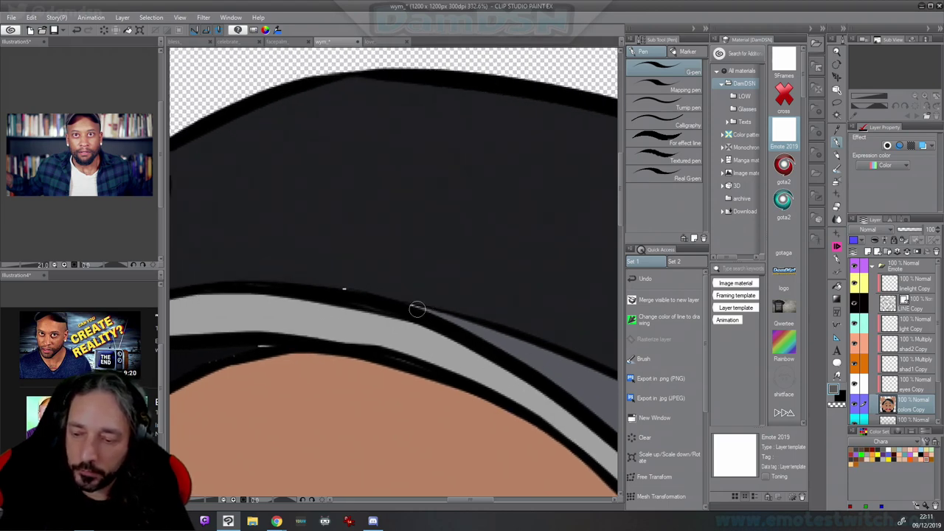
pyautogui.hotkey('ctrl', 'z')
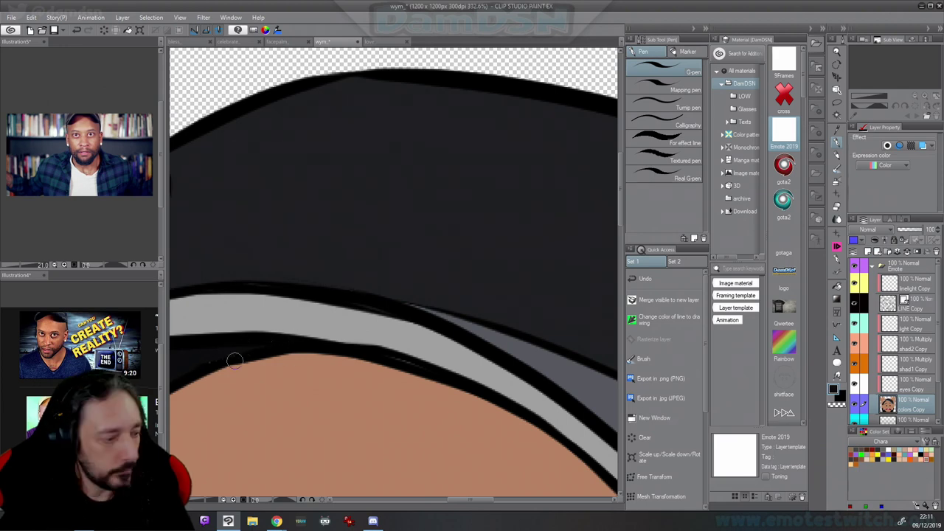
pyautogui.scroll(-4, 235, 360)
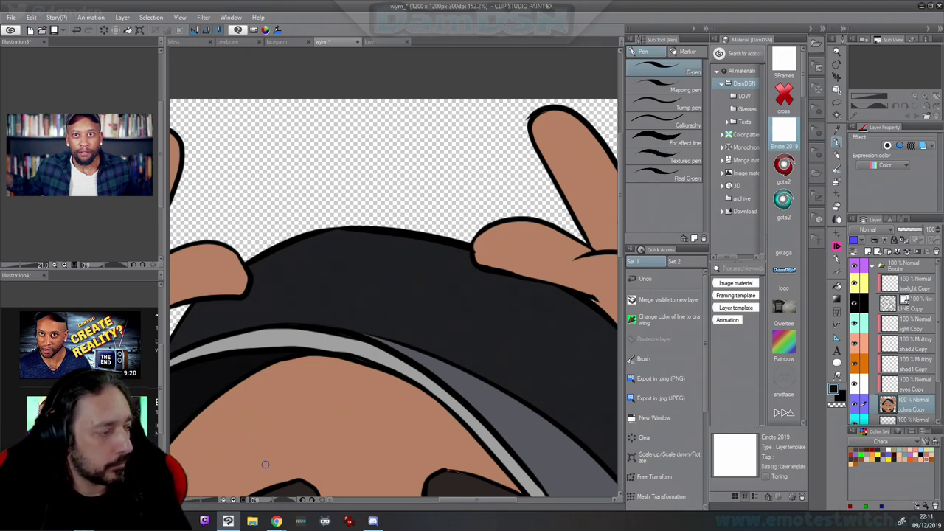
pyautogui.scroll(-5, 422, 344)
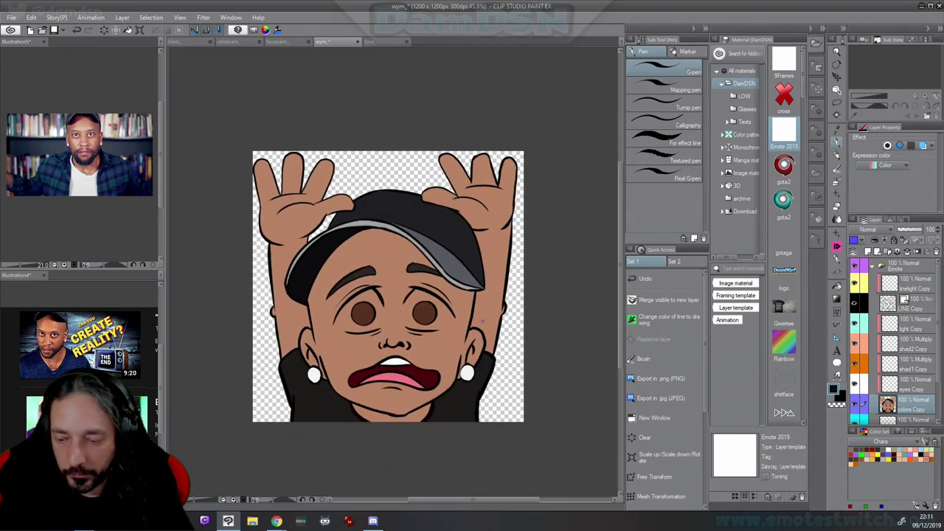
# Paint the area around the iris of the eye on the drawing's left side white with the G-pen
pyautogui.scroll(6, 385, 311)
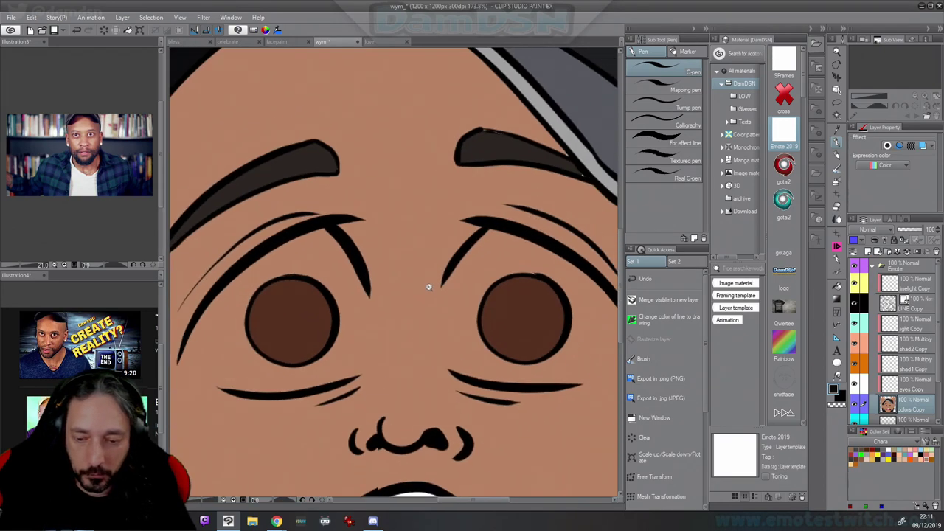
pyautogui.scroll(-1, 430, 284)
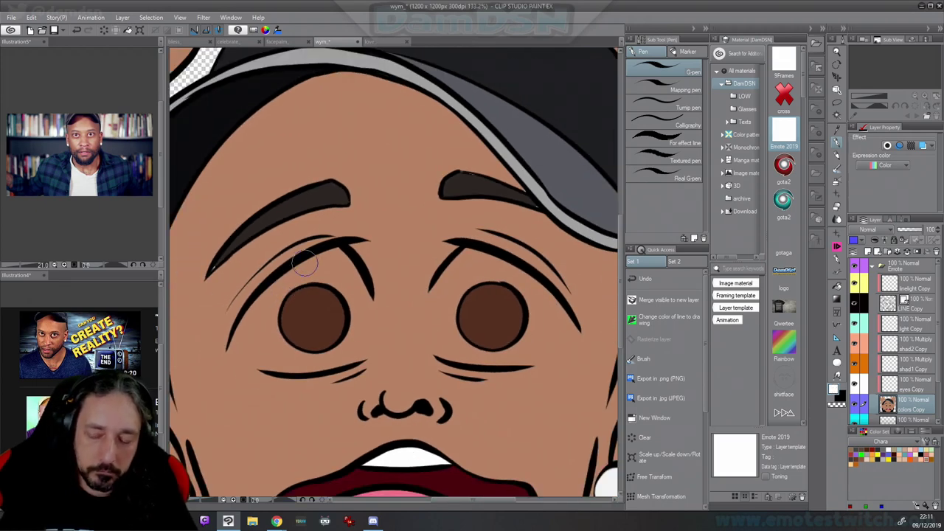
pyautogui.moveTo(326, 253)
pyautogui.mouseDown()
pyautogui.moveTo(262, 301)
pyautogui.moveTo(269, 287)
pyautogui.moveTo(265, 343)
pyautogui.mouseUp()
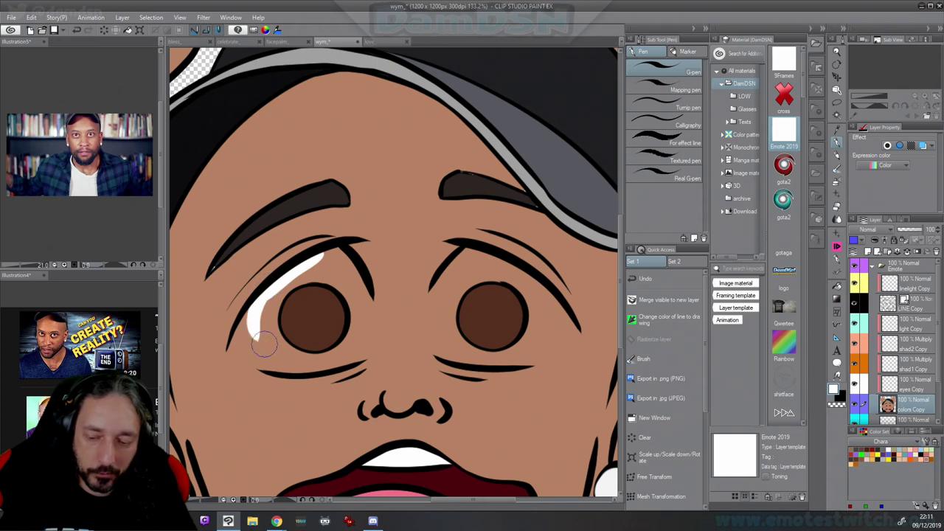
pyautogui.moveTo(255, 301)
pyautogui.mouseDown()
pyautogui.moveTo(271, 358)
pyautogui.moveTo(293, 360)
pyautogui.mouseUp()
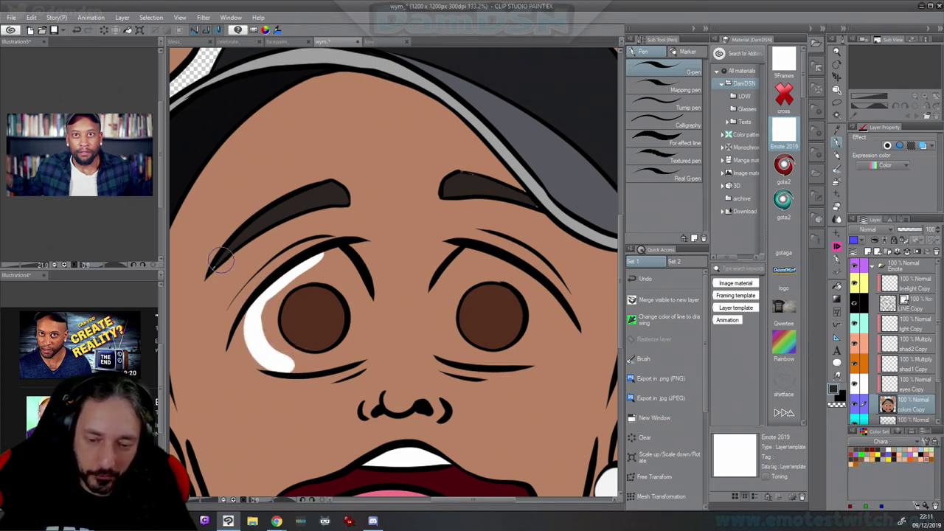
pyautogui.moveTo(266, 341)
pyautogui.mouseDown()
pyautogui.moveTo(274, 291)
pyautogui.moveTo(266, 341)
pyautogui.moveTo(285, 285)
pyautogui.moveTo(295, 288)
pyautogui.moveTo(268, 311)
pyautogui.moveTo(321, 270)
pyautogui.moveTo(319, 287)
pyautogui.moveTo(296, 284)
pyautogui.moveTo(339, 284)
pyautogui.moveTo(317, 277)
pyautogui.moveTo(363, 309)
pyautogui.moveTo(335, 283)
pyautogui.moveTo(343, 331)
pyautogui.moveTo(355, 266)
pyautogui.moveTo(354, 279)
pyautogui.moveTo(340, 255)
pyautogui.moveTo(352, 318)
pyautogui.moveTo(348, 267)
pyautogui.moveTo(363, 325)
pyautogui.moveTo(306, 370)
pyautogui.moveTo(360, 301)
pyautogui.moveTo(367, 311)
pyautogui.moveTo(316, 373)
pyautogui.moveTo(352, 358)
pyautogui.moveTo(278, 364)
pyautogui.moveTo(365, 353)
pyautogui.moveTo(362, 341)
pyautogui.moveTo(277, 362)
pyautogui.moveTo(329, 364)
pyautogui.moveTo(362, 336)
pyautogui.moveTo(296, 353)
pyautogui.moveTo(276, 327)
pyautogui.moveTo(276, 336)
pyautogui.moveTo(326, 358)
pyautogui.moveTo(282, 342)
pyautogui.moveTo(323, 350)
pyautogui.moveTo(287, 344)
pyautogui.moveTo(309, 356)
pyautogui.moveTo(331, 350)
pyautogui.moveTo(285, 346)
pyautogui.moveTo(333, 353)
pyautogui.moveTo(351, 321)
pyautogui.moveTo(340, 349)
pyautogui.moveTo(328, 354)
pyautogui.moveTo(353, 315)
pyautogui.moveTo(345, 297)
pyautogui.moveTo(356, 304)
pyautogui.moveTo(337, 356)
pyautogui.moveTo(327, 308)
pyautogui.moveTo(331, 255)
pyautogui.mouseUp()
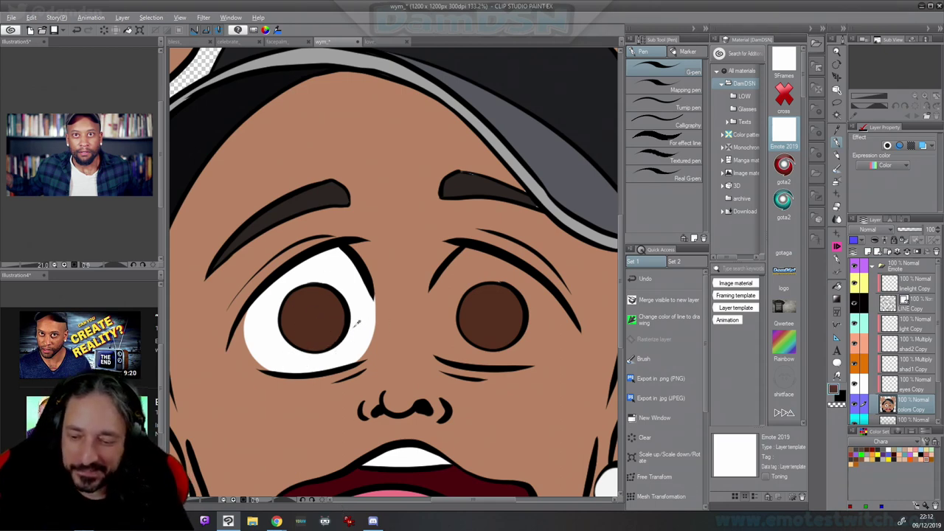
# Paint the area around the other iris white, keeping it within the eyelid lines
pyautogui.moveTo(470, 248)
pyautogui.mouseDown()
pyautogui.moveTo(436, 319)
pyautogui.moveTo(458, 351)
pyautogui.mouseUp()
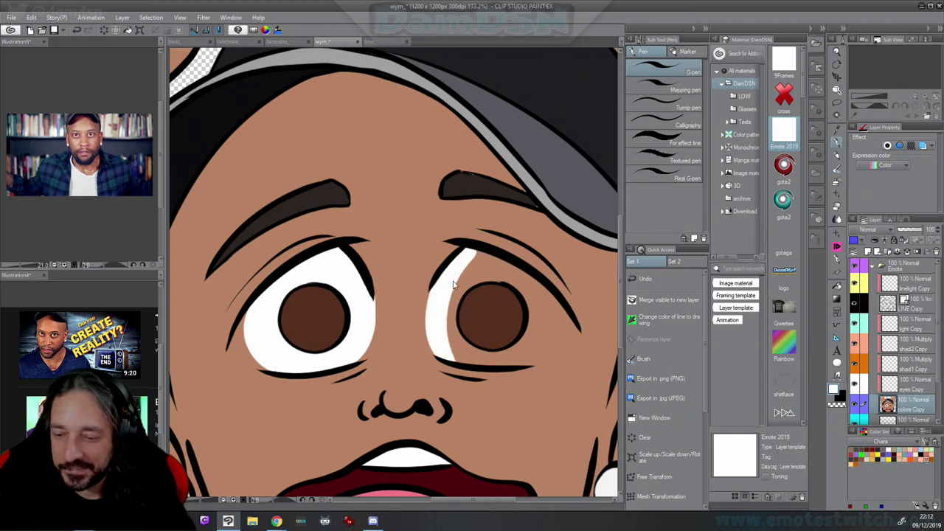
pyautogui.hotkey('ctrl', 'z')
pyautogui.moveTo(463, 251)
pyautogui.mouseDown()
pyautogui.moveTo(440, 311)
pyautogui.moveTo(448, 340)
pyautogui.mouseUp()
pyautogui.hotkey('ctrl', 'z')
pyautogui.moveTo(453, 266)
pyautogui.mouseDown()
pyautogui.moveTo(467, 345)
pyautogui.moveTo(437, 318)
pyautogui.moveTo(480, 356)
pyautogui.moveTo(452, 354)
pyautogui.moveTo(440, 336)
pyautogui.moveTo(453, 356)
pyautogui.moveTo(473, 360)
pyautogui.moveTo(450, 327)
pyautogui.moveTo(465, 268)
pyautogui.moveTo(450, 329)
pyautogui.moveTo(466, 275)
pyautogui.moveTo(505, 278)
pyautogui.moveTo(461, 288)
pyautogui.moveTo(494, 273)
pyautogui.moveTo(533, 302)
pyautogui.moveTo(520, 310)
pyautogui.moveTo(519, 282)
pyautogui.moveTo(534, 333)
pyautogui.moveTo(503, 330)
pyautogui.moveTo(537, 305)
pyautogui.moveTo(523, 344)
pyautogui.moveTo(476, 336)
pyautogui.moveTo(485, 346)
pyautogui.moveTo(454, 331)
pyautogui.moveTo(468, 347)
pyautogui.moveTo(537, 328)
pyautogui.moveTo(463, 354)
pyautogui.moveTo(474, 359)
pyautogui.moveTo(531, 327)
pyautogui.moveTo(505, 362)
pyautogui.moveTo(553, 321)
pyautogui.moveTo(525, 271)
pyautogui.moveTo(555, 290)
pyautogui.moveTo(542, 310)
pyautogui.moveTo(525, 277)
pyautogui.moveTo(482, 258)
pyautogui.moveTo(461, 272)
pyautogui.moveTo(471, 255)
pyautogui.moveTo(458, 260)
pyautogui.moveTo(450, 275)
pyautogui.moveTo(461, 263)
pyautogui.moveTo(507, 292)
pyautogui.moveTo(466, 299)
pyautogui.moveTo(495, 292)
pyautogui.moveTo(475, 290)
pyautogui.moveTo(463, 323)
pyautogui.moveTo(470, 312)
pyautogui.moveTo(468, 331)
pyautogui.moveTo(485, 334)
pyautogui.moveTo(474, 336)
pyautogui.moveTo(500, 335)
pyautogui.moveTo(483, 340)
pyautogui.moveTo(507, 337)
pyautogui.moveTo(498, 271)
pyautogui.mouseUp()
pyautogui.hotkey('ctrl', 'z')
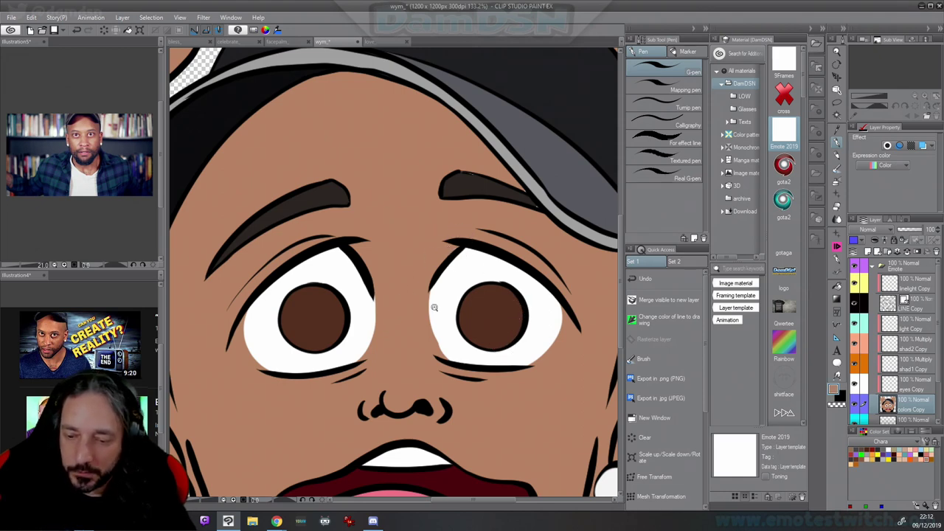
# Clean up the upper edge of the eyebrow beside the brim using the sampled eyebrow and skin colours
pyautogui.scroll(-2, 434, 308)
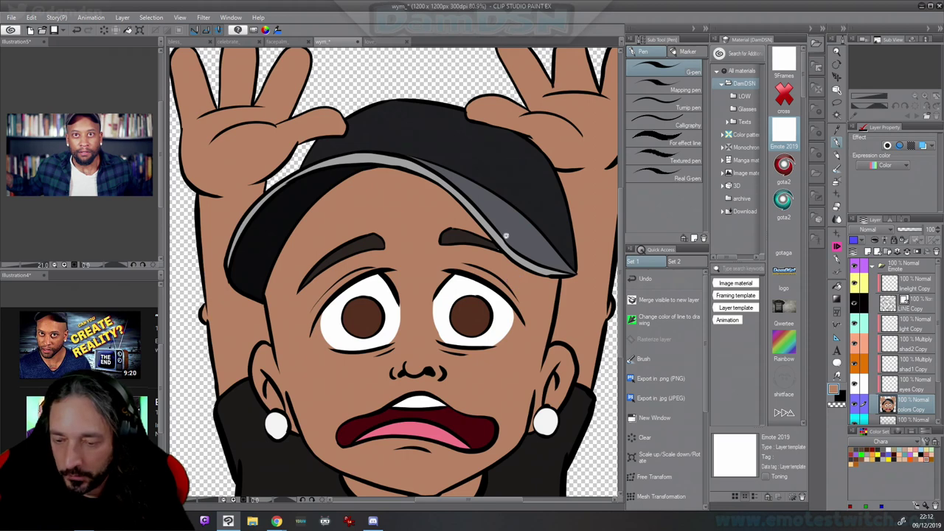
pyautogui.scroll(3, 506, 235)
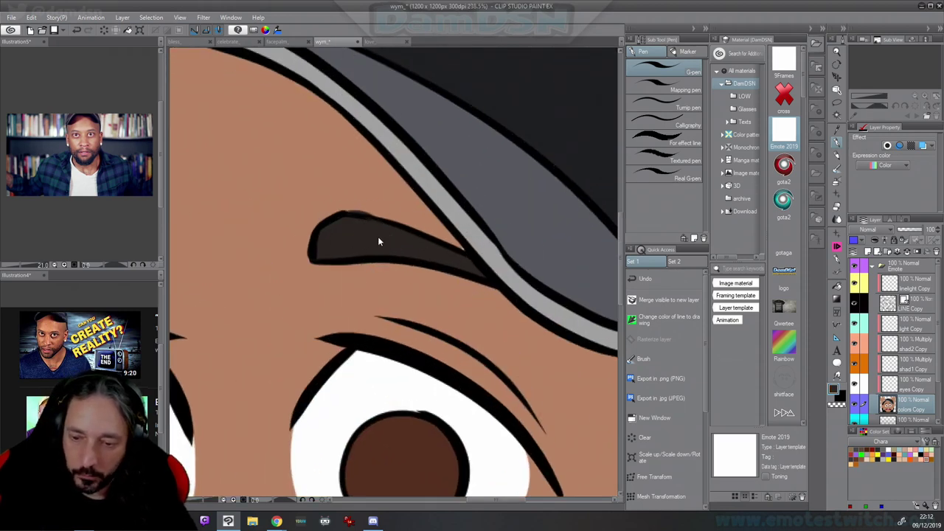
pyautogui.hotkey('ctrl', 'z')
pyautogui.keyDown('alt'); pyautogui.click(429, 222); pyautogui.keyUp('alt')
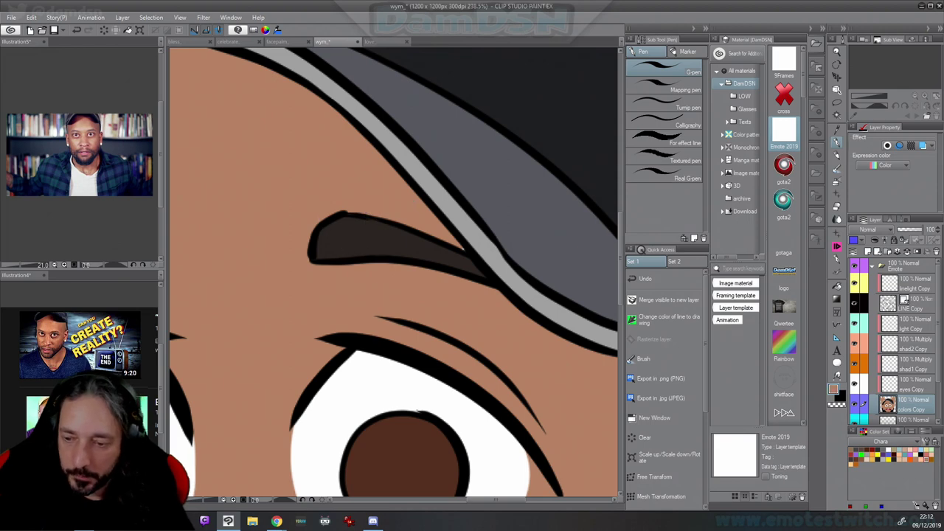
pyautogui.scroll(-6, 472, 365)
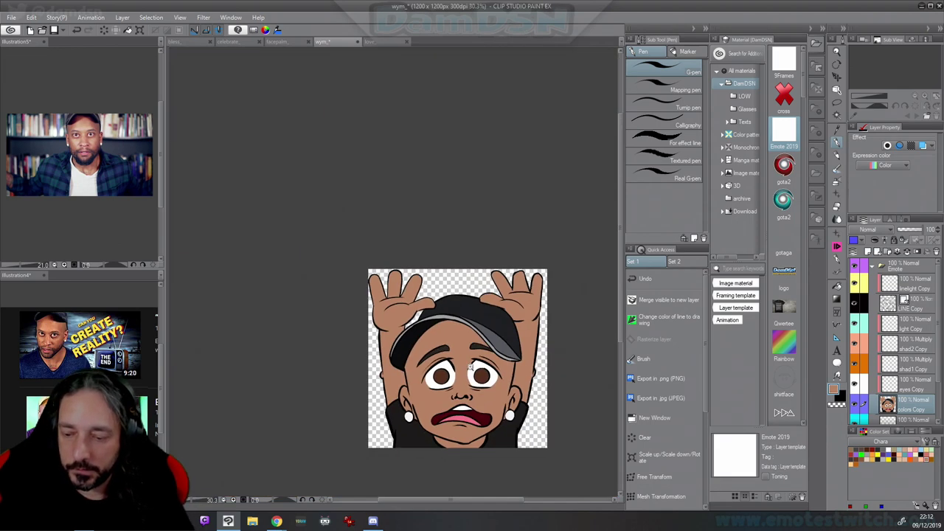
pyautogui.scroll(4, 530, 361)
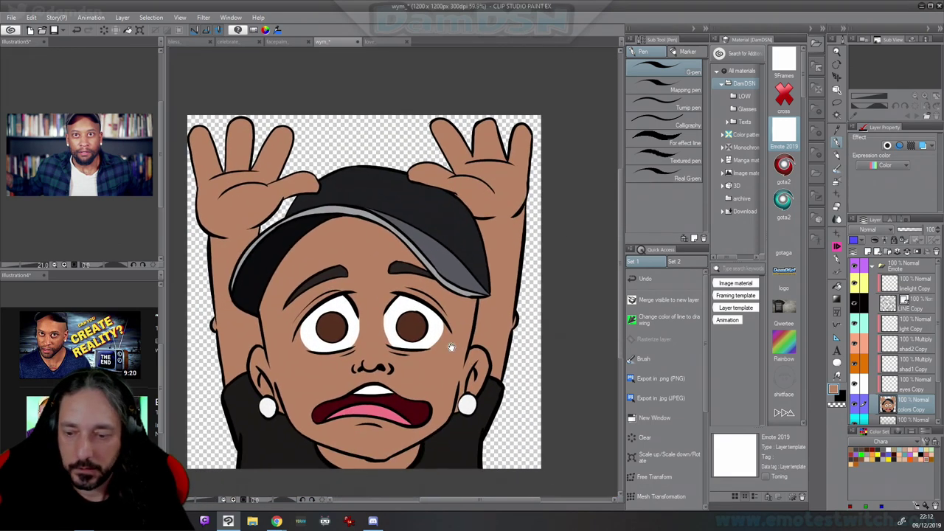
# Auto-select the skin areas on the colors Copy layer and make the shad1 Copy multiply layer active
pyautogui.click(837, 116)
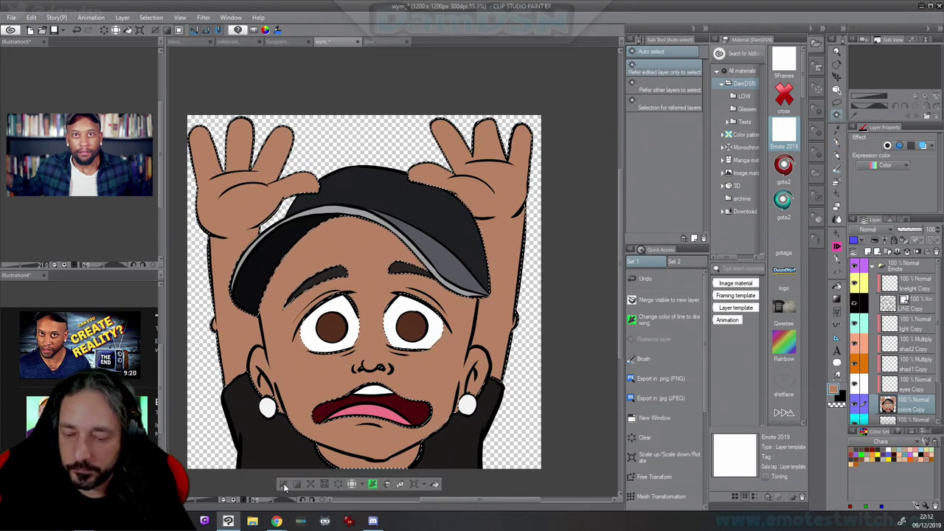
pyautogui.click(838, 144)
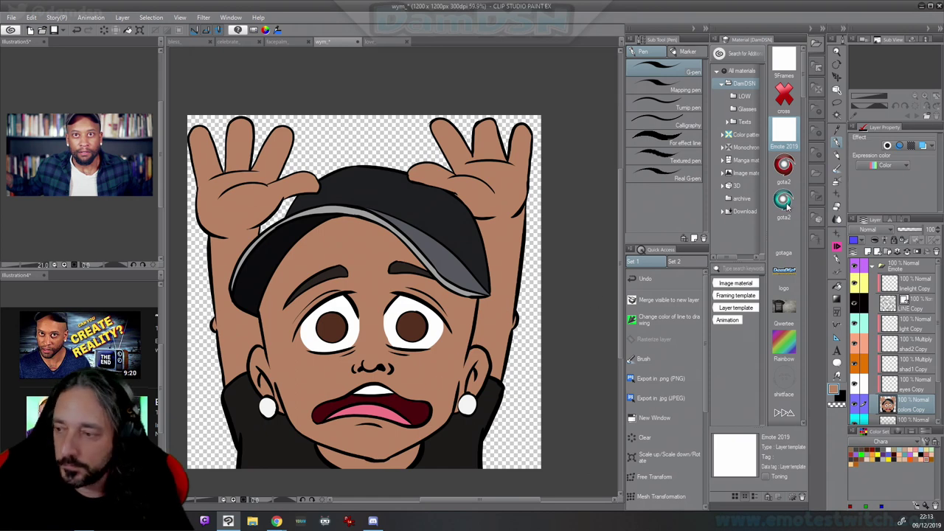
pyautogui.click(834, 116)
pyautogui.click(453, 343)
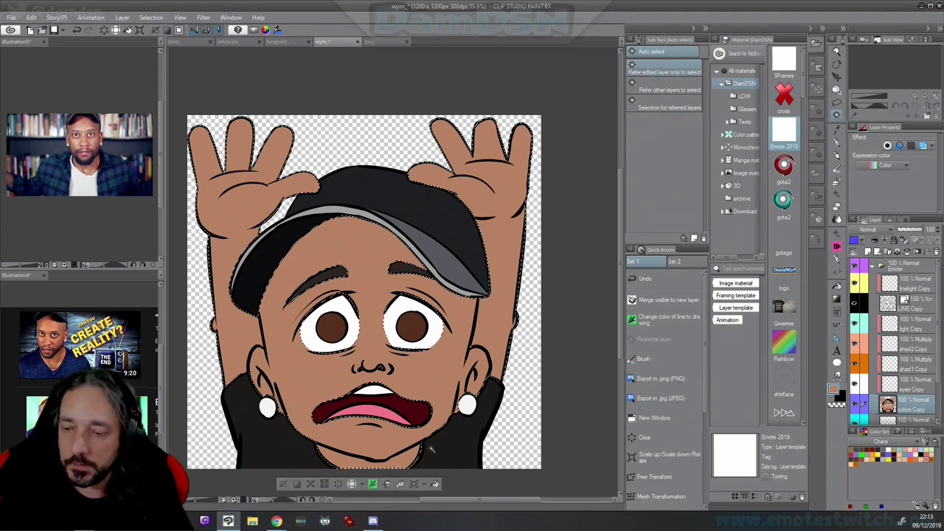
pyautogui.click(919, 371)
# Pick a lighter, less saturated skin brown and paint G-pen shadows on the forehead, face, neck and the right-side arm and hand
pyautogui.click(837, 142)
pyautogui.press('c')
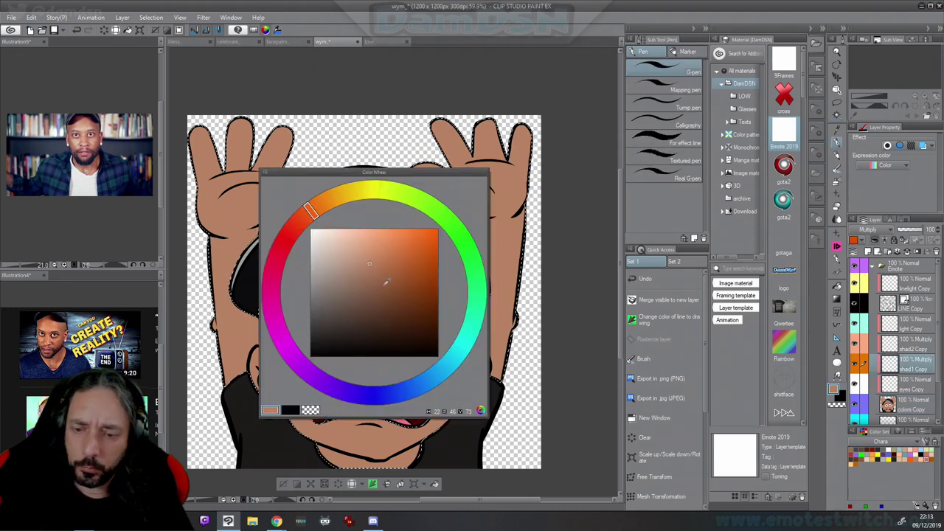
pyautogui.press('c')
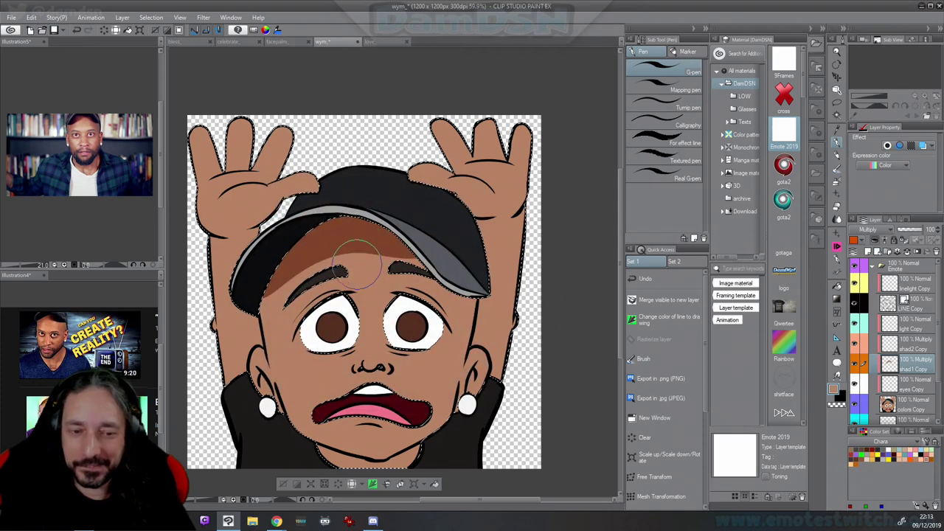
pyautogui.press('c')
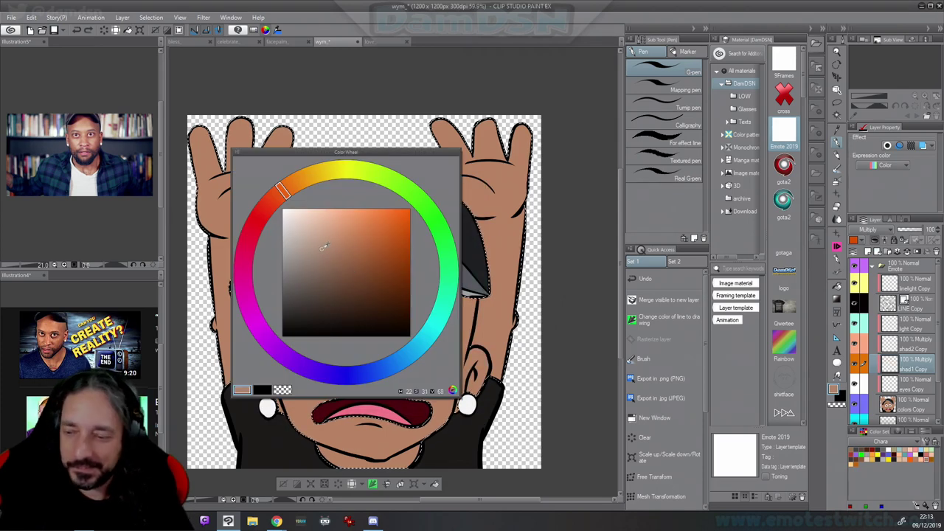
pyautogui.press('c')
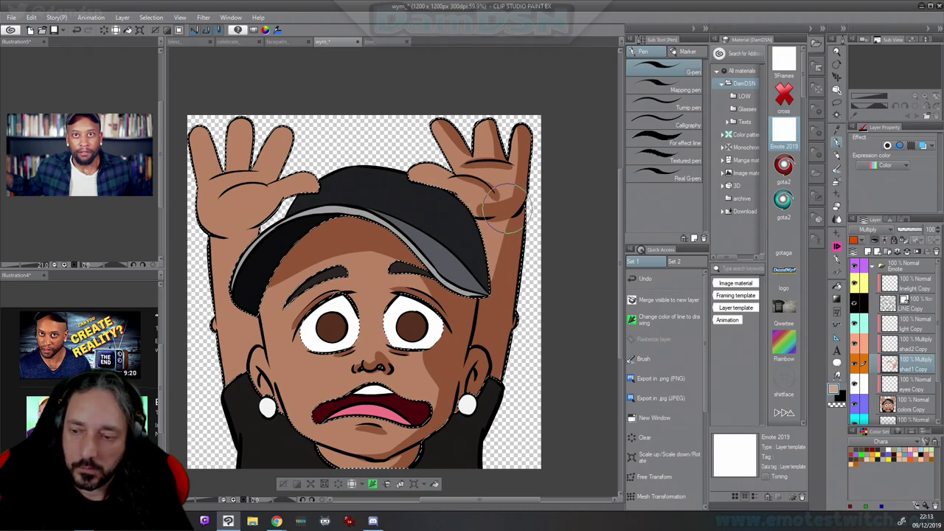
# Refine the shadow on the palm and wrist of the right-side hand, alternating between the shadow colour and transparent
pyautogui.press('c')
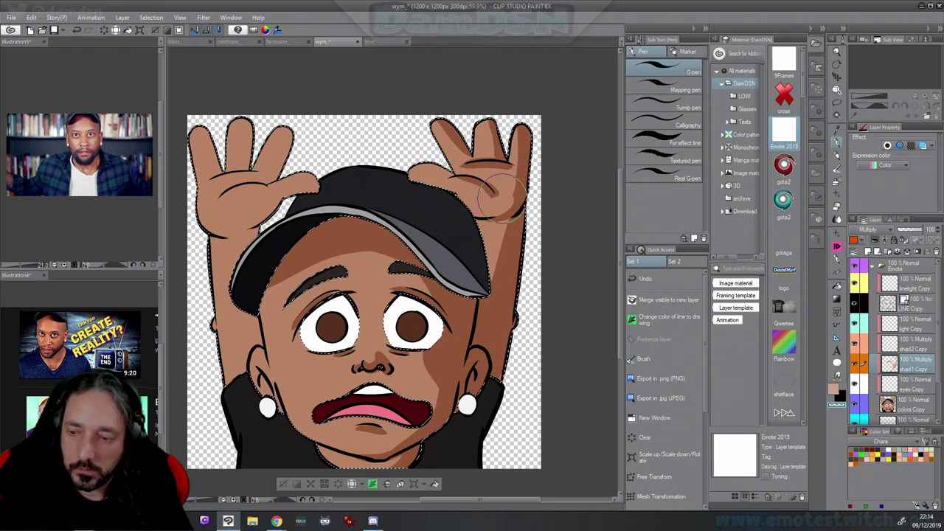
pyautogui.press('c')
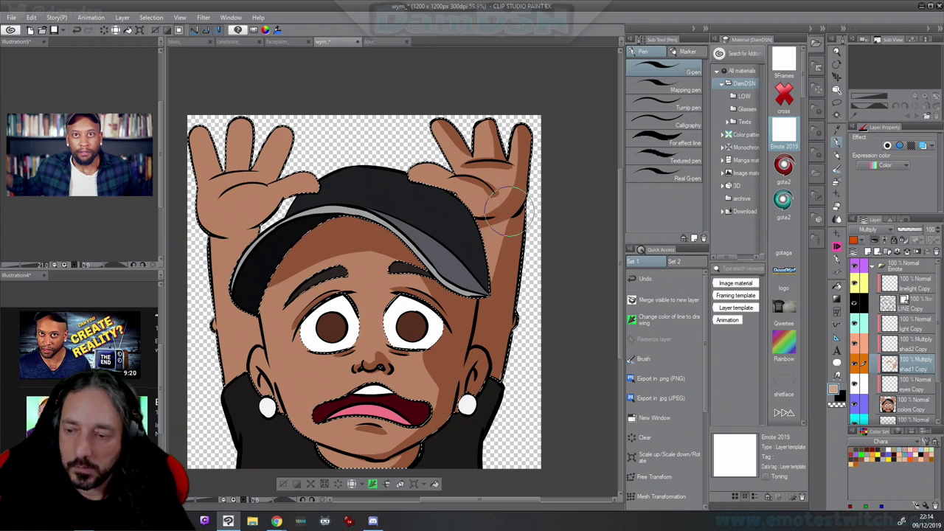
pyautogui.keyDown('alt'); pyautogui.click(485, 228); pyautogui.keyUp('alt')
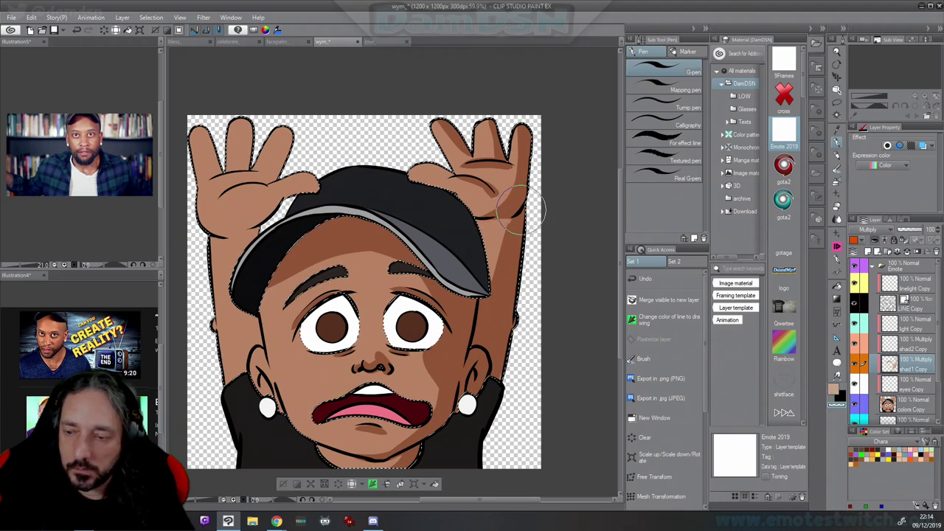
pyautogui.keyDown('alt'); pyautogui.click(508, 218); pyautogui.keyUp('alt')
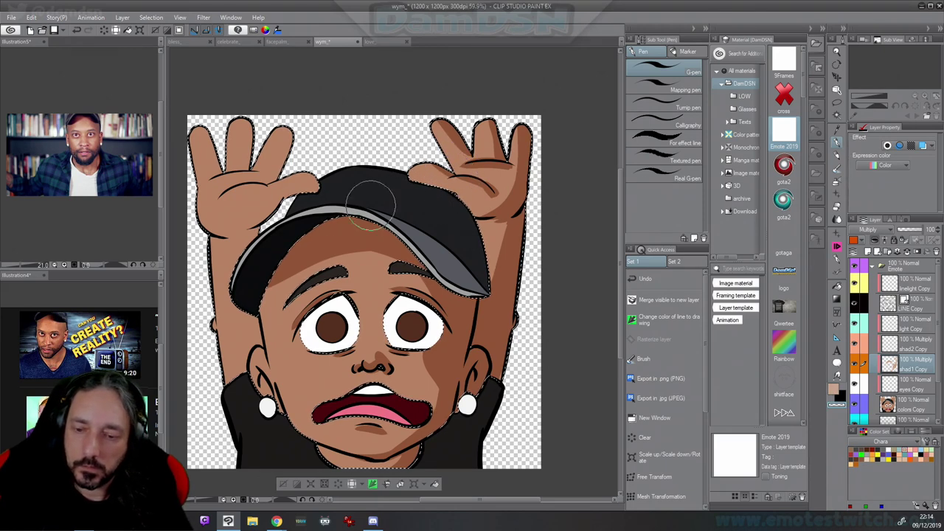
# Extend the G-pen skin shadows onto the left-side thumb, wrist and arm, alternating between the shadow colour and transparent
pyautogui.press('c')
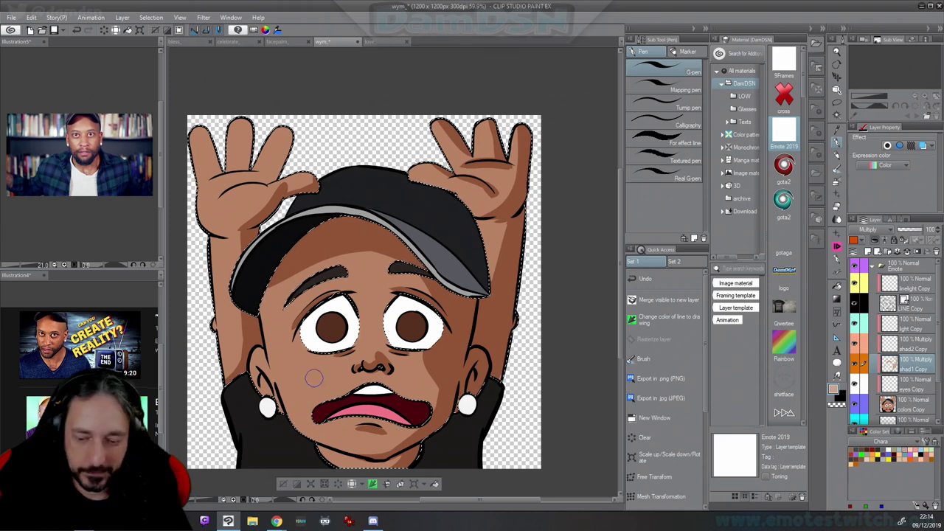
pyautogui.press('c')
pyautogui.press('c')
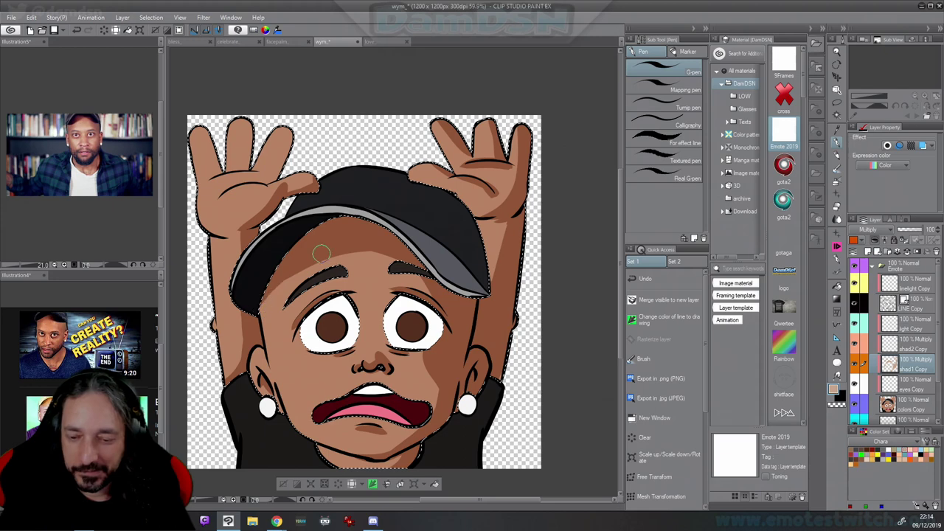
pyautogui.click(371, 484)
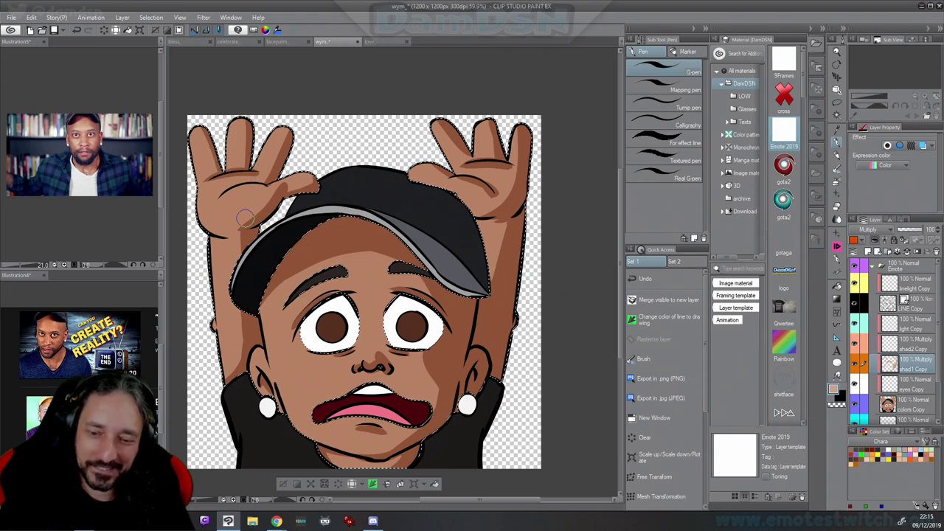
# Add soft gradient shading over the hands, arms and face with the Soft airbrush on the shad2 Copy layer
pyautogui.click(906, 347)
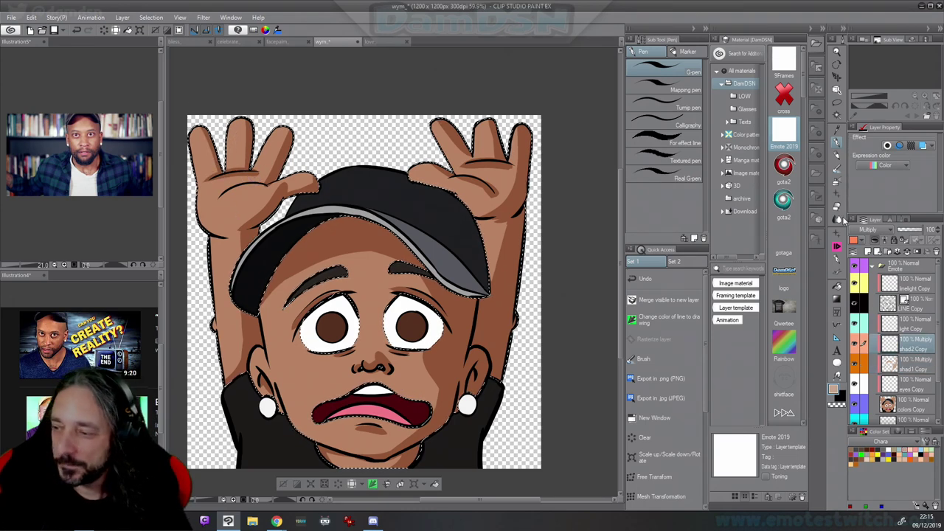
pyautogui.click(836, 183)
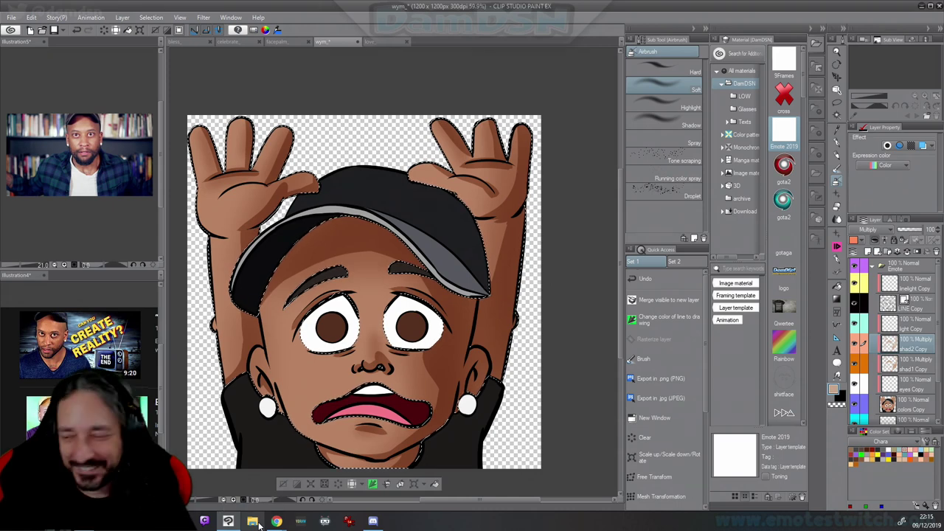
# Draw near-white highlights with the Darker pencil on the light Copy layer along the hands, face and nose
pyautogui.press('p')
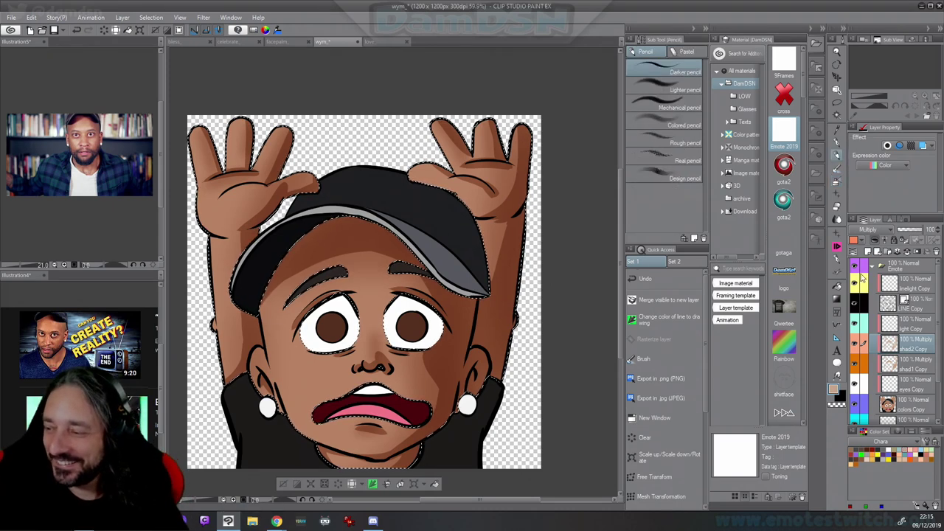
pyautogui.click(905, 325)
pyautogui.press('F7')
pyautogui.moveTo(224, 227); pyautogui.dragTo(211, 211)
pyautogui.press('F7')
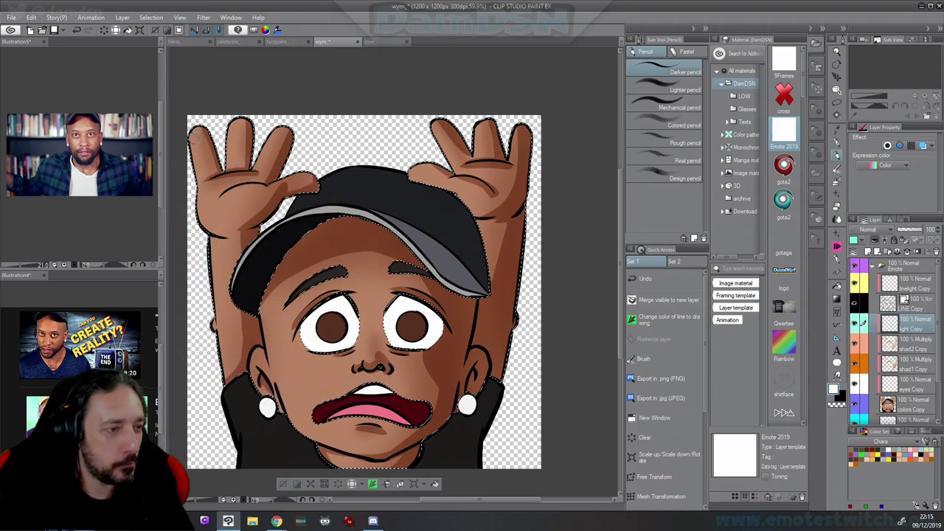
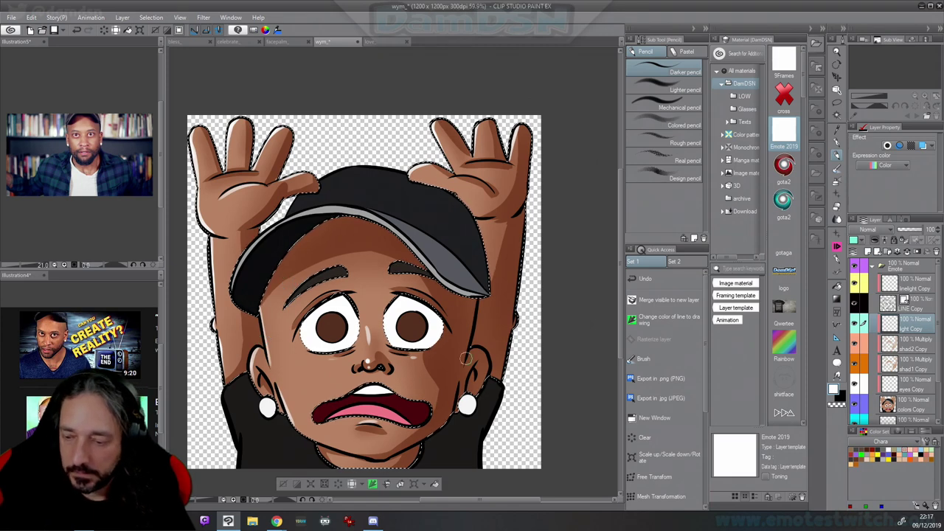
# Refine the right-side ear highlight using white and transparent, and highlight the edges of the cap and sweater outside the skin
pyautogui.press('c')
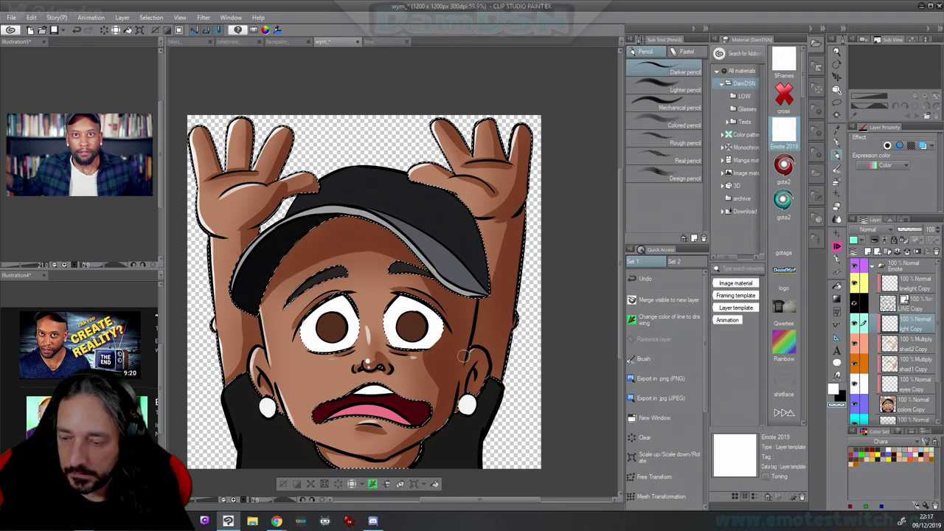
pyautogui.press('c')
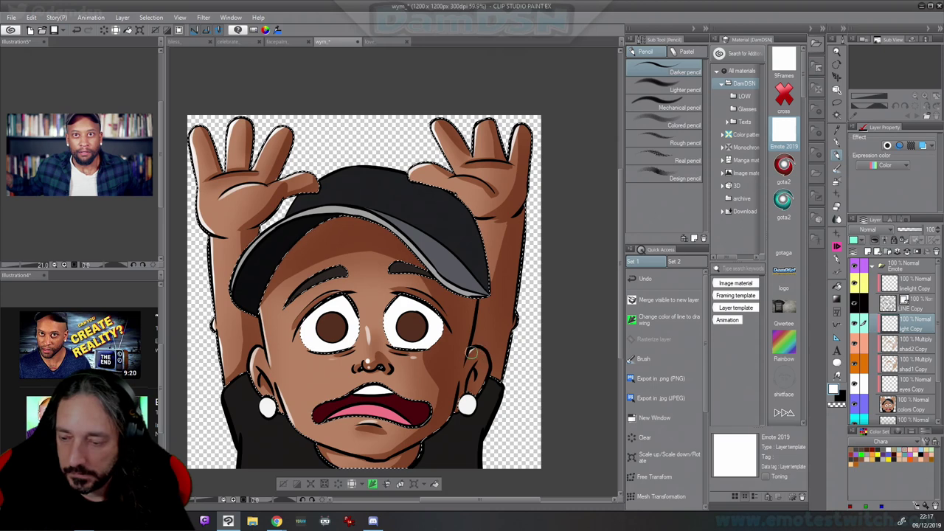
pyautogui.press('c')
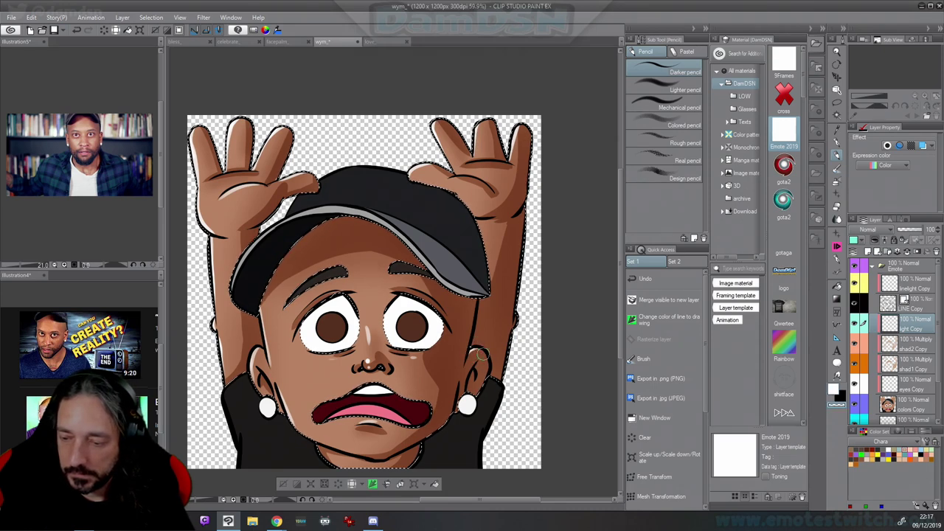
pyautogui.press('c')
pyautogui.press('c')
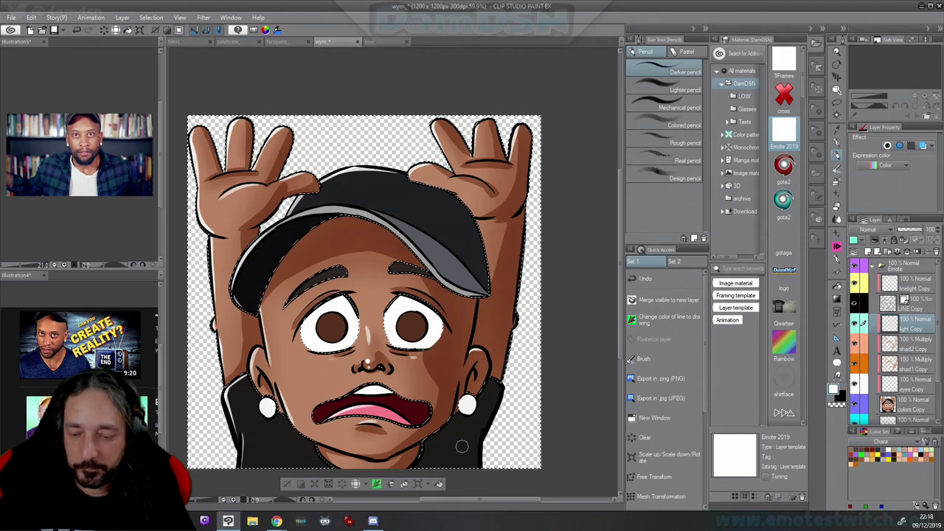
pyautogui.press('c')
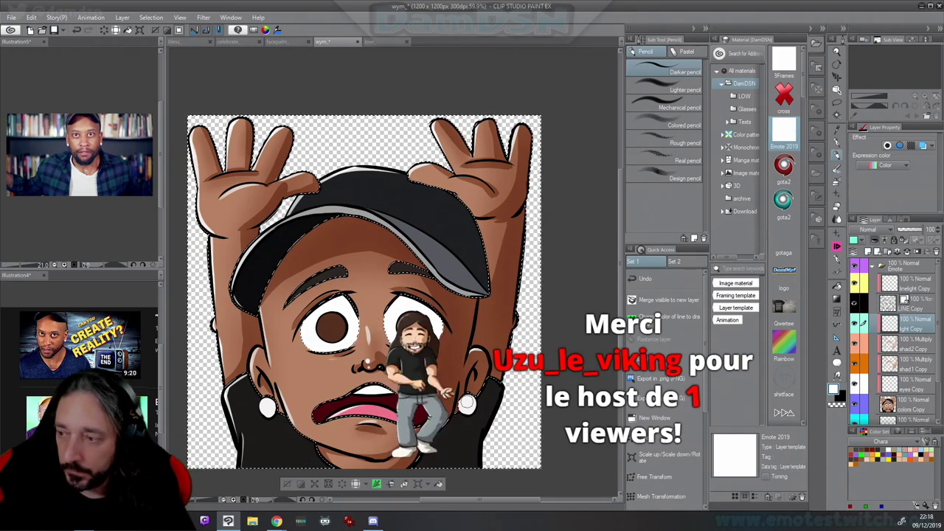
# Pick a light warm grey and paint G-pen shadows on the cap, brim, earrings and sweater on the shad1 Copy layer
pyautogui.click(841, 141)
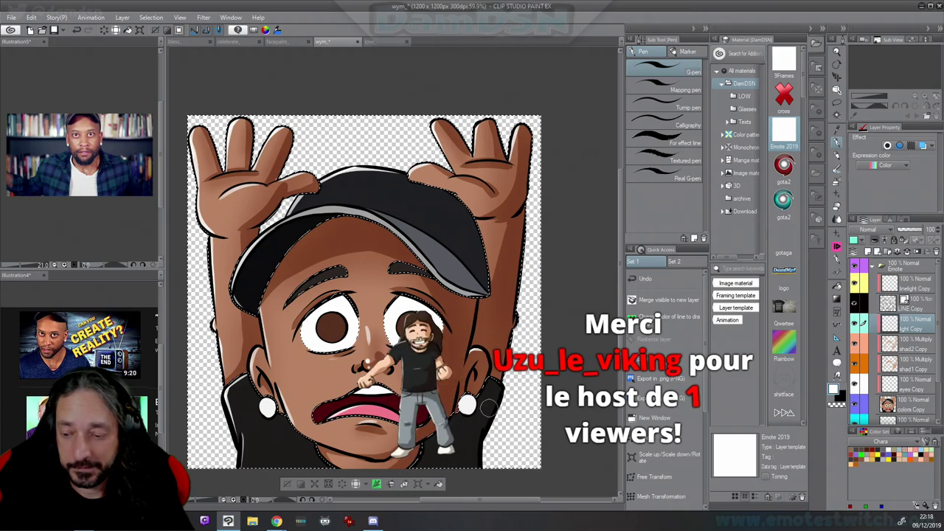
pyautogui.press('c')
pyautogui.click(392, 352)
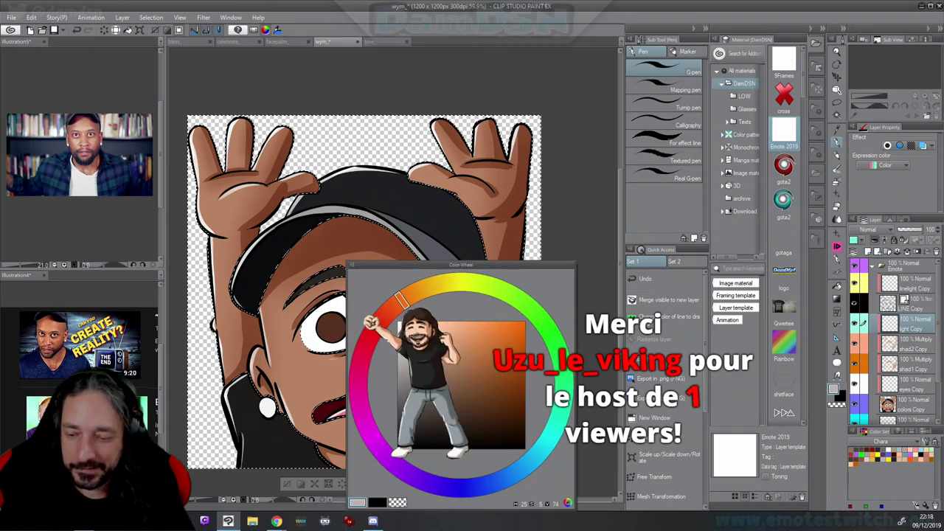
pyautogui.press('c')
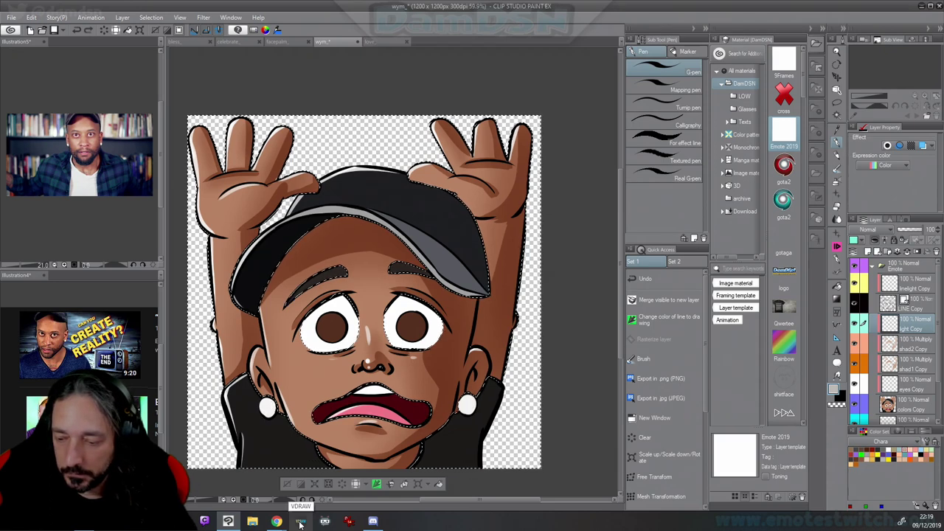
pyautogui.click(908, 364)
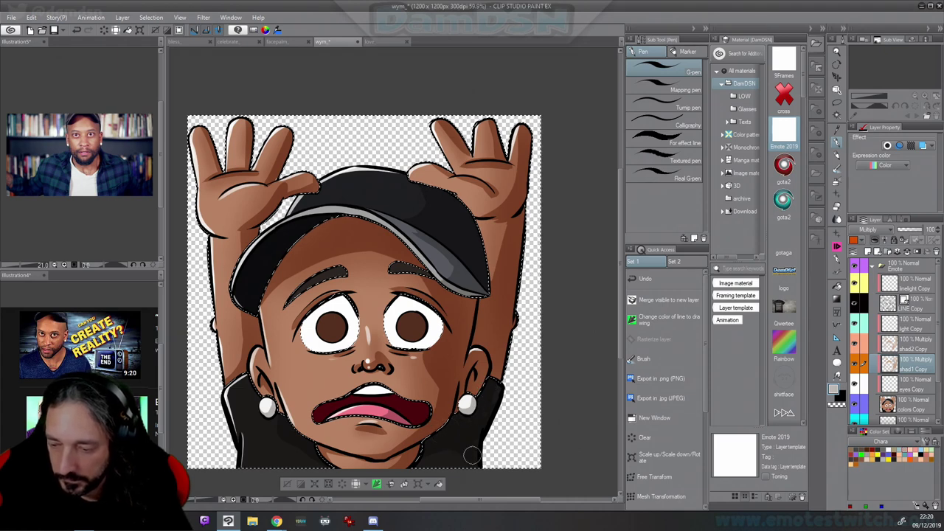
# Airbrush soft shading on the cap on the shad2 Copy layer and erase the first black shading from the left-side eye
pyautogui.click(915, 345)
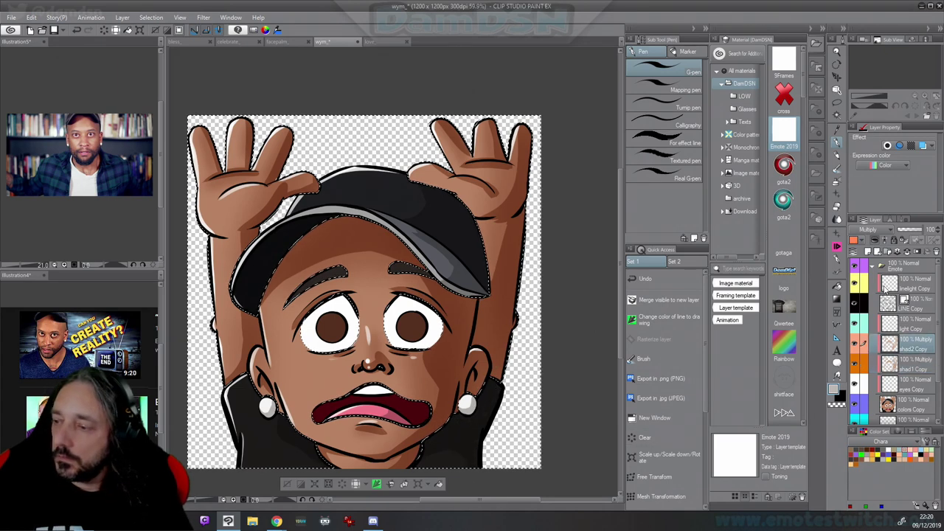
pyautogui.click(836, 184)
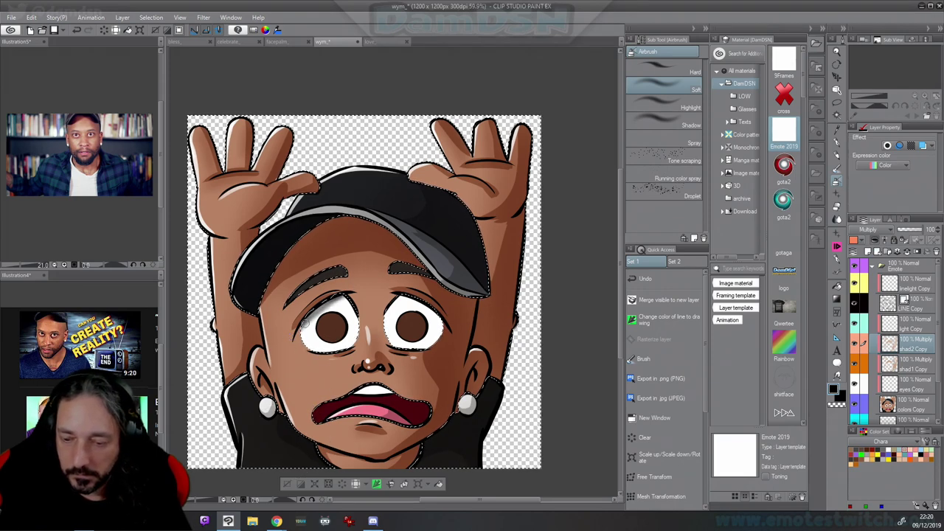
pyautogui.press('c')
pyautogui.moveTo(345, 298)
pyautogui.mouseDown()
pyautogui.moveTo(309, 312)
pyautogui.moveTo(309, 325)
pyautogui.moveTo(340, 293)
pyautogui.moveTo(294, 286)
pyautogui.mouseUp()
pyautogui.scroll(3, 401, 284)
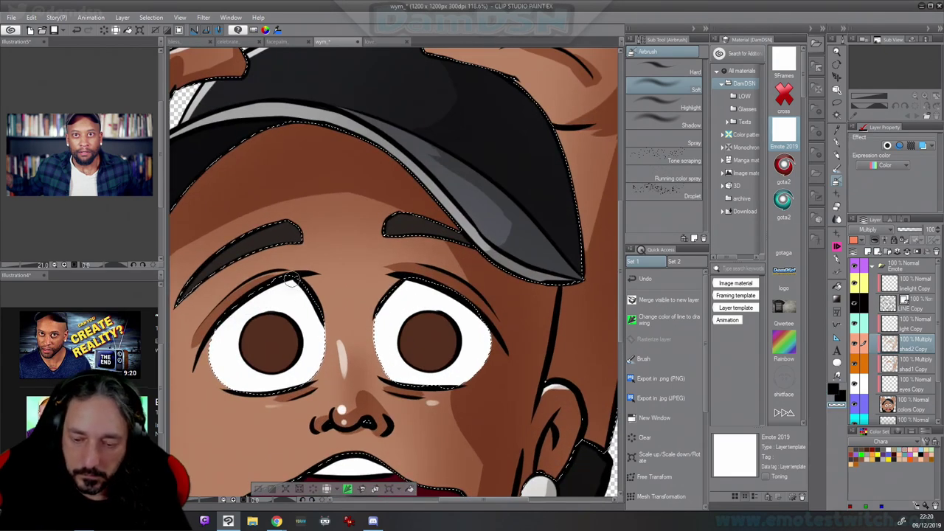
# Airbrush soft black shading along the upper edges of both eye whites, redoing the first stroke
pyautogui.press('c')
pyautogui.moveTo(196, 360)
pyautogui.mouseDown()
pyautogui.moveTo(208, 338)
pyautogui.moveTo(309, 282)
pyautogui.mouseUp()
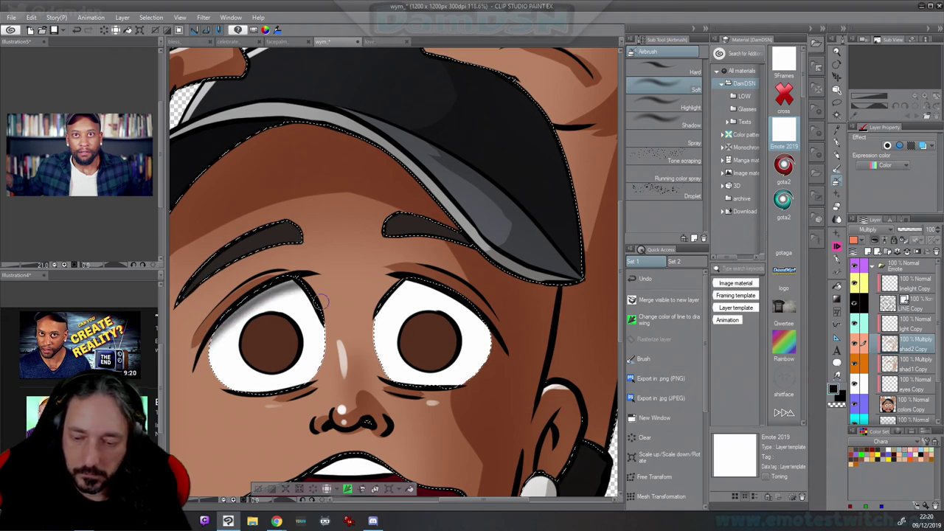
pyautogui.hotkey('ctrl', 'z')
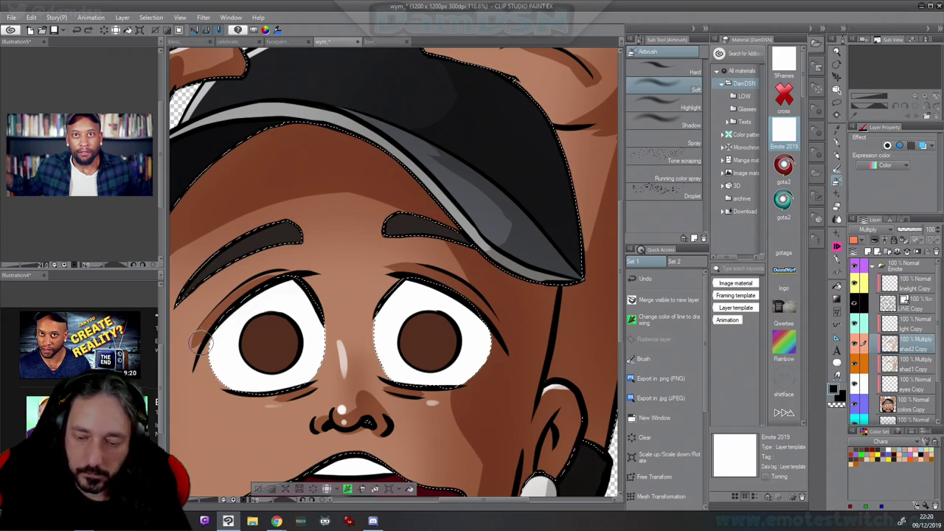
pyautogui.moveTo(202, 349)
pyautogui.mouseDown()
pyautogui.moveTo(249, 295)
pyautogui.moveTo(320, 282)
pyautogui.mouseUp()
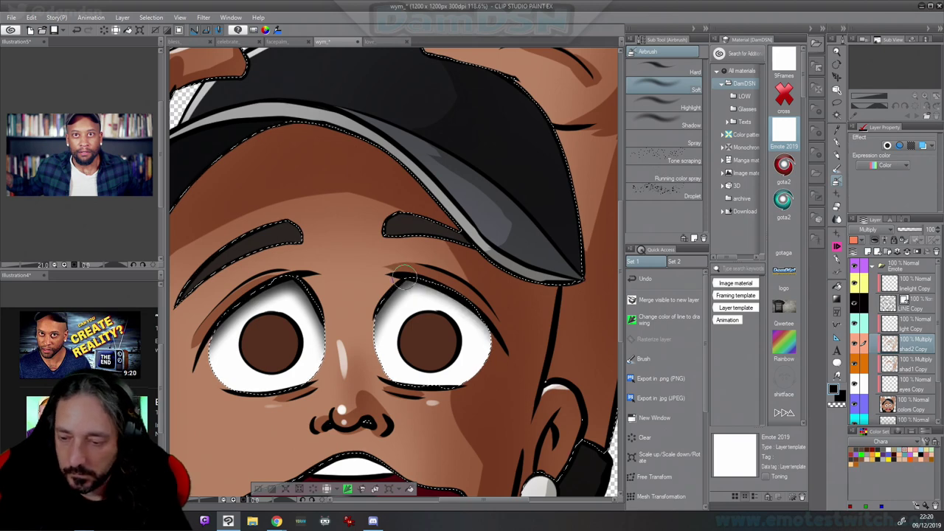
pyautogui.moveTo(485, 321); pyautogui.dragTo(494, 351)
pyautogui.moveTo(452, 294); pyautogui.dragTo(492, 353)
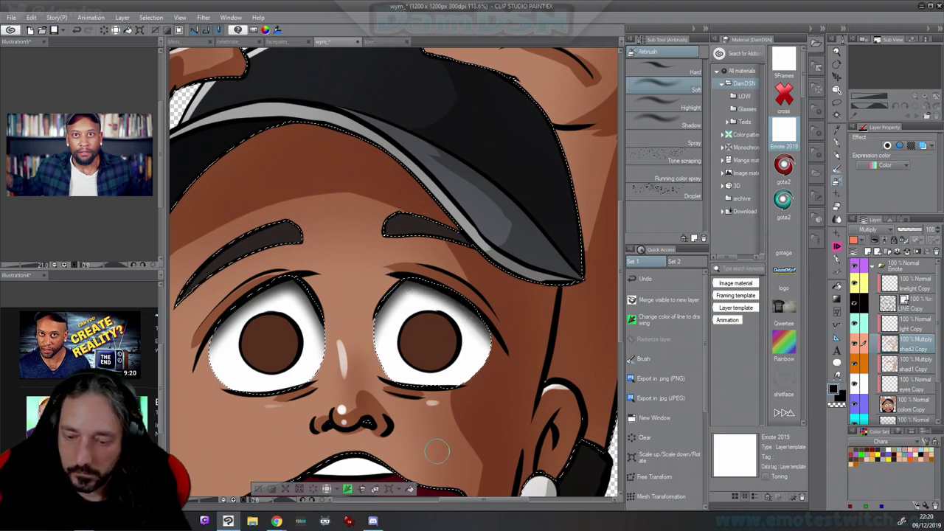
# Airbrush soft black shading along the upper edge of the teeth
pyautogui.moveTo(436, 451); pyautogui.dragTo(460, 358)
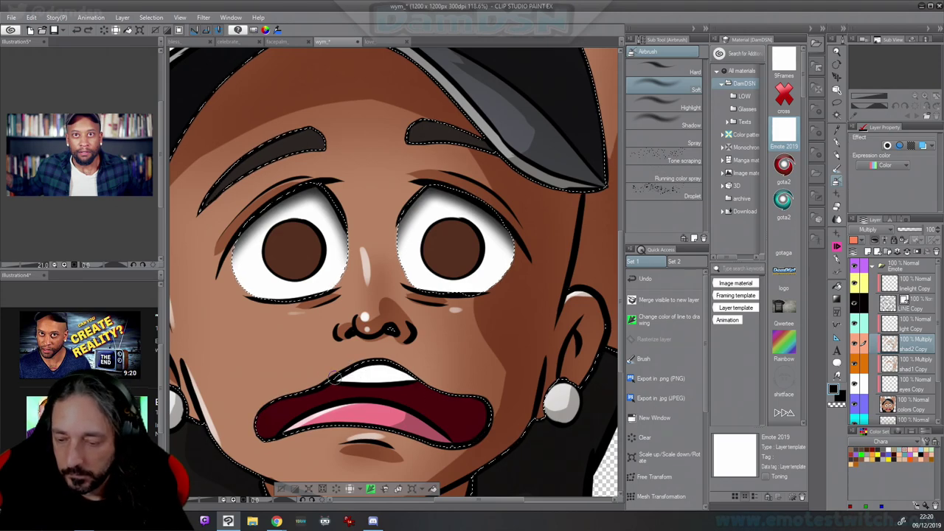
pyautogui.scroll(-1, 411, 391)
pyautogui.scroll(-3, 435, 376)
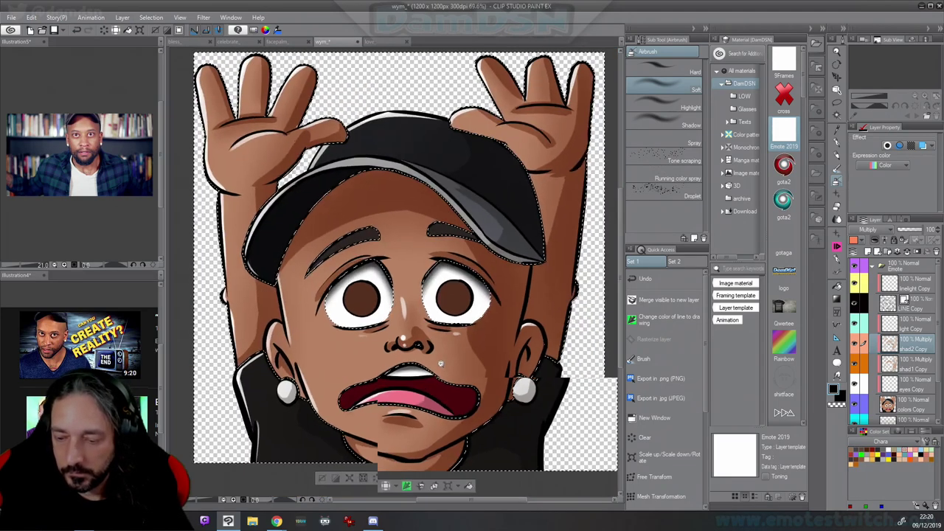
pyautogui.moveTo(462, 363); pyautogui.dragTo(424, 382)
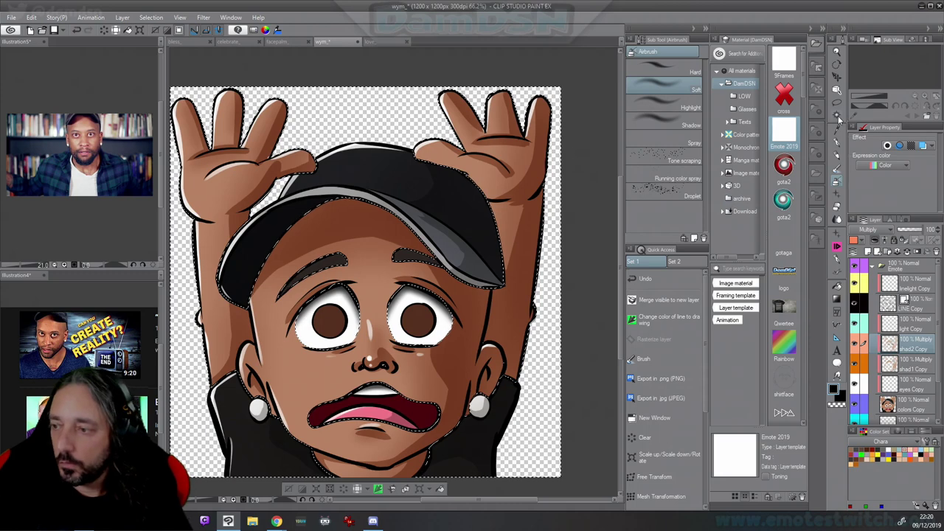
# Replace the selection with both brown irises auto-selected on the colors Copy layer, and make the eyes Copy layer active
pyautogui.press('w')
pyautogui.click(909, 403)
pyautogui.hotkey('ctrl', 'd')
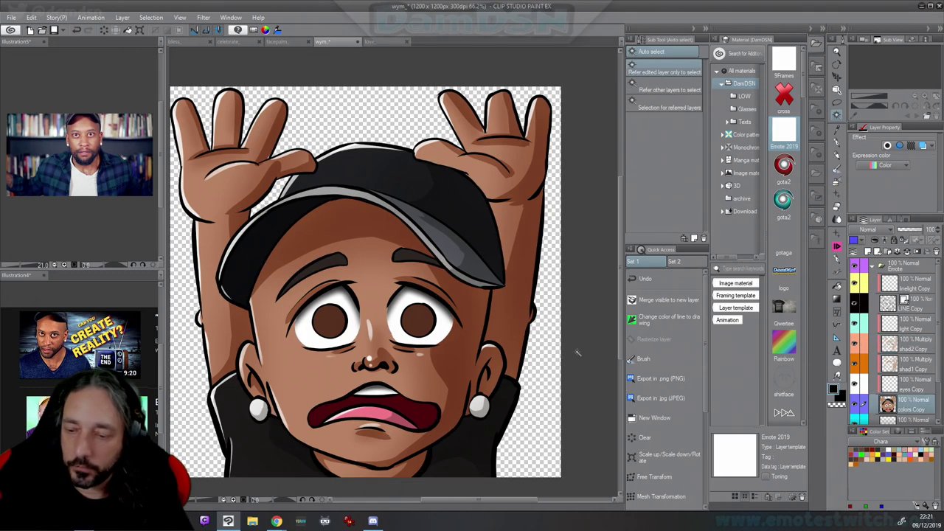
pyautogui.click(421, 319)
pyautogui.keyDown('shift'); pyautogui.click(327, 322); pyautogui.keyUp('shift')
pyautogui.click(902, 387)
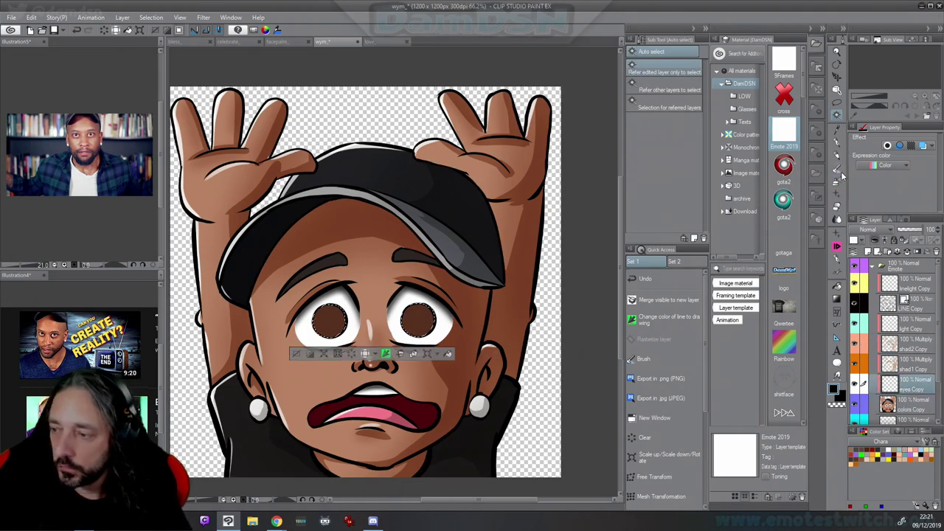
# Darken the rims of both irises with black using the Soft airbrush, keeping their centres lighter
pyautogui.click(839, 176)
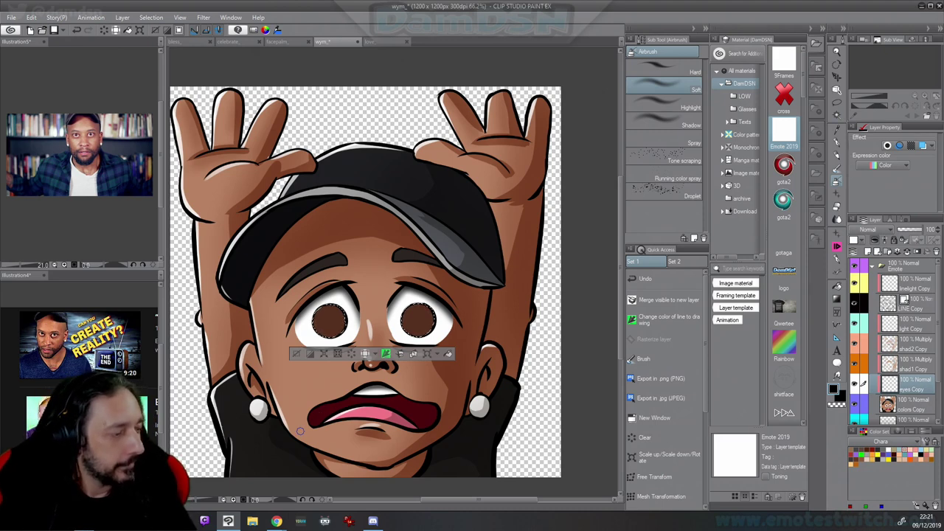
pyautogui.press('h')
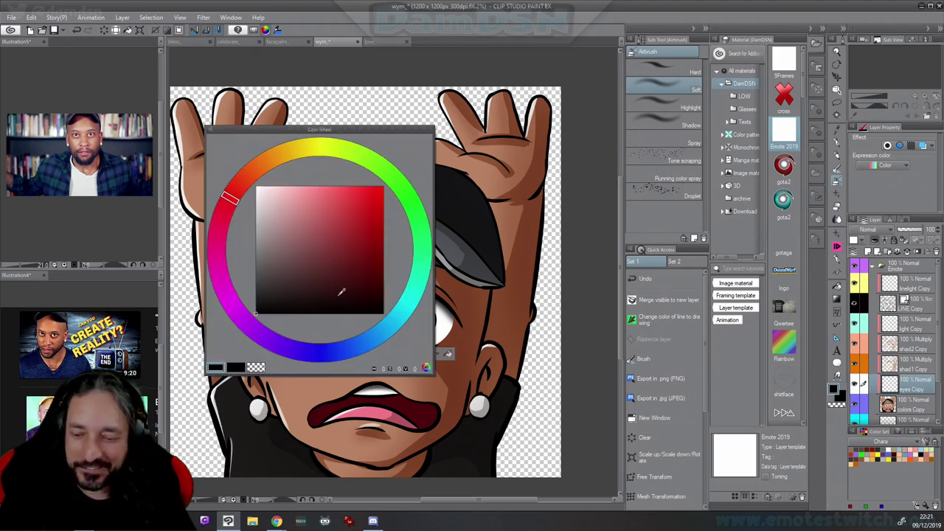
pyautogui.click(267, 295)
pyautogui.moveTo(266, 296); pyautogui.dragTo(263, 353)
pyautogui.press('h')
pyautogui.scroll(4, 337, 308)
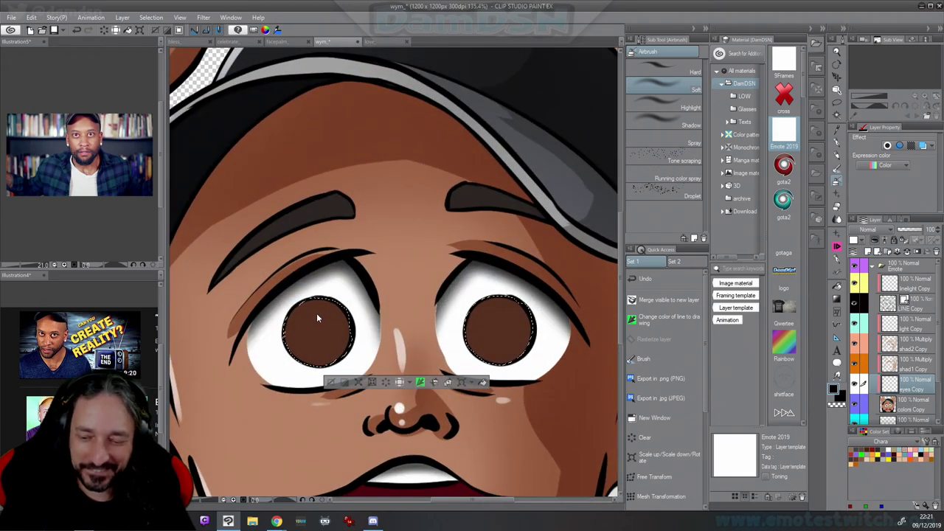
pyautogui.moveTo(334, 313)
pyautogui.mouseDown()
pyautogui.moveTo(307, 299)
pyautogui.moveTo(288, 328)
pyautogui.moveTo(304, 354)
pyautogui.moveTo(343, 344)
pyautogui.moveTo(331, 306)
pyautogui.moveTo(280, 337)
pyautogui.moveTo(344, 354)
pyautogui.moveTo(325, 329)
pyautogui.moveTo(317, 340)
pyautogui.moveTo(329, 320)
pyautogui.moveTo(304, 333)
pyautogui.moveTo(315, 345)
pyautogui.moveTo(324, 322)
pyautogui.moveTo(315, 320)
pyautogui.moveTo(505, 311)
pyautogui.moveTo(498, 298)
pyautogui.moveTo(462, 328)
pyautogui.moveTo(487, 361)
pyautogui.moveTo(527, 320)
pyautogui.moveTo(460, 317)
pyautogui.moveTo(516, 306)
pyautogui.mouseUp()
pyautogui.press('c')
# Paint black pupils in both irises and add white highlights over them with the Paint and apply brush, clearing the selection when done
pyautogui.press('b')
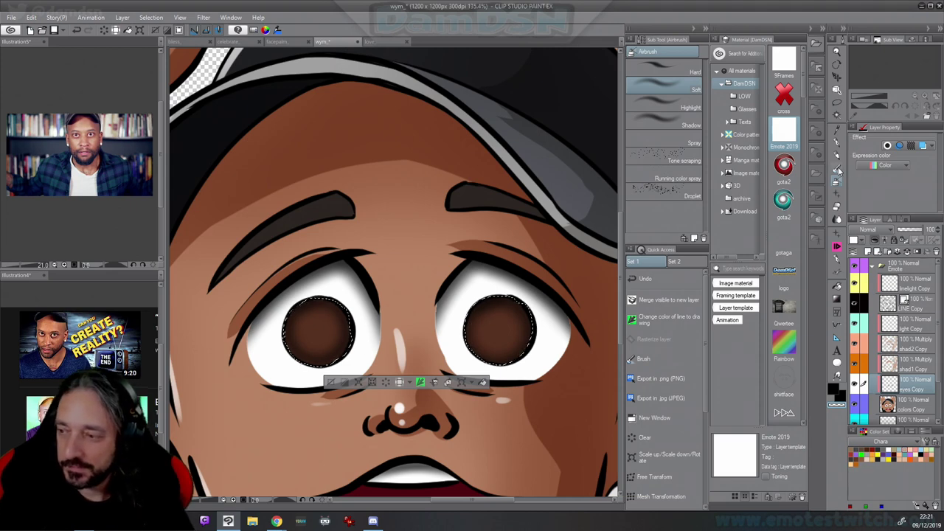
pyautogui.moveTo(302, 328); pyautogui.dragTo(324, 332)
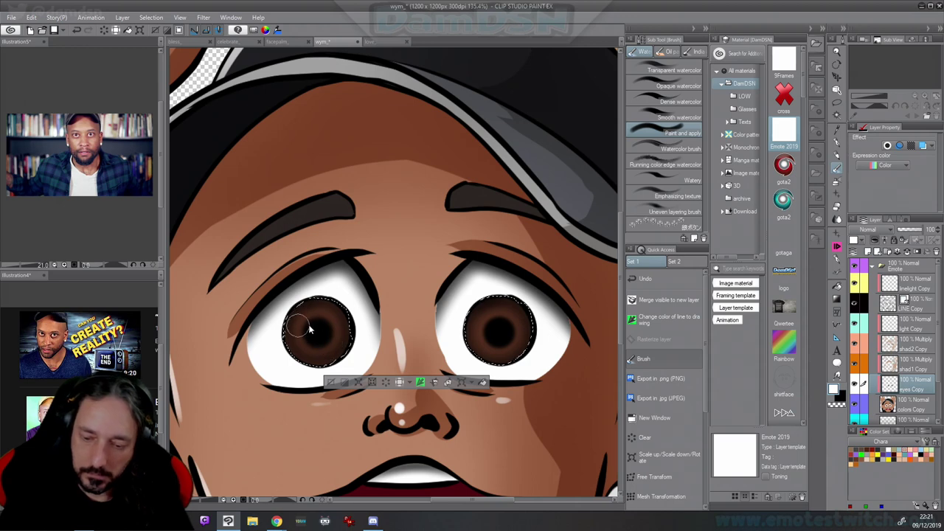
pyautogui.moveTo(308, 319); pyautogui.dragTo(313, 324)
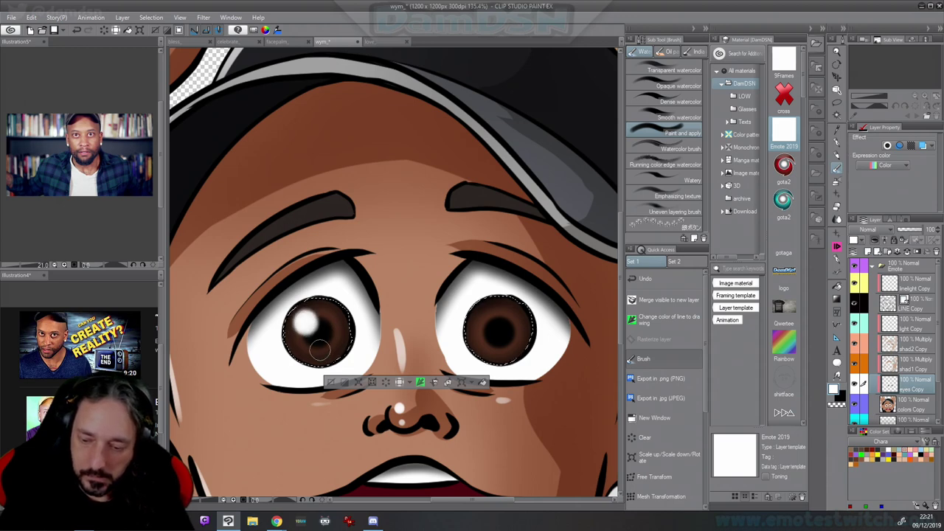
pyautogui.moveTo(491, 319); pyautogui.dragTo(490, 316)
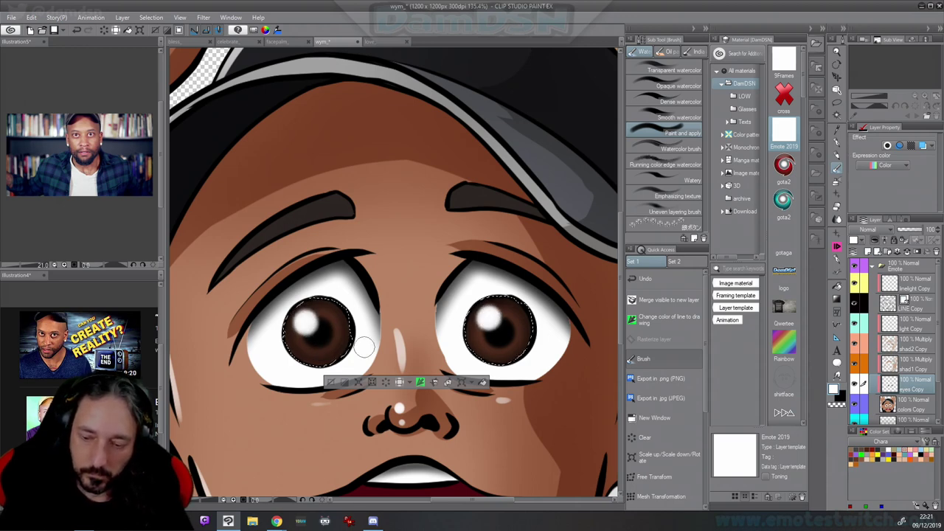
pyautogui.moveTo(310, 348); pyautogui.dragTo(308, 351)
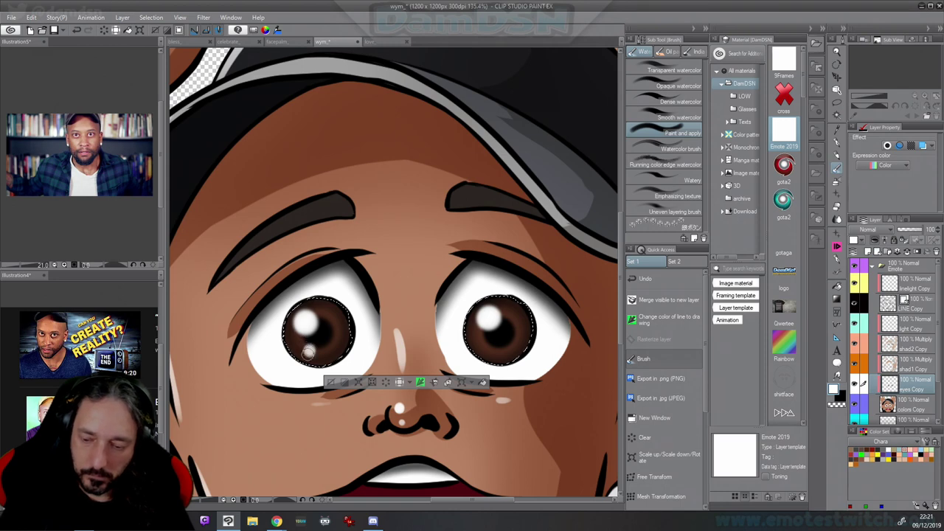
pyautogui.scroll(-5, 487, 347)
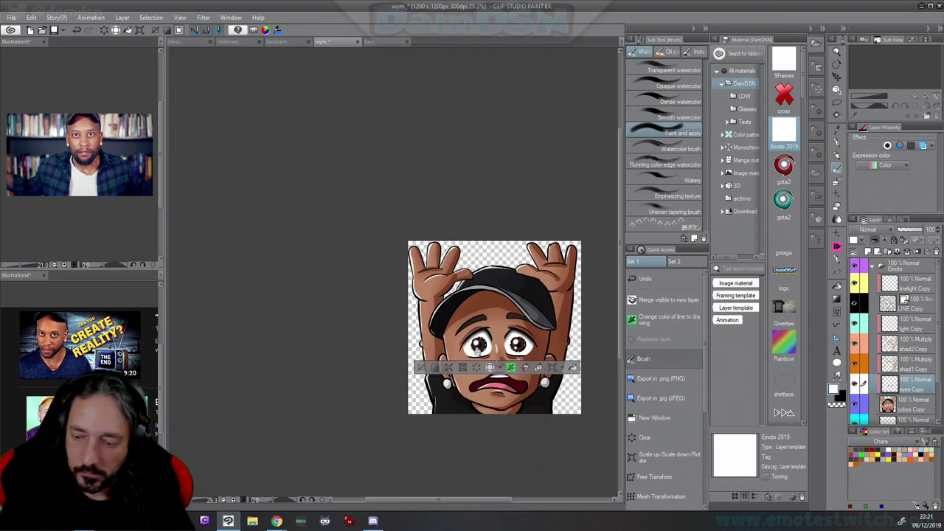
pyautogui.moveTo(532, 317); pyautogui.dragTo(401, 273)
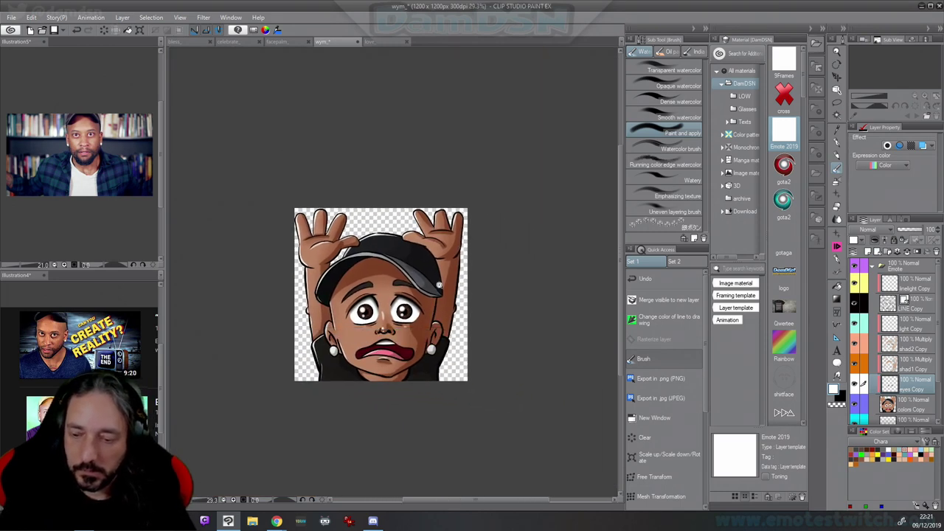
pyautogui.scroll(3, 413, 317)
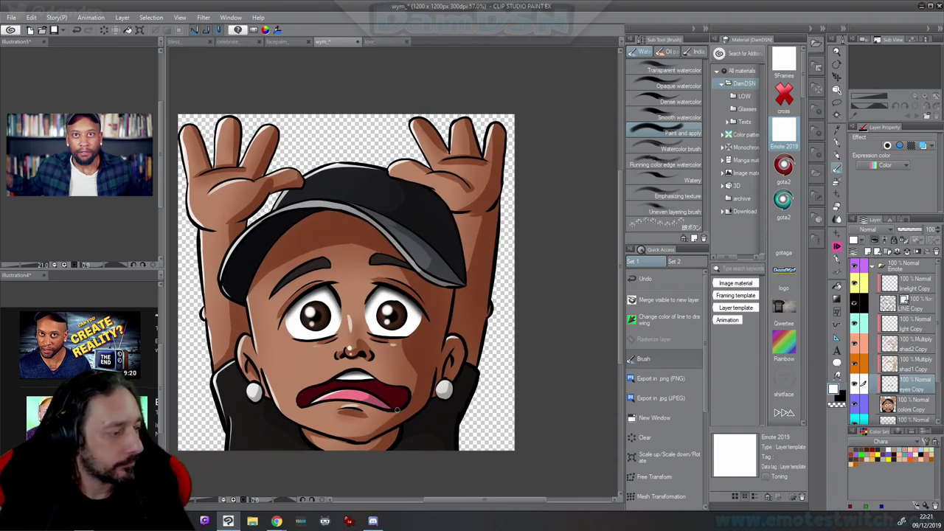
# Make the linelight Copy layer active and release it from clipping to the layer below
pyautogui.click(912, 330)
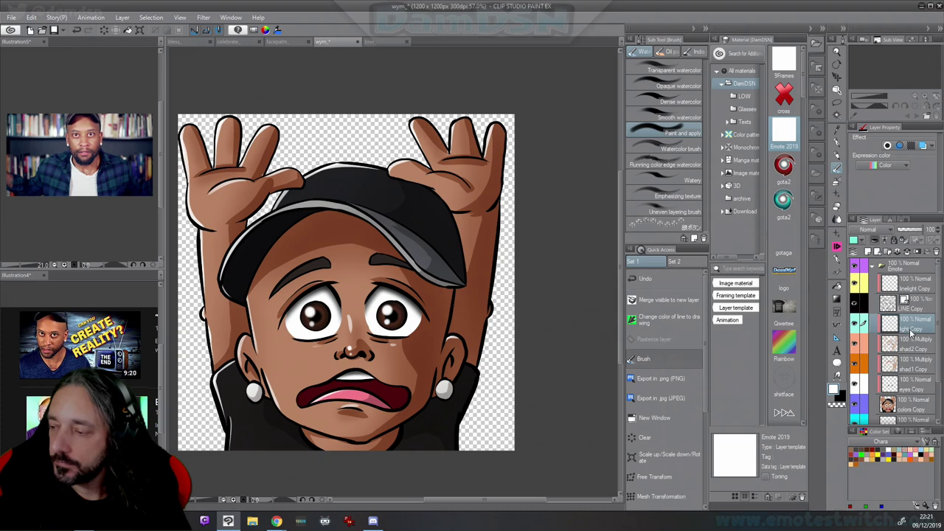
pyautogui.click(915, 286)
pyautogui.click(875, 240)
# Hatch a moustache and short beard stubble along the jaw in near-black with the Darker pencil
pyautogui.click(837, 154)
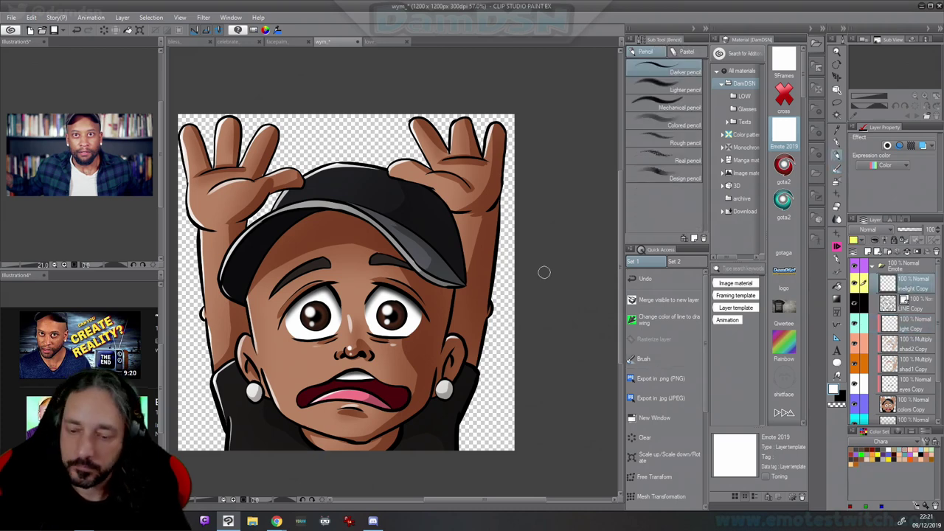
pyautogui.press('F6')
pyautogui.click(371, 377)
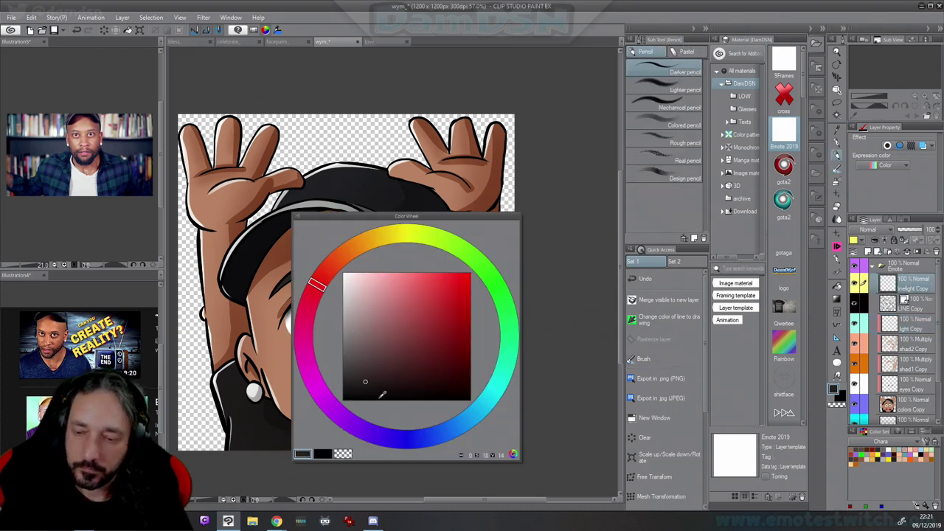
pyautogui.press('F6')
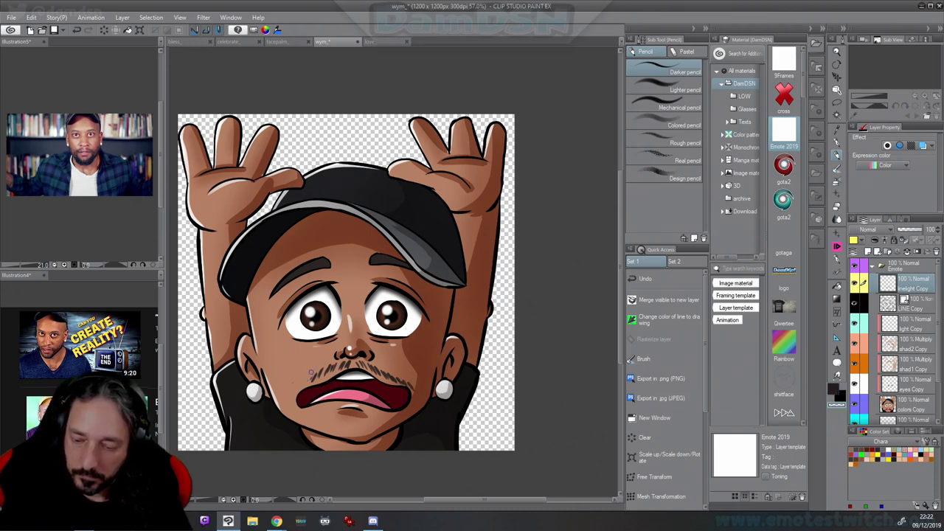
pyautogui.press('x')
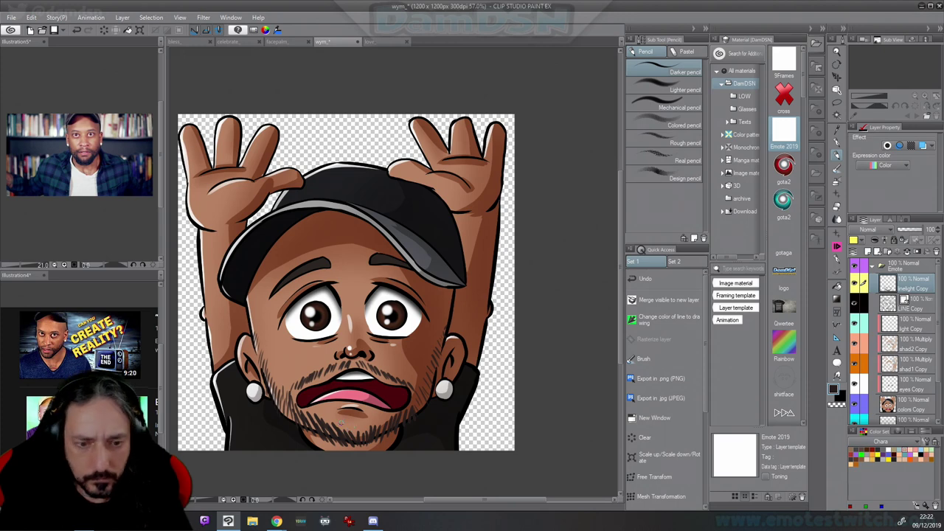
# Using the beard in the reference photo as a guide, draw short dark hair strokes just below the lower lip
pyautogui.click(141, 110)
pyautogui.scroll(5, 141, 110)
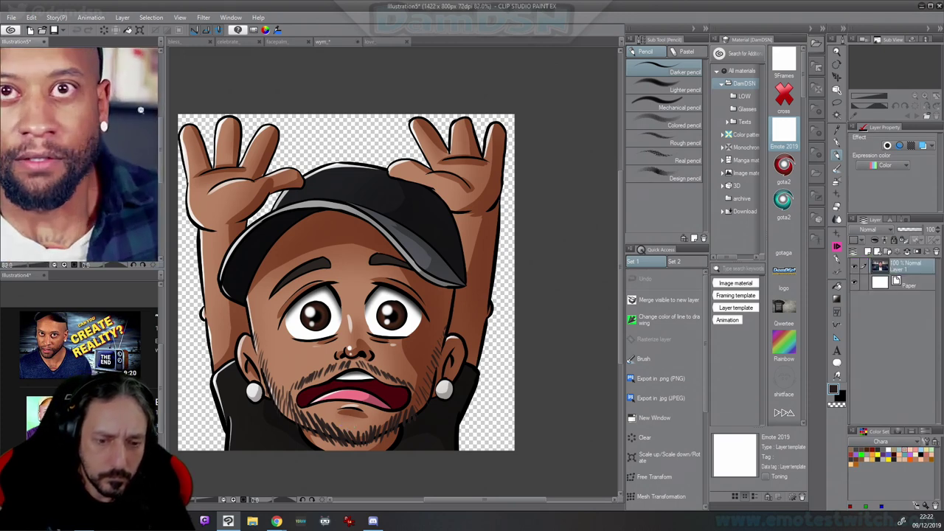
pyautogui.click(351, 436)
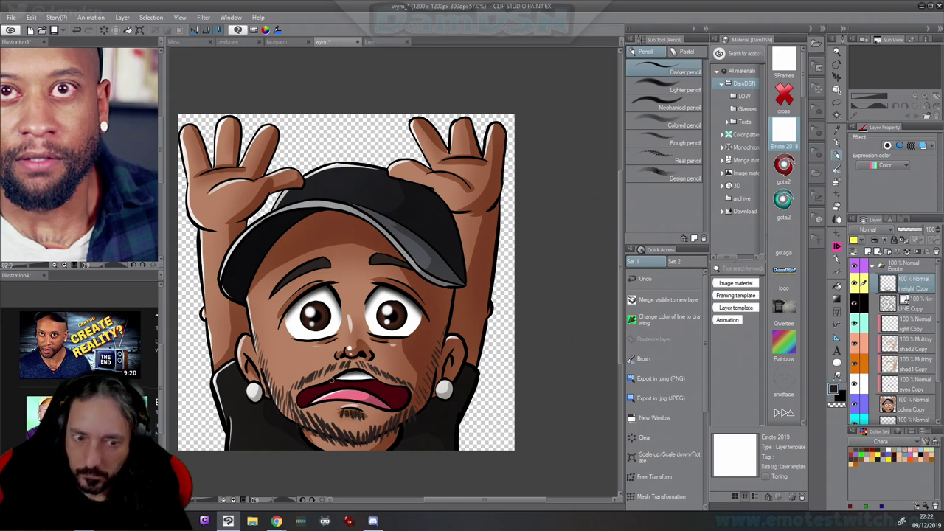
pyautogui.click(102, 167)
pyautogui.scroll(-5, 117, 177)
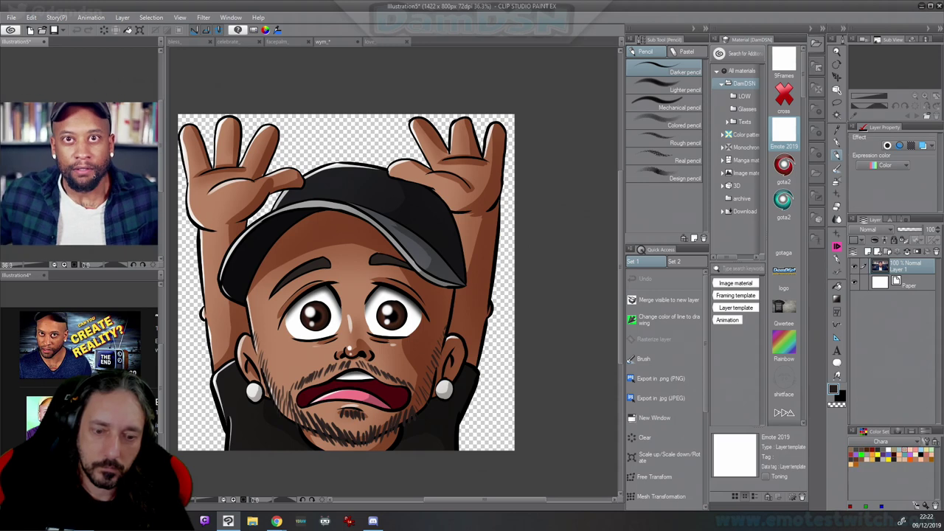
pyautogui.moveTo(114, 195)
pyautogui.mouseDown()
pyautogui.moveTo(124, 201)
pyautogui.moveTo(108, 207)
pyautogui.mouseUp()
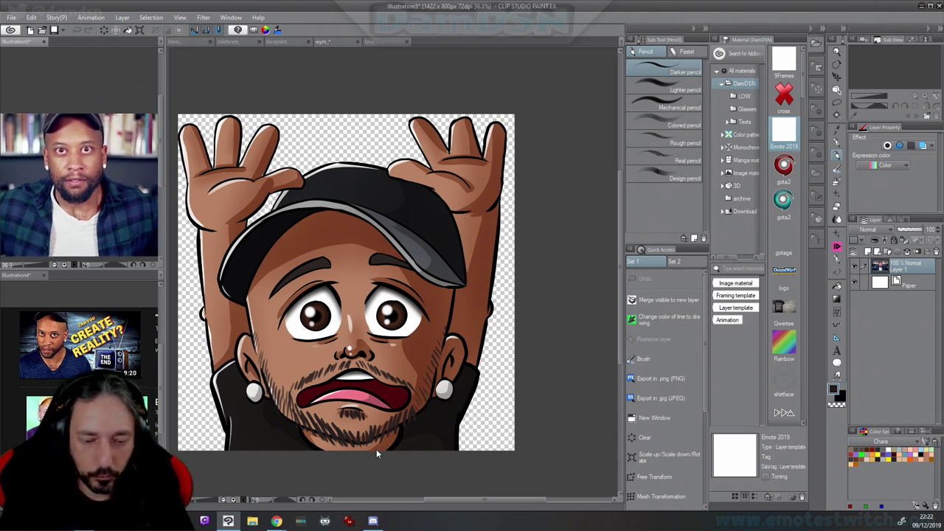
# Zoom the Illustration4 reference window in on the man in the navy shirt and frame his face
pyautogui.click(127, 341)
pyautogui.scroll(5, 127, 341)
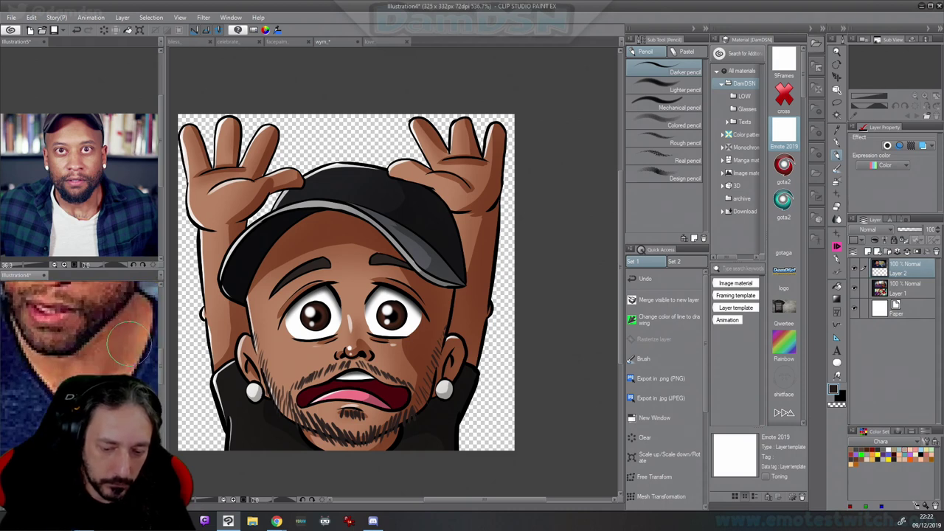
pyautogui.scroll(-5, 123, 368)
pyautogui.moveTo(123, 369); pyautogui.dragTo(79, 351)
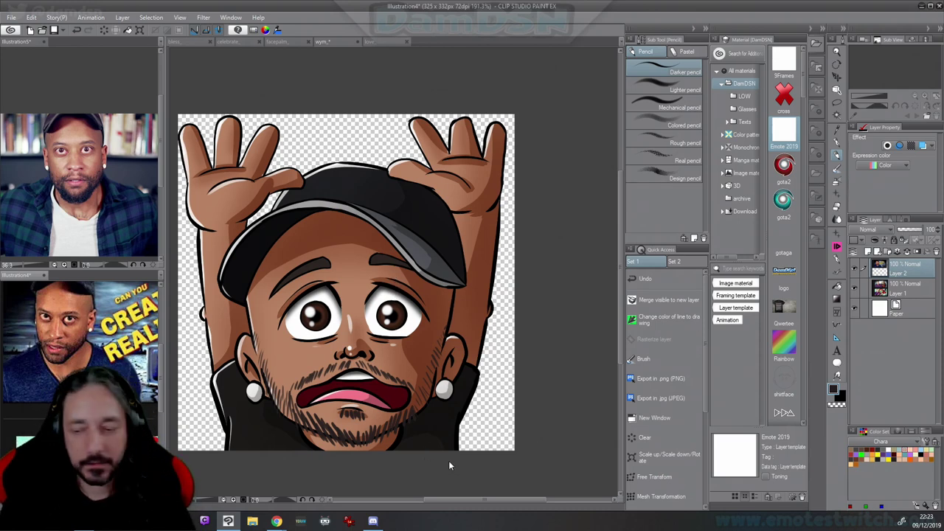
# Add a new layer folder above the Emote folder in the wym illustration
pyautogui.click(474, 322)
pyautogui.scroll(-3, 477, 340)
pyautogui.scroll(4, 476, 340)
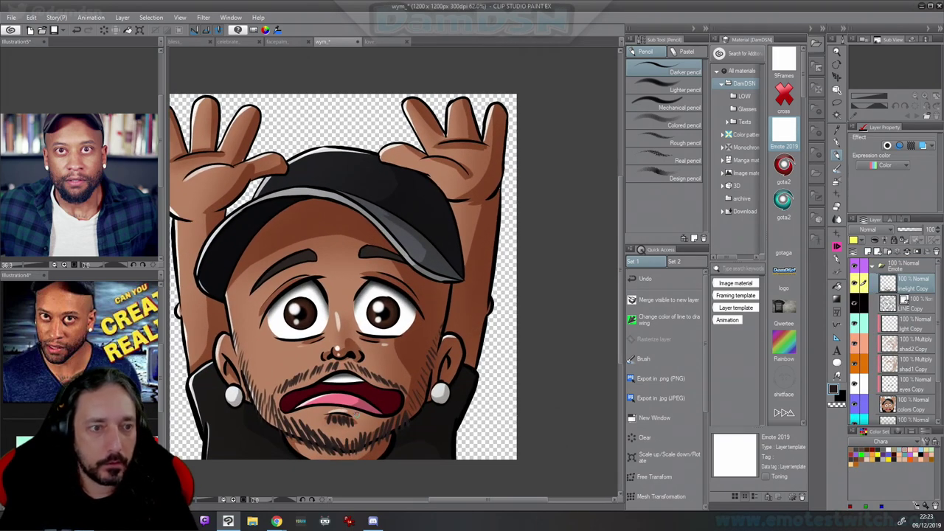
pyautogui.click(901, 266)
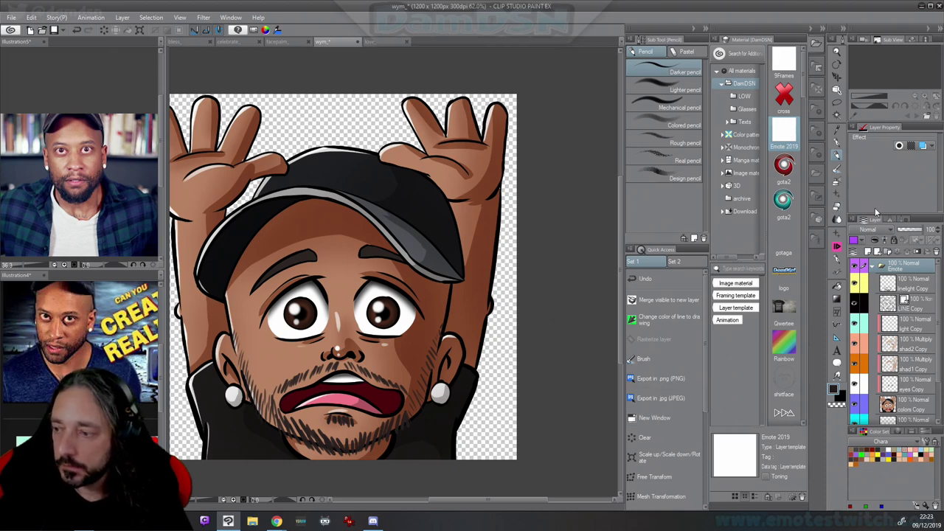
pyautogui.click(889, 253)
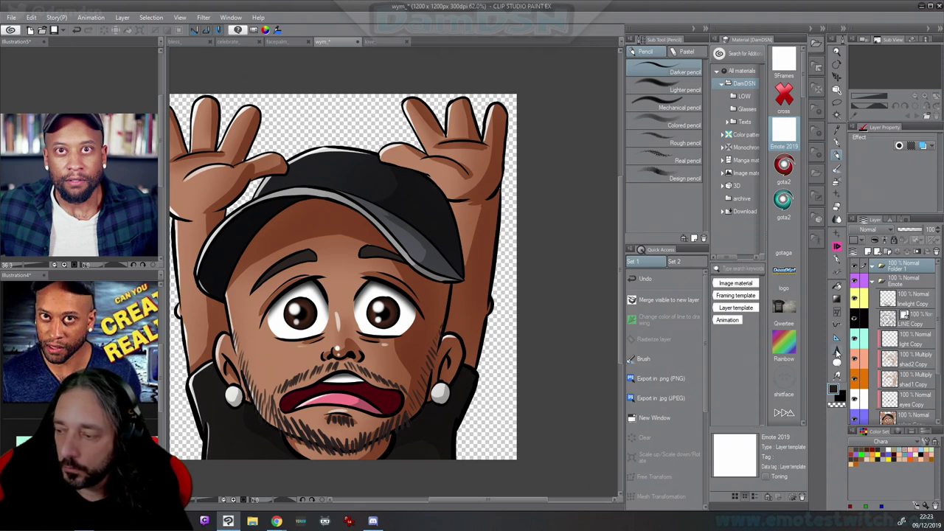
# Add the text "WYM" over the raised hand and cap of the emote character
pyautogui.click(837, 349)
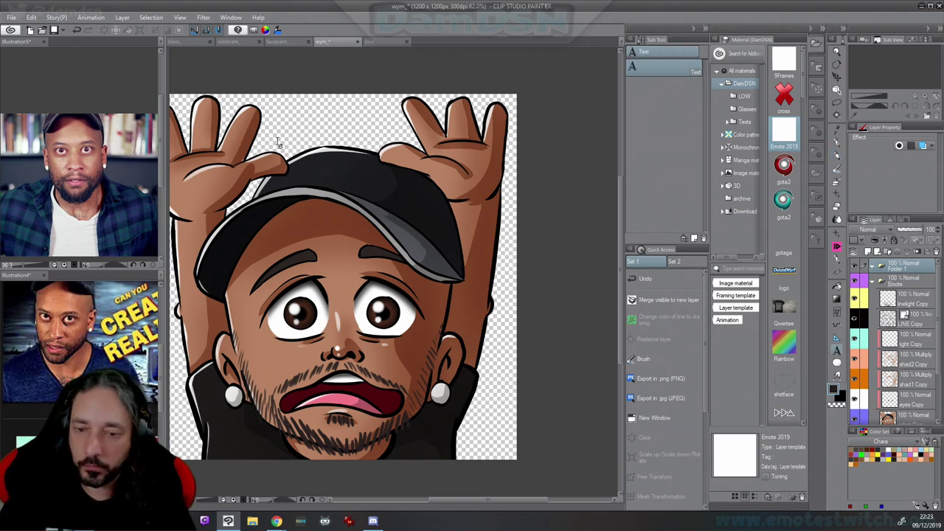
pyautogui.click(225, 168)
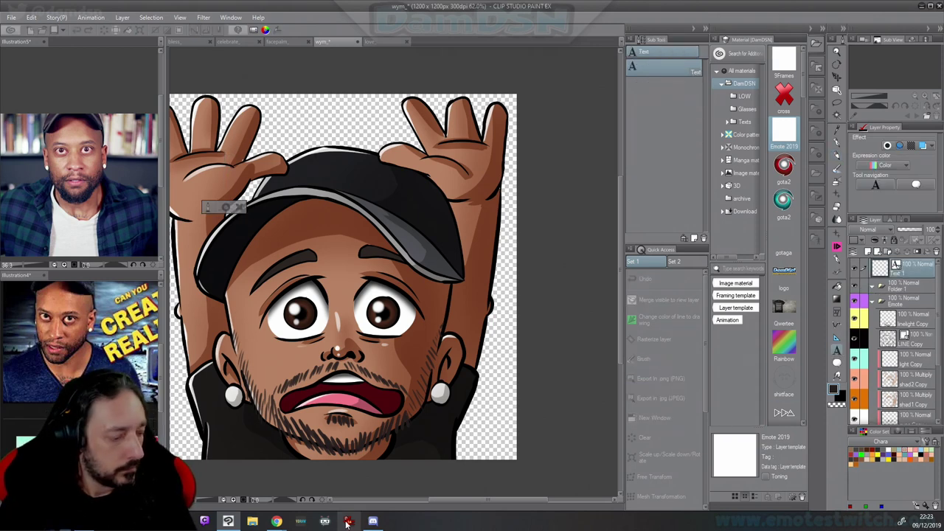
pyautogui.write('WYM')
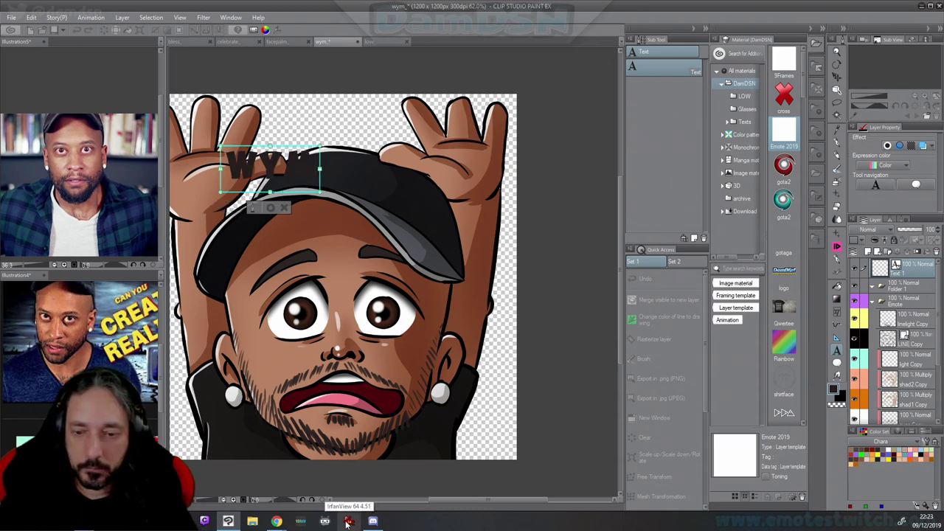
# Enlarge the WYM text to span most of the canvas width, place it along the upper edge and commit it
pyautogui.moveTo(318, 169); pyautogui.dragTo(493, 156)
pyautogui.moveTo(417, 232); pyautogui.dragTo(381, 212)
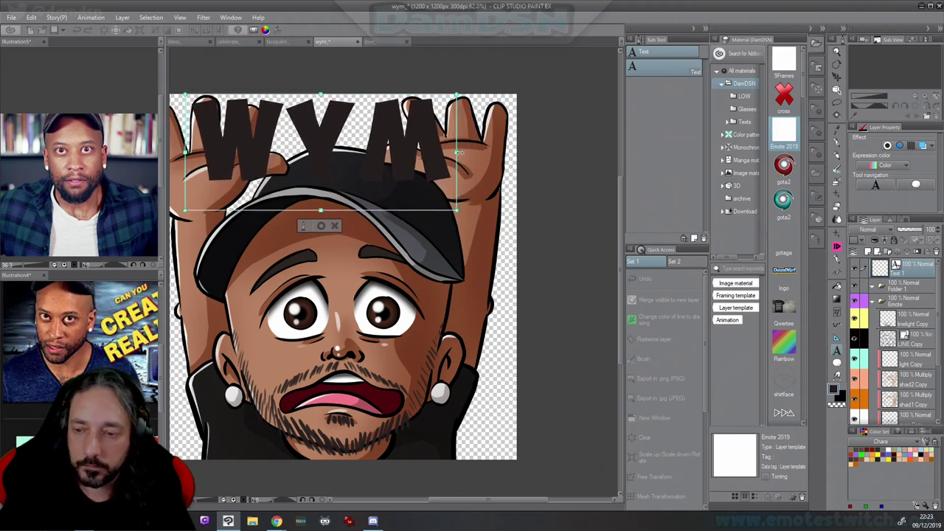
pyautogui.moveTo(508, 152); pyautogui.dragTo(507, 153)
pyautogui.moveTo(421, 224); pyautogui.dragTo(458, 256)
pyautogui.click(382, 271)
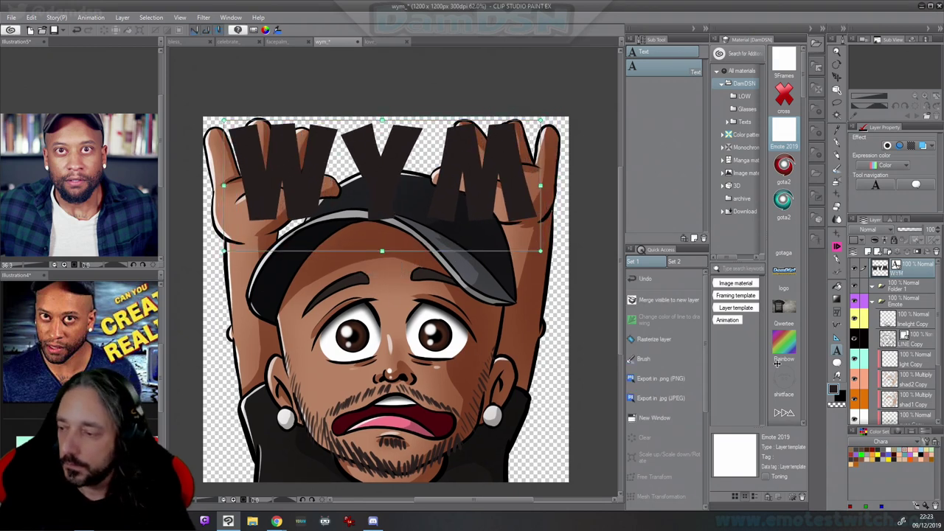
# Rasterize the WYM text layer and move it into the new folder above the Emote folder
pyautogui.click(653, 338)
pyautogui.moveTo(898, 273); pyautogui.dragTo(900, 286)
# Recolour the WYM lettering light yellow with hue 53, saturation 57 and value 100
pyautogui.press('F6')
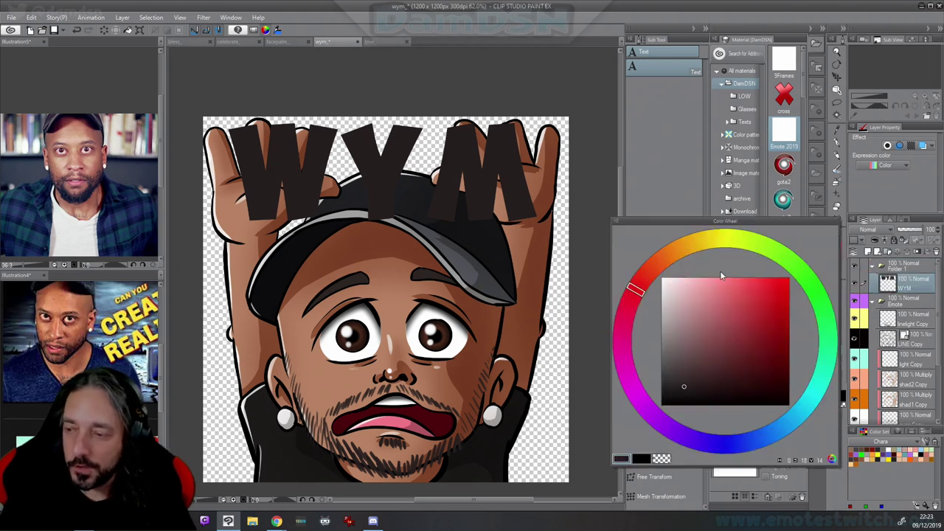
pyautogui.click(713, 240)
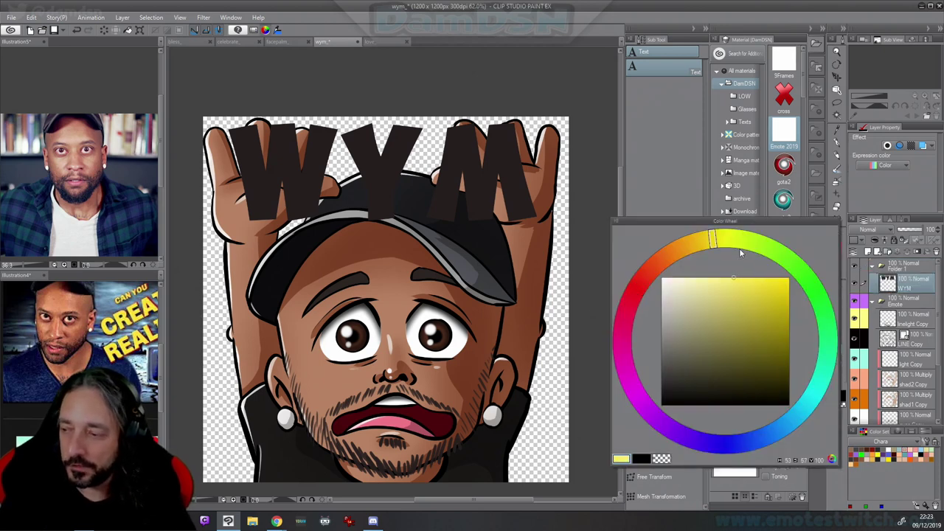
pyautogui.click(898, 287)
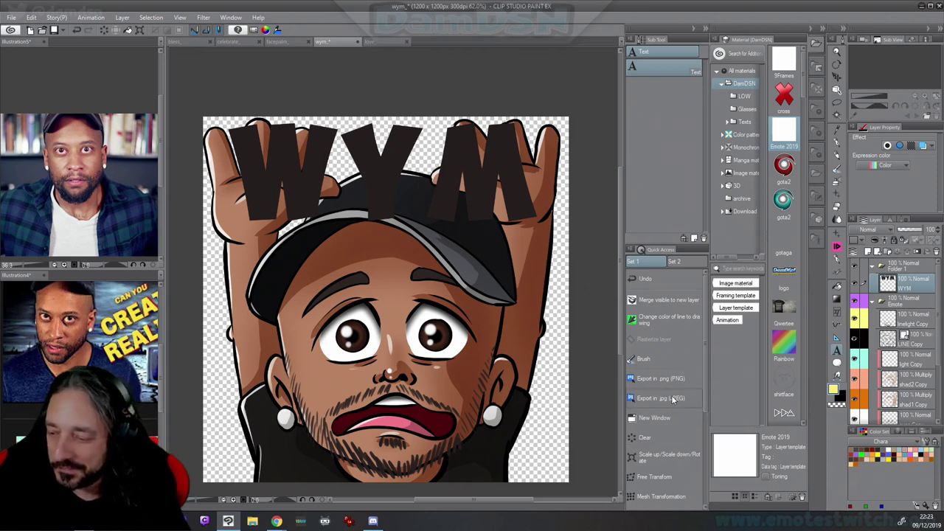
pyautogui.click(659, 319)
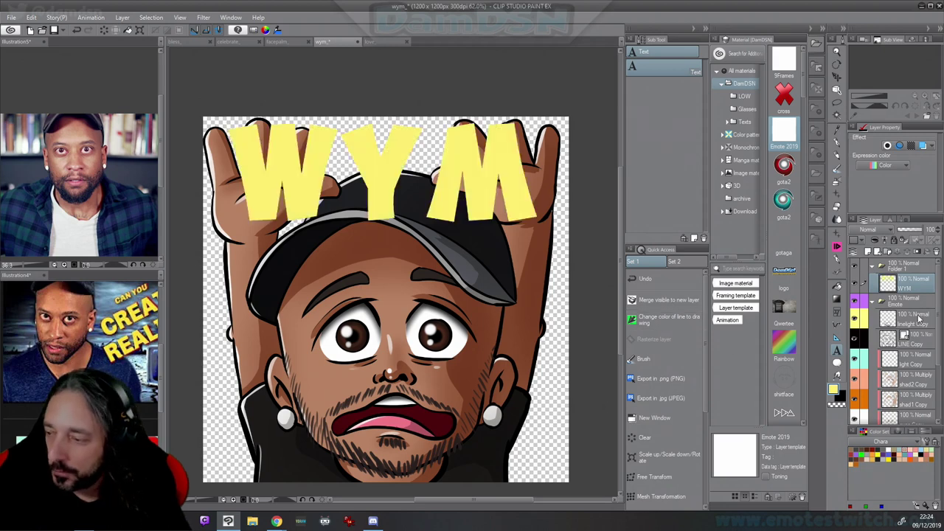
# Add a new clipped layer above the WYM layer and set its blending mode to Multiply
pyautogui.click(868, 250)
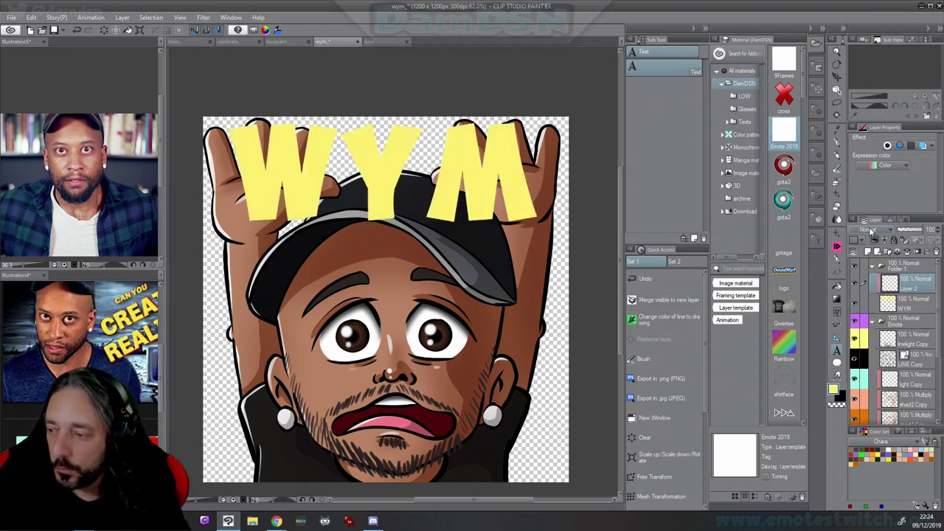
pyautogui.click(870, 229)
pyautogui.click(860, 258)
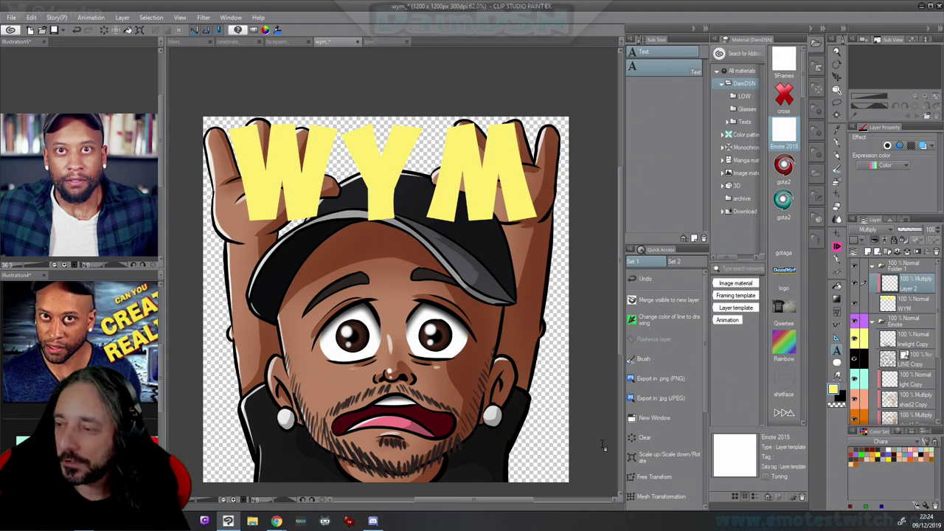
# Select the Soft airbrush and pick a darker golden yellow with hue 45 as the drawing colour
pyautogui.press('b')
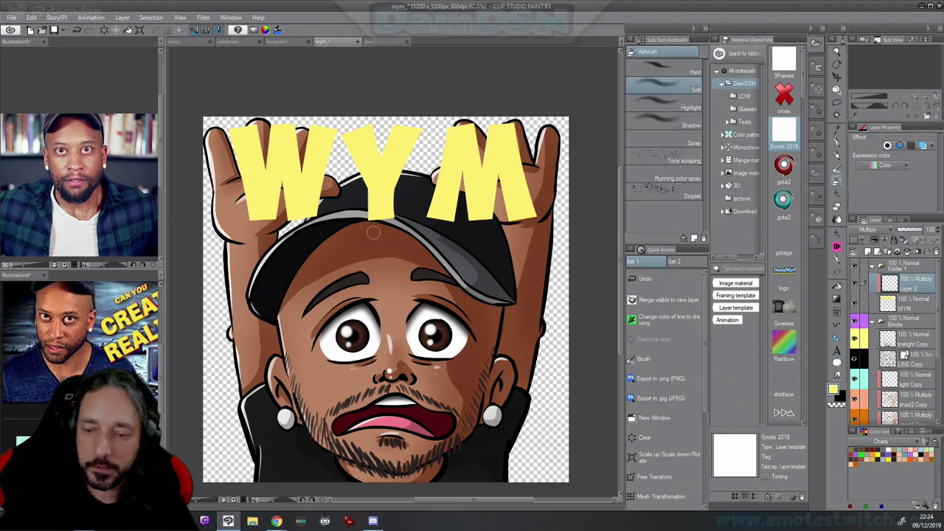
pyautogui.press('F6')
pyautogui.click(344, 124)
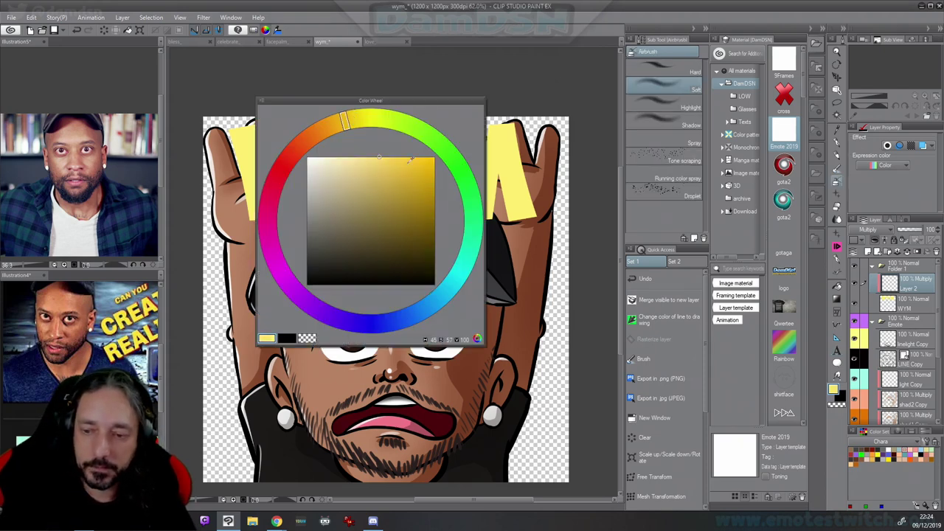
pyautogui.click(416, 182)
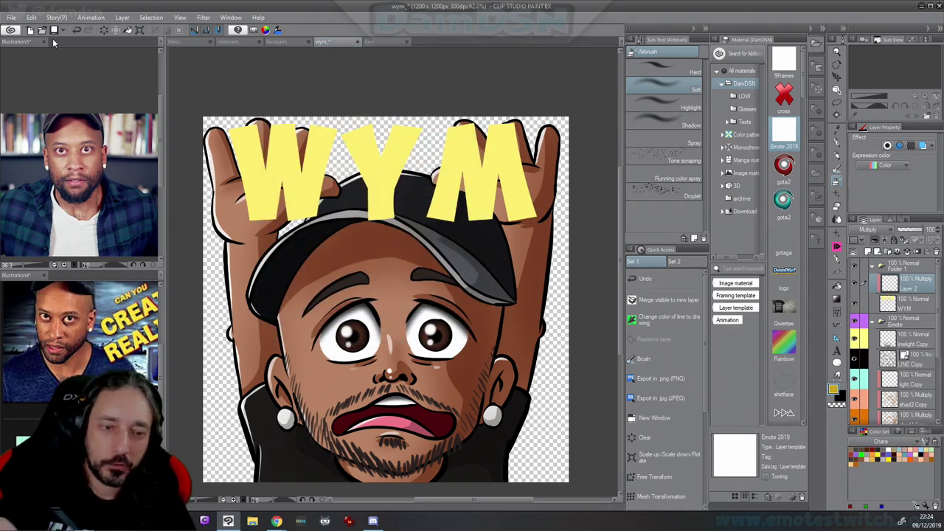
# Open avatars_01.jpg from the damdsn folder to view the avatar samples
pyautogui.click(11, 17)
pyautogui.click(39, 57)
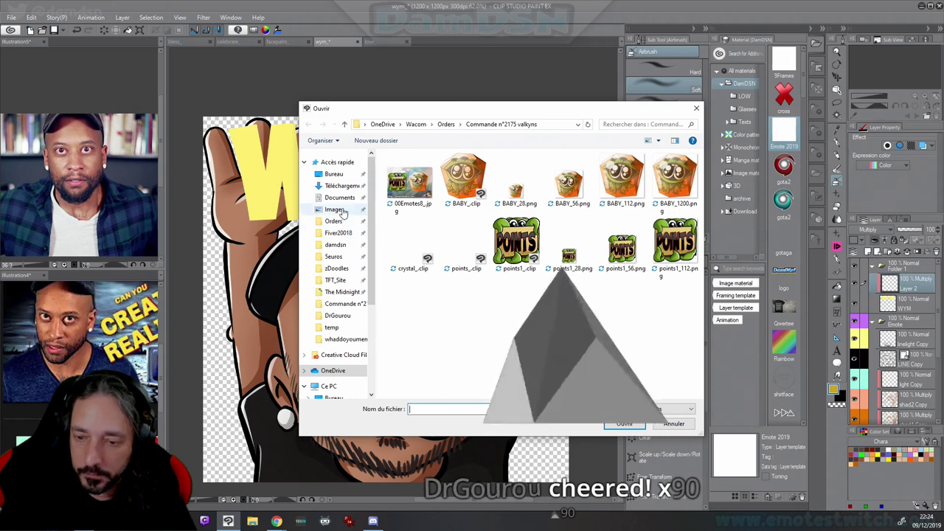
pyautogui.click(335, 244)
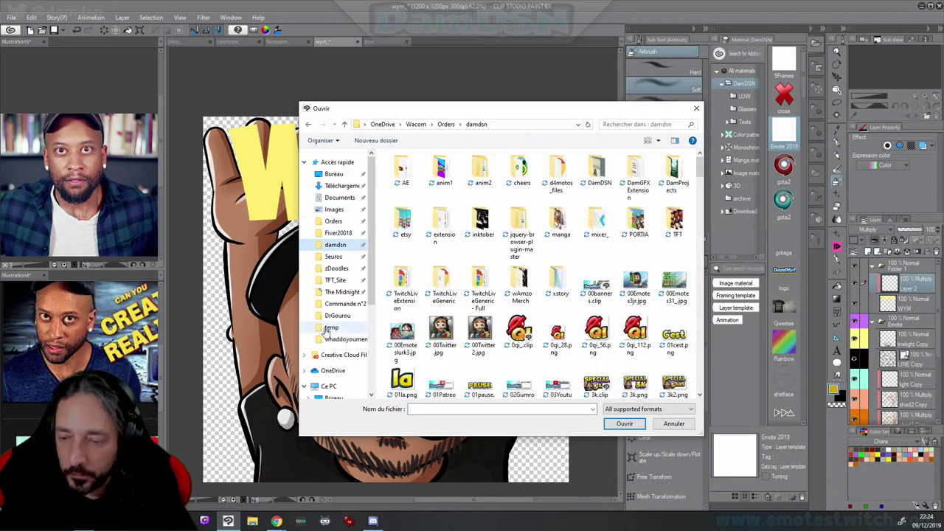
pyautogui.moveTo(699, 174); pyautogui.dragTo(696, 192)
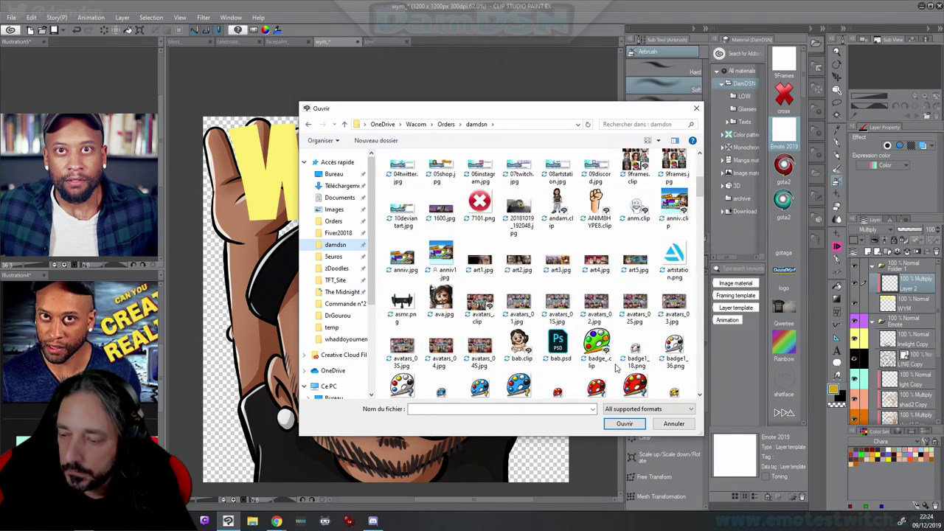
pyautogui.doubleClick(520, 324)
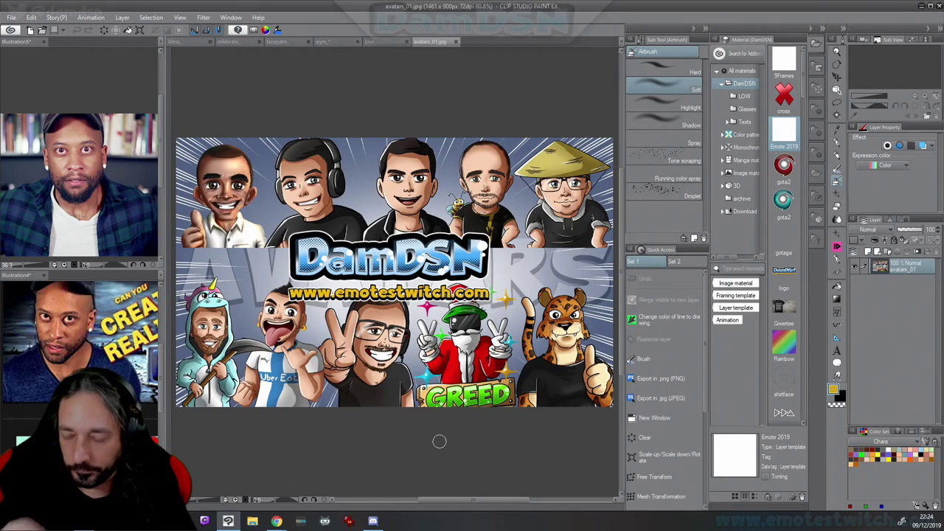
# Open avatars_02.jpg from the same damdsn folder
pyautogui.click(14, 20)
pyautogui.click(32, 57)
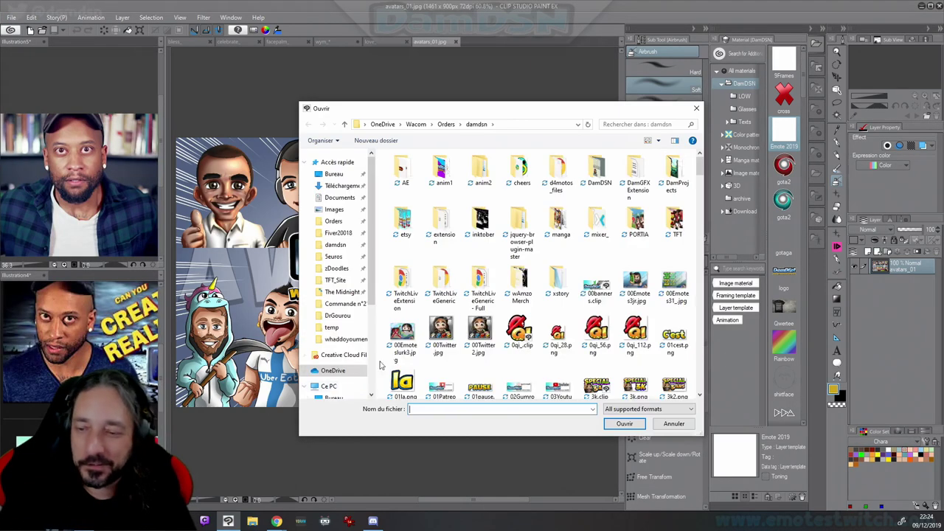
pyautogui.moveTo(700, 169); pyautogui.dragTo(691, 193)
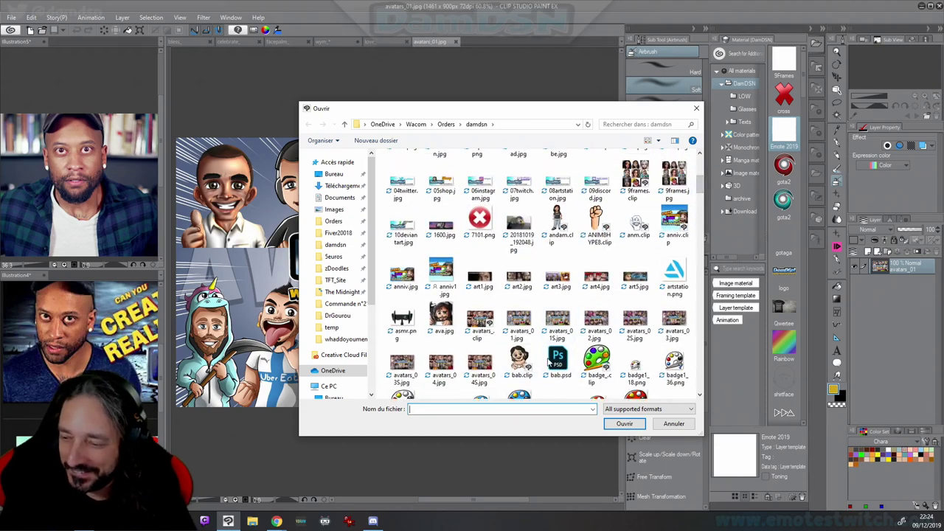
pyautogui.doubleClick(598, 331)
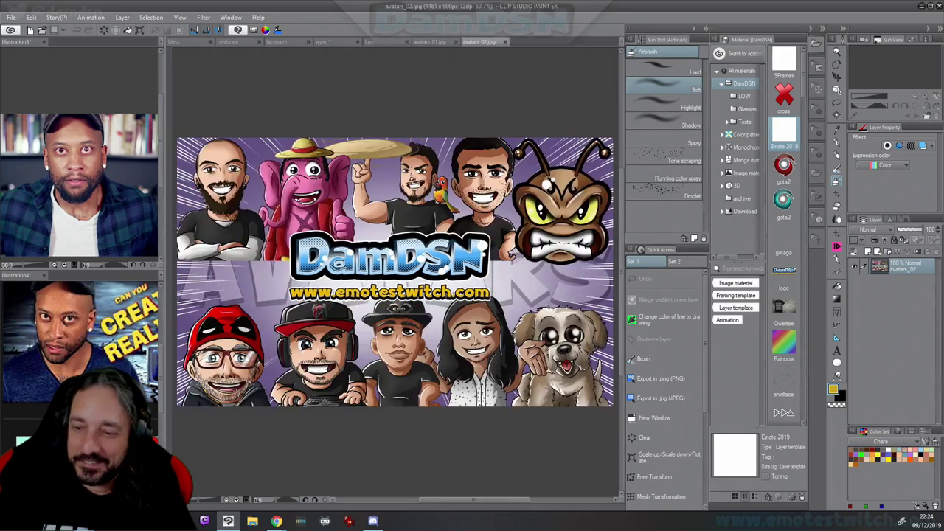
# Open avatars_03.jpg from the damdsn folder, moving the file dialog clear of the artwork
pyautogui.click(11, 17)
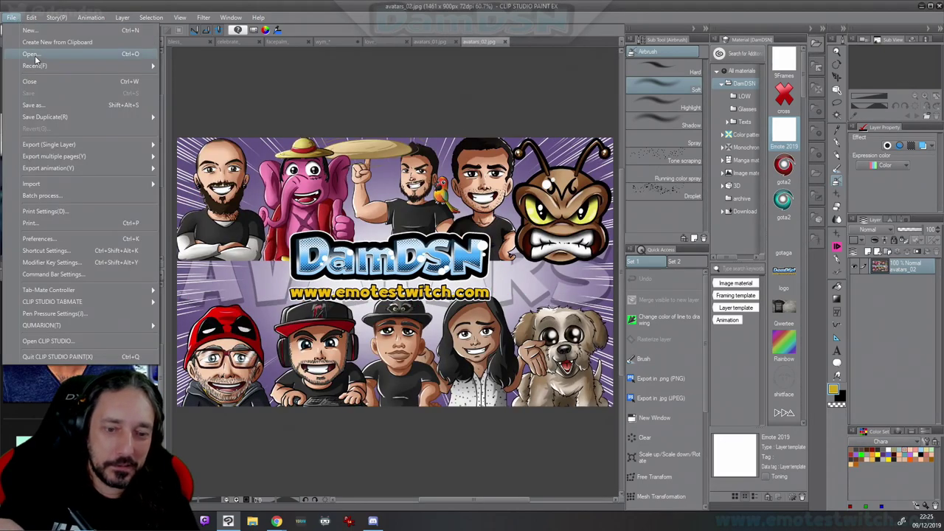
pyautogui.click(33, 57)
pyautogui.moveTo(467, 108); pyautogui.dragTo(701, 148)
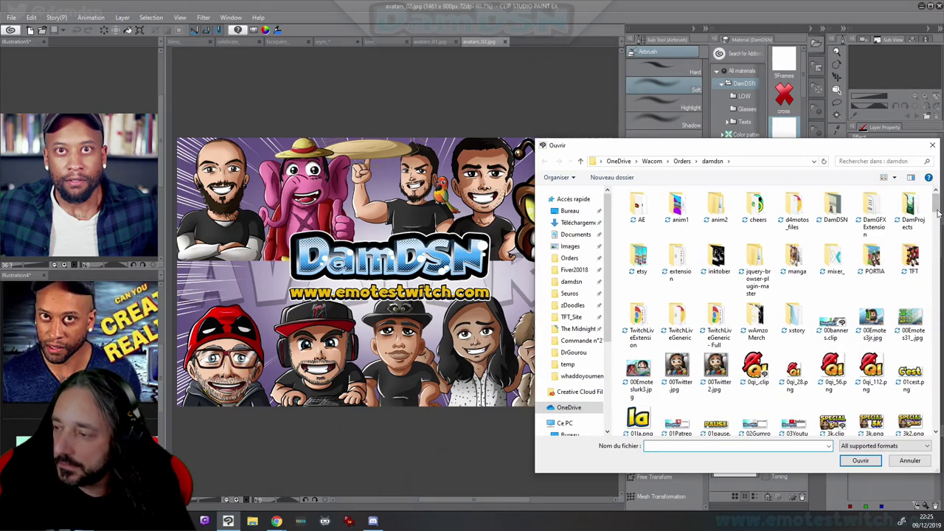
pyautogui.scroll(-1, 936, 221)
pyautogui.scroll(-4, 937, 221)
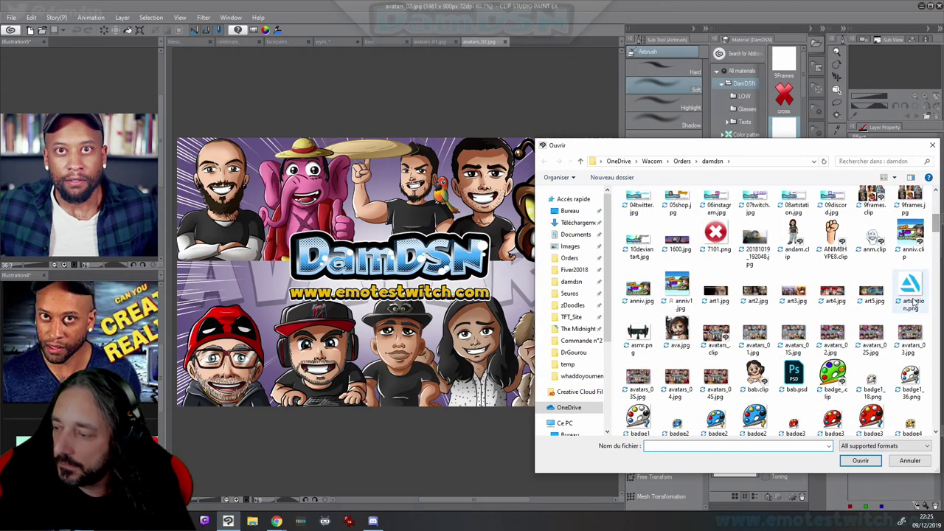
pyautogui.doubleClick(914, 340)
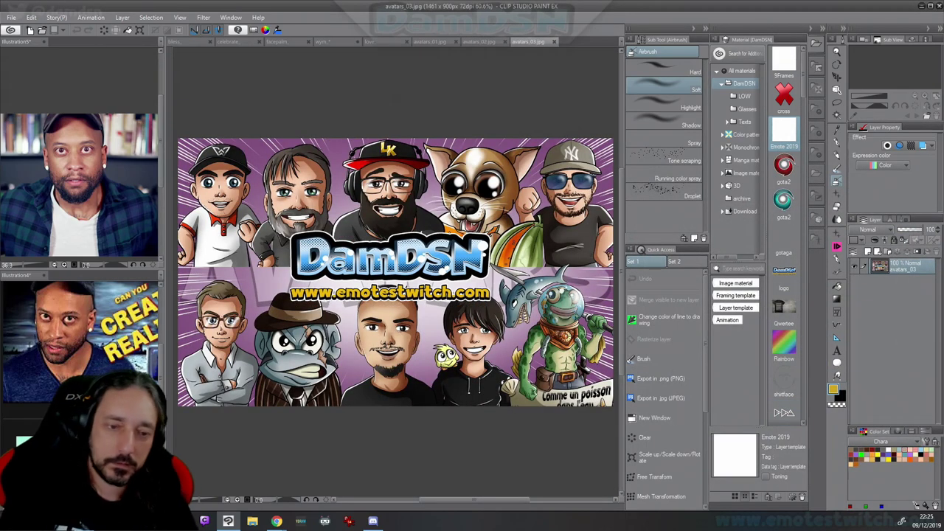
# Open avatars_04.jpg from the damdsn folder
pyautogui.click(11, 17)
pyautogui.click(29, 53)
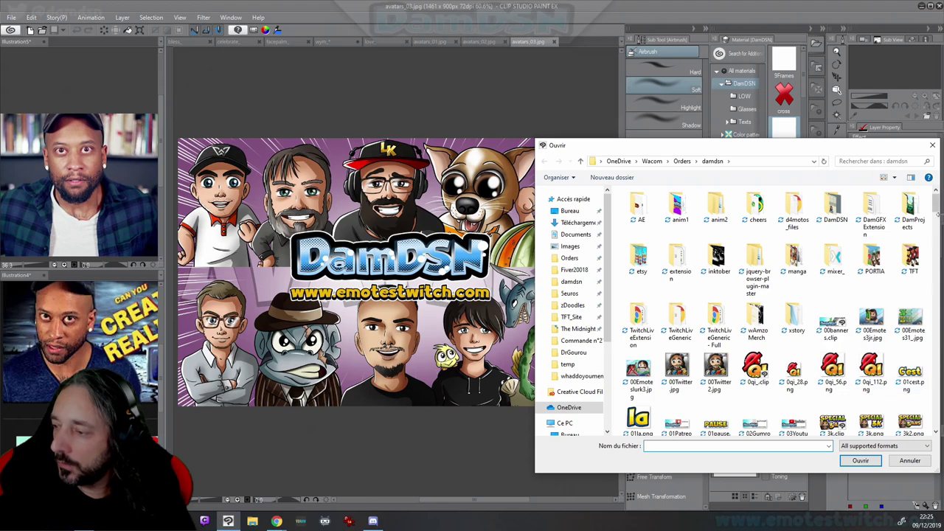
pyautogui.moveTo(935, 206); pyautogui.dragTo(936, 238)
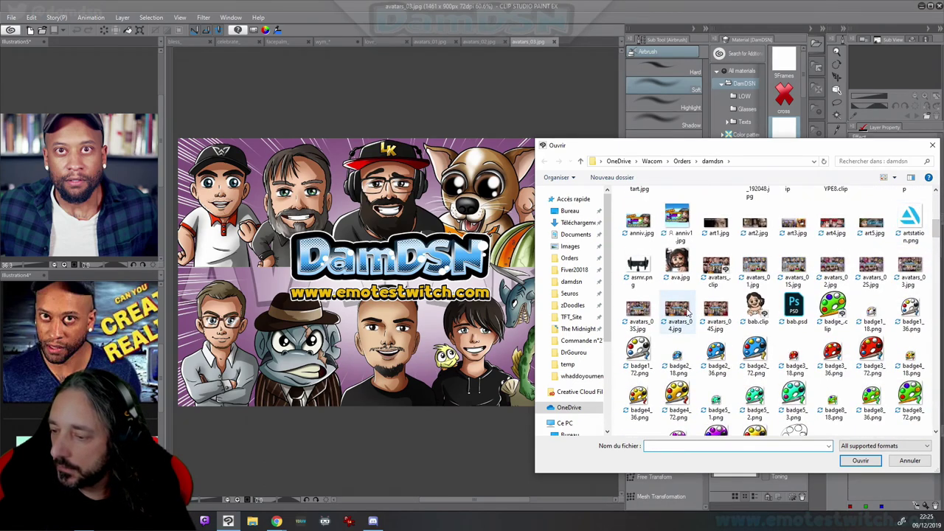
pyautogui.doubleClick(685, 312)
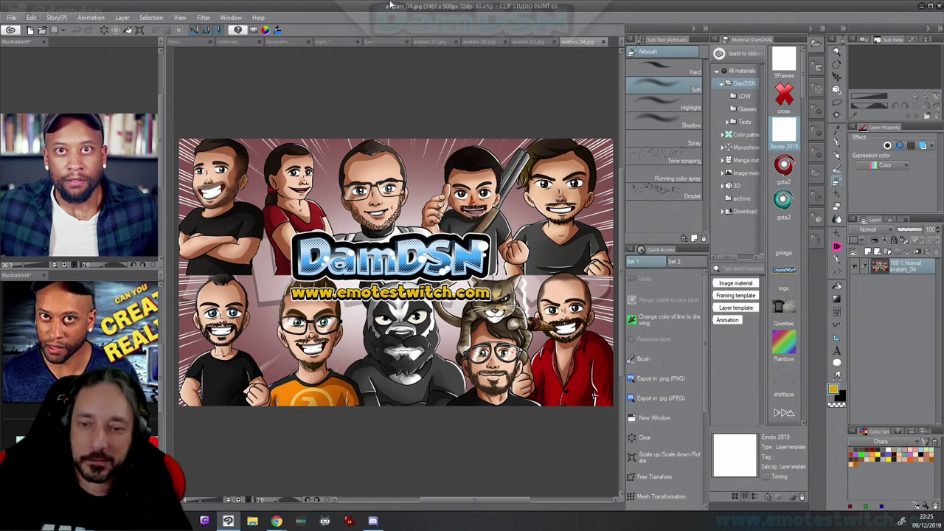
# Return to the wym emote, choose a darker golden yellow and airbrush soft shading across the lower part of the letters
pyautogui.click(338, 42)
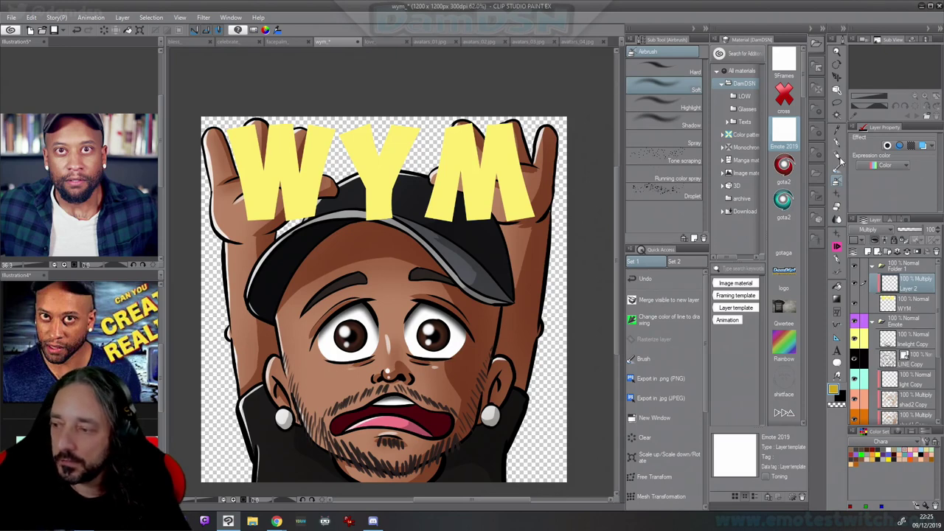
pyautogui.press('F7')
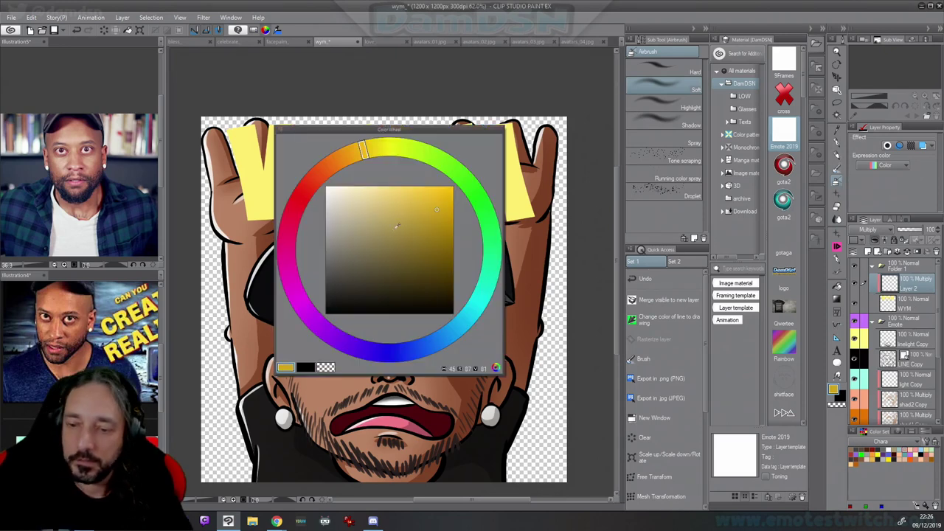
pyautogui.click(444, 211)
pyautogui.press('F7')
pyautogui.moveTo(225, 234); pyautogui.dragTo(420, 222)
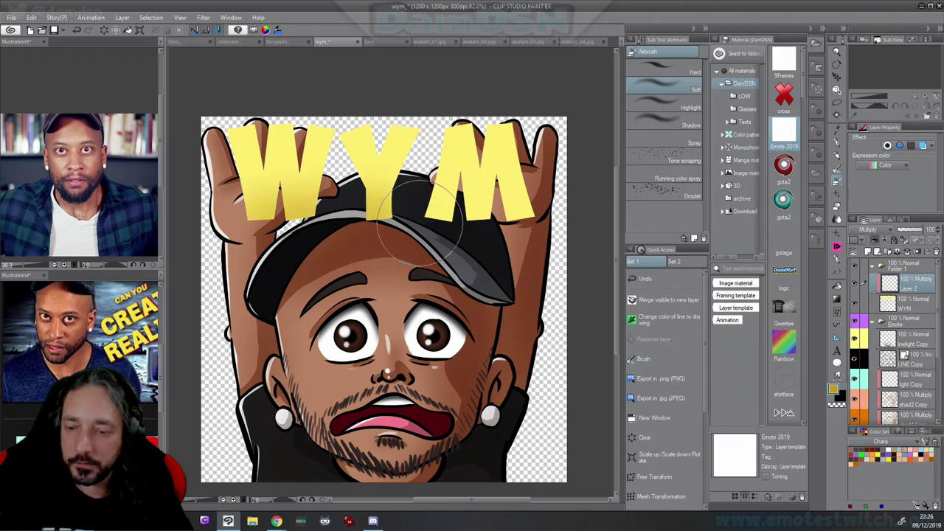
# Add a clipped layer above the shading and airbrush a soft near-white highlight over the tops of the letters
pyautogui.click(876, 252)
pyautogui.press('F9')
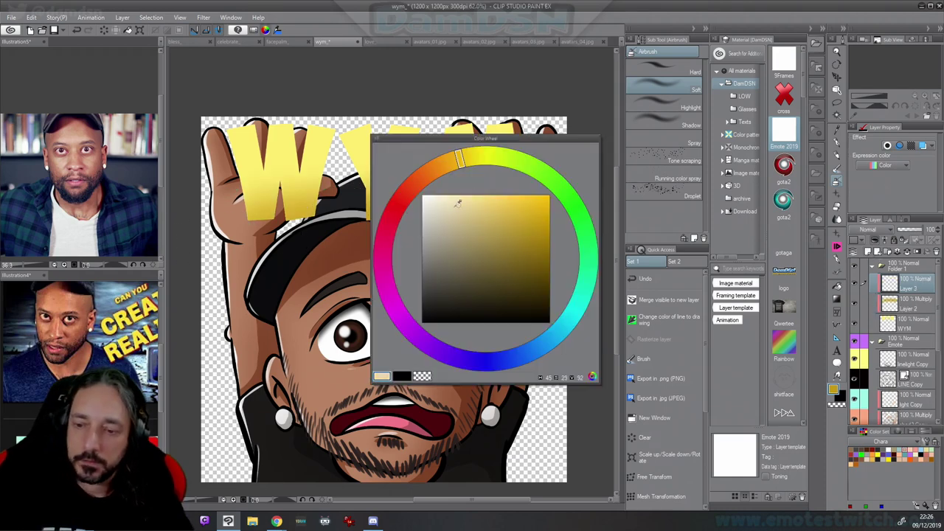
pyautogui.click(458, 203)
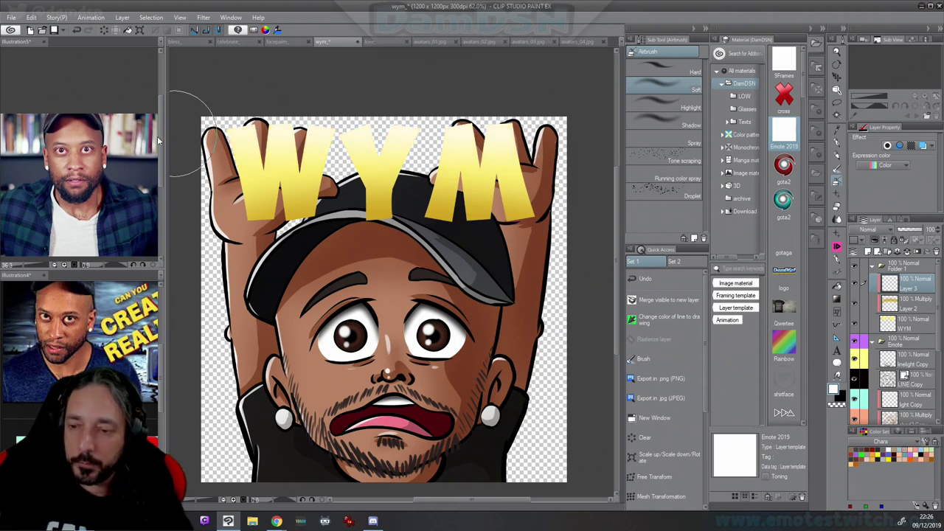
# Lasso a curved band across the letter tops, give it a hard-edged glossy highlight and clear the selection
pyautogui.press('m')
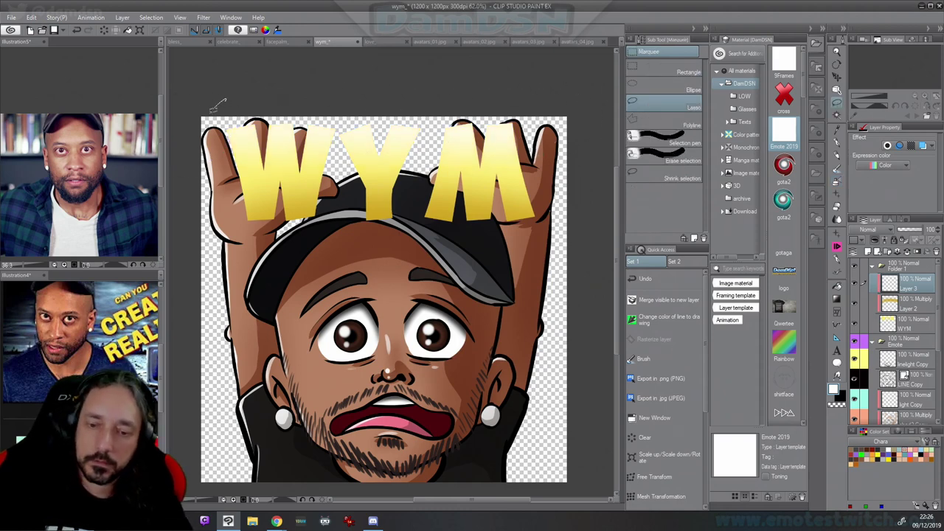
pyautogui.moveTo(332, 146)
pyautogui.mouseDown()
pyautogui.moveTo(577, 81)
pyautogui.moveTo(560, 124)
pyautogui.mouseUp()
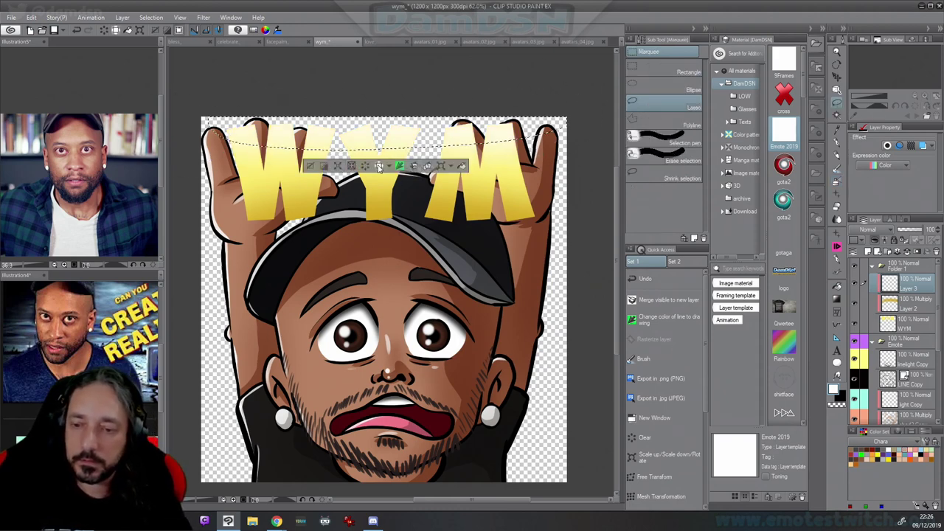
pyautogui.click(312, 168)
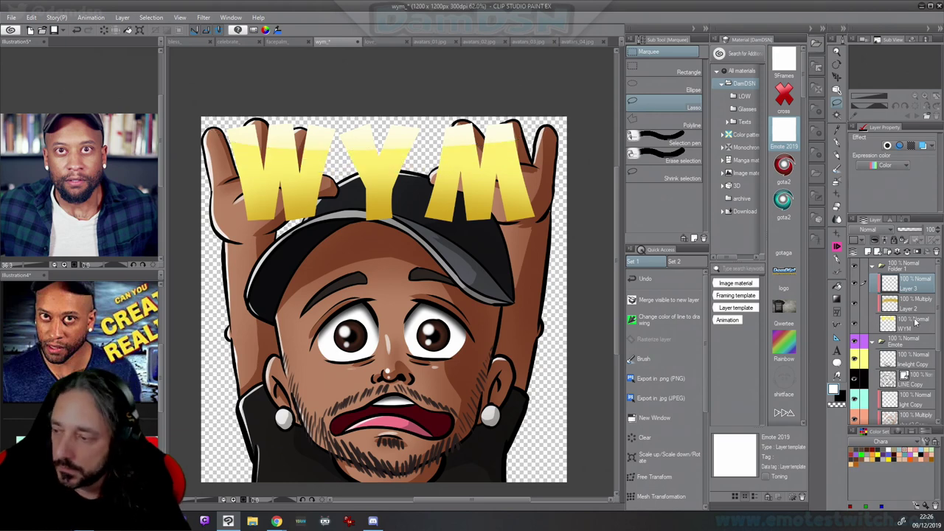
# Trim the highlight and shading layers to a shrunken selection of the WYM letters, leaving a plain yellow rim around each letter
pyautogui.keyDown('ctrl'); pyautogui.click(890, 324); pyautogui.keyUp('ctrl')
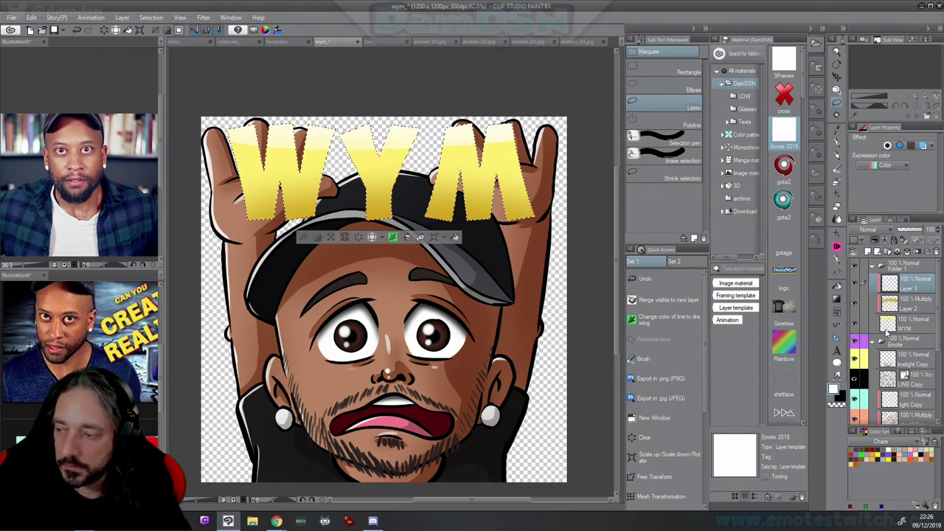
pyautogui.click(344, 237)
pyautogui.click(440, 351)
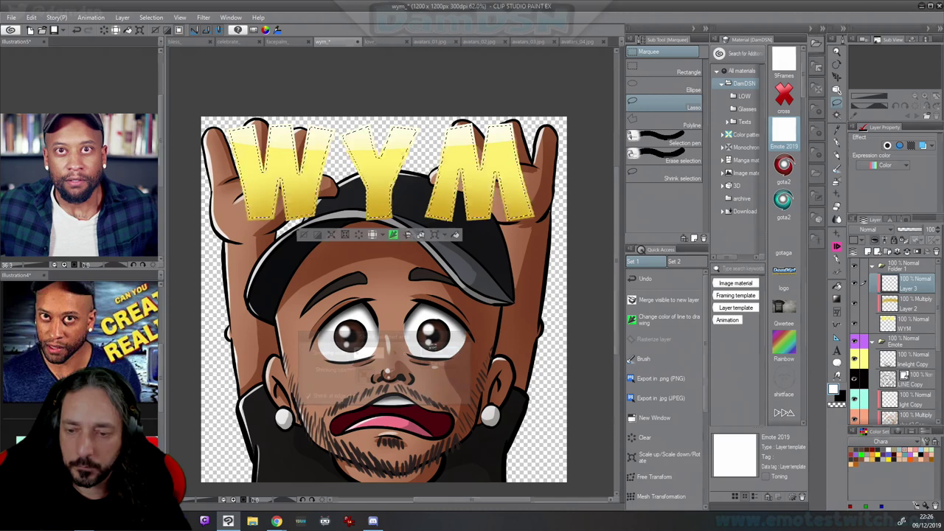
pyautogui.click(374, 236)
pyautogui.keyDown('ctrl'); pyautogui.click(891, 323); pyautogui.keyUp('ctrl')
pyautogui.click(906, 305)
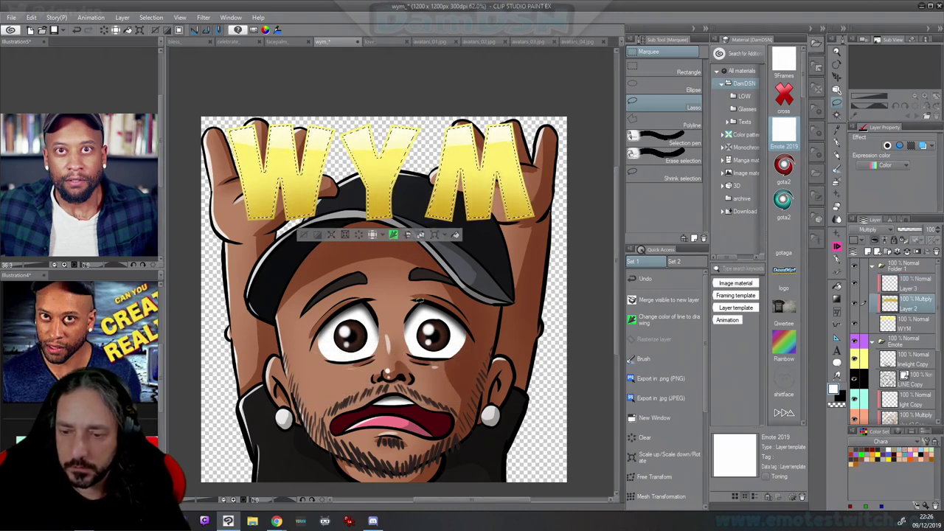
pyautogui.hotkey('ctrl', 'd')
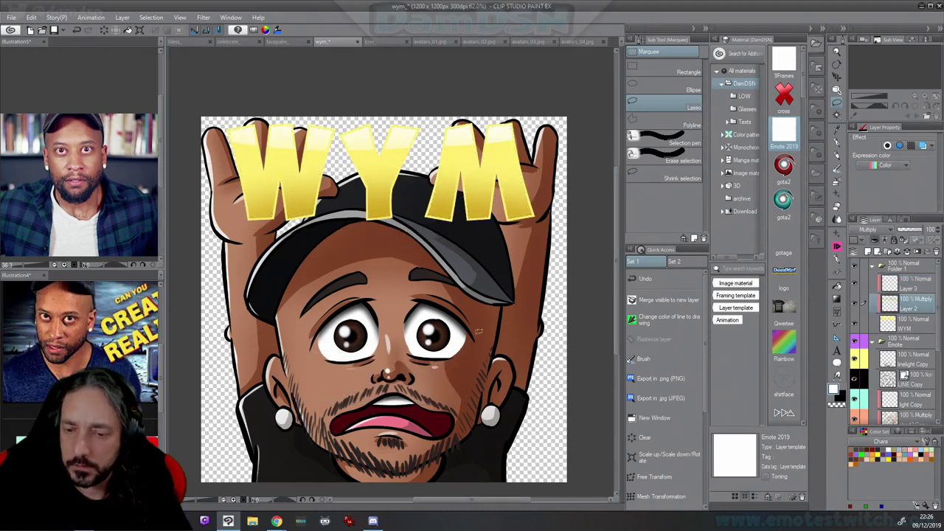
# Duplicate the WYM layer and give the lower copy a black border effect about 7.6 thick
pyautogui.click(902, 328)
pyautogui.hotkey('ctrl', 'c')
pyautogui.hotkey('ctrl', 'v')
pyautogui.click(909, 344)
pyautogui.press('c')
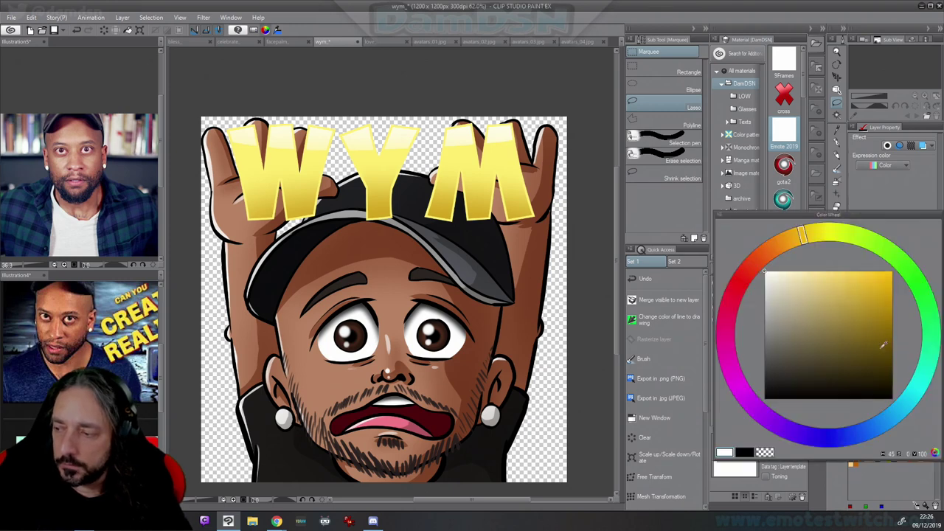
pyautogui.press('F2')
pyautogui.click(887, 145)
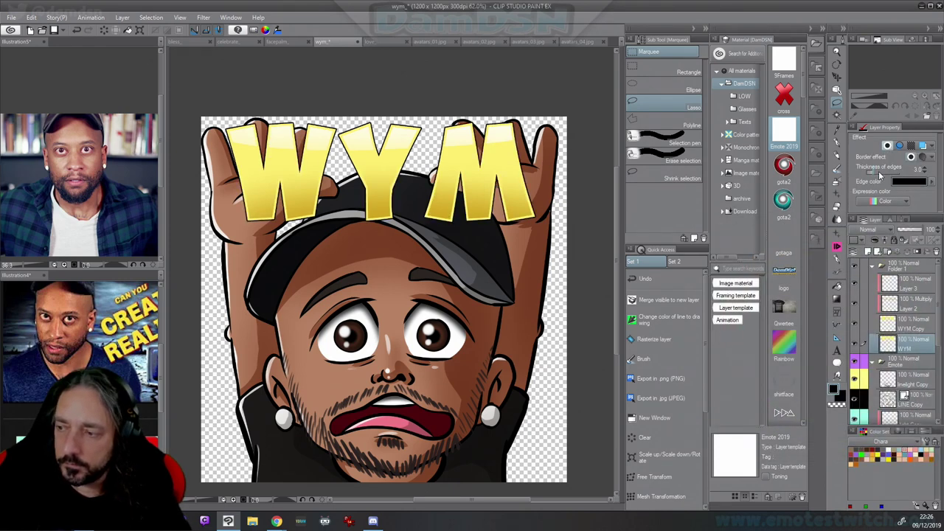
pyautogui.moveTo(878, 172); pyautogui.dragTo(879, 173)
# Duplicate the black-bordered lettering and set the bottom copy's edge to dark red with a thickness of about 14.6
pyautogui.hotkey('ctrl', 'c')
pyautogui.hotkey('ctrl', 'v')
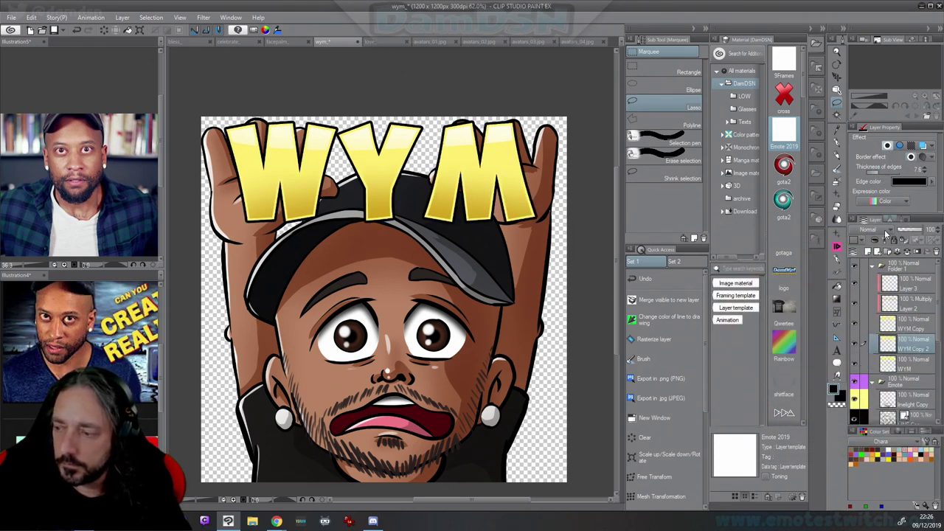
pyautogui.press('F2')
pyautogui.click(756, 319)
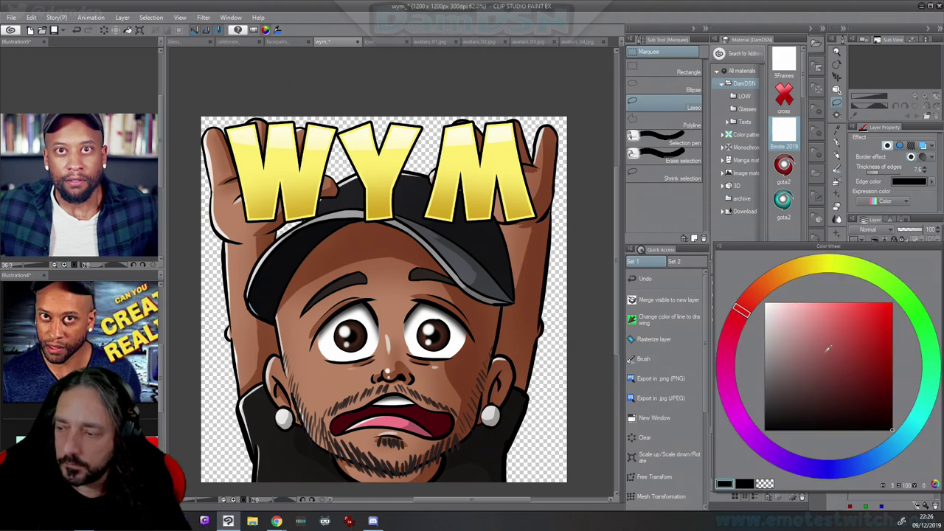
pyautogui.press('F2')
pyautogui.click(909, 181)
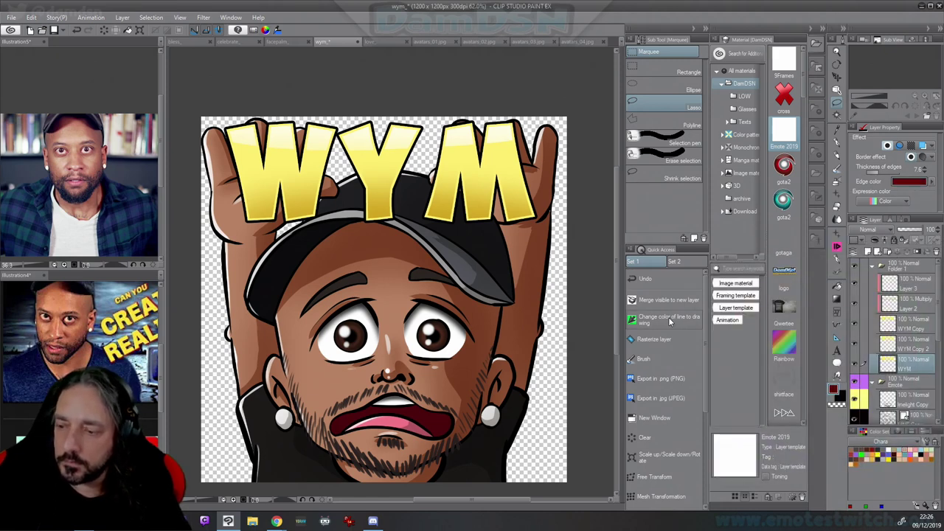
pyautogui.click(882, 173)
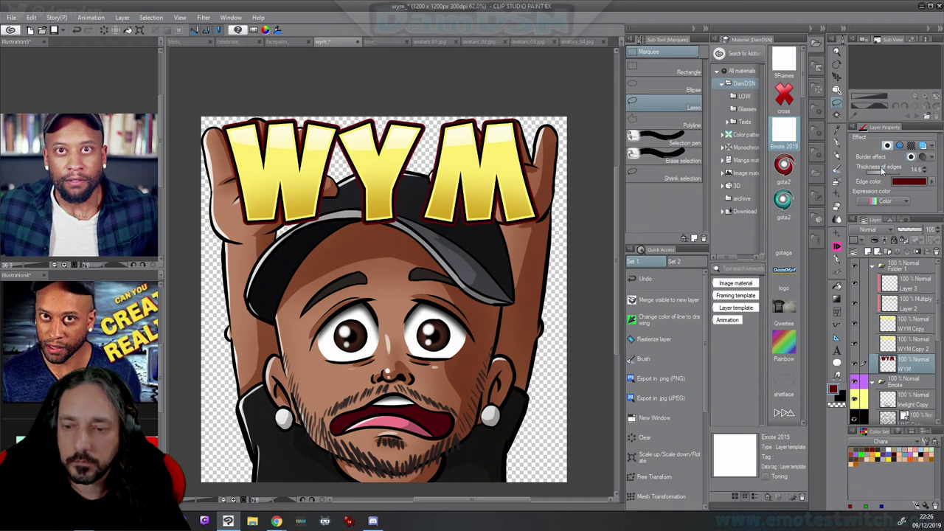
# Shift the dark red outlined lettering slightly downward to give the letters depth
pyautogui.hotkey('ctrl', 't')
pyautogui.moveTo(379, 222); pyautogui.dragTo(379, 230)
pyautogui.click(364, 243)
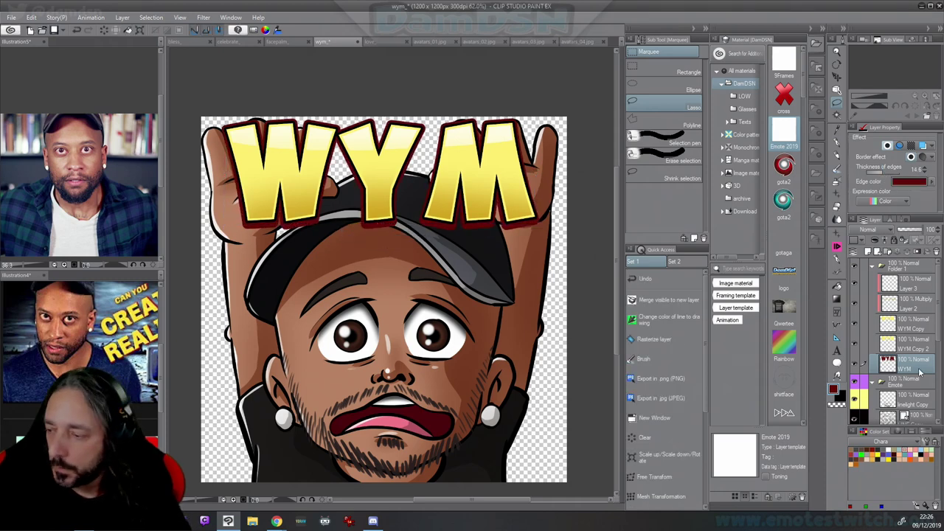
# Duplicate the dark red lettering and give the bottom copy a black edge about 35 thick
pyautogui.hotkey('ctrl', 'v')
pyautogui.click(911, 382)
pyautogui.press('F7')
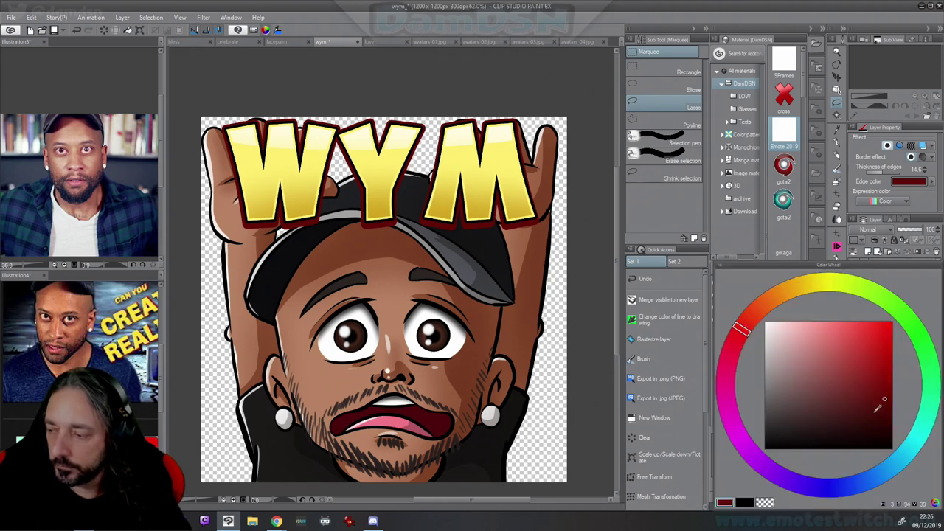
pyautogui.press('F3')
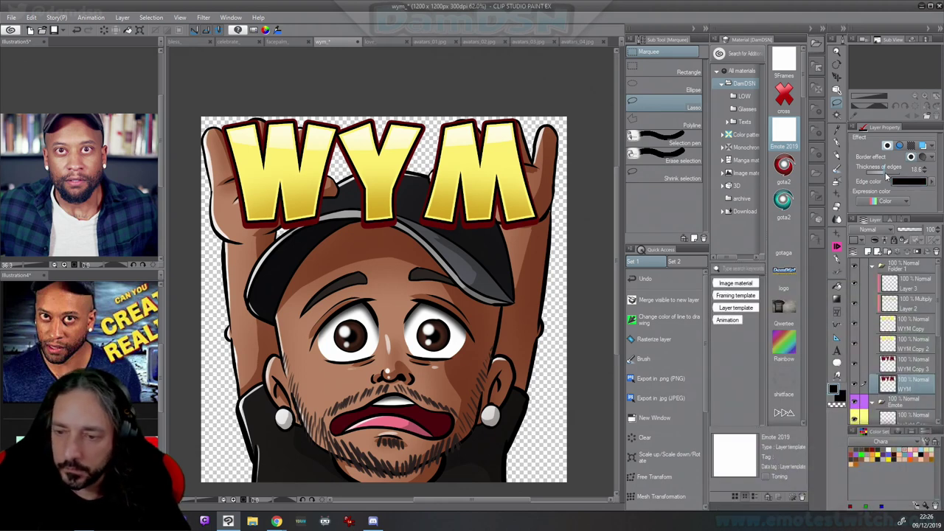
pyautogui.moveTo(885, 174); pyautogui.dragTo(890, 175)
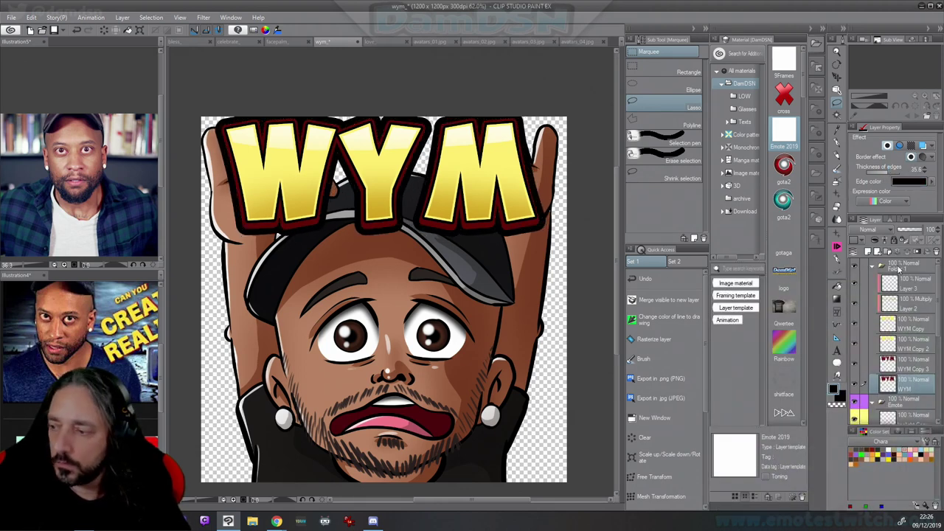
# Squash the whole lettering folder vertically from its upper edge so the thick outline fits within the canvas
pyautogui.click(898, 269)
pyautogui.hotkey('ctrl', 't')
pyautogui.moveTo(381, 124); pyautogui.dragTo(381, 136)
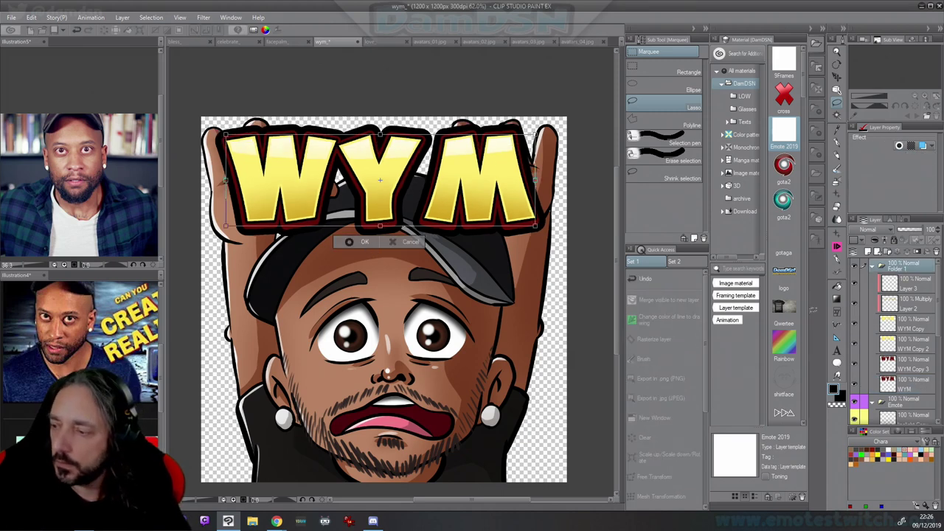
pyautogui.press('Return')
# Add a layer on top of the lettering and paint round white shine spots on the W, Y and M with the Darker pencil
pyautogui.click(911, 284)
pyautogui.click(867, 252)
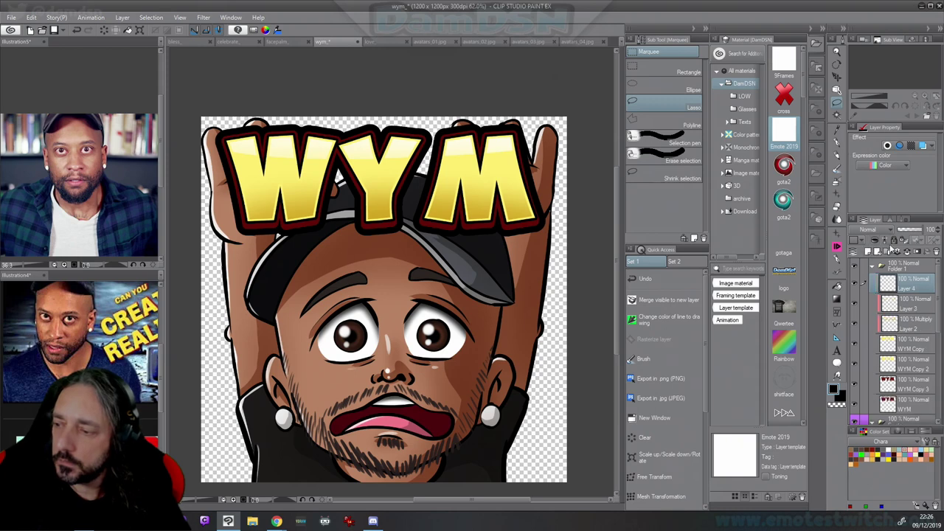
pyautogui.click(837, 154)
pyautogui.press('F4')
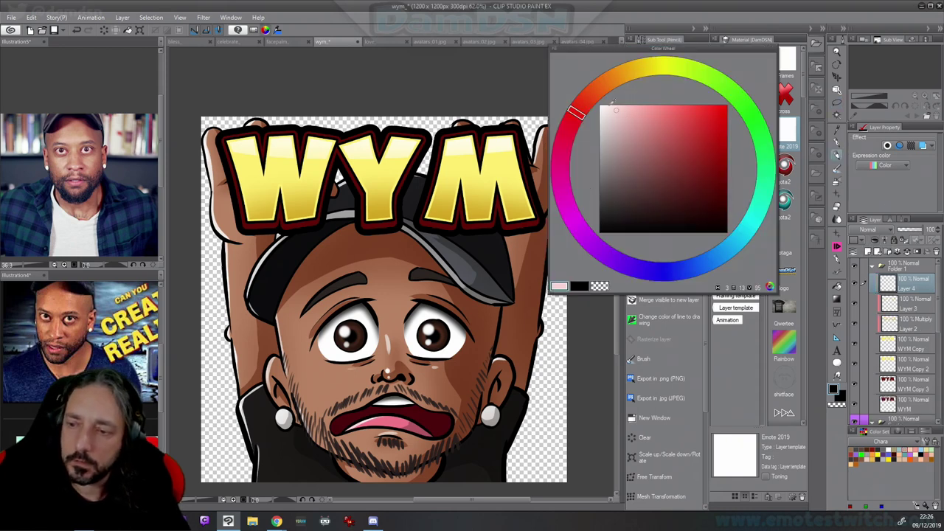
pyautogui.moveTo(610, 104); pyautogui.dragTo(598, 103)
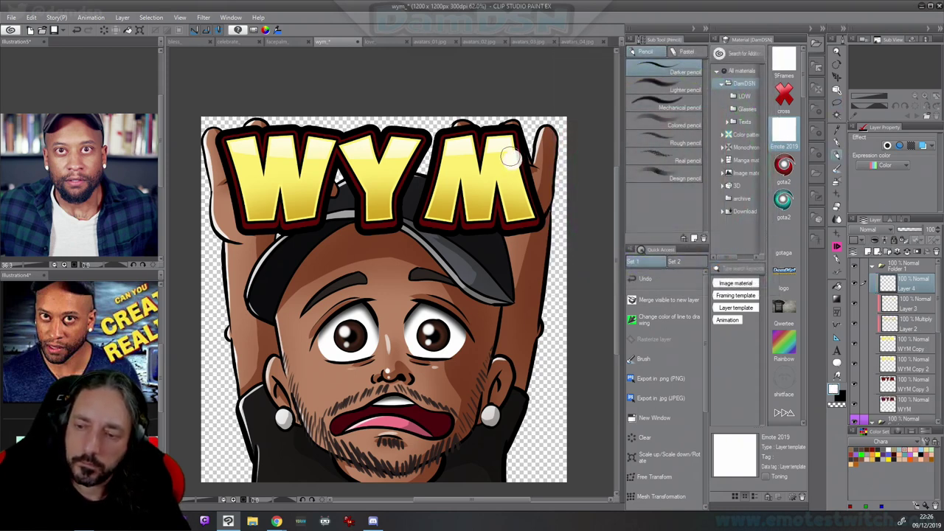
pyautogui.click(372, 198)
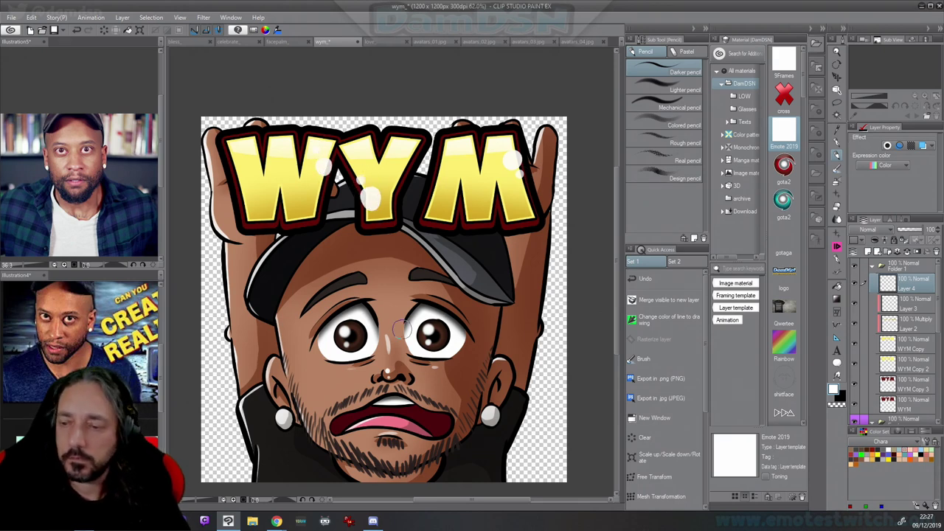
# Collapse both folders, hide the Emote folder and merge the visible lettering to a new layer
pyautogui.click(872, 267)
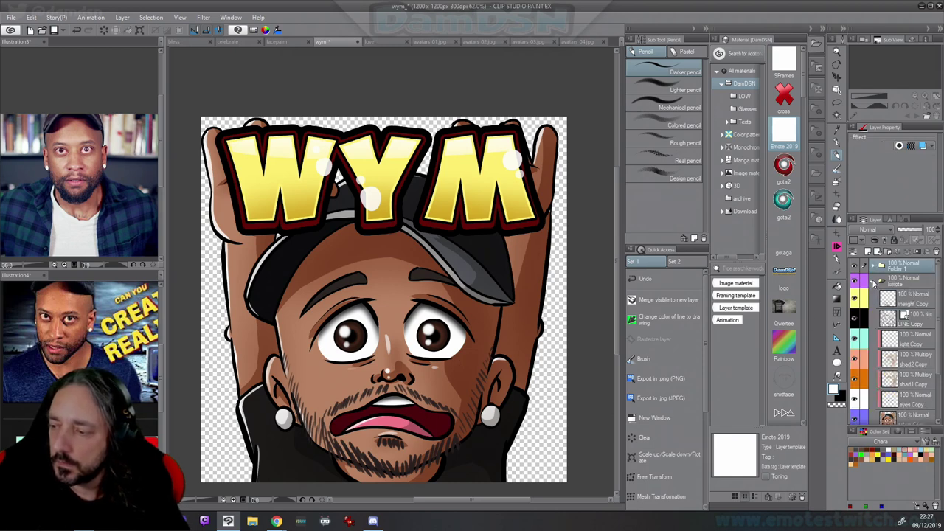
pyautogui.click(873, 282)
pyautogui.click(855, 280)
pyautogui.click(729, 305)
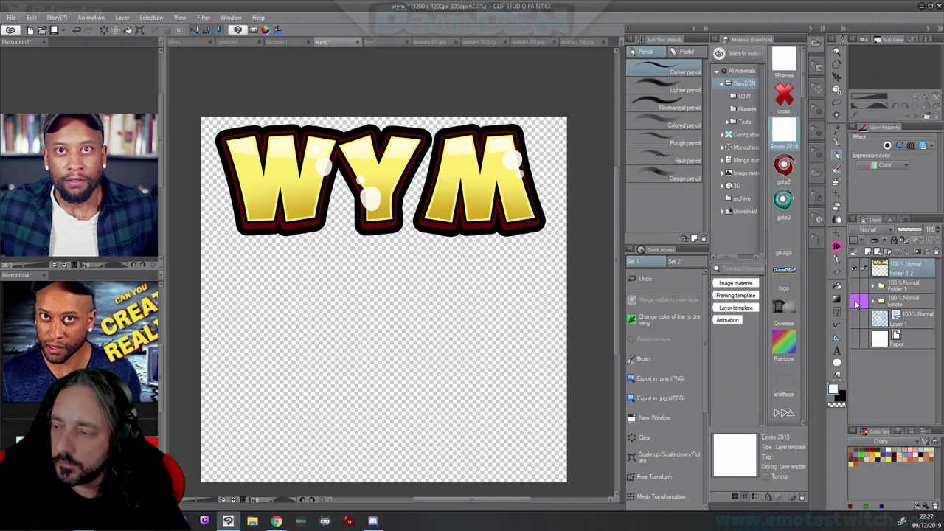
# Merge the Emote artwork alone to a new layer, hide its source folder and show the merged lettering again
pyautogui.click(856, 303)
pyautogui.click(855, 270)
pyautogui.click(907, 307)
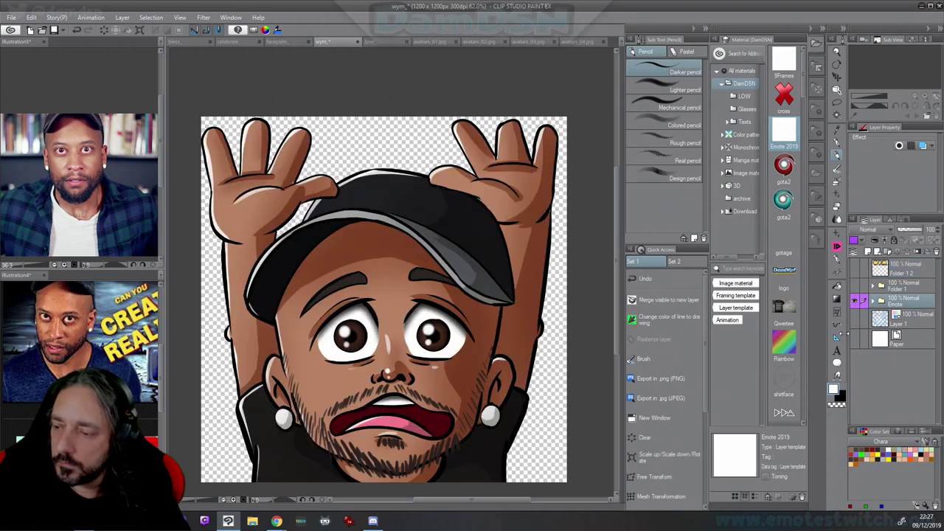
pyautogui.click(661, 301)
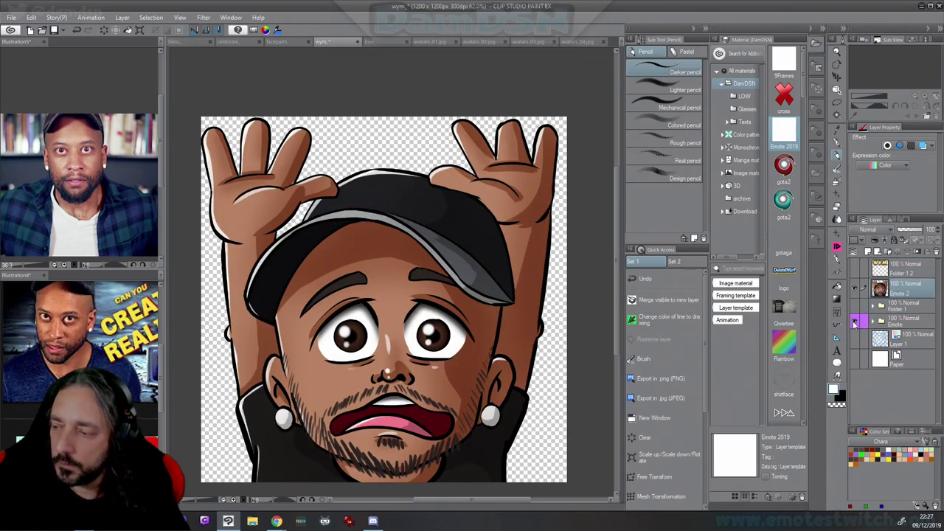
pyautogui.click(855, 322)
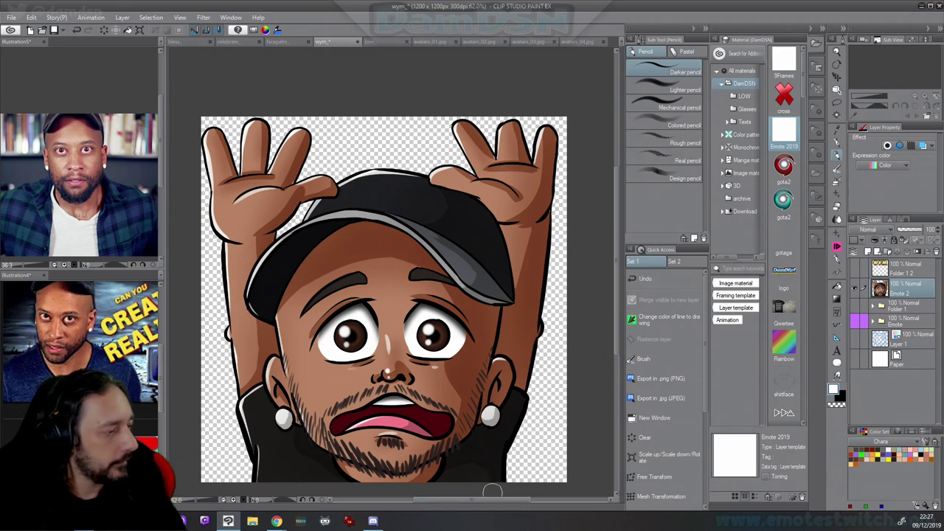
pyautogui.click(855, 270)
# Distort the merged WYM lettering so the W side extends lower and the letters taper toward the M
pyautogui.scroll(-3, 491, 321)
pyautogui.hotkey('ctrl', 't')
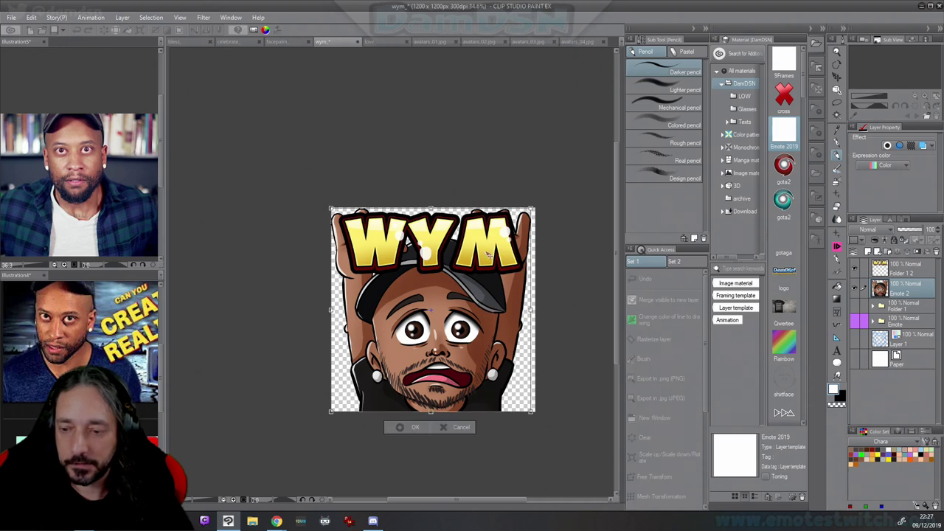
pyautogui.click(459, 428)
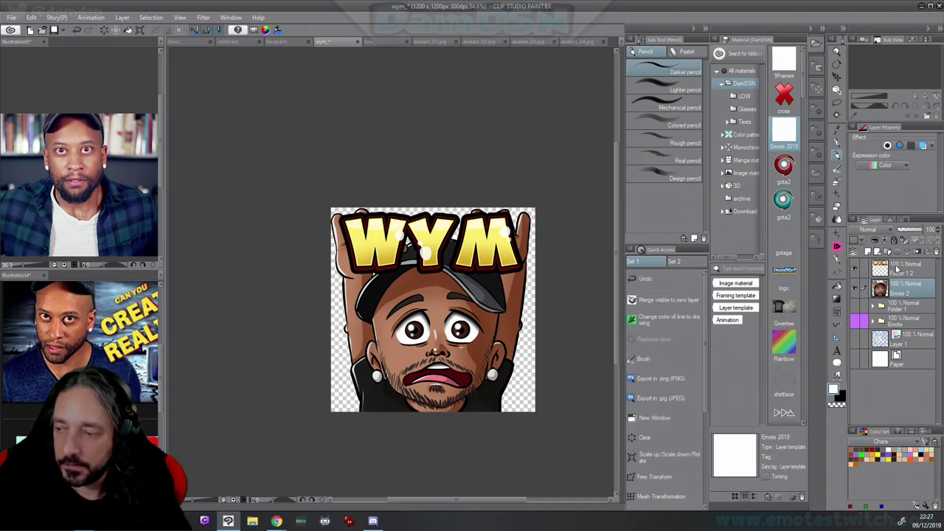
pyautogui.click(897, 270)
pyautogui.hotkey('ctrl', 't')
pyautogui.moveTo(339, 275); pyautogui.dragTo(340, 292)
pyautogui.moveTo(523, 277); pyautogui.dragTo(506, 249)
pyautogui.press('Return')
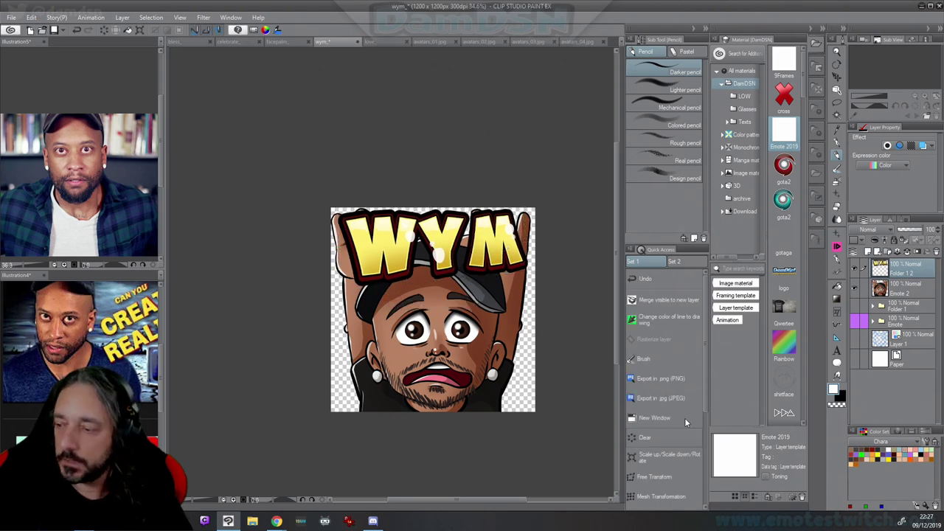
# Merge the visible artwork and lettering to a new layer, and open 00Emotes7_.clip from the Wacom folder
pyautogui.click(668, 301)
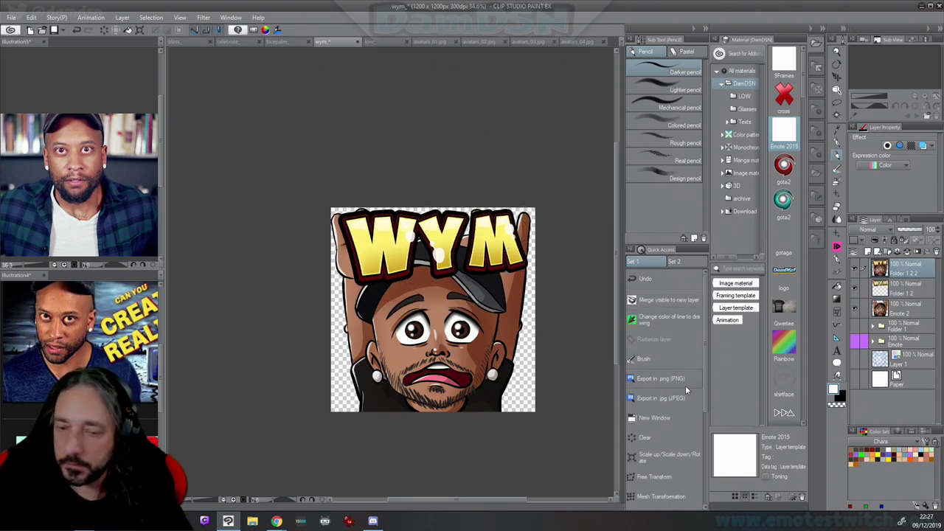
pyautogui.click(135, 190)
pyautogui.click(12, 17)
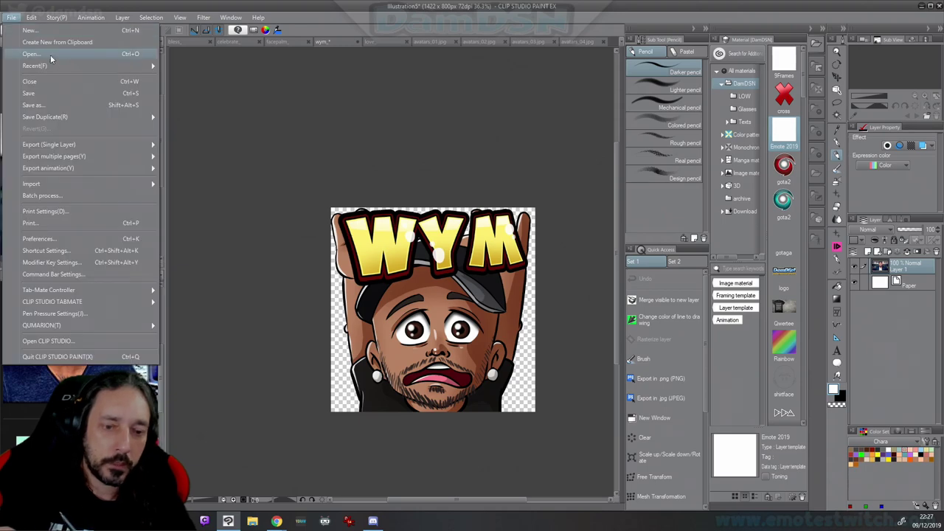
pyautogui.click(51, 58)
pyautogui.moveTo(742, 145); pyautogui.dragTo(280, 87)
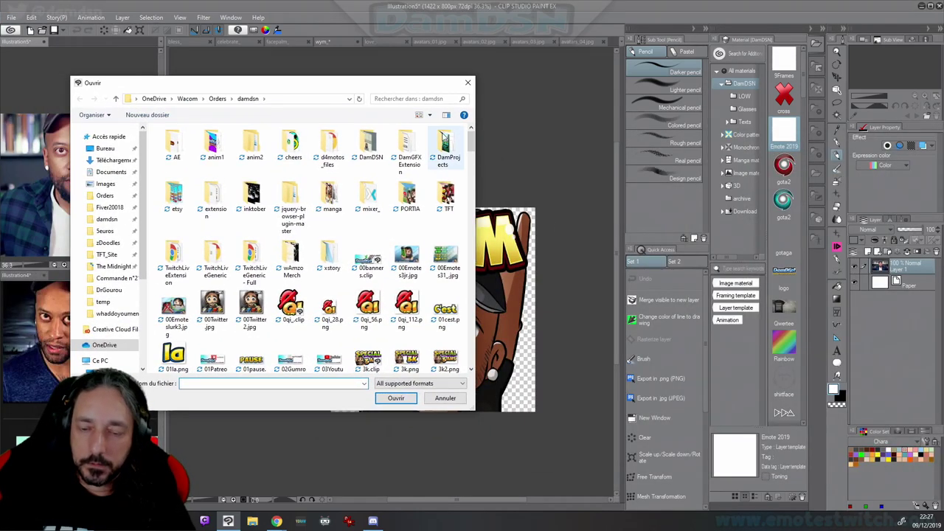
pyautogui.click(187, 98)
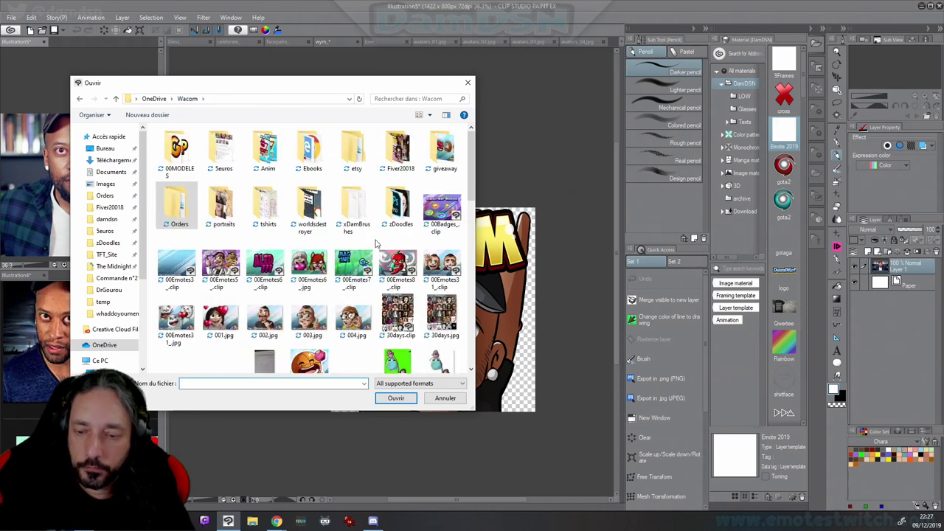
pyautogui.click(354, 274)
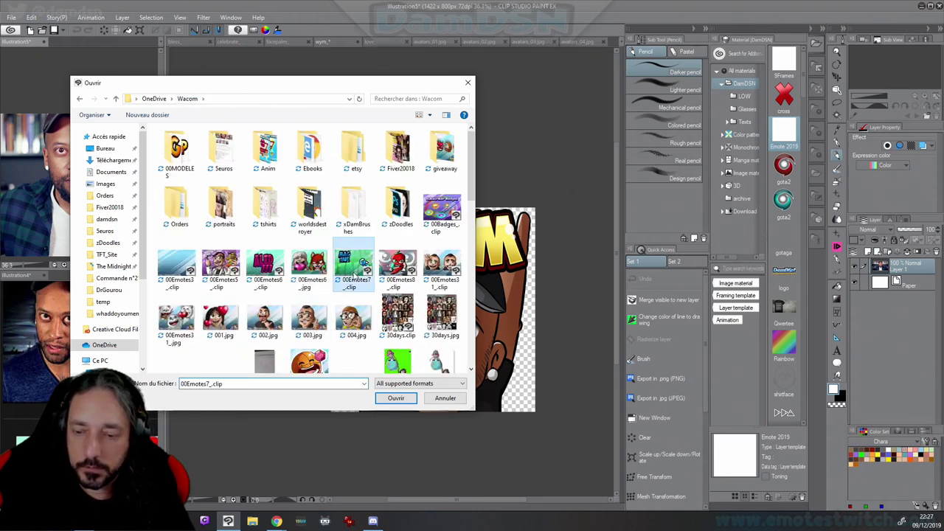
pyautogui.doubleClick(354, 275)
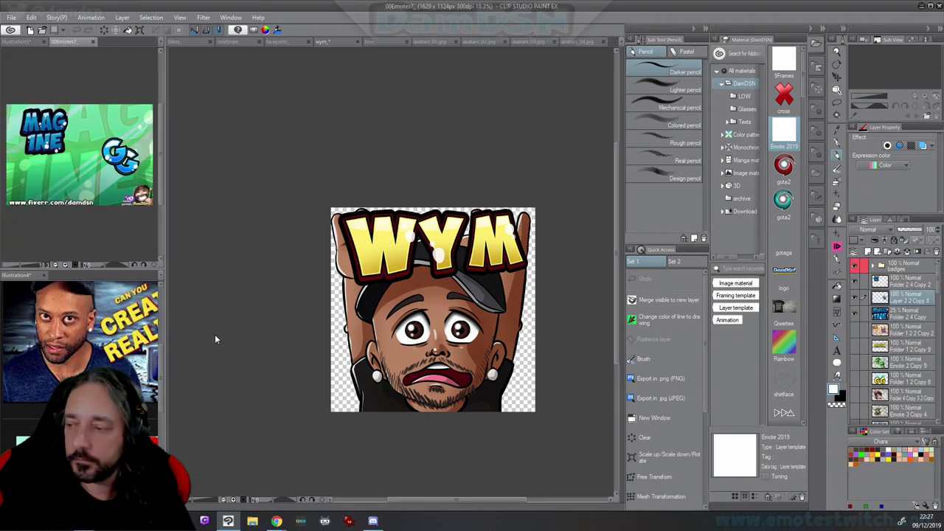
# Merge the visible MAG INE and GG artwork layers below the badges folder into one layer and hide it
pyautogui.click(914, 281)
pyautogui.doubleClick(907, 252)
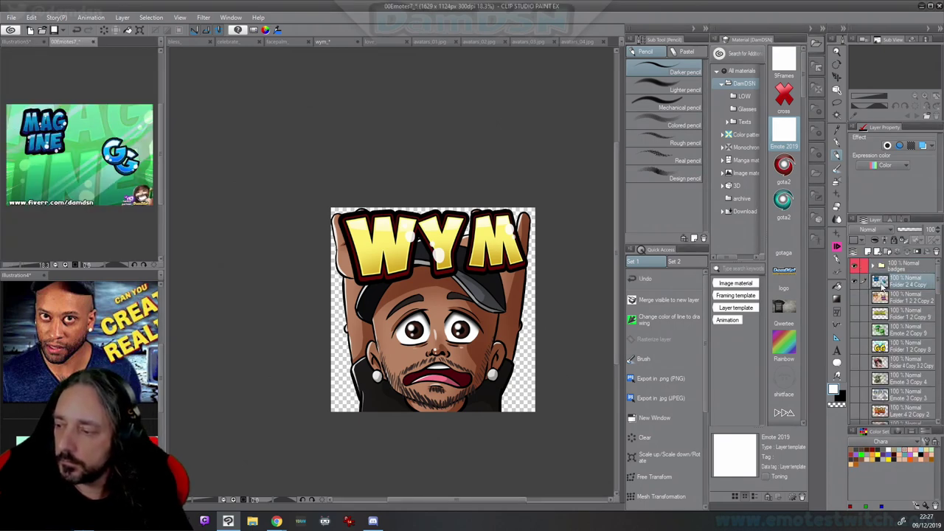
pyautogui.click(855, 282)
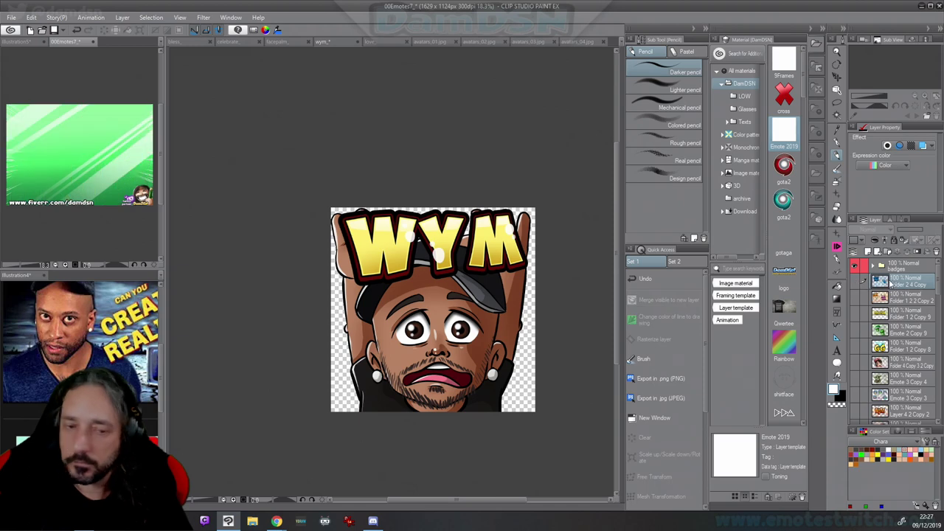
# Paste the WYM emote into the banner, enlarge it to cover the full width as a backdrop, and set its opacity to 25%
pyautogui.hotkey('ctrl', 'v')
pyautogui.hotkey('ctrl', 't')
pyautogui.moveTo(120, 155); pyautogui.dragTo(194, 147)
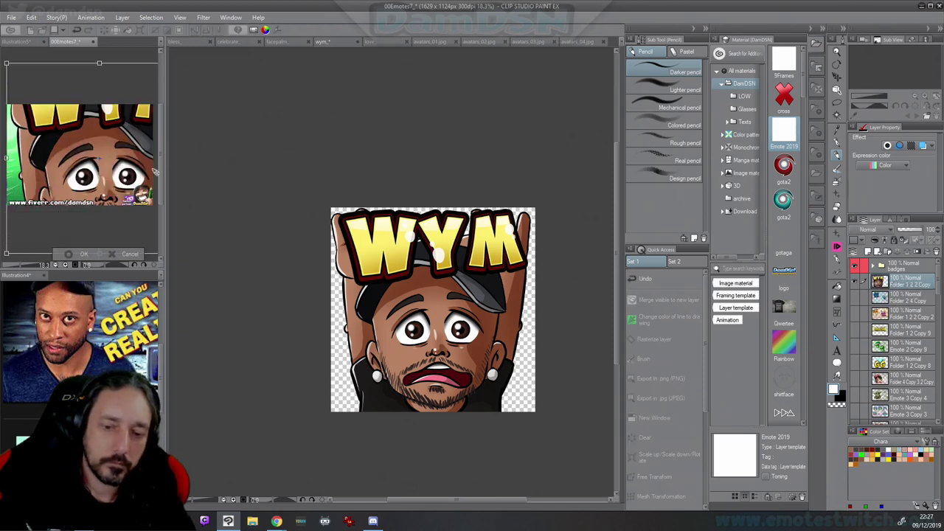
pyautogui.moveTo(132, 180); pyautogui.dragTo(105, 137)
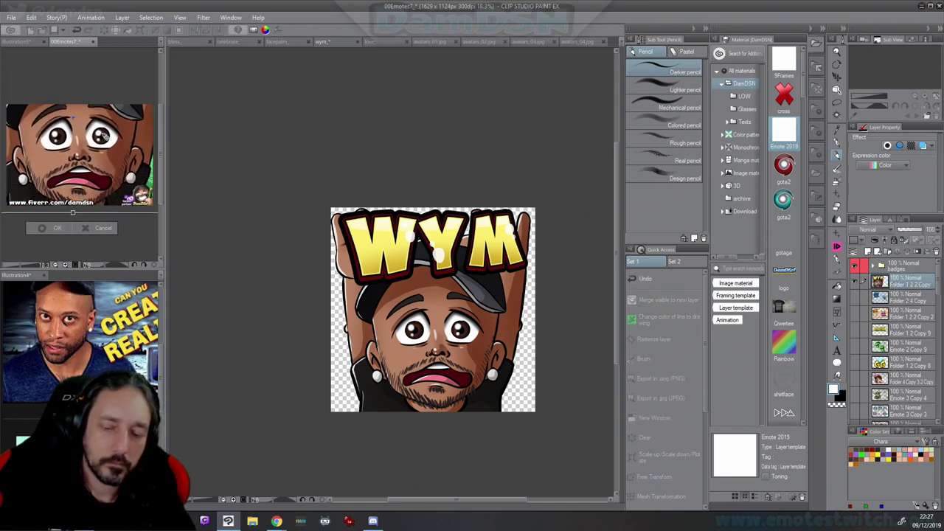
pyautogui.press('Return')
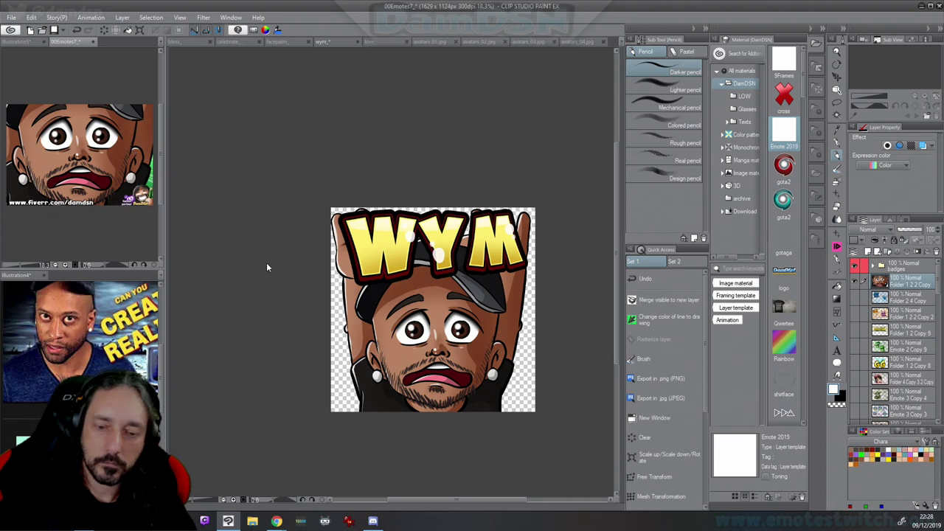
pyautogui.click(903, 230)
# Paste a second WYM emote into the banner and fit it over the left part at the banner's height
pyautogui.hotkey('ctrl', 'v')
pyautogui.hotkey('ctrl', 't')
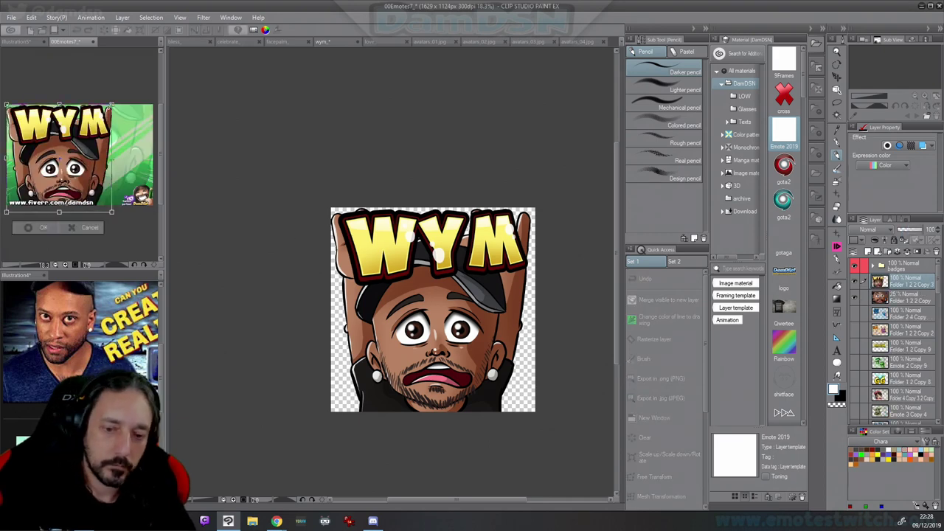
pyautogui.click(41, 229)
# Save the 00Emotes7_ banner and the wym_ emote document
pyautogui.click(215, 328)
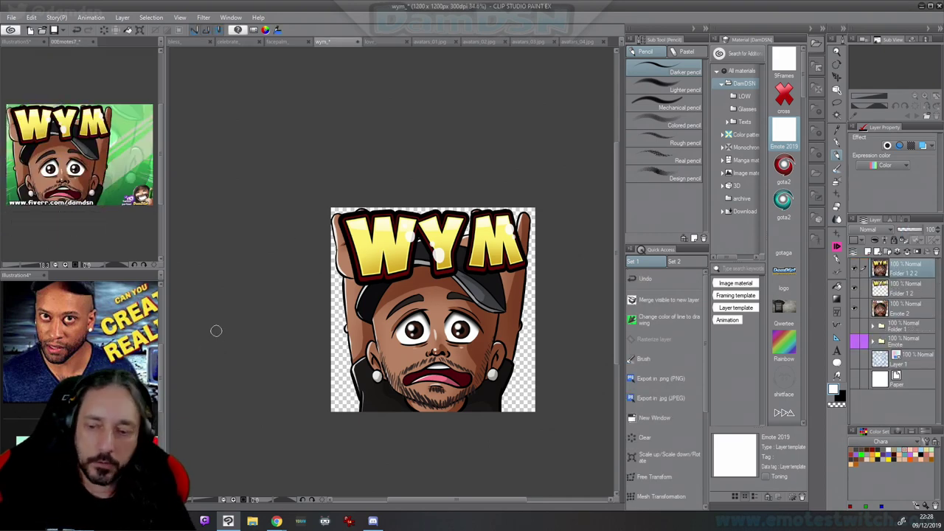
pyautogui.click(121, 243)
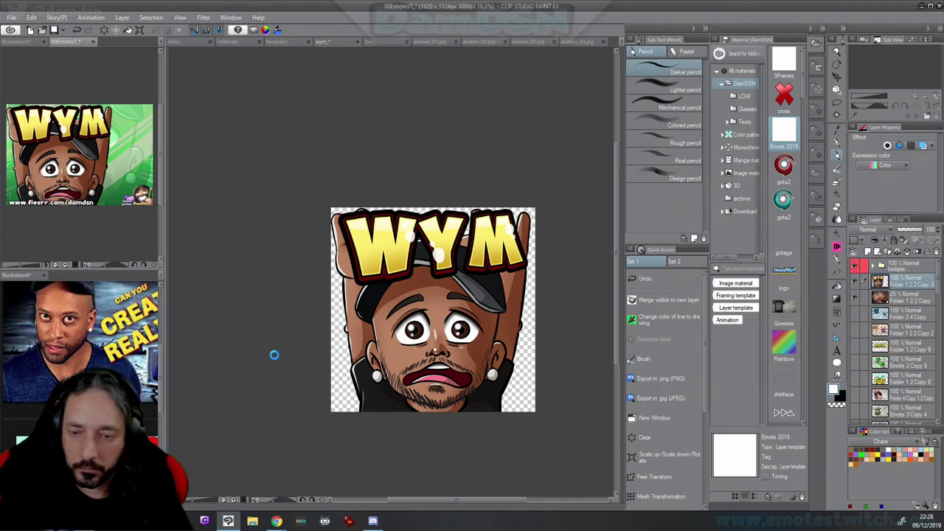
pyautogui.click(336, 42)
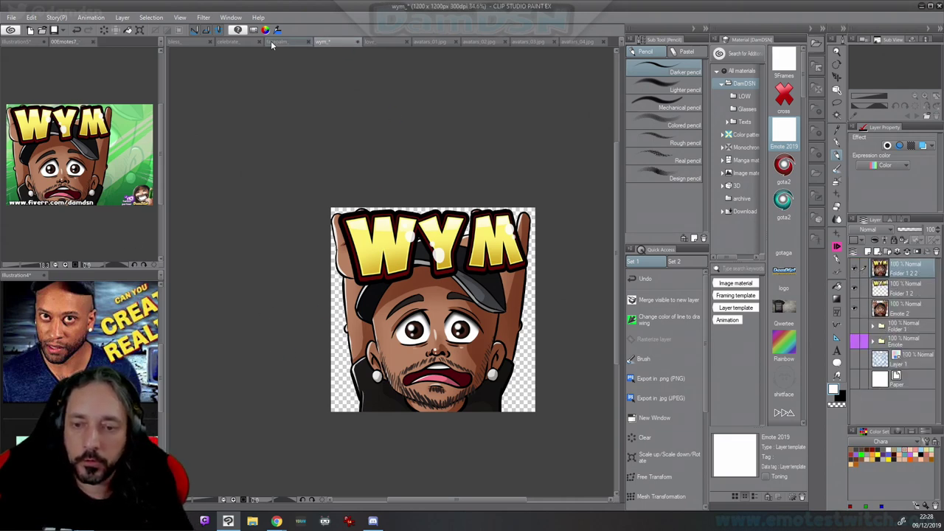
pyautogui.hotkey('ctrl', 's')
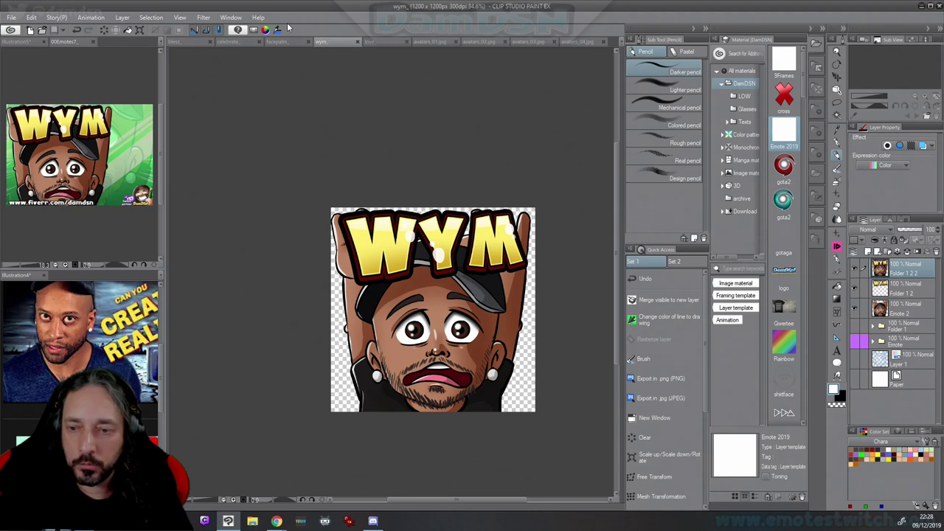
# Sketch a large head circle in dark reddish brown on the blank canvas of the facepalm_ document
pyautogui.click(289, 42)
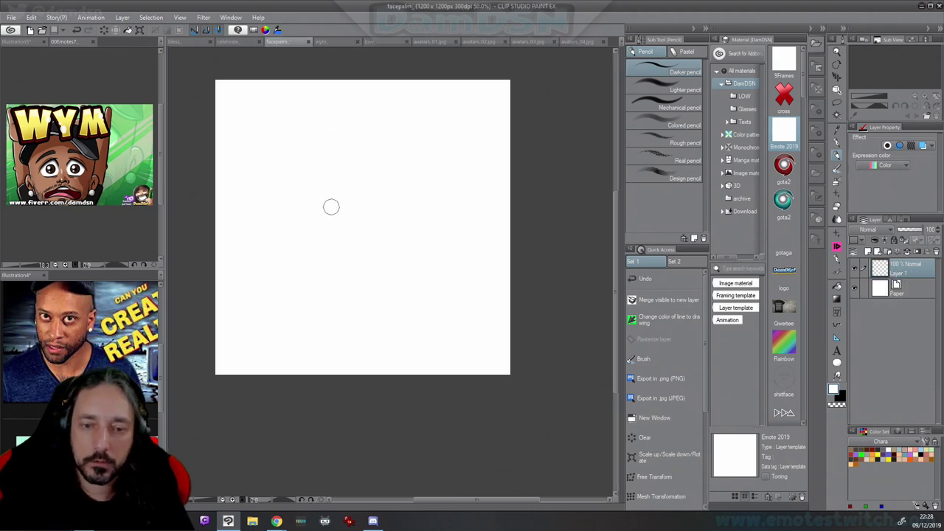
pyautogui.moveTo(348, 195); pyautogui.dragTo(349, 273)
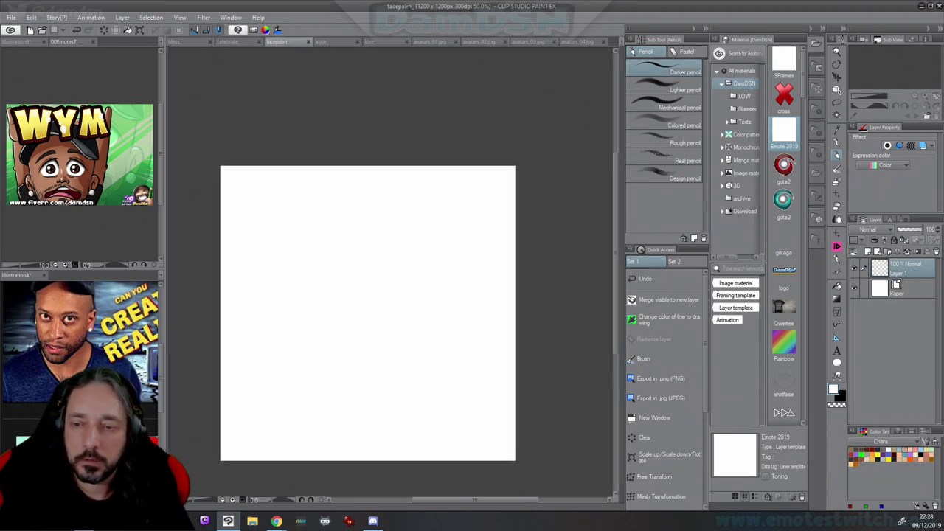
pyautogui.click(357, 260)
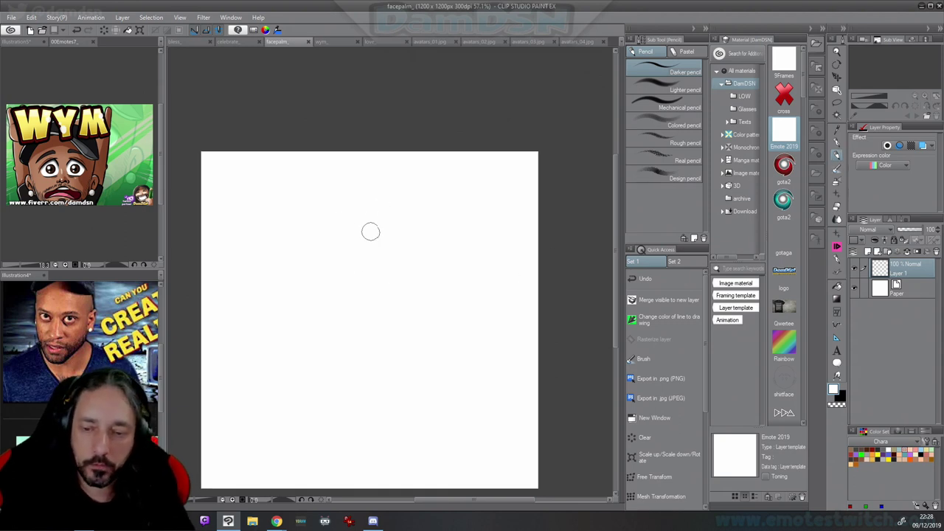
pyautogui.moveTo(348, 281); pyautogui.dragTo(368, 263)
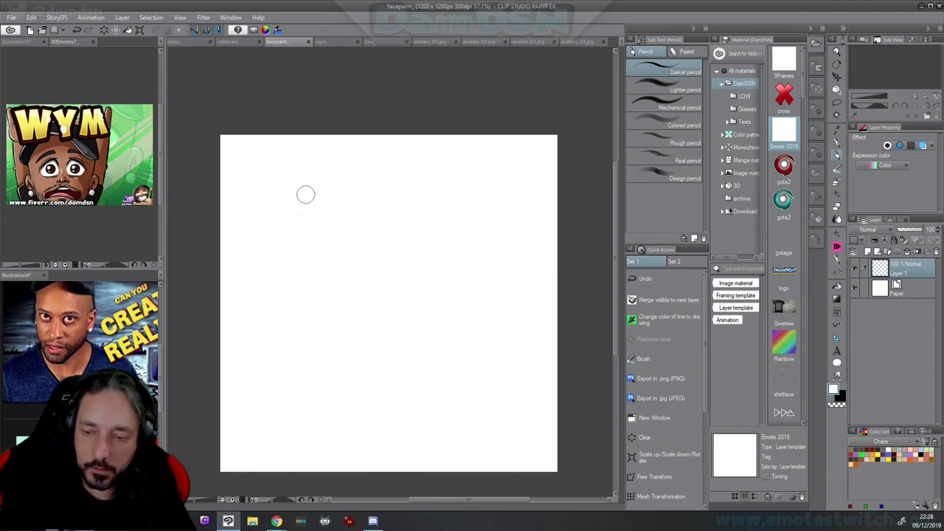
pyautogui.moveTo(368, 379); pyautogui.dragTo(413, 356)
pyautogui.press('F7')
pyautogui.click(413, 346)
pyautogui.press('F7')
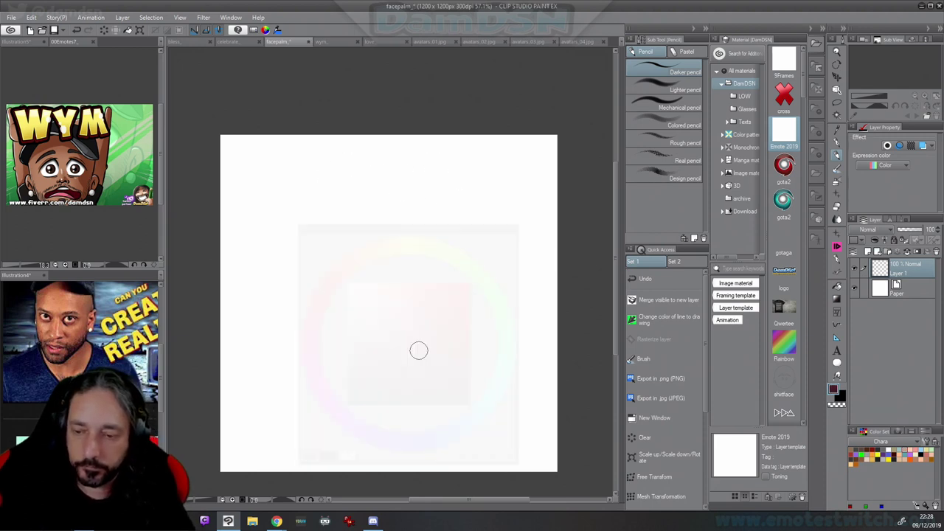
pyautogui.moveTo(432, 148)
pyautogui.mouseDown()
pyautogui.moveTo(286, 226)
pyautogui.moveTo(317, 364)
pyautogui.moveTo(481, 376)
pyautogui.moveTo(534, 234)
pyautogui.moveTo(352, 162)
pyautogui.mouseUp()
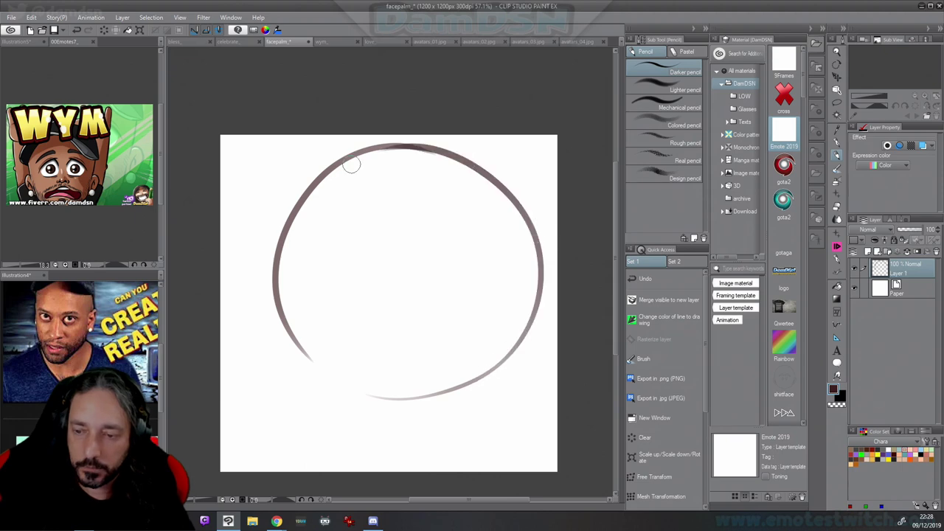
pyautogui.moveTo(291, 331)
pyautogui.mouseDown()
pyautogui.moveTo(316, 363)
pyautogui.moveTo(502, 369)
pyautogui.mouseUp()
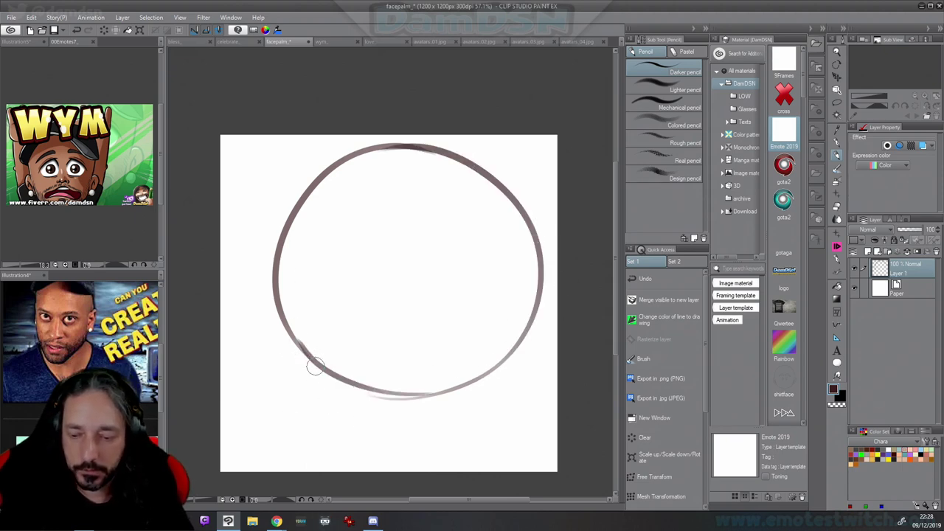
# Sketch the jaw and chin below the head circle, and an ear with inner fold and round earring on the right side
pyautogui.moveTo(314, 366)
pyautogui.mouseDown()
pyautogui.moveTo(352, 412)
pyautogui.moveTo(331, 389)
pyautogui.moveTo(381, 422)
pyautogui.moveTo(430, 438)
pyautogui.moveTo(386, 420)
pyautogui.moveTo(406, 443)
pyautogui.moveTo(451, 446)
pyautogui.moveTo(514, 394)
pyautogui.moveTo(536, 341)
pyautogui.mouseUp()
pyautogui.moveTo(538, 308)
pyautogui.mouseDown()
pyautogui.moveTo(500, 318)
pyautogui.moveTo(516, 352)
pyautogui.moveTo(480, 357)
pyautogui.mouseUp()
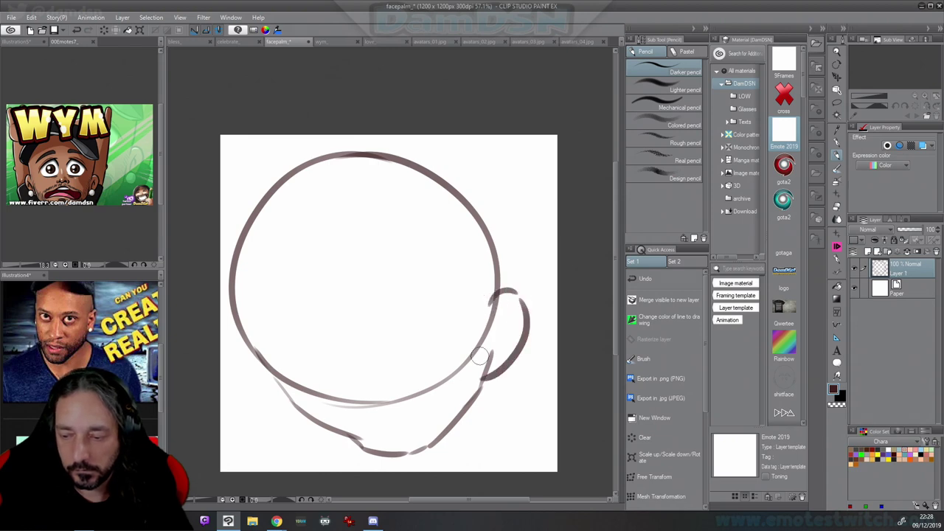
pyautogui.moveTo(508, 309)
pyautogui.mouseDown()
pyautogui.moveTo(508, 370)
pyautogui.moveTo(504, 351)
pyautogui.moveTo(489, 360)
pyautogui.moveTo(511, 352)
pyautogui.moveTo(502, 380)
pyautogui.moveTo(509, 351)
pyautogui.moveTo(495, 369)
pyautogui.moveTo(506, 348)
pyautogui.moveTo(499, 387)
pyautogui.moveTo(505, 362)
pyautogui.mouseUp()
pyautogui.hotkey('ctrl', 'z')
pyautogui.press('c')
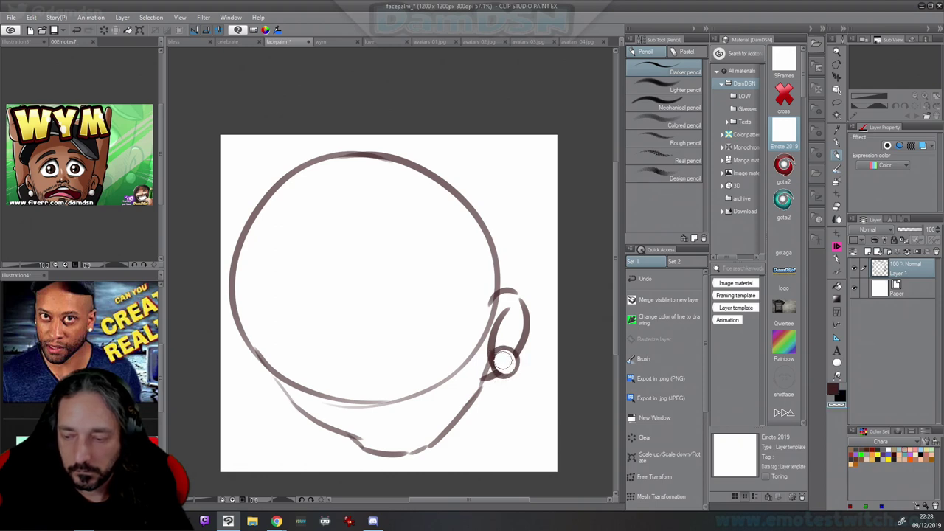
pyautogui.press('c')
pyautogui.moveTo(502, 318); pyautogui.dragTo(508, 339)
# Sketch the nose low on the face and erase the head circle's guide lines beside the ear and across the lower face
pyautogui.press('c')
pyautogui.moveTo(496, 303); pyautogui.dragTo(442, 385)
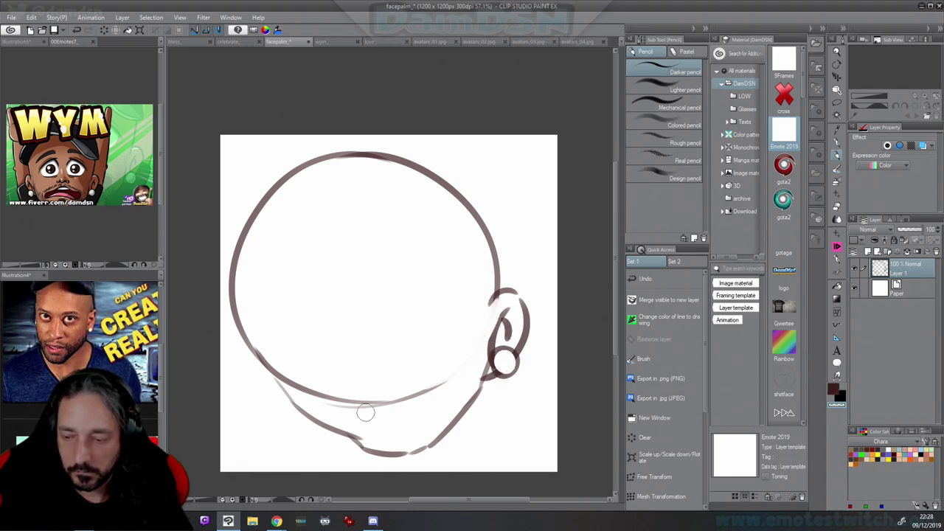
pyautogui.press('c')
pyautogui.moveTo(333, 374)
pyautogui.mouseDown()
pyautogui.moveTo(331, 382)
pyautogui.moveTo(353, 386)
pyautogui.mouseUp()
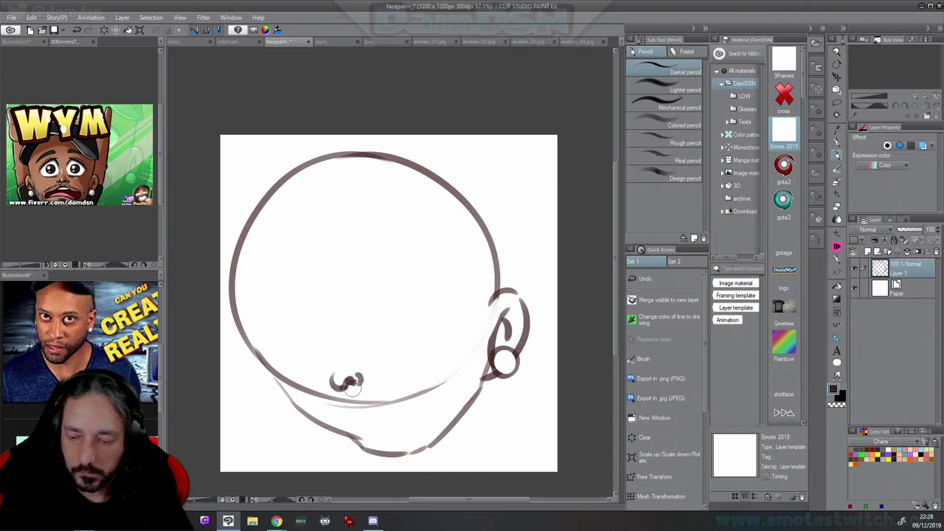
pyautogui.press('c')
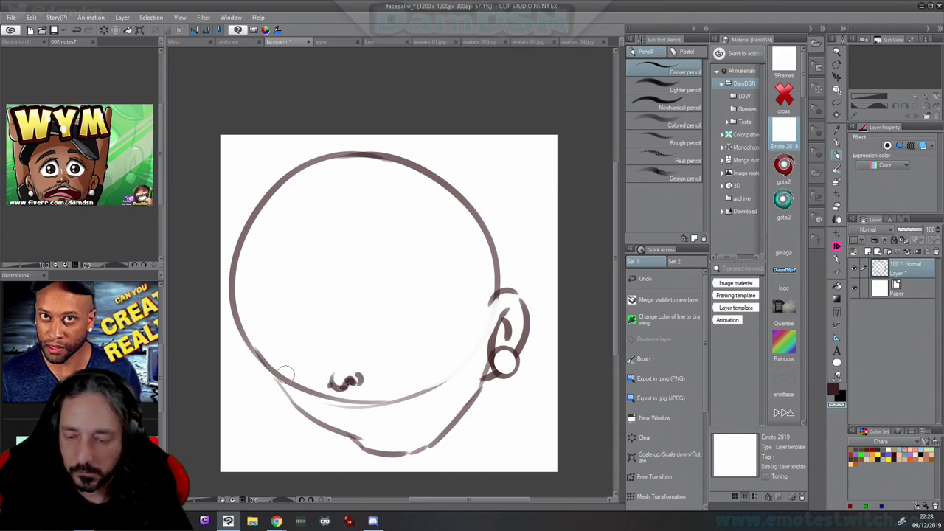
pyautogui.moveTo(285, 372)
pyautogui.mouseDown()
pyautogui.moveTo(319, 396)
pyautogui.moveTo(446, 377)
pyautogui.mouseUp()
pyautogui.press('c')
# Sketch a slanted, wavy frowning mouth with a lower-lip line, and add a short mark above the nose
pyautogui.moveTo(338, 414)
pyautogui.mouseDown()
pyautogui.moveTo(367, 414)
pyautogui.moveTo(422, 381)
pyautogui.moveTo(443, 401)
pyautogui.mouseUp()
pyautogui.moveTo(380, 426); pyautogui.dragTo(410, 405)
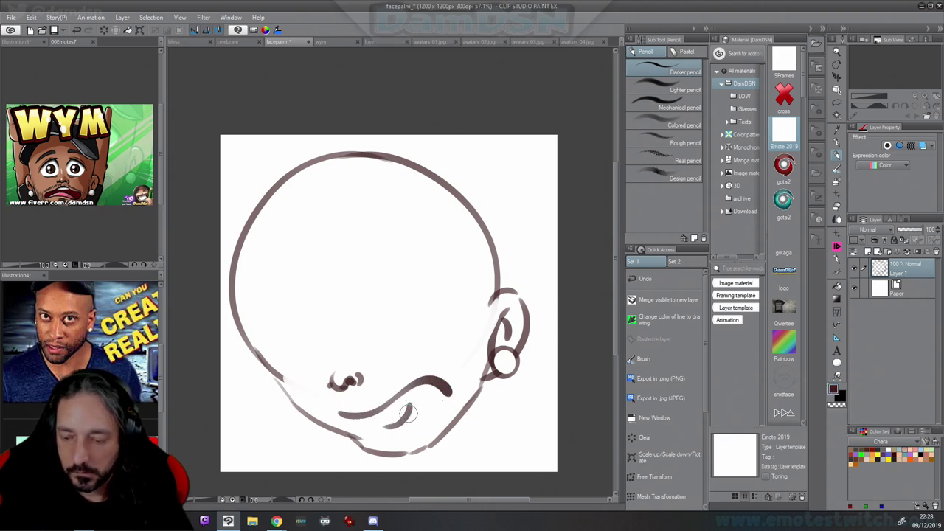
pyautogui.moveTo(326, 345); pyautogui.dragTo(327, 357)
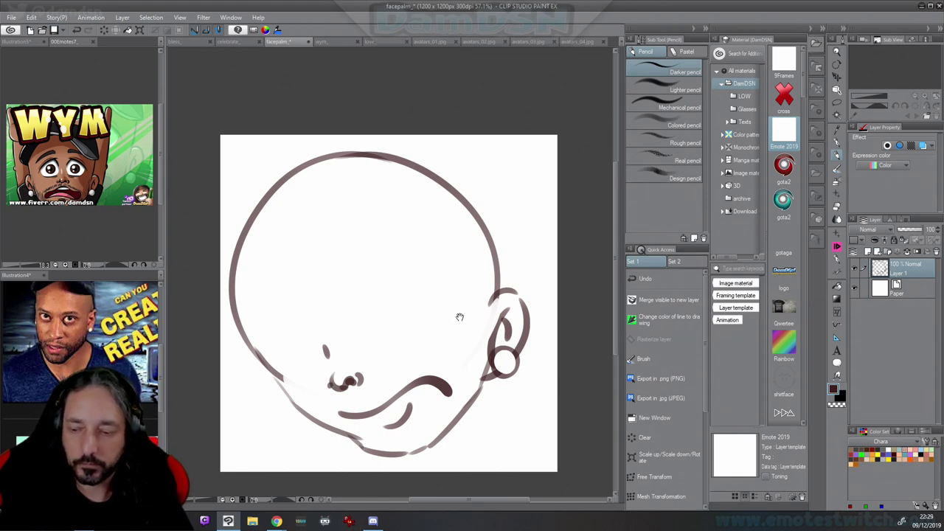
# Sketch the cap's outer outline around the top of the head and its curved front edge across the forehead
pyautogui.moveTo(459, 312); pyautogui.dragTo(497, 310)
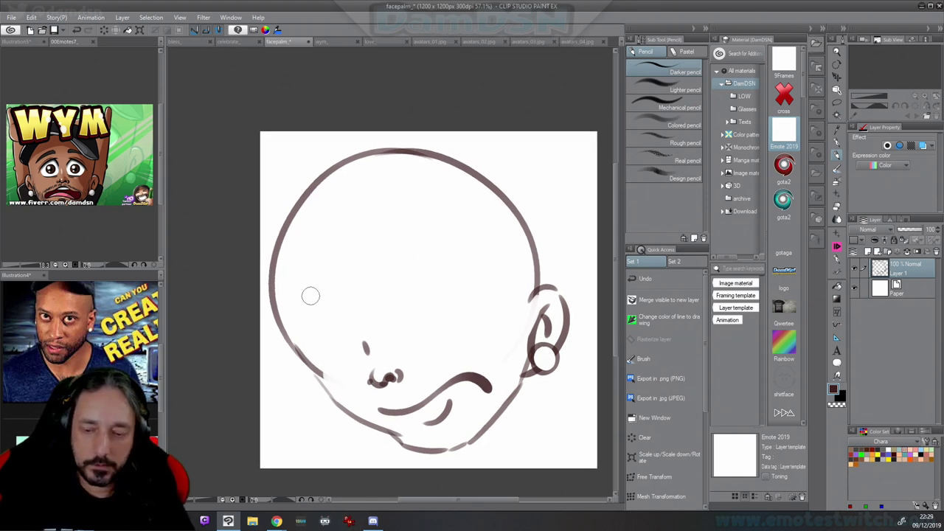
pyautogui.moveTo(268, 291)
pyautogui.mouseDown()
pyautogui.moveTo(267, 215)
pyautogui.moveTo(282, 171)
pyautogui.moveTo(336, 136)
pyautogui.moveTo(399, 131)
pyautogui.moveTo(482, 150)
pyautogui.moveTo(544, 237)
pyautogui.mouseUp()
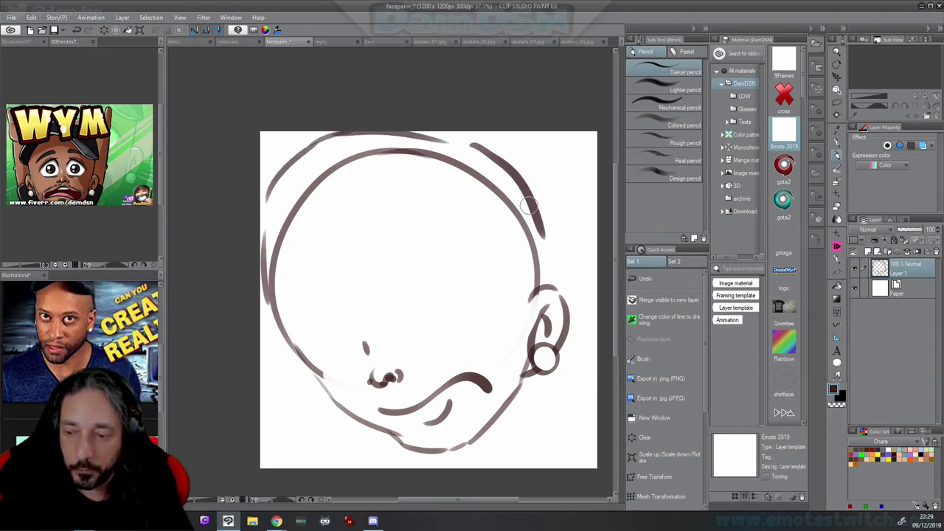
pyautogui.moveTo(269, 298); pyautogui.dragTo(406, 201)
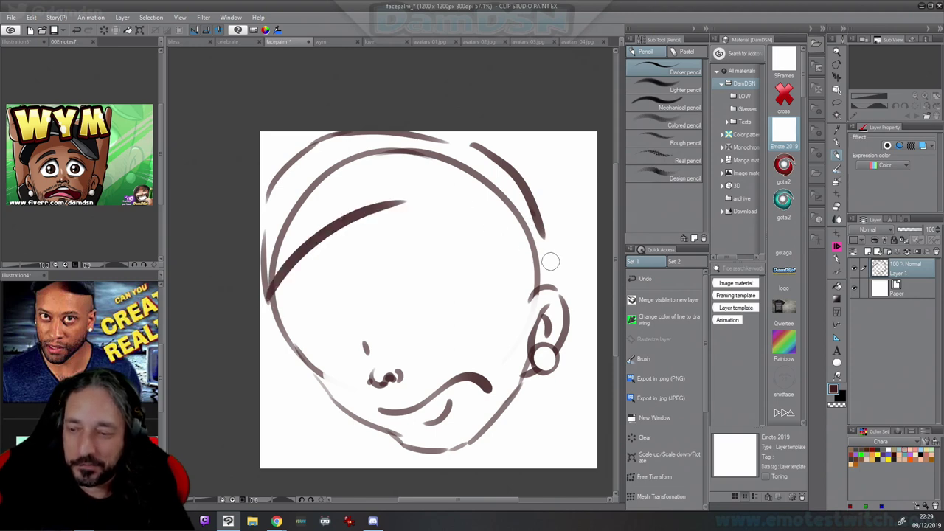
pyautogui.hotkey('ctrl', 'z')
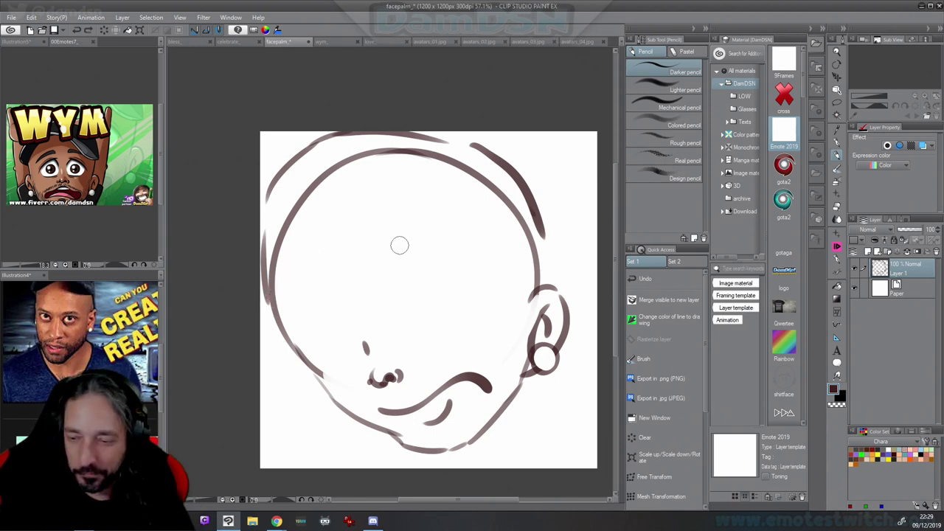
pyautogui.moveTo(273, 295)
pyautogui.mouseDown()
pyautogui.moveTo(359, 227)
pyautogui.moveTo(512, 261)
pyautogui.mouseUp()
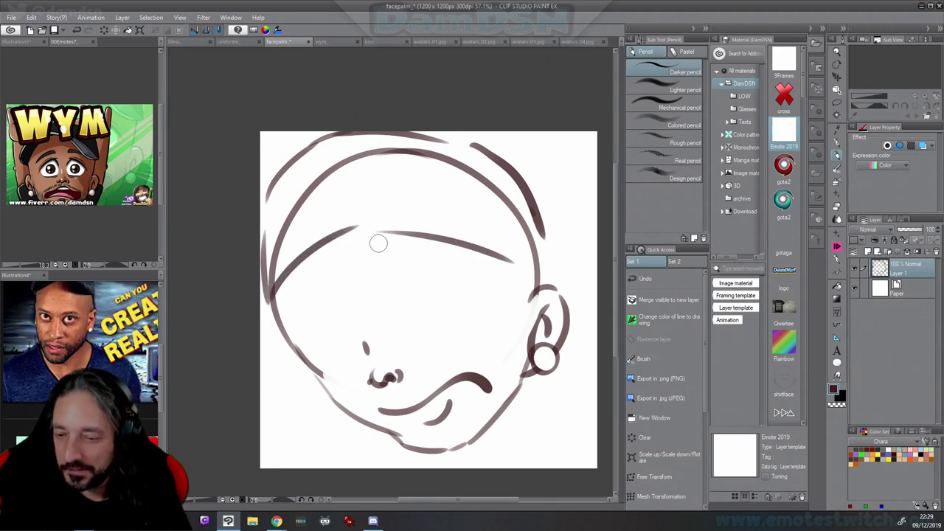
# Redraw the cap's front edge as one continuous arc across the forehead and extend a line outward from the back of the cap
pyautogui.hotkey('ctrl', 'z')
pyautogui.moveTo(345, 228); pyautogui.dragTo(472, 233)
pyautogui.moveTo(412, 226)
pyautogui.mouseDown()
pyautogui.moveTo(509, 239)
pyautogui.moveTo(564, 269)
pyautogui.mouseUp()
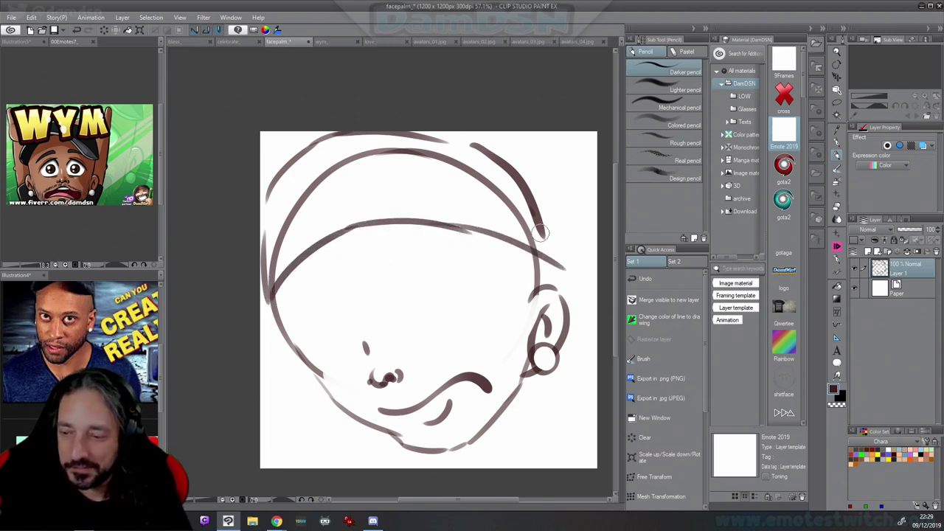
pyautogui.moveTo(540, 234); pyautogui.dragTo(606, 280)
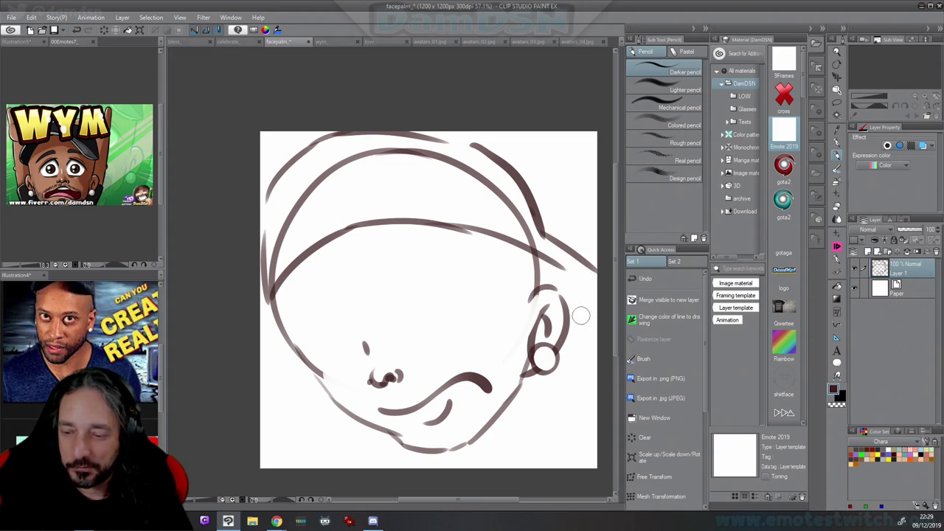
# Rotate the whole head sketch slightly clockwise and shift it to fit inside the canvas
pyautogui.hotkey('ctrl', 't')
pyautogui.moveTo(590, 391); pyautogui.dragTo(588, 440)
pyautogui.moveTo(535, 404); pyautogui.dragTo(530, 404)
pyautogui.press('Return')
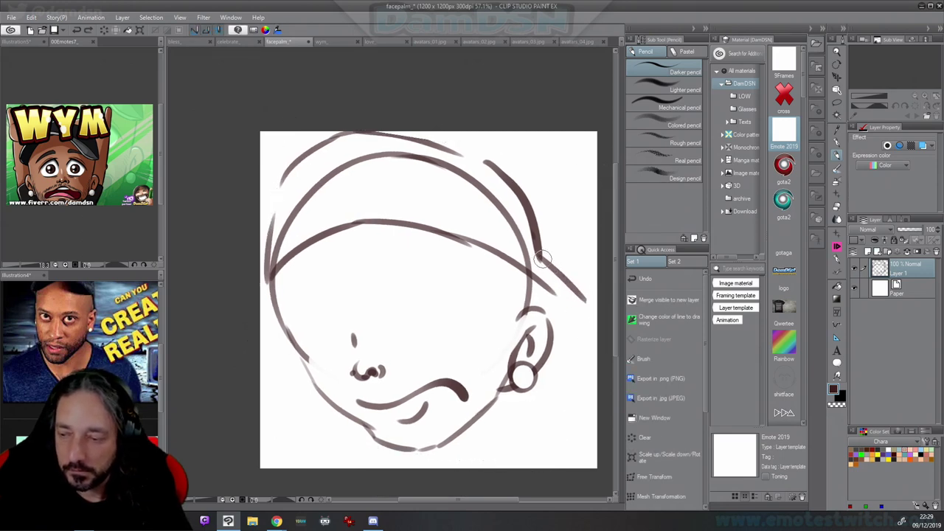
# Sketch the cap's backward brim slanting down behind the ear and back to the earring, and erase the surplus lines around it
pyautogui.moveTo(541, 258); pyautogui.dragTo(583, 332)
pyautogui.moveTo(540, 259)
pyautogui.mouseDown()
pyautogui.moveTo(595, 358)
pyautogui.moveTo(587, 348)
pyautogui.moveTo(592, 356)
pyautogui.moveTo(542, 384)
pyautogui.mouseUp()
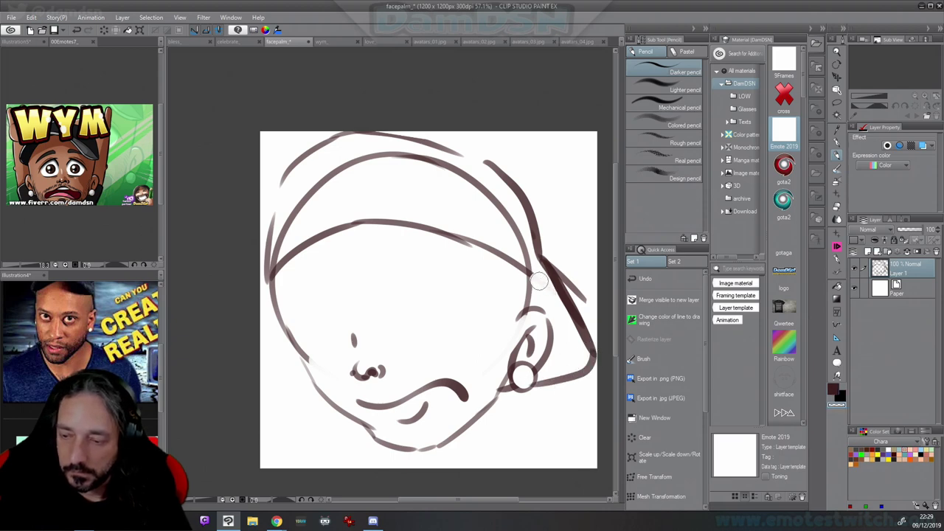
pyautogui.moveTo(551, 258); pyautogui.dragTo(609, 339)
pyautogui.press('c')
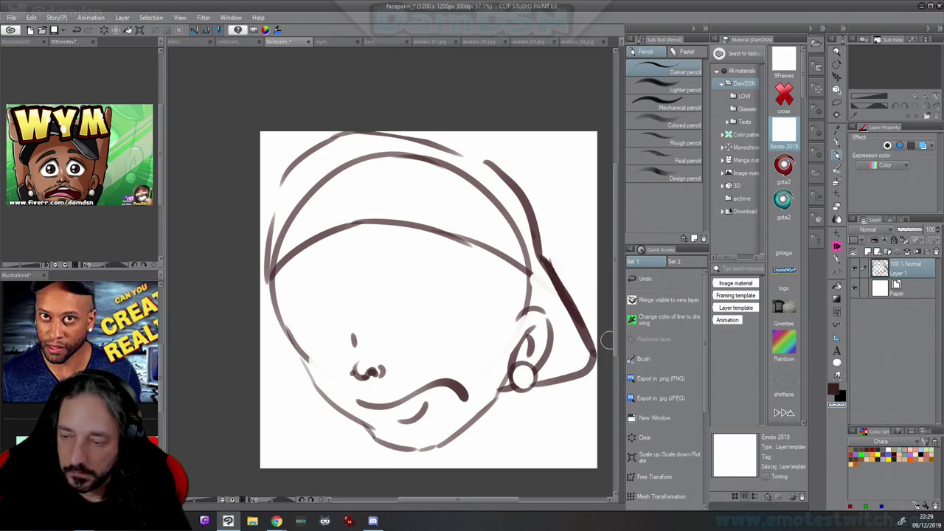
# Add an inner line parallel to the brim's outer edge for thickness and clean up the gap between the two lines
pyautogui.press('c')
pyautogui.moveTo(529, 271); pyautogui.dragTo(585, 353)
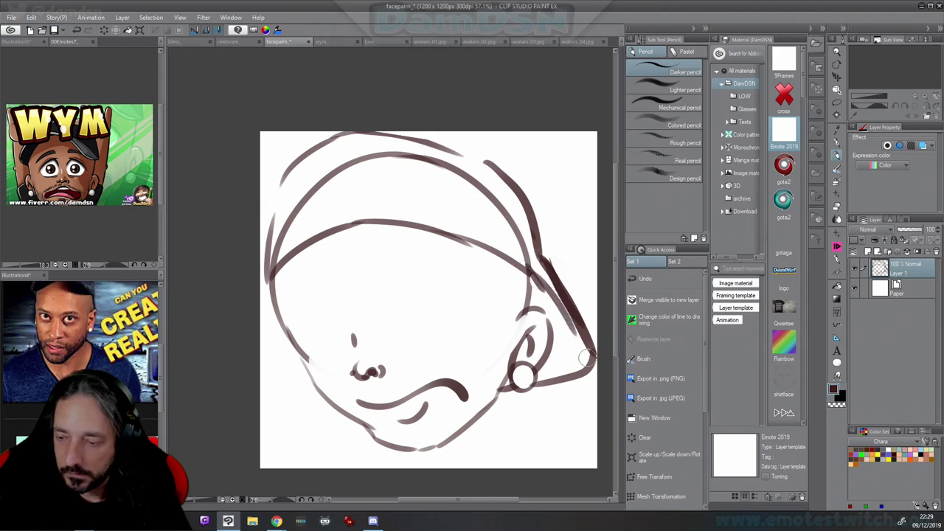
pyautogui.moveTo(539, 280); pyautogui.dragTo(586, 356)
pyautogui.moveTo(567, 325); pyautogui.dragTo(586, 357)
pyautogui.press('c')
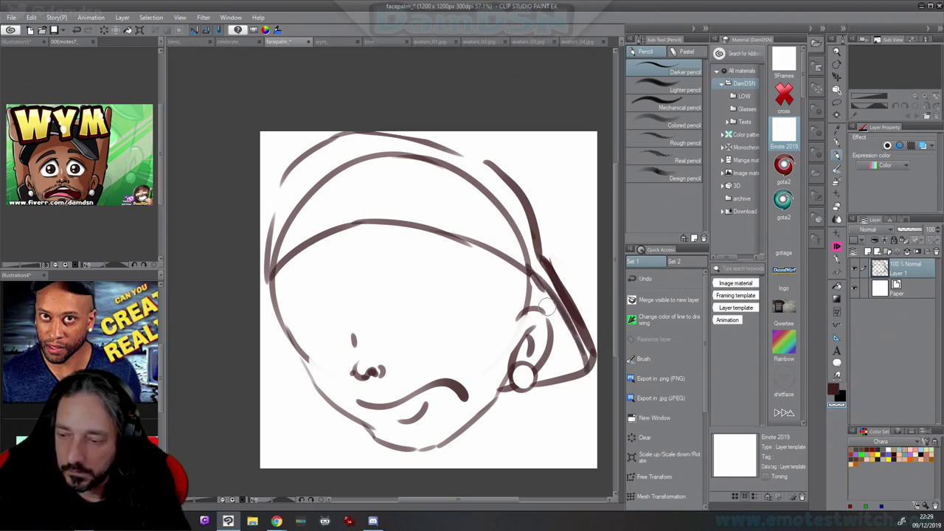
pyautogui.moveTo(544, 269); pyautogui.dragTo(587, 351)
pyautogui.press('c')
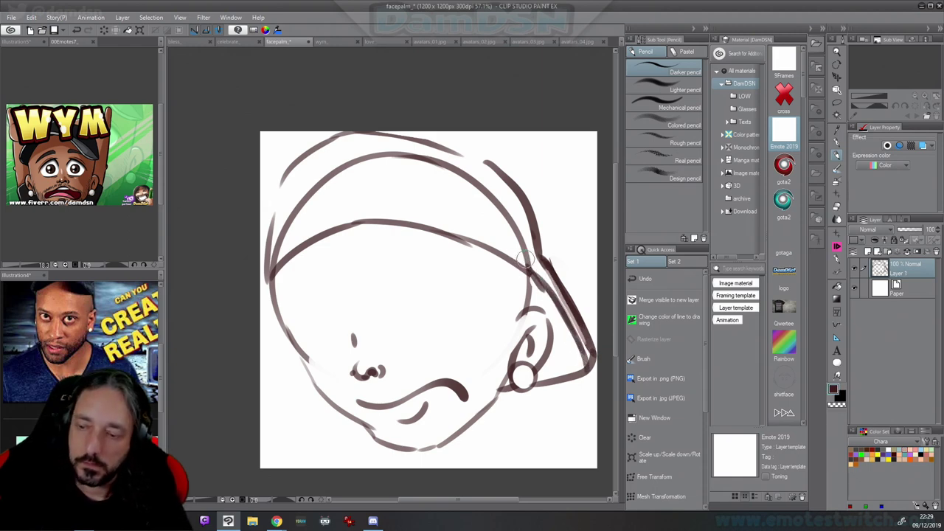
# Erase the head circle's guide line inside the cap
pyautogui.moveTo(525, 264)
pyautogui.mouseDown()
pyautogui.moveTo(486, 190)
pyautogui.moveTo(409, 151)
pyautogui.mouseUp()
pyautogui.hotkey('ctrl', 'z')
pyautogui.press('c')
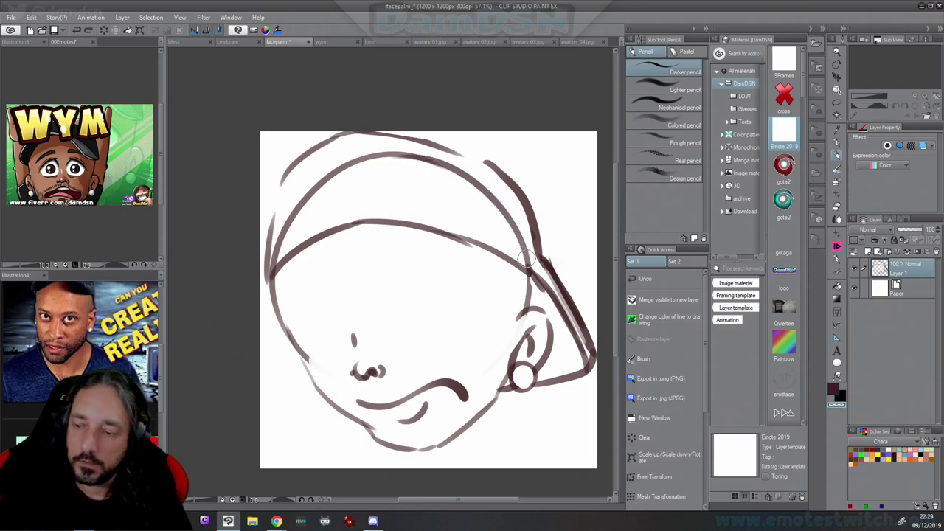
pyautogui.moveTo(526, 258)
pyautogui.mouseDown()
pyautogui.moveTo(483, 192)
pyautogui.moveTo(434, 160)
pyautogui.moveTo(357, 162)
pyautogui.moveTo(298, 206)
pyautogui.moveTo(276, 267)
pyautogui.moveTo(313, 258)
pyautogui.moveTo(325, 212)
pyautogui.moveTo(302, 225)
pyautogui.moveTo(298, 247)
pyautogui.moveTo(297, 228)
pyautogui.moveTo(381, 216)
pyautogui.moveTo(342, 212)
pyautogui.moveTo(376, 220)
pyautogui.mouseUp()
# Sketch the cap's adjustment strap and the arched opening above it, over the forehead edge
pyautogui.press('c')
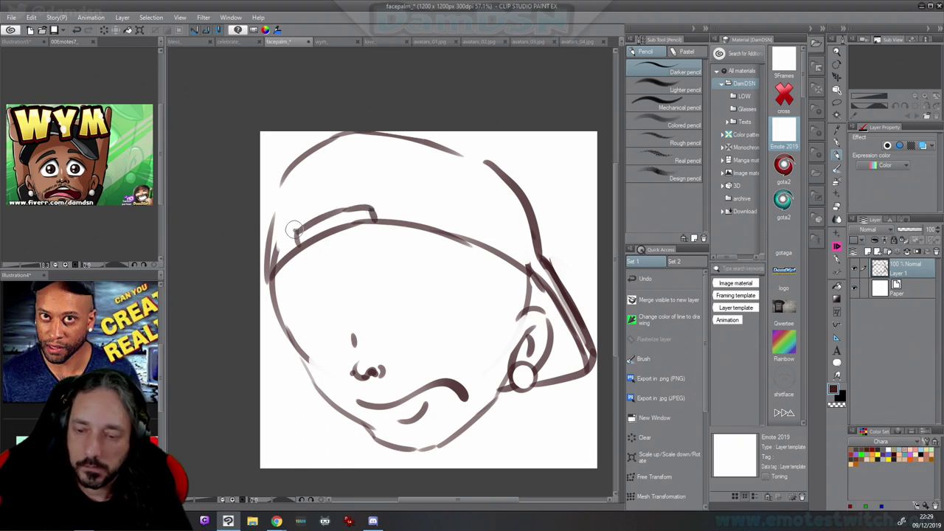
pyautogui.moveTo(294, 229); pyautogui.dragTo(330, 186)
pyautogui.moveTo(373, 211)
pyautogui.mouseDown()
pyautogui.moveTo(338, 189)
pyautogui.moveTo(340, 198)
pyautogui.moveTo(307, 198)
pyautogui.mouseUp()
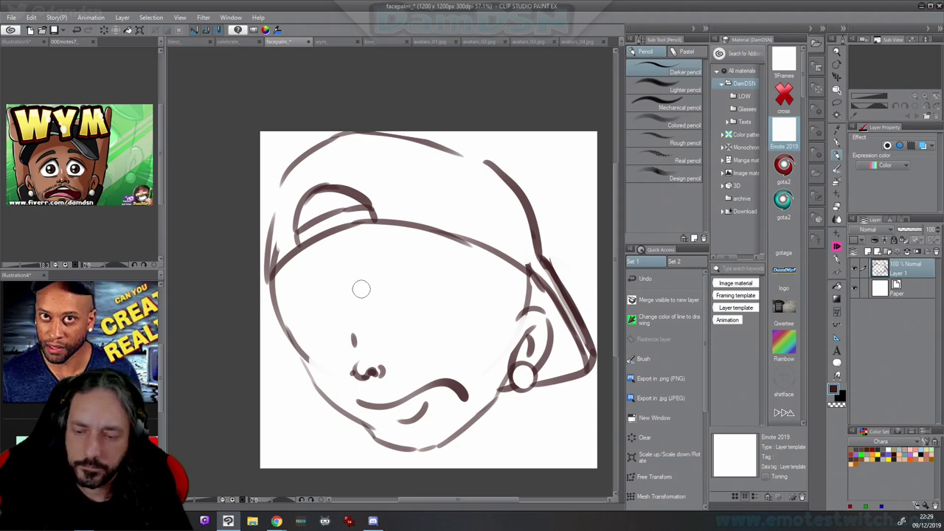
# Sketch two worried eyebrows below the cap edge, redrawing the longer one until its curve fits
pyautogui.moveTo(357, 270)
pyautogui.mouseDown()
pyautogui.moveTo(387, 291)
pyautogui.moveTo(434, 284)
pyautogui.mouseUp()
pyautogui.hotkey('ctrl', 'z')
pyautogui.hotkey('ctrl', 'z')
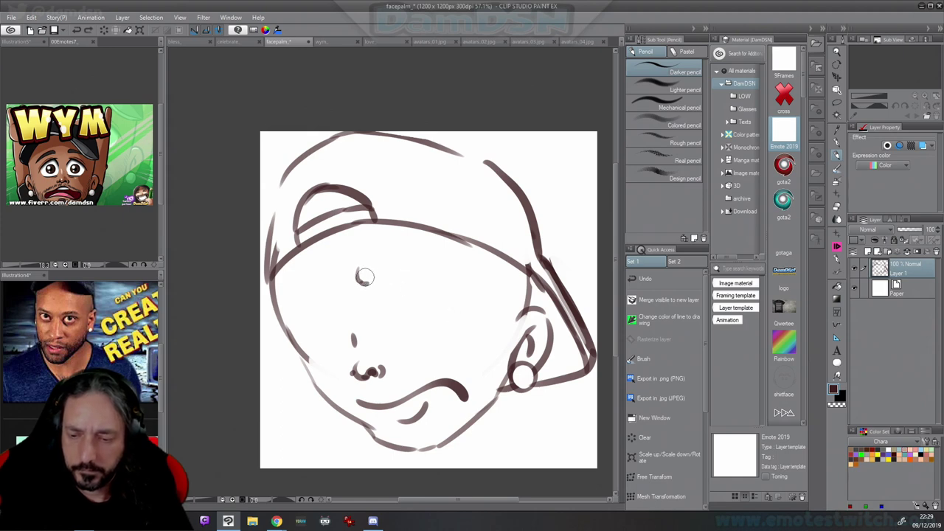
pyautogui.moveTo(360, 281); pyautogui.dragTo(432, 297)
pyautogui.hotkey('ctrl', 'z')
pyautogui.moveTo(359, 279)
pyautogui.mouseDown()
pyautogui.moveTo(460, 274)
pyautogui.moveTo(361, 280)
pyautogui.mouseUp()
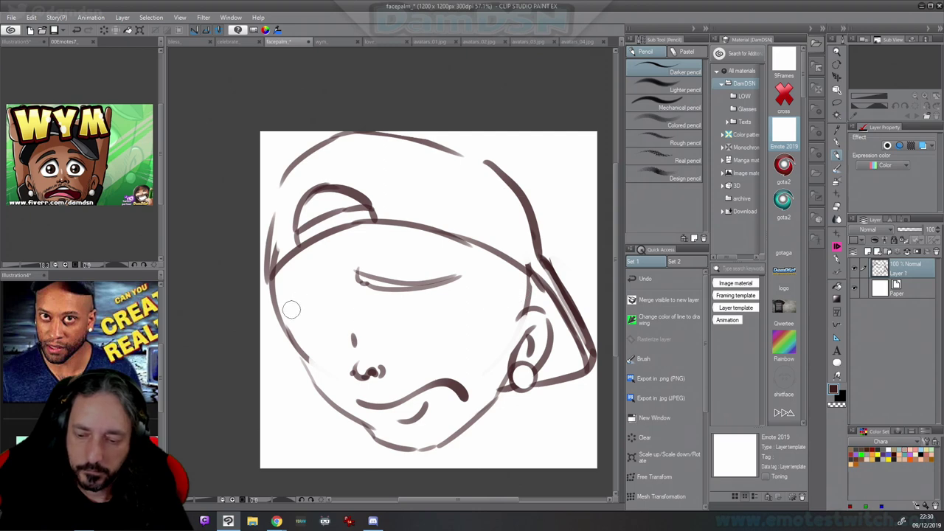
pyautogui.moveTo(289, 312)
pyautogui.mouseDown()
pyautogui.moveTo(327, 287)
pyautogui.moveTo(294, 316)
pyautogui.mouseUp()
# Sketch two closed eyes as thick, curved, filled lash shapes below the eyebrows
pyautogui.moveTo(392, 325); pyautogui.dragTo(452, 307)
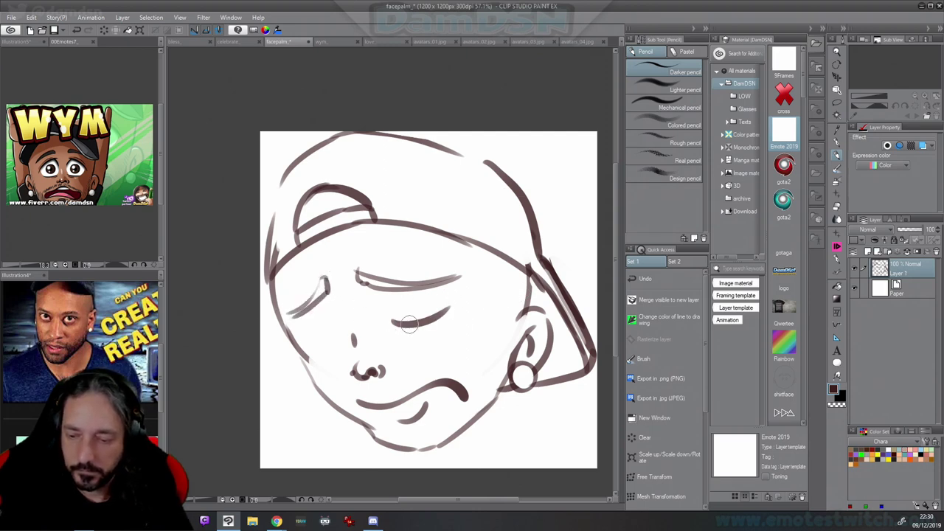
pyautogui.hotkey('ctrl', 'z')
pyautogui.moveTo(393, 329); pyautogui.dragTo(452, 310)
pyautogui.moveTo(338, 343); pyautogui.dragTo(302, 354)
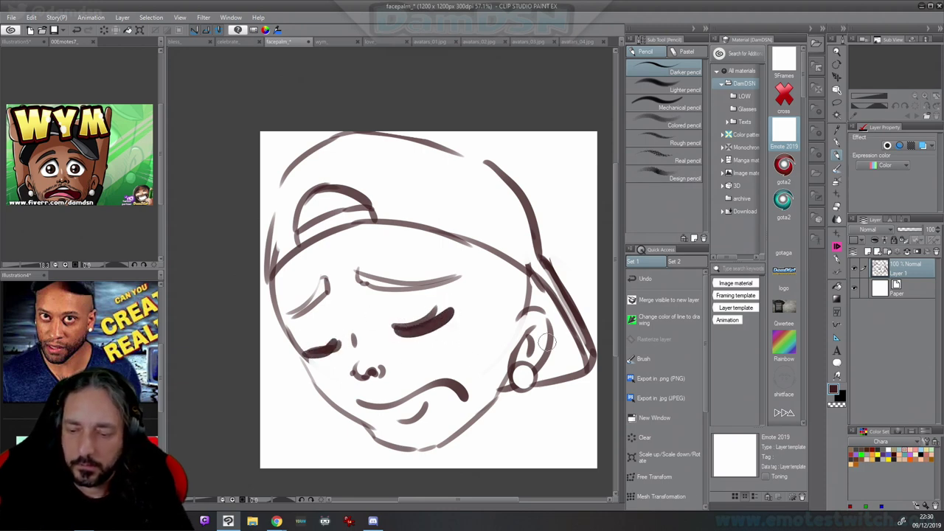
# Lasso both closed eyes, move them slightly up towards the eyebrows, and clear the selection
pyautogui.click(837, 116)
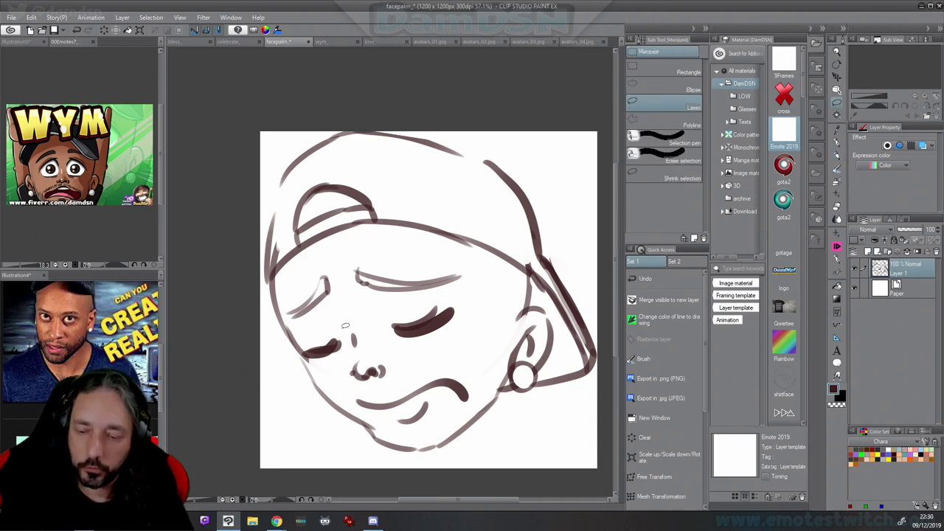
pyautogui.moveTo(335, 308)
pyautogui.mouseDown()
pyautogui.moveTo(467, 299)
pyautogui.moveTo(418, 355)
pyautogui.moveTo(362, 330)
pyautogui.moveTo(412, 323)
pyautogui.mouseUp()
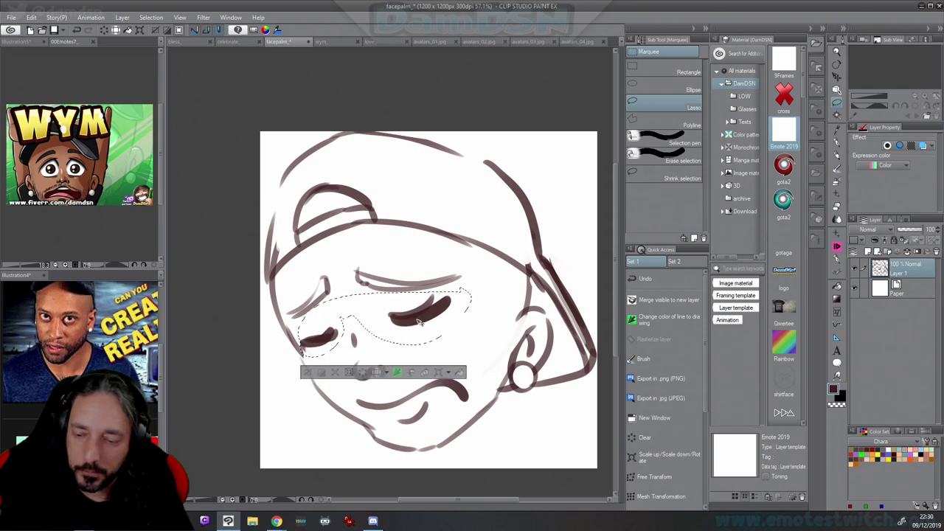
pyautogui.click(308, 374)
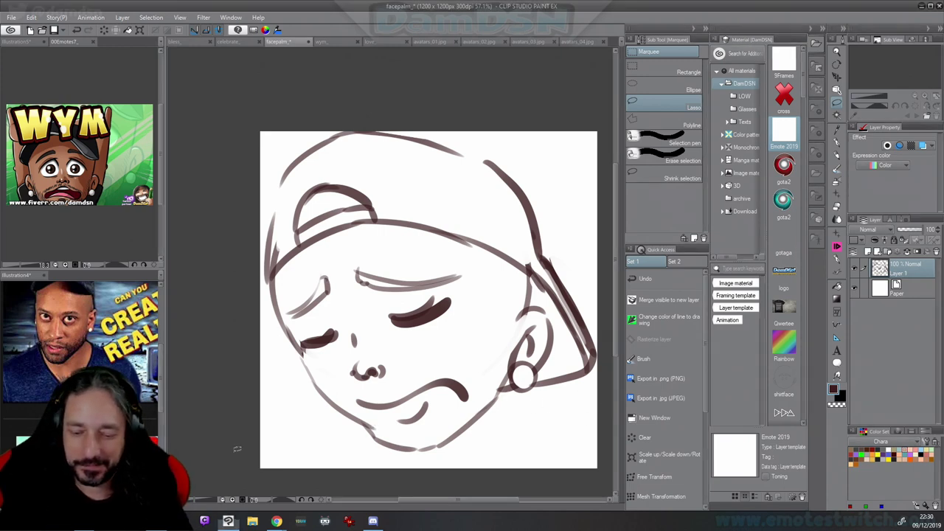
# Narrow the whole head sketch slightly by transforming it inward from the face side
pyautogui.hotkey('ctrl', 't')
pyautogui.moveTo(265, 290); pyautogui.dragTo(270, 289)
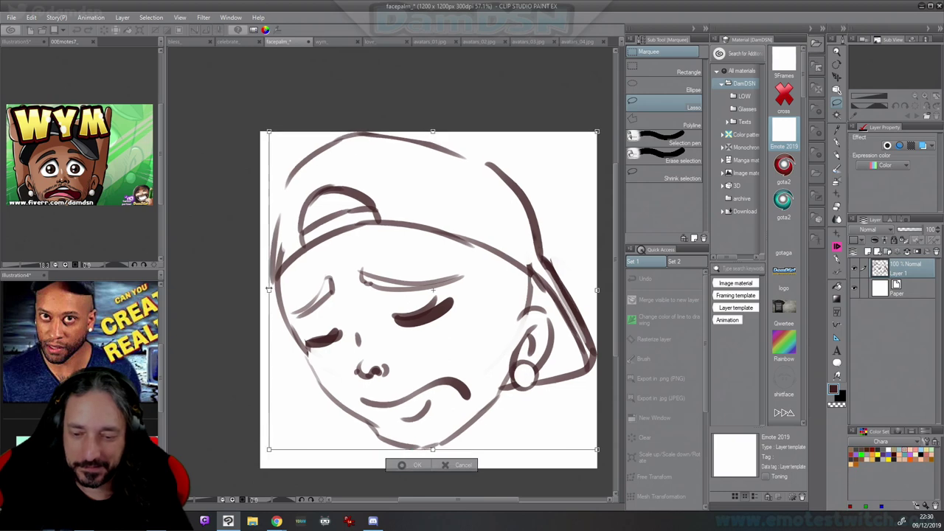
pyautogui.click(410, 465)
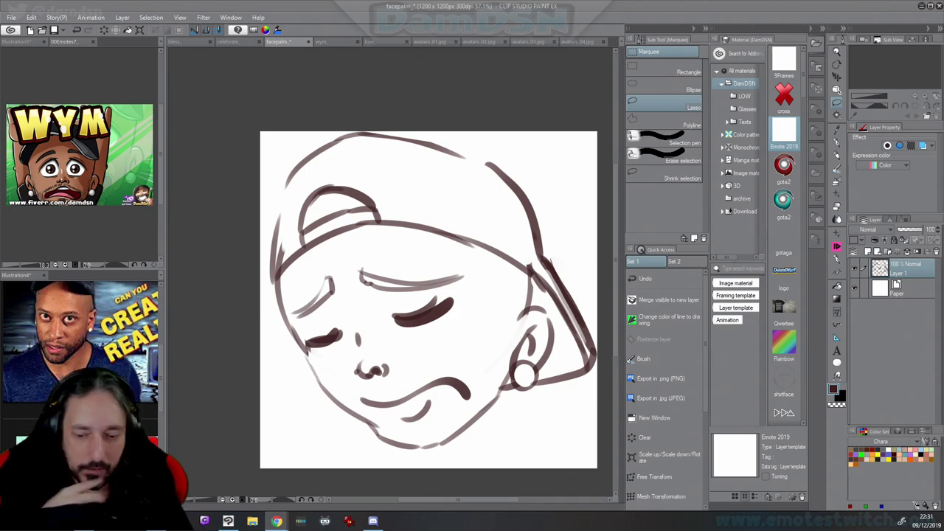
pyautogui.click(215, 401)
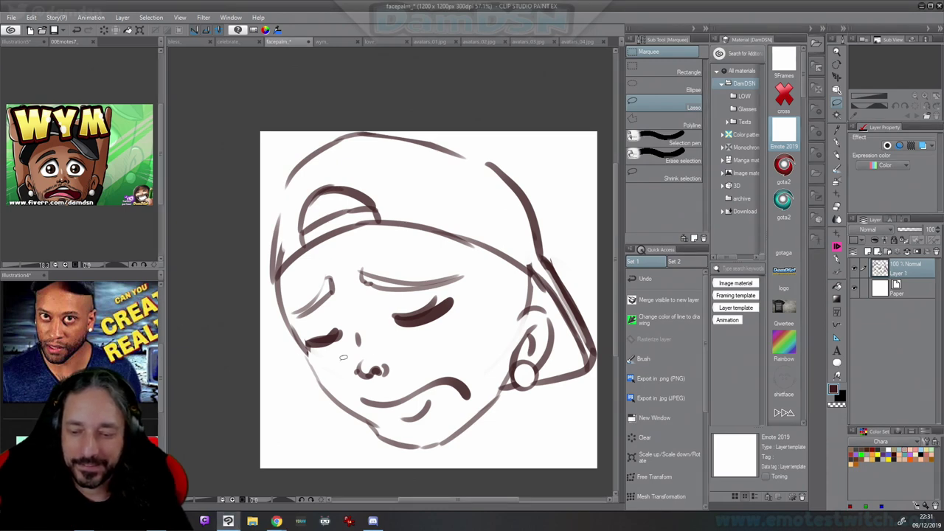
# Add a new layer above the head sketch and choose a dark red pencil colour
pyautogui.click(837, 154)
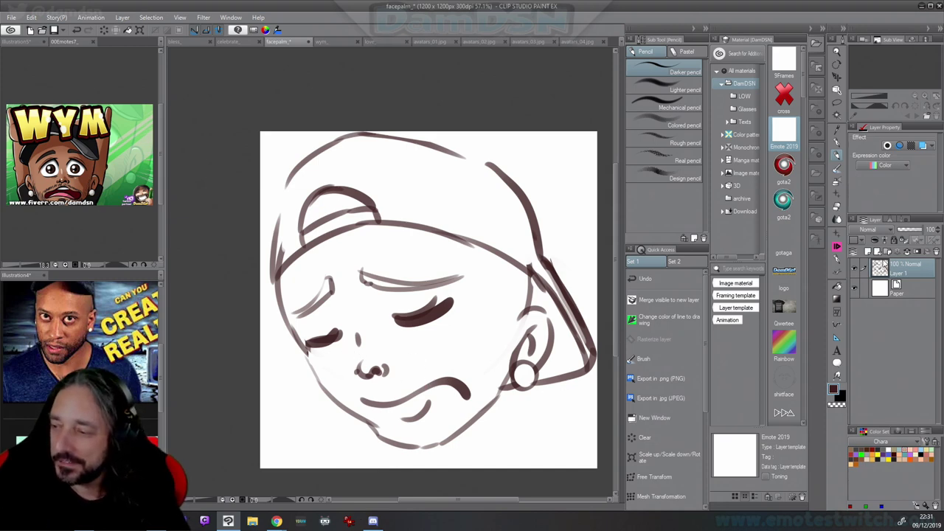
pyautogui.click(867, 252)
pyautogui.press('c')
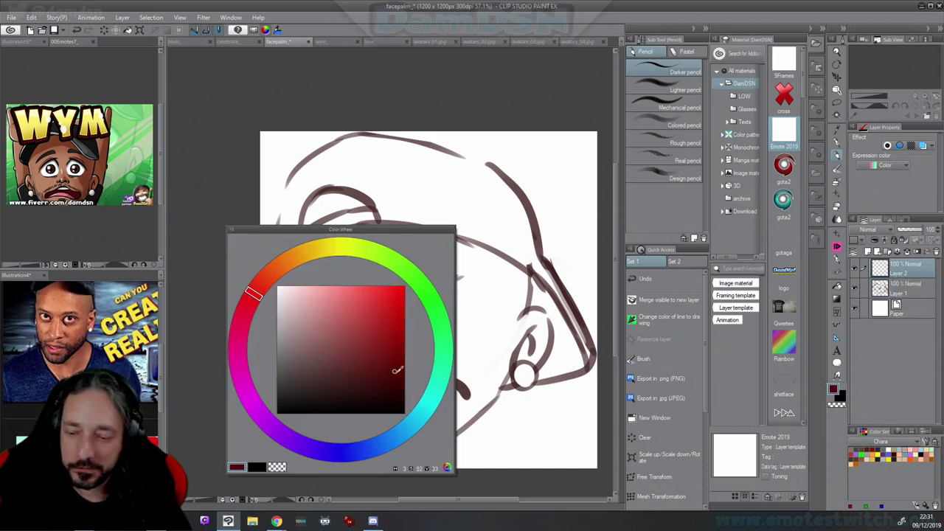
pyautogui.click(396, 371)
# Sketch a hand over the face in dark red, with a long finger across the smaller eye and both palm sides
pyautogui.moveTo(270, 333)
pyautogui.mouseDown()
pyautogui.moveTo(387, 328)
pyautogui.moveTo(286, 308)
pyautogui.moveTo(396, 302)
pyautogui.mouseUp()
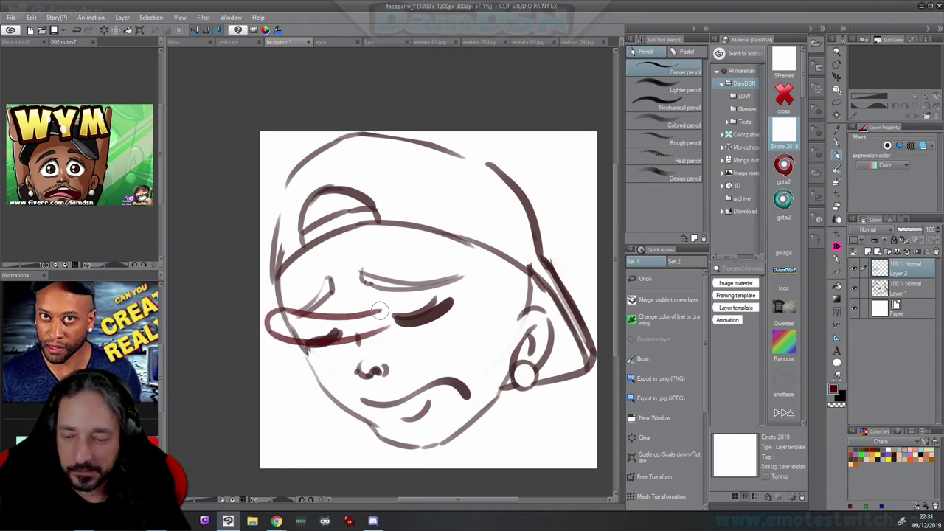
pyautogui.moveTo(270, 334)
pyautogui.mouseDown()
pyautogui.moveTo(322, 417)
pyautogui.moveTo(365, 424)
pyautogui.mouseUp()
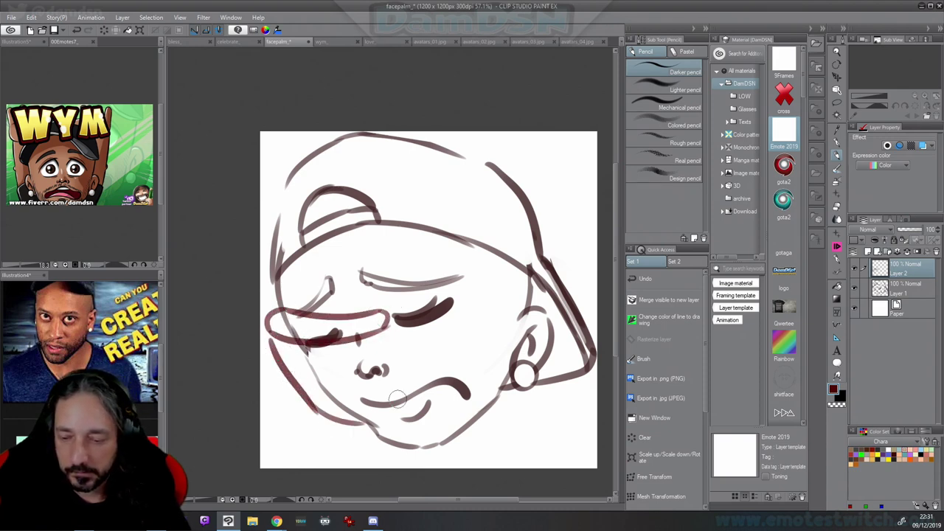
pyautogui.moveTo(386, 325); pyautogui.dragTo(409, 410)
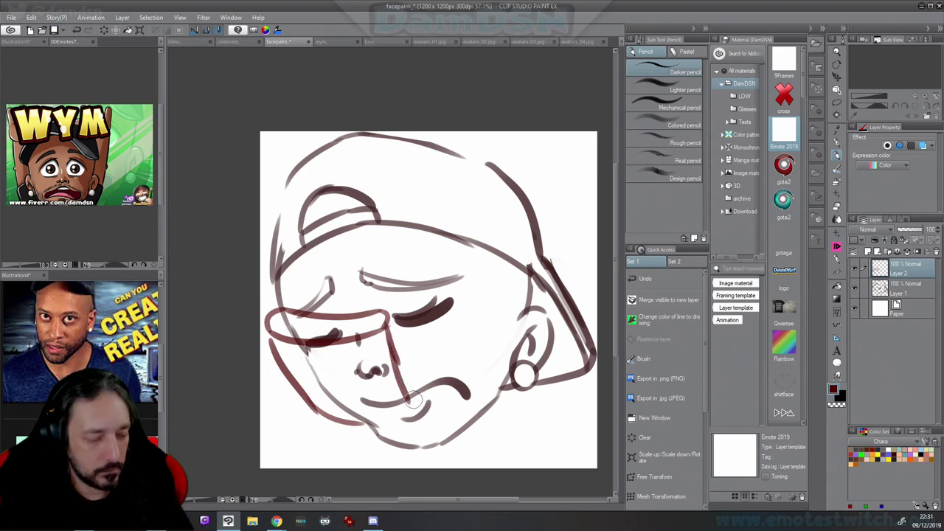
# Skew the hand sketch so the finger slants down towards the nose, and move it over the smaller eye
pyautogui.hotkey('ctrl', 't')
pyautogui.moveTo(410, 363); pyautogui.dragTo(393, 401)
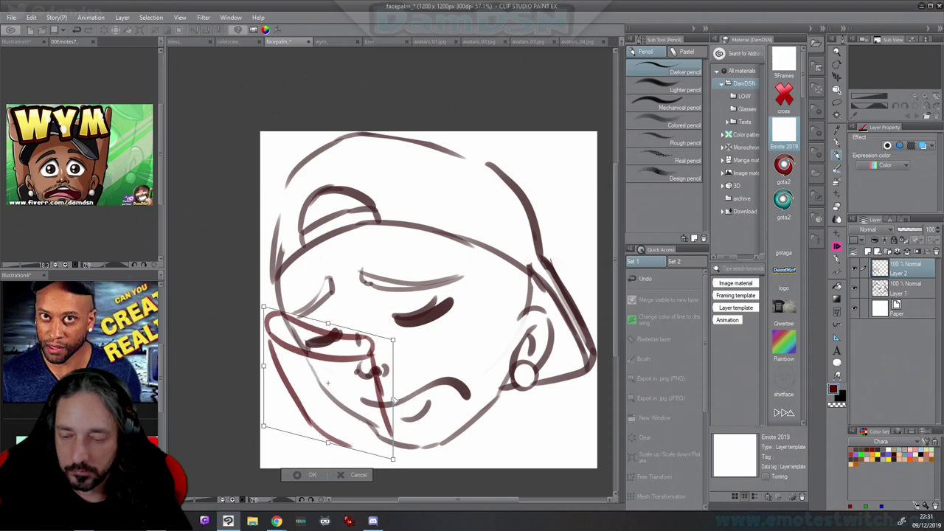
pyautogui.moveTo(369, 366)
pyautogui.mouseDown()
pyautogui.moveTo(369, 348)
pyautogui.moveTo(374, 360)
pyautogui.mouseUp()
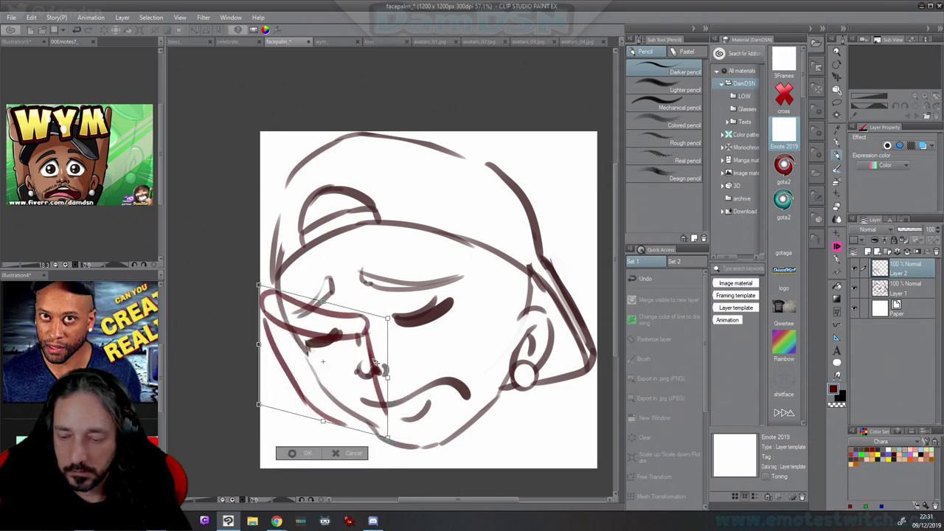
pyautogui.press('Return')
# Close the base of the palm with a curve and sketch the hand's inner edge bulging beside the nose
pyautogui.moveTo(297, 391)
pyautogui.mouseDown()
pyautogui.moveTo(338, 411)
pyautogui.moveTo(362, 401)
pyautogui.moveTo(319, 406)
pyautogui.moveTo(373, 404)
pyautogui.moveTo(323, 406)
pyautogui.mouseUp()
pyautogui.moveTo(365, 322); pyautogui.dragTo(373, 369)
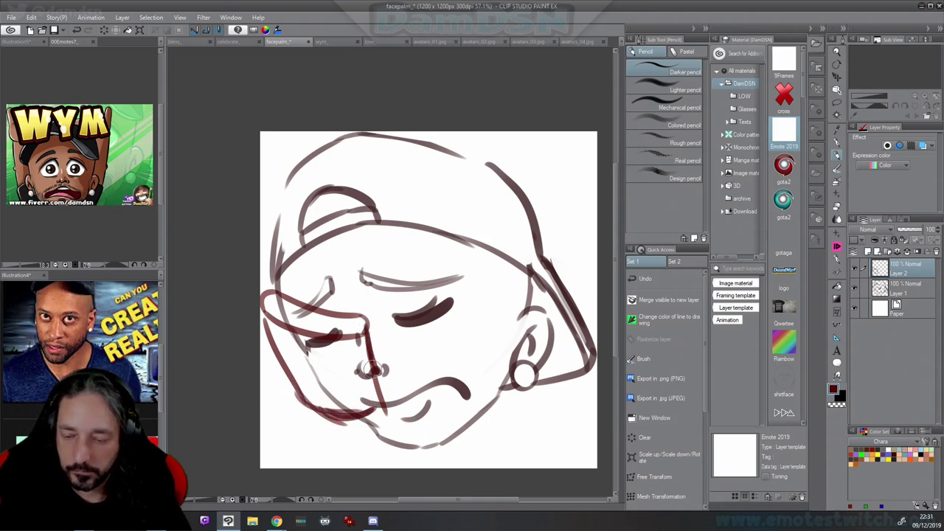
pyautogui.moveTo(367, 318)
pyautogui.mouseDown()
pyautogui.moveTo(355, 355)
pyautogui.moveTo(366, 334)
pyautogui.moveTo(364, 377)
pyautogui.moveTo(358, 371)
pyautogui.moveTo(383, 398)
pyautogui.mouseUp()
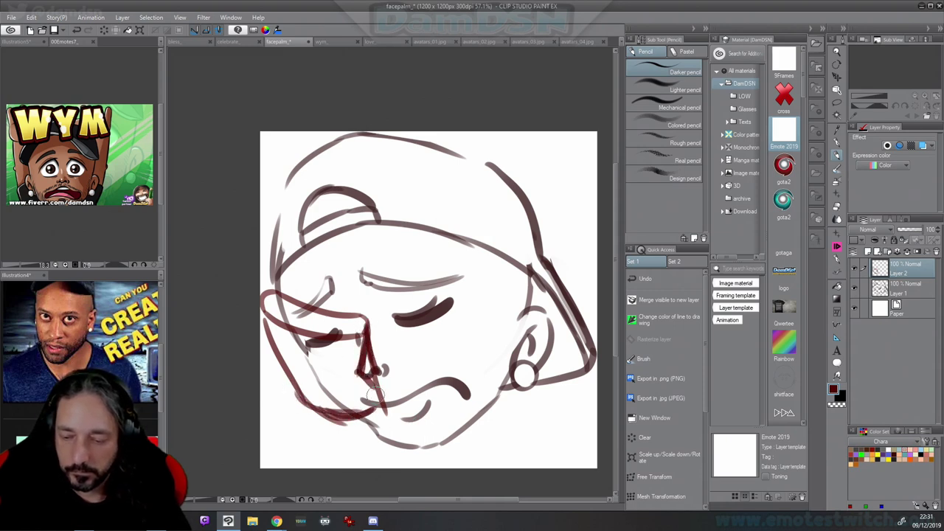
pyautogui.moveTo(358, 343); pyautogui.dragTo(390, 408)
pyautogui.moveTo(355, 361)
pyautogui.mouseDown()
pyautogui.moveTo(377, 387)
pyautogui.moveTo(336, 412)
pyautogui.moveTo(381, 374)
pyautogui.moveTo(392, 399)
pyautogui.mouseUp()
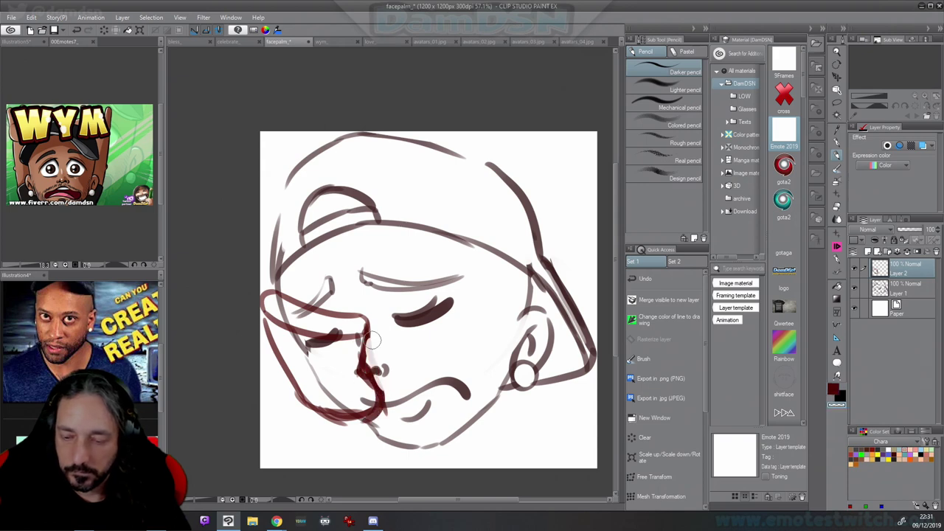
# Remove the surplus lines near the fingertip and redraw the fingertip and the hand's inner edge down to the palm base
pyautogui.hotkey('ctrl', 'z')
pyautogui.hotkey('ctrl', 'z')
pyautogui.hotkey('ctrl', 'z')
pyautogui.hotkey('ctrl', 'z')
pyautogui.hotkey('ctrl', 'z')
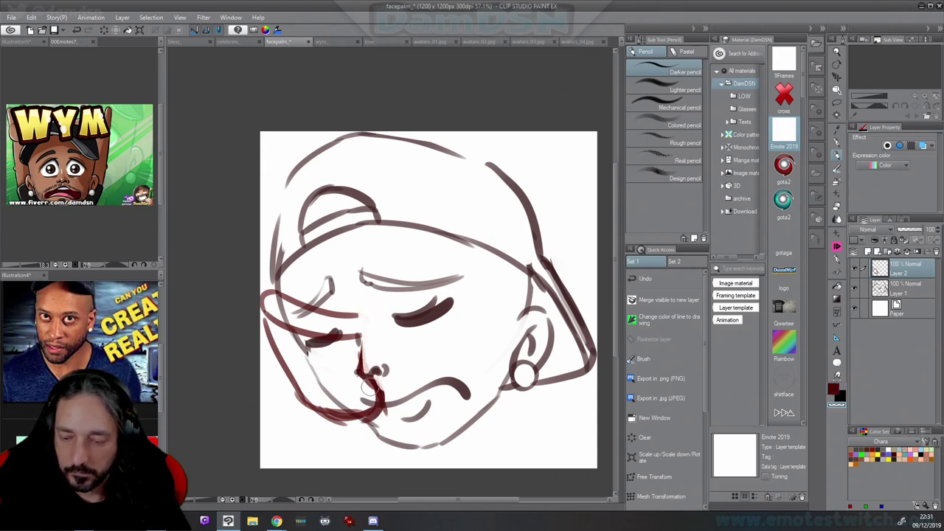
pyautogui.moveTo(345, 315)
pyautogui.mouseDown()
pyautogui.moveTo(362, 336)
pyautogui.moveTo(360, 378)
pyautogui.moveTo(357, 353)
pyautogui.moveTo(385, 401)
pyautogui.mouseUp()
pyautogui.moveTo(357, 369); pyautogui.dragTo(382, 413)
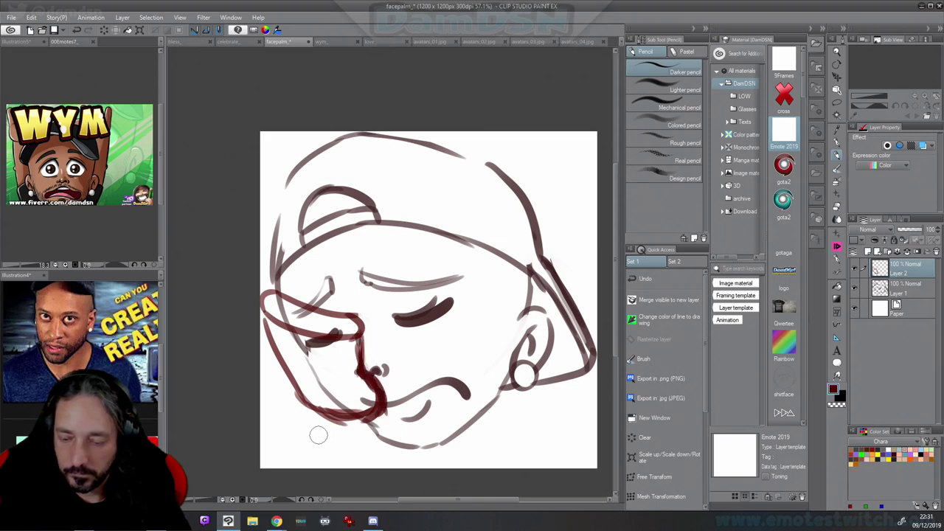
# Sketch the forearm's two sides down from the palm, and the rounded opposite shoulder with its sleeve edge and armpit line
pyautogui.moveTo(312, 410)
pyautogui.mouseDown()
pyautogui.moveTo(308, 449)
pyautogui.moveTo(307, 426)
pyautogui.moveTo(299, 471)
pyautogui.mouseUp()
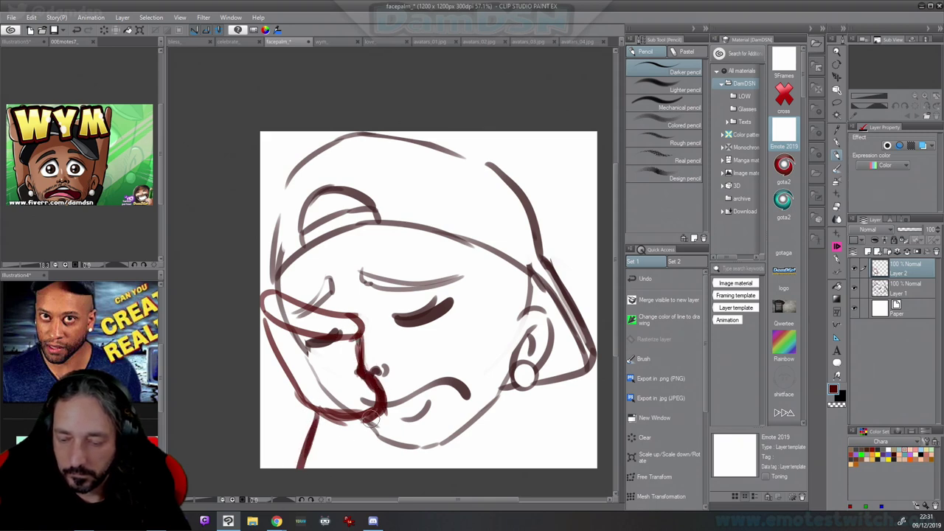
pyautogui.moveTo(373, 413); pyautogui.dragTo(362, 469)
pyautogui.moveTo(465, 434)
pyautogui.mouseDown()
pyautogui.moveTo(506, 388)
pyautogui.moveTo(535, 391)
pyautogui.moveTo(573, 471)
pyautogui.mouseUp()
pyautogui.hotkey('ctrl', 'z')
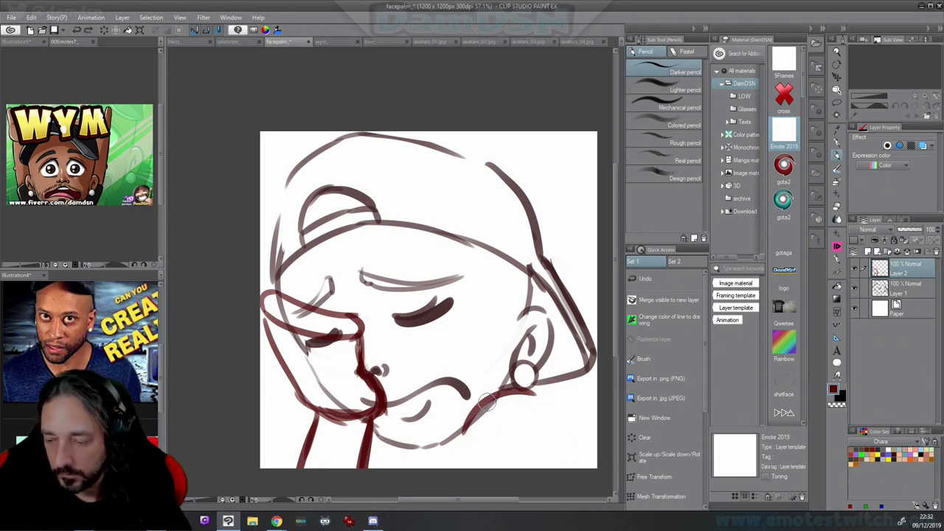
pyautogui.moveTo(487, 402)
pyautogui.mouseDown()
pyautogui.moveTo(564, 418)
pyautogui.moveTo(596, 472)
pyautogui.mouseUp()
pyautogui.moveTo(575, 433); pyautogui.dragTo(514, 472)
pyautogui.moveTo(475, 443)
pyautogui.mouseDown()
pyautogui.moveTo(489, 504)
pyautogui.moveTo(478, 475)
pyautogui.mouseUp()
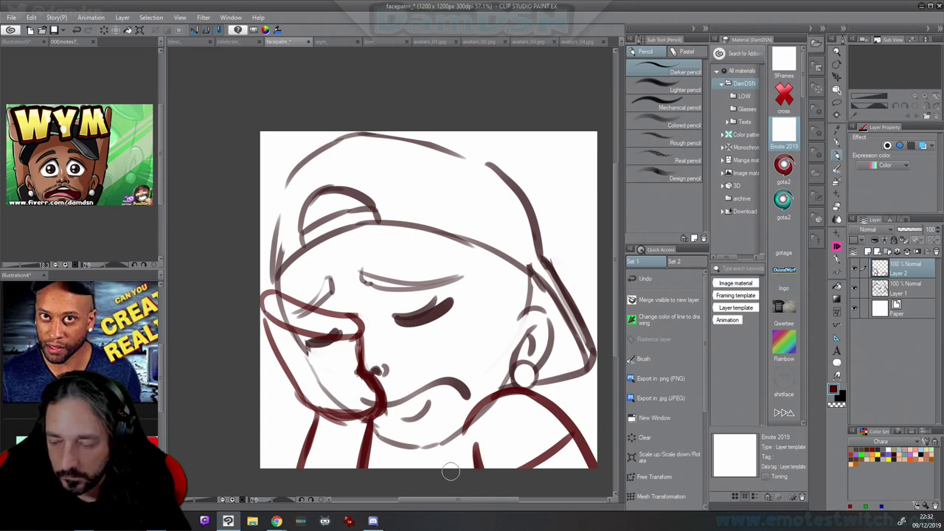
# Sketch the shirt collar as a curve under the chin, from the forearm to the opposite shoulder
pyautogui.moveTo(459, 433); pyautogui.dragTo(417, 470)
pyautogui.hotkey('ctrl', 'z')
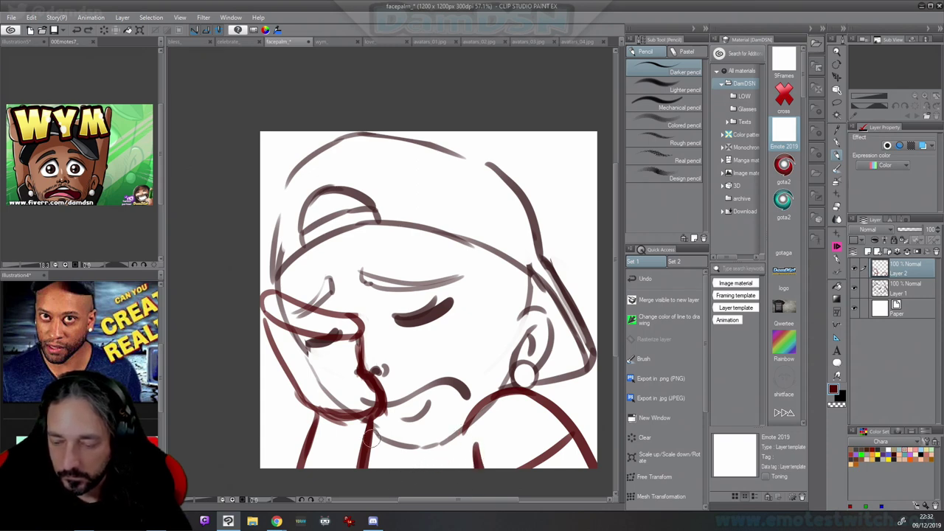
pyautogui.moveTo(375, 436)
pyautogui.mouseDown()
pyautogui.moveTo(416, 470)
pyautogui.moveTo(457, 441)
pyautogui.moveTo(431, 470)
pyautogui.moveTo(460, 452)
pyautogui.mouseUp()
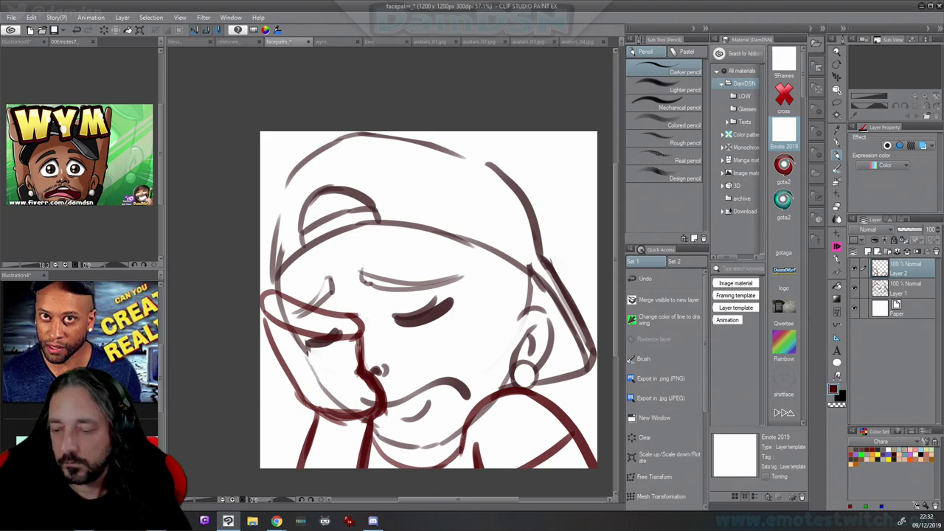
# Mark the knuckles with circles, add a bump on the palm's outer edge, and sketch three fingers rising over the brow towards the cap
pyautogui.moveTo(271, 302)
pyautogui.mouseDown()
pyautogui.moveTo(307, 312)
pyautogui.moveTo(303, 306)
pyautogui.moveTo(317, 329)
pyautogui.moveTo(307, 322)
pyautogui.moveTo(348, 332)
pyautogui.moveTo(342, 320)
pyautogui.moveTo(317, 334)
pyautogui.mouseUp()
pyautogui.moveTo(294, 398)
pyautogui.mouseDown()
pyautogui.moveTo(259, 357)
pyautogui.moveTo(274, 352)
pyautogui.moveTo(263, 360)
pyautogui.moveTo(280, 387)
pyautogui.moveTo(263, 367)
pyautogui.moveTo(300, 401)
pyautogui.mouseUp()
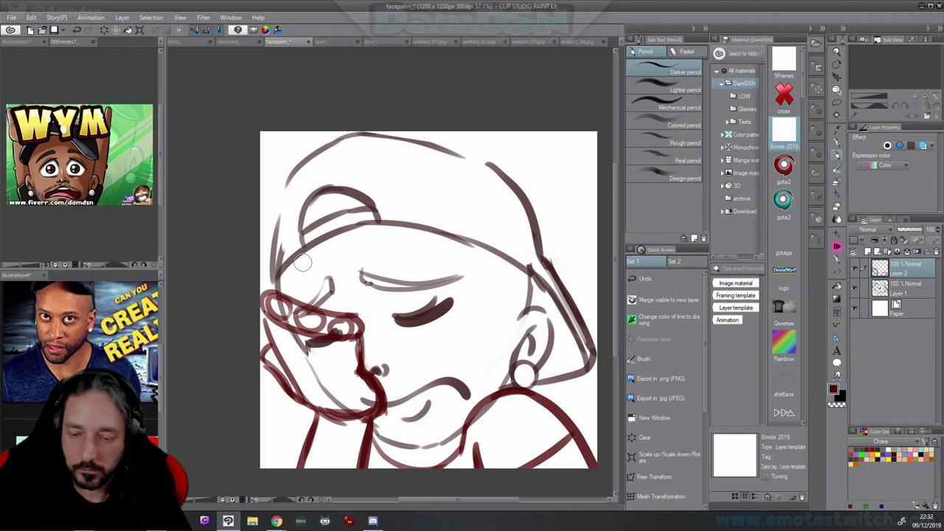
pyautogui.moveTo(263, 310); pyautogui.dragTo(267, 240)
pyautogui.moveTo(263, 305)
pyautogui.mouseDown()
pyautogui.moveTo(268, 255)
pyautogui.moveTo(292, 218)
pyautogui.moveTo(304, 236)
pyautogui.moveTo(291, 307)
pyautogui.moveTo(289, 289)
pyautogui.moveTo(317, 224)
pyautogui.moveTo(343, 236)
pyautogui.moveTo(322, 320)
pyautogui.mouseUp()
pyautogui.moveTo(328, 280); pyautogui.dragTo(317, 323)
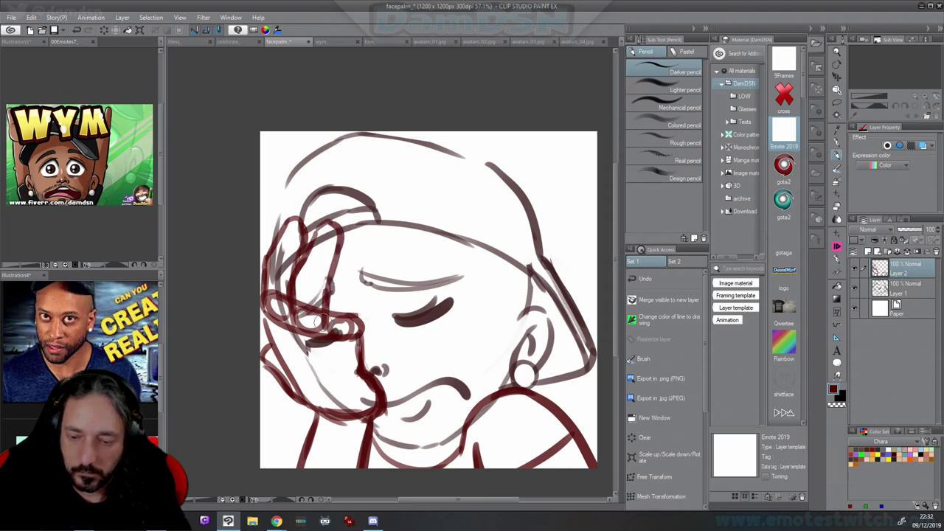
pyautogui.moveTo(346, 283); pyautogui.dragTo(320, 335)
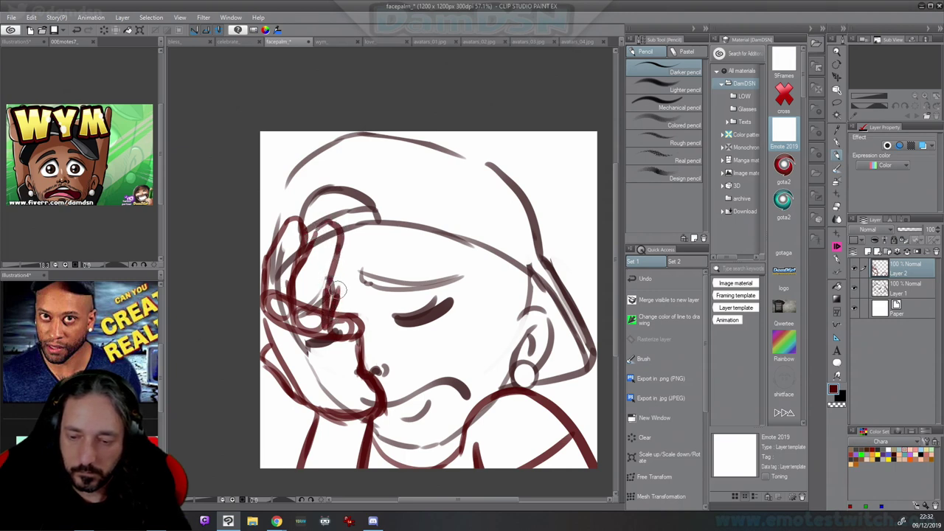
pyautogui.moveTo(329, 298)
pyautogui.mouseDown()
pyautogui.moveTo(353, 247)
pyautogui.moveTo(366, 260)
pyautogui.moveTo(360, 319)
pyautogui.mouseUp()
pyautogui.moveTo(363, 268); pyautogui.dragTo(353, 338)
pyautogui.moveTo(362, 291); pyautogui.dragTo(359, 333)
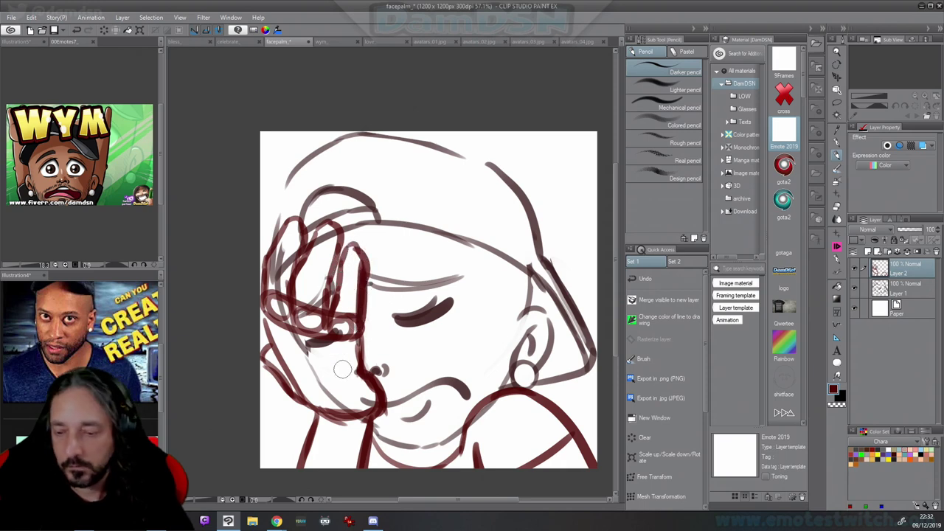
# Erase the knuckle circles and the crosswise finger outline from the hand sketch
pyautogui.press('c')
pyautogui.moveTo(276, 279)
pyautogui.mouseDown()
pyautogui.moveTo(275, 324)
pyautogui.moveTo(300, 289)
pyautogui.moveTo(304, 340)
pyautogui.mouseUp()
pyautogui.moveTo(310, 308)
pyautogui.mouseDown()
pyautogui.moveTo(314, 340)
pyautogui.moveTo(342, 342)
pyautogui.moveTo(348, 319)
pyautogui.mouseUp()
# Add a new layer above Layer 1 and paint white inside the hand to cover the face lines behind it
pyautogui.click(893, 286)
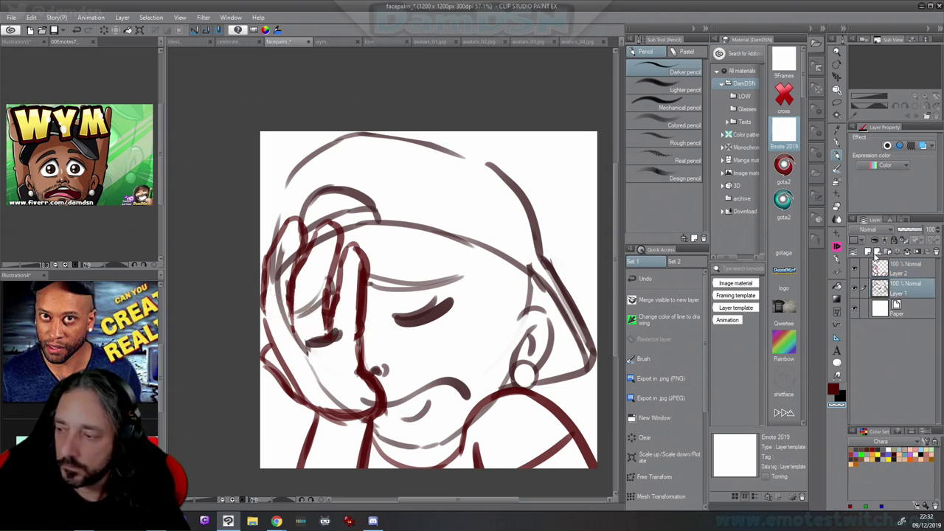
pyautogui.click(868, 252)
pyautogui.keyDown('alt'); pyautogui.click(470, 323); pyautogui.keyUp('alt')
pyautogui.moveTo(320, 265)
pyautogui.mouseDown()
pyautogui.moveTo(313, 340)
pyautogui.moveTo(310, 320)
pyautogui.moveTo(302, 322)
pyautogui.moveTo(309, 379)
pyautogui.moveTo(276, 262)
pyautogui.moveTo(290, 233)
pyautogui.moveTo(278, 312)
pyautogui.moveTo(292, 337)
pyautogui.moveTo(286, 242)
pyautogui.moveTo(283, 351)
pyautogui.moveTo(292, 253)
pyautogui.mouseUp()
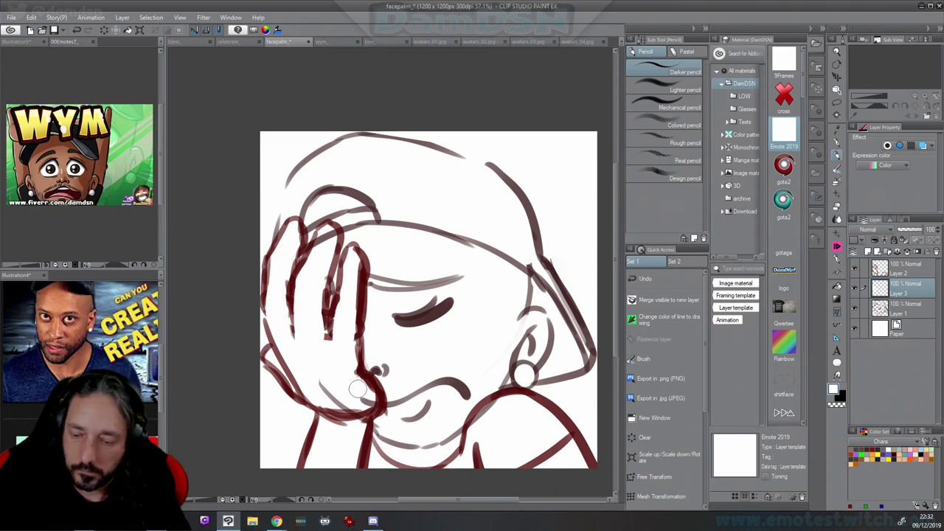
pyautogui.moveTo(357, 388)
pyautogui.mouseDown()
pyautogui.moveTo(353, 407)
pyautogui.moveTo(316, 379)
pyautogui.mouseUp()
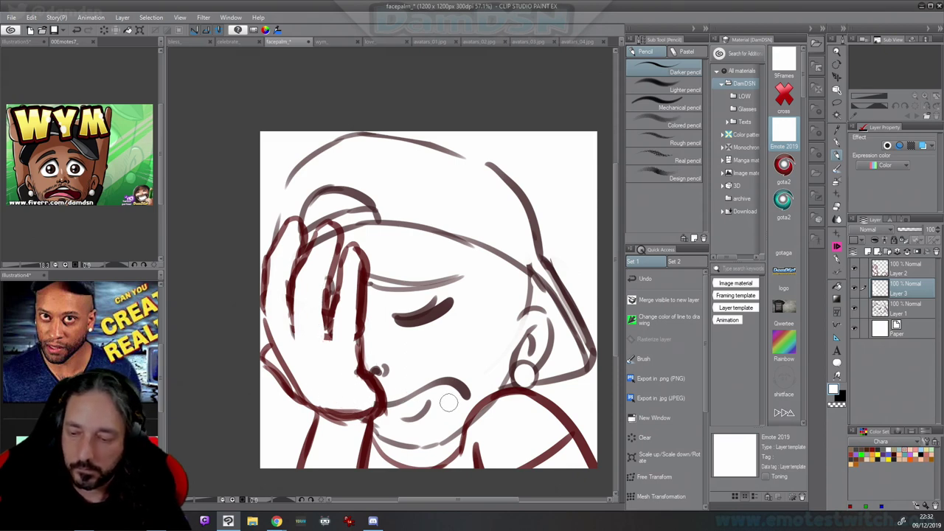
# Sample the dark line colour and sketch short stubble strokes for the moustache, chin beard, sideburn and the patch below the lip
pyautogui.press('alt')
pyautogui.keyDown('alt'); pyautogui.click(422, 311); pyautogui.keyUp('alt')
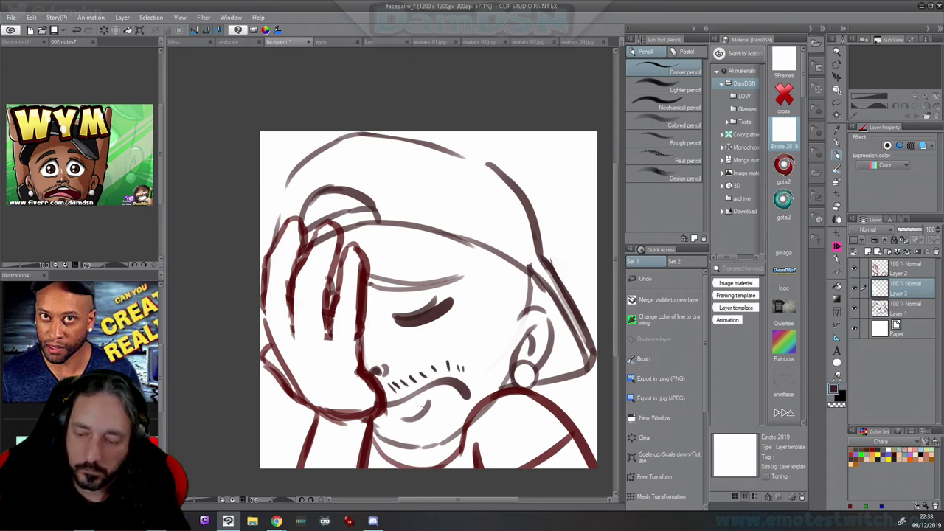
pyautogui.moveTo(381, 441)
pyautogui.mouseDown()
pyautogui.moveTo(455, 433)
pyautogui.moveTo(495, 378)
pyautogui.moveTo(514, 372)
pyautogui.moveTo(520, 294)
pyautogui.mouseUp()
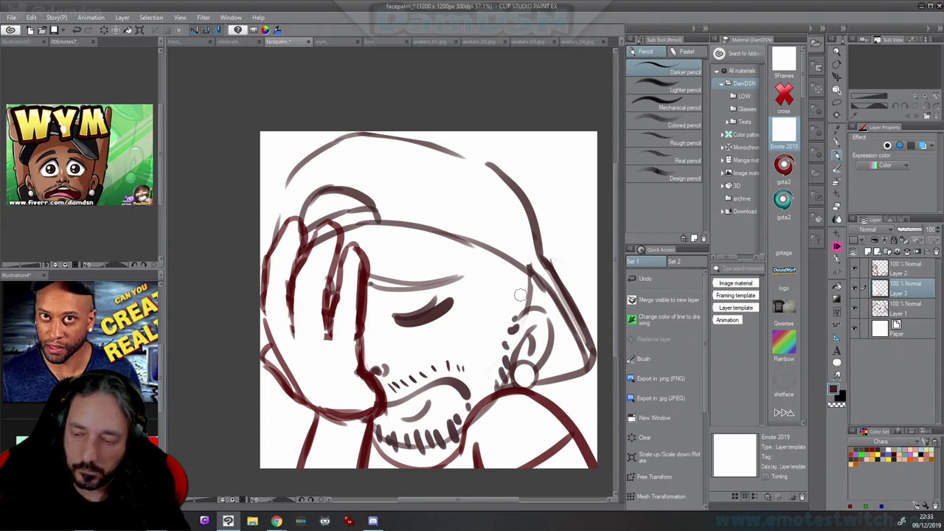
pyautogui.moveTo(404, 427); pyautogui.dragTo(429, 410)
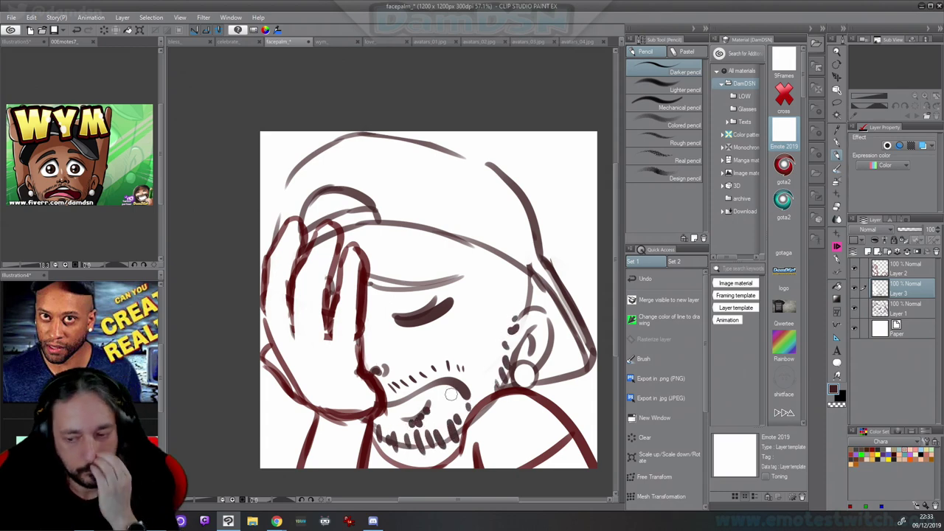
# Redraw the cap's outer contour across the crown and down to the fingertips, closing its gaps
pyautogui.moveTo(513, 189)
pyautogui.mouseDown()
pyautogui.moveTo(442, 143)
pyautogui.moveTo(349, 136)
pyautogui.mouseUp()
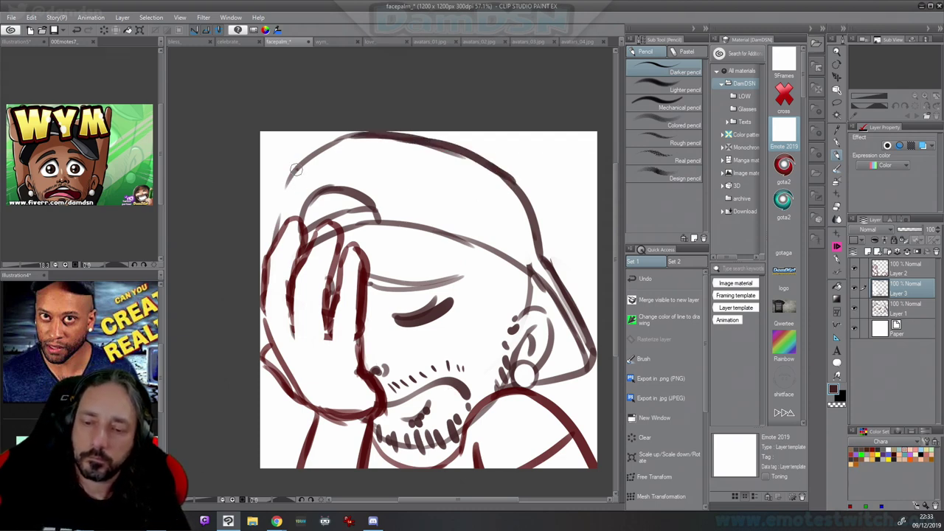
pyautogui.moveTo(297, 169); pyautogui.dragTo(281, 212)
pyautogui.scroll(-2, 509, 383)
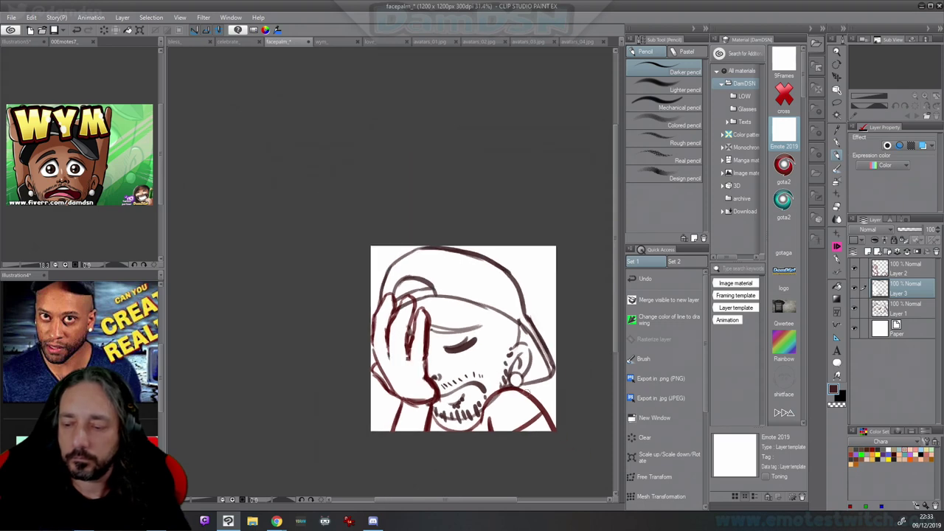
pyautogui.scroll(-2, 546, 435)
pyautogui.scroll(5, 553, 415)
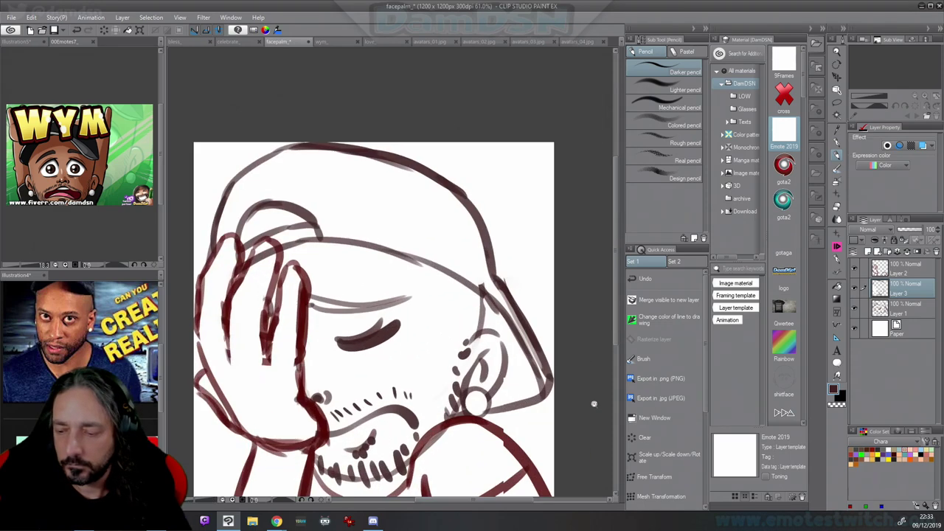
pyautogui.scroll(-4, 573, 410)
pyautogui.moveTo(523, 424); pyautogui.dragTo(481, 384)
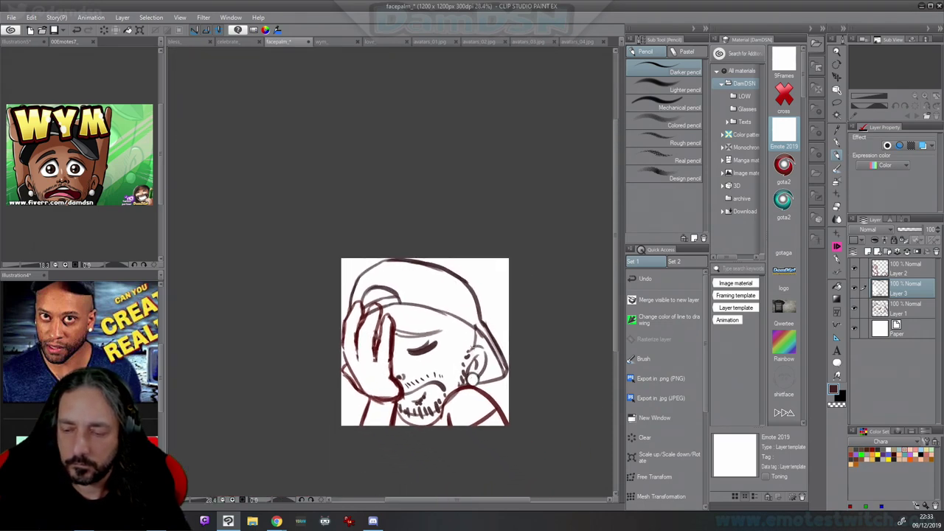
pyautogui.moveTo(451, 285)
pyautogui.mouseDown()
pyautogui.moveTo(466, 331)
pyautogui.moveTo(463, 253)
pyautogui.mouseUp()
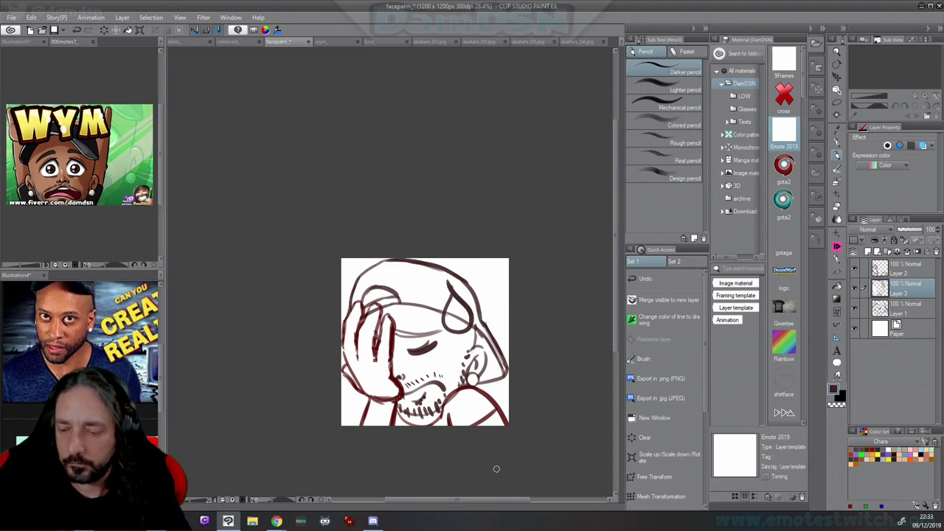
pyautogui.hotkey('ctrl', 'z')
pyautogui.moveTo(454, 290)
pyautogui.mouseDown()
pyautogui.moveTo(460, 327)
pyautogui.moveTo(461, 281)
pyautogui.mouseUp()
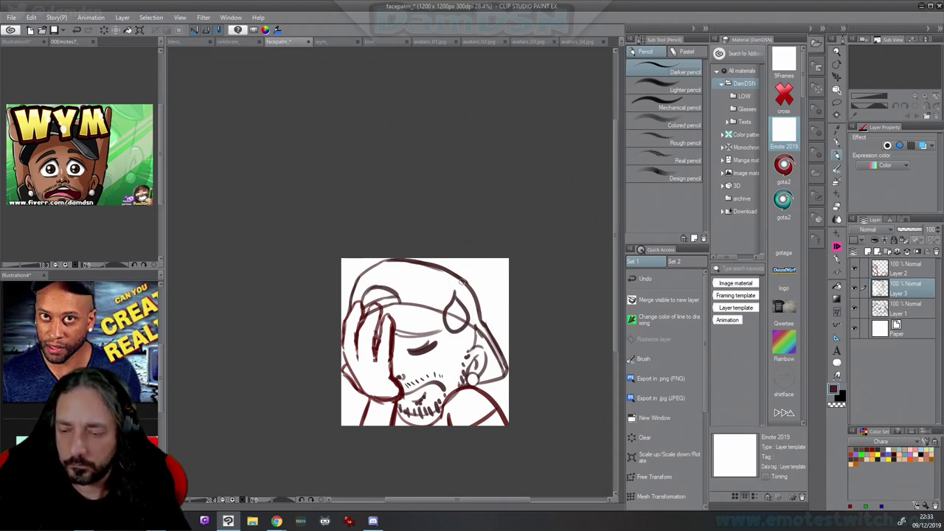
pyautogui.hotkey('ctrl', 'z')
# Group the three sketch layers in a new folder and tint the folder with the blue layer colour
pyautogui.click(900, 266)
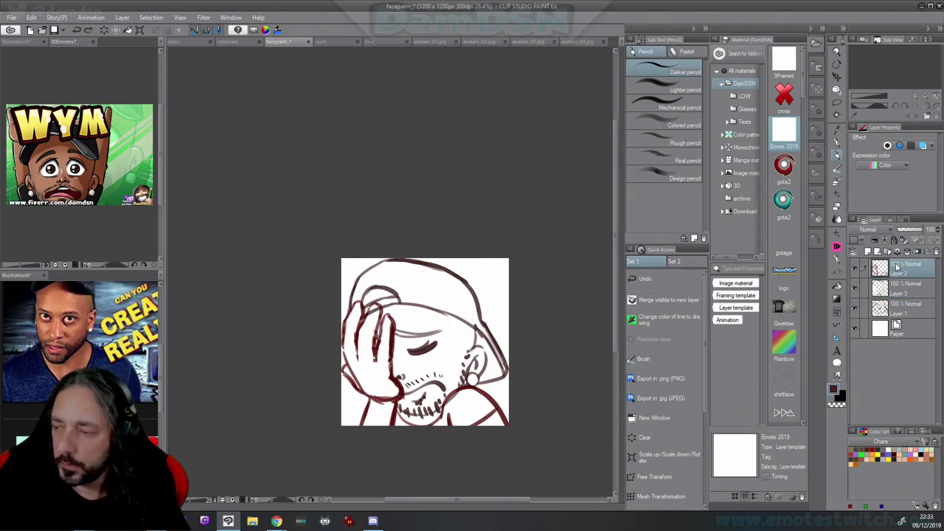
pyautogui.click(888, 253)
pyautogui.click(906, 286)
pyautogui.keyDown('shift'); pyautogui.click(897, 324); pyautogui.keyUp('shift')
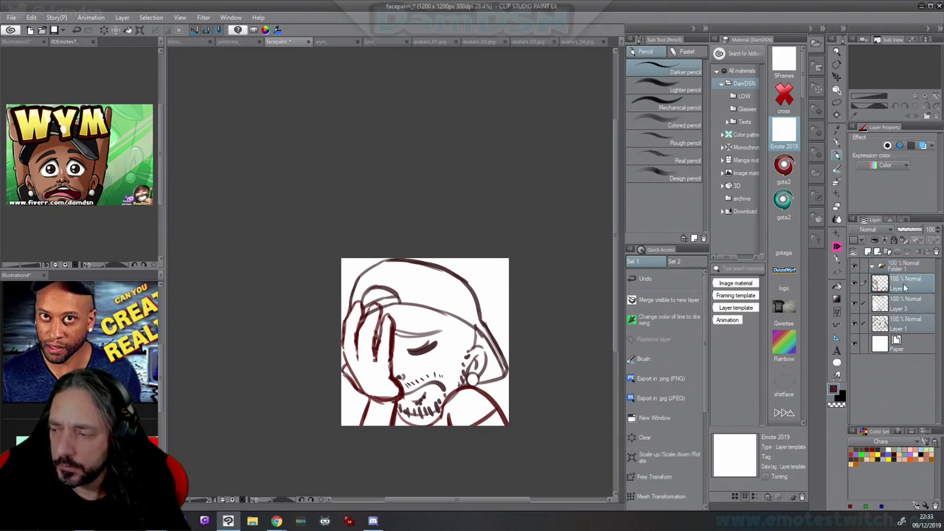
pyautogui.moveTo(903, 286); pyautogui.dragTo(905, 267)
pyautogui.click(907, 267)
pyautogui.click(924, 146)
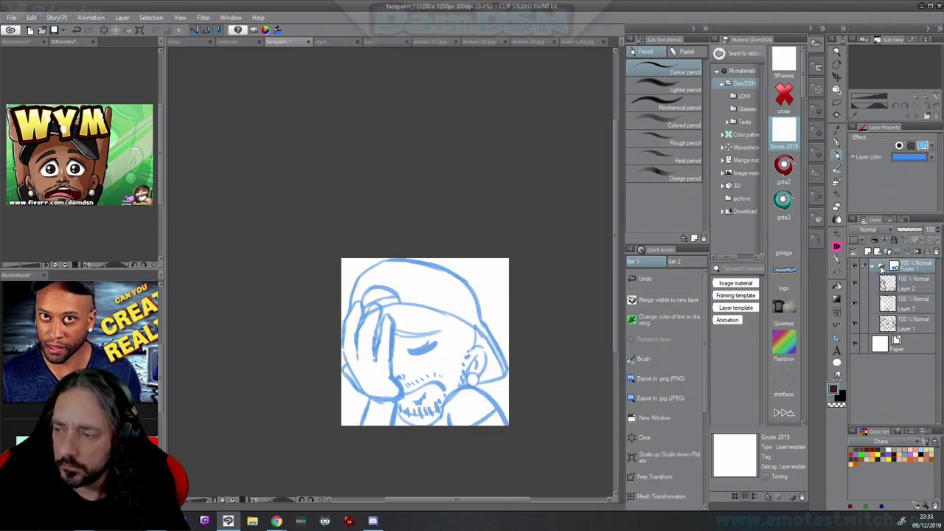
# Add the Emote 2019 layer template above the sketch folder and prepare its LINE Copy layer for inking with a black G-pen
pyautogui.moveTo(784, 137); pyautogui.dragTo(894, 286)
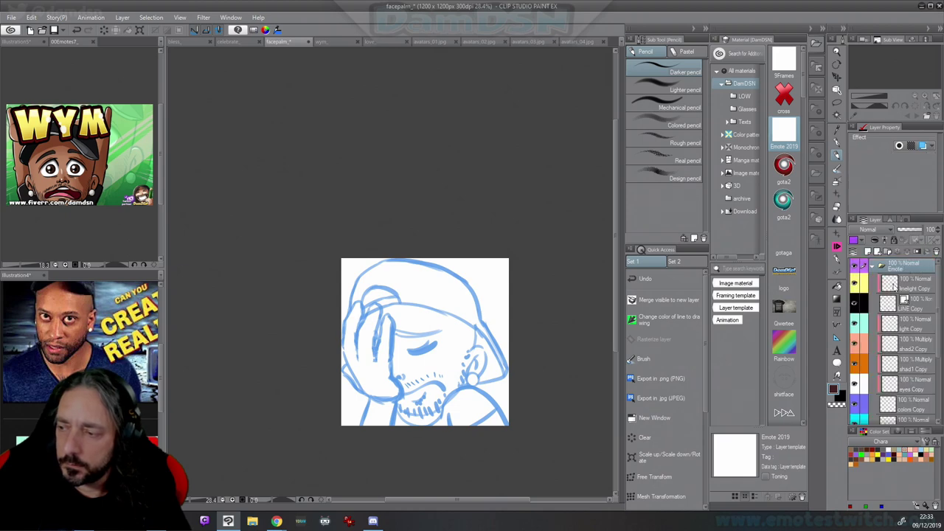
pyautogui.click(906, 301)
pyautogui.click(836, 143)
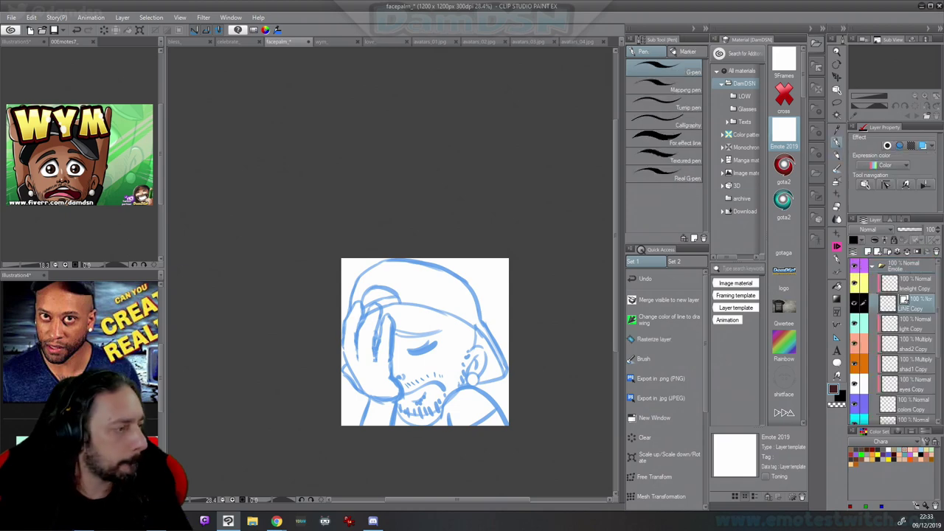
pyautogui.press('c')
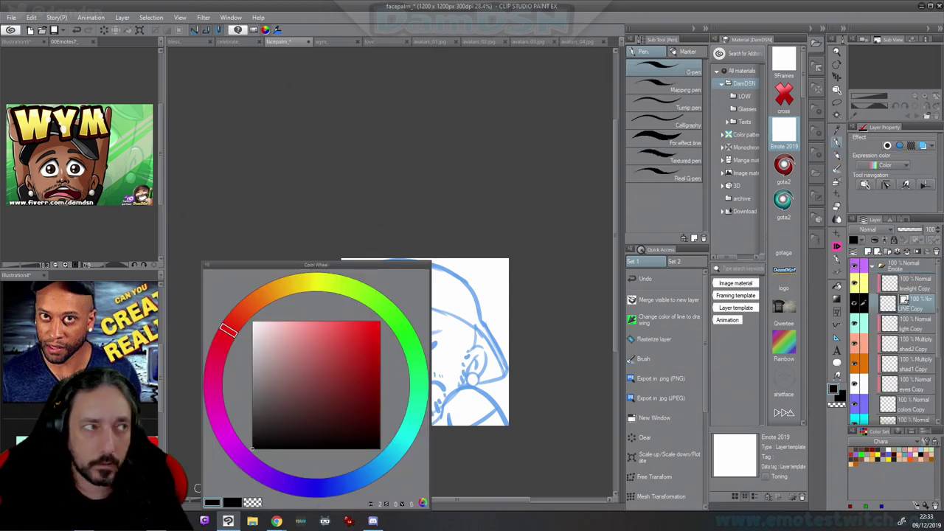
pyautogui.press('F3')
pyautogui.moveTo(428, 276); pyautogui.dragTo(445, 275)
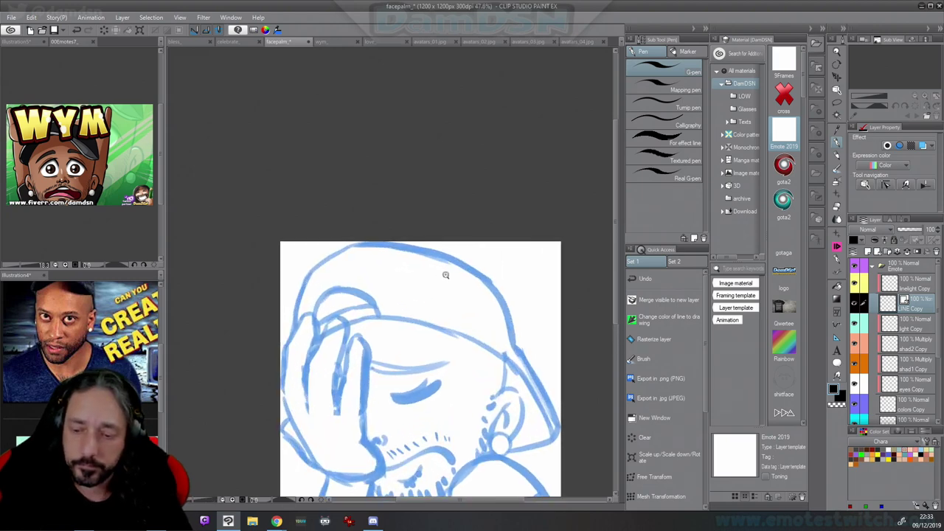
pyautogui.moveTo(420, 454); pyautogui.dragTo(404, 422)
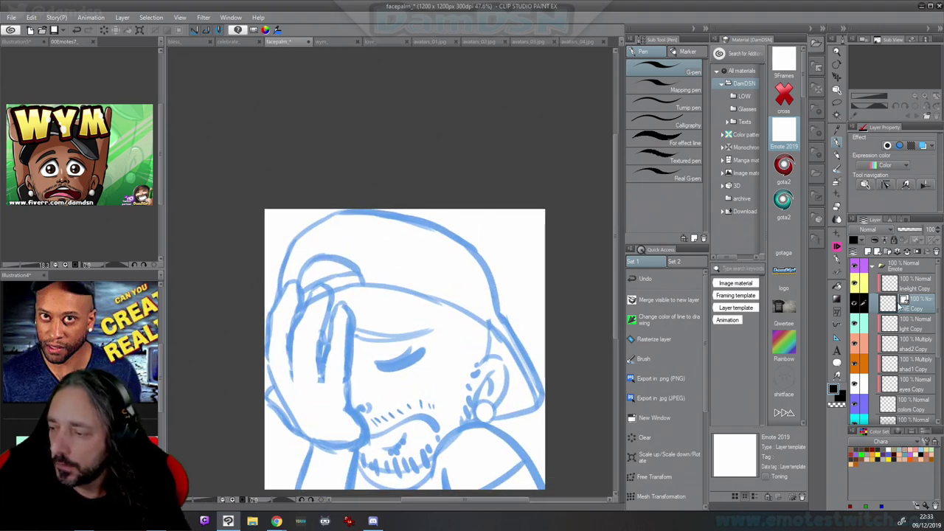
# Return to the hand sketch on Layer 2 with the pencil, redraw the outermost fingertip lower, and erase its old tip
pyautogui.click(874, 268)
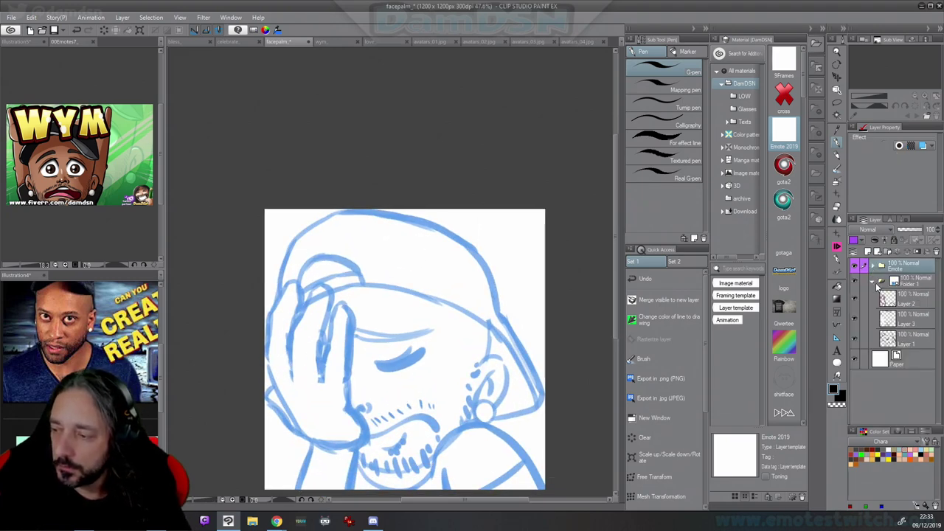
pyautogui.click(907, 298)
pyautogui.click(837, 153)
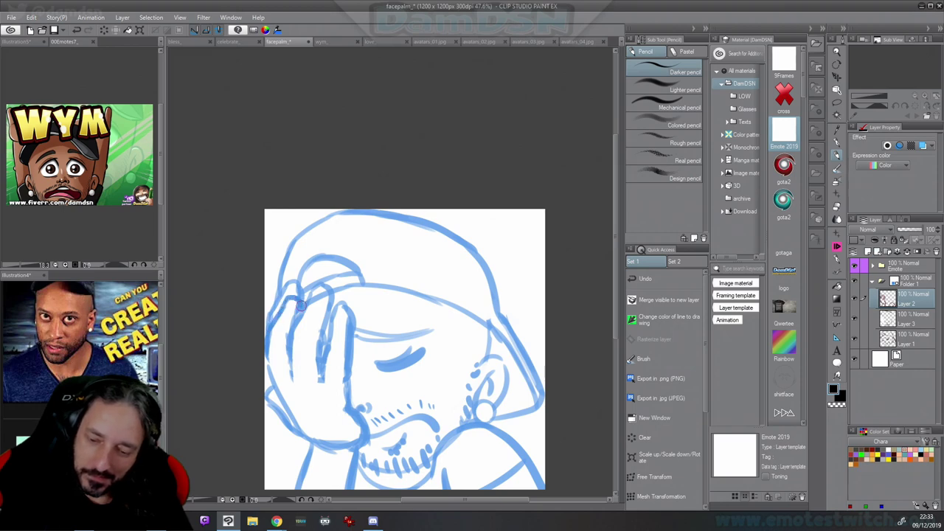
pyautogui.moveTo(284, 305); pyautogui.dragTo(251, 345)
pyautogui.moveTo(293, 284); pyautogui.dragTo(262, 318)
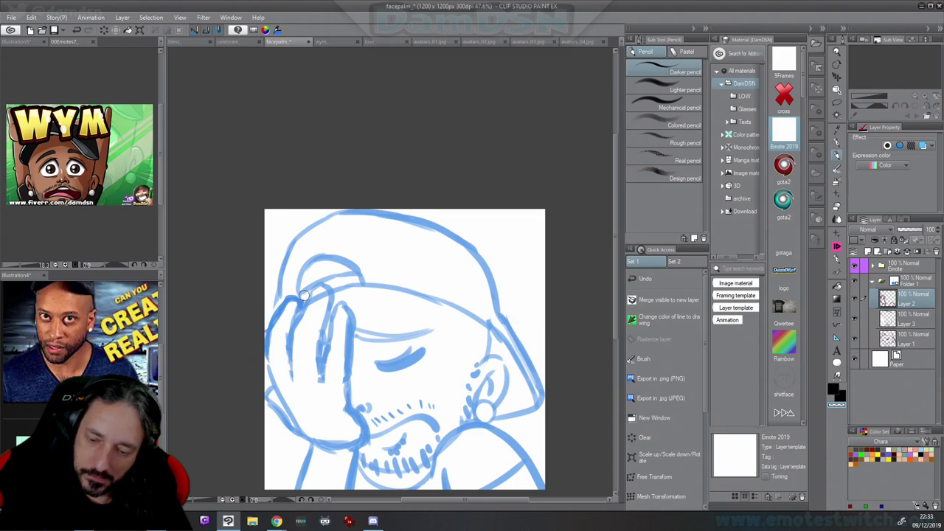
pyautogui.moveTo(304, 295); pyautogui.dragTo(303, 301)
# Redraw the other two fingertips lower on the hand sketch and erase their old tips
pyautogui.press('c')
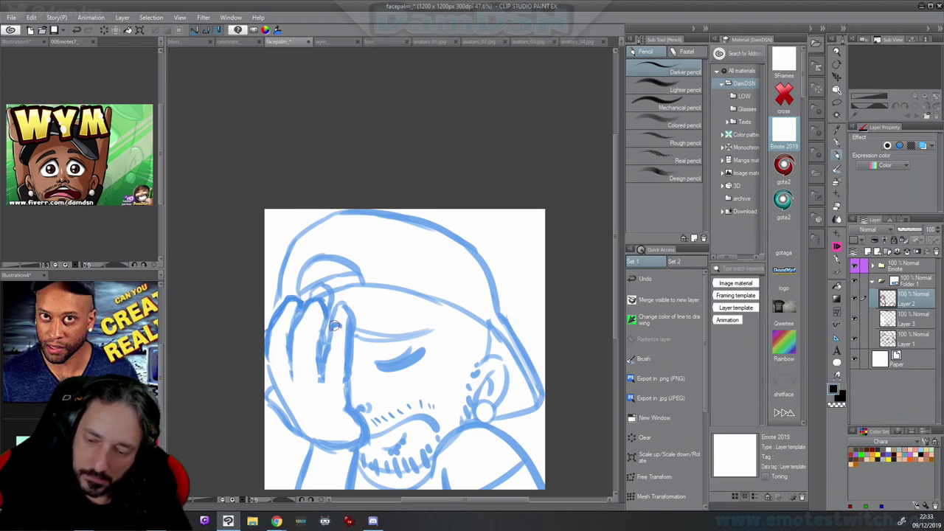
pyautogui.press('c')
pyautogui.moveTo(348, 320)
pyautogui.mouseDown()
pyautogui.moveTo(353, 328)
pyautogui.moveTo(312, 289)
pyautogui.mouseUp()
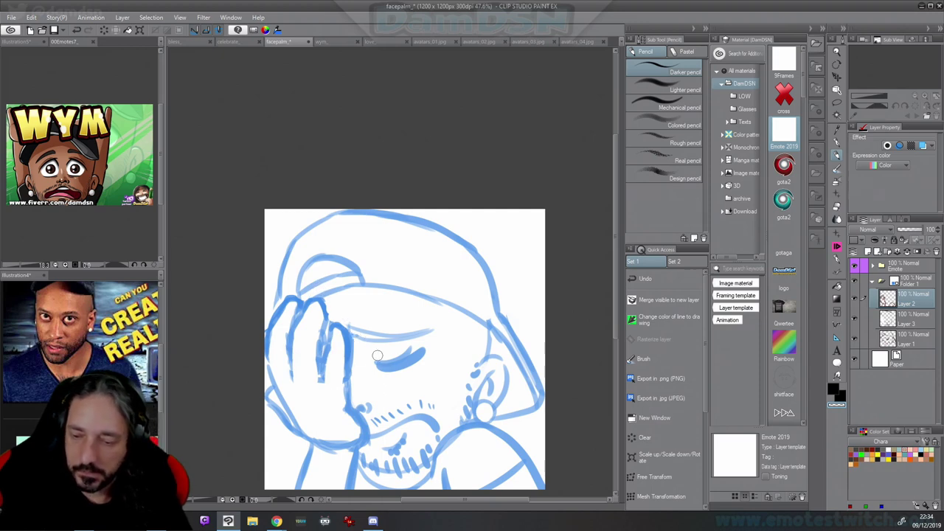
pyautogui.scroll(-5, 545, 415)
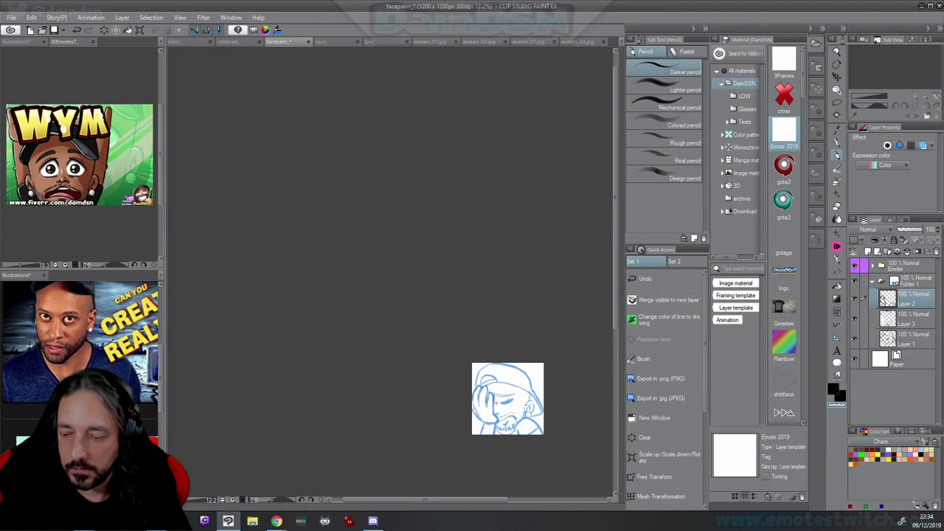
# Erase the old forearm lines on the hand sketch and redraw both sides of the forearm below the wrist
pyautogui.scroll(4, 509, 412)
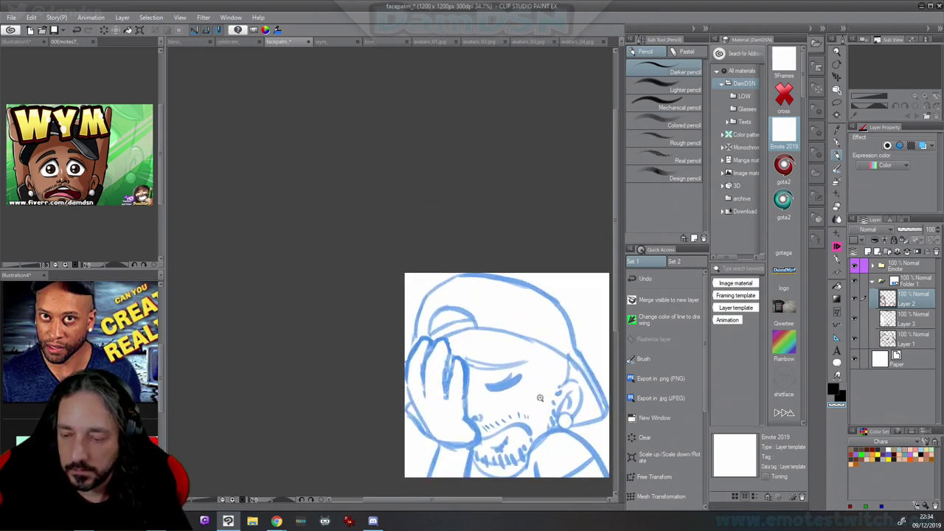
pyautogui.moveTo(479, 455); pyautogui.dragTo(410, 446)
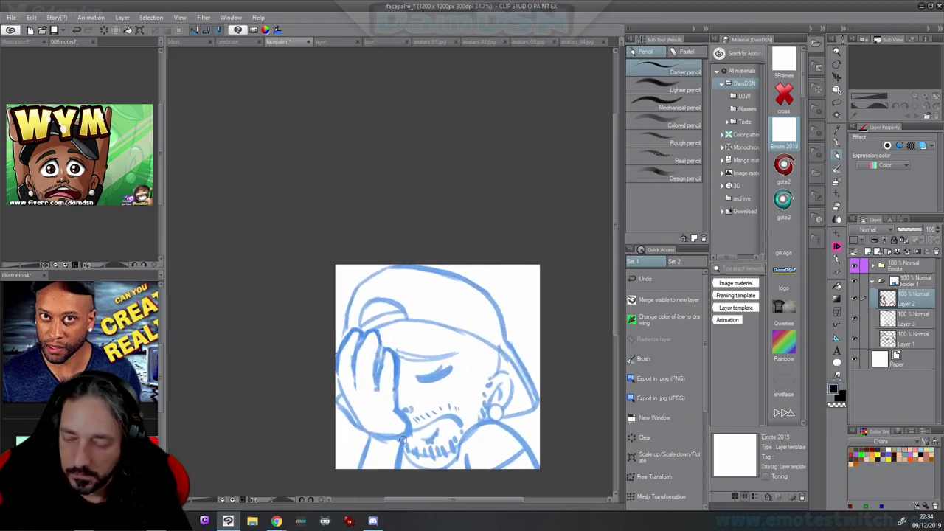
pyautogui.hotkey('ctrl', 'z')
pyautogui.press('c')
pyautogui.moveTo(402, 441); pyautogui.dragTo(392, 481)
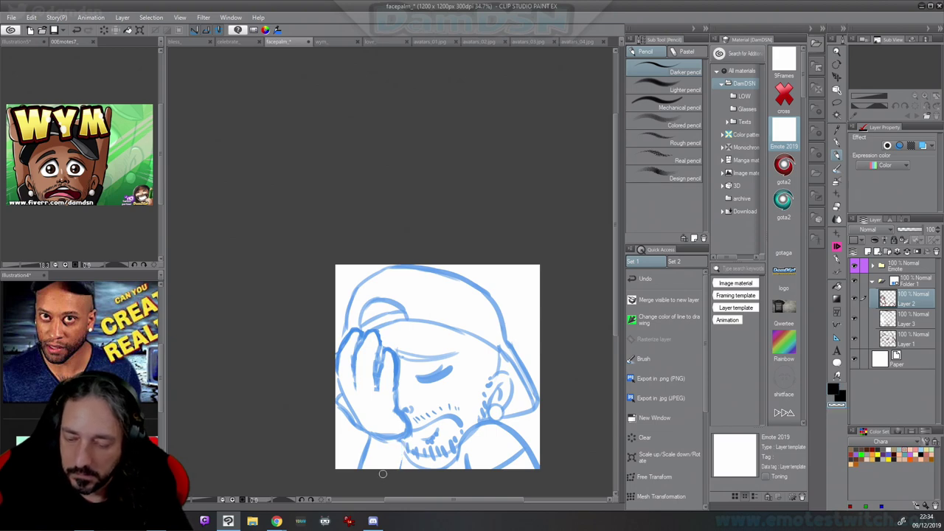
pyautogui.moveTo(368, 436); pyautogui.dragTo(352, 467)
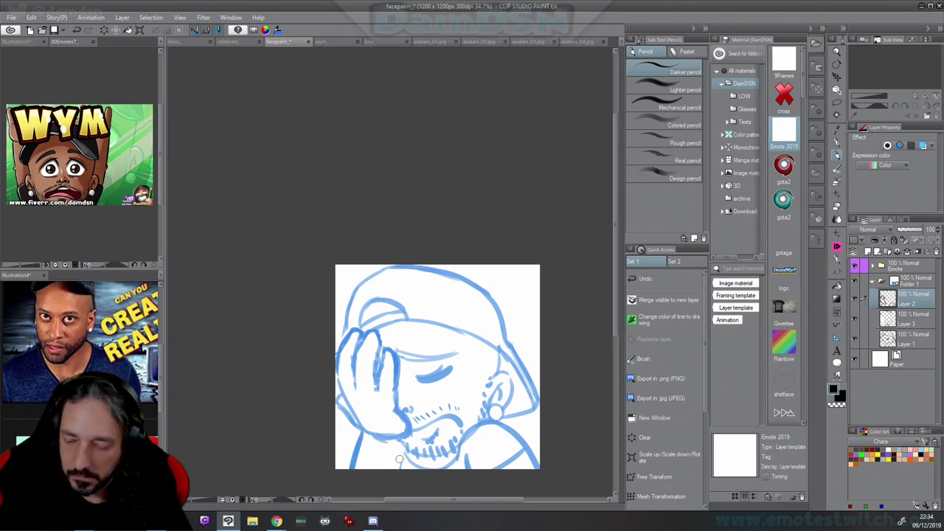
pyautogui.moveTo(397, 445); pyautogui.dragTo(399, 469)
pyautogui.press('c')
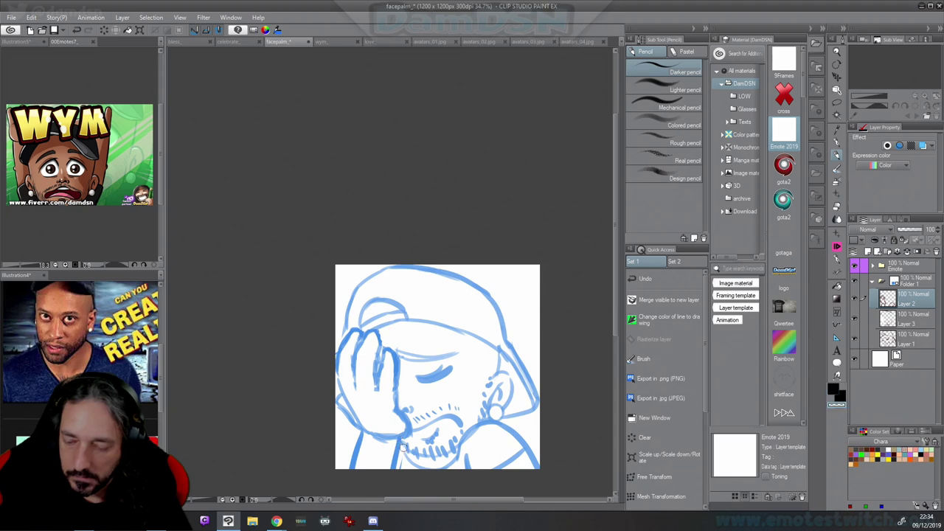
# Slim the palm's inner edge on the sketch and erase the leftover line across the wrist on Layer 2
pyautogui.press('c')
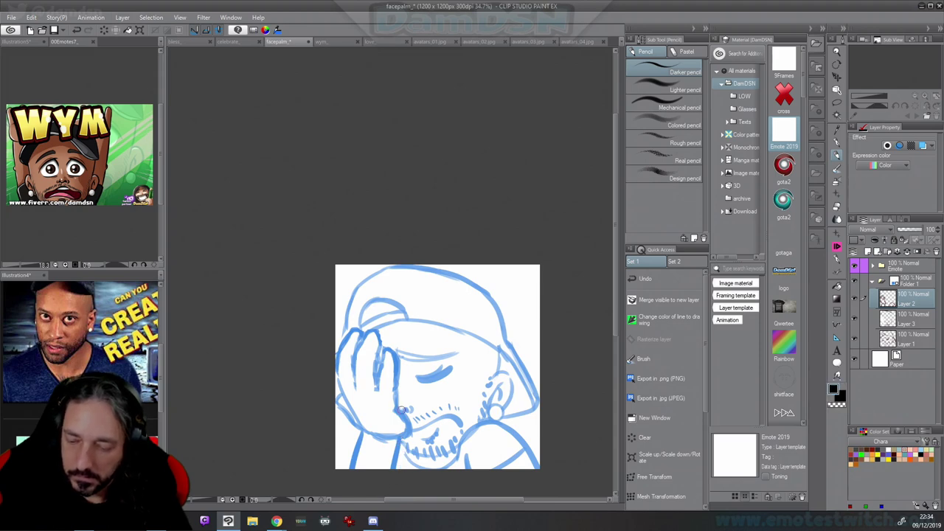
pyautogui.press('c')
pyautogui.moveTo(403, 409); pyautogui.dragTo(404, 440)
pyautogui.press('c')
pyautogui.press('c')
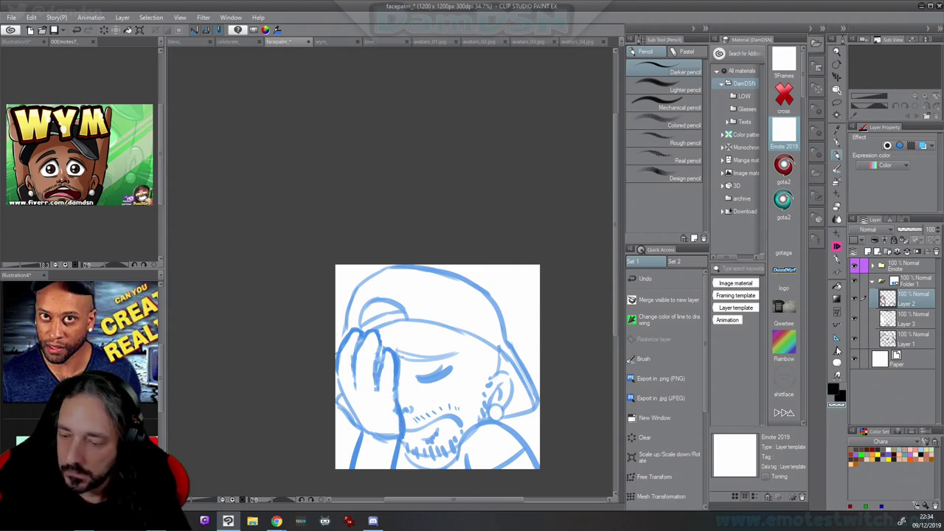
pyautogui.click(912, 339)
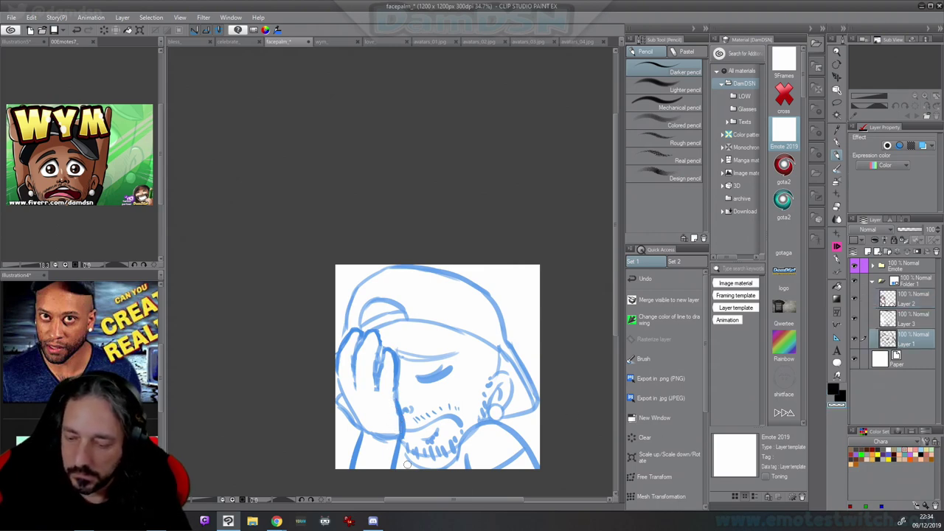
pyautogui.click(903, 304)
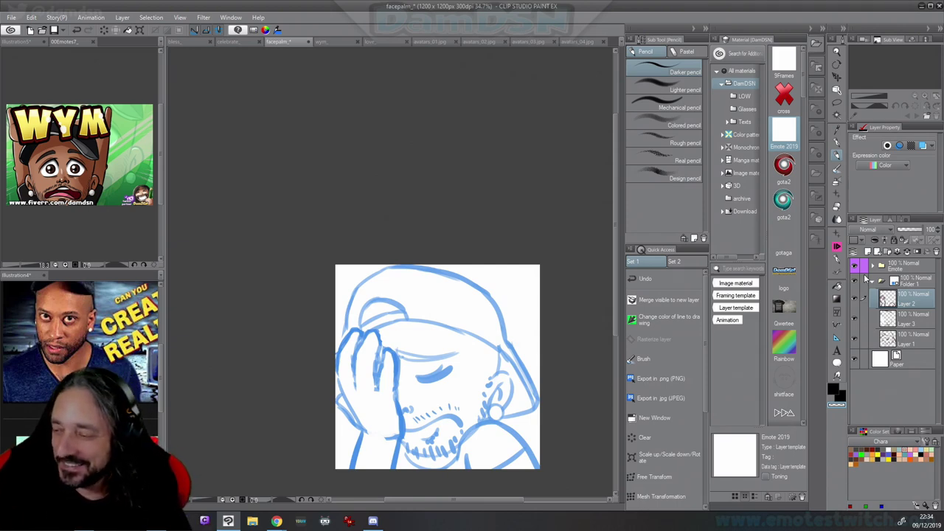
# Collapse the sketch folder Folder 1 and save the facepalm file
pyautogui.click(904, 269)
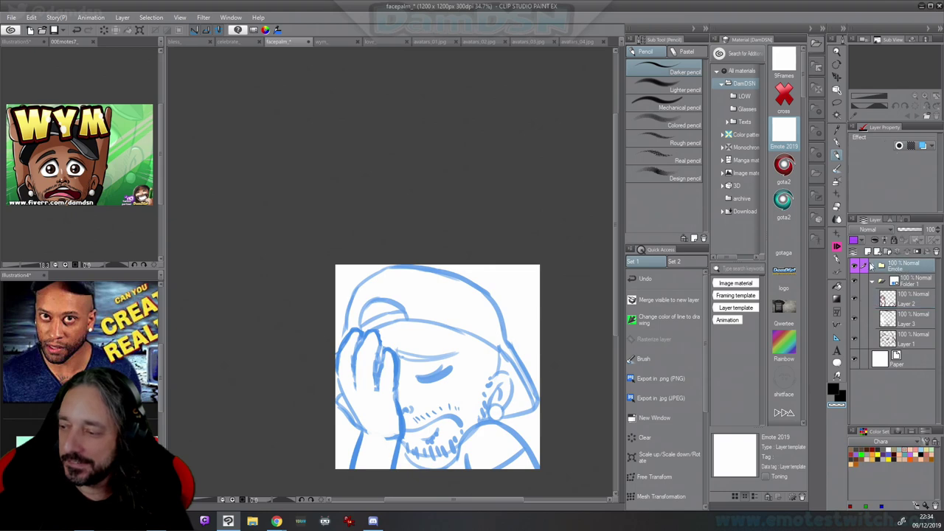
pyautogui.click(871, 283)
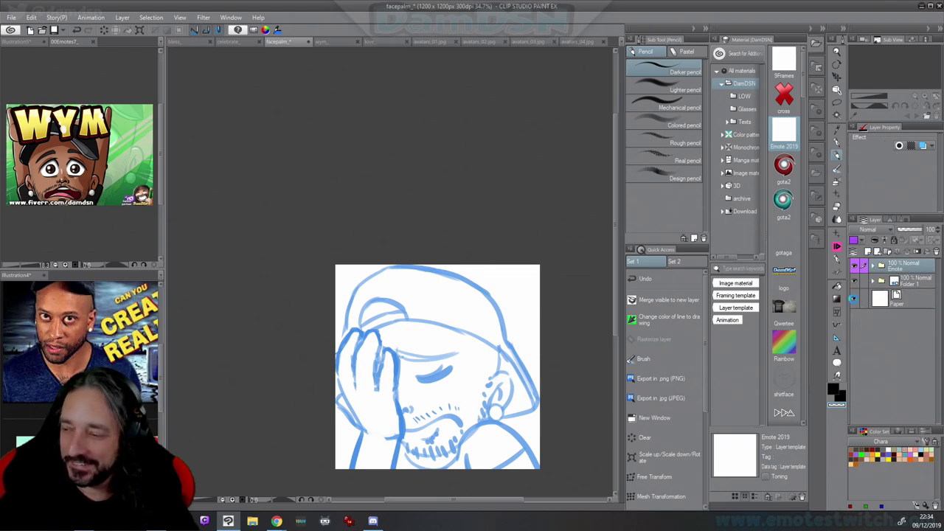
pyautogui.hotkey('ctrl', 's')
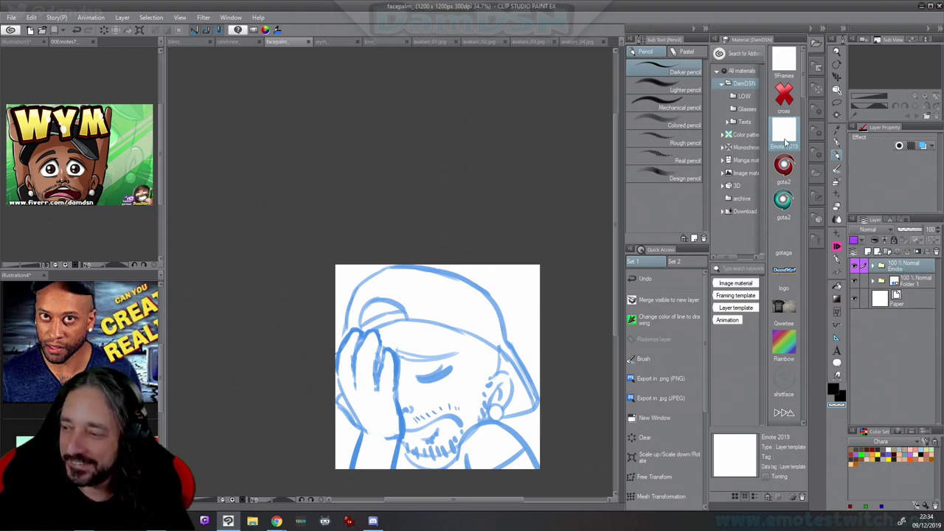
# Expand the Emote folder and set up its LINE Copy layer for inking with the G-pen in black
pyautogui.click(872, 266)
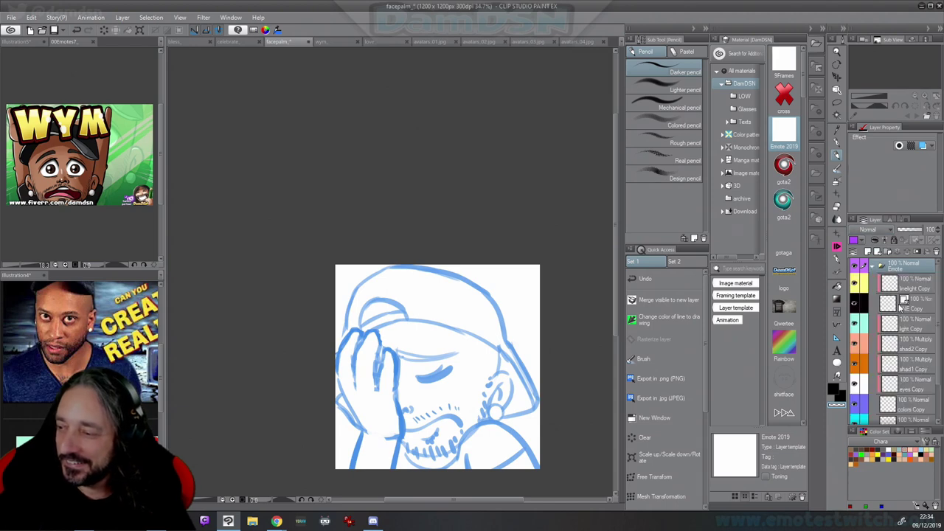
pyautogui.click(839, 145)
pyautogui.press('c')
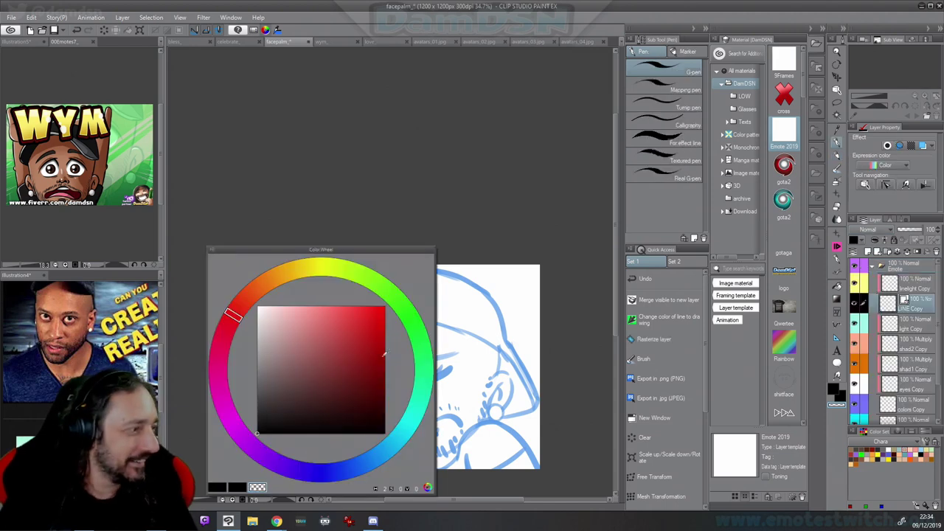
pyautogui.click(218, 487)
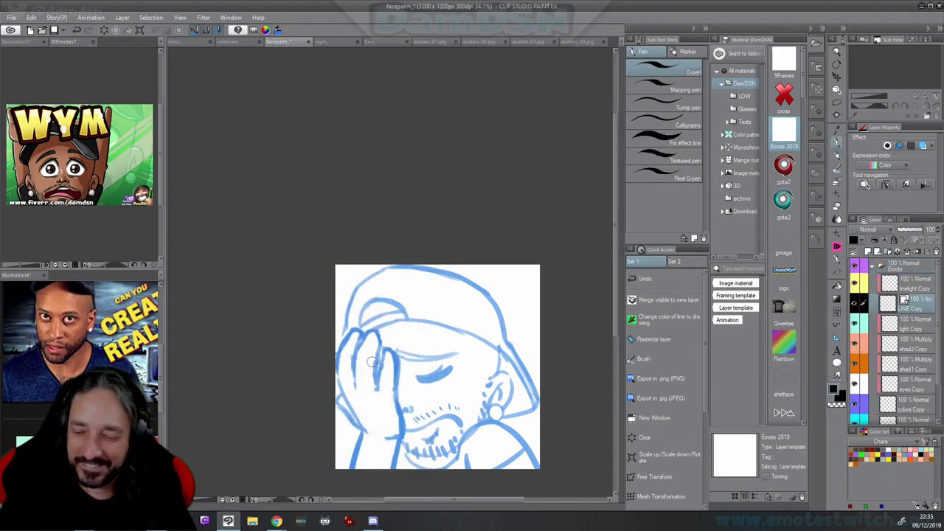
# Ink the hand's outer edge, the inner edge of the palm, and both sides of the forearm over the sketch
pyautogui.scroll(4, 380, 367)
pyautogui.moveTo(388, 401); pyautogui.dragTo(339, 327)
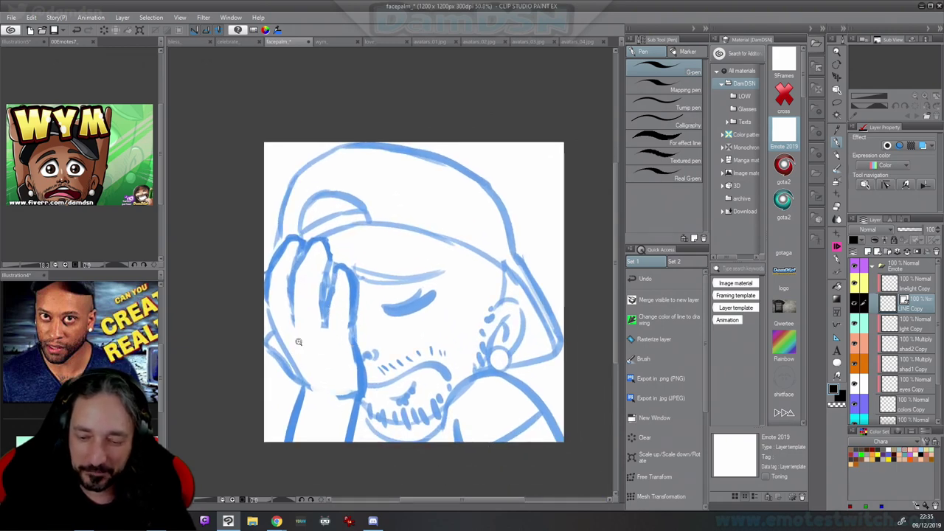
pyautogui.scroll(1, 299, 341)
pyautogui.moveTo(286, 217); pyautogui.dragTo(260, 260)
pyautogui.hotkey('ctrl', 'z')
pyautogui.moveTo(287, 213)
pyautogui.mouseDown()
pyautogui.moveTo(257, 259)
pyautogui.moveTo(261, 320)
pyautogui.moveTo(313, 397)
pyautogui.mouseUp()
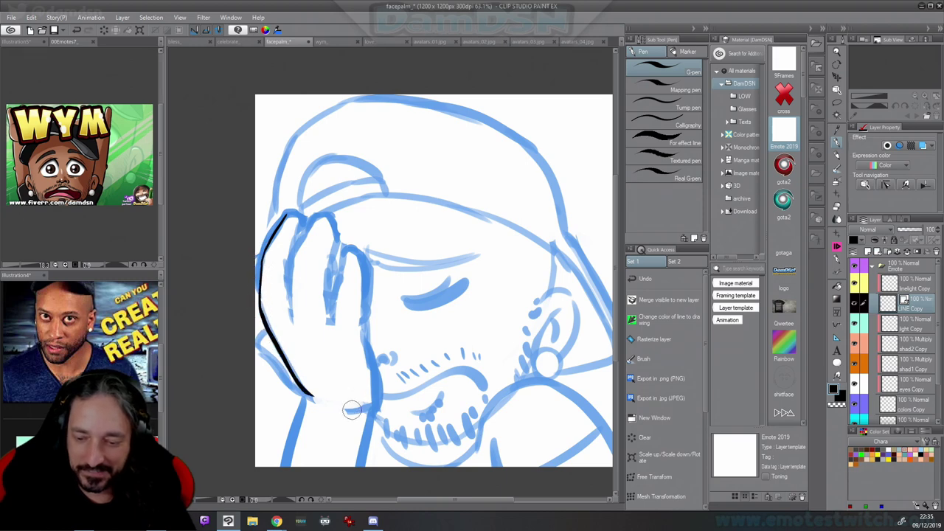
pyautogui.moveTo(363, 323)
pyautogui.mouseDown()
pyautogui.moveTo(373, 364)
pyautogui.moveTo(354, 417)
pyautogui.mouseUp()
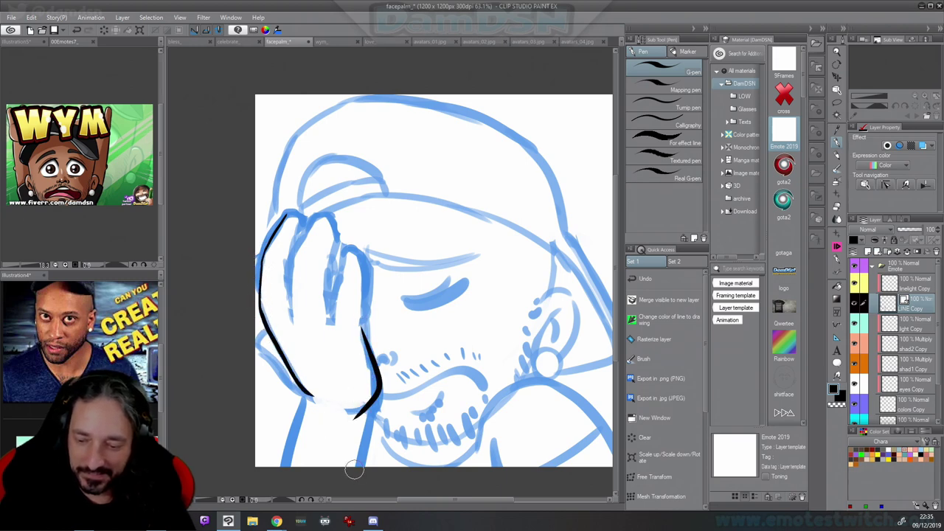
pyautogui.moveTo(306, 394); pyautogui.dragTo(278, 516)
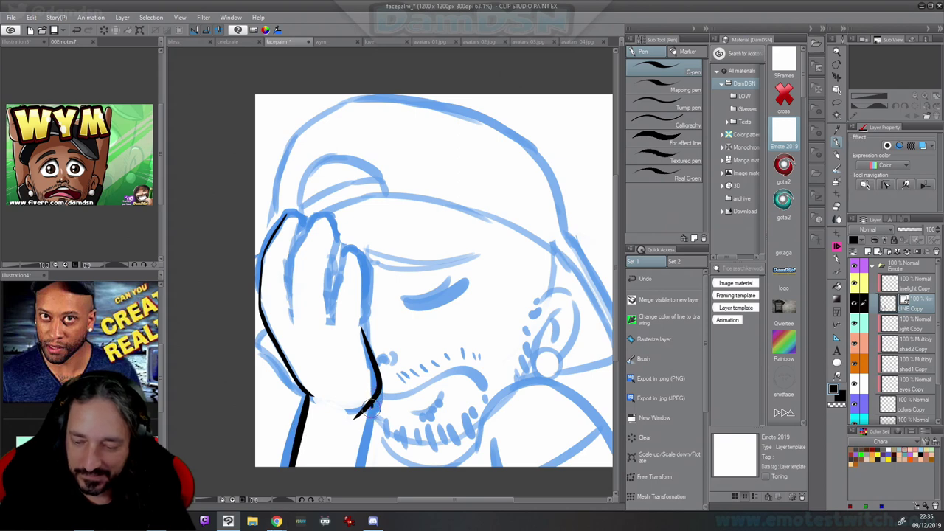
pyautogui.moveTo(371, 403); pyautogui.dragTo(351, 519)
# Ink the outlines of the three fingers over the sketch, including their tips and the gaps between them
pyautogui.moveTo(365, 311)
pyautogui.mouseDown()
pyautogui.moveTo(350, 363)
pyautogui.moveTo(316, 383)
pyautogui.moveTo(327, 305)
pyautogui.moveTo(334, 297)
pyautogui.moveTo(351, 318)
pyautogui.moveTo(348, 385)
pyautogui.moveTo(314, 367)
pyautogui.moveTo(314, 354)
pyautogui.moveTo(334, 296)
pyautogui.moveTo(349, 316)
pyautogui.moveTo(350, 405)
pyautogui.mouseUp()
pyautogui.hotkey('ctrl', 'z')
pyautogui.hotkey('ctrl', 'z')
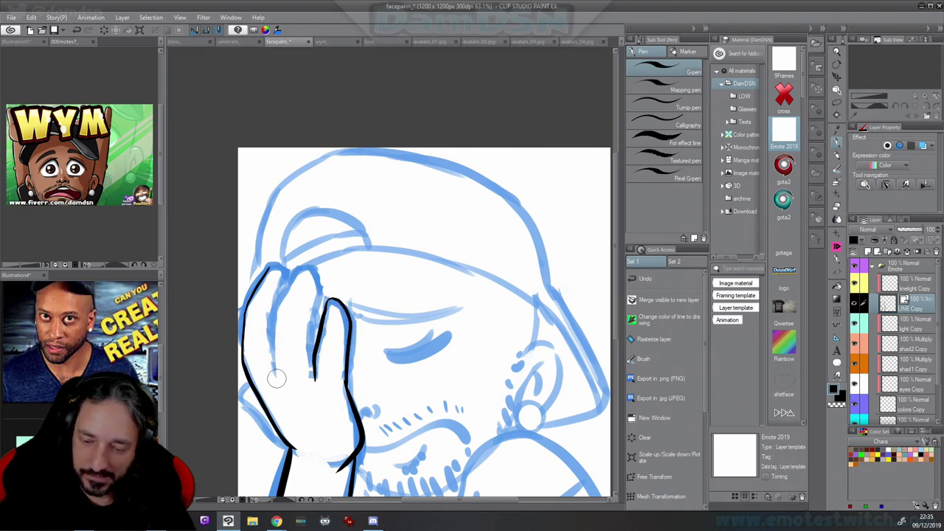
pyautogui.moveTo(275, 380)
pyautogui.mouseDown()
pyautogui.moveTo(281, 293)
pyautogui.moveTo(299, 267)
pyautogui.moveTo(315, 274)
pyautogui.moveTo(313, 378)
pyautogui.mouseUp()
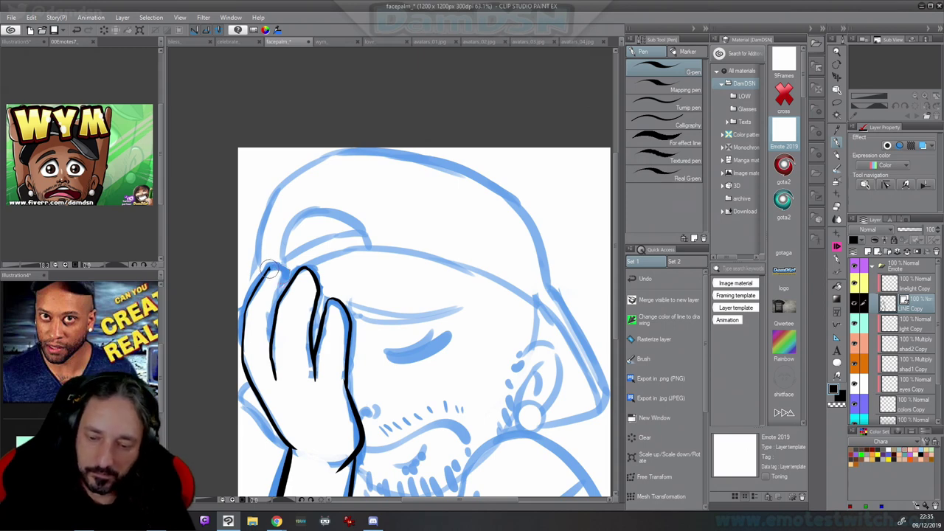
pyautogui.moveTo(273, 268); pyautogui.dragTo(283, 295)
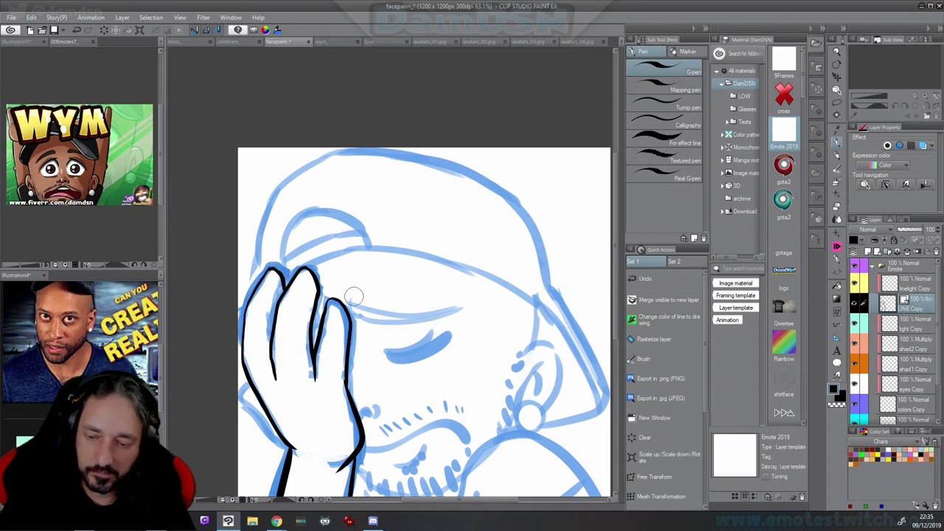
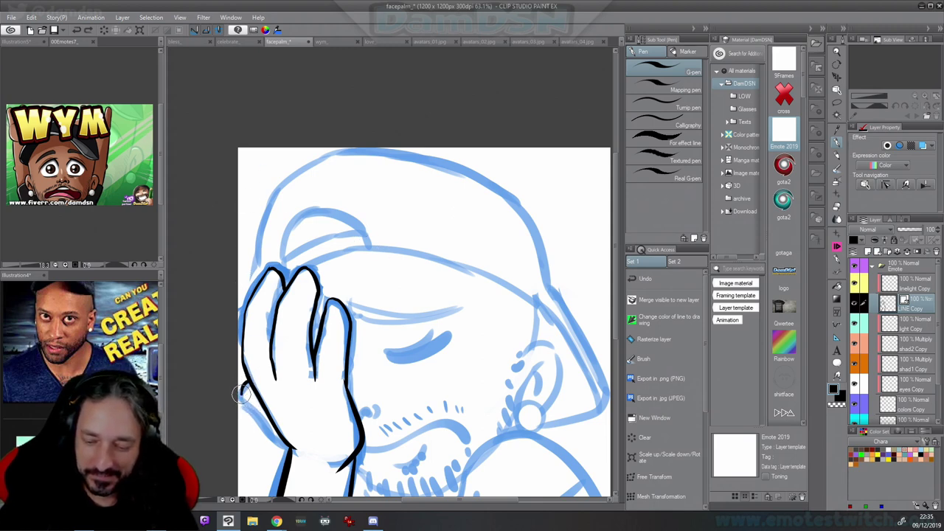
# Ink the thumb beside the palm's outer edge and clean up the line ends at the wrist
pyautogui.moveTo(244, 400); pyautogui.dragTo(296, 447)
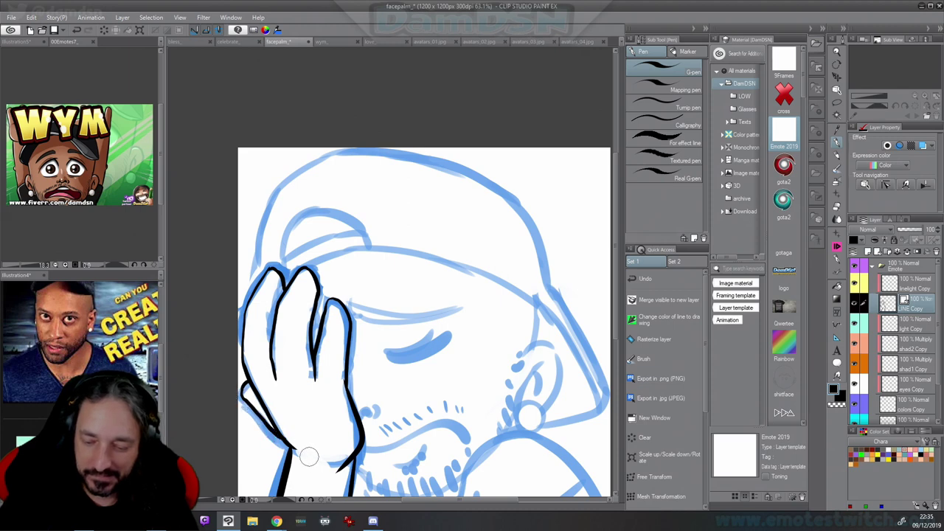
pyautogui.press('c')
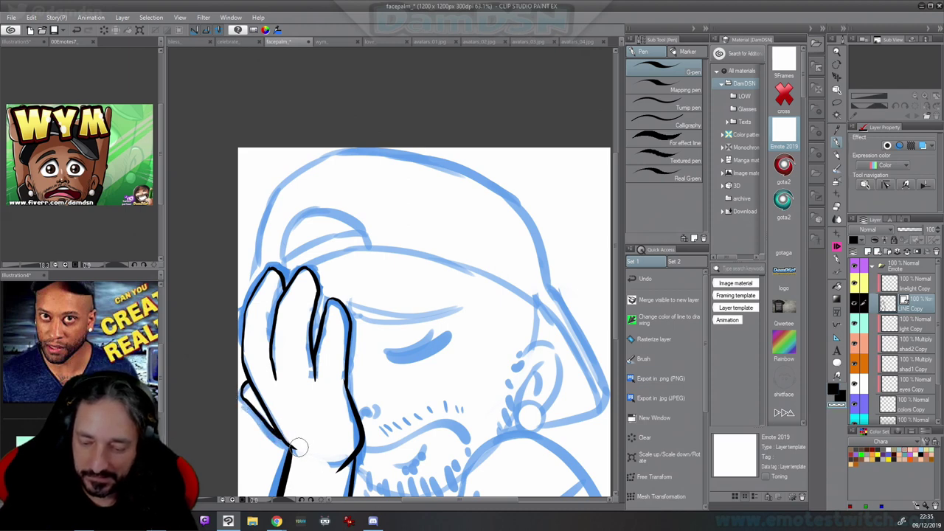
pyautogui.press('x')
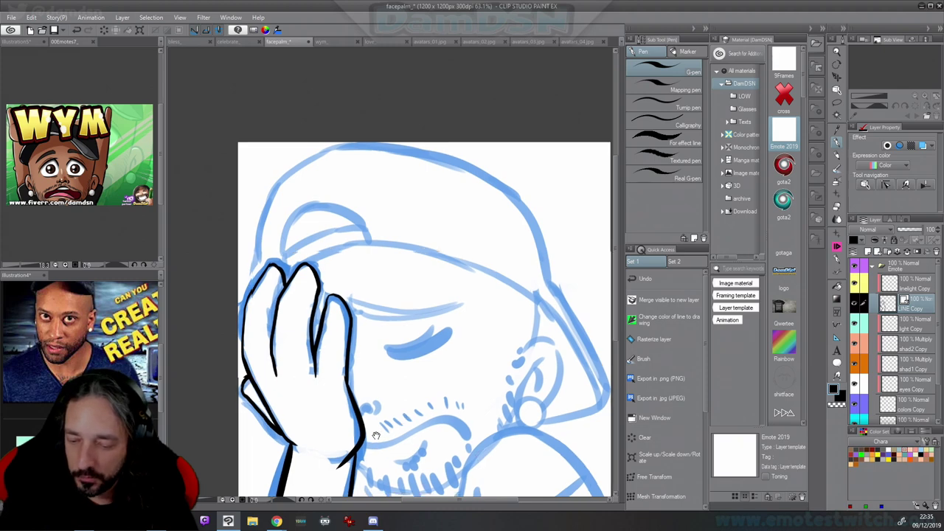
# Ink the short lower-lip stroke, the downturned mouth line starting at the hand, and the nostril
pyautogui.moveTo(483, 462); pyautogui.dragTo(461, 389)
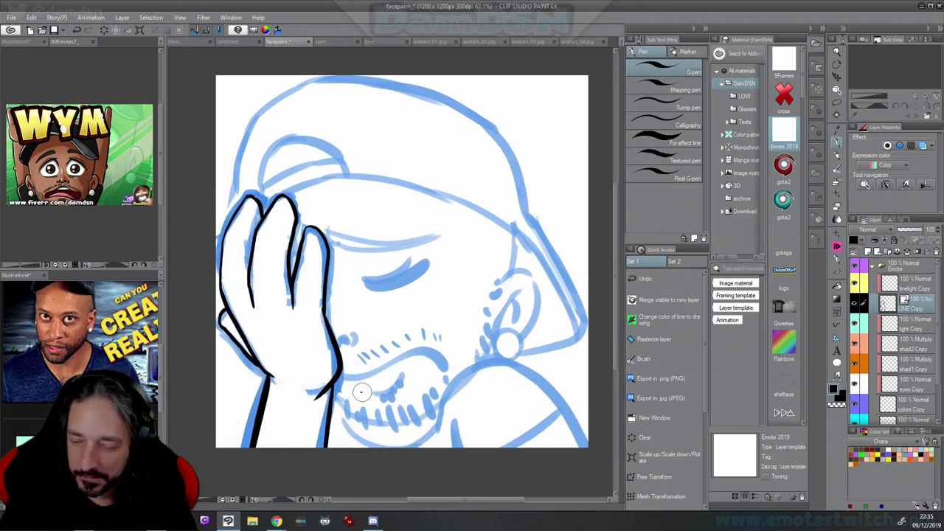
pyautogui.moveTo(362, 393)
pyautogui.mouseDown()
pyautogui.moveTo(391, 379)
pyautogui.moveTo(372, 368)
pyautogui.moveTo(457, 345)
pyautogui.mouseUp()
pyautogui.hotkey('ctrl', 'z')
pyautogui.moveTo(337, 372); pyautogui.dragTo(455, 387)
pyautogui.hotkey('ctrl', 'z')
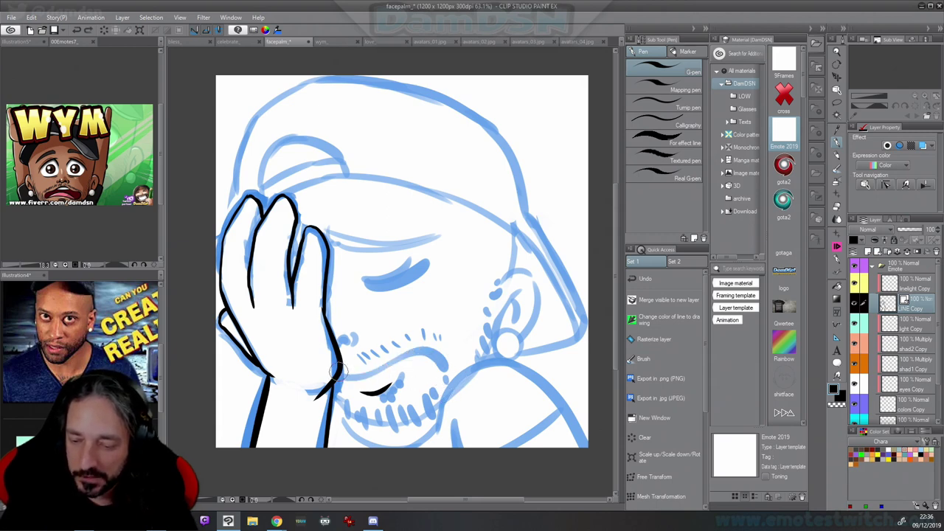
pyautogui.moveTo(338, 370)
pyautogui.mouseDown()
pyautogui.moveTo(428, 354)
pyautogui.moveTo(447, 367)
pyautogui.mouseUp()
pyautogui.hotkey('ctrl', 'z')
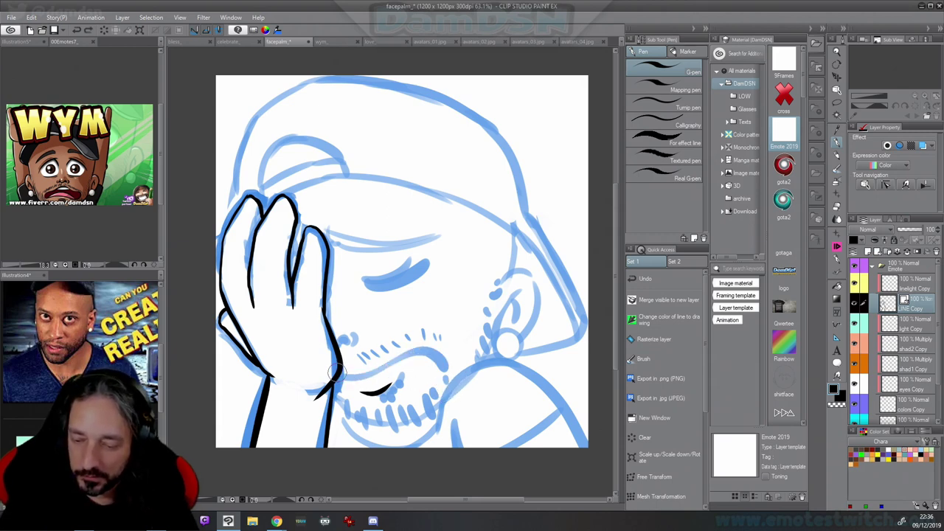
pyautogui.moveTo(337, 372)
pyautogui.mouseDown()
pyautogui.moveTo(410, 352)
pyautogui.moveTo(443, 378)
pyautogui.mouseUp()
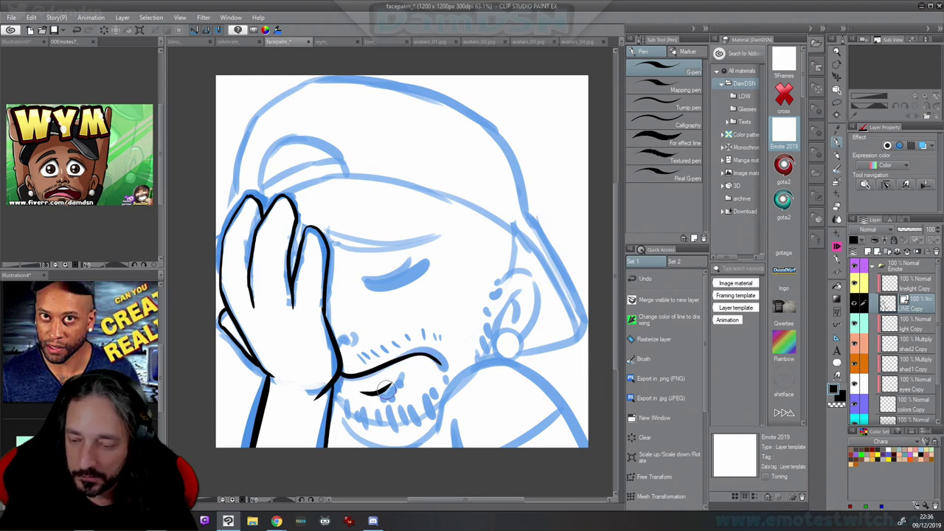
pyautogui.hotkey('ctrl', 'z')
pyautogui.moveTo(340, 345); pyautogui.dragTo(356, 344)
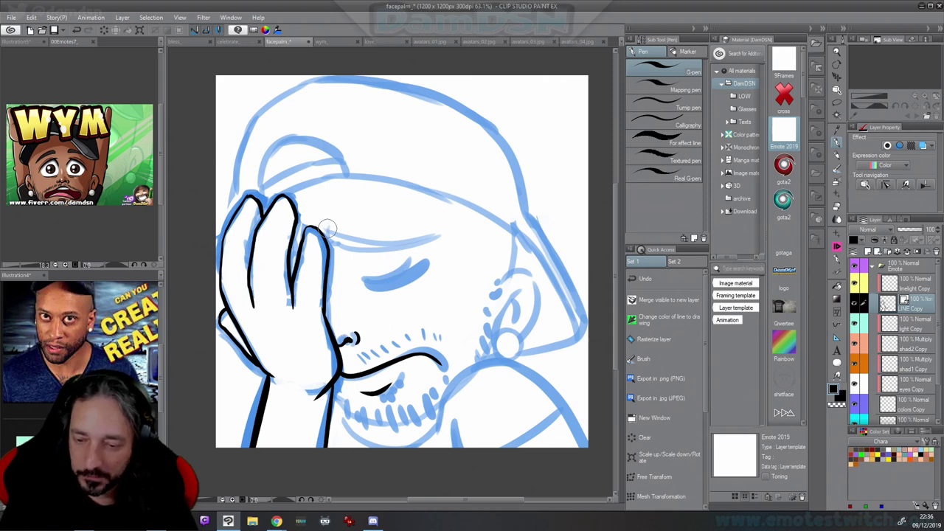
# Ink the closed outline of the visible eyebrow, starting from the edge of the nearest finger
pyautogui.moveTo(327, 229); pyautogui.dragTo(329, 245)
pyautogui.scroll(4, 441, 202)
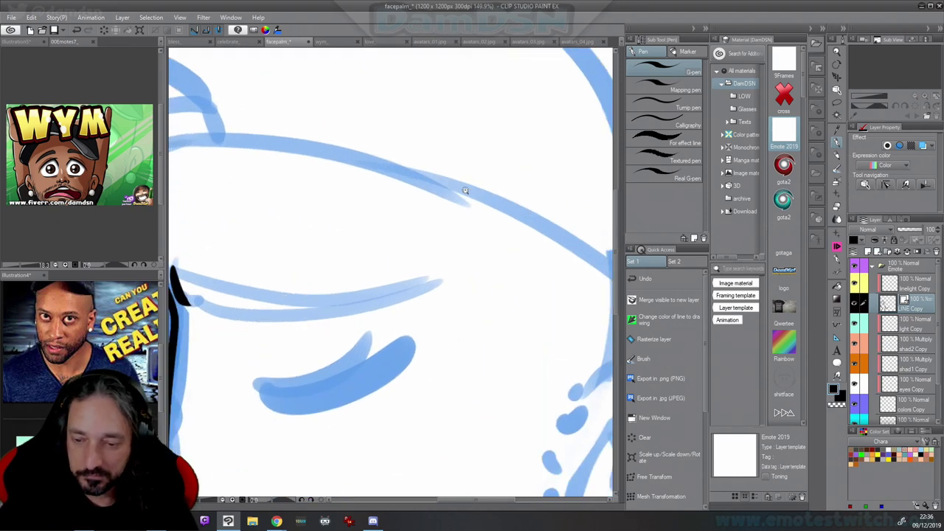
pyautogui.moveTo(306, 295); pyautogui.dragTo(449, 336)
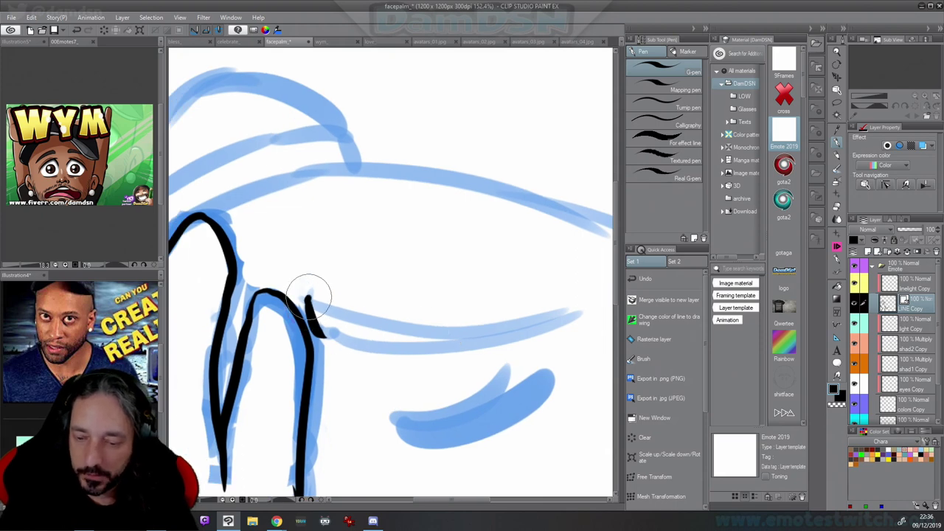
pyautogui.moveTo(307, 302)
pyautogui.mouseDown()
pyautogui.moveTo(385, 320)
pyautogui.moveTo(521, 320)
pyautogui.moveTo(568, 321)
pyautogui.mouseUp()
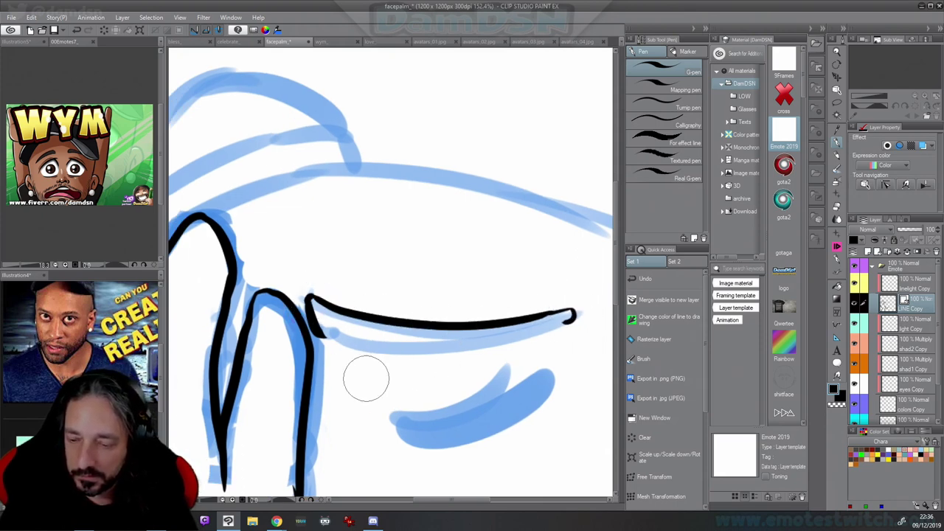
pyautogui.moveTo(316, 326)
pyautogui.mouseDown()
pyautogui.moveTo(430, 350)
pyautogui.moveTo(573, 315)
pyautogui.mouseUp()
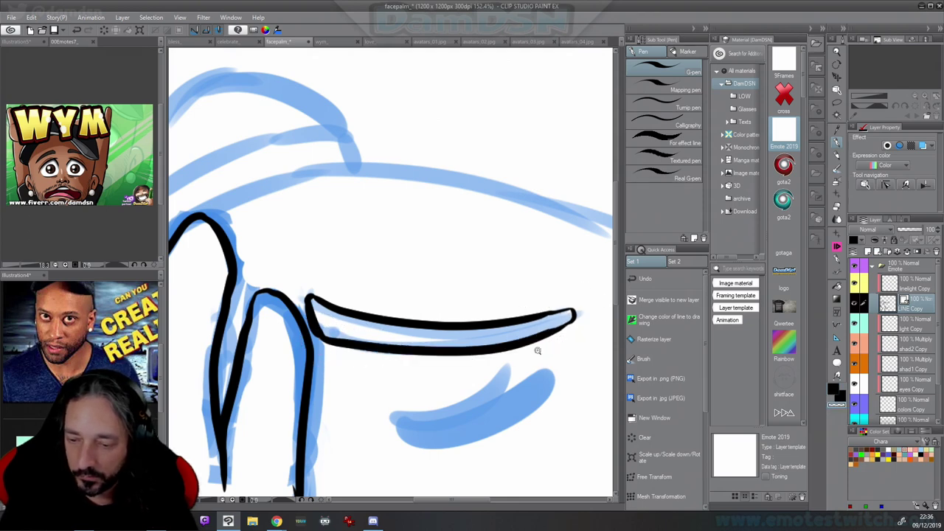
# Ink the short hairline stroke above the ear and the ear's outer curve down to the earring
pyautogui.moveTo(541, 352); pyautogui.dragTo(512, 346)
pyautogui.moveTo(489, 409); pyautogui.dragTo(399, 391)
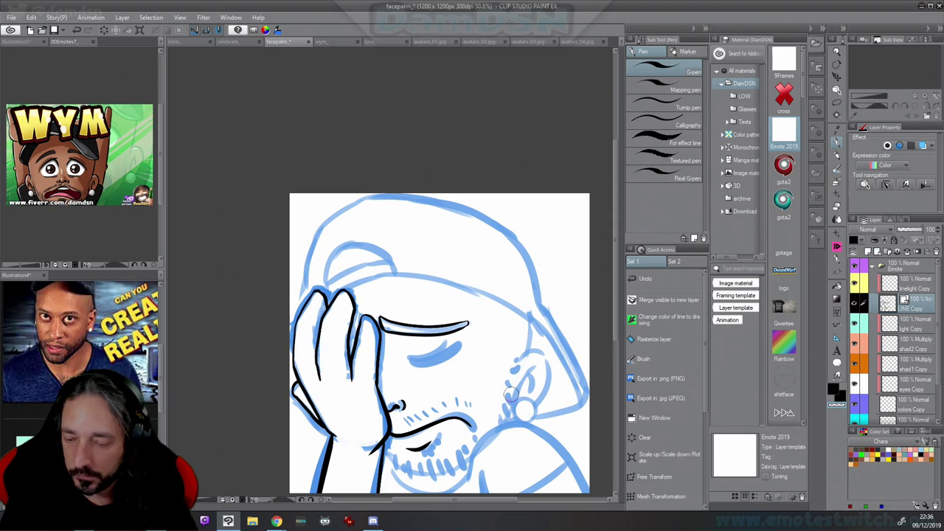
pyautogui.scroll(2, 529, 387)
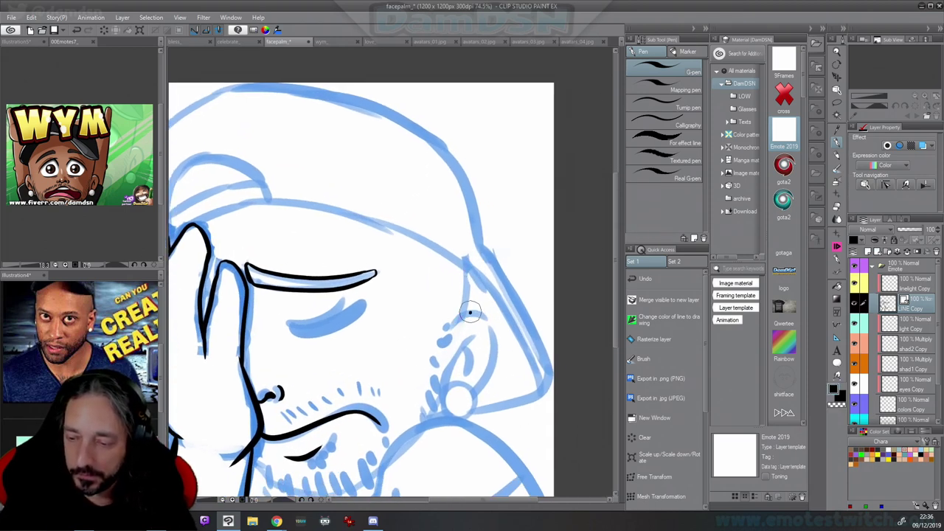
pyautogui.moveTo(469, 313); pyautogui.dragTo(476, 262)
pyautogui.moveTo(447, 326)
pyautogui.mouseDown()
pyautogui.moveTo(474, 313)
pyautogui.moveTo(491, 328)
pyautogui.moveTo(493, 352)
pyautogui.moveTo(462, 401)
pyautogui.moveTo(450, 407)
pyautogui.moveTo(460, 393)
pyautogui.moveTo(442, 388)
pyautogui.moveTo(447, 419)
pyautogui.moveTo(473, 409)
pyautogui.moveTo(458, 392)
pyautogui.moveTo(468, 417)
pyautogui.moveTo(433, 387)
pyautogui.moveTo(527, 372)
pyautogui.moveTo(538, 348)
pyautogui.mouseUp()
pyautogui.hotkey('ctrl', 'z')
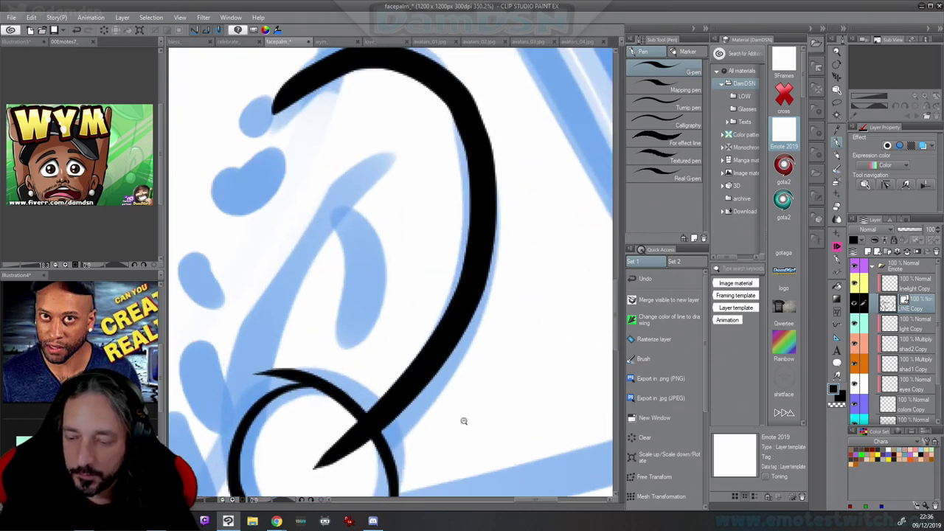
# Ink the round earring at the earlobe with an even, thick outline and clear the ear line inside it
pyautogui.moveTo(464, 420); pyautogui.dragTo(461, 314)
pyautogui.moveTo(478, 397); pyautogui.dragTo(502, 277)
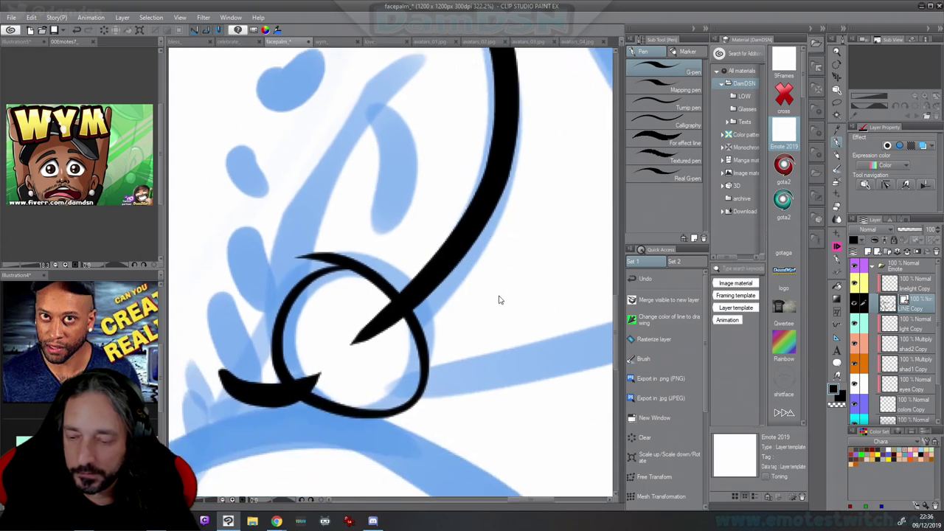
pyautogui.hotkey('ctrl', 'z')
pyautogui.moveTo(387, 271)
pyautogui.mouseDown()
pyautogui.moveTo(321, 265)
pyautogui.moveTo(278, 332)
pyautogui.moveTo(308, 398)
pyautogui.moveTo(381, 406)
pyautogui.moveTo(426, 360)
pyautogui.moveTo(408, 295)
pyautogui.moveTo(342, 268)
pyautogui.moveTo(377, 329)
pyautogui.moveTo(355, 258)
pyautogui.moveTo(300, 283)
pyautogui.moveTo(282, 352)
pyautogui.moveTo(317, 401)
pyautogui.moveTo(383, 409)
pyautogui.moveTo(434, 367)
pyautogui.moveTo(422, 294)
pyautogui.moveTo(359, 254)
pyautogui.moveTo(320, 290)
pyautogui.mouseUp()
pyautogui.hotkey('ctrl', 'z')
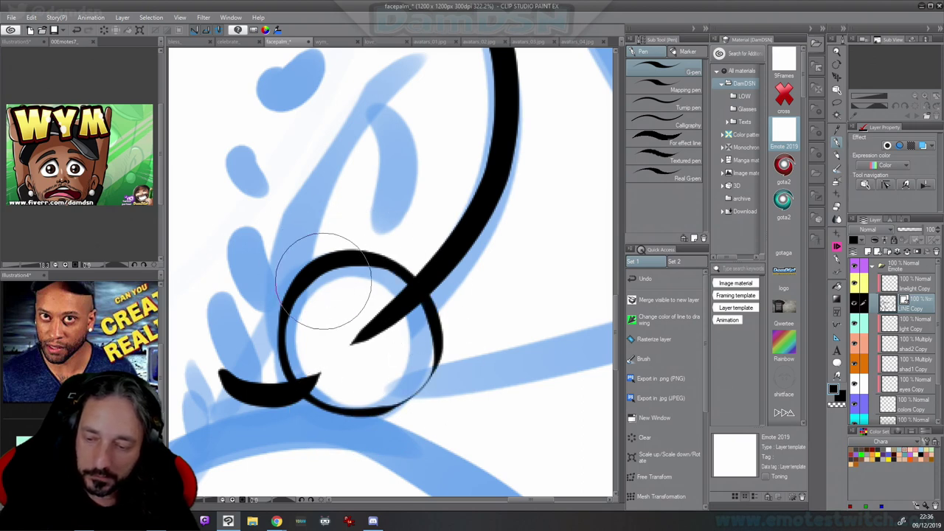
pyautogui.hotkey('ctrl', 'z')
pyautogui.moveTo(379, 268)
pyautogui.mouseDown()
pyautogui.moveTo(349, 264)
pyautogui.moveTo(299, 297)
pyautogui.moveTo(295, 368)
pyautogui.moveTo(336, 407)
pyautogui.moveTo(415, 395)
pyautogui.moveTo(432, 337)
pyautogui.moveTo(384, 268)
pyautogui.moveTo(314, 275)
pyautogui.moveTo(356, 266)
pyautogui.moveTo(293, 300)
pyautogui.moveTo(287, 361)
pyautogui.moveTo(331, 411)
pyautogui.moveTo(397, 405)
pyautogui.moveTo(430, 340)
pyautogui.moveTo(388, 273)
pyautogui.mouseUp()
pyautogui.hotkey('ctrl', 'z')
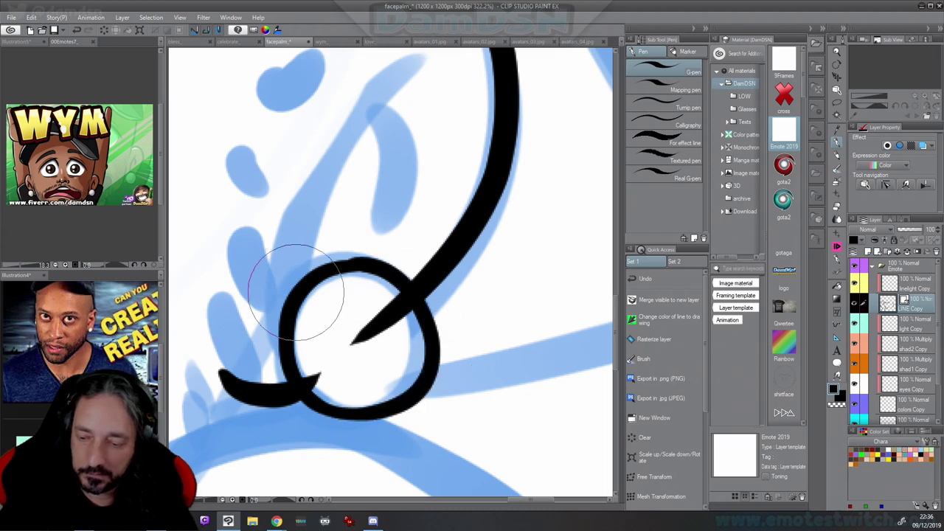
pyautogui.moveTo(429, 350); pyautogui.dragTo(354, 375)
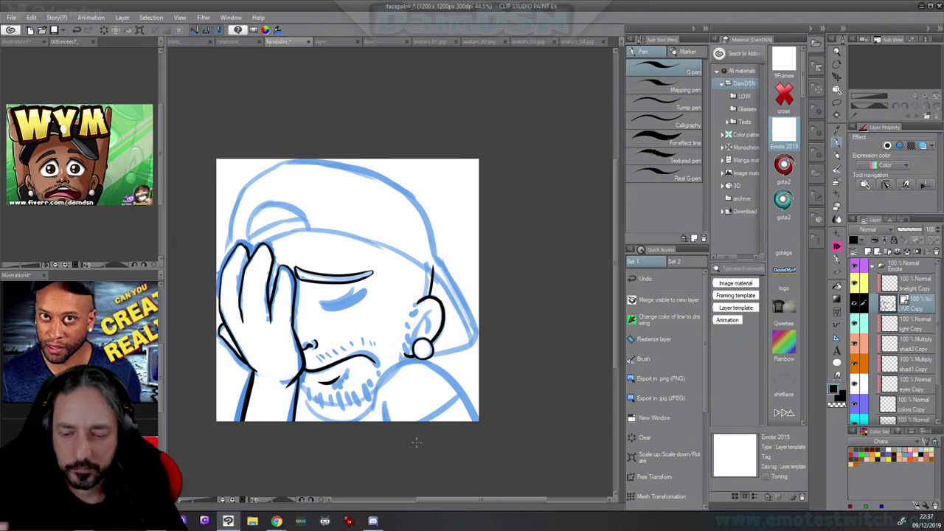
# Ink the closed eye as a thick tapered lash shape with thin crease lines above and below it
pyautogui.scroll(5, 336, 302)
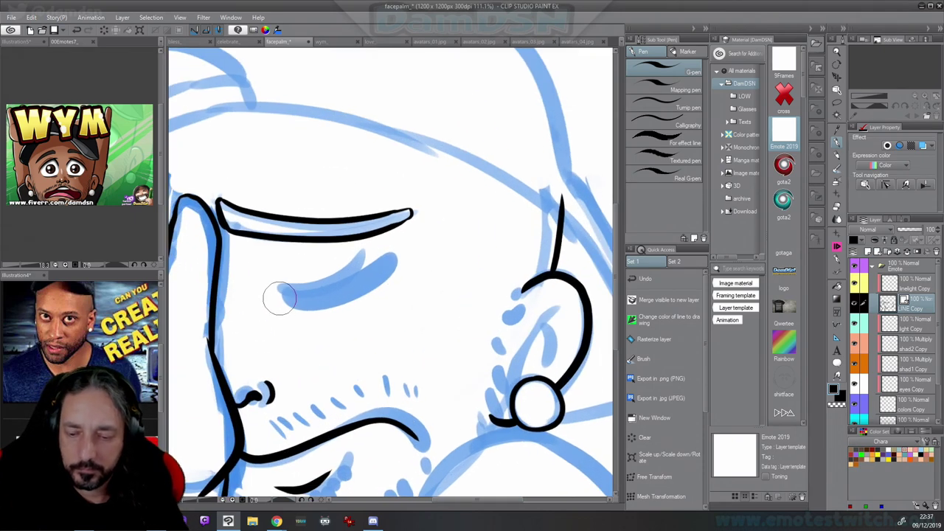
pyautogui.moveTo(277, 297)
pyautogui.mouseDown()
pyautogui.moveTo(334, 294)
pyautogui.moveTo(402, 252)
pyautogui.moveTo(314, 260)
pyautogui.mouseUp()
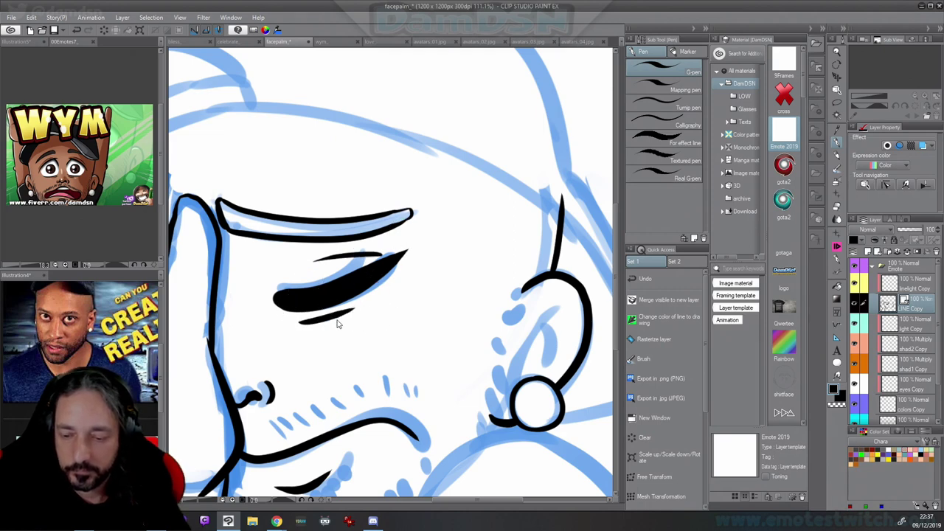
pyautogui.hotkey('ctrl', 'z')
pyautogui.moveTo(296, 321); pyautogui.dragTo(368, 300)
pyautogui.hotkey('ctrl', 'z')
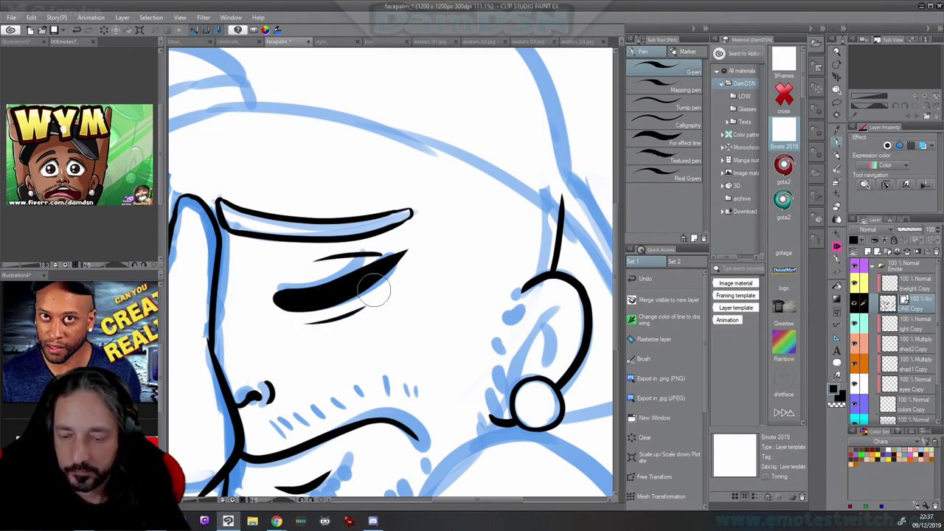
pyautogui.scroll(-3, 389, 315)
pyautogui.moveTo(431, 297); pyautogui.dragTo(420, 341)
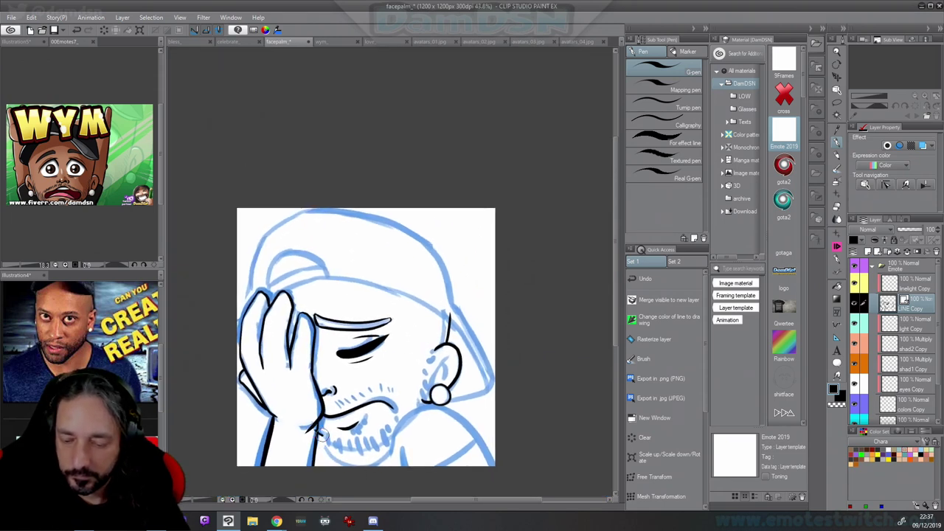
# Ink the curved chin outline beneath the beard, from the wrist to the neck
pyautogui.moveTo(328, 436)
pyautogui.mouseDown()
pyautogui.moveTo(359, 455)
pyautogui.moveTo(402, 429)
pyautogui.mouseUp()
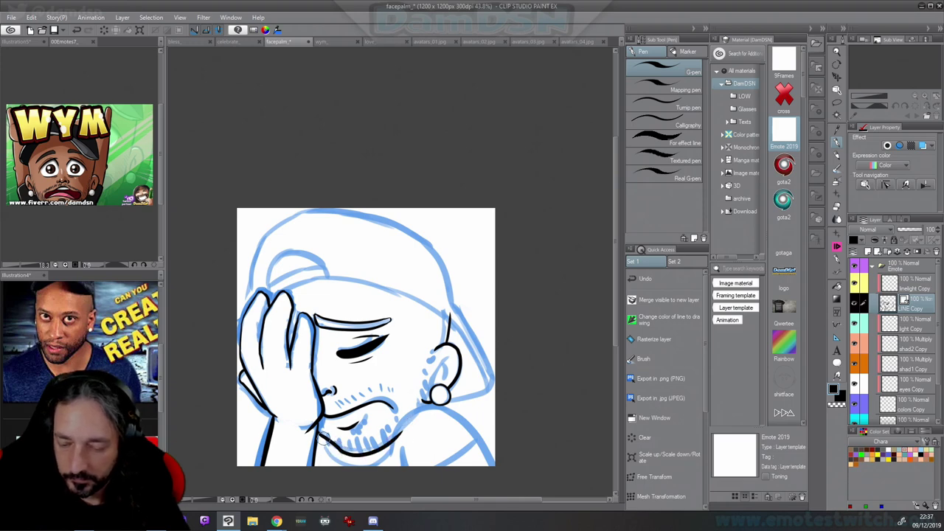
pyautogui.moveTo(322, 439)
pyautogui.mouseDown()
pyautogui.moveTo(336, 459)
pyautogui.moveTo(404, 442)
pyautogui.mouseUp()
pyautogui.hotkey('ctrl', 'z')
pyautogui.moveTo(321, 435)
pyautogui.mouseDown()
pyautogui.moveTo(333, 458)
pyautogui.moveTo(412, 441)
pyautogui.mouseUp()
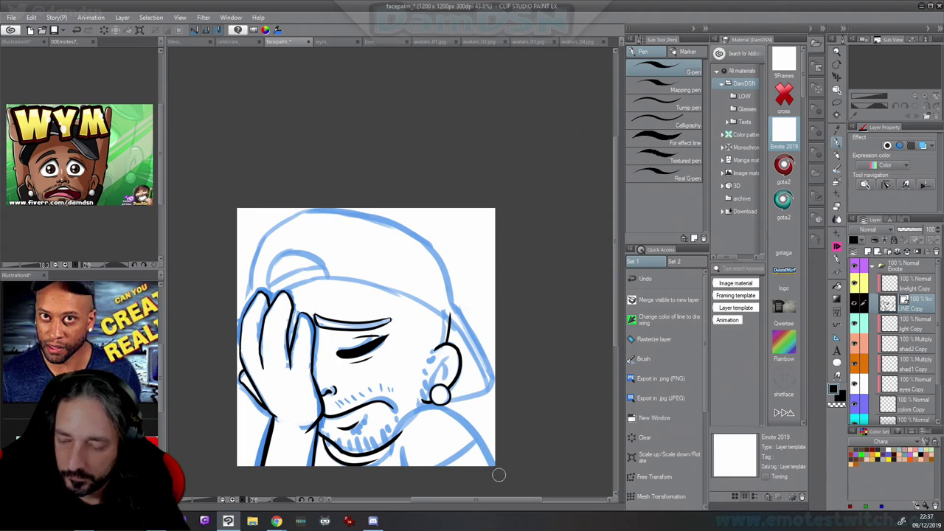
# Ink the shoulder curve from the neck to the canvas edge, along with the arm fold lines beneath it
pyautogui.moveTo(497, 471)
pyautogui.mouseDown()
pyautogui.moveTo(452, 423)
pyautogui.moveTo(412, 409)
pyautogui.mouseUp()
pyautogui.hotkey('ctrl', 'z')
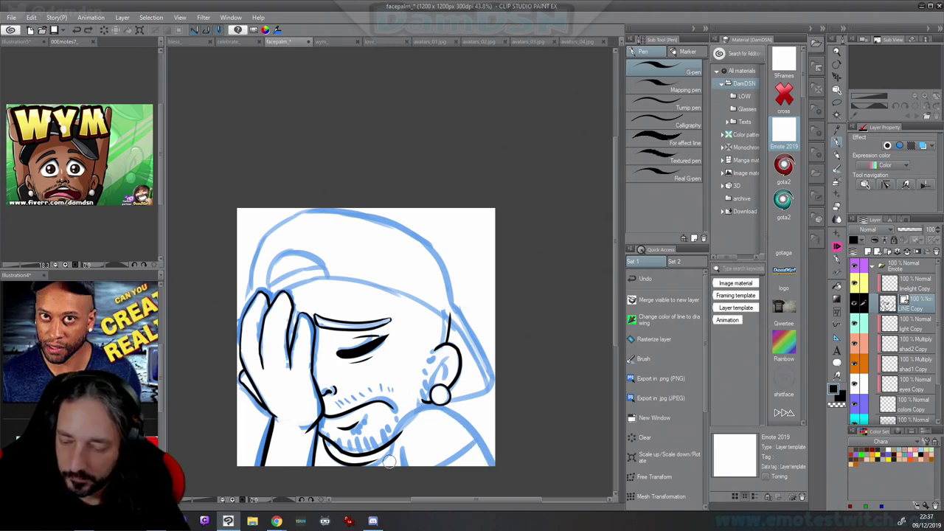
pyautogui.moveTo(389, 463)
pyautogui.mouseDown()
pyautogui.moveTo(396, 430)
pyautogui.moveTo(432, 407)
pyautogui.moveTo(460, 416)
pyautogui.moveTo(496, 461)
pyautogui.mouseUp()
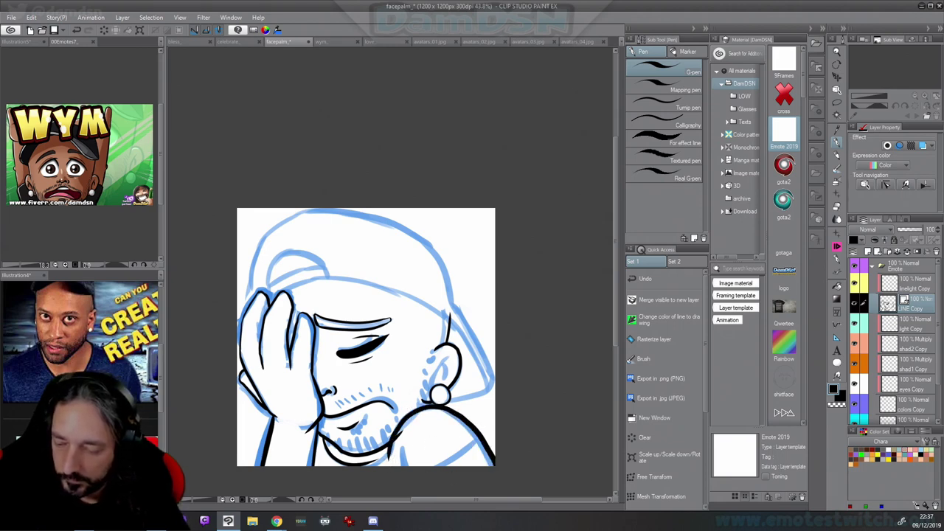
pyautogui.hotkey('ctrl', 'z')
pyautogui.moveTo(389, 466)
pyautogui.mouseDown()
pyautogui.moveTo(389, 442)
pyautogui.moveTo(413, 408)
pyautogui.moveTo(459, 435)
pyautogui.moveTo(479, 465)
pyautogui.moveTo(389, 443)
pyautogui.moveTo(413, 410)
pyautogui.moveTo(468, 426)
pyautogui.moveTo(494, 463)
pyautogui.moveTo(421, 479)
pyautogui.mouseUp()
pyautogui.hotkey('ctrl', 'z')
pyautogui.moveTo(405, 432); pyautogui.dragTo(408, 466)
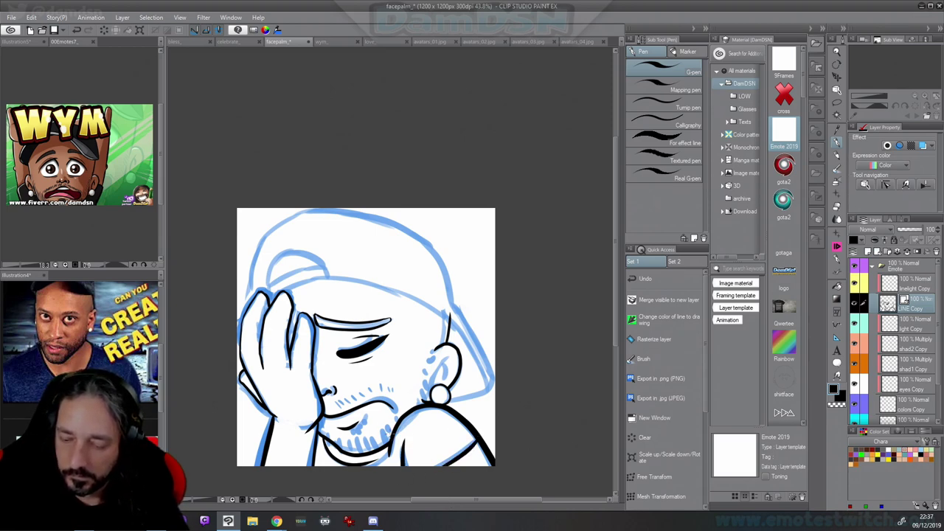
pyautogui.moveTo(391, 441)
pyautogui.mouseDown()
pyautogui.moveTo(358, 468)
pyautogui.moveTo(390, 447)
pyautogui.moveTo(332, 468)
pyautogui.moveTo(364, 465)
pyautogui.mouseUp()
pyautogui.hotkey('ctrl', 'z')
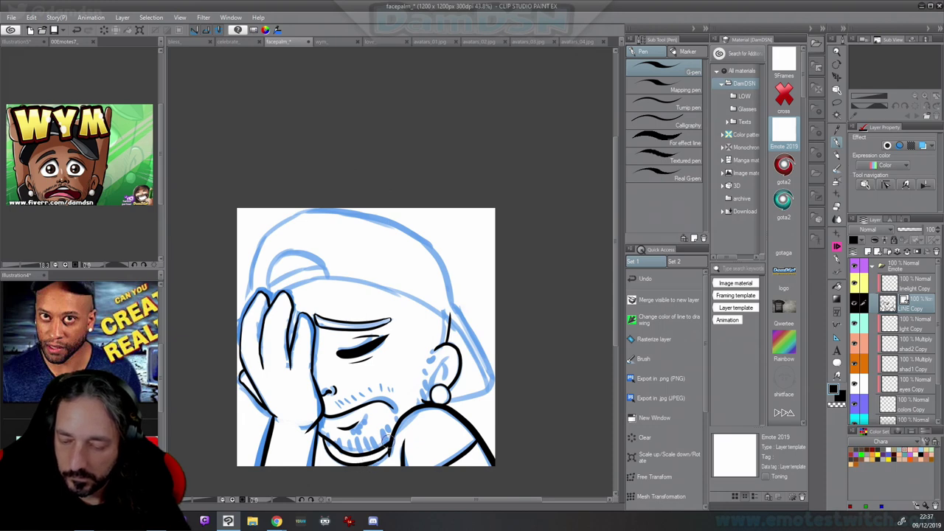
pyautogui.hotkey('ctrl', 'z')
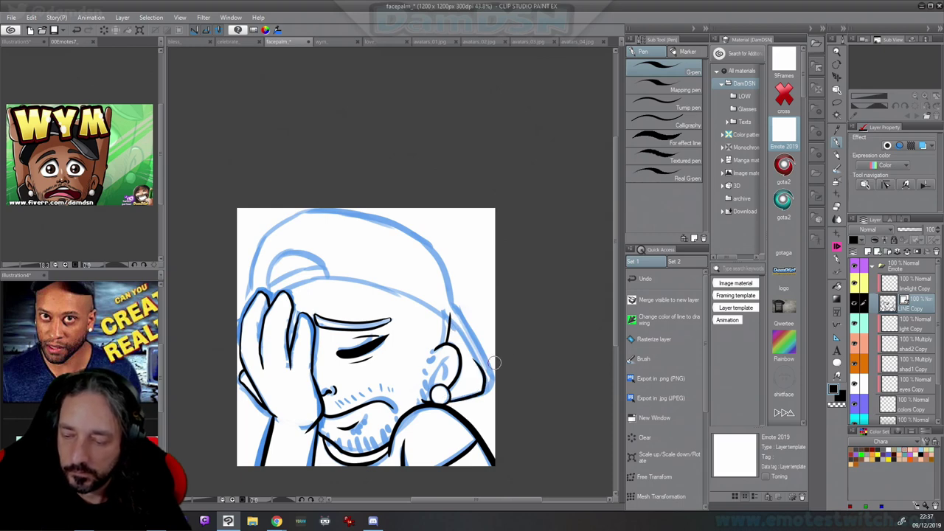
pyautogui.moveTo(457, 399)
pyautogui.mouseDown()
pyautogui.moveTo(480, 393)
pyautogui.moveTo(482, 371)
pyautogui.moveTo(446, 314)
pyautogui.mouseUp()
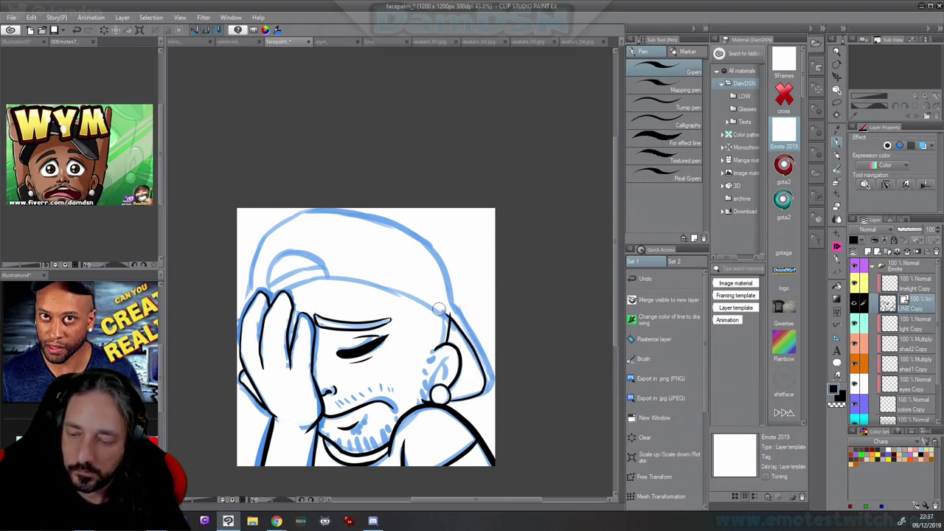
pyautogui.hotkey('ctrl', 'z')
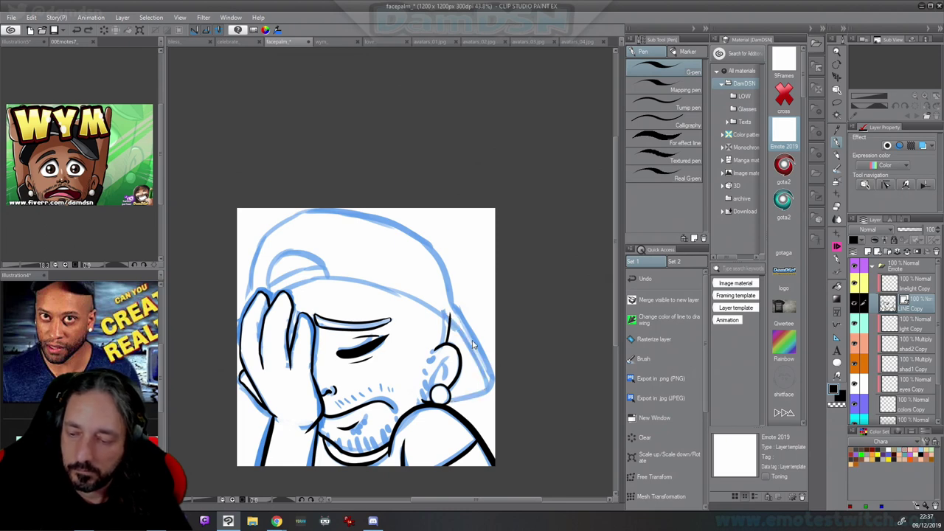
pyautogui.moveTo(441, 315)
pyautogui.mouseDown()
pyautogui.moveTo(319, 278)
pyautogui.moveTo(255, 302)
pyautogui.mouseUp()
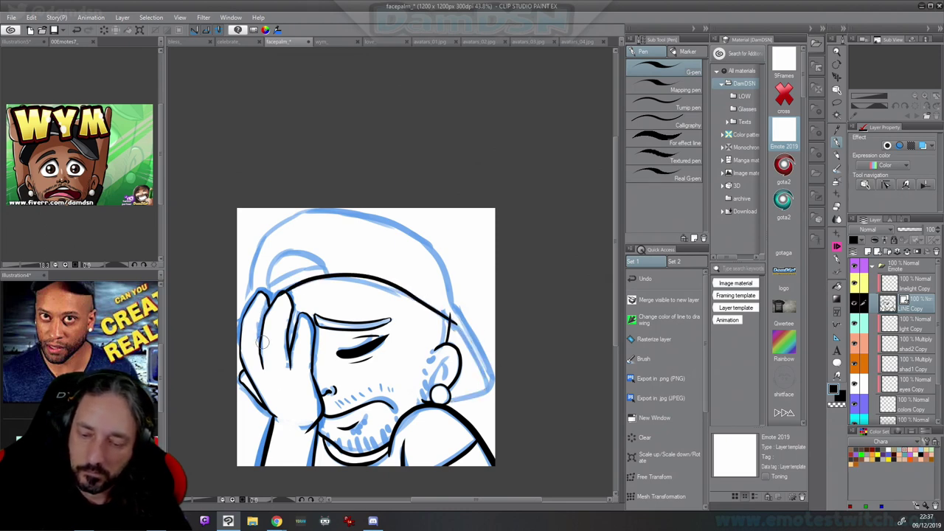
pyautogui.hotkey('ctrl', 'z')
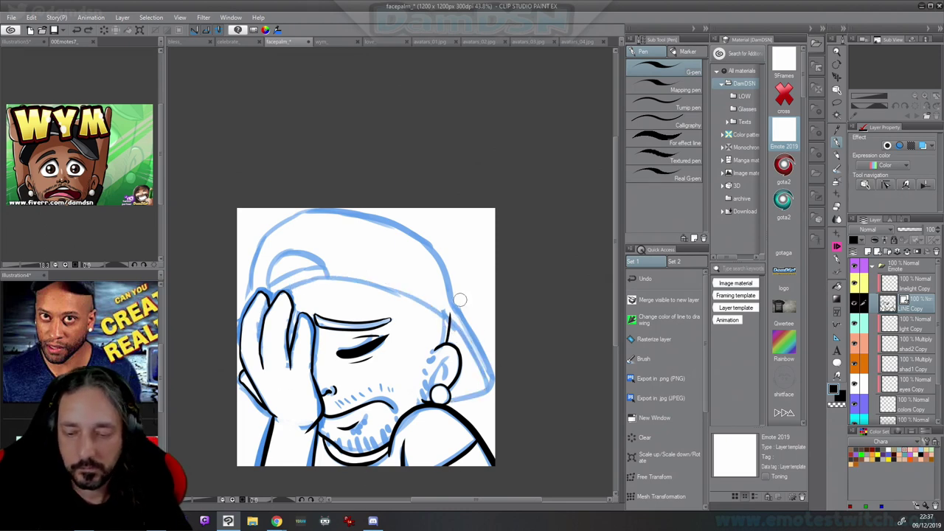
# Rotate the canvas and ink the cap with the Dam G-pen, covering the rim, arched opening, crown and back flap
pyautogui.press('space')
pyautogui.moveTo(491, 246); pyautogui.dragTo(362, 219)
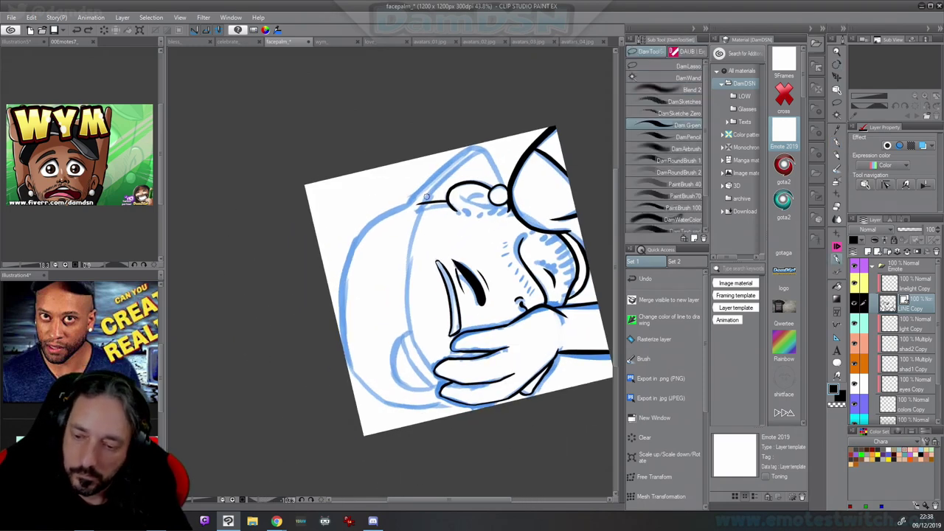
pyautogui.moveTo(421, 211)
pyautogui.mouseDown()
pyautogui.moveTo(406, 322)
pyautogui.moveTo(427, 365)
pyautogui.moveTo(447, 378)
pyautogui.mouseUp()
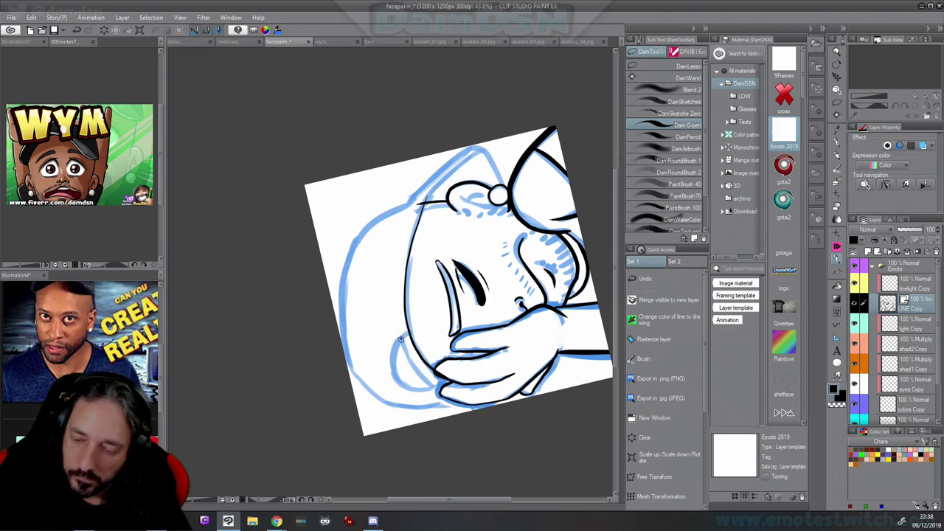
pyautogui.moveTo(401, 339); pyautogui.dragTo(431, 383)
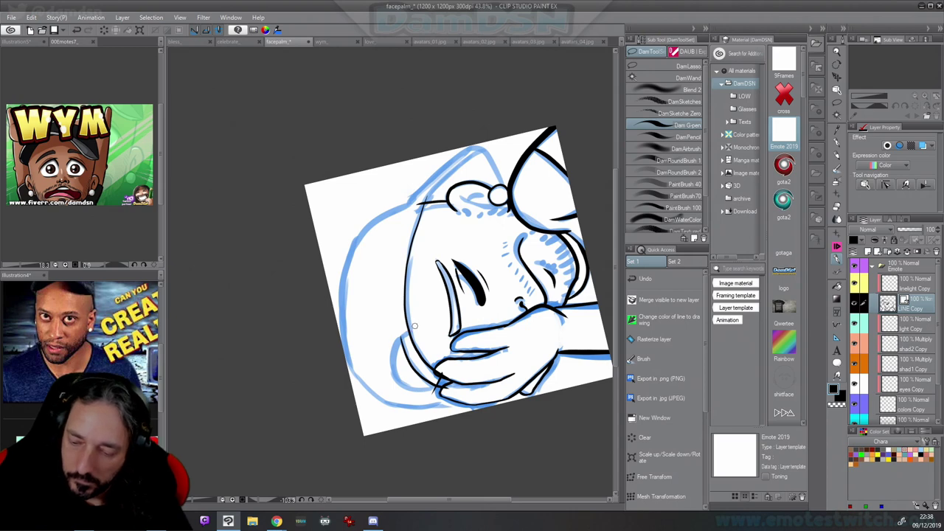
pyautogui.moveTo(399, 381)
pyautogui.mouseDown()
pyautogui.moveTo(420, 390)
pyautogui.moveTo(445, 374)
pyautogui.mouseUp()
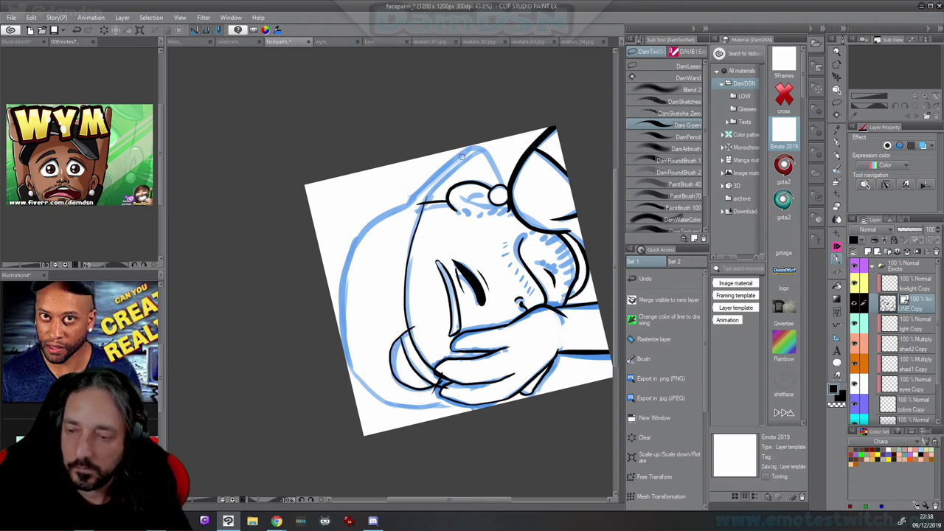
pyautogui.moveTo(468, 146)
pyautogui.mouseDown()
pyautogui.moveTo(393, 222)
pyautogui.moveTo(408, 210)
pyautogui.moveTo(414, 195)
pyautogui.moveTo(359, 239)
pyautogui.moveTo(340, 332)
pyautogui.moveTo(355, 373)
pyautogui.moveTo(388, 402)
pyautogui.moveTo(416, 409)
pyautogui.moveTo(488, 395)
pyautogui.mouseUp()
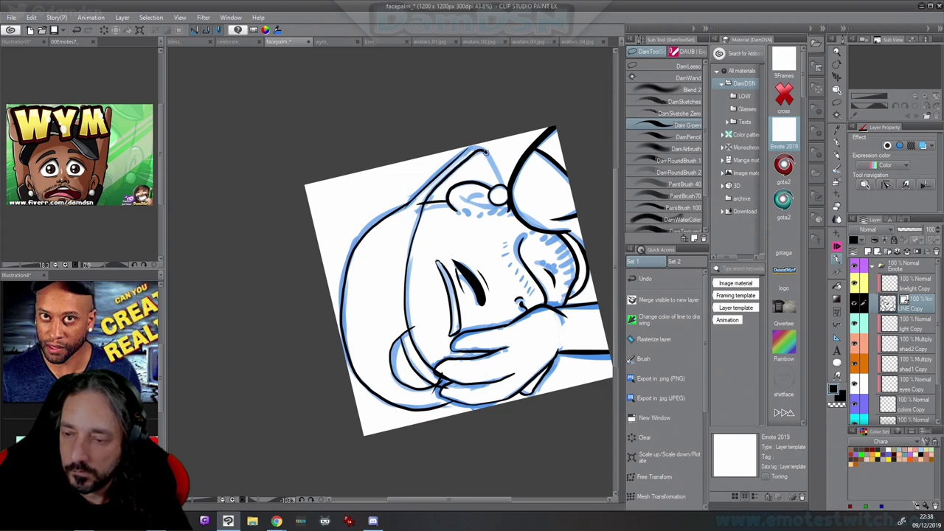
pyautogui.moveTo(485, 151); pyautogui.dragTo(503, 176)
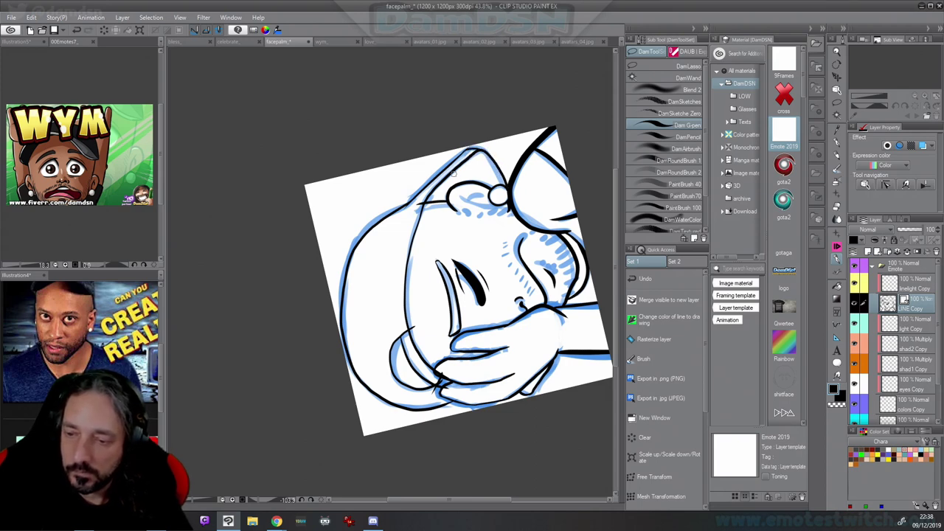
# Rotate the canvas back to upright and return to the Dam G-pen
pyautogui.press('r')
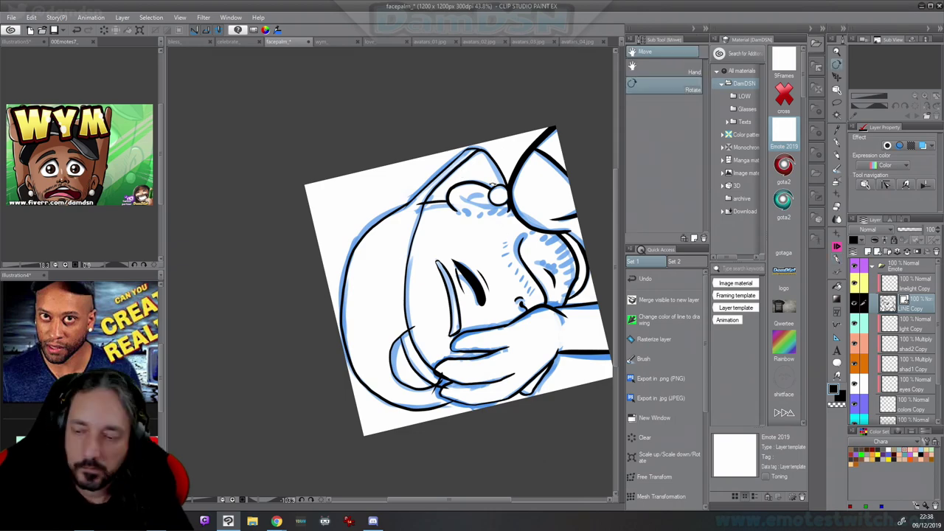
pyautogui.moveTo(495, 193); pyautogui.dragTo(451, 385)
pyautogui.click(311, 500)
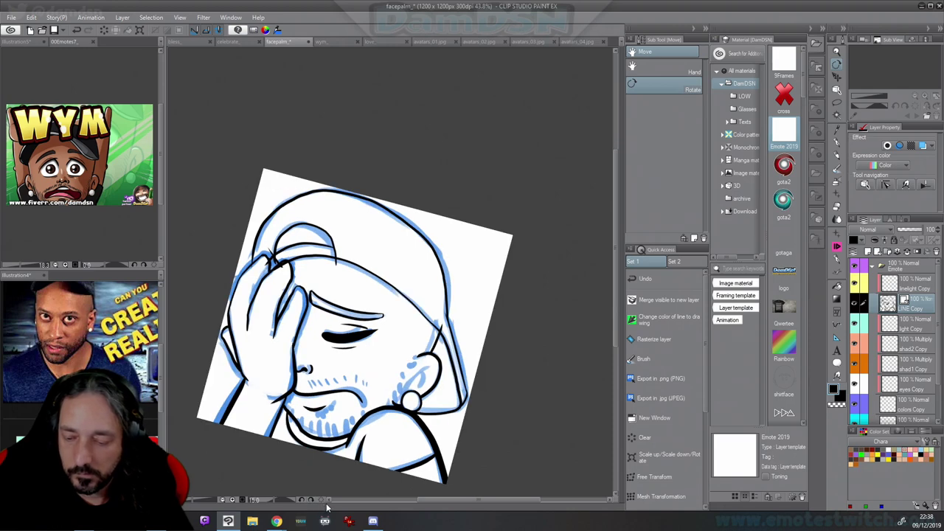
pyautogui.click(301, 501)
pyautogui.click(300, 501)
pyautogui.click(301, 501)
pyautogui.click(310, 501)
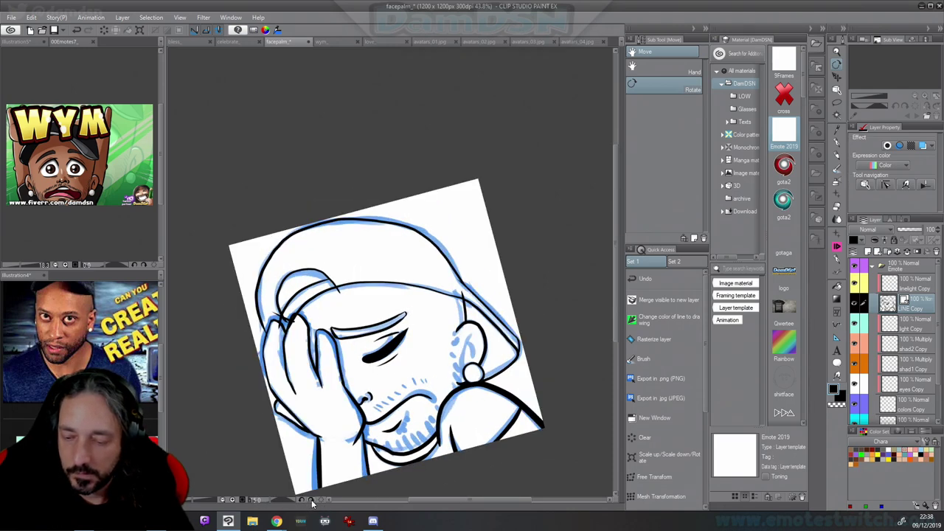
pyautogui.click(312, 501)
pyautogui.press('p')
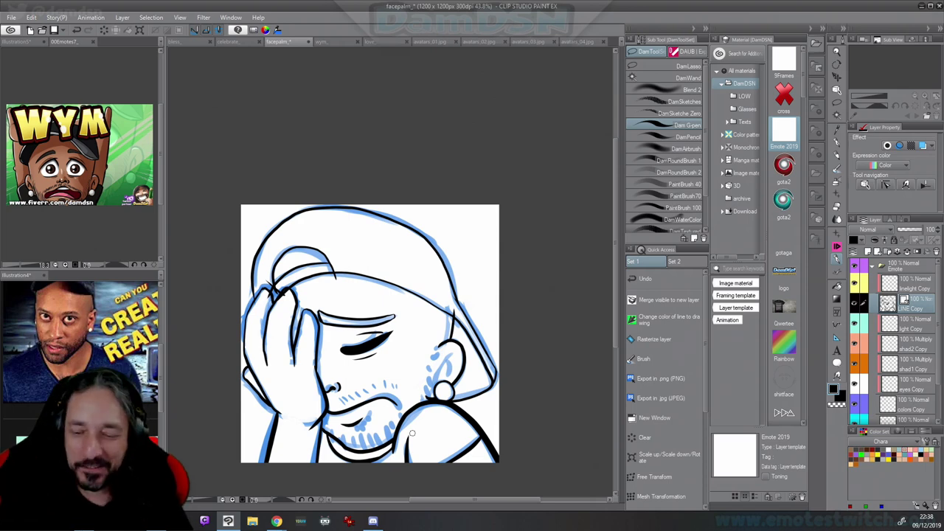
# Trim the overshooting line ends at both lower corners of the cap's arched opening using the transparent colour
pyautogui.scroll(3, 305, 261)
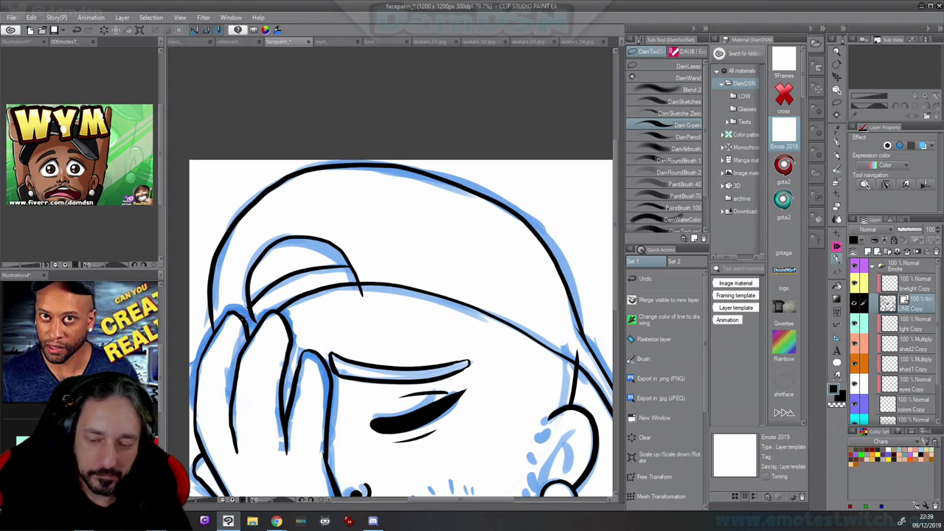
pyautogui.hotkey('ctrl', 'z')
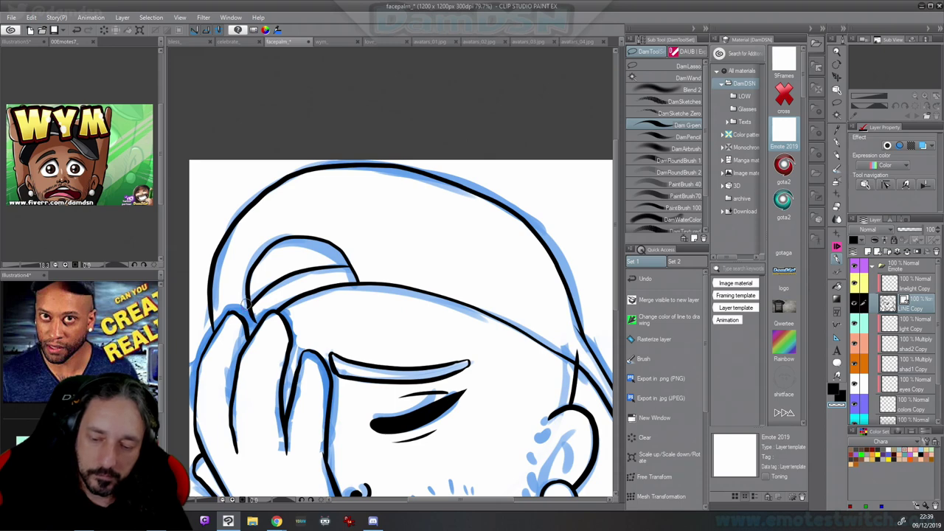
pyautogui.moveTo(244, 303)
pyautogui.mouseDown()
pyautogui.moveTo(255, 328)
pyautogui.moveTo(249, 306)
pyautogui.mouseUp()
pyautogui.press('c')
pyautogui.moveTo(527, 411); pyautogui.dragTo(416, 391)
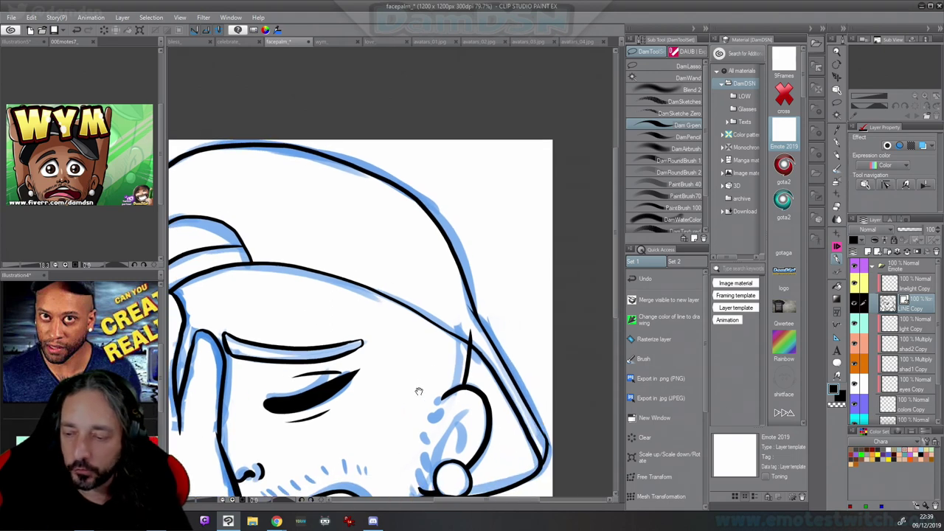
# Ink the inner ear lines above the round earring with the Dam G-pen
pyautogui.moveTo(492, 371); pyautogui.dragTo(394, 389)
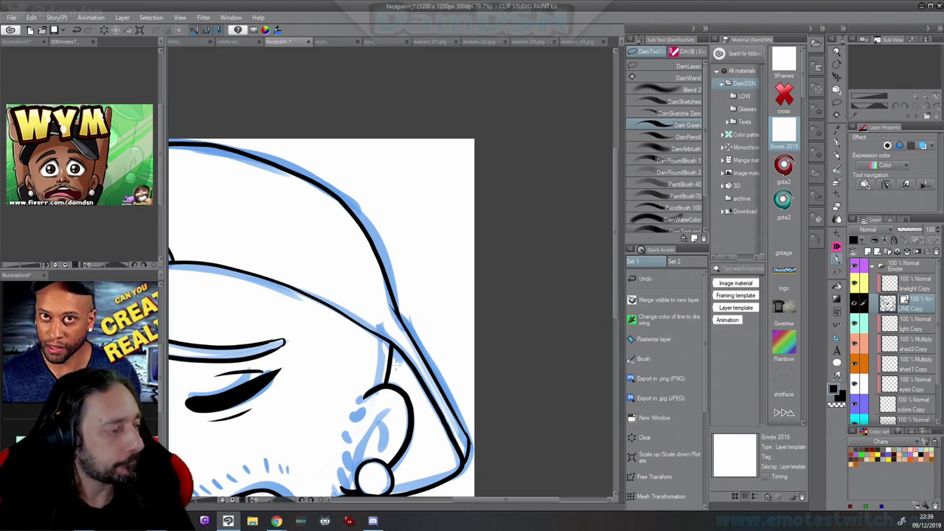
pyautogui.moveTo(399, 443); pyautogui.dragTo(434, 351)
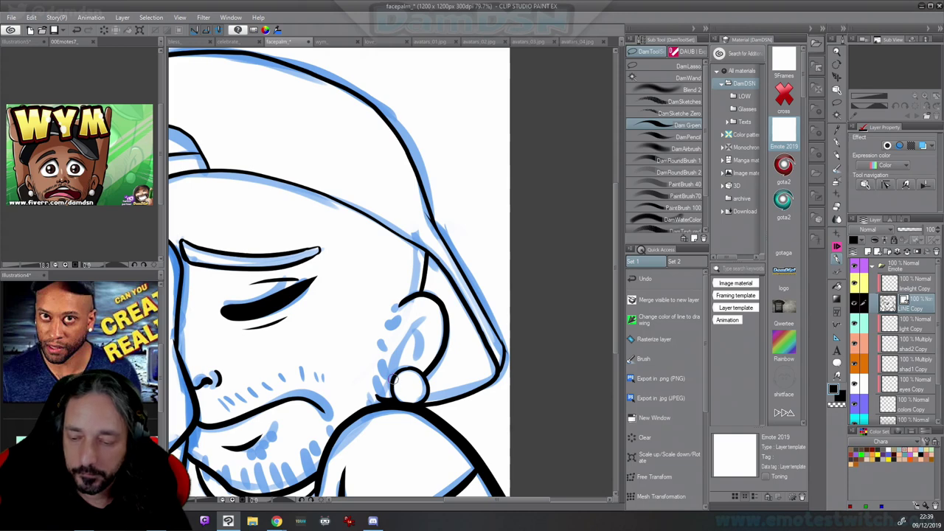
pyautogui.moveTo(395, 379)
pyautogui.mouseDown()
pyautogui.moveTo(425, 314)
pyautogui.moveTo(417, 352)
pyautogui.mouseUp()
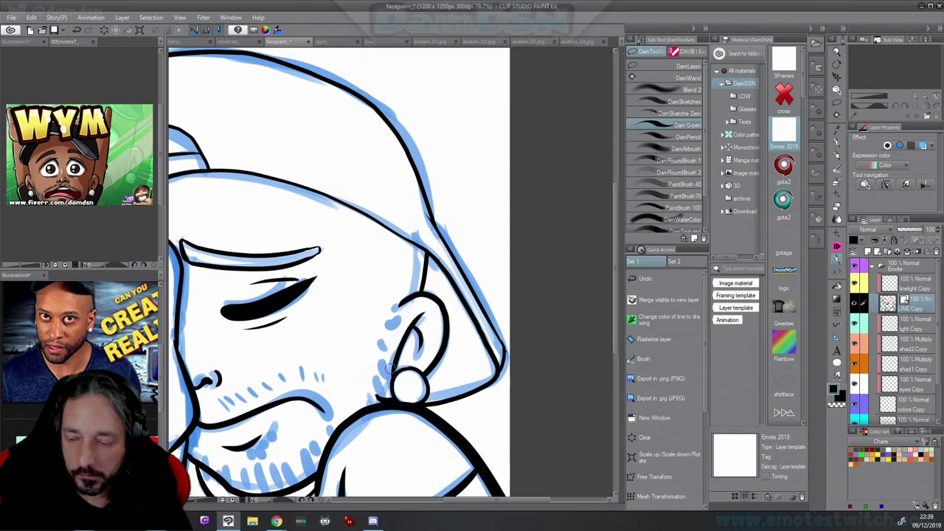
pyautogui.scroll(-3, 389, 369)
pyautogui.moveTo(386, 423); pyautogui.dragTo(463, 386)
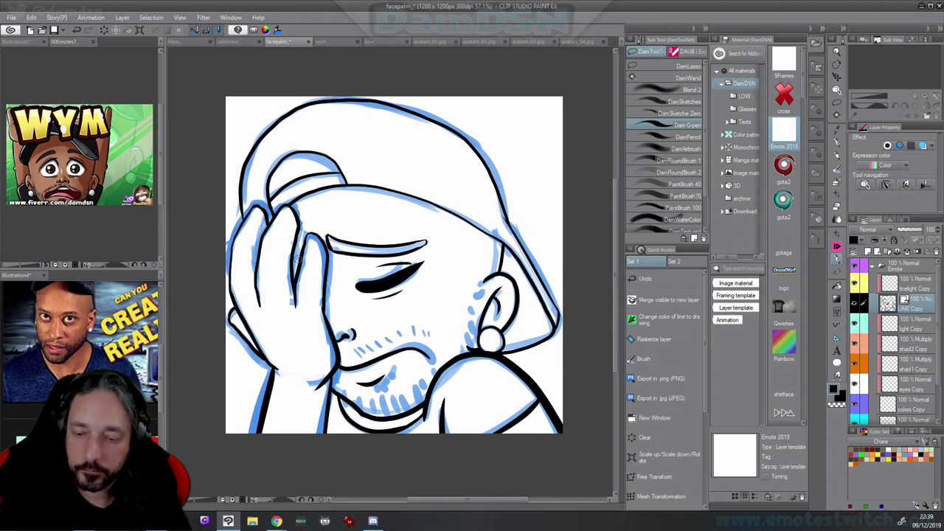
# Touch up the ink line in the narrow gap between the two fingers nearest the face, undoing stray changes
pyautogui.moveTo(296, 254); pyautogui.dragTo(297, 238)
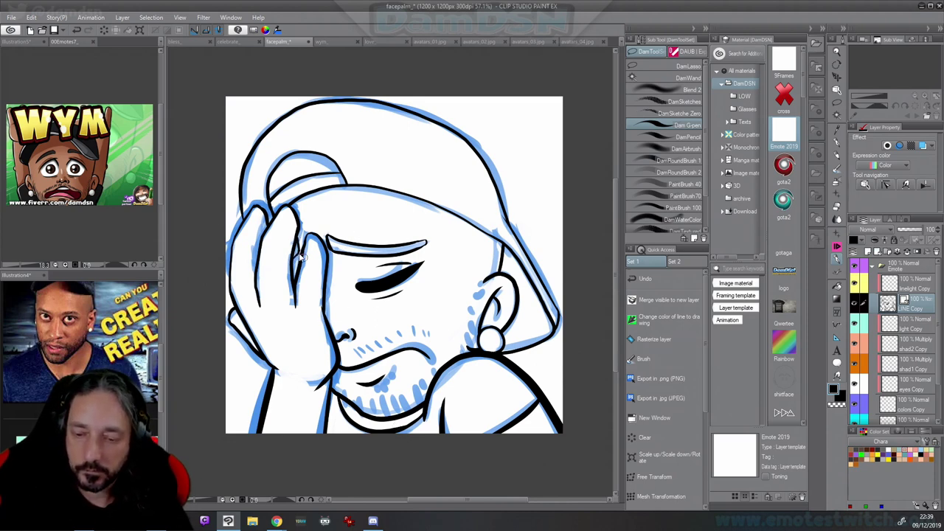
pyautogui.hotkey('ctrl', 't')
pyautogui.hotkey('ctrl', 'z')
pyautogui.hotkey('ctrl', 'z')
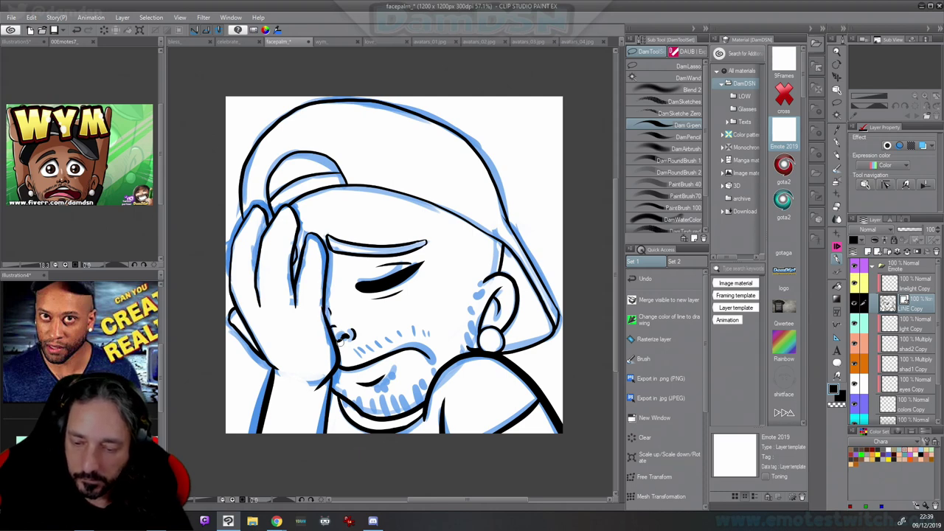
# Hide the paper and the blue sketch folder, then select the colors Copy layer inside the Emote folder
pyautogui.scroll(1, 356, 437)
pyautogui.scroll(-3, 356, 438)
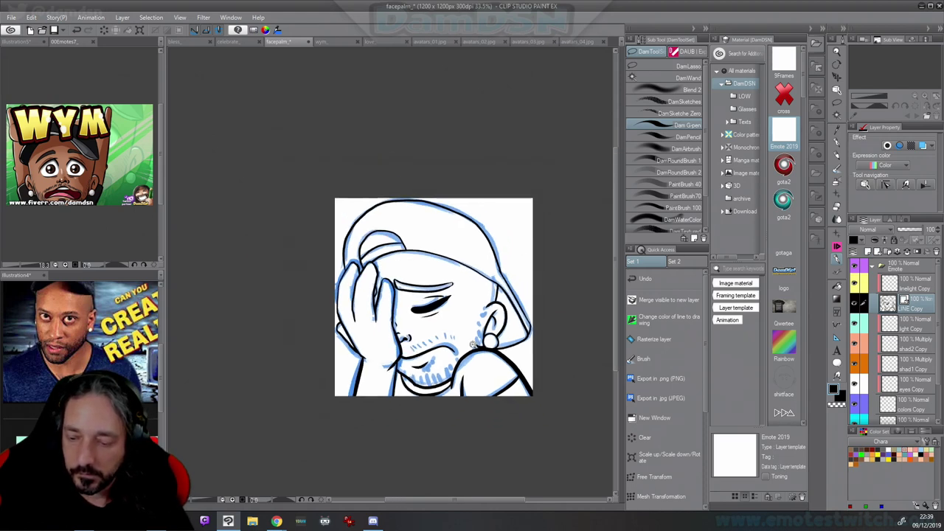
pyautogui.moveTo(505, 369); pyautogui.dragTo(452, 401)
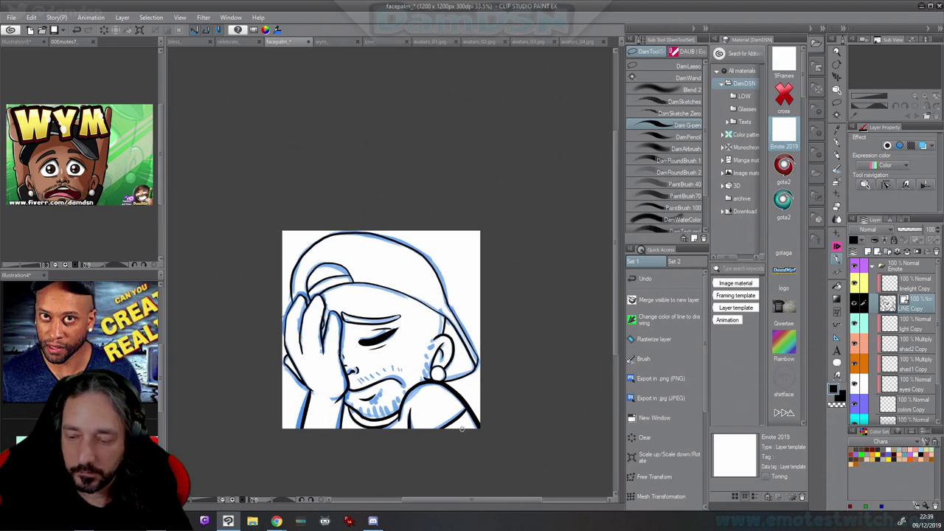
pyautogui.click(872, 266)
pyautogui.click(855, 299)
pyautogui.click(854, 281)
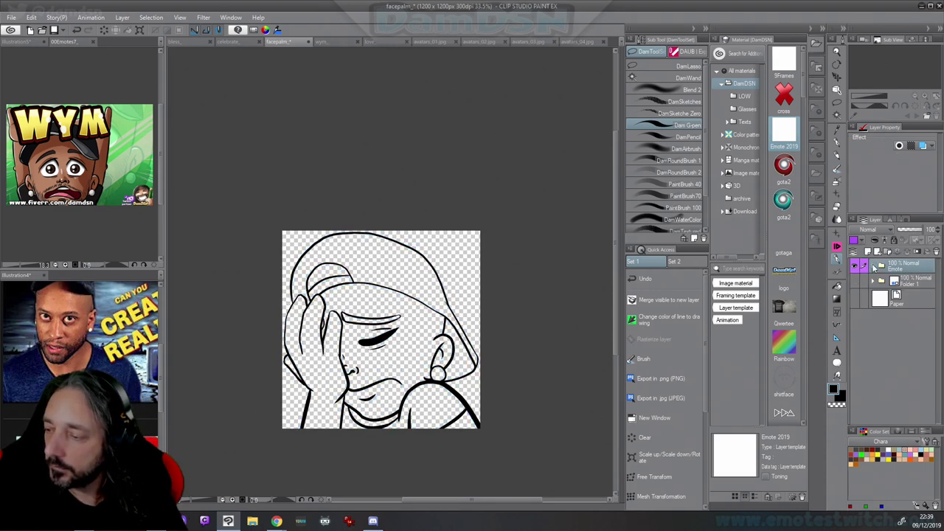
pyautogui.click(873, 266)
pyautogui.click(905, 405)
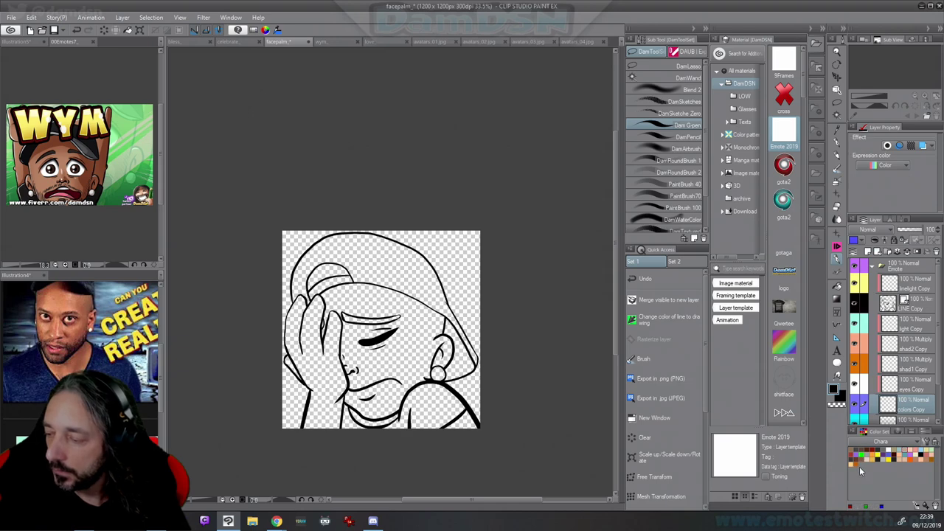
# Choose a brown skin colour by comparing test dabs beside the cap with the WYM reference, and undo the dabs
pyautogui.click(853, 448)
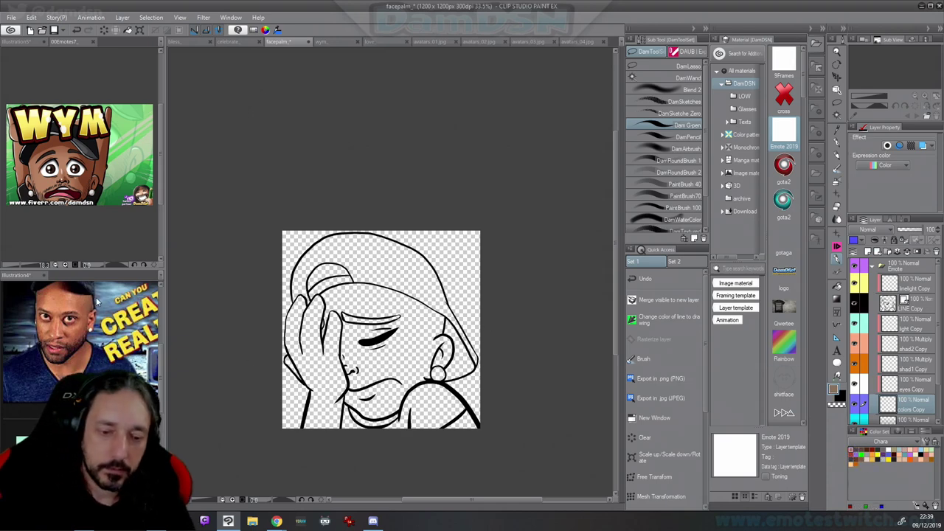
pyautogui.click(42, 187)
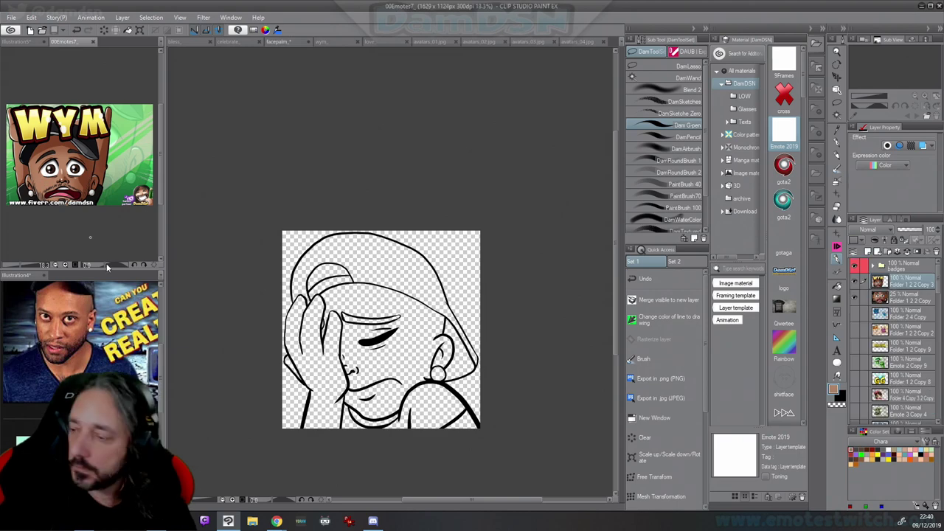
pyautogui.press('p')
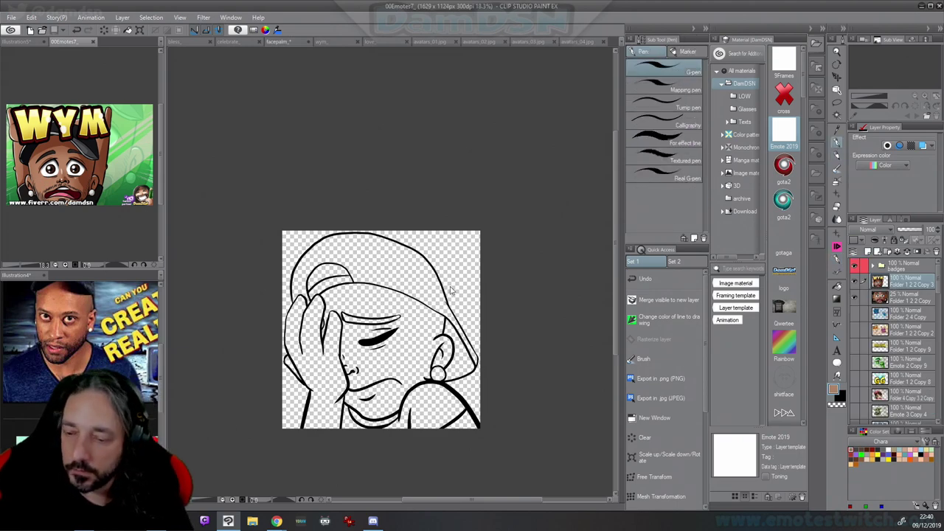
pyautogui.click(451, 289)
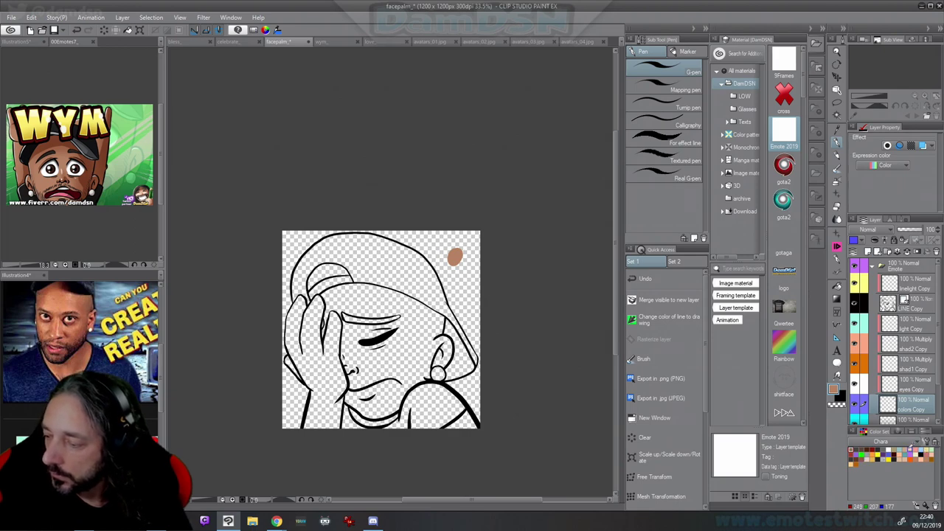
pyautogui.click(910, 447)
pyautogui.moveTo(458, 270); pyautogui.dragTo(459, 269)
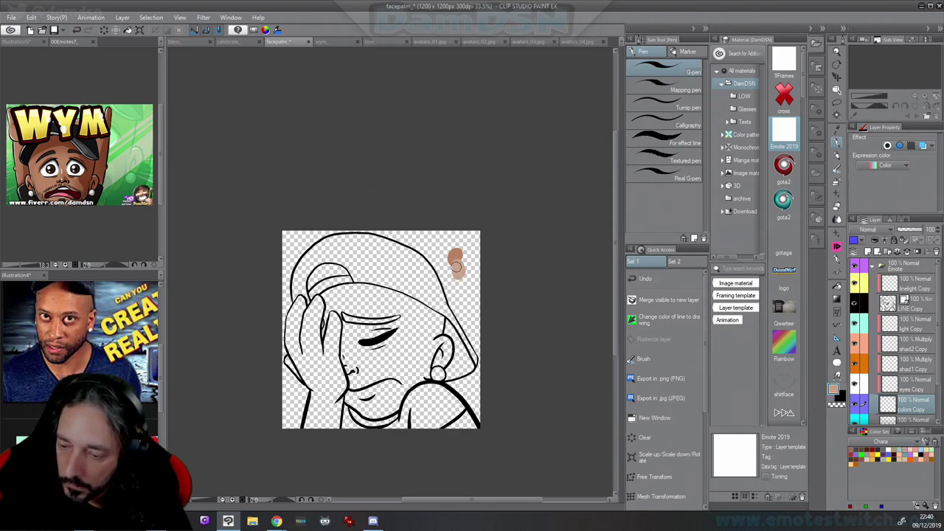
pyautogui.hotkey('ctrl', 'z')
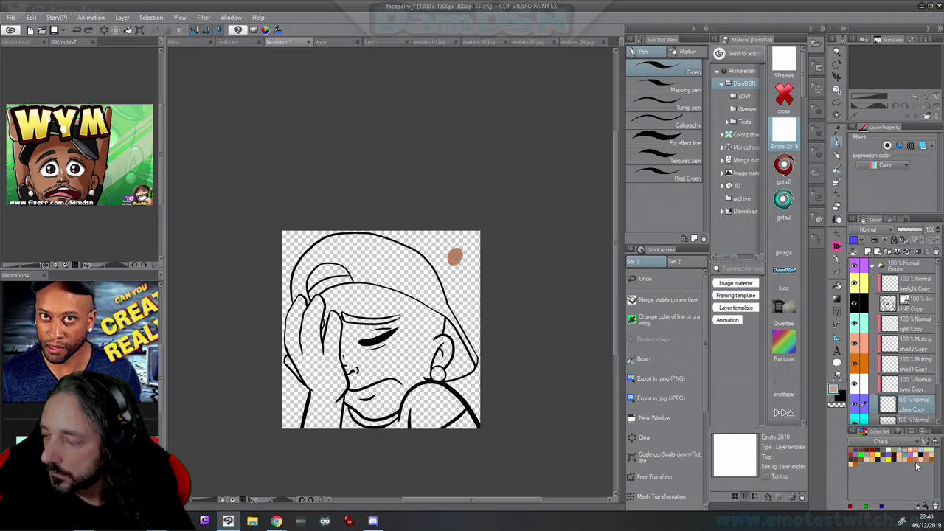
pyautogui.click(916, 463)
pyautogui.moveTo(456, 258); pyautogui.dragTo(457, 274)
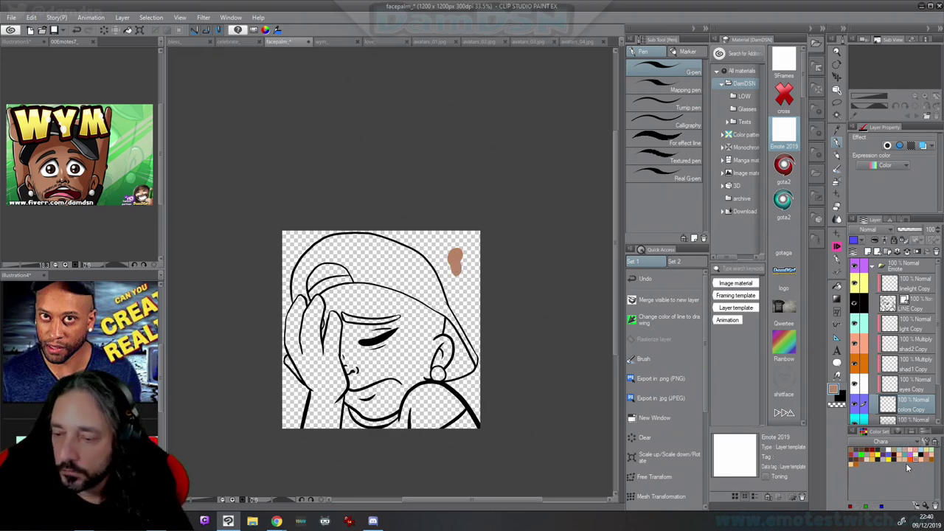
pyautogui.hotkey('ctrl', 'z')
pyautogui.hotkey('ctrl', 'z')
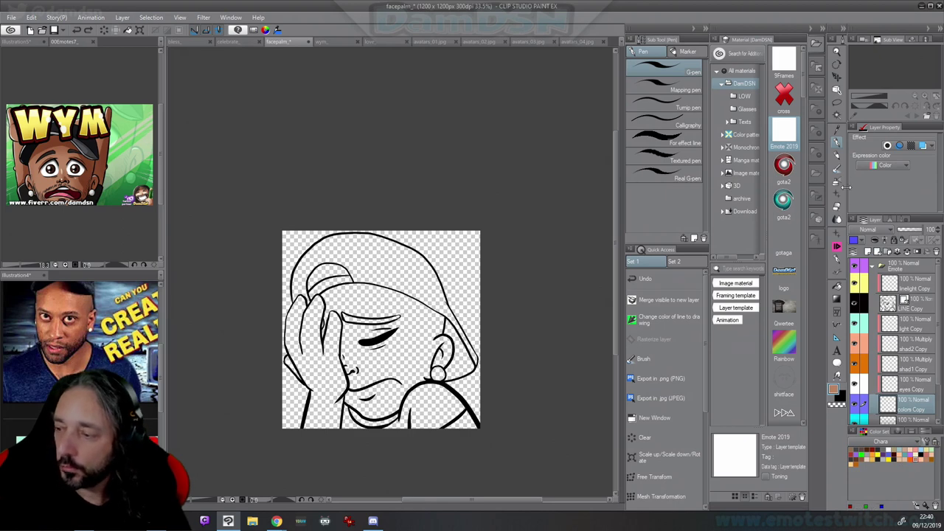
# Fill the hand, forearm, face, ear and neck with the brown skin colour, using Fill with reference to other layers
pyautogui.click(838, 288)
pyautogui.click(329, 368)
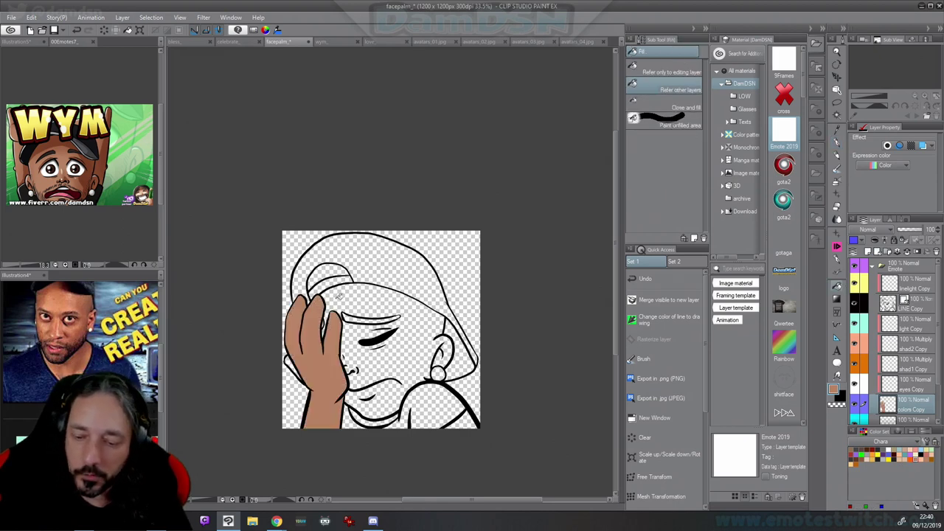
pyautogui.click(339, 297)
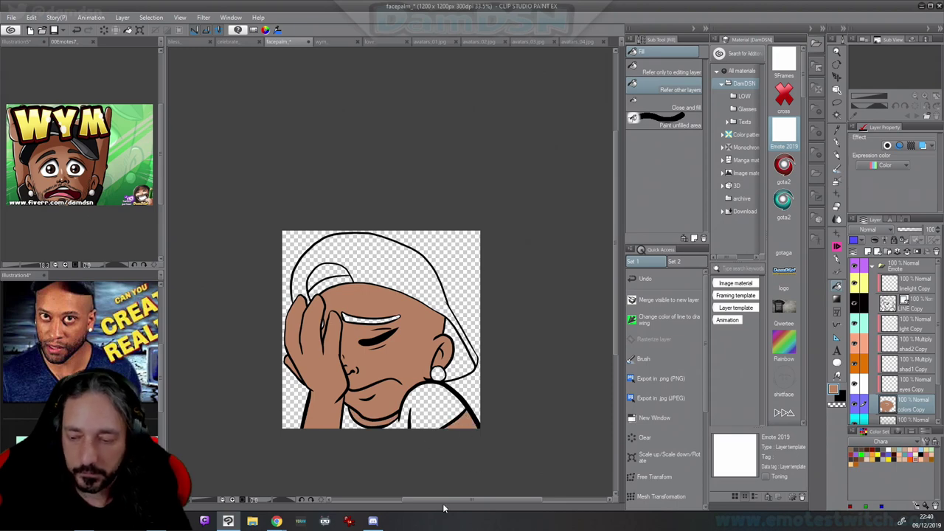
# Mix a near-black colour and fill the T-shirt's sleeve and collar area with it
pyautogui.press('F6')
pyautogui.click(386, 430)
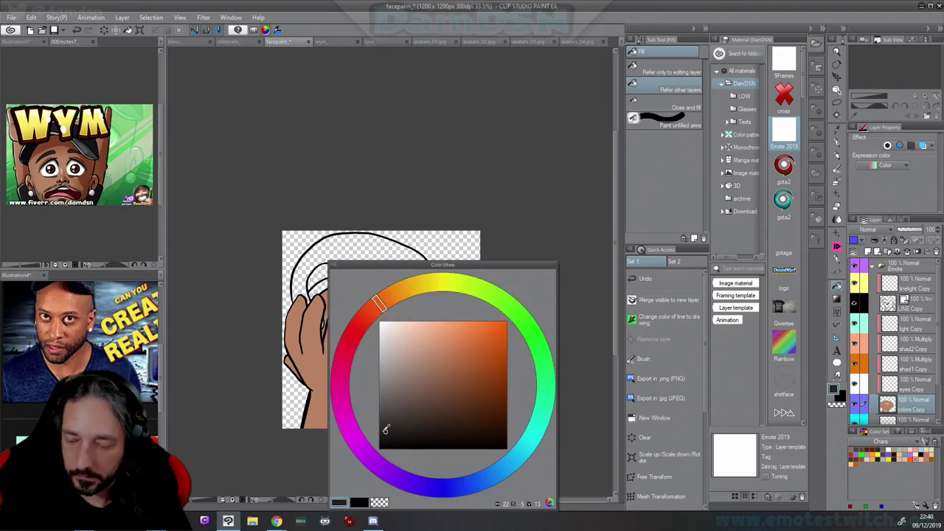
pyautogui.press('c')
pyautogui.click(426, 405)
pyautogui.click(350, 421)
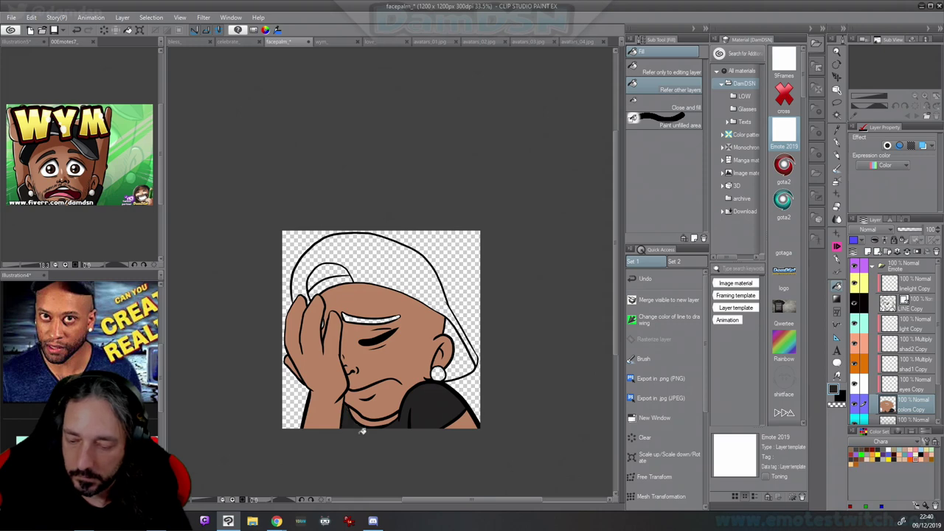
# Fill the cap's crown with dark grey and the area behind the ear, inside the back flap, with a darker grey
pyautogui.press('c')
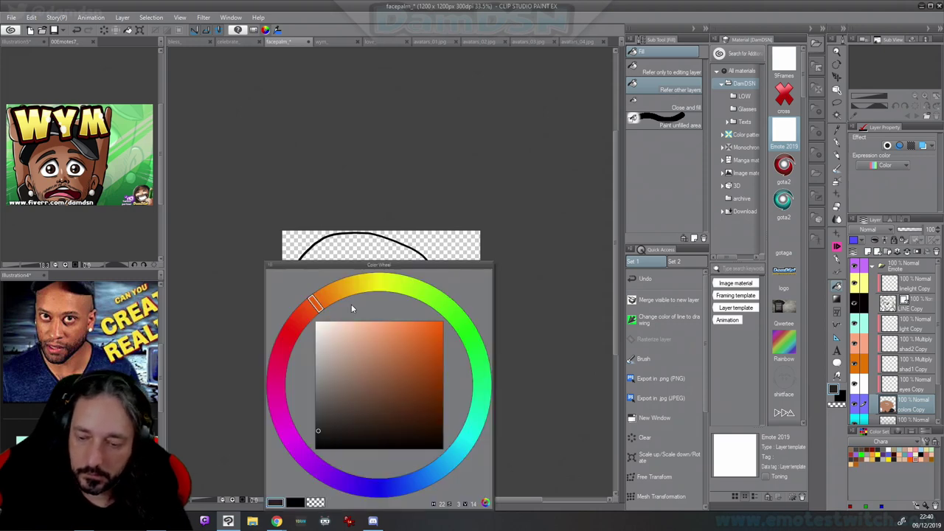
pyautogui.moveTo(320, 332); pyautogui.dragTo(327, 411)
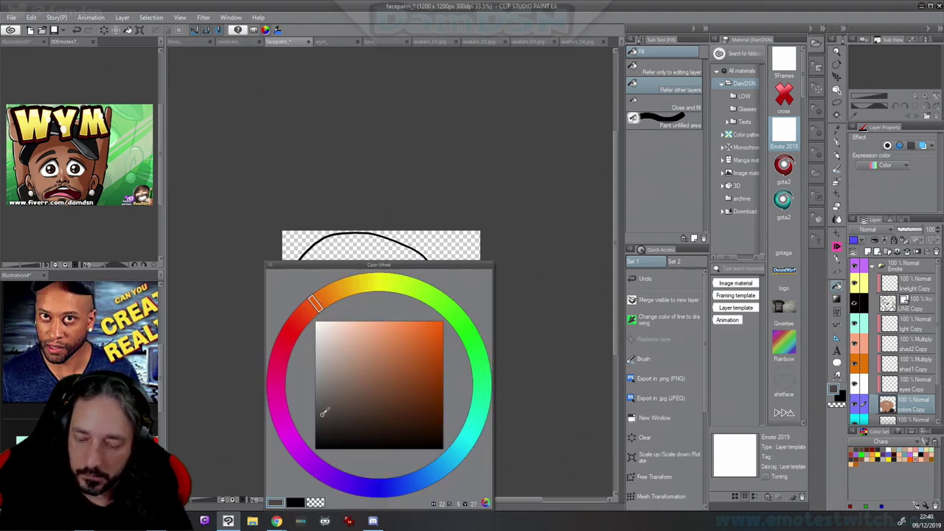
pyautogui.click(391, 267)
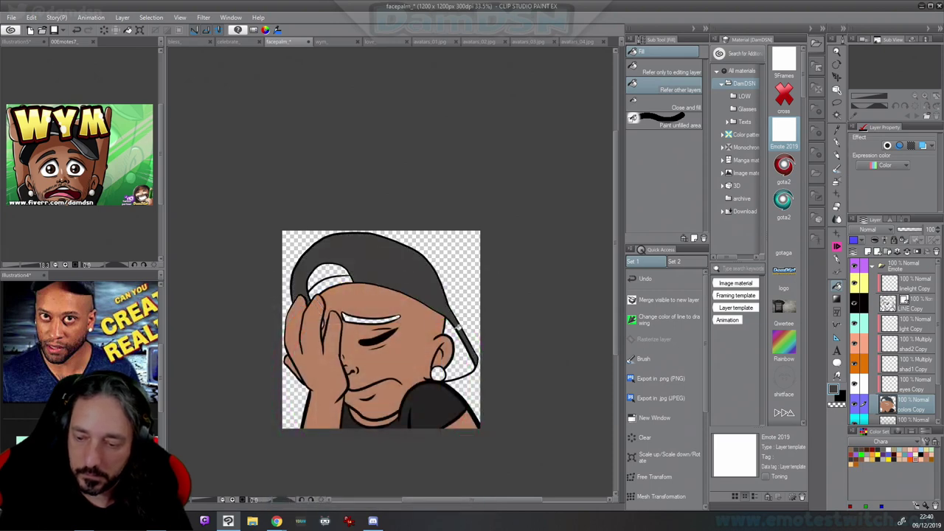
pyautogui.press('c')
pyautogui.moveTo(399, 389); pyautogui.dragTo(396, 399)
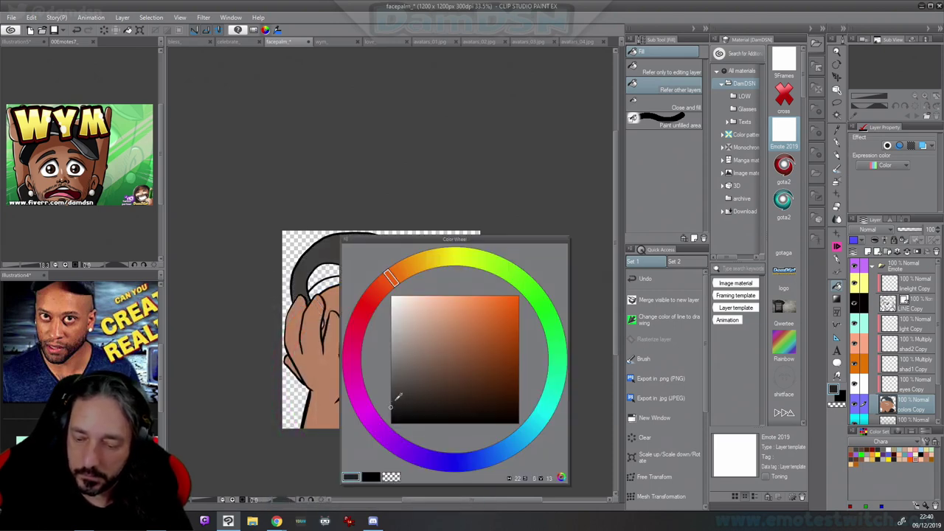
pyautogui.press('c')
pyautogui.click(466, 361)
# Fill the cap's strap below the arched opening with near-black and the opening itself with the brown skin colour
pyautogui.press('c')
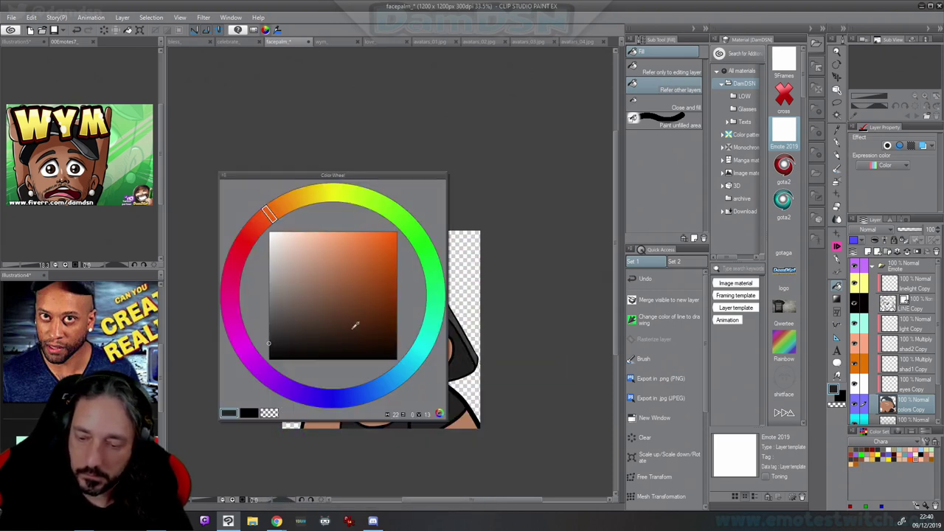
pyautogui.click(283, 348)
pyautogui.press('c')
pyautogui.click(326, 284)
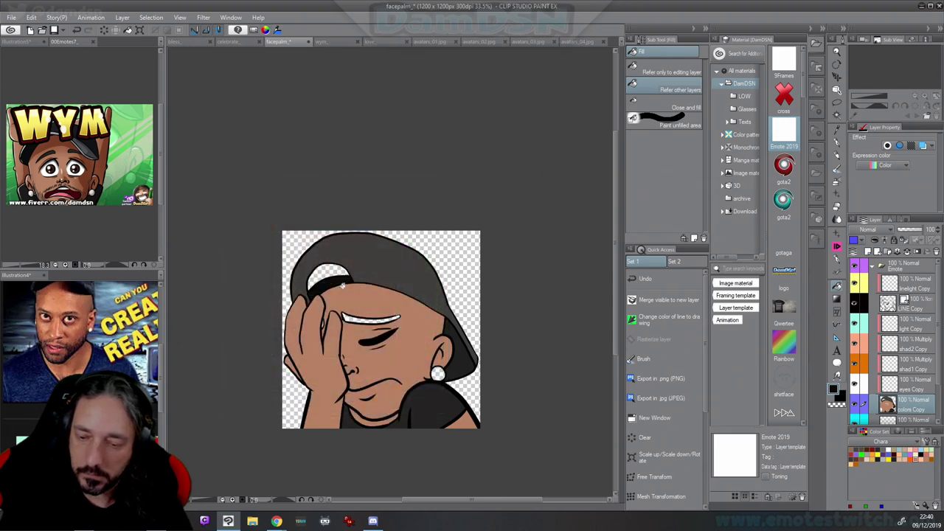
pyautogui.click(333, 269)
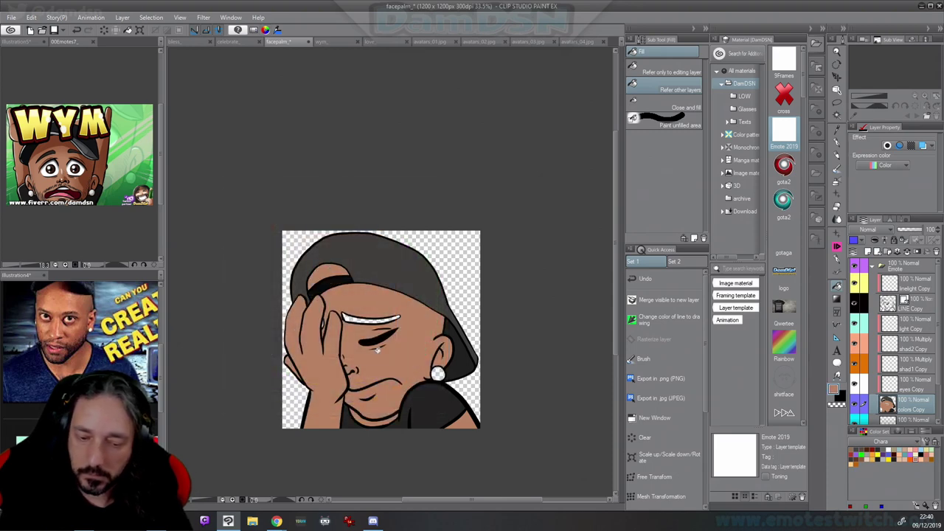
# Fill the eyebrow with a very dark brown taken from the WYM reference, and fill the round earring with white
pyautogui.click(69, 42)
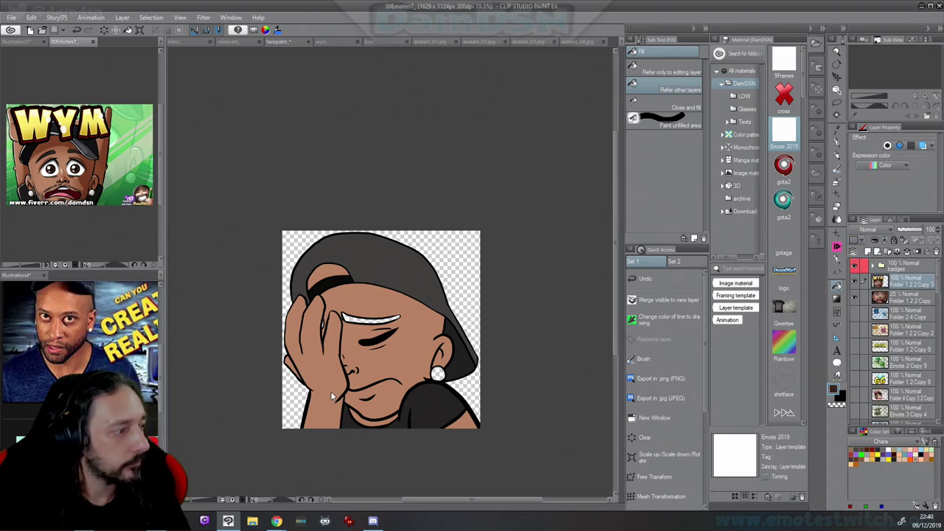
pyautogui.hotkey('ctrl', 'Tab')
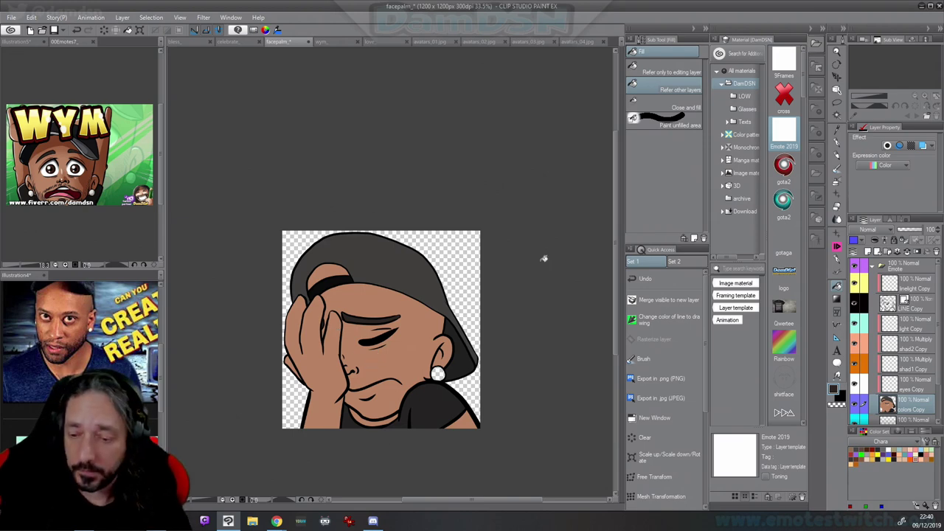
pyautogui.press('4')
pyautogui.click(385, 299)
pyautogui.press('4')
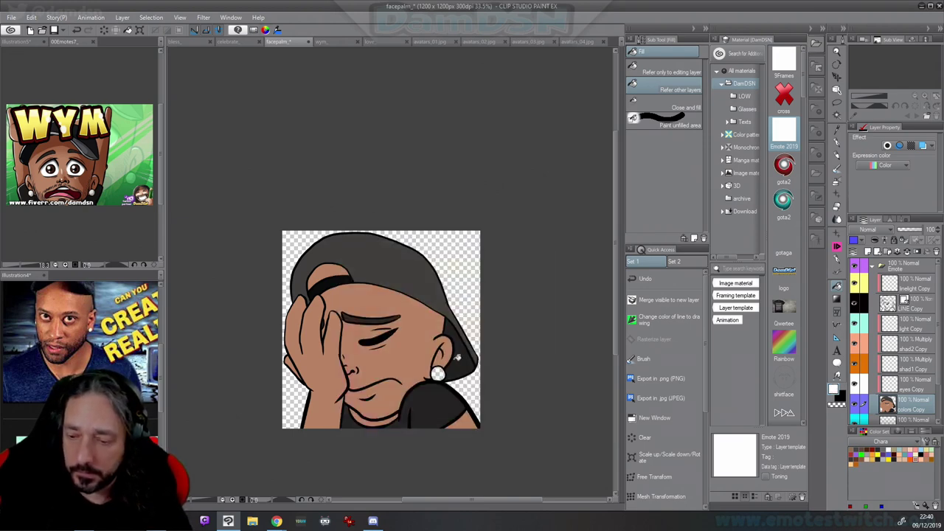
pyautogui.click(439, 374)
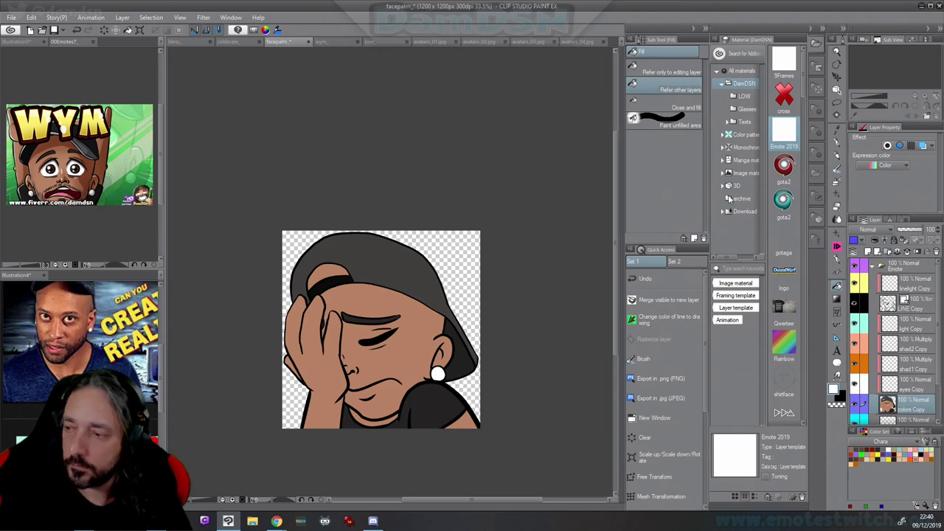
# Auto-select all the brown skin areas on the colors layer, including the arm below the sleeve and the cap's arched opening
pyautogui.press('w')
pyautogui.click(419, 398)
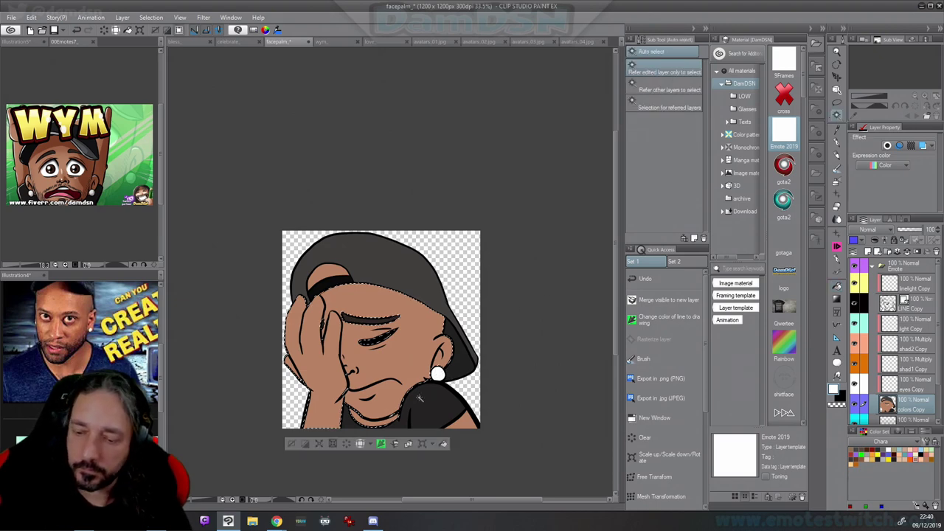
pyautogui.keyDown('shift'); pyautogui.click(464, 421); pyautogui.keyUp('shift')
pyautogui.keyDown('shift'); pyautogui.click(336, 274); pyautogui.keyUp('shift')
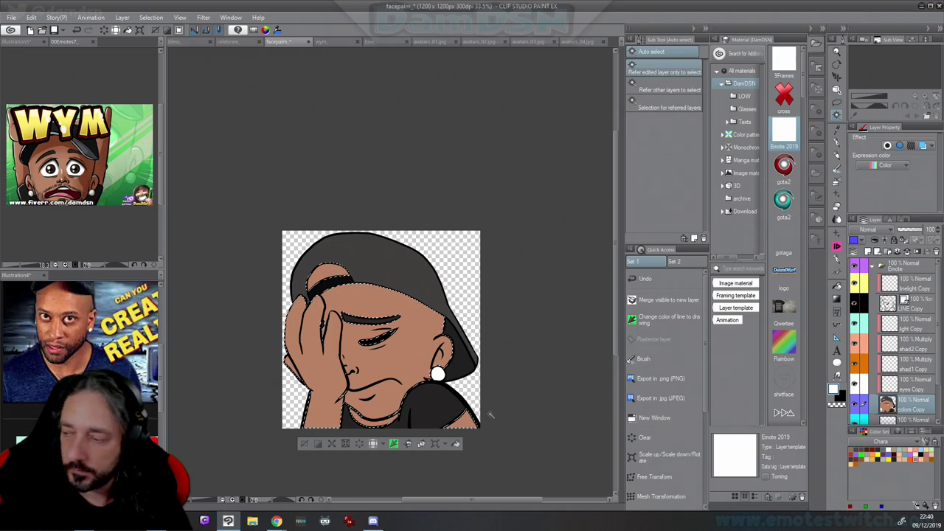
# Paint hard-edged tan shadows on the face and neck with the G-pen on the shad1 Copy layer, trimming their edges with transparent colour
pyautogui.click(914, 364)
pyautogui.click(836, 143)
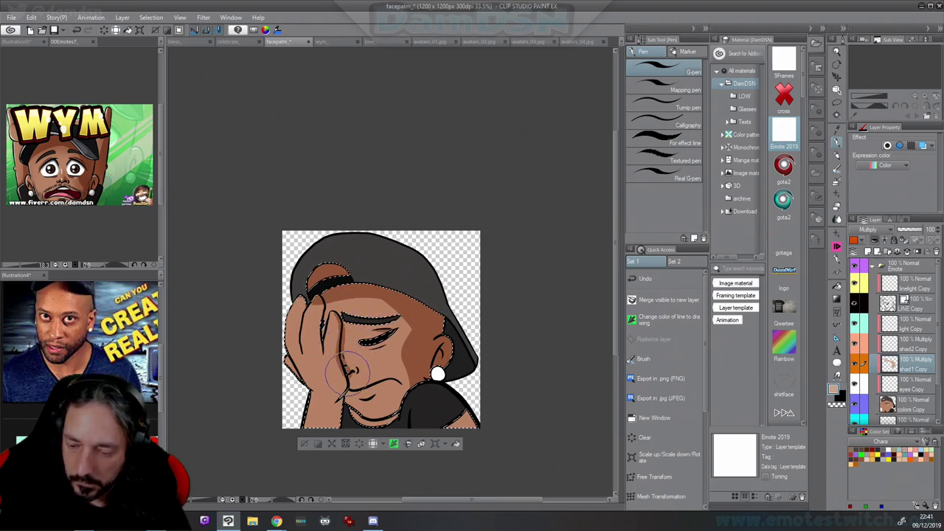
pyautogui.press('c')
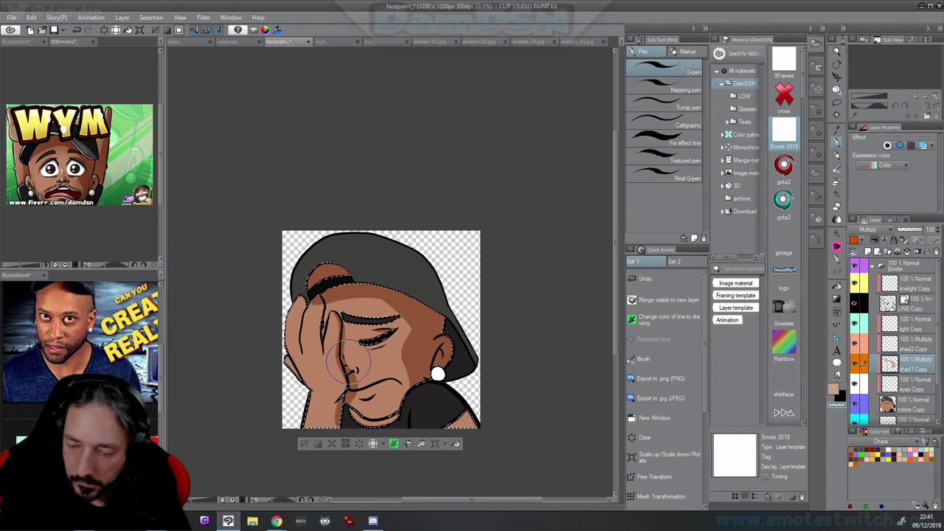
pyautogui.press('c')
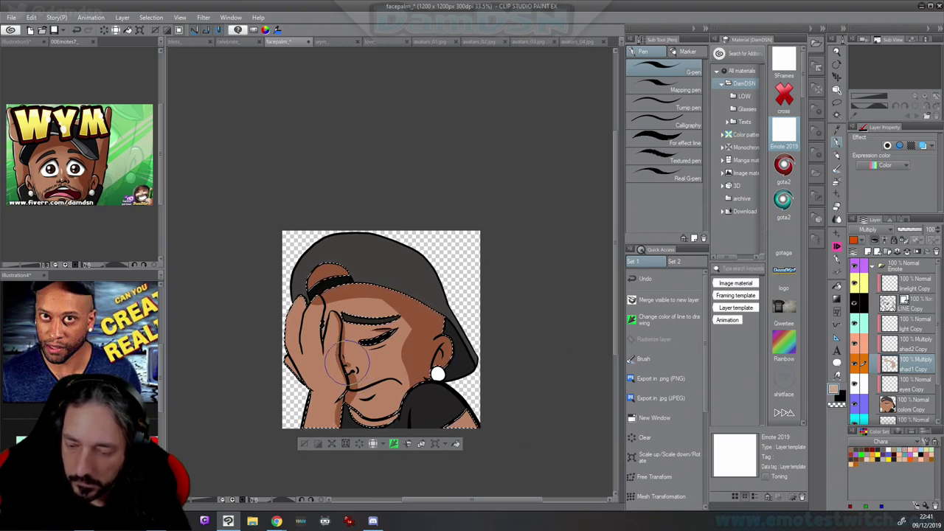
pyautogui.press('c')
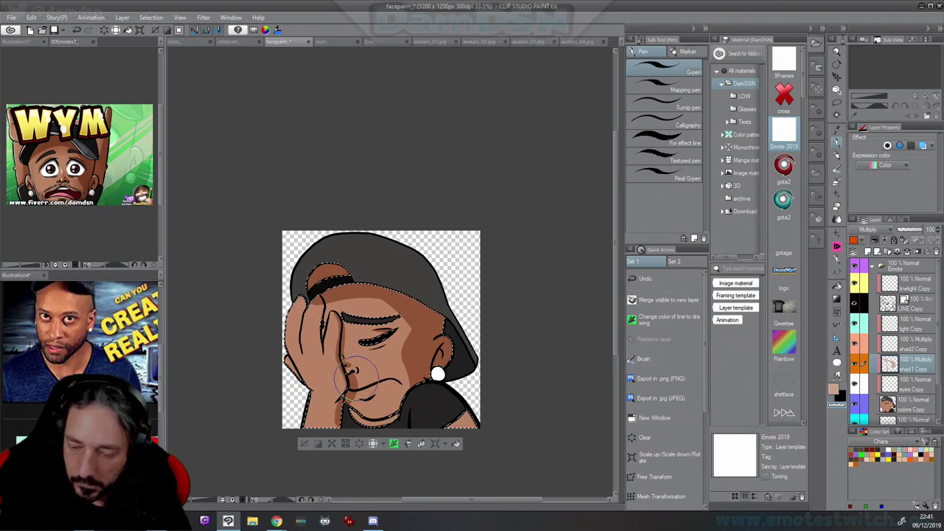
pyautogui.moveTo(356, 379); pyautogui.dragTo(362, 395)
pyautogui.press('c')
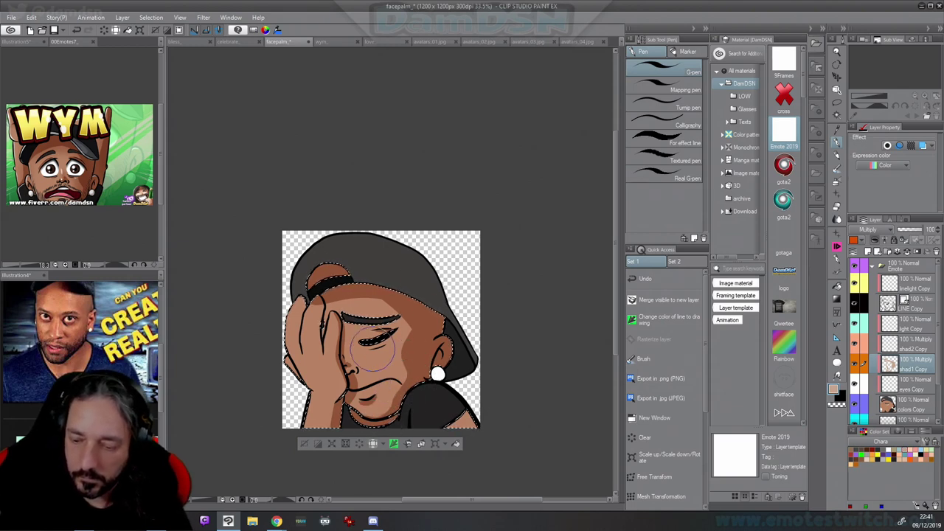
pyautogui.moveTo(396, 348); pyautogui.dragTo(380, 354)
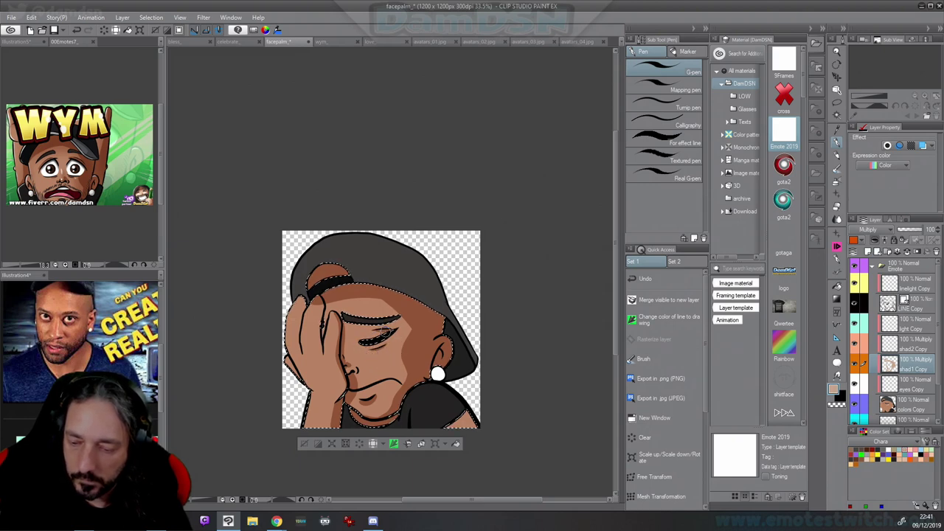
# Add and trim hard-edged tan shadows on the raised hand's fingers and wrist and on the ear, on the shad1 Copy layer
pyautogui.keyDown('alt'); pyautogui.click(326, 355); pyautogui.keyUp('alt')
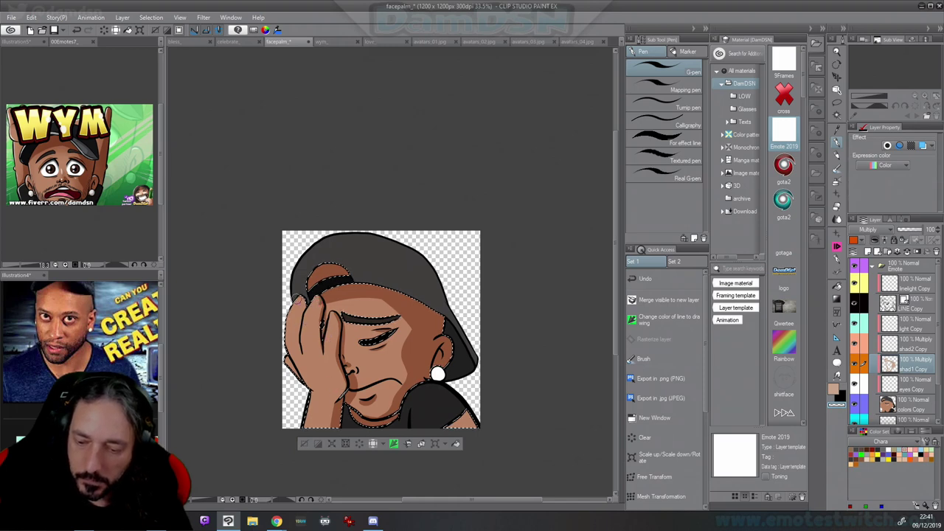
pyautogui.press('c')
pyautogui.moveTo(320, 303); pyautogui.dragTo(319, 356)
pyautogui.hotkey('ctrl', 'z')
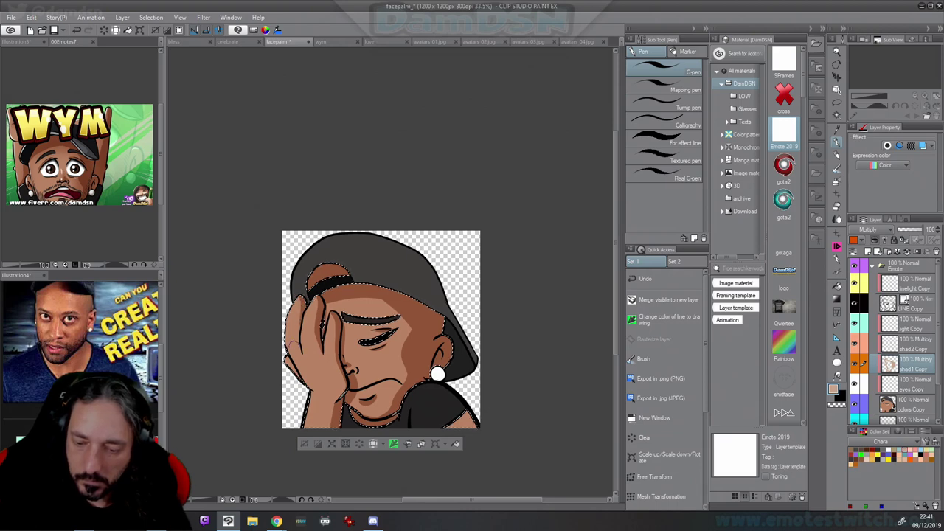
pyautogui.keyDown('alt'); pyautogui.click(313, 307); pyautogui.keyUp('alt')
pyautogui.press('c')
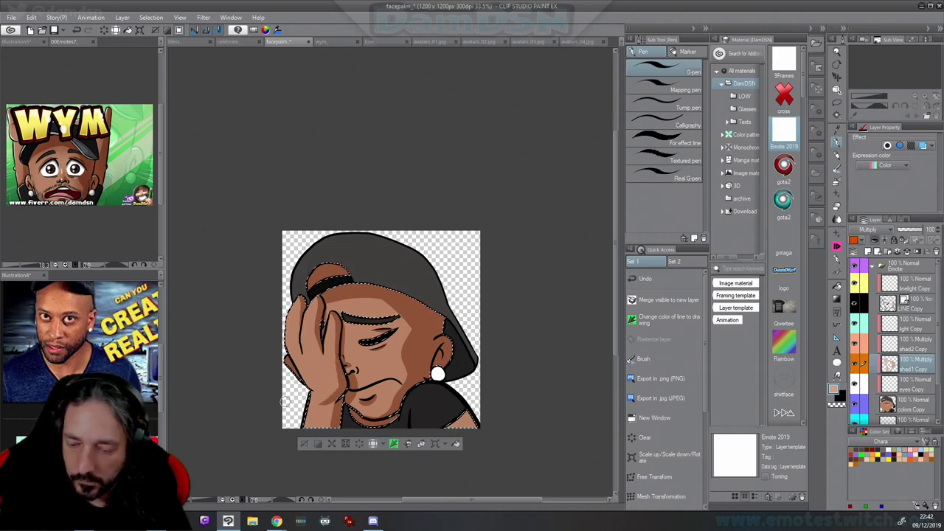
pyautogui.keyDown('alt'); pyautogui.click(312, 404); pyautogui.keyUp('alt')
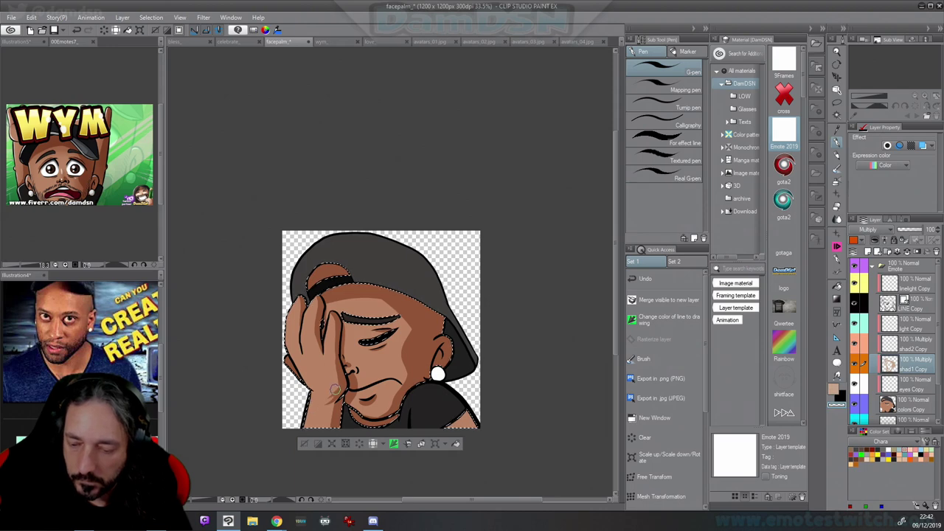
pyautogui.keyDown('alt'); pyautogui.click(341, 388); pyautogui.keyUp('alt')
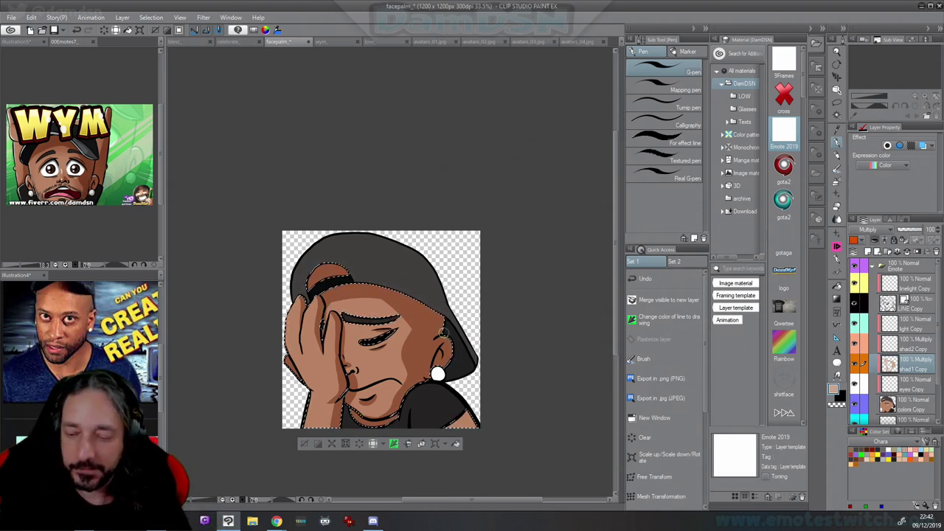
pyautogui.keyDown('alt'); pyautogui.click(435, 344); pyautogui.keyUp('alt')
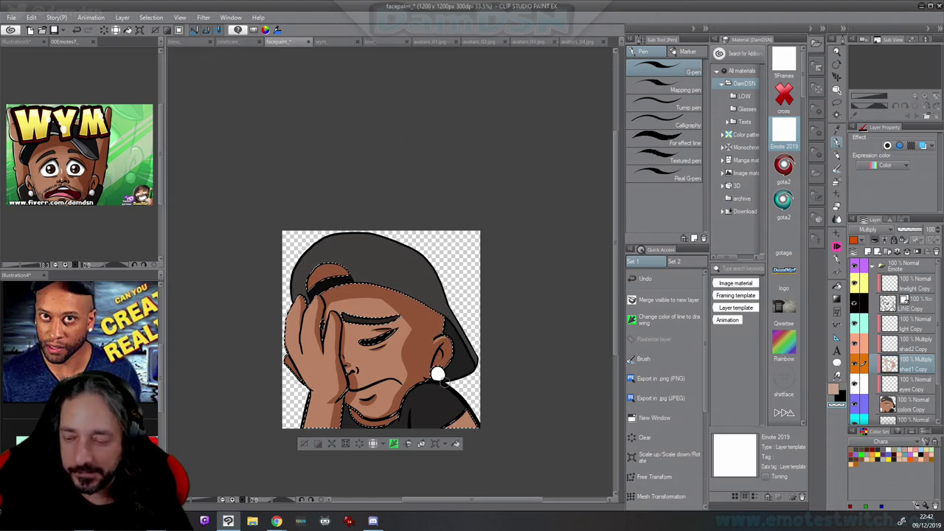
pyautogui.press('c')
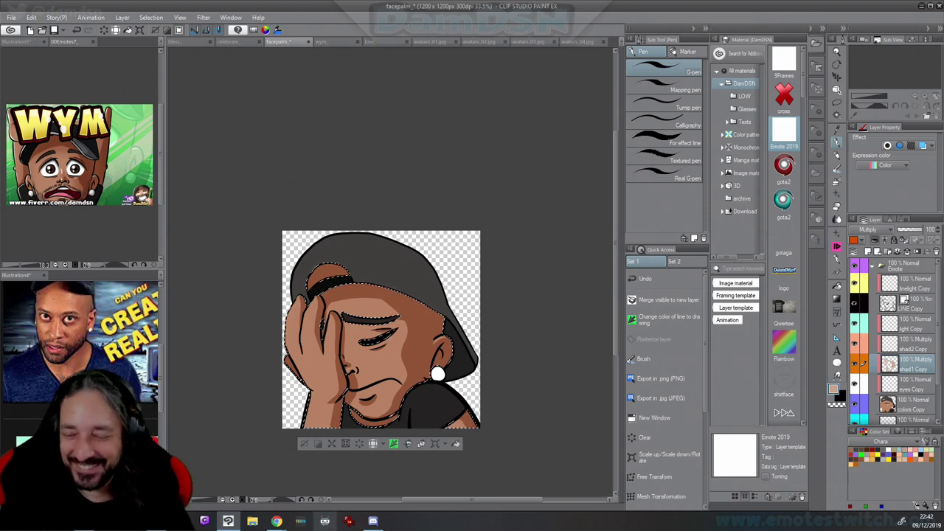
# Airbrush soft tan shading over the face and, with a smaller brush, the raised hand on the shad2 Copy layer
pyautogui.click(877, 342)
pyautogui.press('b')
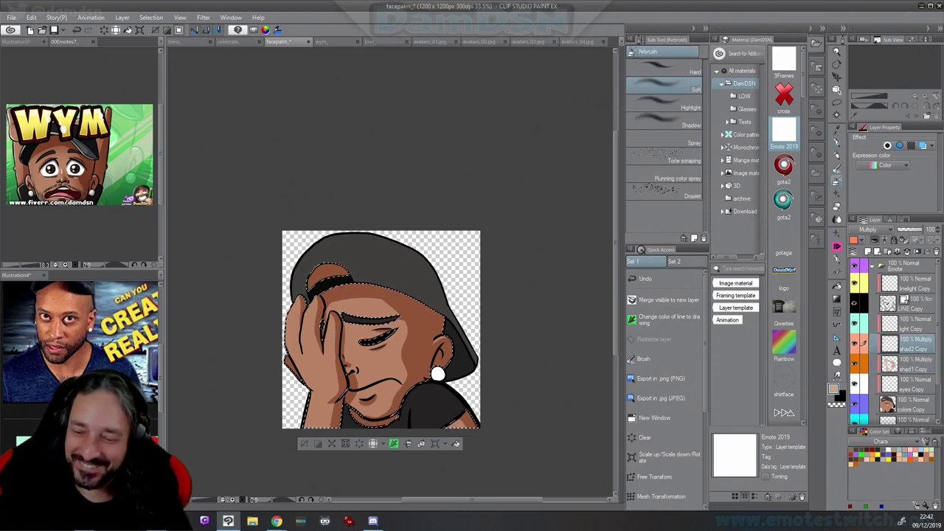
pyautogui.moveTo(363, 284)
pyautogui.mouseDown()
pyautogui.moveTo(404, 319)
pyautogui.moveTo(395, 289)
pyautogui.moveTo(426, 346)
pyautogui.moveTo(401, 381)
pyautogui.moveTo(422, 346)
pyautogui.moveTo(391, 428)
pyautogui.mouseUp()
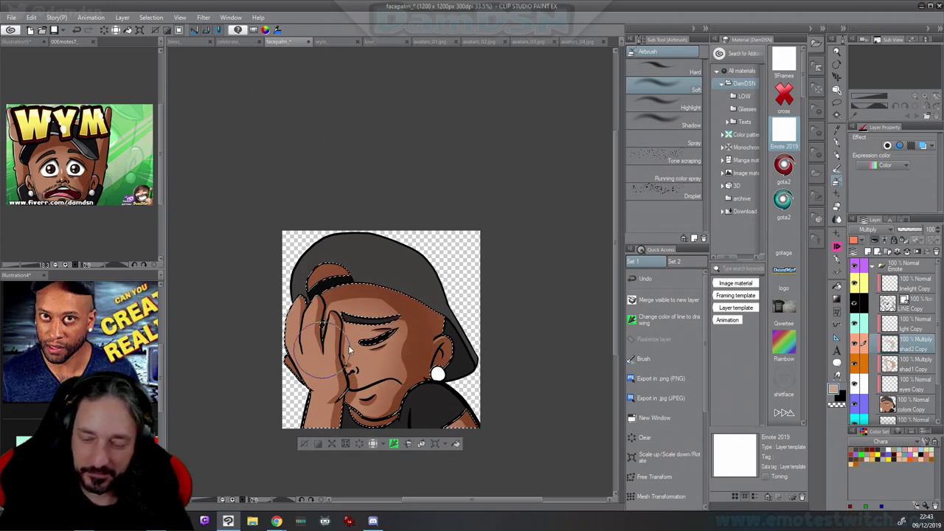
pyautogui.press('[')
pyautogui.press('[')
pyautogui.press('[')
pyautogui.press('[')
pyautogui.moveTo(341, 318); pyautogui.dragTo(334, 366)
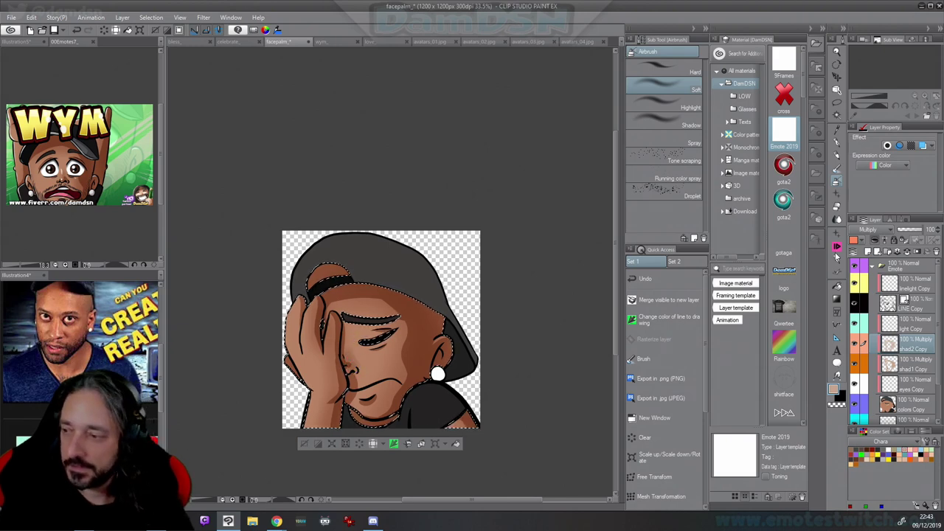
# Pencil white highlights along the fingers and forearm on the light Copy layer, then invert the selection and highlight the cap and T-shirt
pyautogui.click(837, 155)
pyautogui.click(910, 326)
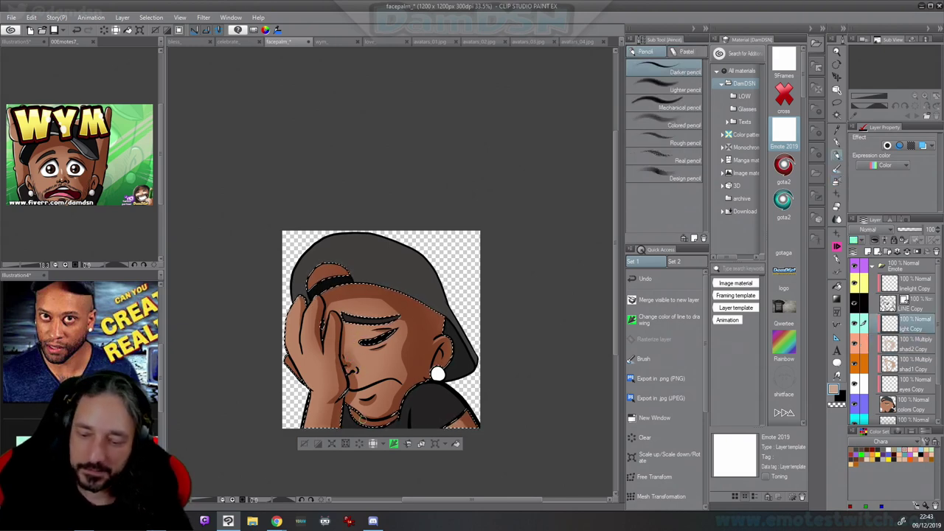
pyautogui.press('c')
pyautogui.click(309, 353)
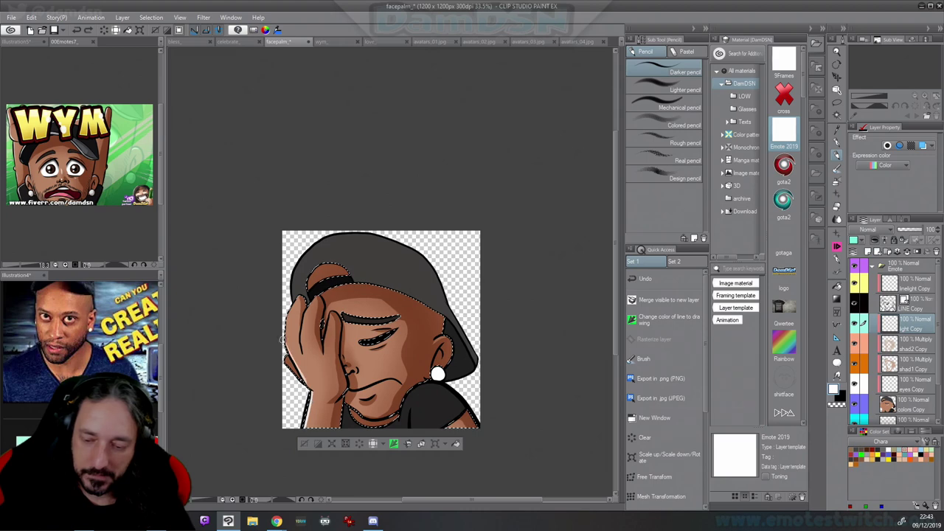
pyautogui.moveTo(286, 355); pyautogui.dragTo(293, 300)
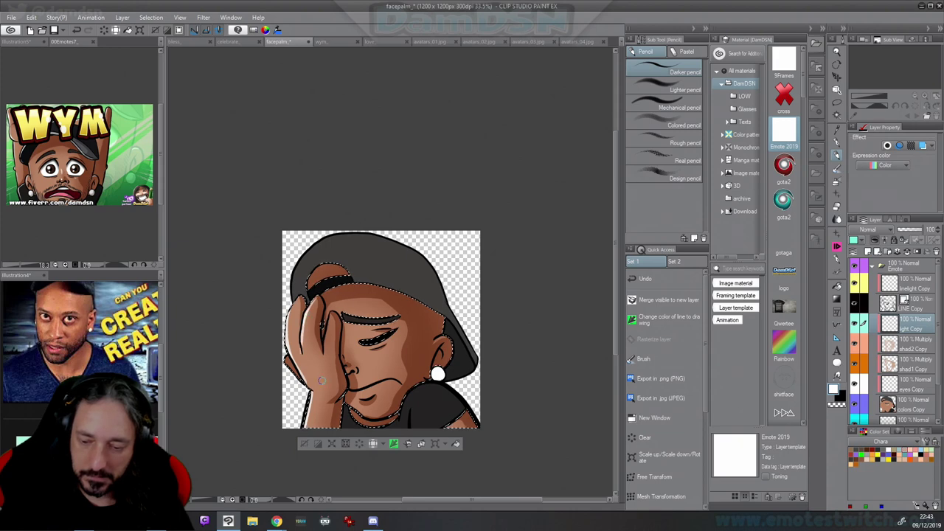
pyautogui.press('c')
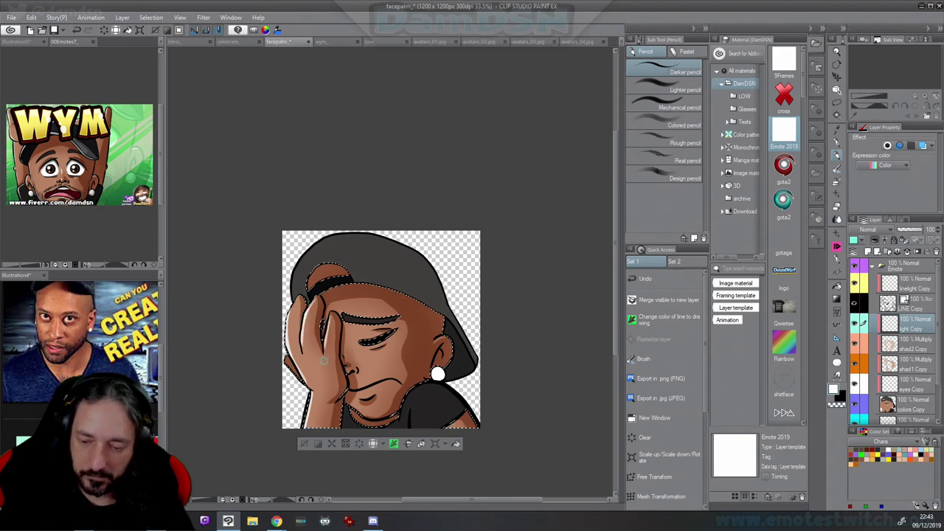
pyautogui.click(393, 444)
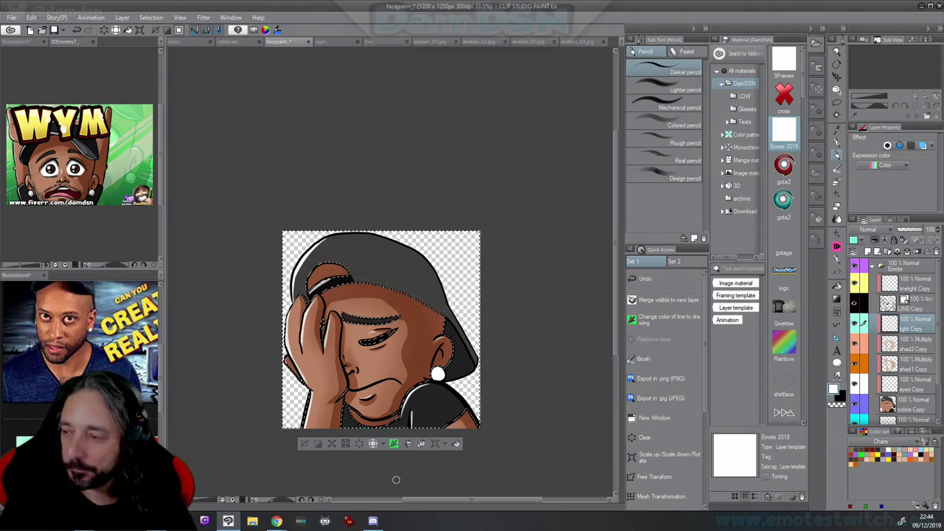
# Paint hard-edged grey shadows on the cap, T-shirt sleeve and earring with the G-pen on the shad1 Copy layer
pyautogui.press('p')
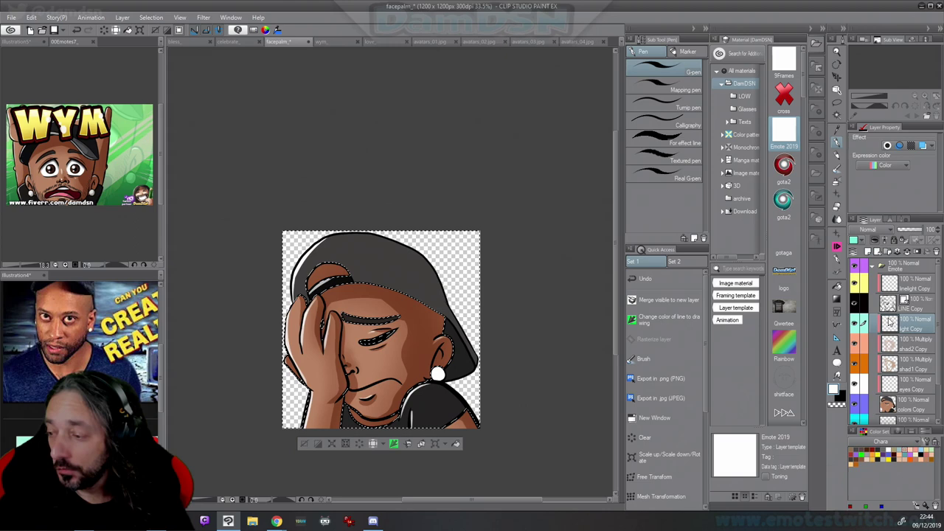
pyautogui.click(911, 364)
pyautogui.press('c')
pyautogui.moveTo(355, 240); pyautogui.dragTo(343, 204)
pyautogui.press('c')
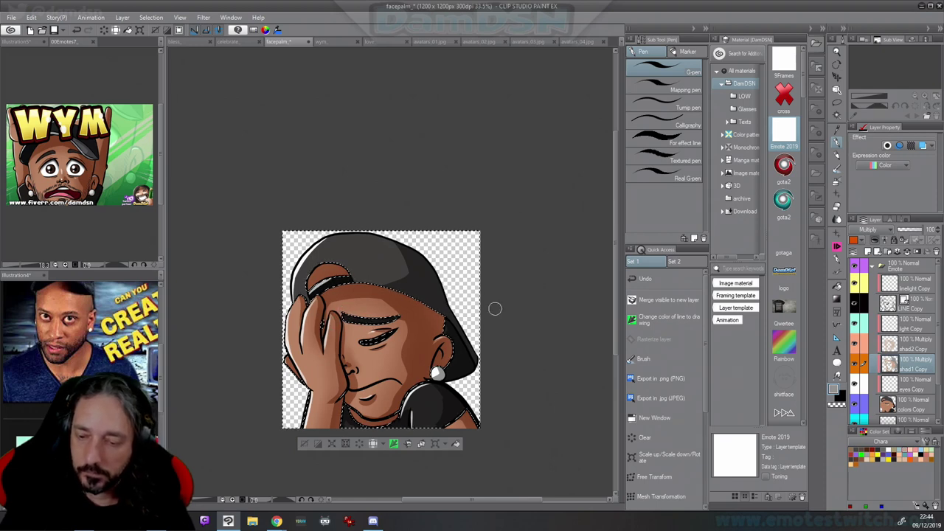
# Airbrush soft grey shading over the back of the cap and the T-shirt sleeve on the shad2 Copy layer
pyautogui.click(914, 345)
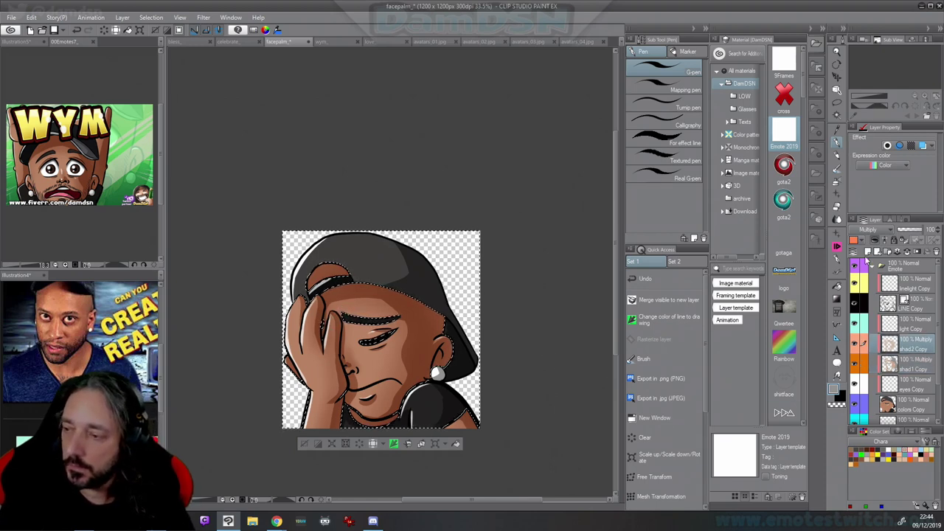
pyautogui.click(837, 181)
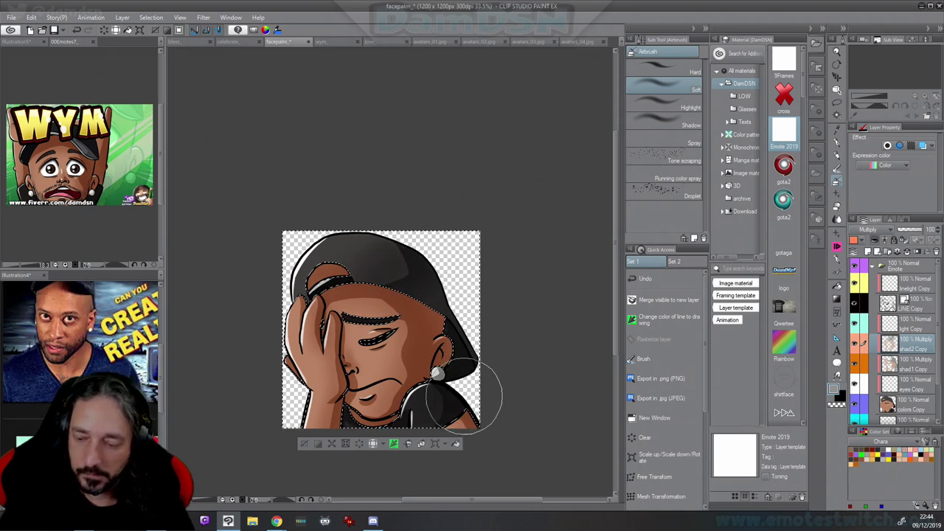
pyautogui.moveTo(500, 381); pyautogui.dragTo(452, 369)
# Add a white G-pen highlight to the earring on the light Copy layer and clear the selection
pyautogui.click(917, 329)
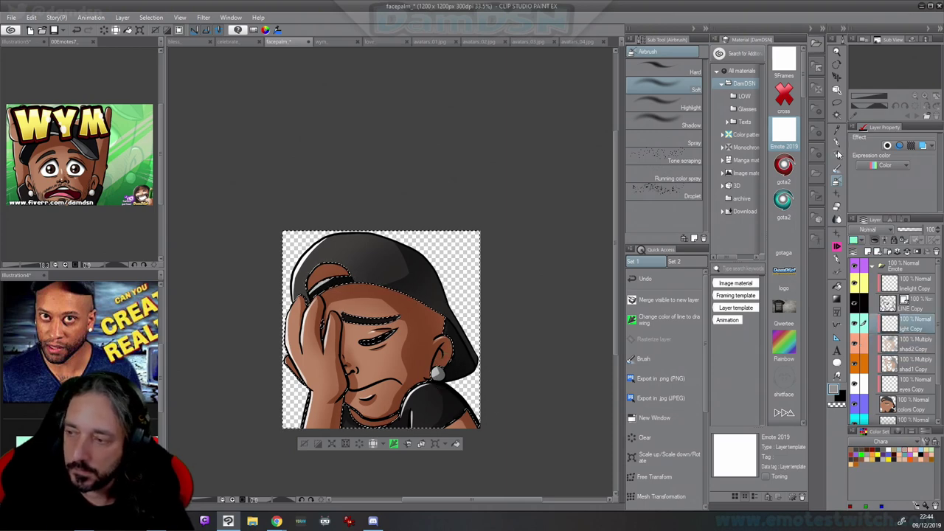
pyautogui.click(837, 143)
pyautogui.press('c')
pyautogui.click(391, 253)
pyautogui.press('c')
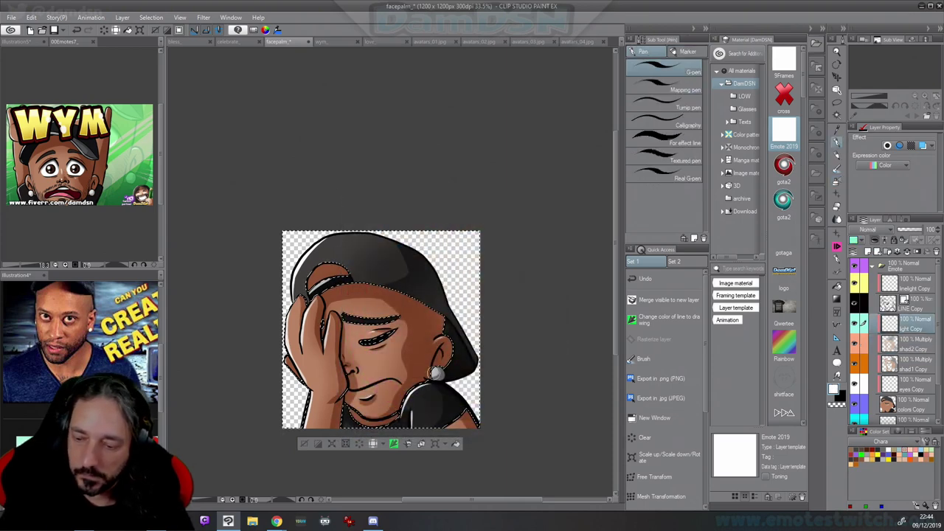
pyautogui.moveTo(433, 370); pyautogui.dragTo(436, 376)
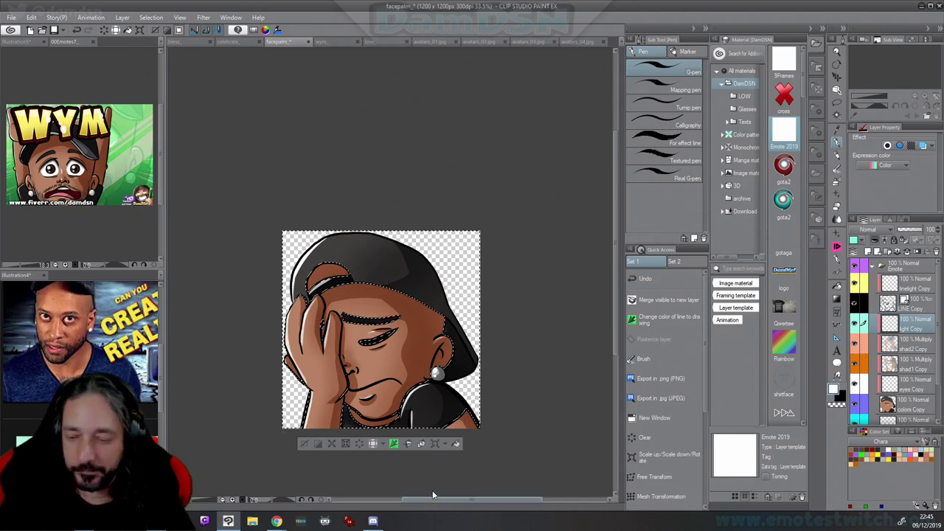
pyautogui.click(306, 443)
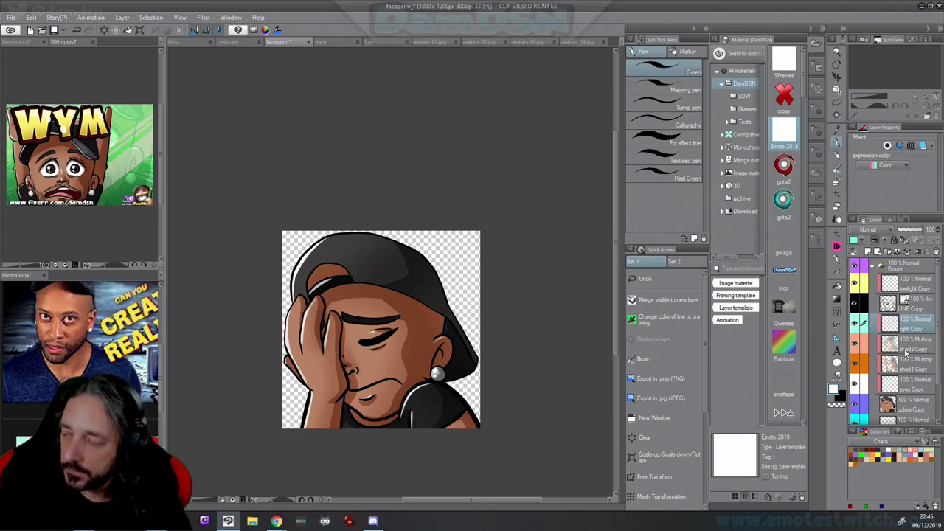
# Pencil short dark beard and moustache hairs around the mouth, chin and jaw on the linelight Copy layer
pyautogui.click(917, 282)
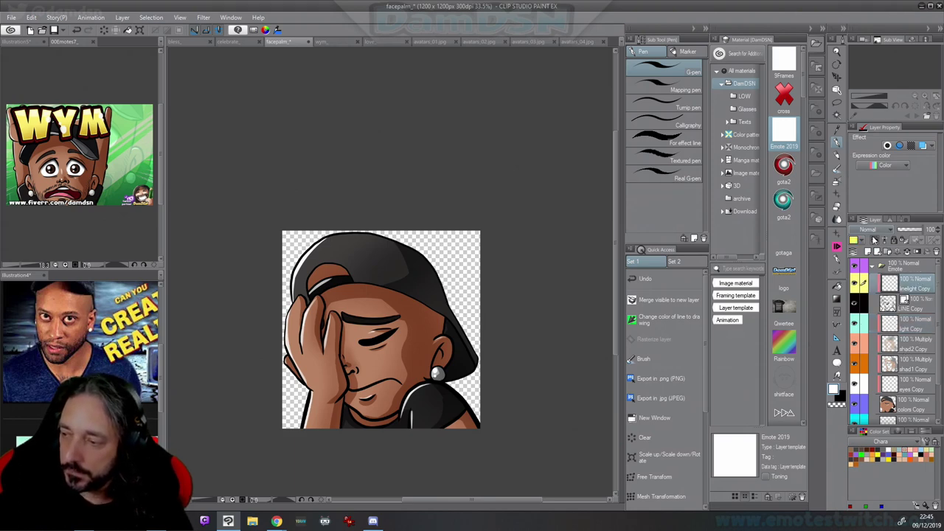
pyautogui.click(836, 155)
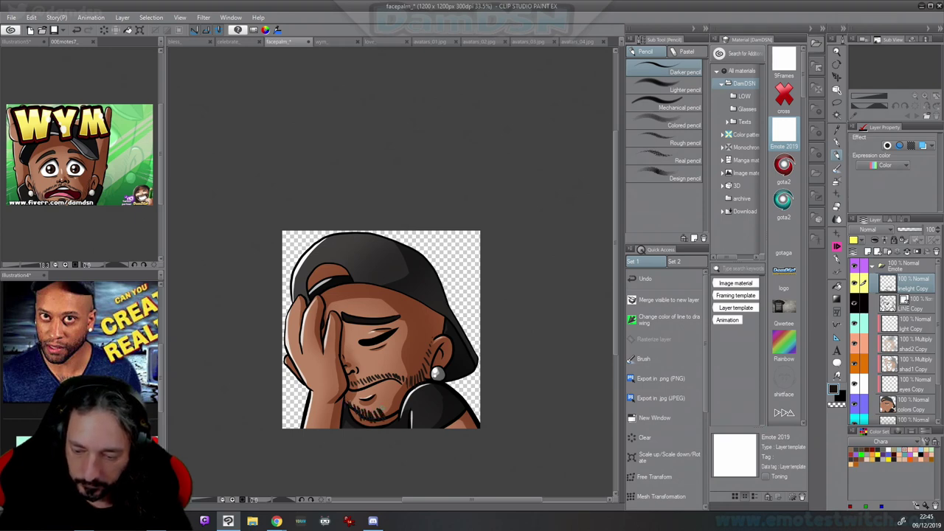
pyautogui.moveTo(389, 415); pyautogui.dragTo(392, 406)
pyautogui.moveTo(393, 415); pyautogui.dragTo(396, 409)
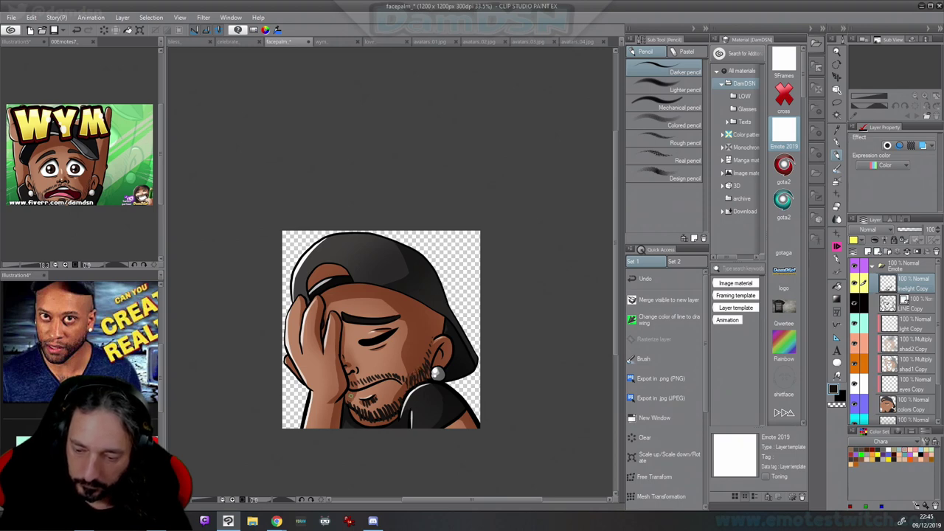
pyautogui.press('c')
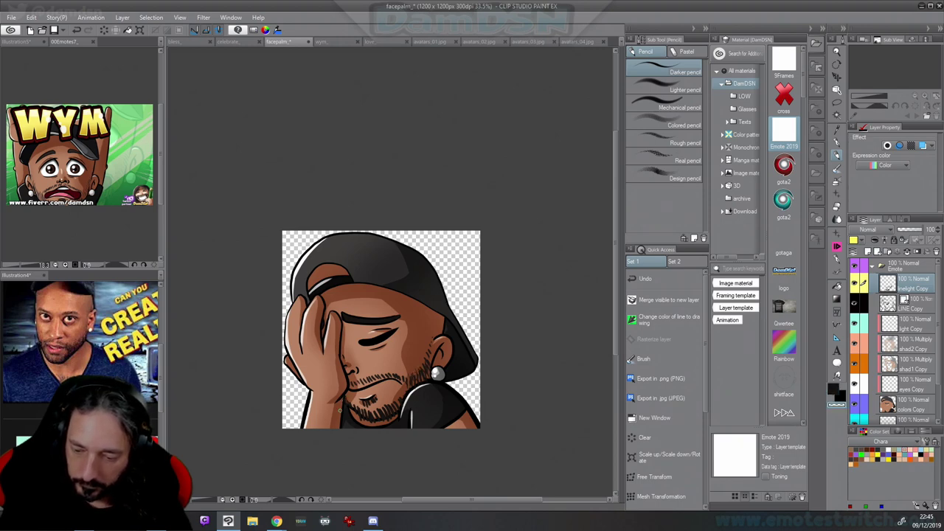
pyautogui.press('c')
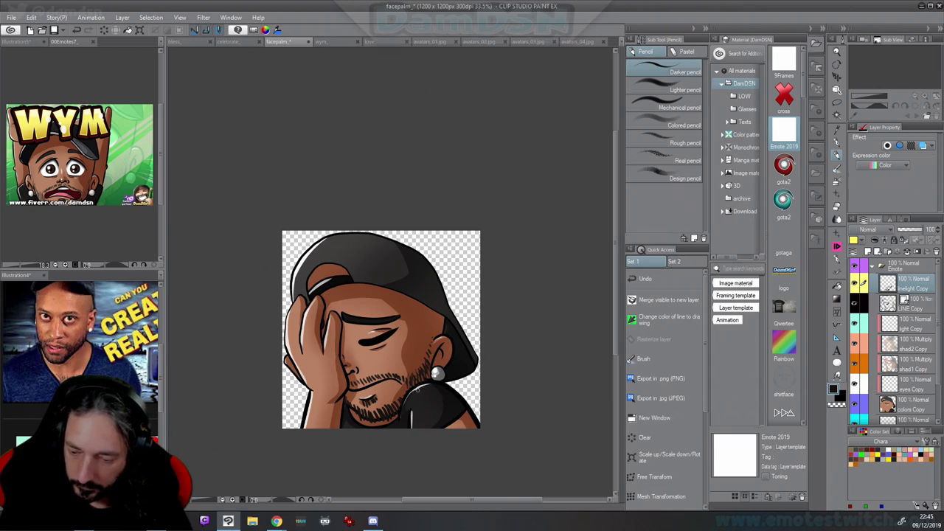
# Touch up the edge between the beard and the T-shirt sleeve with dark pencil strokes on the linelight Copy layer
pyautogui.moveTo(416, 390); pyautogui.dragTo(403, 414)
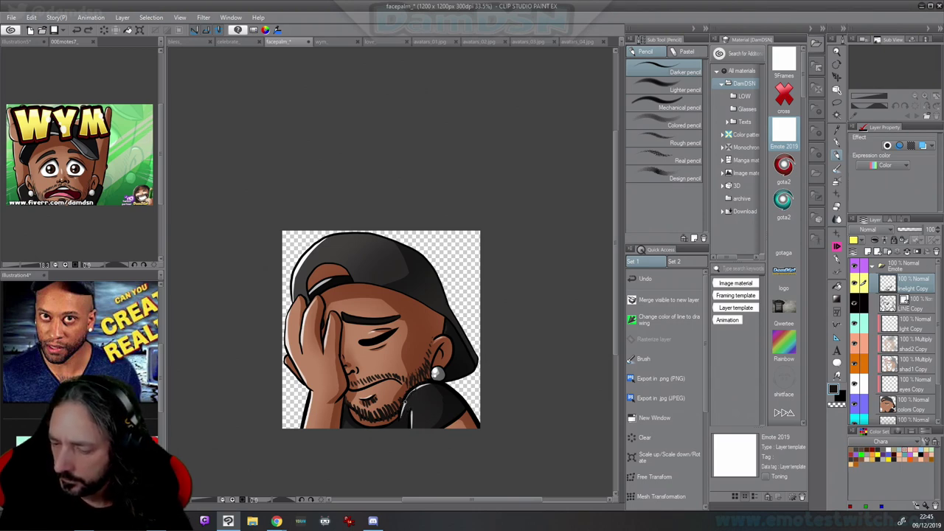
pyautogui.moveTo(419, 387); pyautogui.dragTo(404, 407)
pyautogui.press('c')
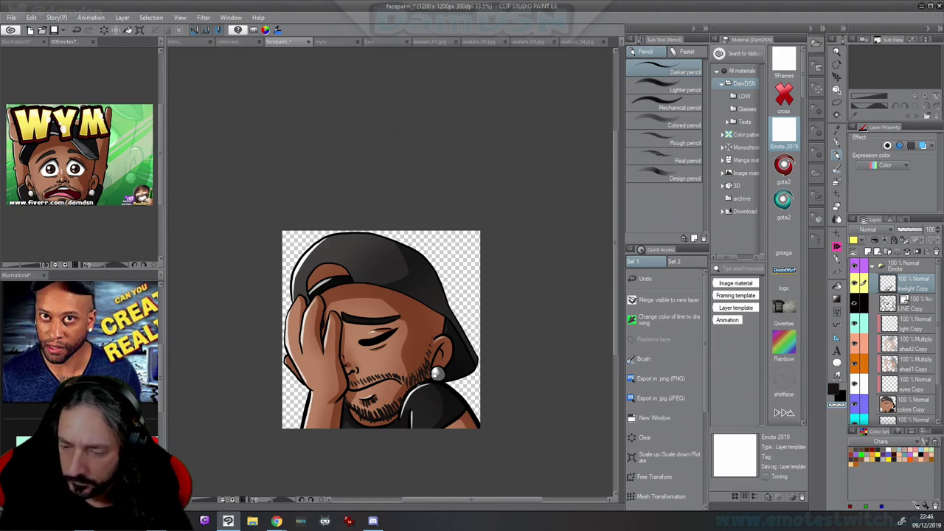
pyautogui.moveTo(473, 374); pyautogui.dragTo(448, 362)
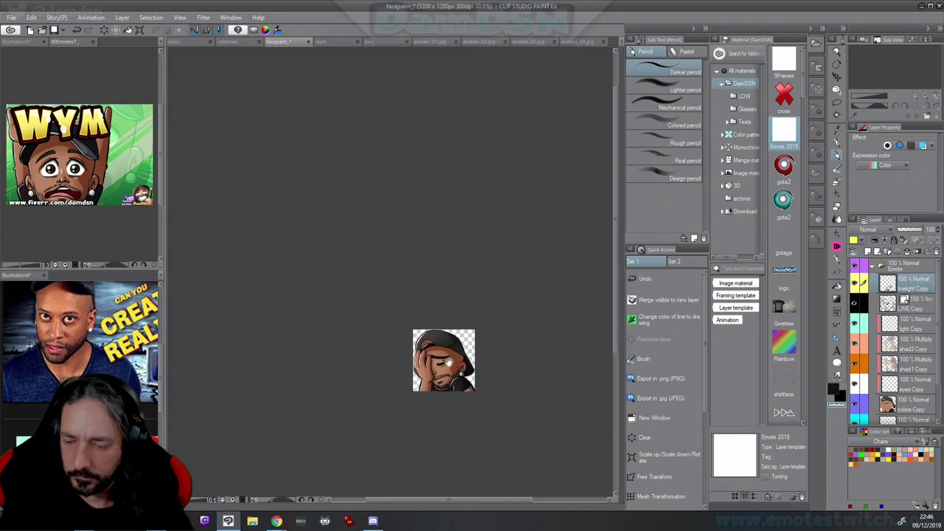
pyautogui.scroll(3, 498, 335)
pyautogui.scroll(-1, 503, 324)
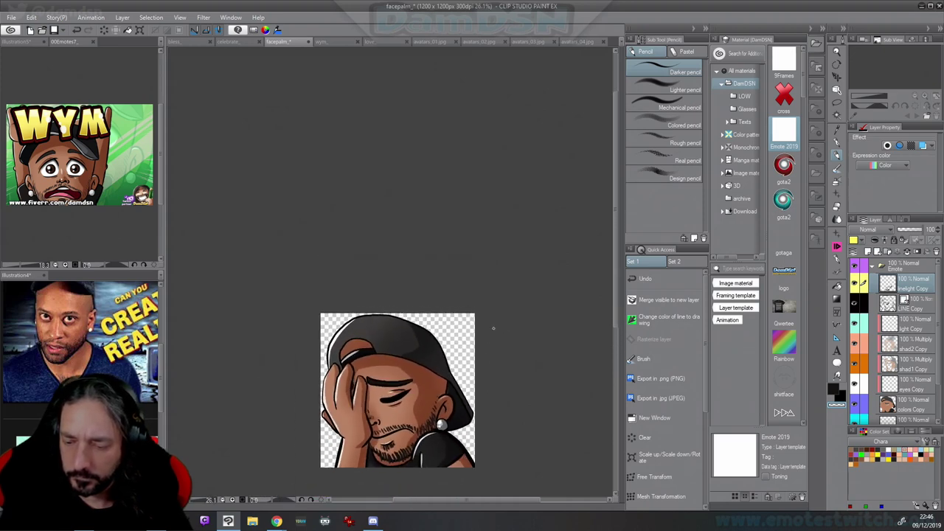
pyautogui.moveTo(439, 361); pyautogui.dragTo(431, 339)
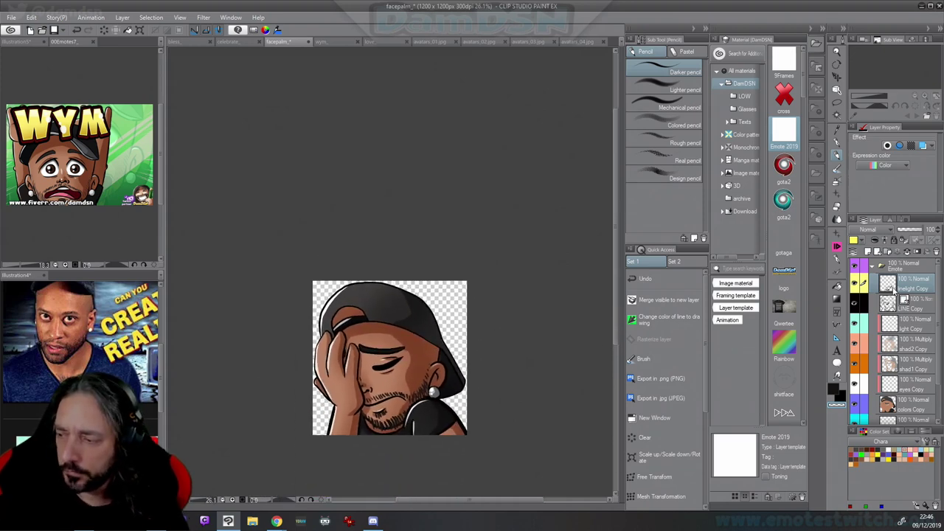
# Merge the visible Emote artwork into a new layer and add a new folder containing an empty vector layer above it
pyautogui.click(873, 267)
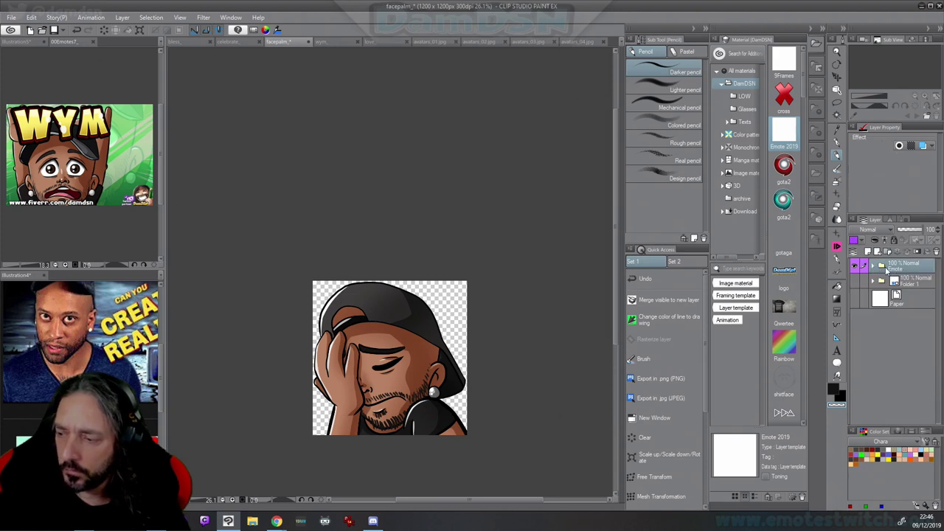
pyautogui.click(663, 300)
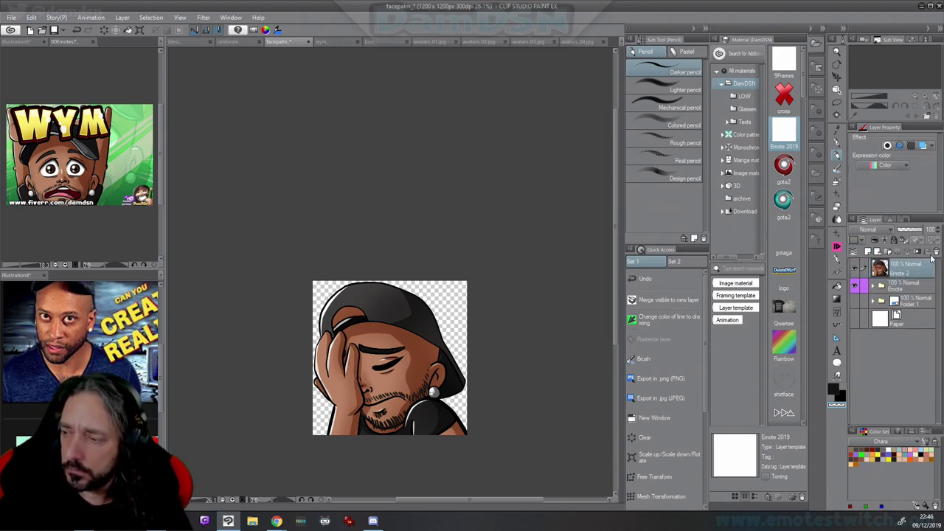
pyautogui.click(891, 252)
pyautogui.click(878, 253)
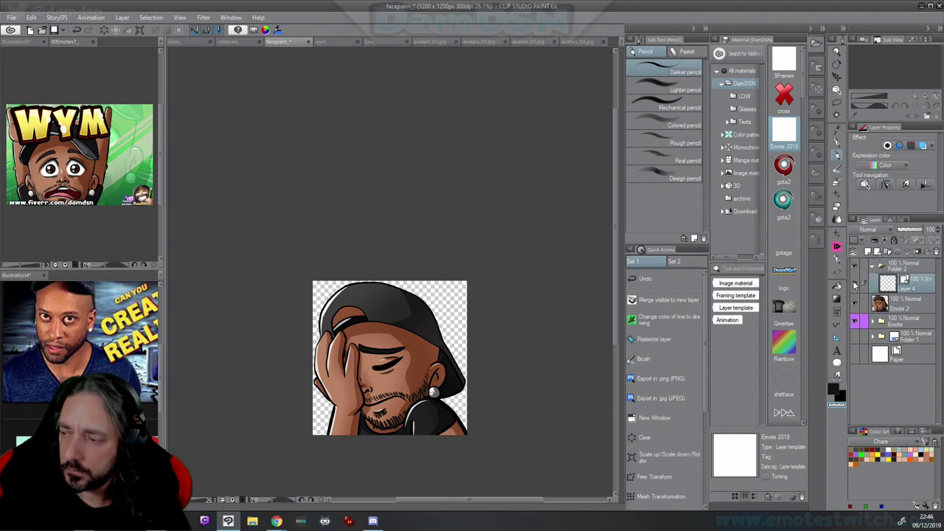
# Set the G-pen to black for the new vector layer and hide the Emote 2 layer and the Emote folder
pyautogui.click(836, 142)
pyautogui.press('c')
pyautogui.click(421, 374)
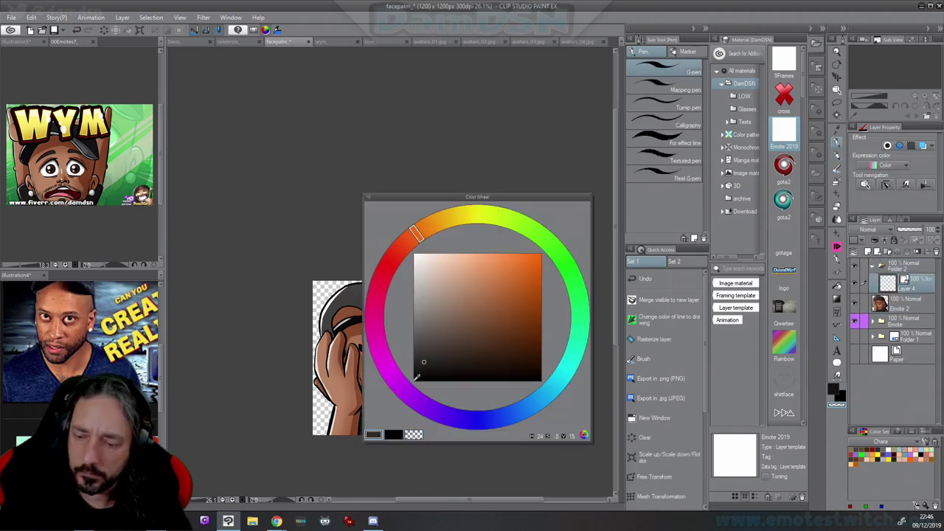
pyautogui.press('c')
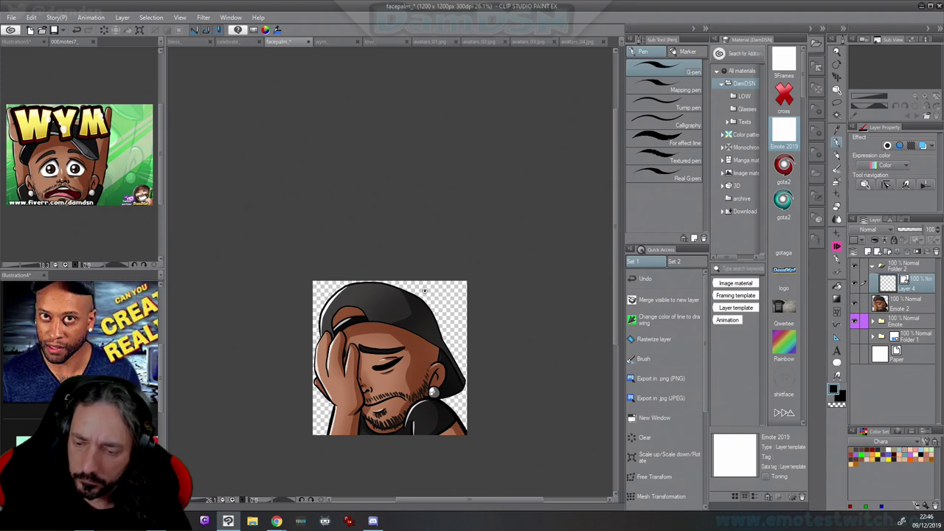
pyautogui.moveTo(425, 291)
pyautogui.mouseDown()
pyautogui.moveTo(417, 325)
pyautogui.moveTo(444, 338)
pyautogui.moveTo(430, 289)
pyautogui.mouseUp()
pyautogui.hotkey('ctrl', 'z')
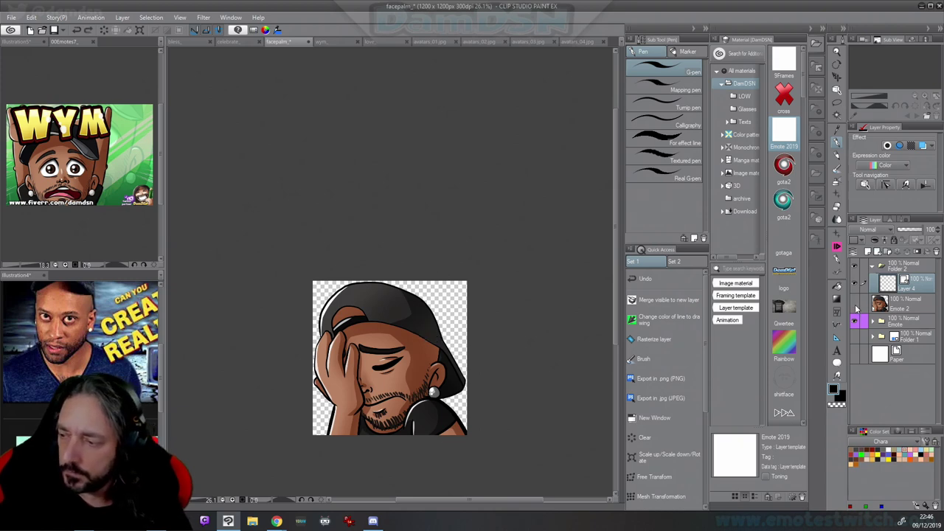
pyautogui.click(855, 321)
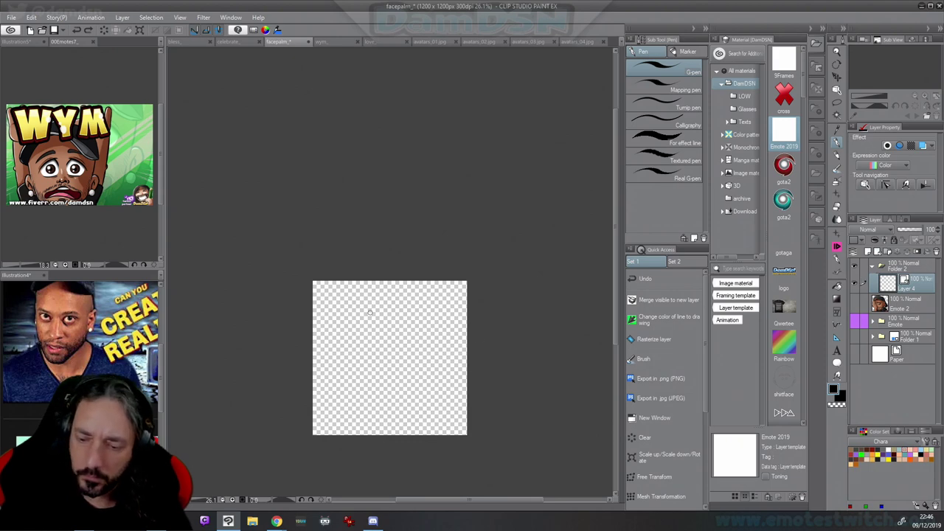
pyautogui.moveTo(376, 300)
pyautogui.mouseDown()
pyautogui.moveTo(353, 355)
pyautogui.moveTo(360, 387)
pyautogui.moveTo(409, 377)
pyautogui.moveTo(379, 304)
pyautogui.moveTo(359, 341)
pyautogui.moveTo(367, 395)
pyautogui.moveTo(421, 378)
pyautogui.moveTo(384, 295)
pyautogui.mouseUp()
pyautogui.hotkey('ctrl', 'z')
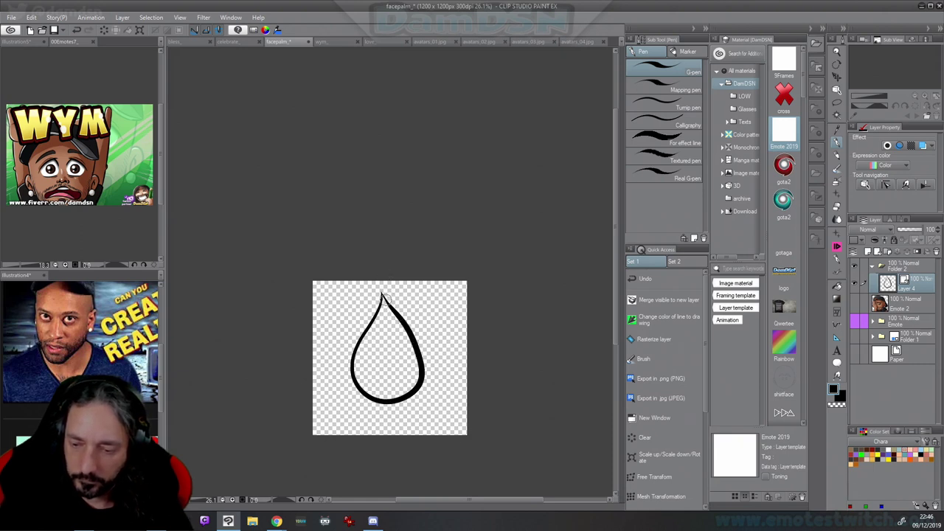
pyautogui.hotkey('ctrl', 'z')
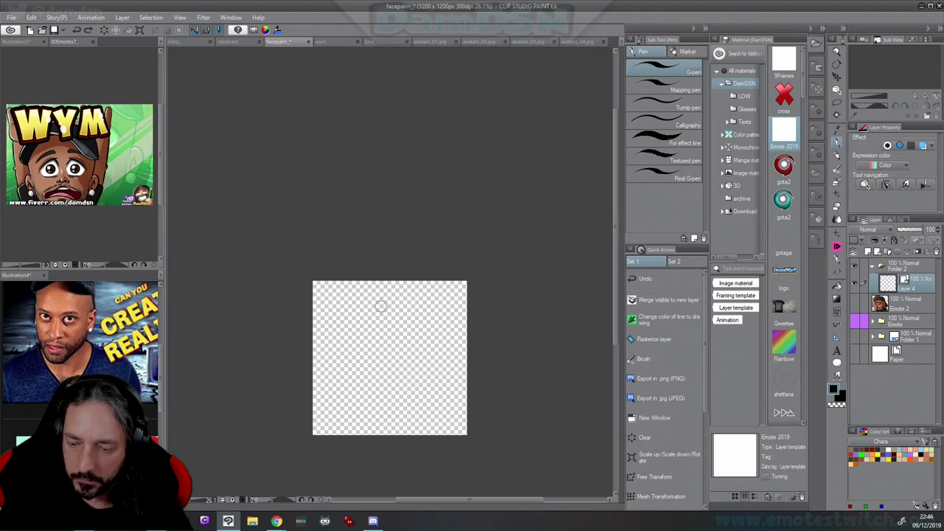
# Draw a large black teardrop outline with the G-pen and fill it light cyan on a new raster layer beneath the outline
pyautogui.moveTo(381, 298)
pyautogui.mouseDown()
pyautogui.moveTo(347, 386)
pyautogui.moveTo(410, 407)
pyautogui.moveTo(382, 303)
pyautogui.mouseUp()
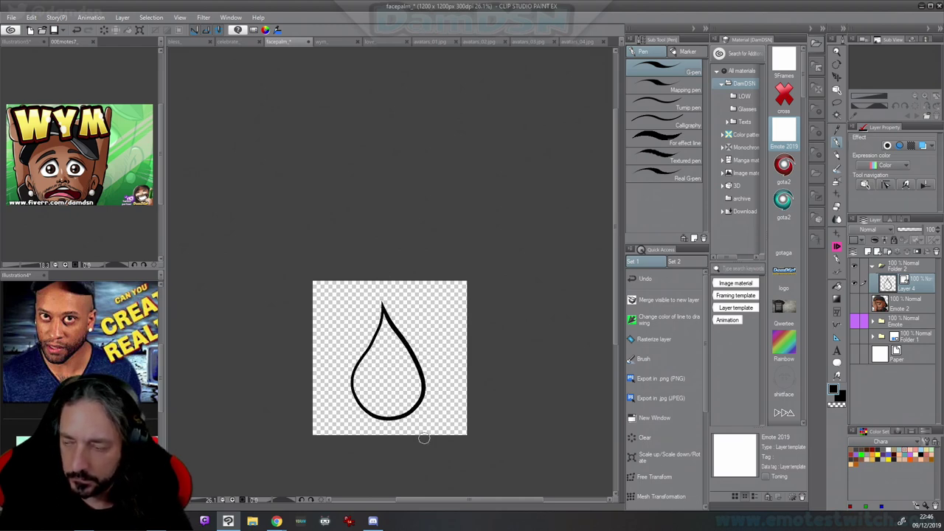
pyautogui.click(877, 256)
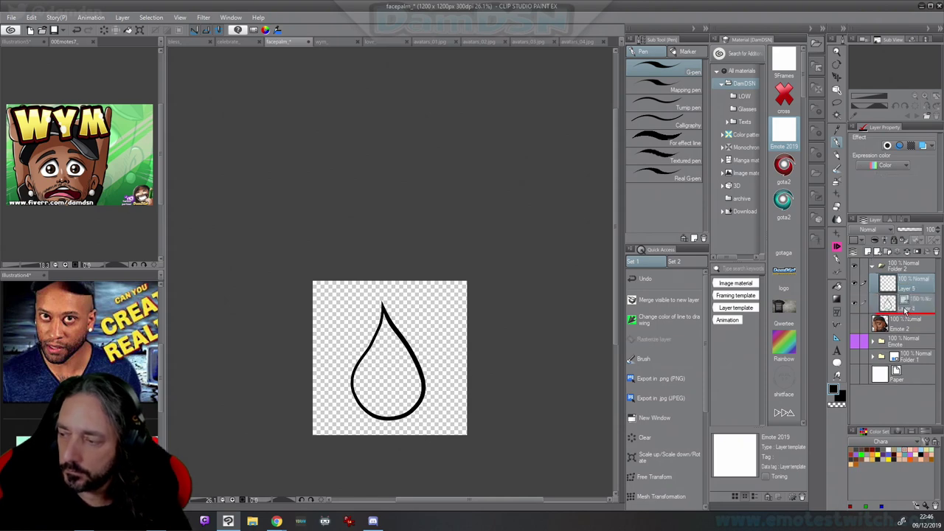
pyautogui.click(837, 286)
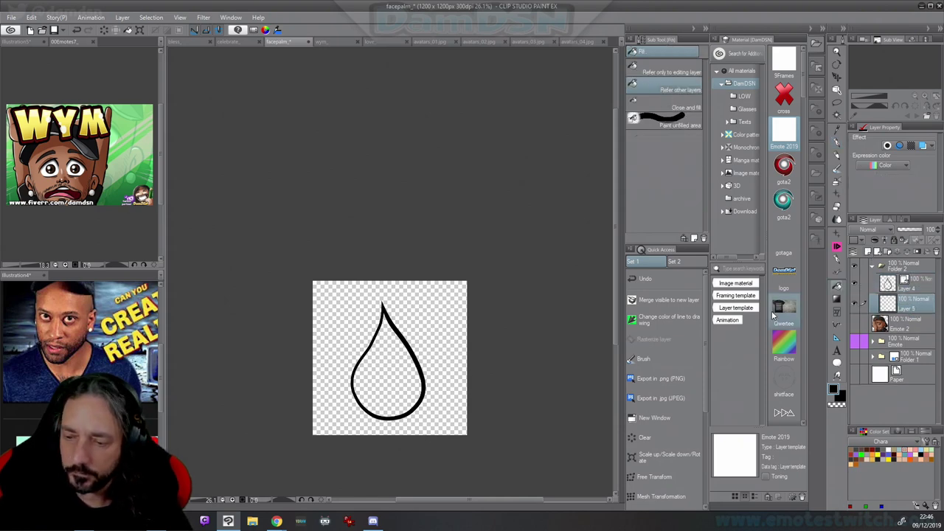
pyautogui.press('F7')
pyautogui.click(767, 399)
pyautogui.click(719, 275)
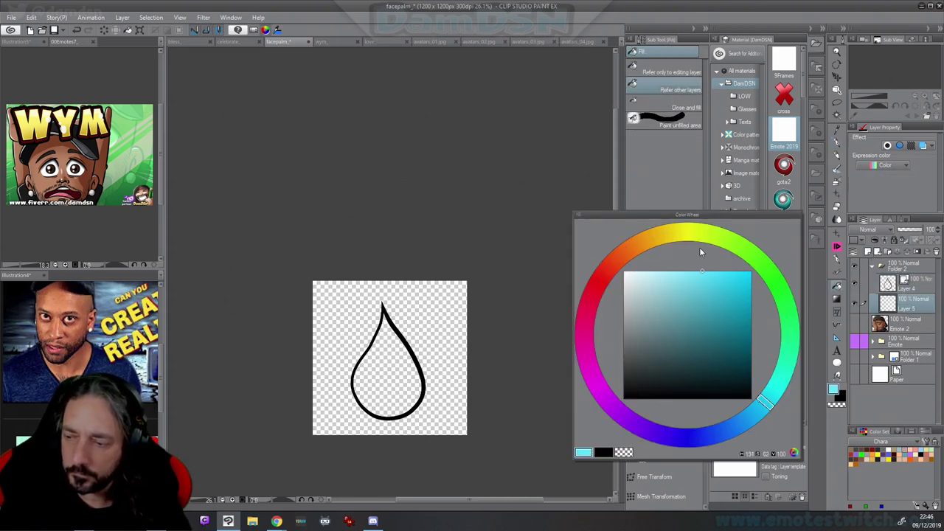
pyautogui.click(388, 370)
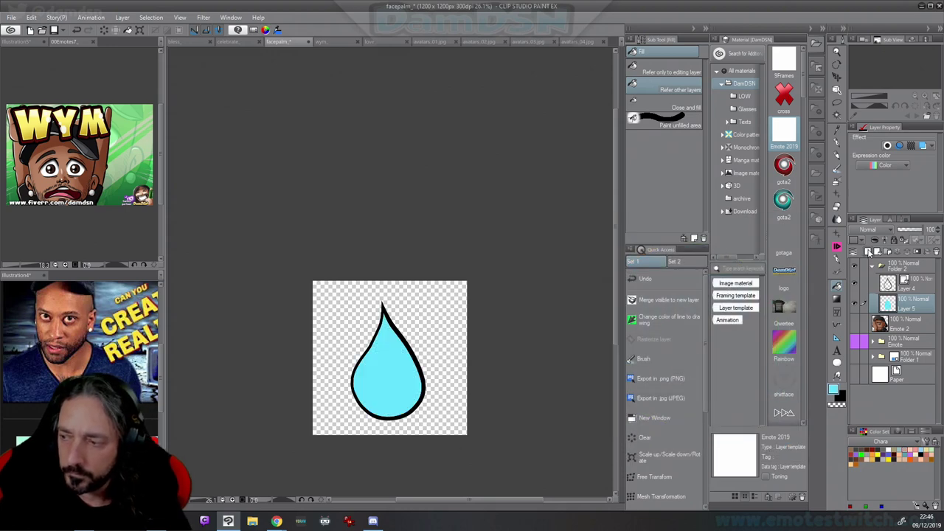
# Add two Multiply layers and one Normal layer above the teardrop fill, all clipped to it
pyautogui.click(868, 230)
pyautogui.click(866, 258)
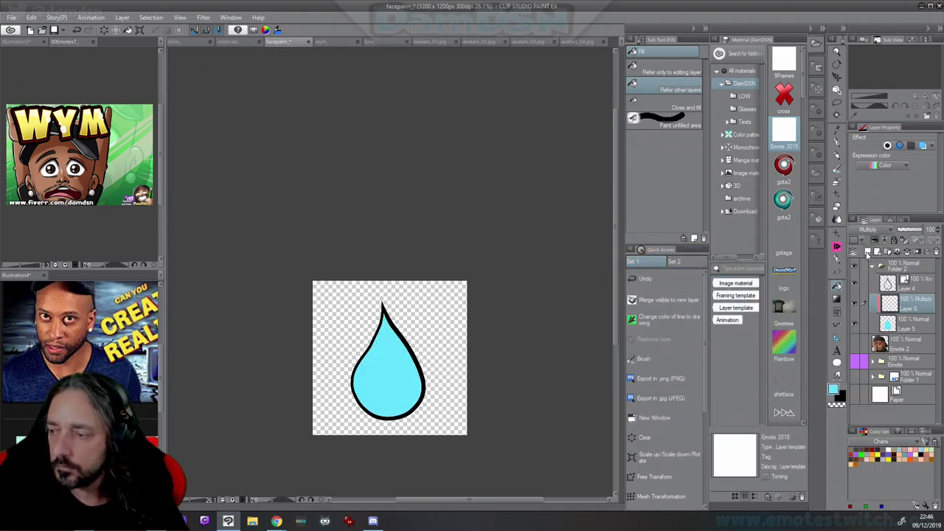
pyautogui.click(867, 251)
pyautogui.click(875, 239)
pyautogui.click(874, 231)
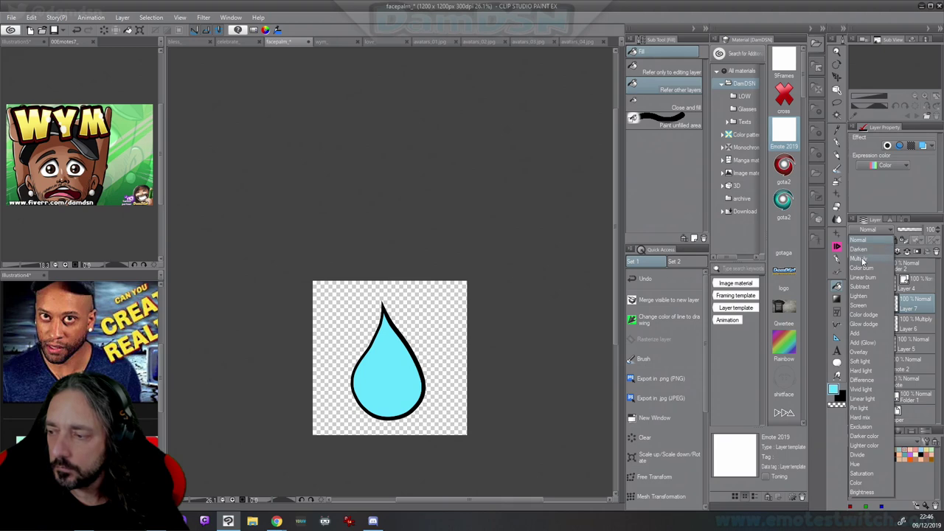
pyautogui.click(863, 260)
pyautogui.click(867, 251)
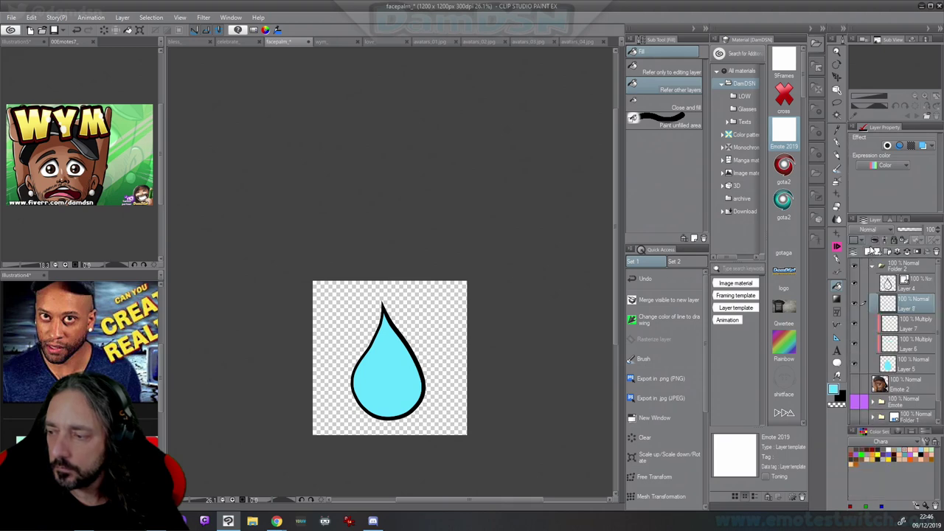
# Paint a hard-edged grey-blue shadow along the right side and base of the teardrop with the G-pen on Layer 6
pyautogui.click(905, 345)
pyautogui.click(837, 143)
pyautogui.press('F5')
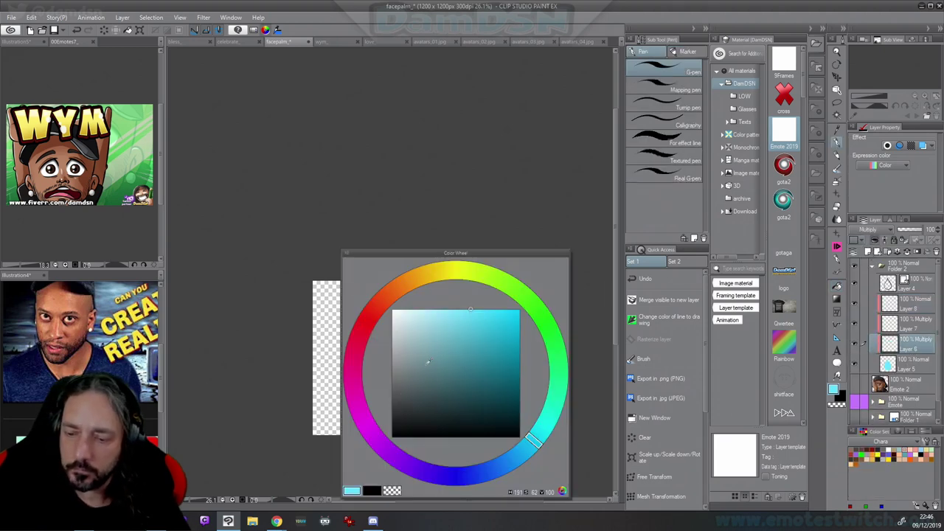
pyautogui.moveTo(445, 328); pyautogui.dragTo(438, 340)
pyautogui.press('F5')
pyautogui.moveTo(388, 317)
pyautogui.mouseDown()
pyautogui.moveTo(345, 414)
pyautogui.moveTo(382, 416)
pyautogui.moveTo(410, 396)
pyautogui.mouseUp()
pyautogui.press(']')
pyautogui.press(']')
pyautogui.press(']')
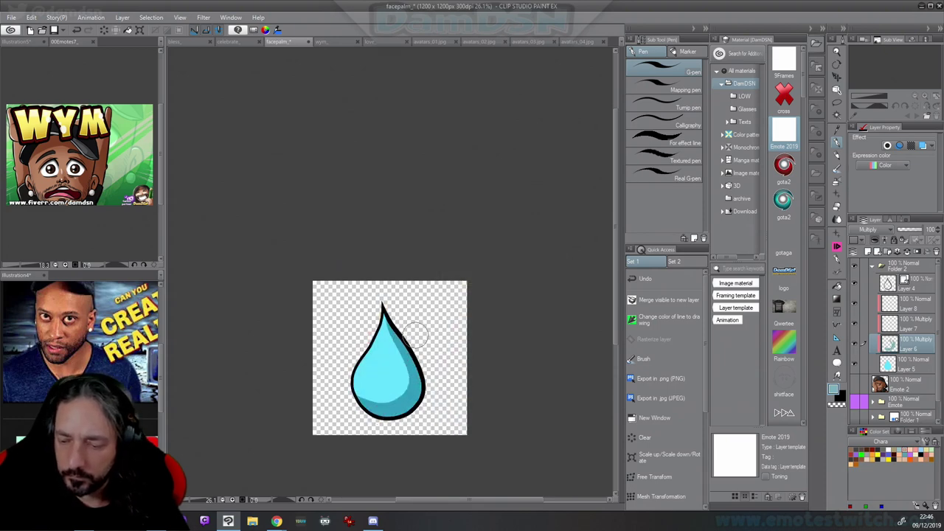
pyautogui.press('c')
pyautogui.click(443, 344)
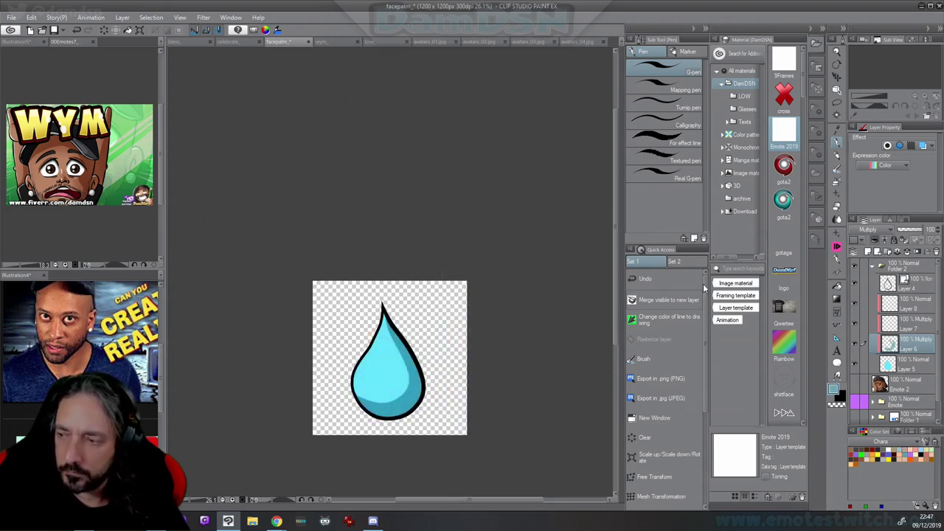
# Shade the teardrop's edges with the Soft airbrush in grey-blue on Layer 7
pyautogui.click(837, 183)
pyautogui.click(914, 328)
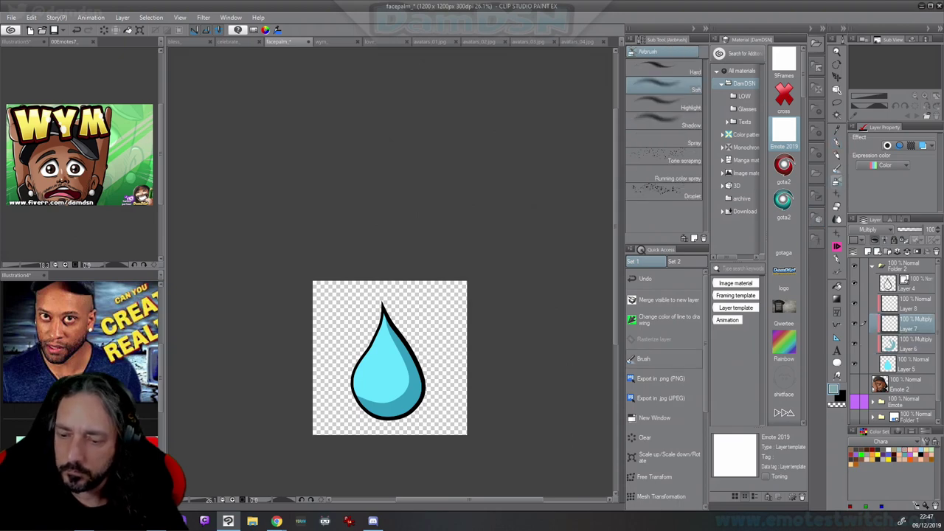
pyautogui.moveTo(386, 270); pyautogui.dragTo(341, 423)
pyautogui.moveTo(422, 350)
pyautogui.mouseDown()
pyautogui.moveTo(370, 429)
pyautogui.moveTo(432, 369)
pyautogui.moveTo(418, 317)
pyautogui.mouseUp()
# Add three round white highlights of different sizes to the teardrop's left side and base with the Darker pencil on Layer 8
pyautogui.click(915, 304)
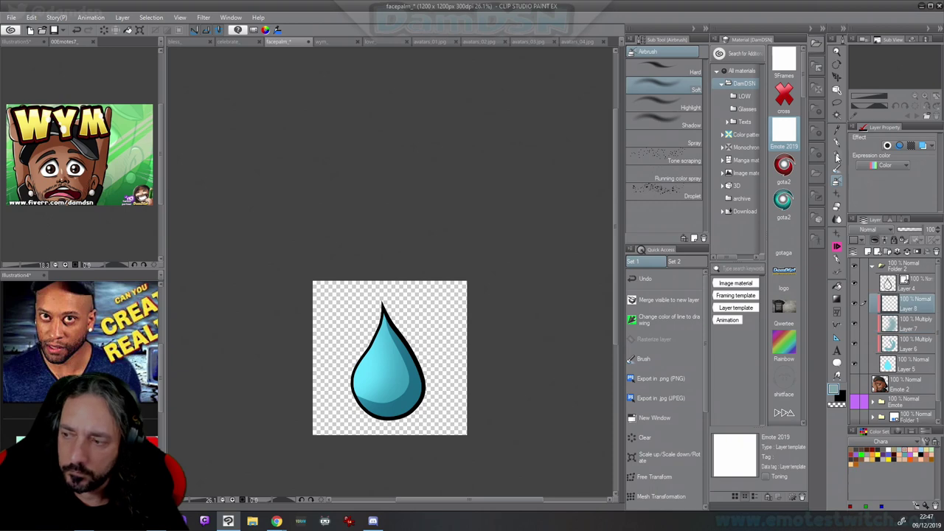
pyautogui.click(836, 155)
pyautogui.press('F5')
pyautogui.click(448, 269)
pyautogui.press('F2')
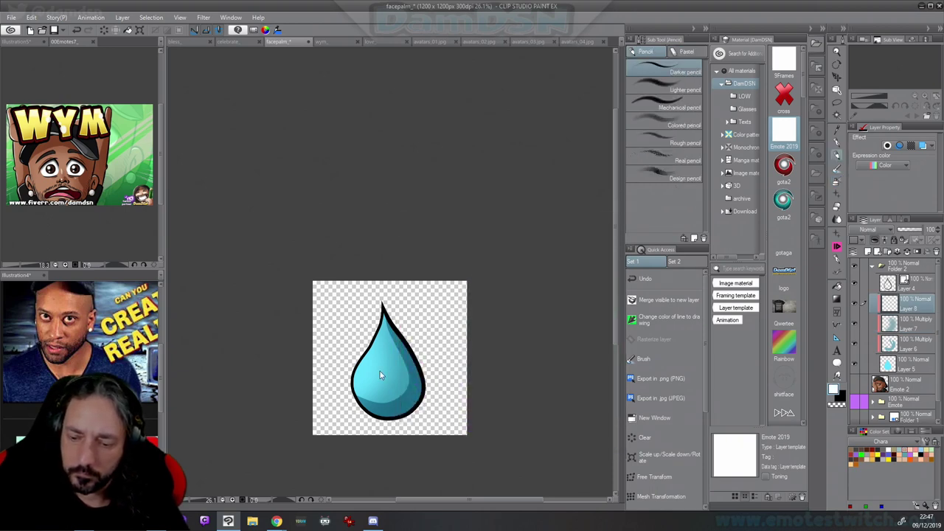
pyautogui.moveTo(382, 360); pyautogui.dragTo(374, 385)
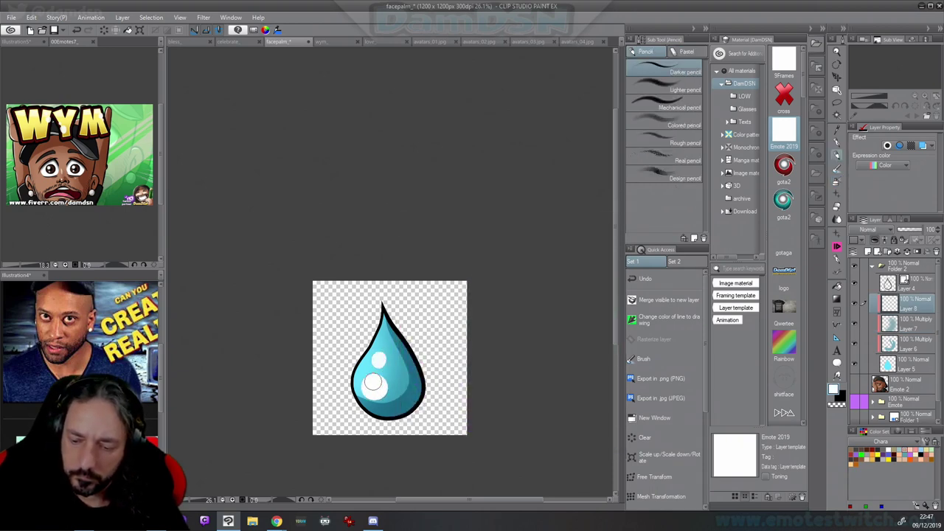
pyautogui.click(379, 409)
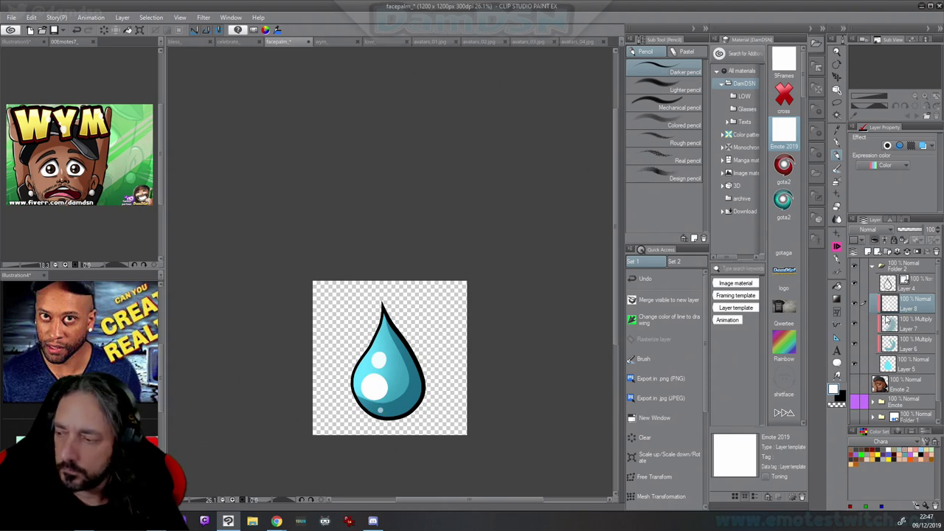
# Add a layer clipped to the teardrop's outline and recolour the outline's left side and base medium teal with the Paint and apply brush
pyautogui.click(875, 240)
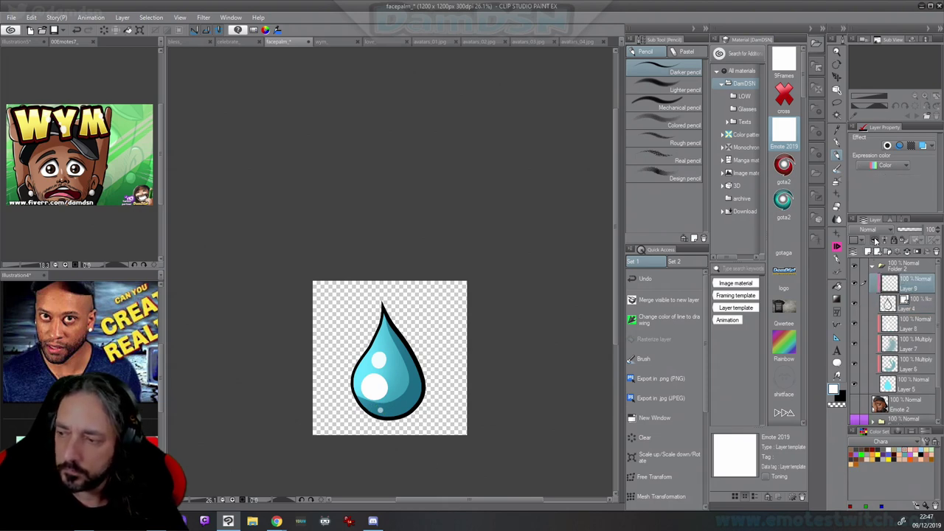
pyautogui.click(837, 170)
pyautogui.click(708, 221)
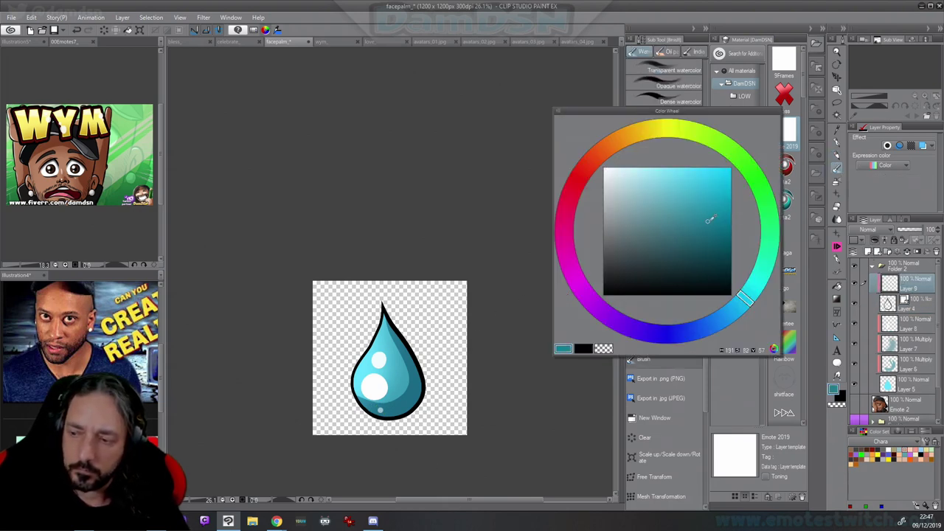
pyautogui.press('Escape')
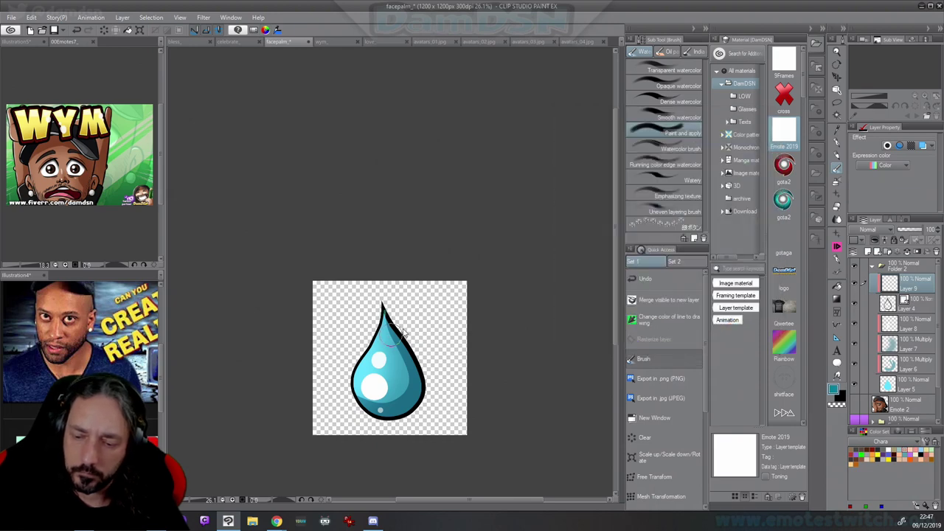
pyautogui.moveTo(389, 305); pyautogui.dragTo(335, 428)
pyautogui.moveTo(371, 325); pyautogui.dragTo(359, 414)
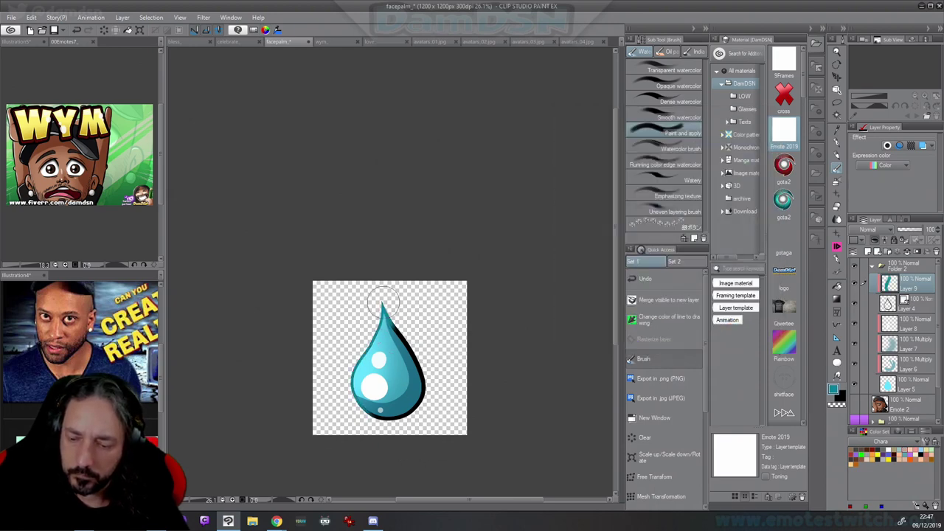
pyautogui.moveTo(384, 302)
pyautogui.mouseDown()
pyautogui.moveTo(420, 405)
pyautogui.moveTo(369, 407)
pyautogui.moveTo(415, 387)
pyautogui.moveTo(378, 424)
pyautogui.mouseUp()
# Recolour the right side of the teardrop's outline in a darker teal on Layer 9
pyautogui.press('c')
pyautogui.click(485, 347)
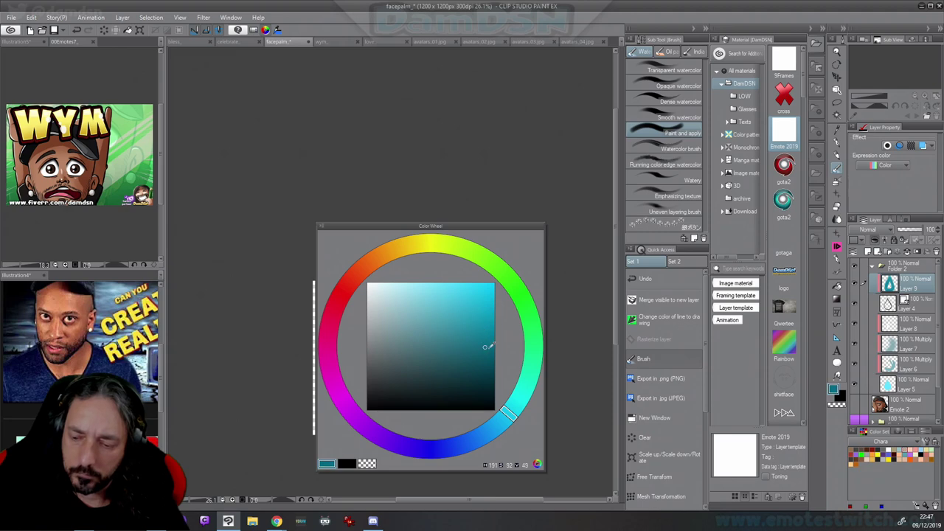
pyautogui.press('Escape')
pyautogui.moveTo(400, 322); pyautogui.dragTo(404, 426)
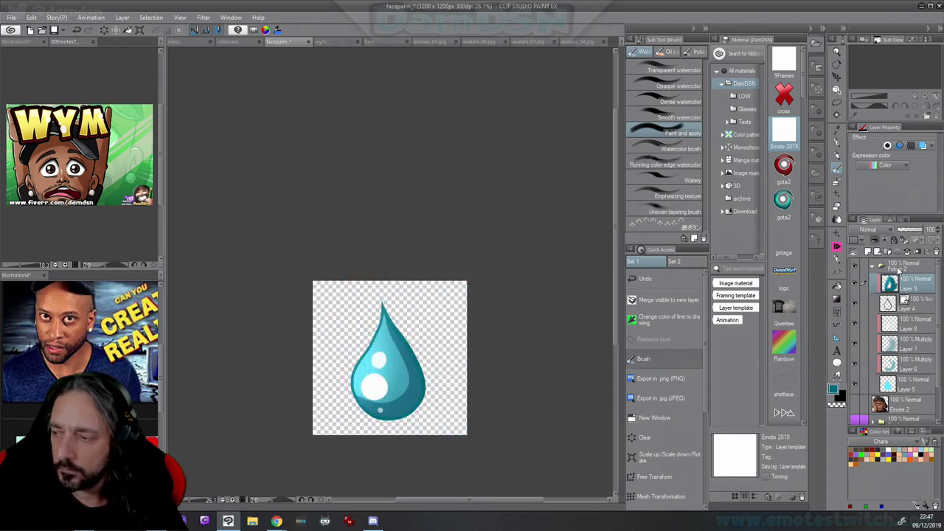
# Merge the visible teardrop layers into a new layer, hide Folder 2 and show the Emote 2 layer
pyautogui.click(873, 266)
pyautogui.click(667, 300)
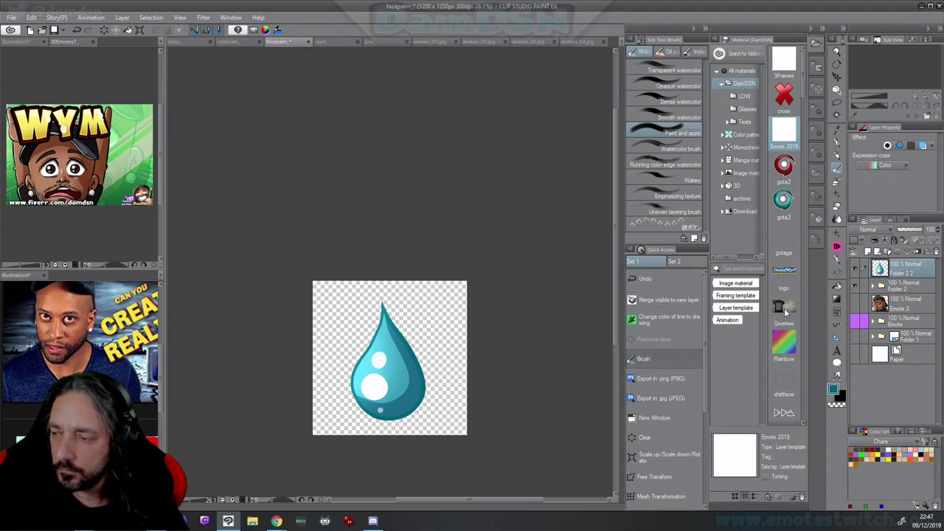
pyautogui.click(856, 304)
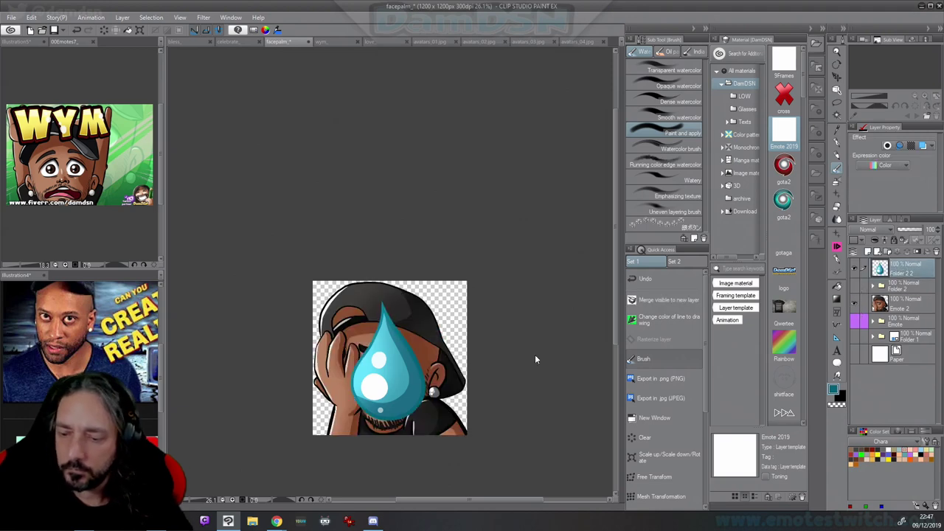
# Scale the merged teardrop down and place it over the right side of the man's cap
pyautogui.hotkey('ctrl', 't')
pyautogui.moveTo(389, 420); pyautogui.dragTo(389, 383)
pyautogui.moveTo(407, 348); pyautogui.dragTo(449, 326)
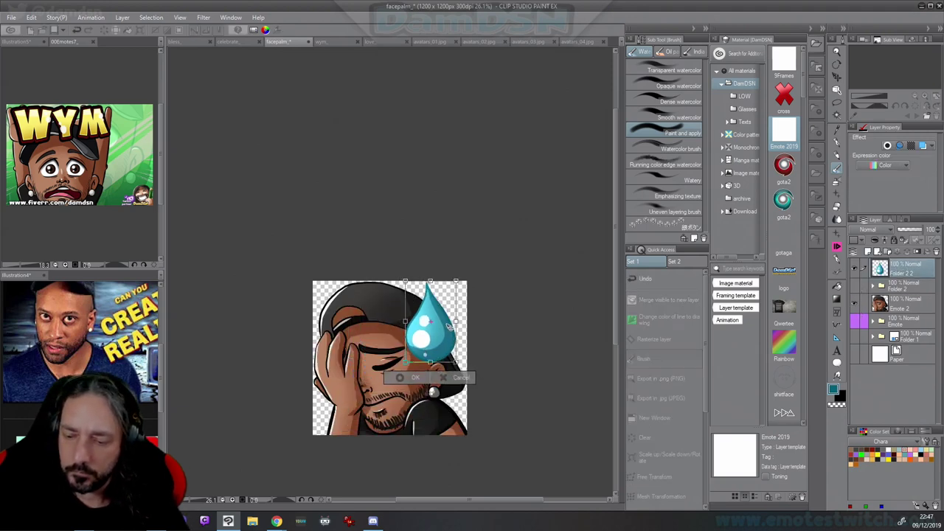
pyautogui.moveTo(431, 362); pyautogui.dragTo(442, 338)
pyautogui.press('Return')
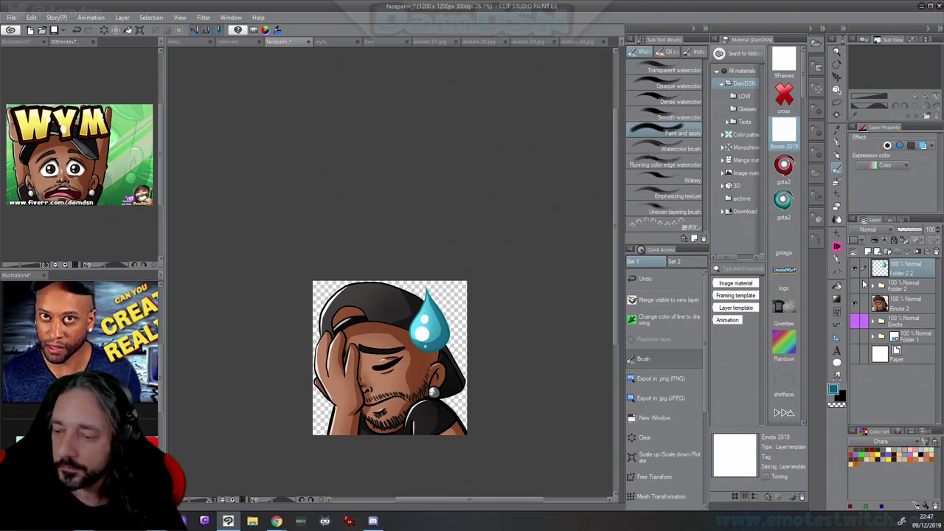
# Merge the visible face and teardrop into a new layer and paste a copy of it into the 00Emotes7 banner document
pyautogui.click(667, 299)
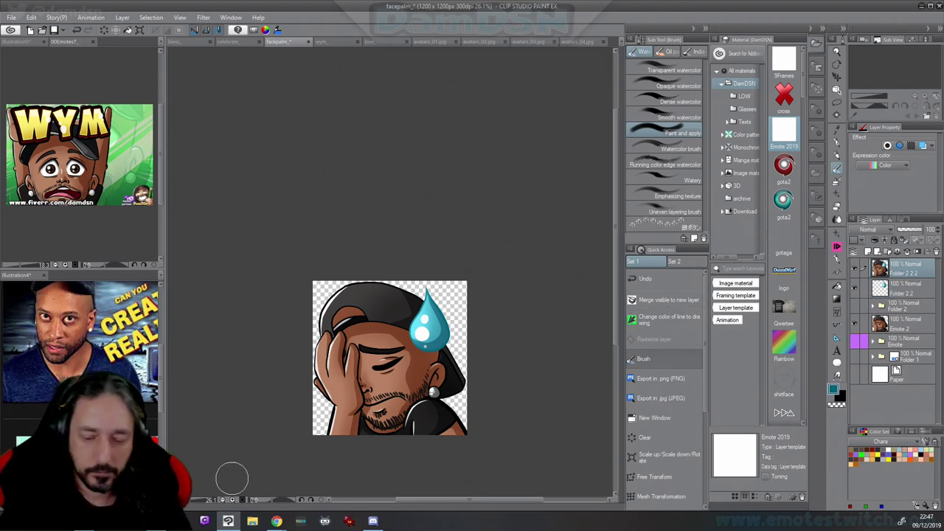
pyautogui.click(107, 232)
pyautogui.hotkey('ctrl', 'v')
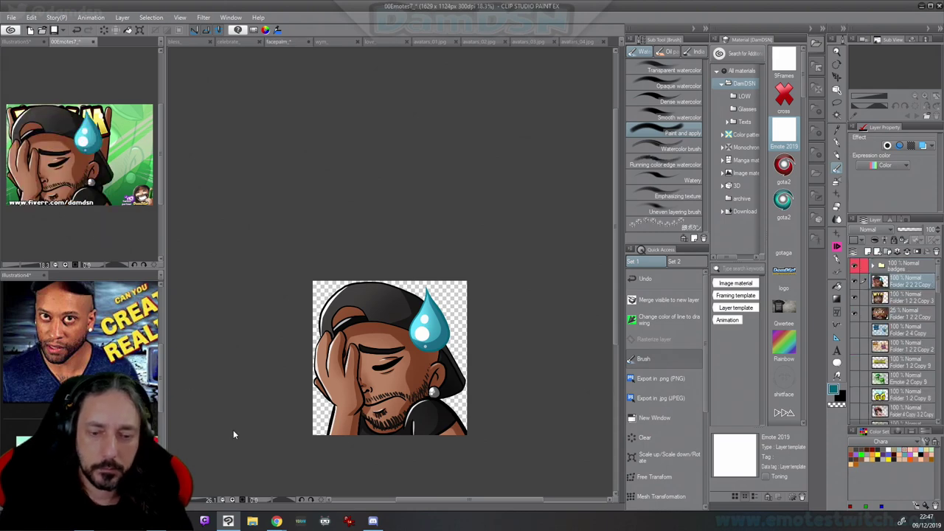
# Export the facepalm emote as facepalm_28.png with an output size of 28 x 28 px
pyautogui.click(649, 378)
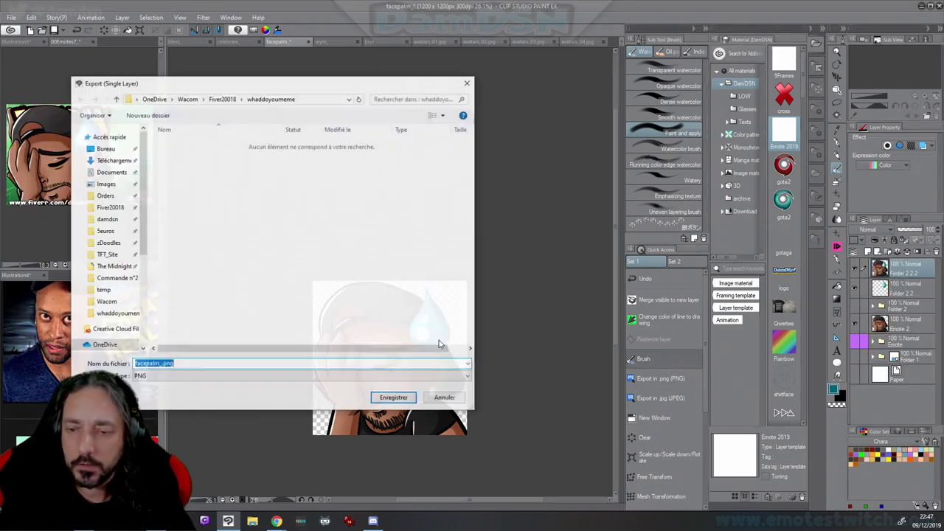
pyautogui.click(161, 363)
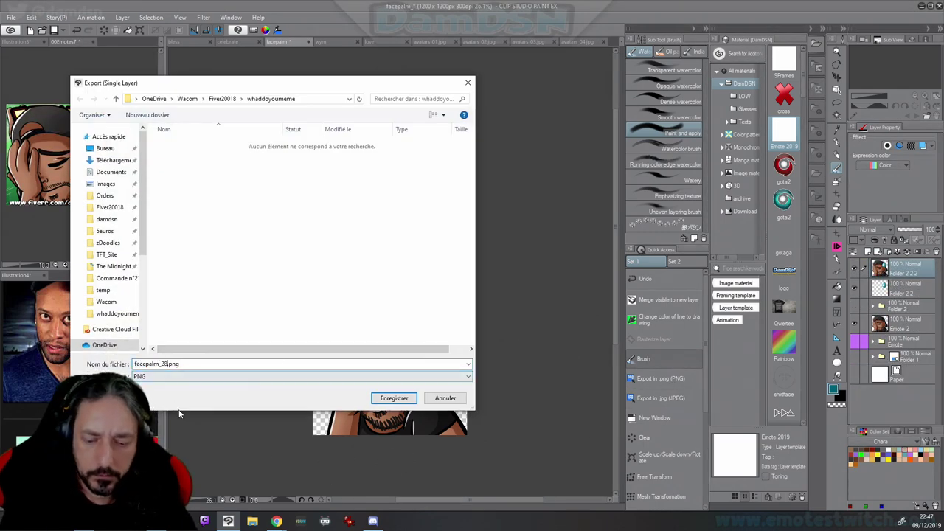
pyautogui.press('Return')
pyautogui.click(382, 314)
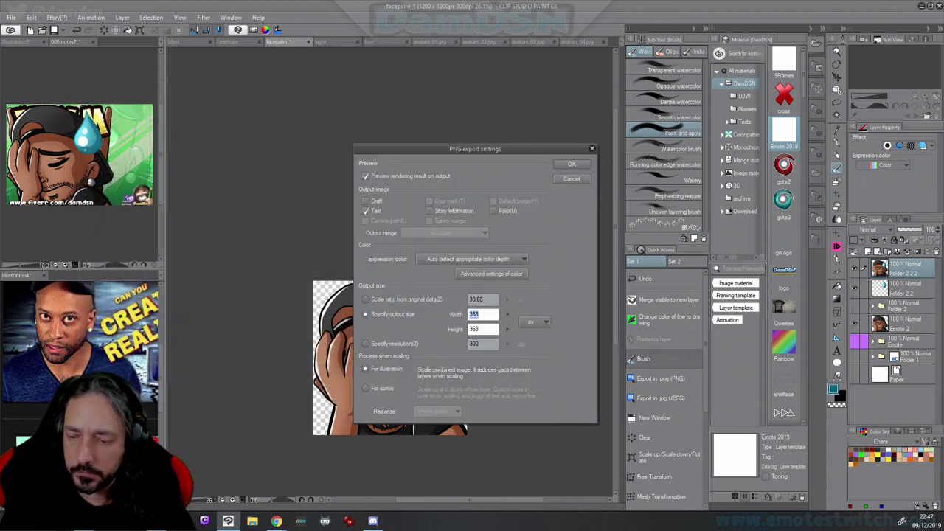
pyautogui.write('28')
pyautogui.press('Return')
# Export the facepalm emote as facepalm_56.png with an output size of 56 x 56 px
pyautogui.click(670, 401)
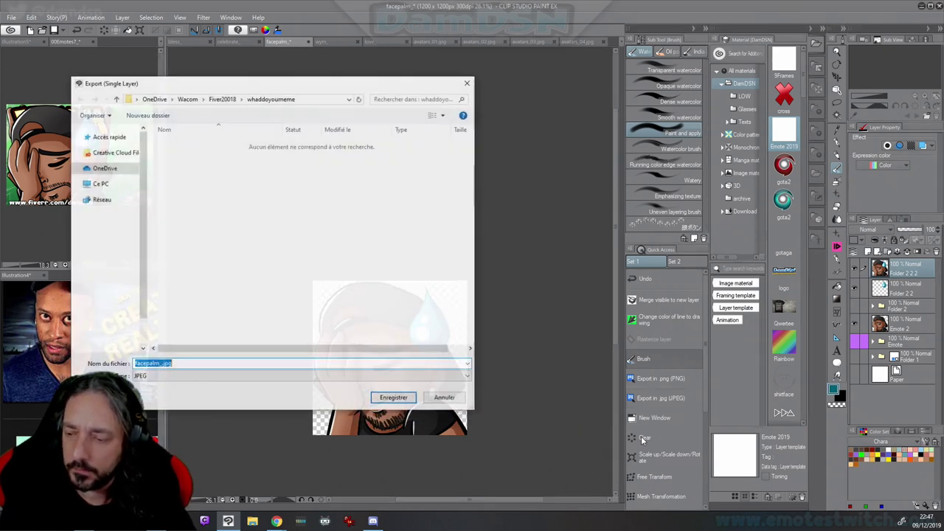
pyautogui.click(447, 398)
pyautogui.click(669, 380)
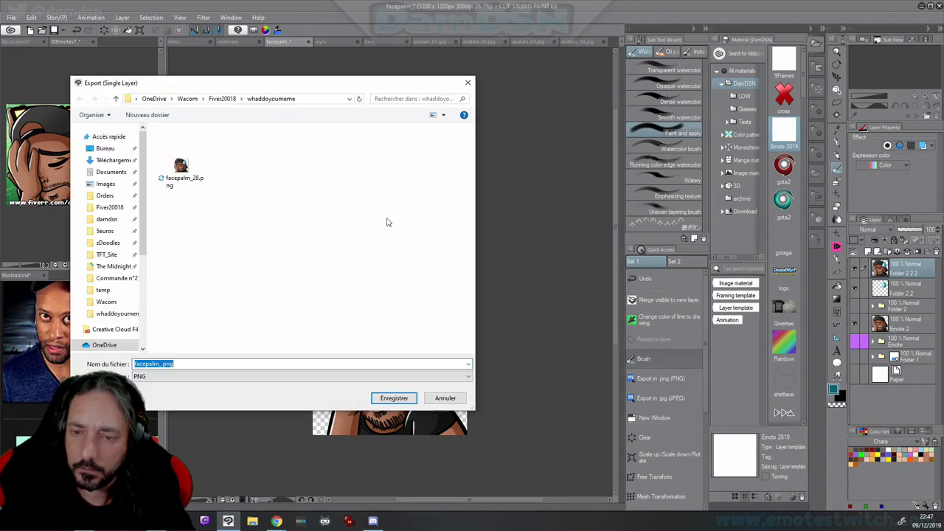
pyautogui.click(288, 449)
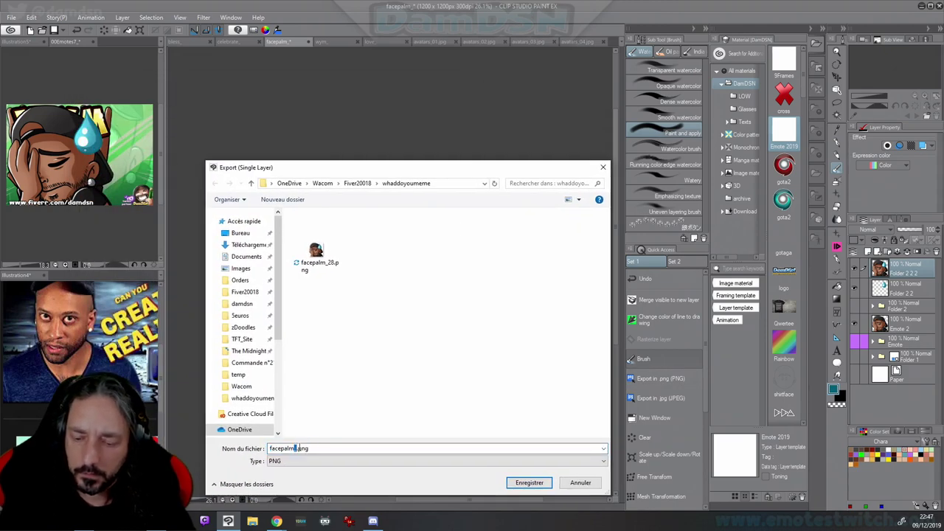
pyautogui.write('28')
pyautogui.press('Return')
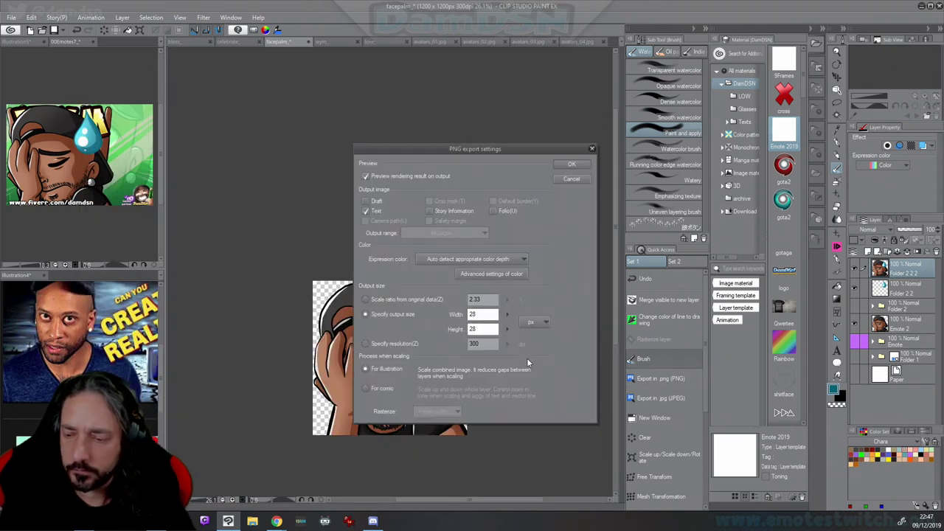
pyautogui.write('56')
pyautogui.press('Return')
# Export the facepalm emote as facepalm_112.png with an output size of 112 x 112 px
pyautogui.click(670, 386)
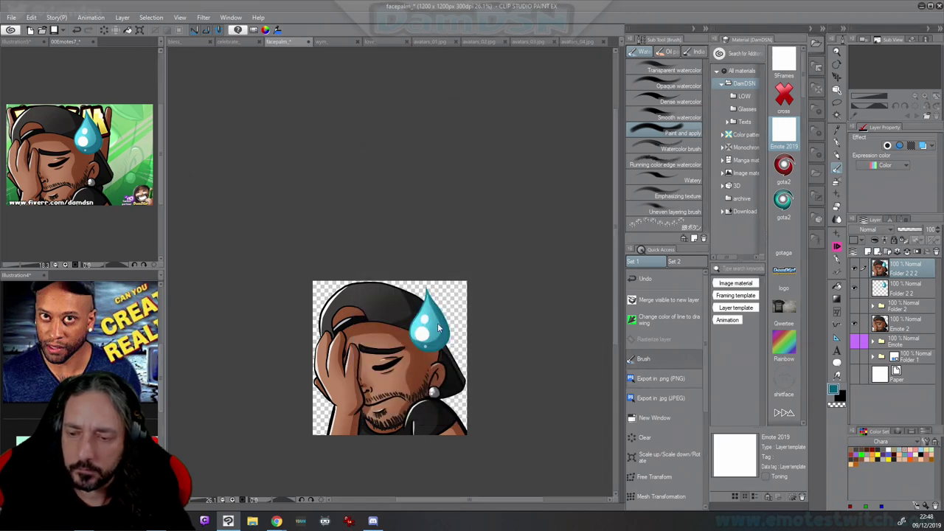
pyautogui.click(304, 448)
pyautogui.write('112')
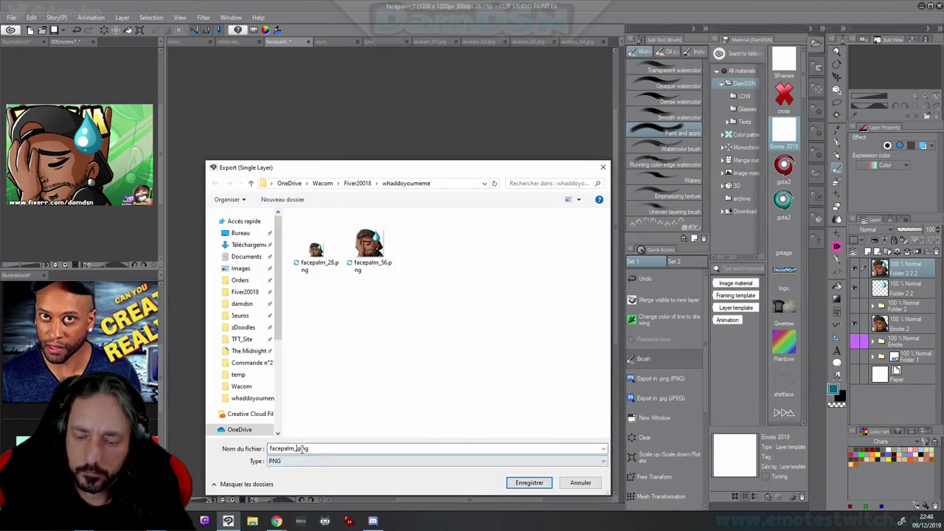
pyautogui.press('Return')
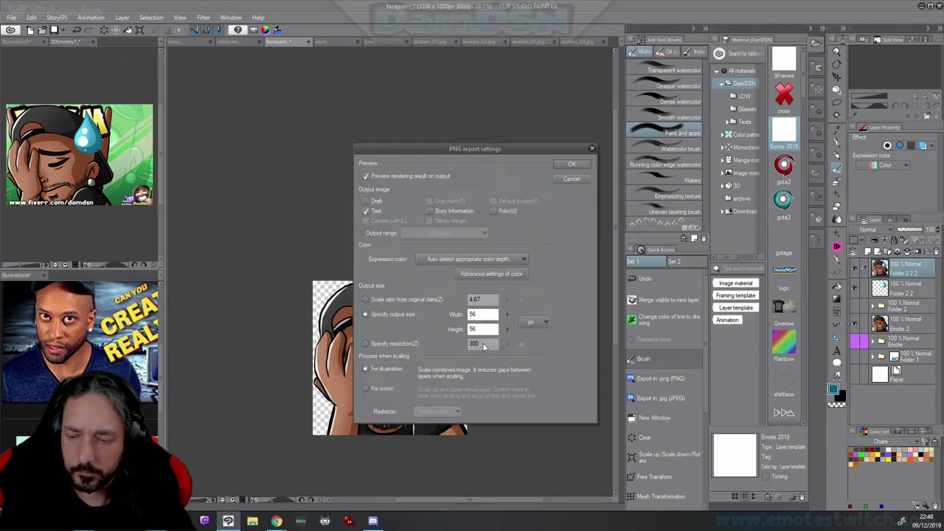
pyautogui.write('112')
pyautogui.press('Return')
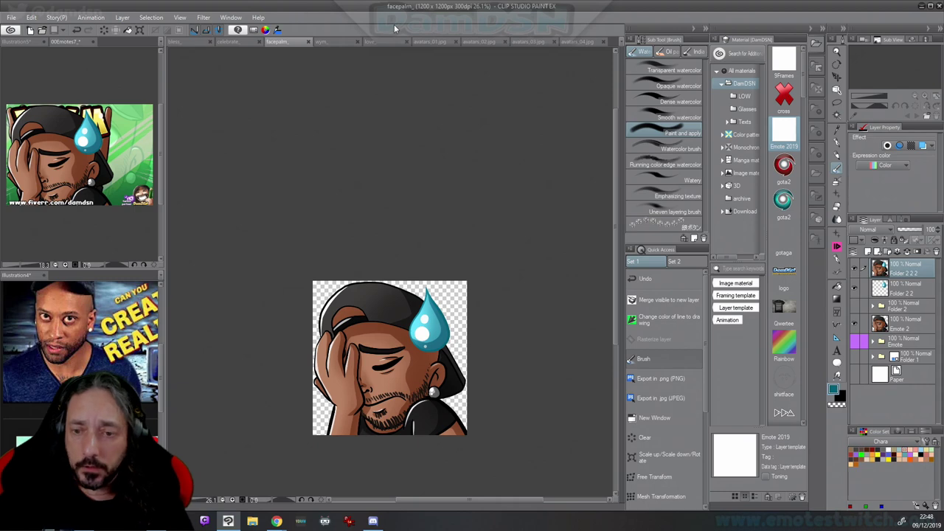
# Switch to the wym_ canvas and export it as wym_28.png in the whaddoyoumeme folder at 28 x 28 px
pyautogui.click(345, 40)
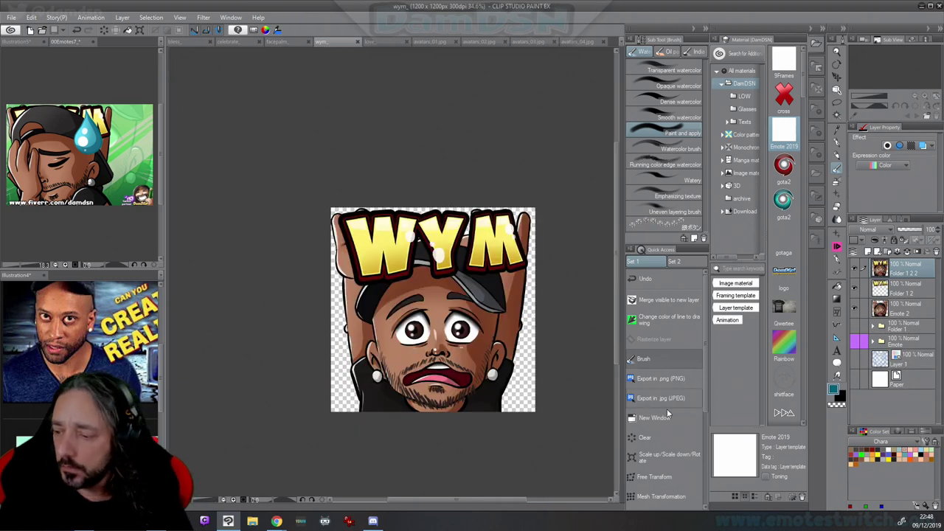
pyautogui.click(671, 381)
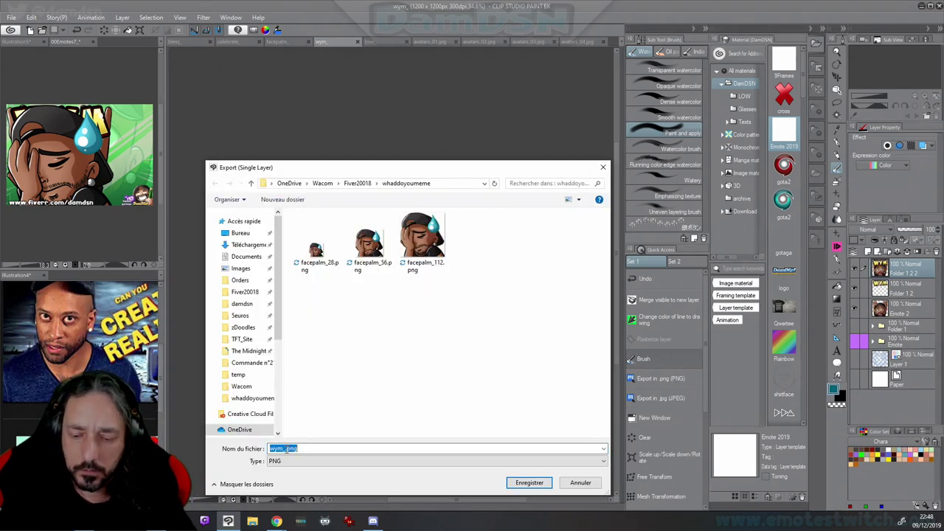
pyautogui.click(286, 449)
pyautogui.write('112')
pyautogui.press('Return')
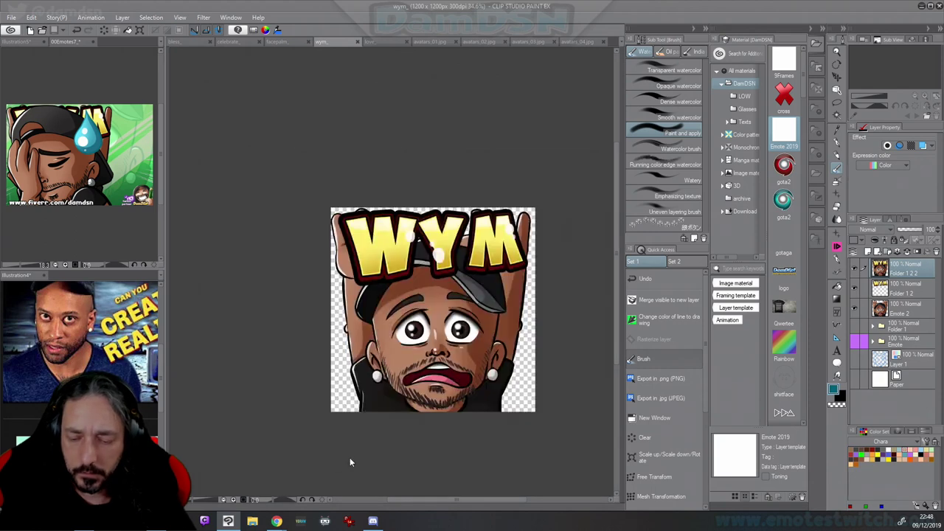
pyautogui.moveTo(483, 315); pyautogui.dragTo(419, 354)
pyautogui.write('112')
pyautogui.press('Return')
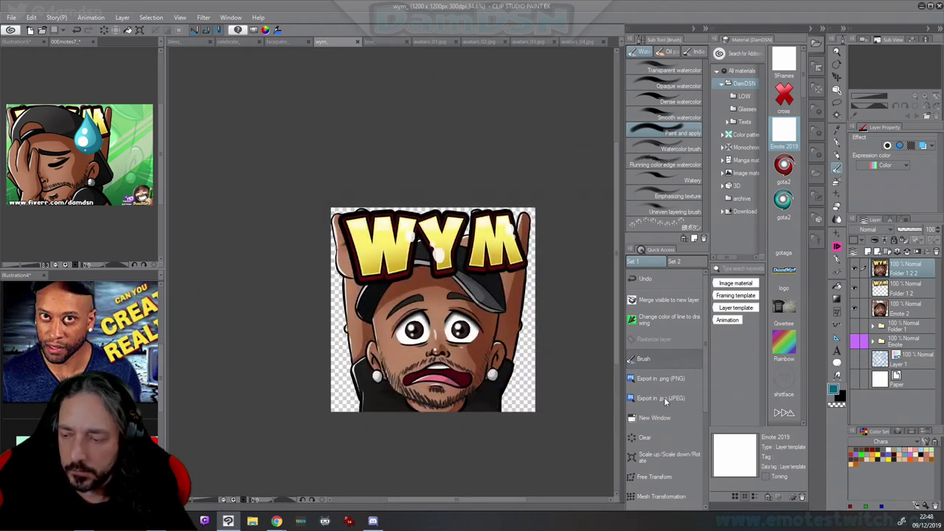
pyautogui.click(663, 398)
pyautogui.press('Return')
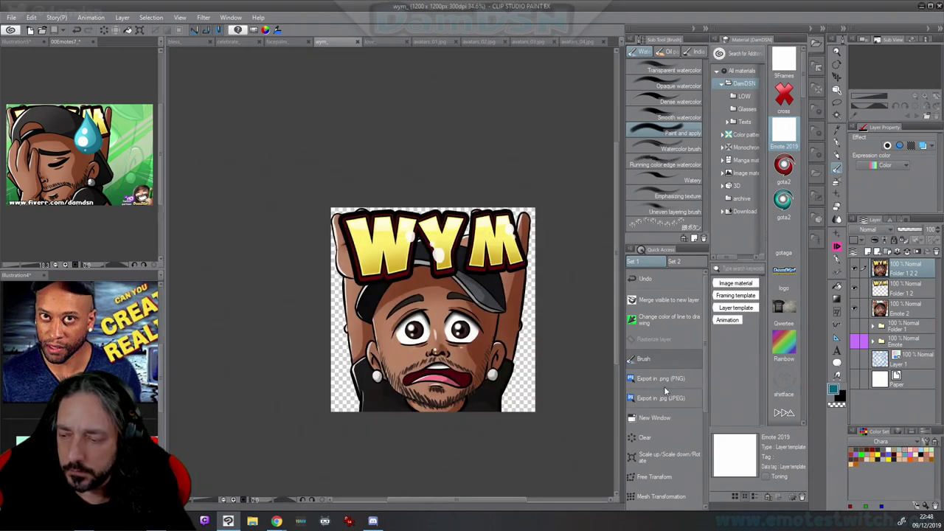
# Export the WYM emote as wym_56.png with an output size of 56 x 56 px
pyautogui.click(666, 377)
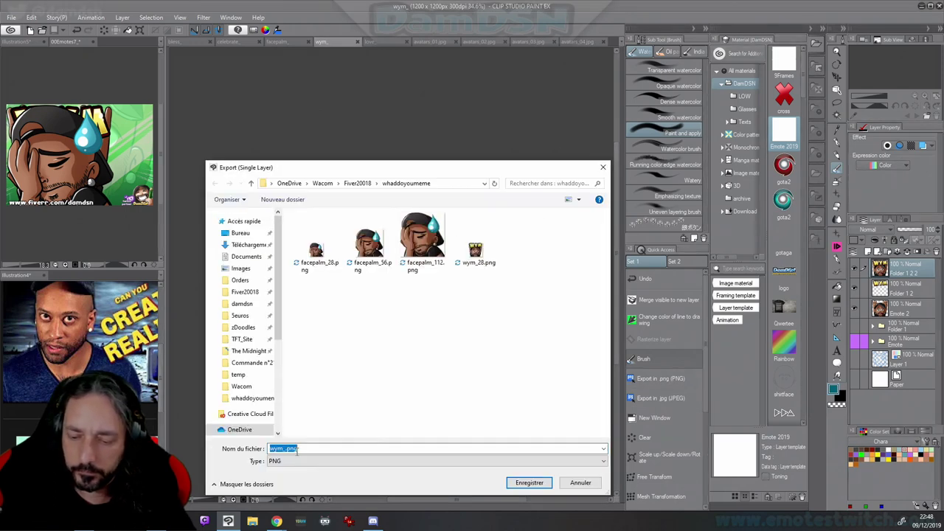
pyautogui.click(283, 448)
pyautogui.write('28')
pyautogui.press('Return')
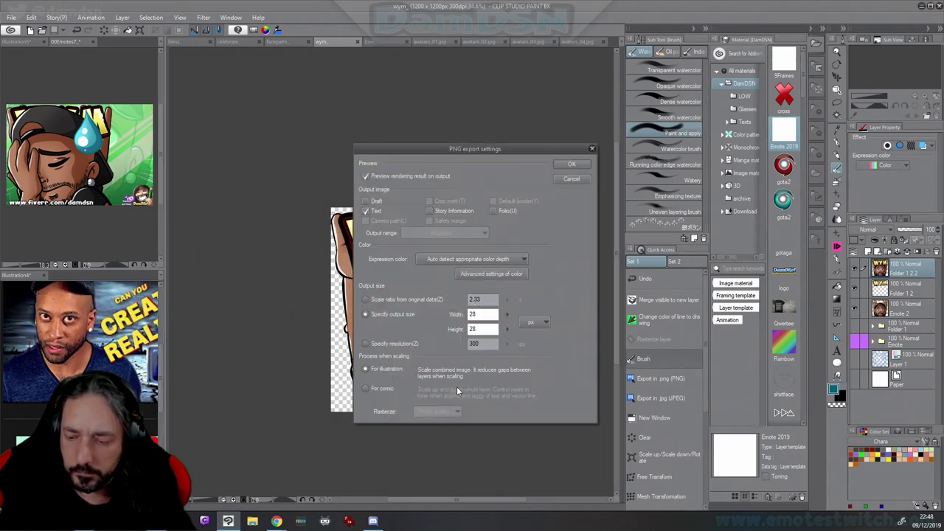
pyautogui.write('56')
pyautogui.press('Return')
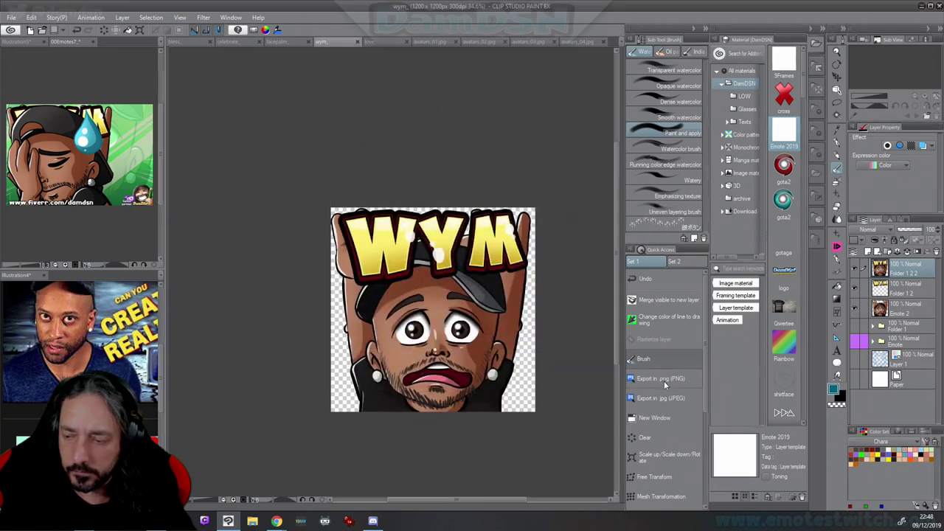
# Export the WYM emote as wym_112.png with an output size of 112 x 112 px
pyautogui.click(661, 378)
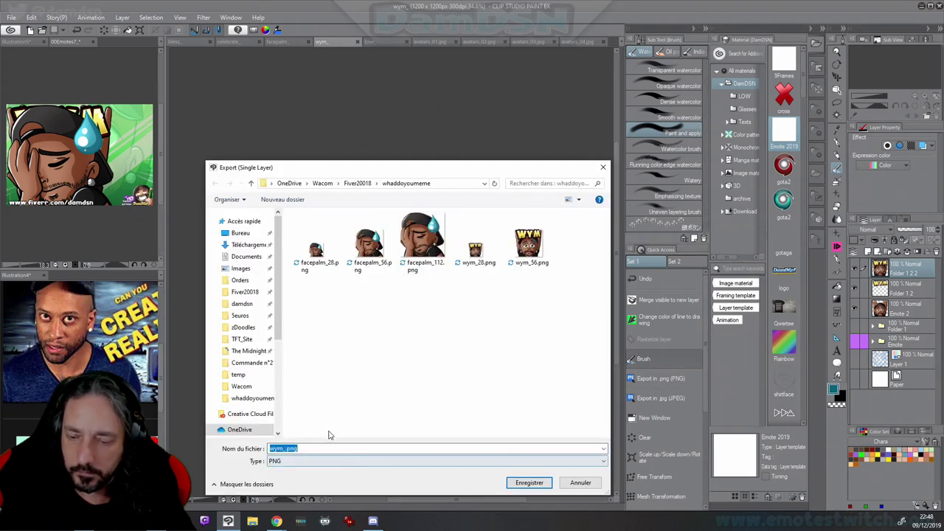
pyautogui.click(283, 449)
pyautogui.write('112')
pyautogui.press('Return')
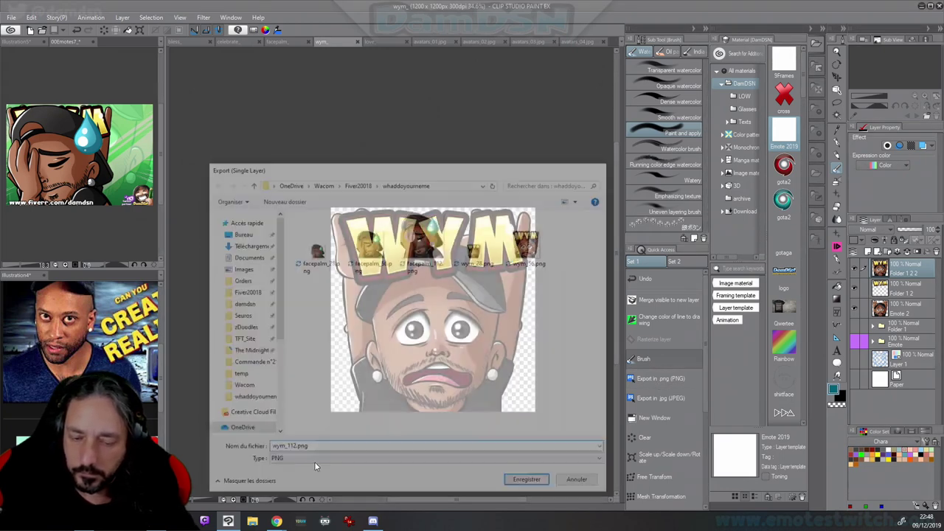
pyautogui.write('112')
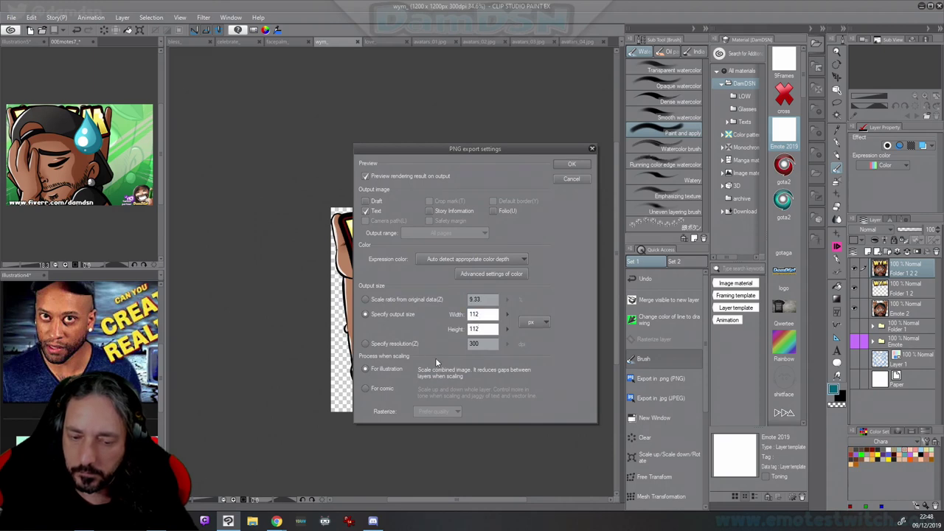
pyautogui.press('Return')
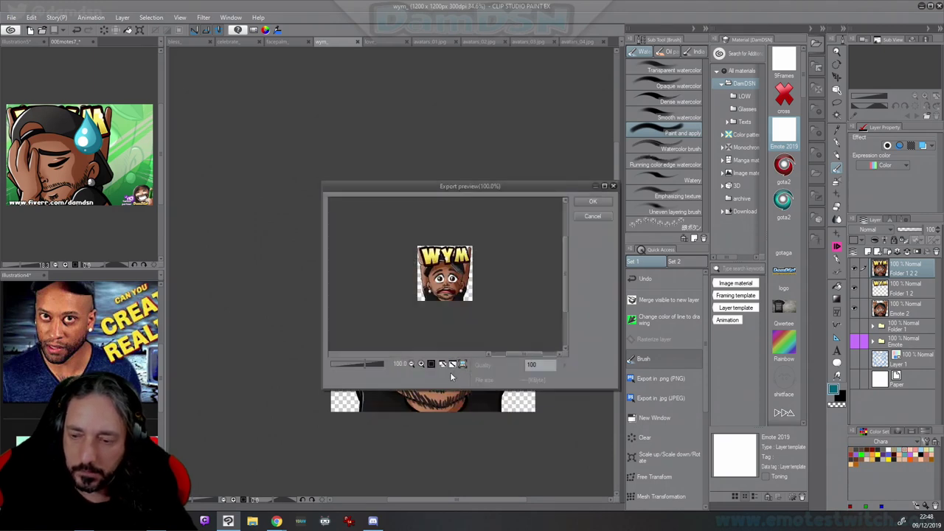
pyautogui.click(596, 203)
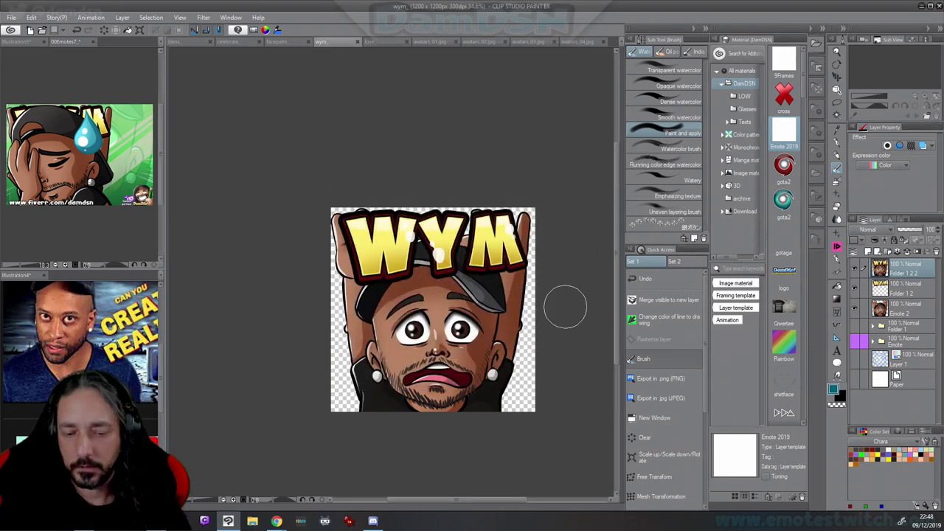
# Bring up the blank love_ canvas with the Darker pencil active, and collapse the Material palette
pyautogui.click(385, 42)
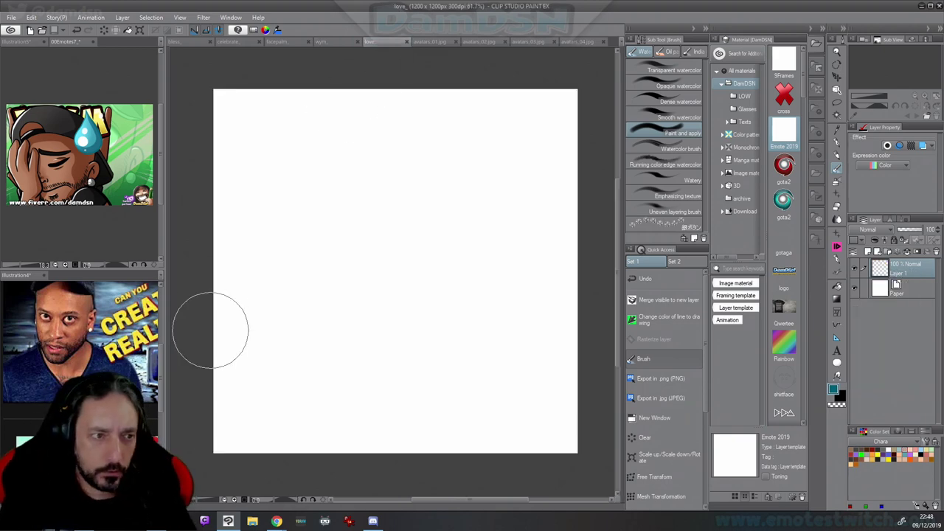
pyautogui.press('p')
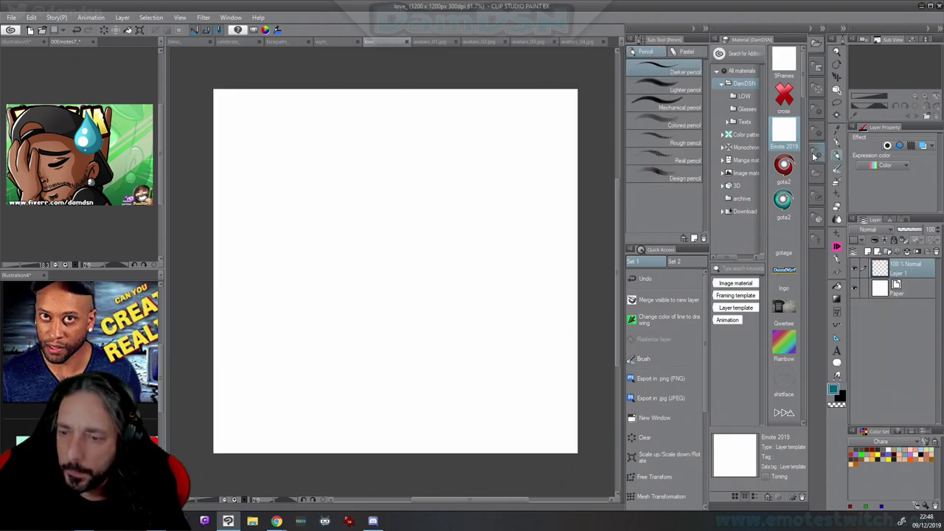
pyautogui.click(347, 228)
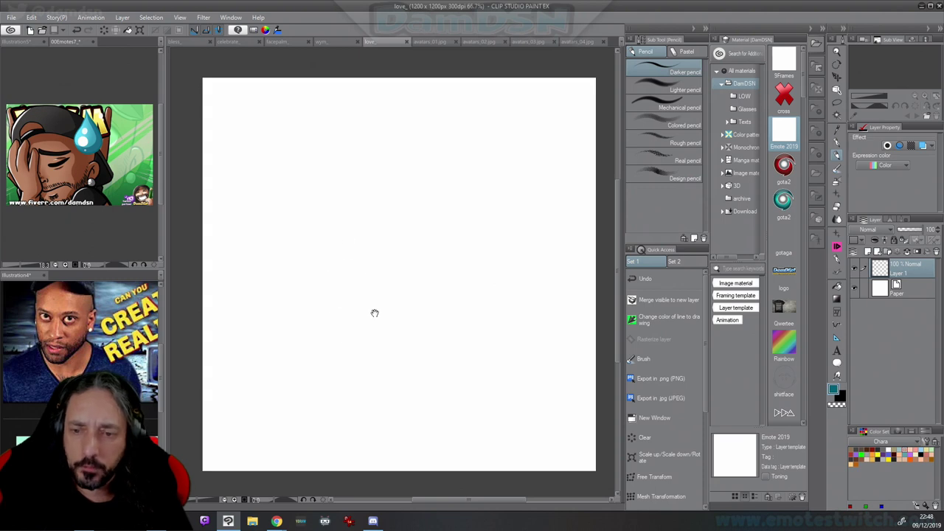
pyautogui.click(822, 31)
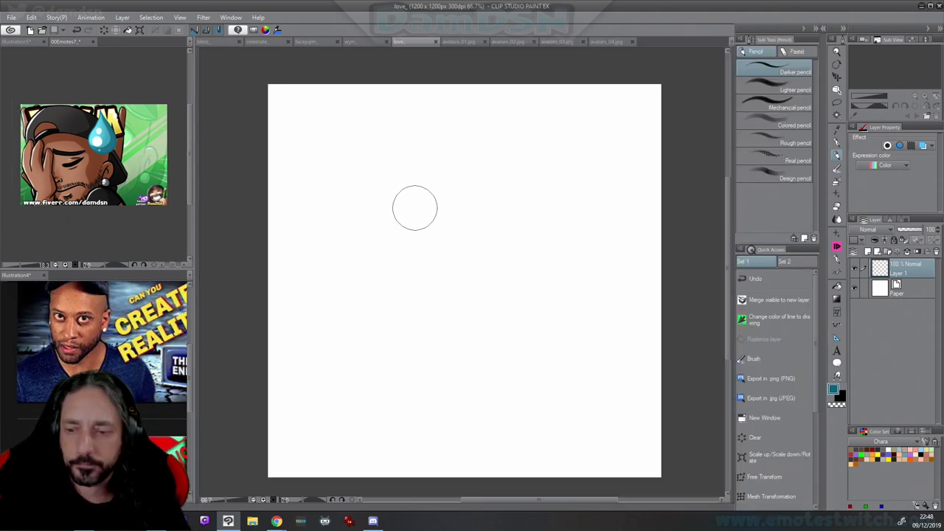
# Set the drawing colour to black with the Color Wheel
pyautogui.press('F6')
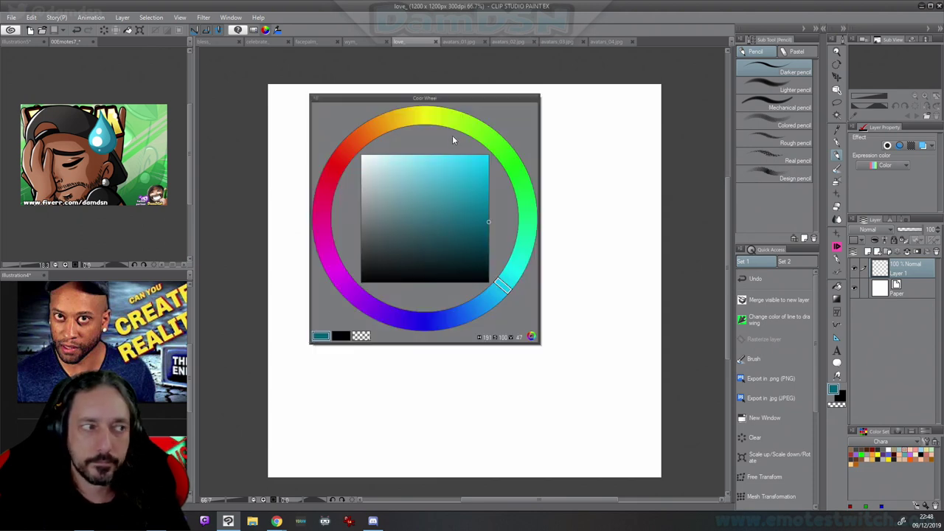
pyautogui.moveTo(417, 257); pyautogui.dragTo(332, 338)
pyautogui.press('F6')
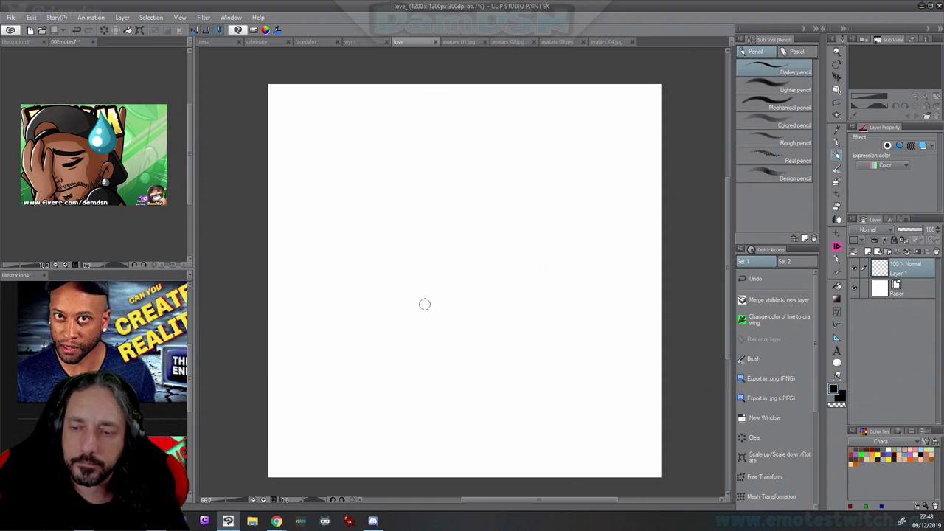
# Draw the left half of a large heart outline in the middle of the canvas, running down towards its tip
pyautogui.moveTo(372, 520)
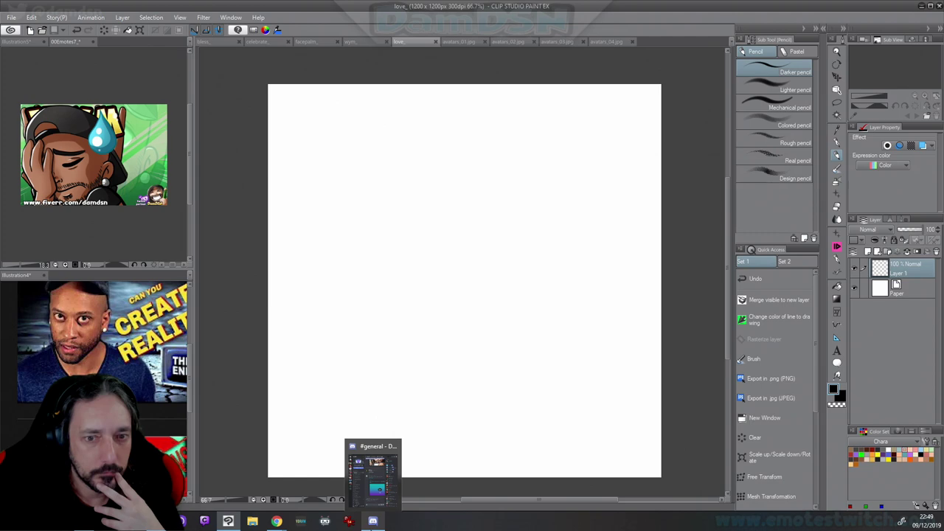
pyautogui.click(443, 437)
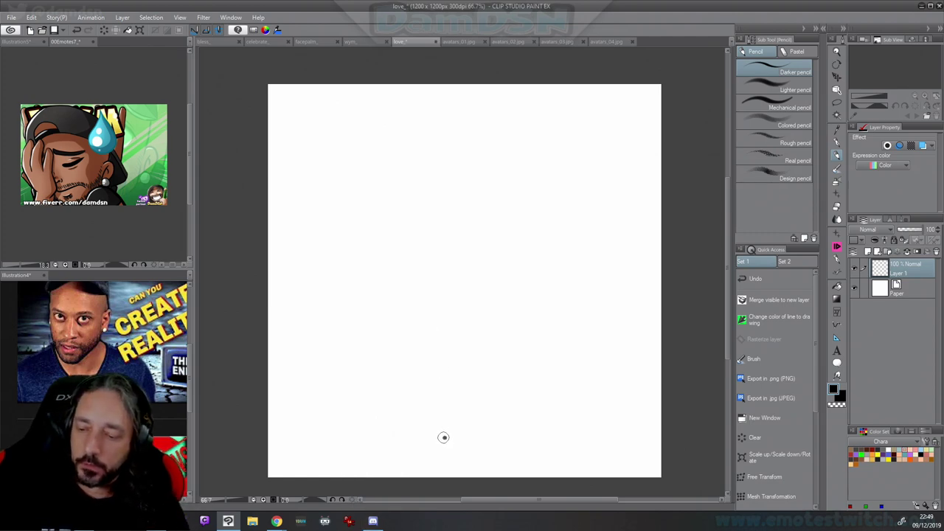
pyautogui.moveTo(444, 457)
pyautogui.mouseDown()
pyautogui.moveTo(406, 415)
pyautogui.moveTo(342, 245)
pyautogui.moveTo(476, 283)
pyautogui.moveTo(413, 211)
pyautogui.moveTo(301, 268)
pyautogui.moveTo(371, 387)
pyautogui.moveTo(478, 453)
pyautogui.mouseUp()
pyautogui.hotkey('ctrl', 'z')
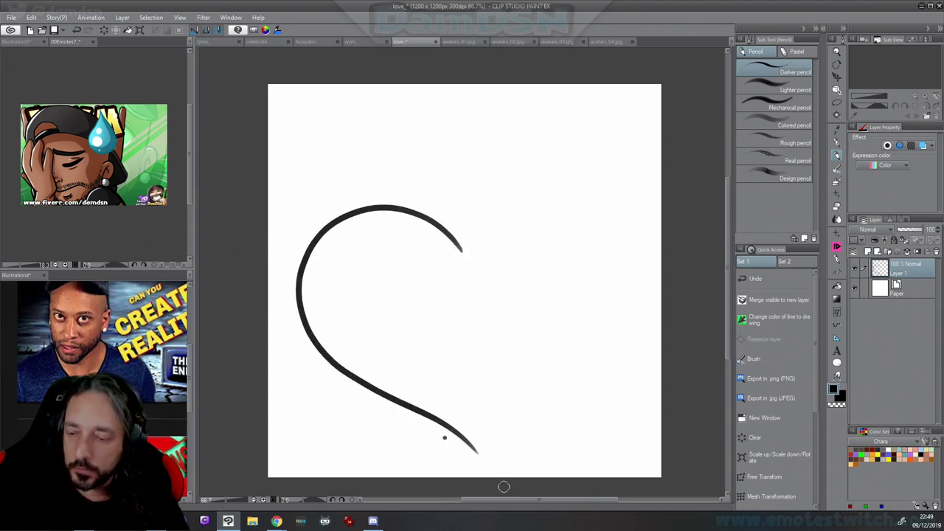
pyautogui.moveTo(465, 243)
pyautogui.mouseDown()
pyautogui.moveTo(556, 188)
pyautogui.moveTo(624, 222)
pyautogui.moveTo(619, 331)
pyautogui.moveTo(514, 435)
pyautogui.moveTo(464, 509)
pyautogui.mouseUp()
pyautogui.hotkey('ctrl', 'z')
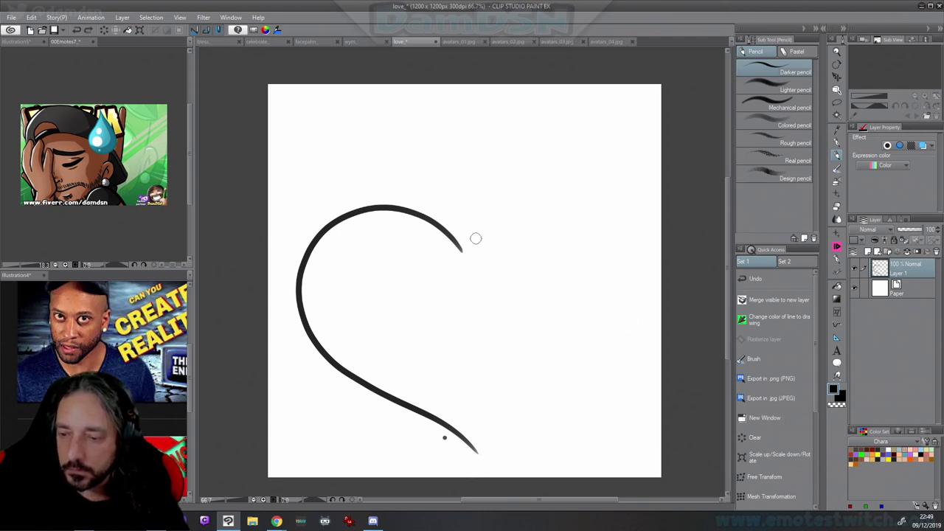
# Draw the right half of the heart to close it at the tip, and erase the stray dot beside the tip
pyautogui.moveTo(462, 252)
pyautogui.mouseDown()
pyautogui.moveTo(494, 205)
pyautogui.moveTo(539, 192)
pyautogui.moveTo(596, 216)
pyautogui.moveTo(614, 273)
pyautogui.moveTo(573, 361)
pyautogui.moveTo(491, 450)
pyautogui.mouseUp()
pyautogui.moveTo(522, 403)
pyautogui.mouseDown()
pyautogui.moveTo(488, 461)
pyautogui.moveTo(463, 439)
pyautogui.mouseUp()
pyautogui.press('c')
pyautogui.click(445, 439)
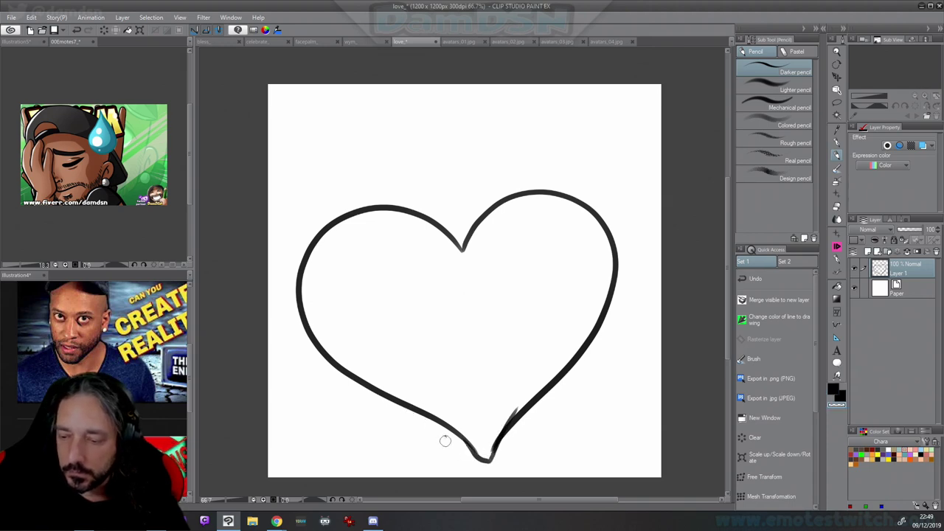
# Rotate the heart slightly clockwise while shifting it down a little, and add a new layer above it for drawing in black
pyautogui.hotkey('ctrl', 't')
pyautogui.moveTo(636, 247); pyautogui.dragTo(639, 257)
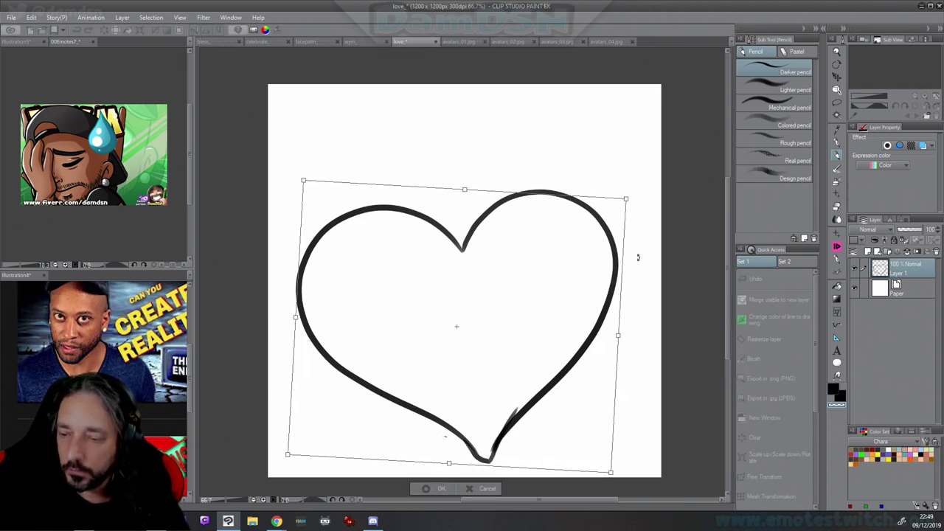
pyautogui.moveTo(582, 349); pyautogui.dragTo(581, 357)
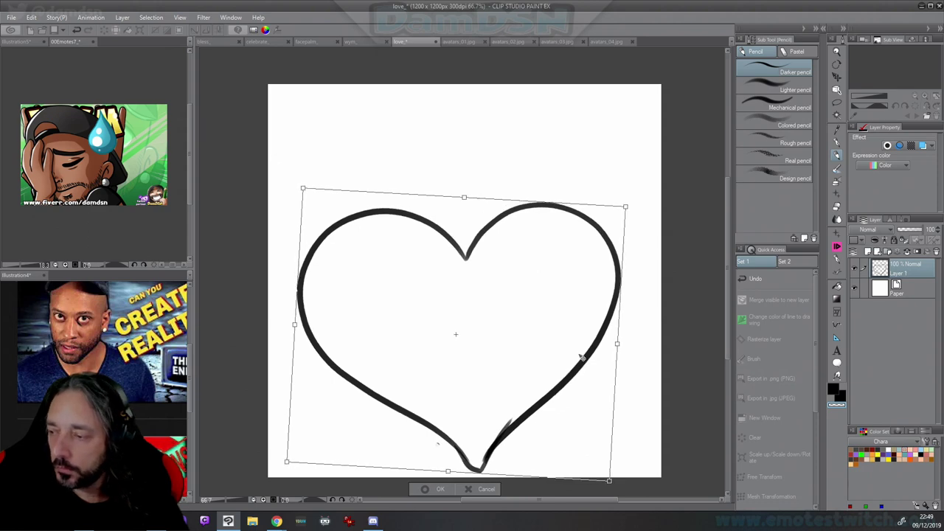
pyautogui.press('Escape')
pyautogui.click(869, 251)
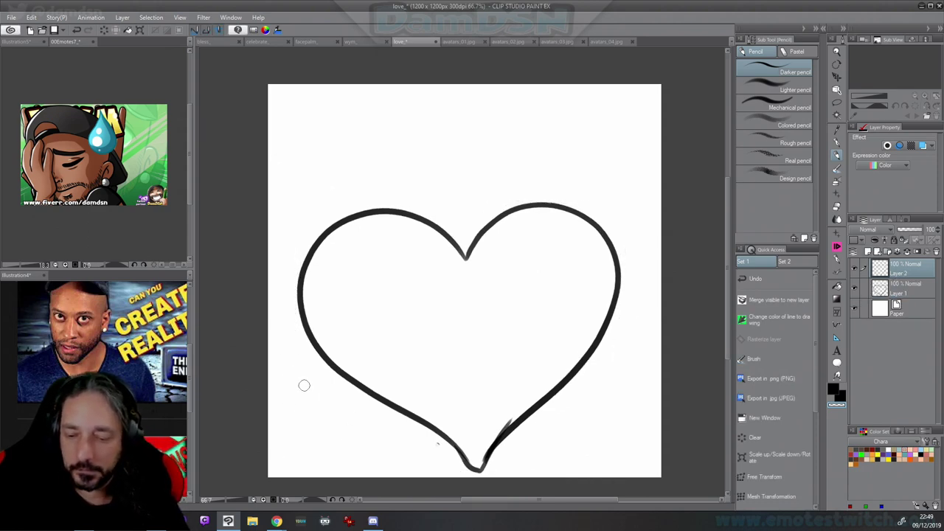
pyautogui.press('c')
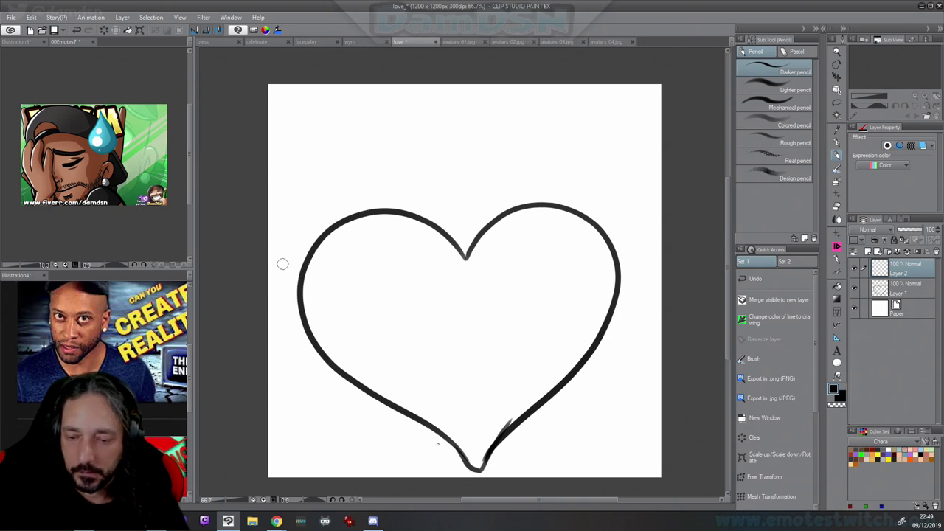
pyautogui.moveTo(301, 244)
pyautogui.mouseDown()
pyautogui.moveTo(285, 251)
pyautogui.moveTo(277, 340)
pyautogui.moveTo(290, 353)
pyautogui.mouseUp()
pyautogui.hotkey('ctrl', 'z')
pyautogui.moveTo(292, 249)
pyautogui.mouseDown()
pyautogui.moveTo(292, 342)
pyautogui.moveTo(300, 339)
pyautogui.mouseUp()
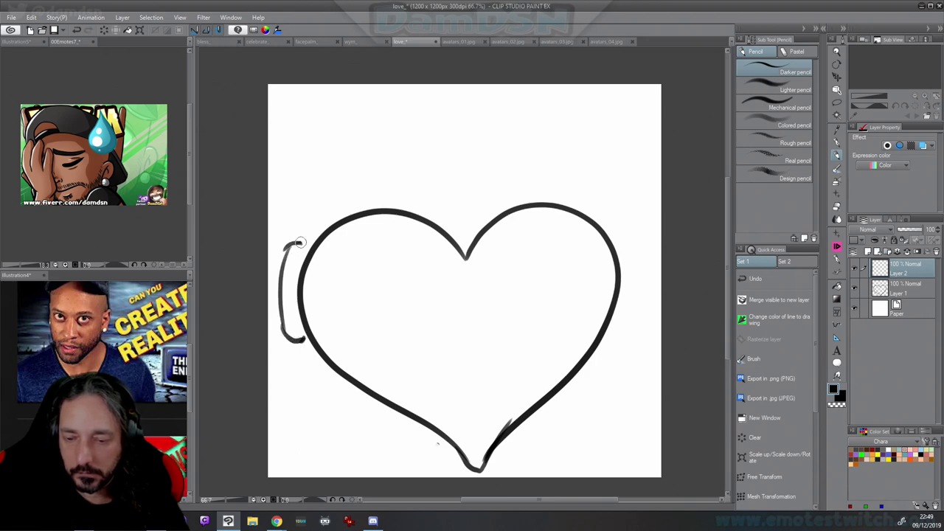
pyautogui.moveTo(293, 237)
pyautogui.mouseDown()
pyautogui.moveTo(282, 207)
pyautogui.moveTo(268, 265)
pyautogui.moveTo(272, 250)
pyautogui.moveTo(289, 276)
pyautogui.mouseUp()
pyautogui.moveTo(284, 222)
pyautogui.mouseDown()
pyautogui.moveTo(302, 247)
pyautogui.moveTo(283, 274)
pyautogui.mouseUp()
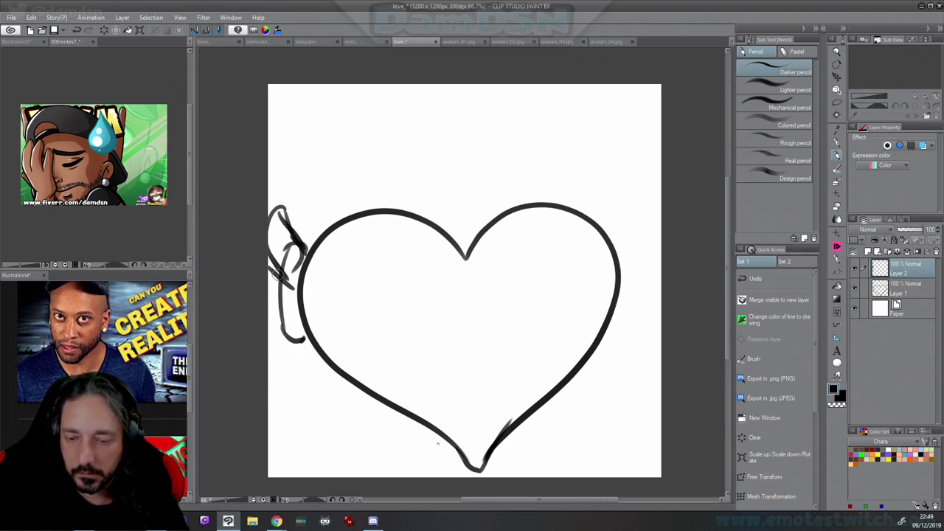
pyautogui.hotkey('ctrl', 'z')
pyautogui.hotkey('ctrl', 'z')
pyautogui.hotkey('ctrl', 'z')
pyautogui.hotkey('ctrl', 'z')
pyautogui.hotkey('ctrl', 'z')
pyautogui.hotkey('ctrl', 'z')
pyautogui.hotkey('ctrl', 'z')
pyautogui.hotkey('ctrl', 'z')
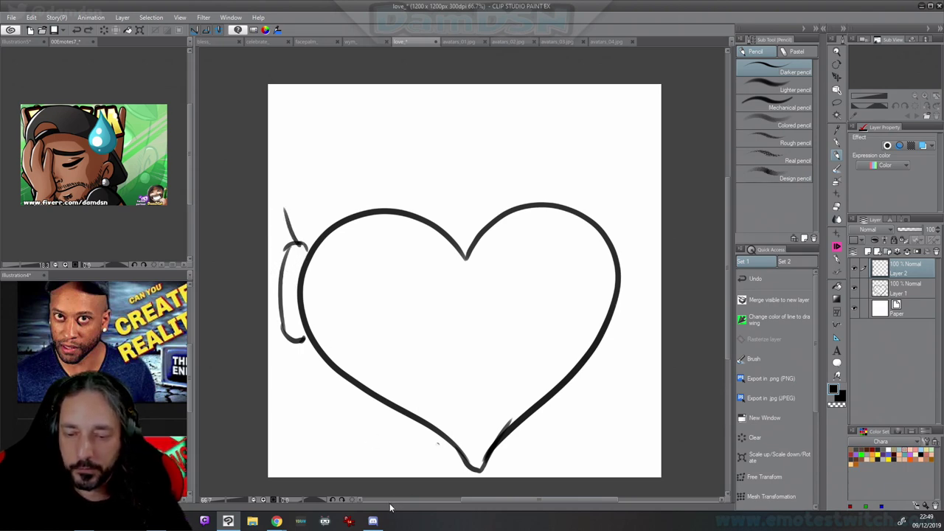
pyautogui.hotkey('ctrl', 'z')
pyautogui.hotkey('ctrl', 'z')
pyautogui.hotkey('ctrl', 'z')
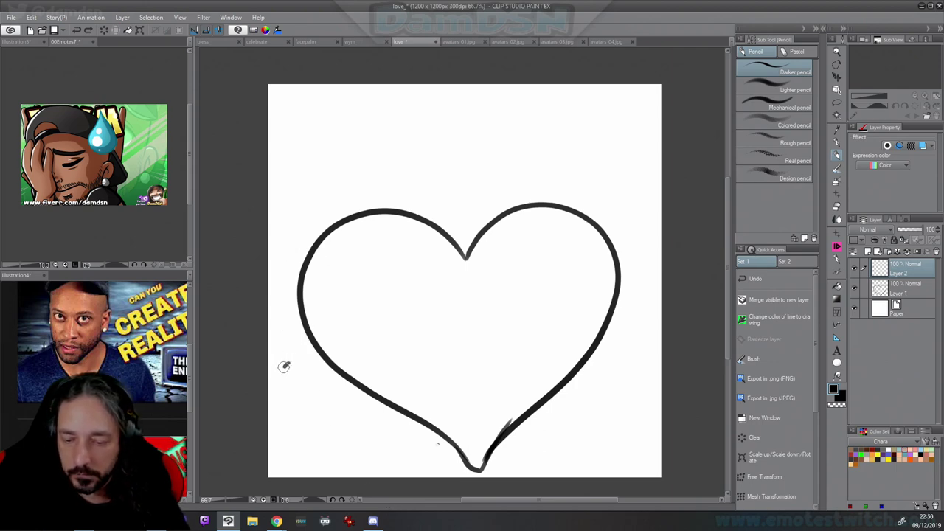
pyautogui.moveTo(284, 365)
pyautogui.mouseDown()
pyautogui.moveTo(284, 391)
pyautogui.moveTo(310, 422)
pyautogui.moveTo(340, 436)
pyautogui.moveTo(348, 407)
pyautogui.moveTo(313, 376)
pyautogui.moveTo(309, 336)
pyautogui.moveTo(281, 392)
pyautogui.moveTo(291, 413)
pyautogui.moveTo(329, 437)
pyautogui.moveTo(358, 439)
pyautogui.mouseUp()
pyautogui.hotkey('ctrl', 'z')
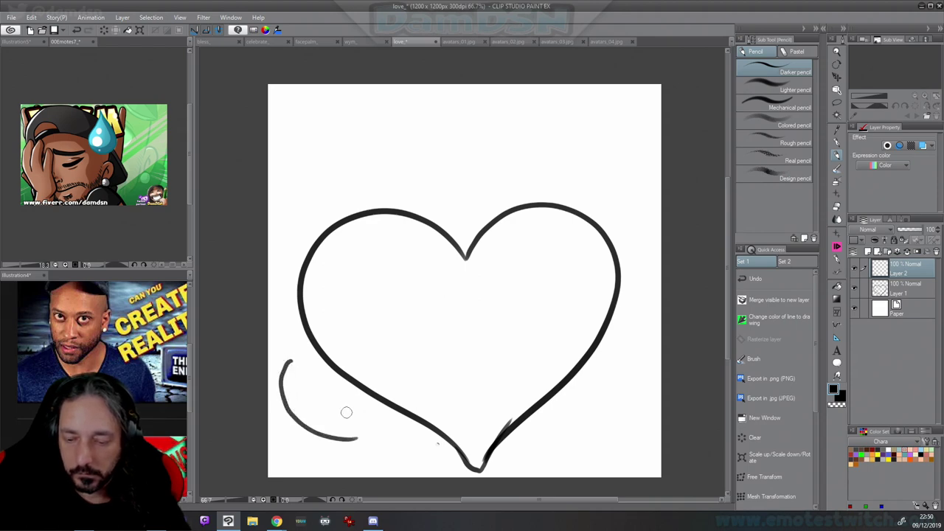
# Sketch a cupped hand with finger segments just outside the heart's lower-left edge
pyautogui.moveTo(287, 363)
pyautogui.mouseDown()
pyautogui.moveTo(306, 363)
pyautogui.moveTo(323, 398)
pyautogui.moveTo(360, 432)
pyautogui.moveTo(357, 441)
pyautogui.moveTo(379, 437)
pyautogui.moveTo(365, 428)
pyautogui.mouseUp()
pyautogui.hotkey('ctrl', 't')
pyautogui.press('Return')
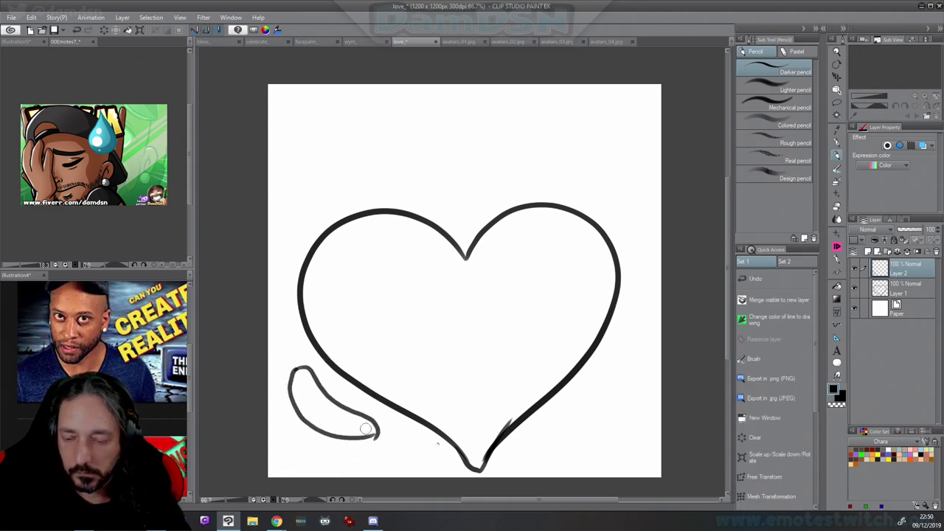
pyautogui.moveTo(289, 391)
pyautogui.mouseDown()
pyautogui.moveTo(272, 367)
pyautogui.moveTo(268, 330)
pyautogui.moveTo(310, 364)
pyautogui.moveTo(303, 383)
pyautogui.moveTo(331, 419)
pyautogui.moveTo(358, 424)
pyautogui.mouseUp()
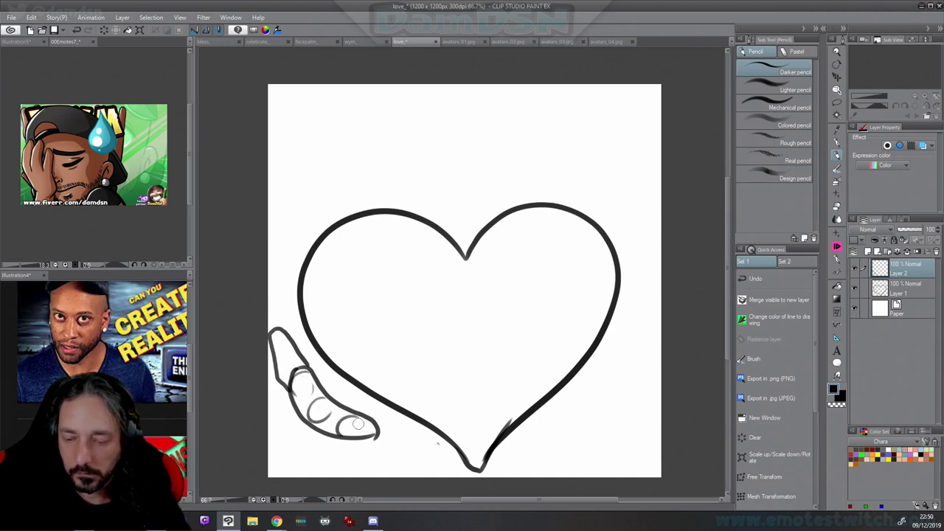
pyautogui.moveTo(318, 399)
pyautogui.mouseDown()
pyautogui.moveTo(280, 354)
pyautogui.moveTo(270, 385)
pyautogui.moveTo(272, 371)
pyautogui.moveTo(280, 416)
pyautogui.moveTo(360, 432)
pyautogui.mouseUp()
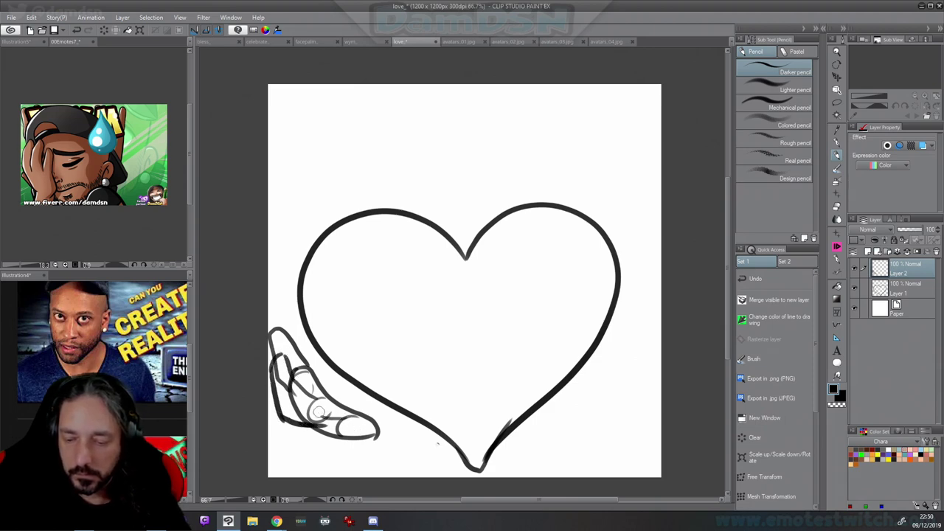
pyautogui.moveTo(318, 409)
pyautogui.mouseDown()
pyautogui.moveTo(294, 398)
pyautogui.moveTo(299, 427)
pyautogui.moveTo(294, 407)
pyautogui.moveTo(322, 446)
pyautogui.moveTo(373, 434)
pyautogui.mouseUp()
# Try reworking the hand's fingers and palm against the heart's edge, and clear the hand sketch from its layer
pyautogui.moveTo(354, 437)
pyautogui.mouseDown()
pyautogui.moveTo(312, 424)
pyautogui.moveTo(303, 408)
pyautogui.moveTo(326, 434)
pyautogui.moveTo(358, 427)
pyautogui.moveTo(325, 426)
pyautogui.moveTo(348, 425)
pyautogui.moveTo(332, 434)
pyautogui.moveTo(361, 425)
pyautogui.moveTo(303, 403)
pyautogui.moveTo(279, 370)
pyautogui.moveTo(283, 398)
pyautogui.moveTo(278, 372)
pyautogui.moveTo(289, 397)
pyautogui.moveTo(295, 387)
pyautogui.moveTo(285, 386)
pyautogui.moveTo(304, 368)
pyautogui.moveTo(327, 392)
pyautogui.moveTo(305, 367)
pyautogui.moveTo(331, 390)
pyautogui.moveTo(313, 376)
pyautogui.moveTo(331, 380)
pyautogui.moveTo(315, 360)
pyautogui.moveTo(345, 400)
pyautogui.moveTo(334, 371)
pyautogui.moveTo(339, 387)
pyautogui.moveTo(319, 367)
pyautogui.moveTo(313, 339)
pyautogui.mouseUp()
pyautogui.press('c')
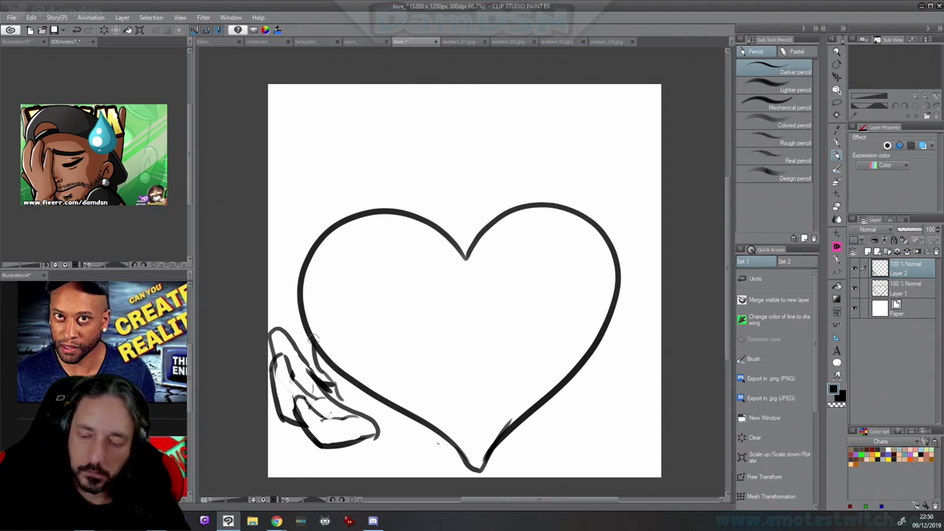
pyautogui.moveTo(374, 402)
pyautogui.mouseDown()
pyautogui.moveTo(381, 425)
pyautogui.moveTo(353, 434)
pyautogui.moveTo(372, 431)
pyautogui.moveTo(369, 421)
pyautogui.moveTo(326, 389)
pyautogui.mouseUp()
pyautogui.press('c')
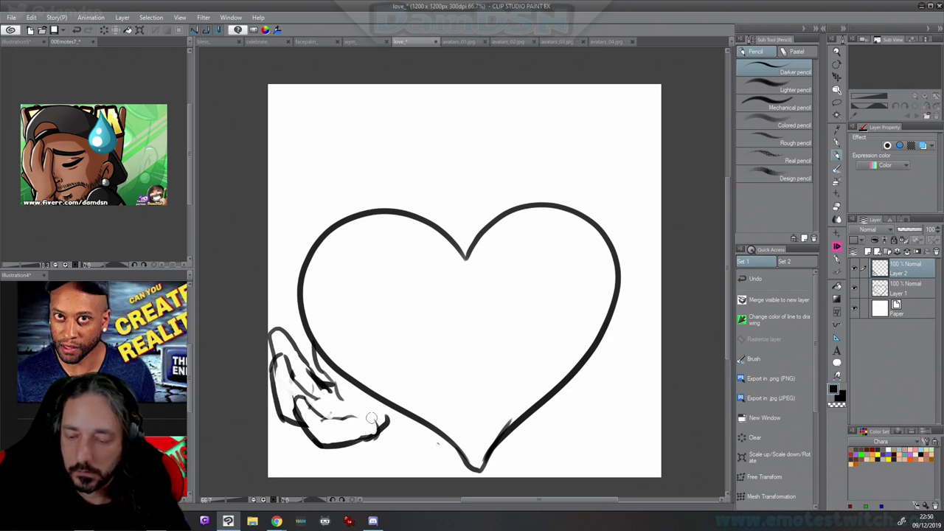
pyautogui.moveTo(371, 415); pyautogui.dragTo(374, 429)
pyautogui.moveTo(454, 435); pyautogui.dragTo(383, 437)
pyautogui.moveTo(499, 444); pyautogui.dragTo(444, 405)
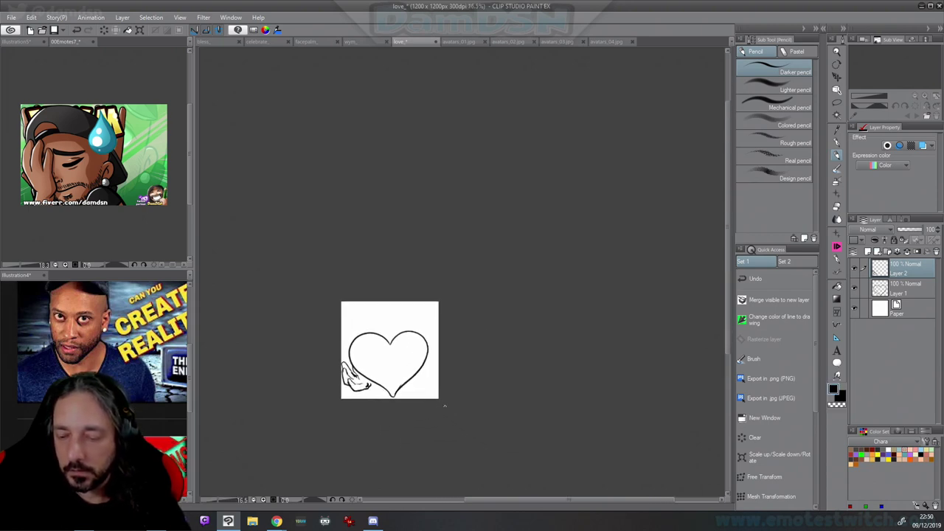
pyautogui.scroll(2, 400, 374)
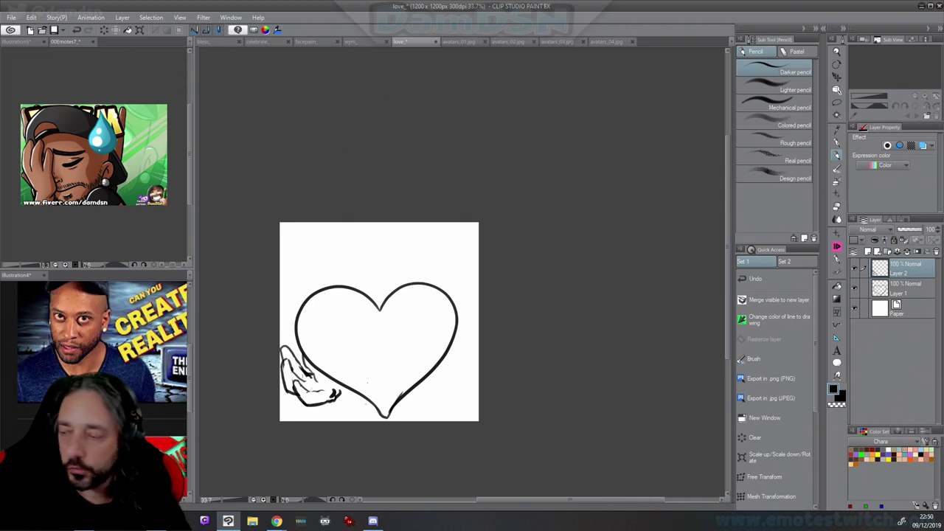
pyautogui.click(754, 438)
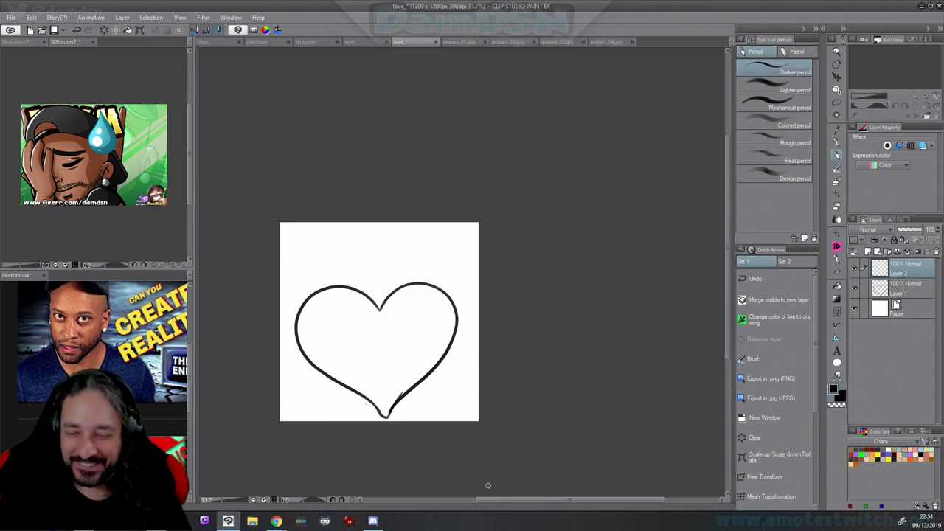
# Try the heart higher on the canvas with a string hanging from its tip like a balloon, and undo both changes
pyautogui.moveTo(415, 391)
pyautogui.mouseDown()
pyautogui.moveTo(417, 335)
pyautogui.moveTo(387, 406)
pyautogui.moveTo(388, 435)
pyautogui.mouseUp()
pyautogui.click(388, 360)
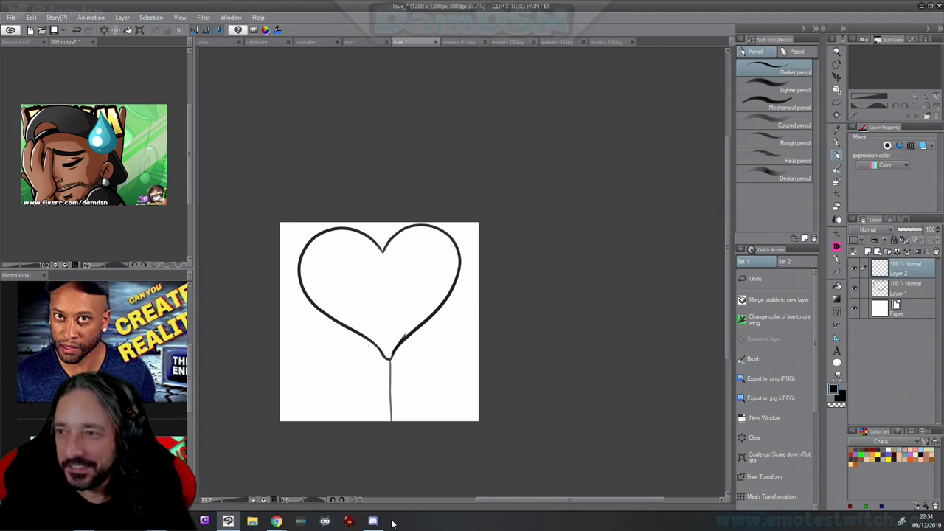
pyautogui.hotkey('ctrl', 'z')
pyautogui.hotkey('ctrl', 'z')
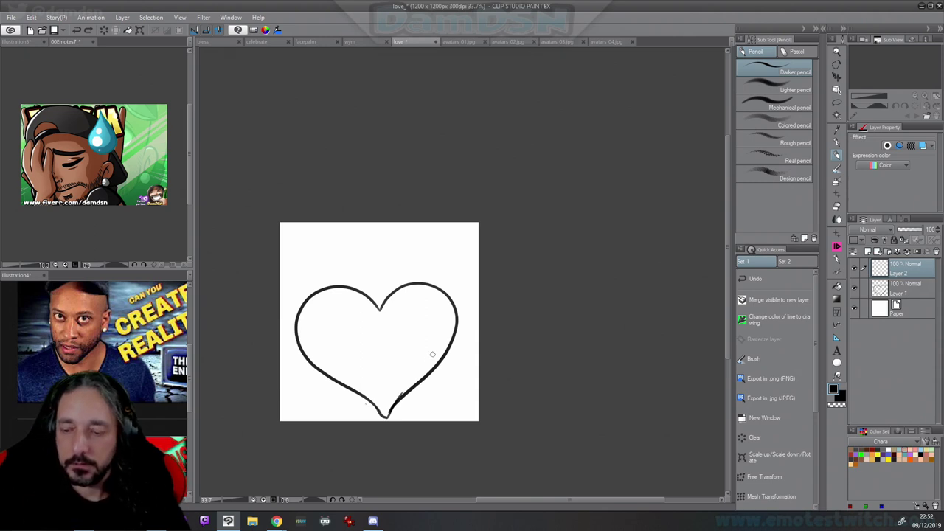
# Move the heart up and to the left, until its lobes nearly touch the canvas's upper edge
pyautogui.moveTo(436, 374); pyautogui.dragTo(414, 315)
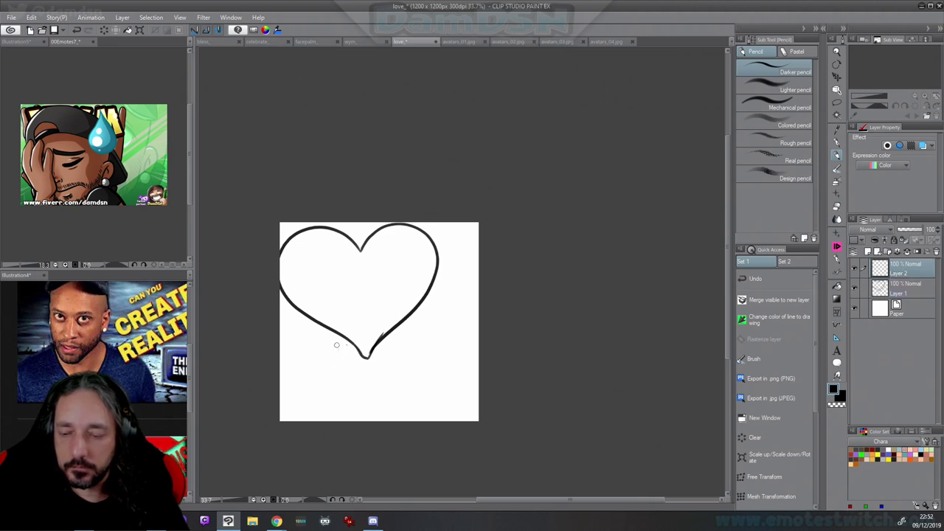
pyautogui.moveTo(336, 344); pyautogui.dragTo(331, 386)
pyautogui.hotkey('ctrl', 'z')
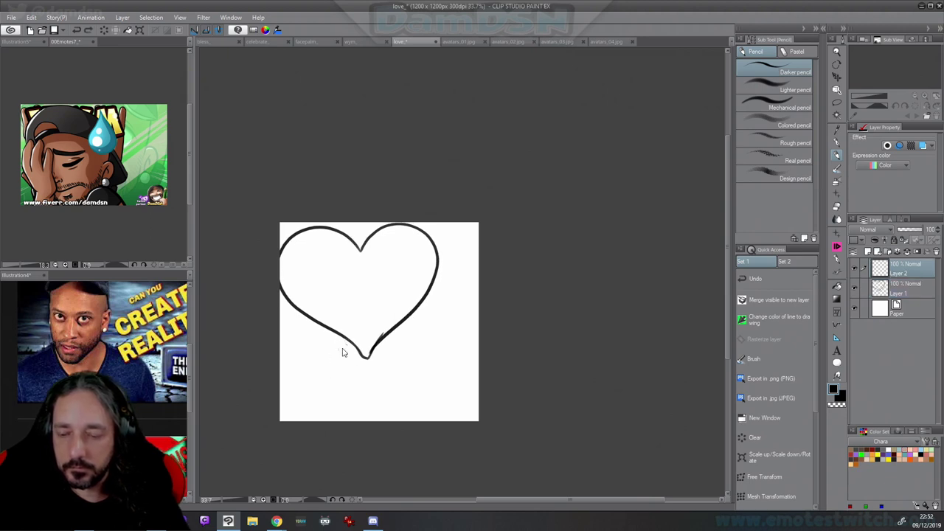
# Draw three curled fingers gripping the heart's lower-left edge, and clean up the lines between them
pyautogui.moveTo(312, 341)
pyautogui.mouseDown()
pyautogui.moveTo(297, 320)
pyautogui.moveTo(297, 336)
pyautogui.moveTo(320, 351)
pyautogui.mouseUp()
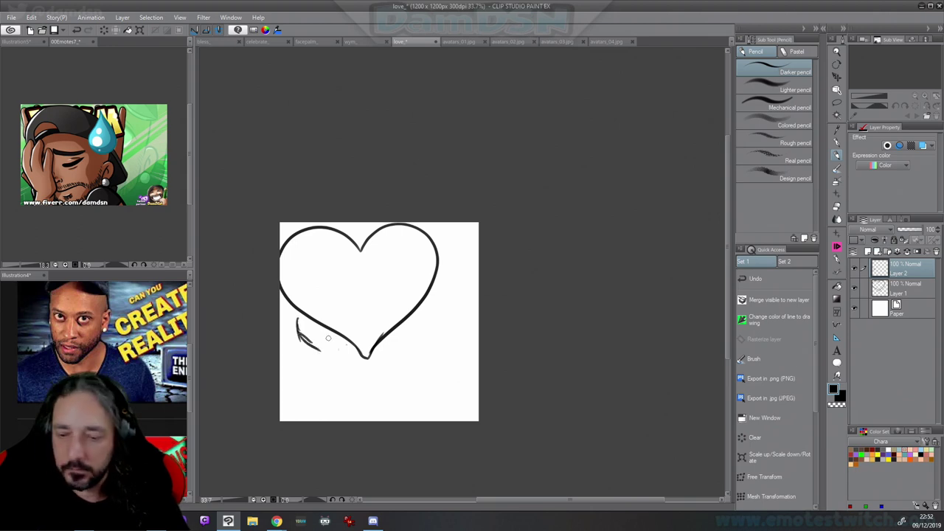
pyautogui.moveTo(298, 319)
pyautogui.mouseDown()
pyautogui.moveTo(339, 340)
pyautogui.moveTo(295, 319)
pyautogui.moveTo(305, 296)
pyautogui.moveTo(310, 338)
pyautogui.moveTo(324, 297)
pyautogui.moveTo(323, 344)
pyautogui.moveTo(332, 309)
pyautogui.moveTo(343, 344)
pyautogui.moveTo(311, 348)
pyautogui.moveTo(323, 354)
pyautogui.moveTo(307, 338)
pyautogui.moveTo(323, 332)
pyautogui.moveTo(316, 325)
pyautogui.moveTo(315, 337)
pyautogui.moveTo(331, 337)
pyautogui.moveTo(300, 308)
pyautogui.mouseUp()
pyautogui.press('c')
pyautogui.press('c')
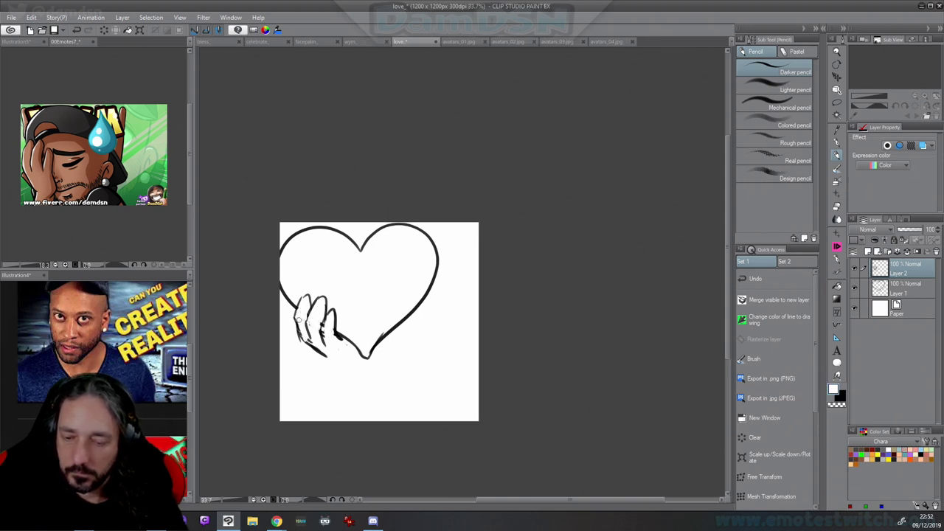
pyautogui.press('c')
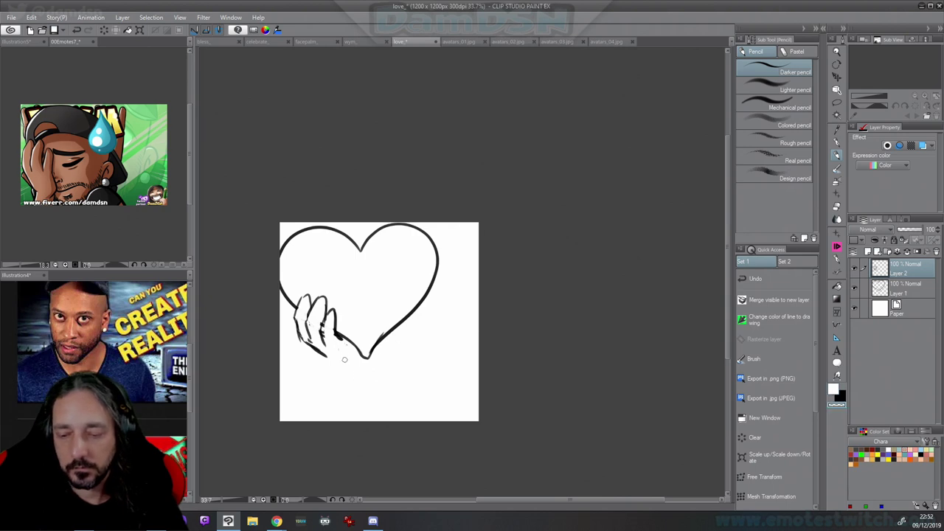
# Draw the palm's thumb side and two wrist lines below the fingers in black, and clean up the overlapping finger lines
pyautogui.press('x')
pyautogui.moveTo(339, 335)
pyautogui.mouseDown()
pyautogui.moveTo(345, 352)
pyautogui.moveTo(323, 372)
pyautogui.moveTo(331, 396)
pyautogui.mouseUp()
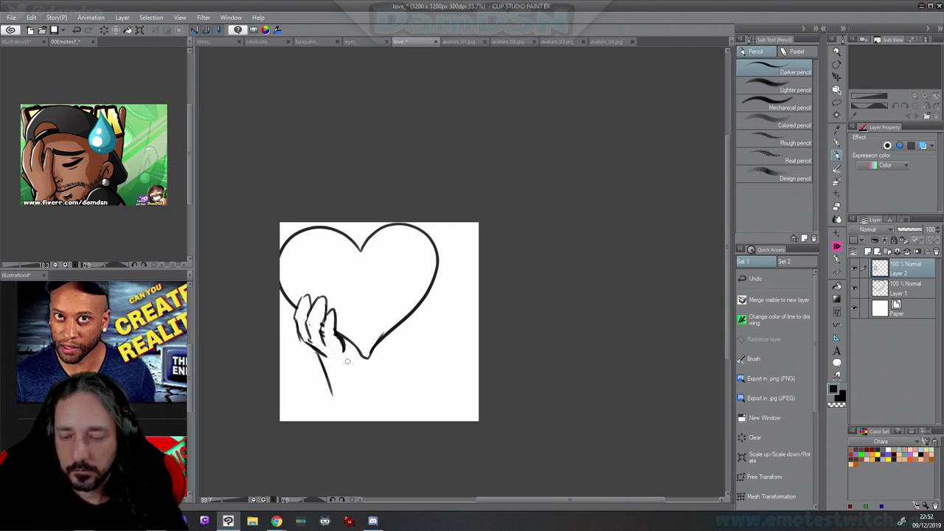
pyautogui.moveTo(342, 351); pyautogui.dragTo(357, 377)
pyautogui.hotkey('ctrl', 'z')
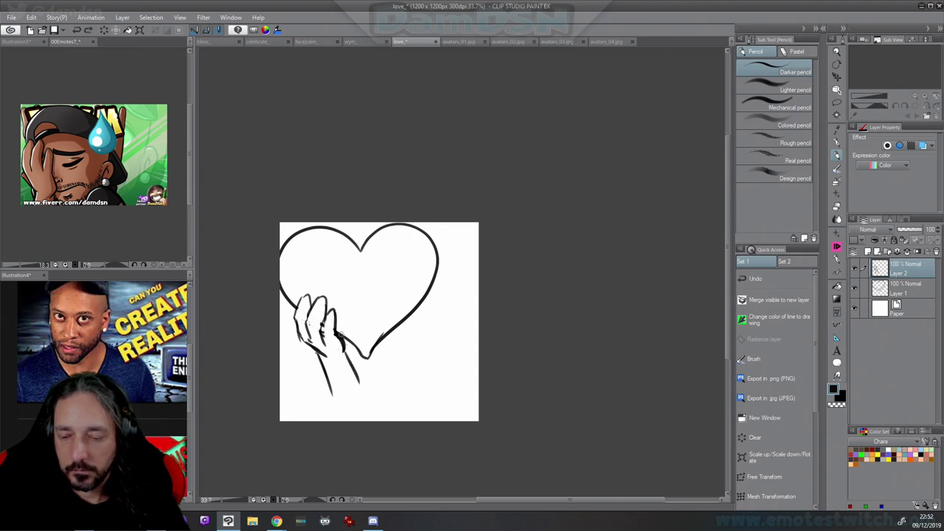
pyautogui.moveTo(338, 335)
pyautogui.mouseDown()
pyautogui.moveTo(350, 345)
pyautogui.moveTo(345, 360)
pyautogui.moveTo(328, 333)
pyautogui.mouseUp()
pyautogui.press('c')
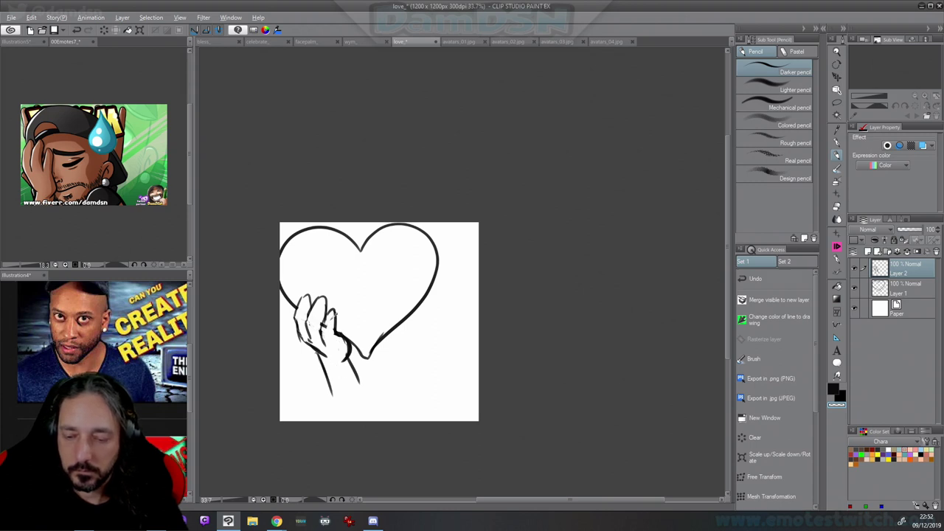
pyautogui.press('x')
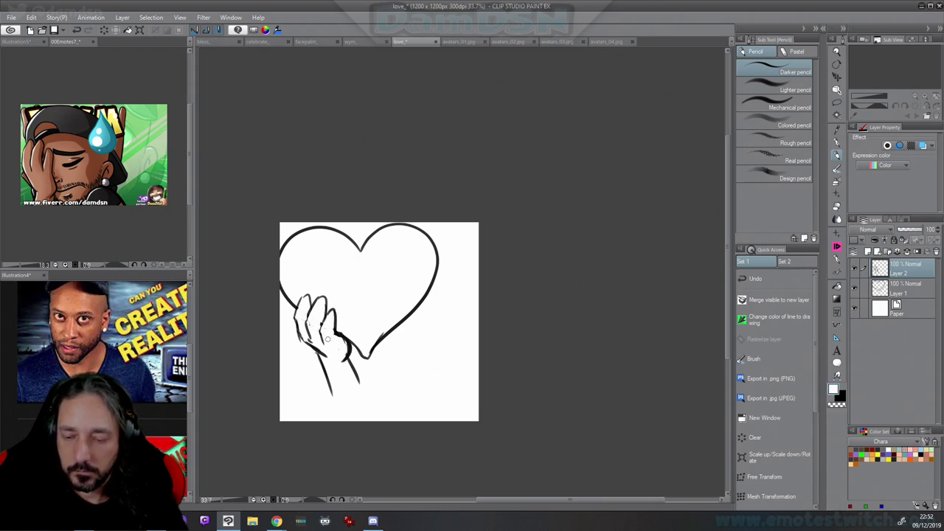
pyautogui.press('x')
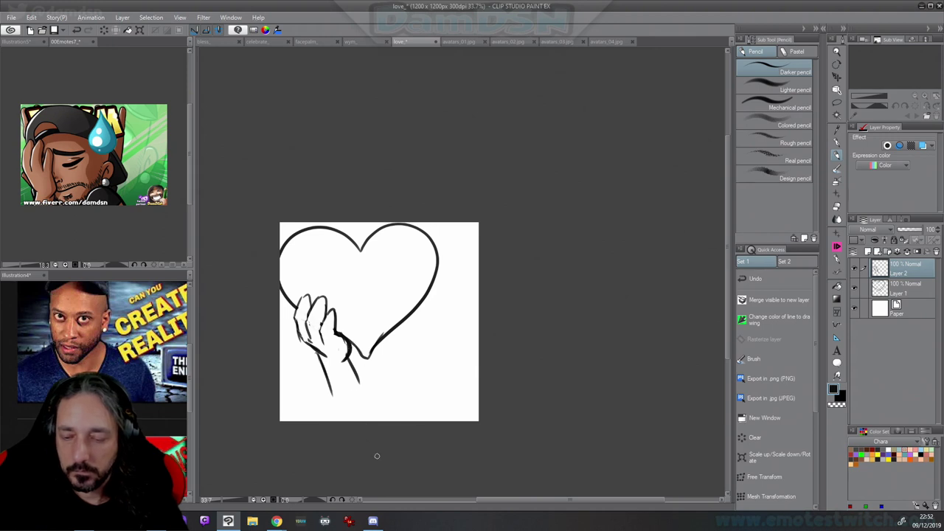
# Draw a rounded jaw in the lower-right corner beneath the heart, with a wide open smiling mouth showing teeth and tongue
pyautogui.moveTo(359, 360)
pyautogui.mouseDown()
pyautogui.moveTo(377, 410)
pyautogui.moveTo(405, 415)
pyautogui.moveTo(440, 412)
pyautogui.moveTo(472, 379)
pyautogui.mouseUp()
pyautogui.moveTo(444, 415)
pyautogui.mouseDown()
pyautogui.moveTo(463, 394)
pyautogui.moveTo(465, 367)
pyautogui.mouseUp()
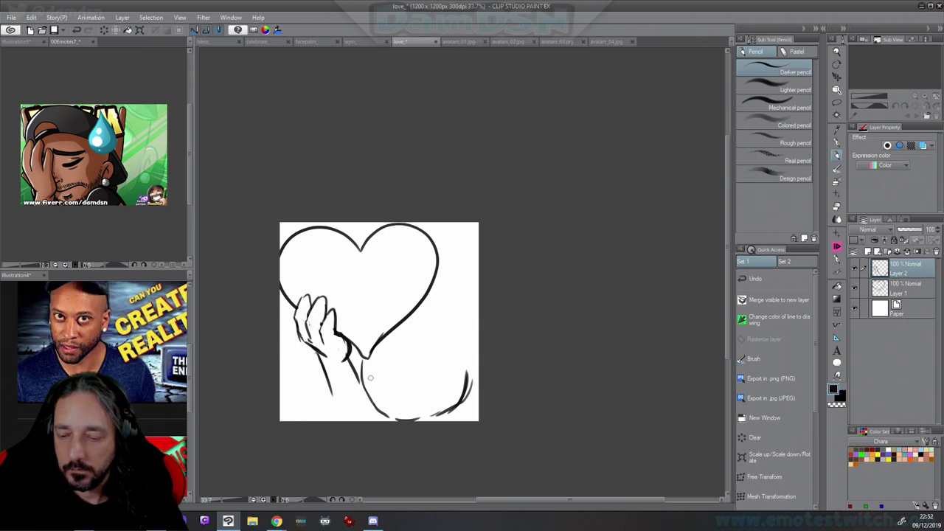
pyautogui.moveTo(371, 382)
pyautogui.mouseDown()
pyautogui.moveTo(440, 375)
pyautogui.moveTo(437, 398)
pyautogui.mouseUp()
pyautogui.moveTo(373, 375)
pyautogui.mouseDown()
pyautogui.moveTo(399, 405)
pyautogui.moveTo(430, 396)
pyautogui.mouseUp()
pyautogui.moveTo(381, 375); pyautogui.dragTo(438, 380)
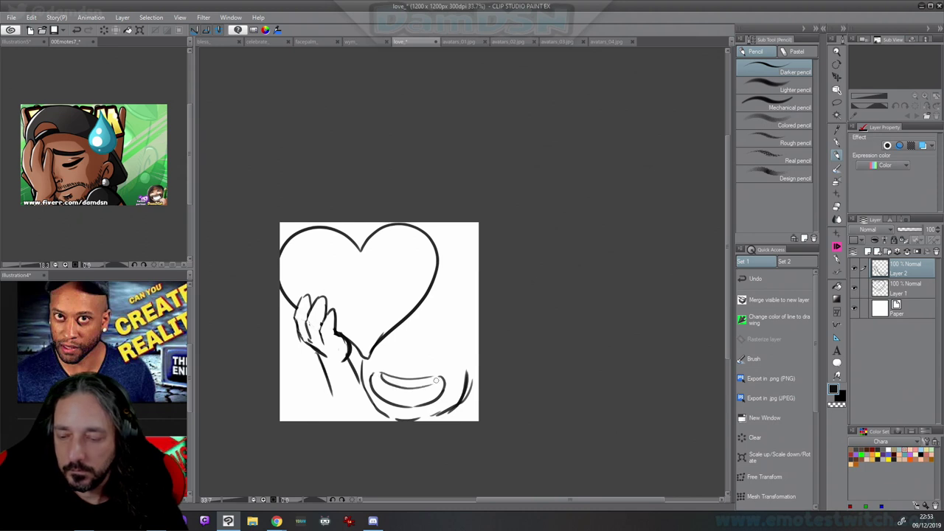
pyautogui.hotkey('ctrl', 'z')
pyautogui.moveTo(380, 376)
pyautogui.mouseDown()
pyautogui.moveTo(439, 389)
pyautogui.moveTo(419, 400)
pyautogui.moveTo(428, 402)
pyautogui.moveTo(382, 392)
pyautogui.moveTo(424, 394)
pyautogui.moveTo(387, 395)
pyautogui.moveTo(408, 402)
pyautogui.mouseUp()
pyautogui.hotkey('ctrl', 'z')
pyautogui.hotkey('ctrl', 'z')
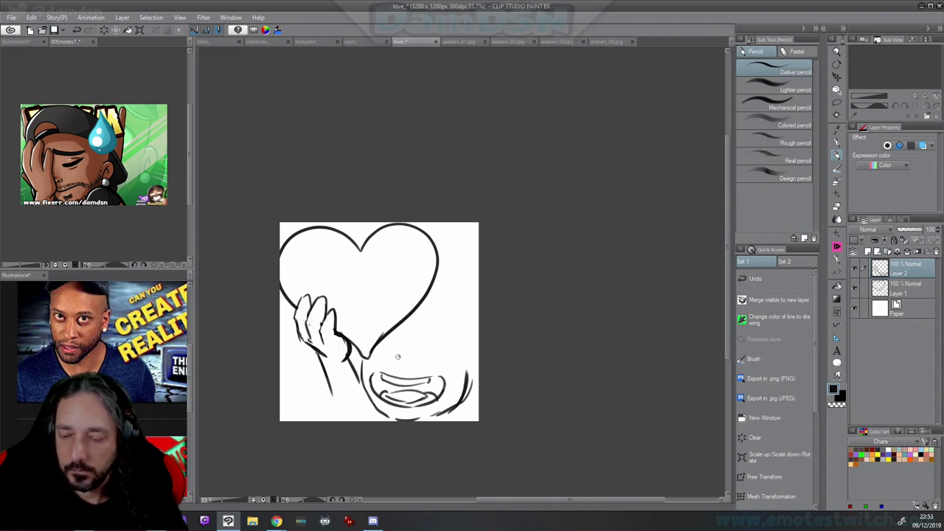
# Draw the nose, two eyes with irises looking up at the heart, and a raised eyebrow above the mouth
pyautogui.moveTo(398, 357)
pyautogui.mouseDown()
pyautogui.moveTo(413, 366)
pyautogui.moveTo(392, 360)
pyautogui.mouseUp()
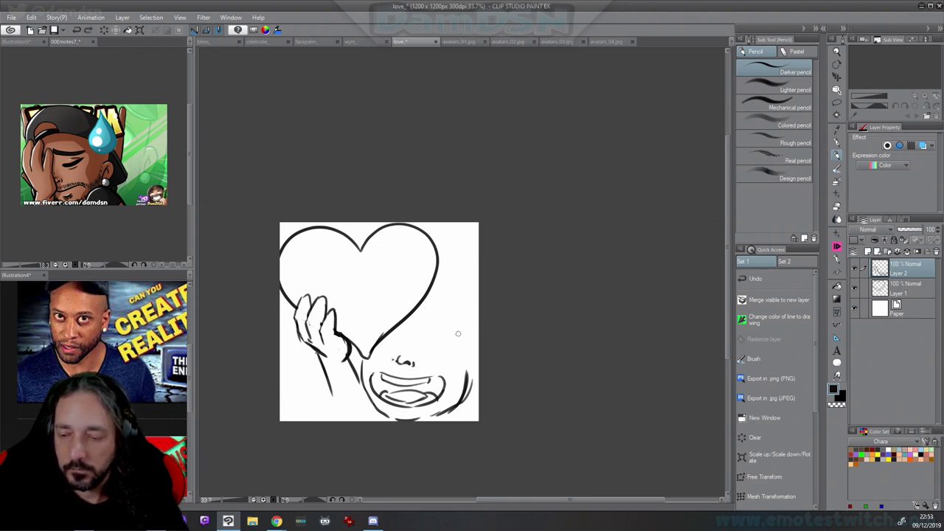
pyautogui.moveTo(457, 331)
pyautogui.mouseDown()
pyautogui.moveTo(439, 314)
pyautogui.moveTo(425, 326)
pyautogui.moveTo(423, 313)
pyautogui.moveTo(455, 348)
pyautogui.moveTo(414, 317)
pyautogui.moveTo(435, 320)
pyautogui.moveTo(418, 339)
pyautogui.mouseUp()
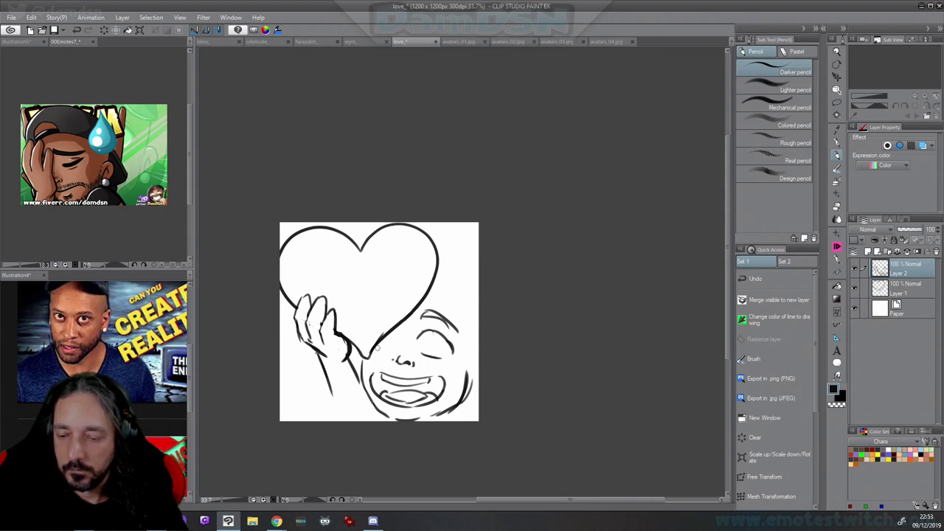
pyautogui.moveTo(377, 348); pyautogui.dragTo(396, 350)
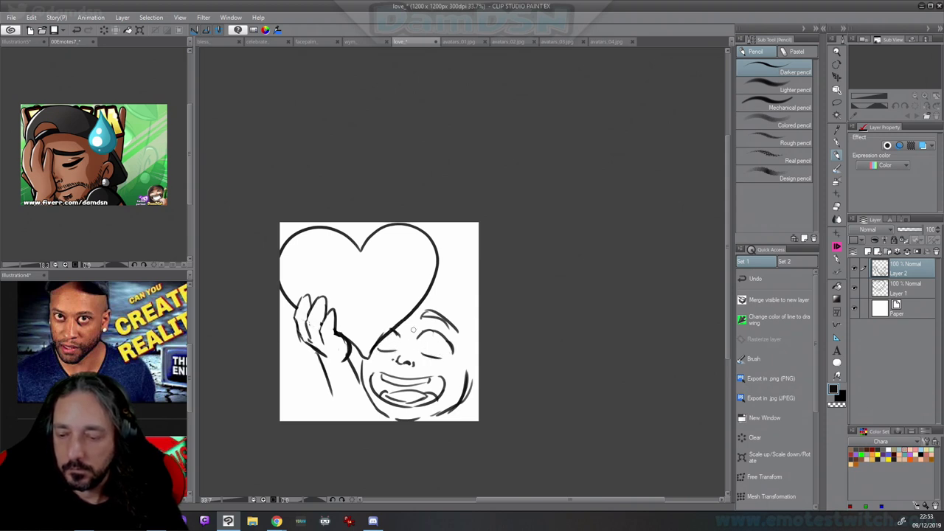
pyautogui.hotkey('ctrl', 'z')
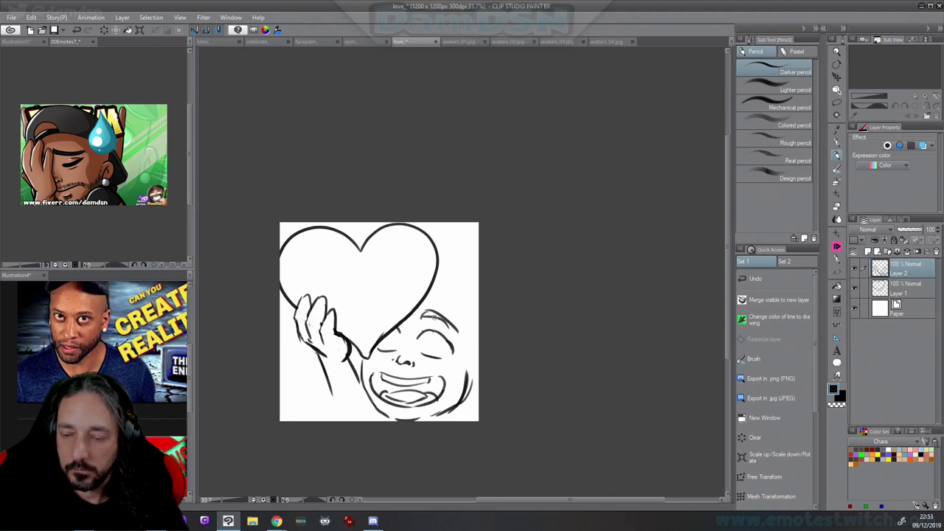
pyautogui.moveTo(435, 334)
pyautogui.mouseDown()
pyautogui.moveTo(430, 348)
pyautogui.moveTo(440, 339)
pyautogui.moveTo(395, 334)
pyautogui.moveTo(387, 343)
pyautogui.moveTo(394, 333)
pyautogui.moveTo(437, 332)
pyautogui.mouseUp()
pyautogui.hotkey('ctrl', 'z')
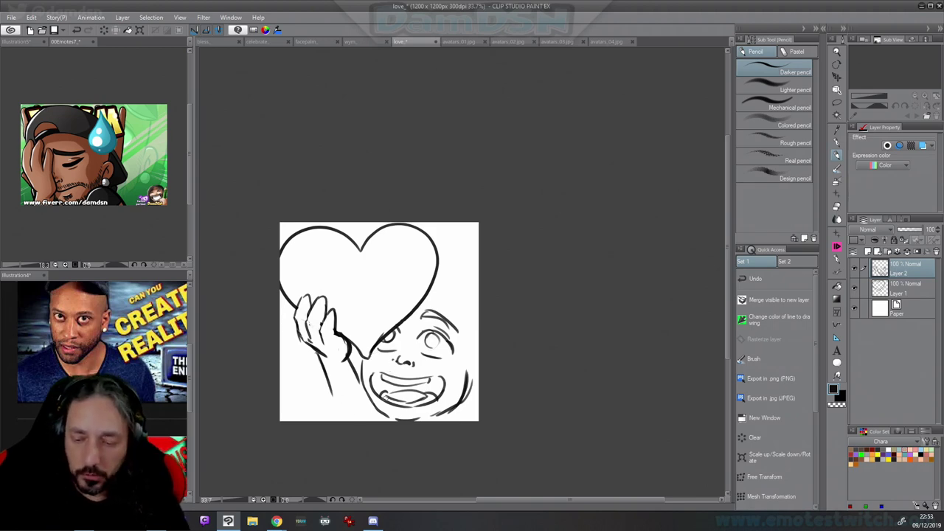
# Erase the two slanted wrist lines below the hand
pyautogui.press('c')
pyautogui.moveTo(348, 359); pyautogui.dragTo(360, 383)
pyautogui.moveTo(317, 353); pyautogui.dragTo(328, 390)
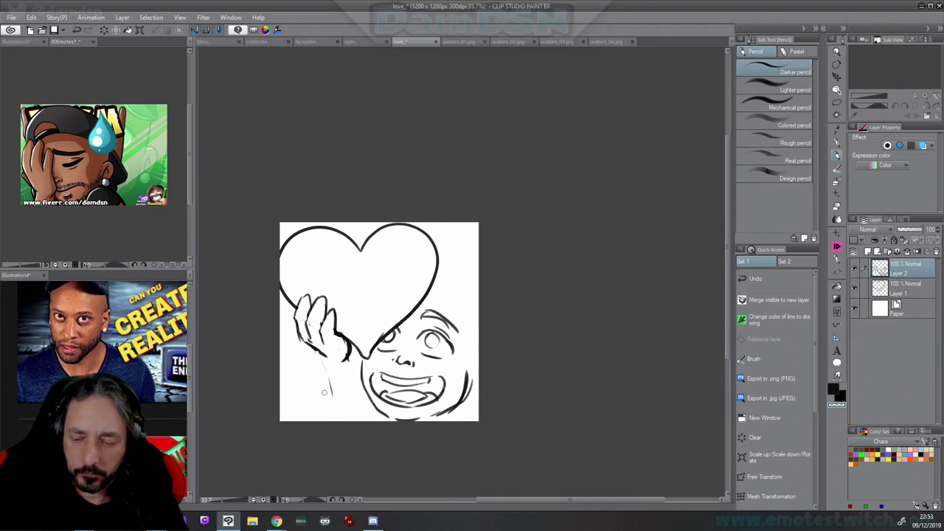
# Redraw the forearm as two nearly vertical lines towards the canvas's lower edge, with short contour lines between it and the jaw
pyautogui.press('c')
pyautogui.moveTo(305, 340)
pyautogui.mouseDown()
pyautogui.moveTo(330, 364)
pyautogui.moveTo(325, 356)
pyautogui.moveTo(323, 411)
pyautogui.mouseUp()
pyautogui.press('c')
pyautogui.press('x')
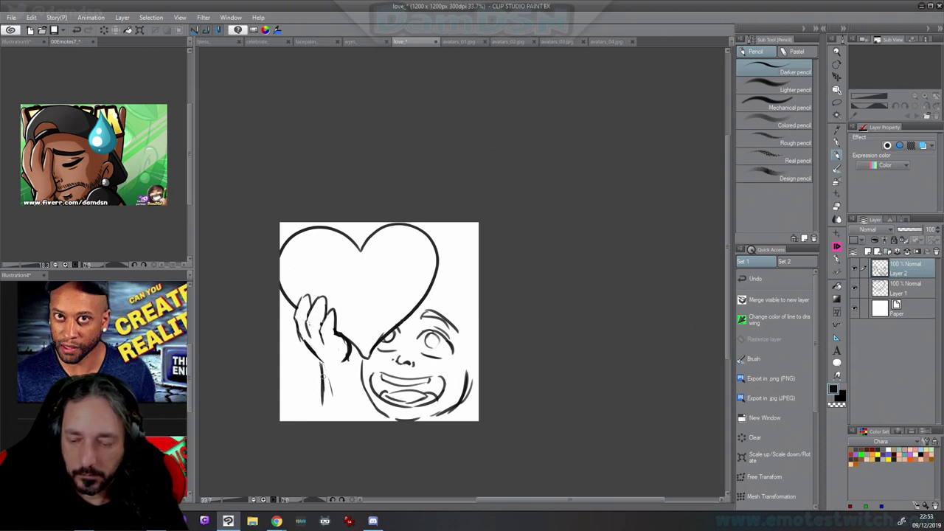
pyautogui.moveTo(320, 371); pyautogui.dragTo(325, 421)
pyautogui.moveTo(349, 359); pyautogui.dragTo(356, 411)
pyautogui.moveTo(351, 377); pyautogui.dragTo(354, 399)
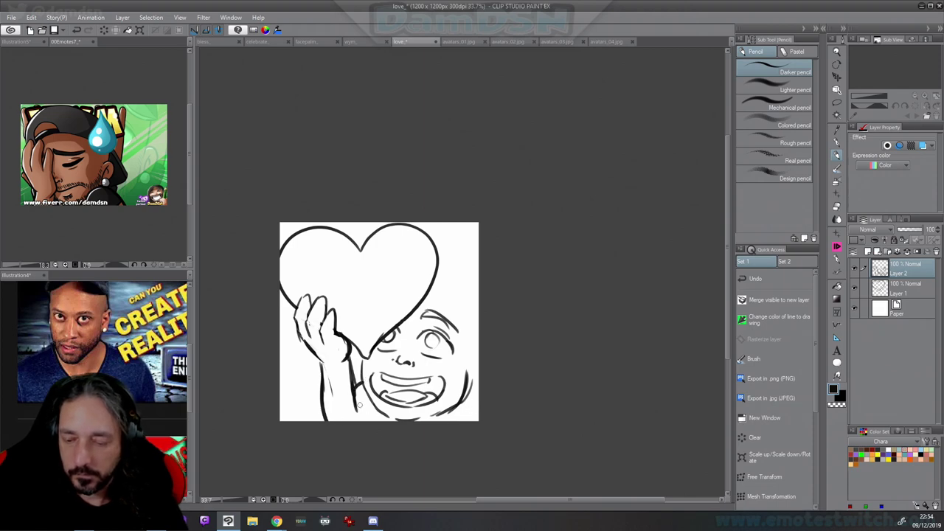
pyautogui.moveTo(357, 399); pyautogui.dragTo(366, 422)
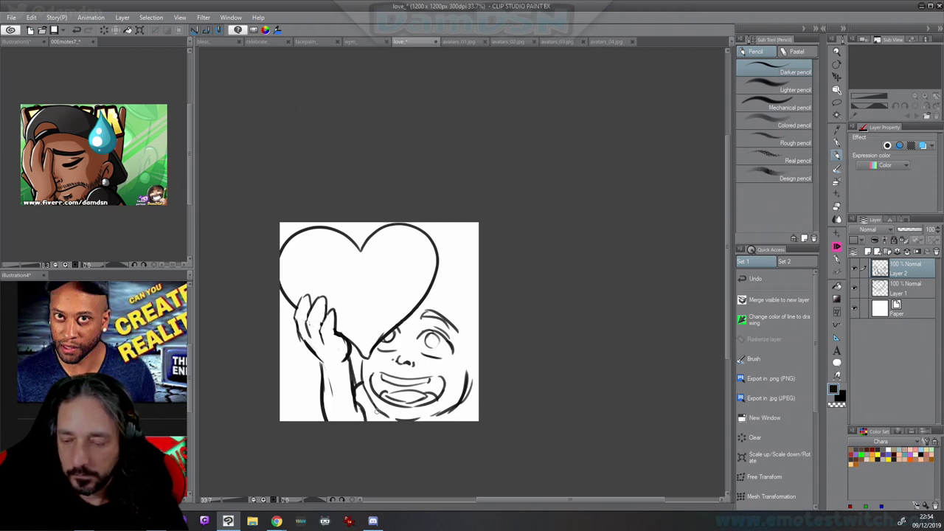
# Add neck lines under the chin, darken the lower jaw curve, and erase excess strokes on the jaw's right side
pyautogui.moveTo(451, 410); pyautogui.dragTo(443, 419)
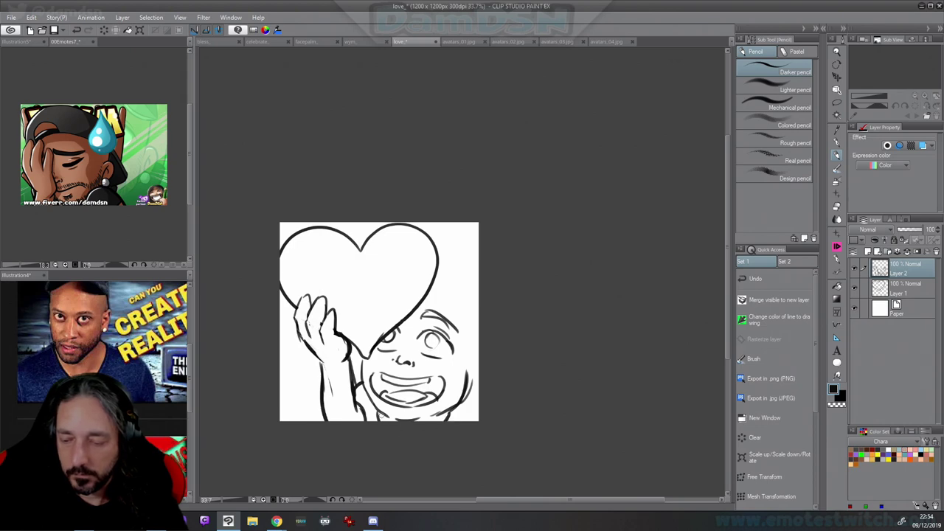
pyautogui.moveTo(381, 415)
pyautogui.mouseDown()
pyautogui.moveTo(397, 421)
pyautogui.moveTo(463, 398)
pyautogui.mouseUp()
pyautogui.moveTo(420, 421)
pyautogui.mouseDown()
pyautogui.moveTo(460, 401)
pyautogui.moveTo(429, 418)
pyautogui.moveTo(475, 369)
pyautogui.moveTo(461, 414)
pyautogui.mouseUp()
pyautogui.press('c')
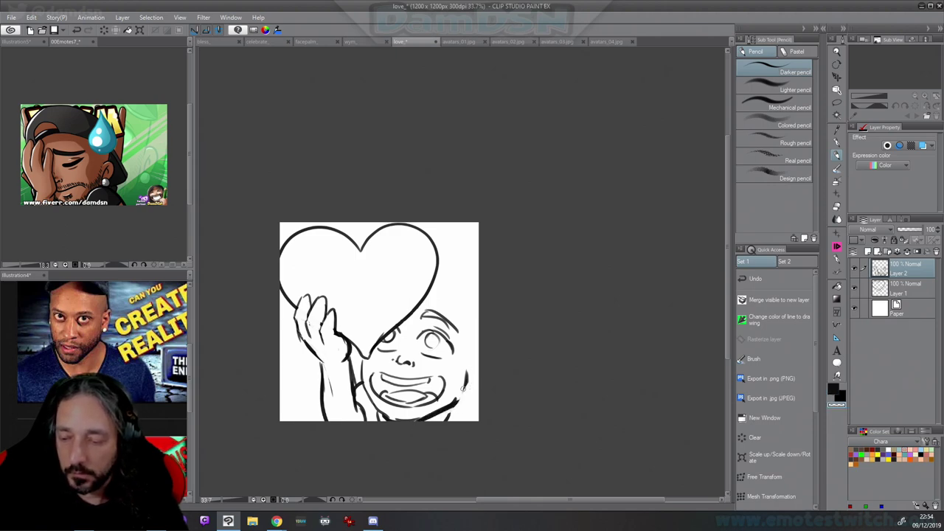
# Redraw the right side of the jaw and add an ear at the canvas's right edge
pyautogui.press('c')
pyautogui.moveTo(467, 371); pyautogui.dragTo(449, 407)
pyautogui.moveTo(467, 351)
pyautogui.mouseDown()
pyautogui.moveTo(475, 379)
pyautogui.moveTo(460, 390)
pyautogui.moveTo(476, 376)
pyautogui.moveTo(473, 361)
pyautogui.moveTo(471, 383)
pyautogui.moveTo(465, 381)
pyautogui.mouseUp()
pyautogui.hotkey('ctrl', 'z')
pyautogui.hotkey('ctrl', 'z')
pyautogui.press('c')
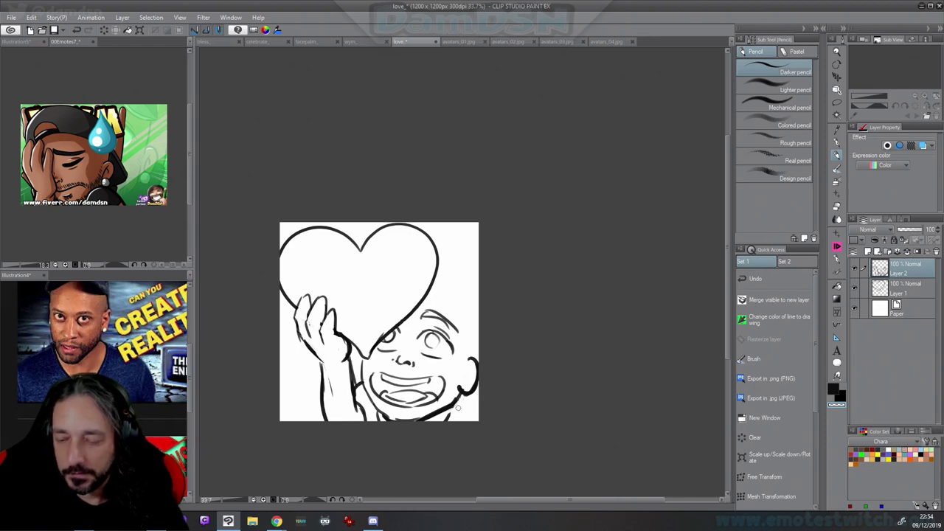
# Draw a shoulder line below the ear towards the canvas's lower-right corner and add the inner ear contour
pyautogui.press('c')
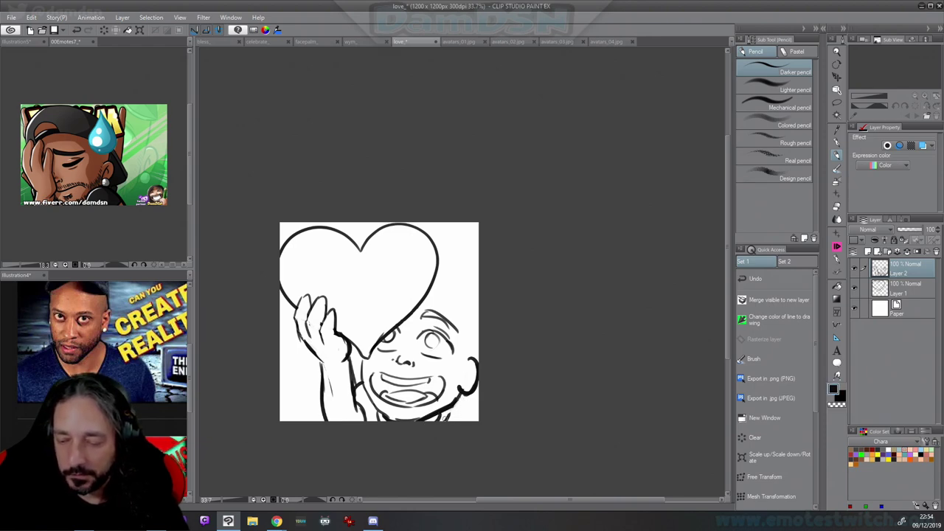
pyautogui.press('c')
pyautogui.press('c')
pyautogui.moveTo(461, 396); pyautogui.dragTo(480, 445)
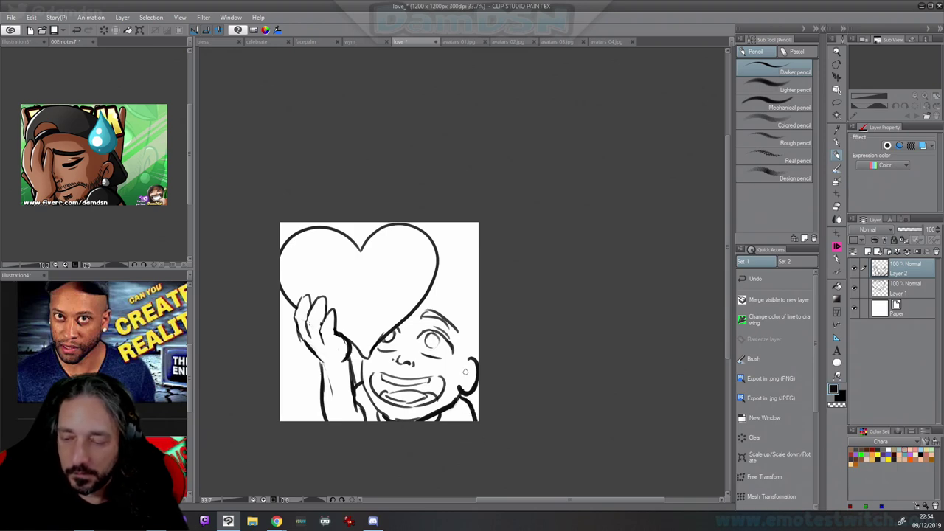
pyautogui.moveTo(465, 371); pyautogui.dragTo(469, 383)
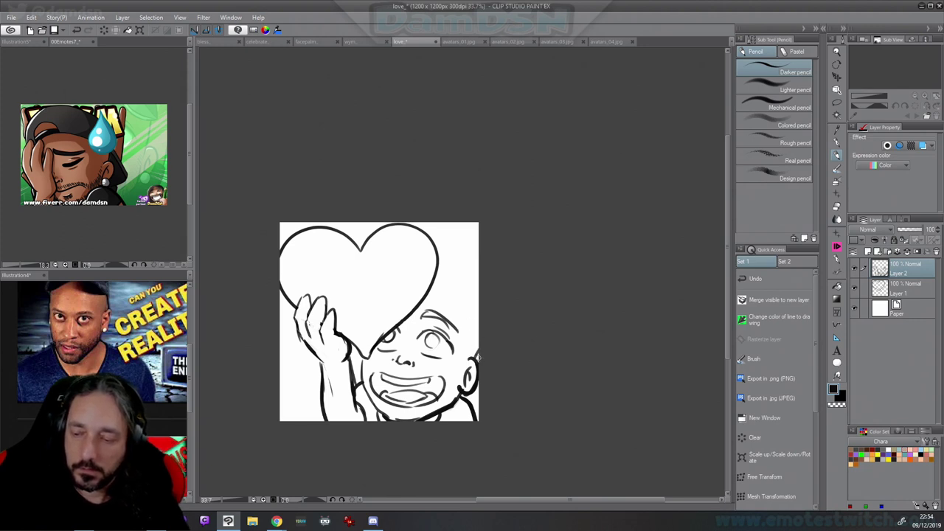
pyautogui.hotkey('ctrl', 'z')
# Draw the cap's curved outline from the ear up to the heart, with its lower band lines across the forehead
pyautogui.moveTo(475, 362)
pyautogui.mouseDown()
pyautogui.moveTo(481, 316)
pyautogui.moveTo(479, 342)
pyautogui.moveTo(467, 294)
pyautogui.moveTo(440, 276)
pyautogui.mouseUp()
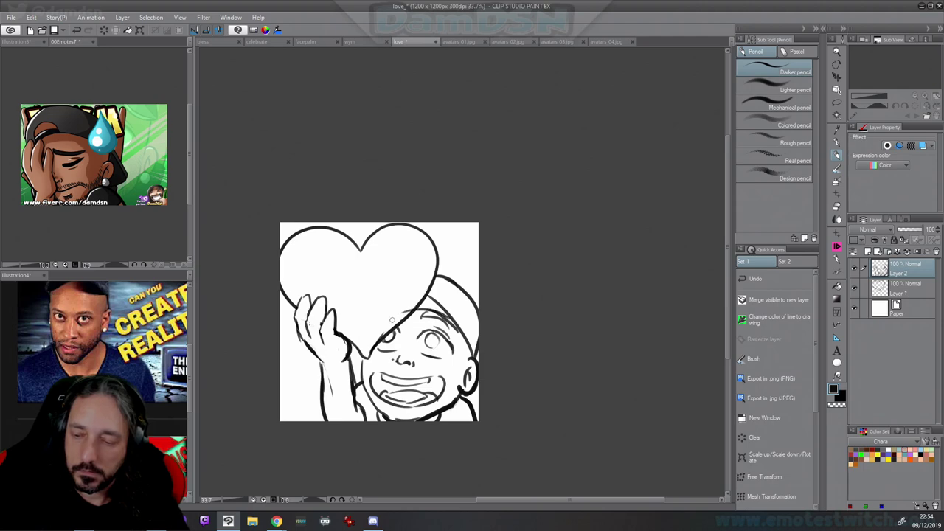
pyautogui.moveTo(448, 317)
pyautogui.mouseDown()
pyautogui.moveTo(422, 306)
pyautogui.moveTo(441, 302)
pyautogui.moveTo(476, 352)
pyautogui.mouseUp()
pyautogui.hotkey('ctrl', 'z')
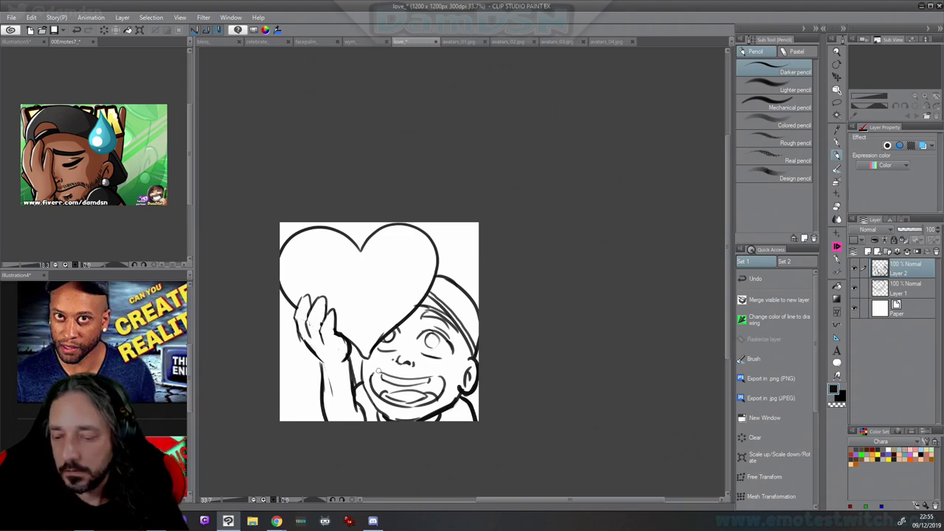
# Add short hatch strokes for the mustache, the beard along the jaw and chin, and dotted stubble beside the ear
pyautogui.moveTo(384, 364); pyautogui.dragTo(443, 374)
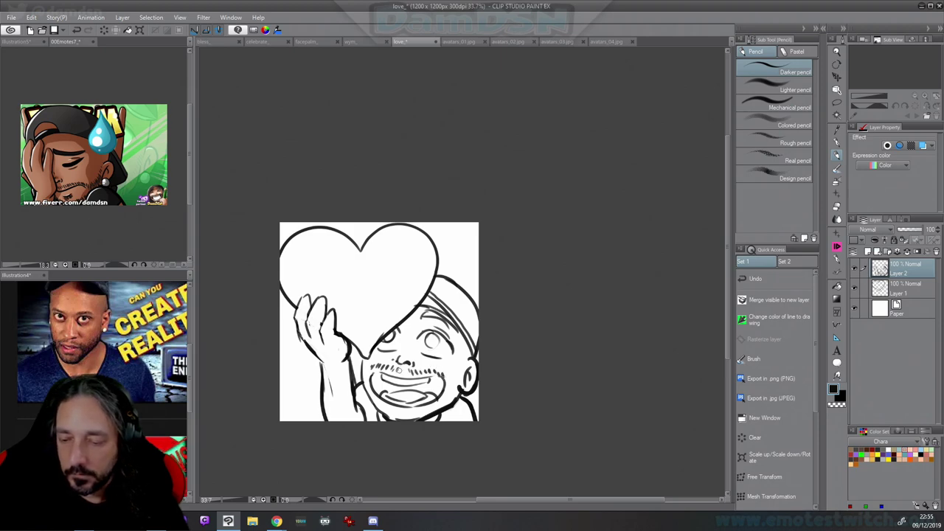
pyautogui.moveTo(363, 367)
pyautogui.mouseDown()
pyautogui.moveTo(384, 416)
pyautogui.moveTo(422, 418)
pyautogui.moveTo(451, 395)
pyautogui.moveTo(469, 350)
pyautogui.mouseUp()
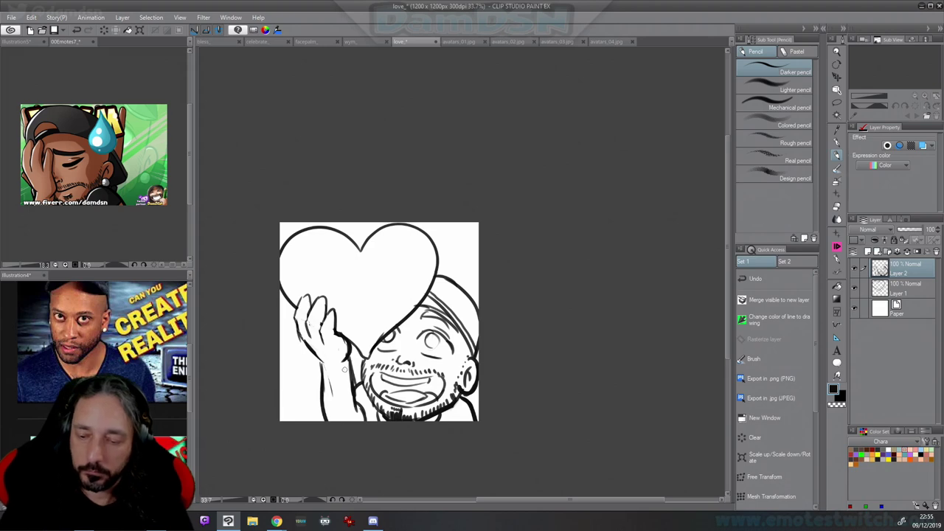
# Clean up the wrist by erasing stray lines and redrawing the hand's outer edge and the base of the thumb
pyautogui.moveTo(343, 359)
pyautogui.mouseDown()
pyautogui.moveTo(355, 405)
pyautogui.moveTo(350, 364)
pyautogui.moveTo(354, 382)
pyautogui.moveTo(334, 404)
pyautogui.mouseUp()
pyautogui.press('c')
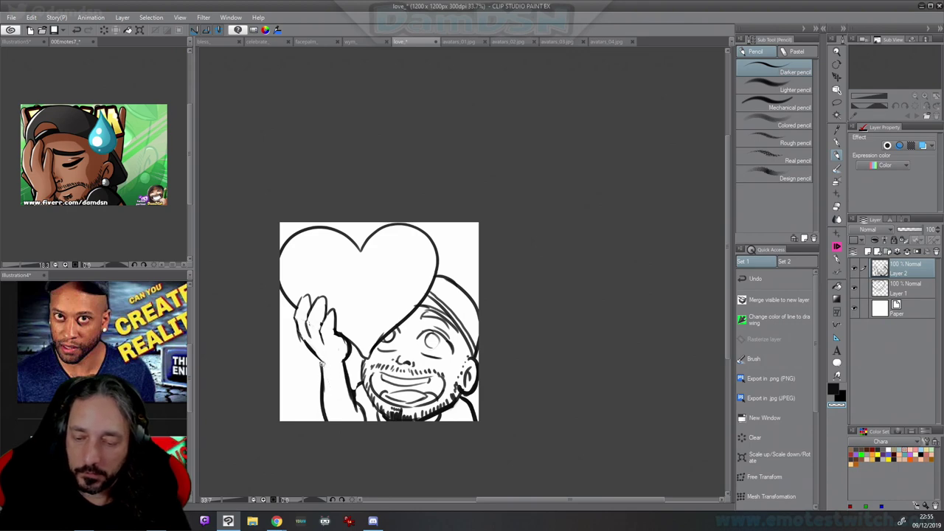
pyautogui.moveTo(303, 337); pyautogui.dragTo(323, 367)
pyautogui.press('c')
pyautogui.press('c')
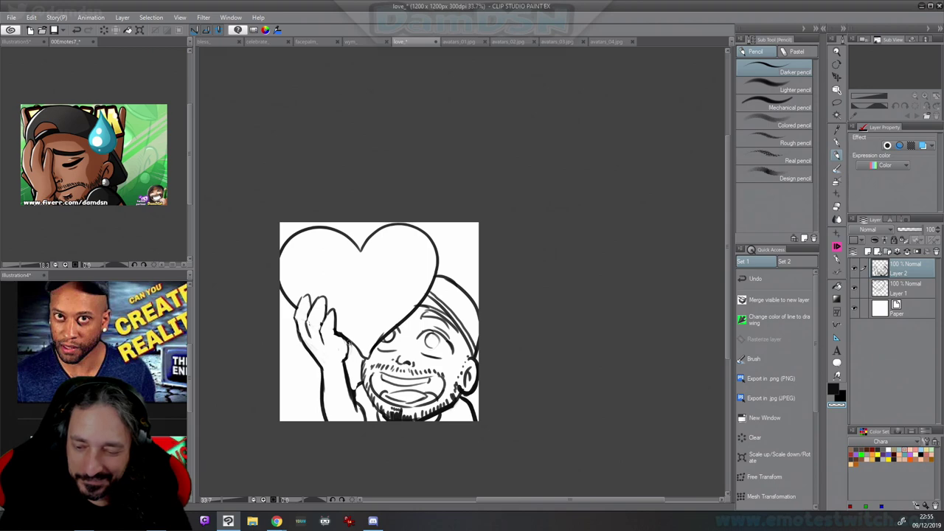
pyautogui.press('c')
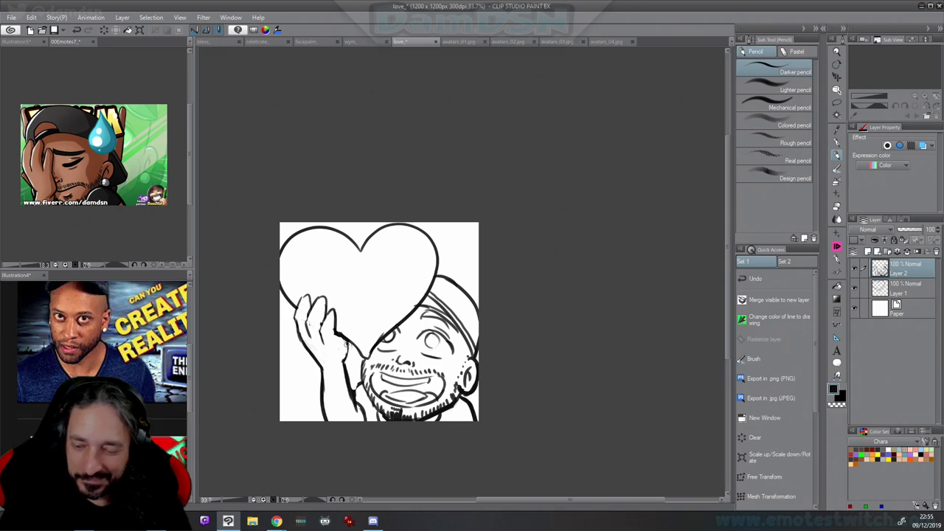
pyautogui.moveTo(345, 342); pyautogui.dragTo(346, 361)
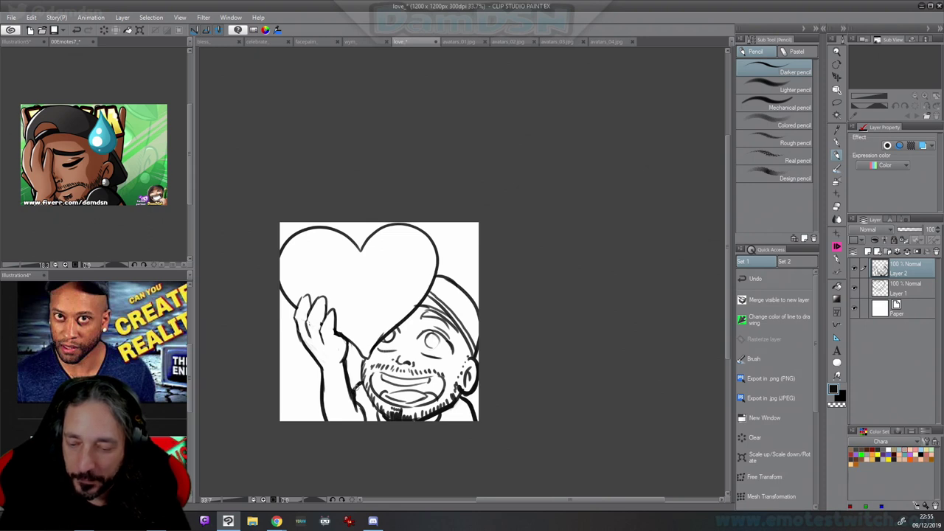
pyautogui.press('c')
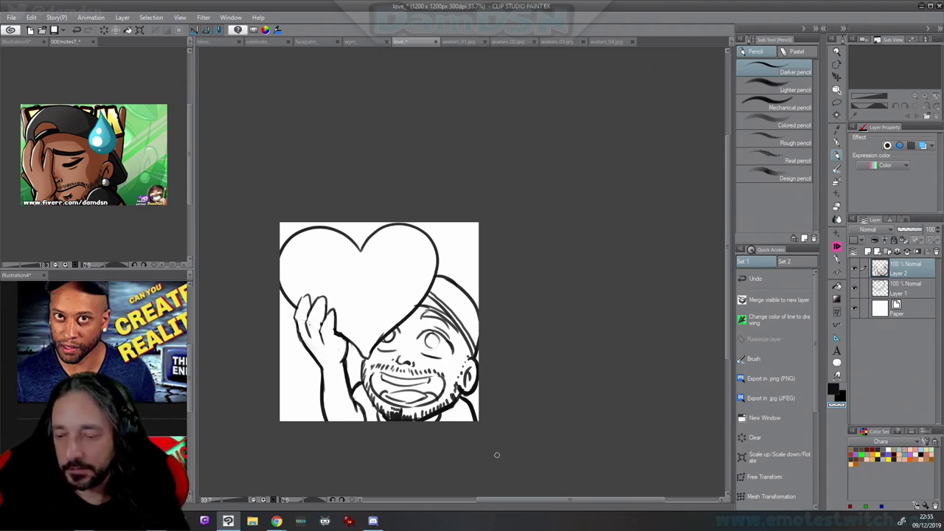
# Redraw the tip of the finger nearest the thumb with a thicker, rounder contour
pyautogui.scroll(2, 516, 409)
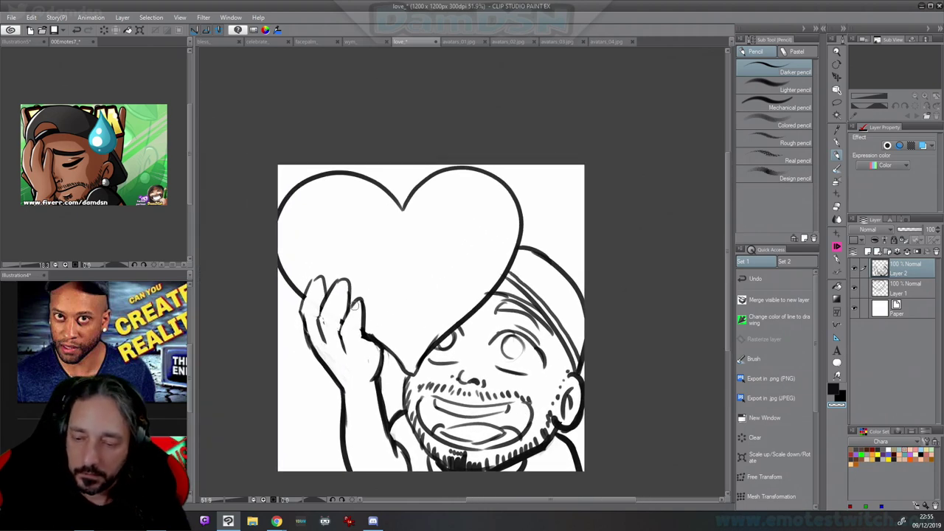
pyautogui.press('x')
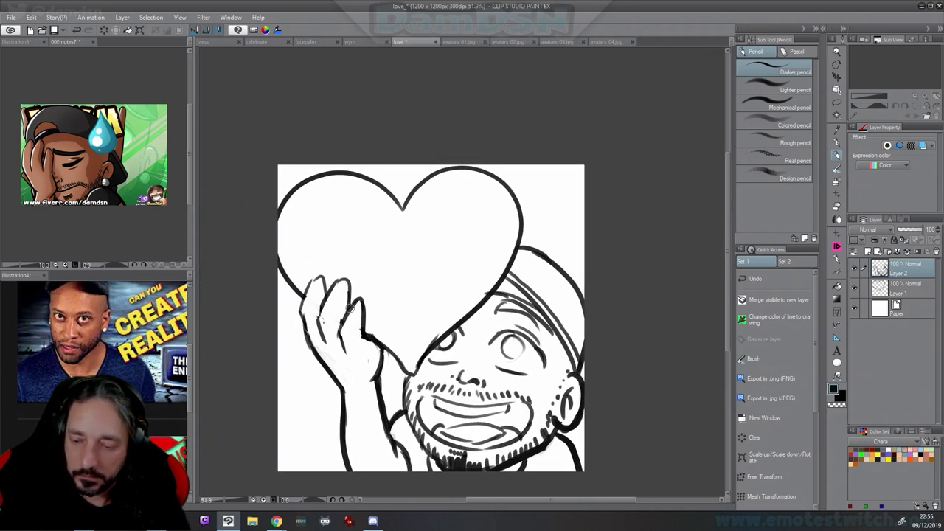
pyautogui.moveTo(361, 299)
pyautogui.mouseDown()
pyautogui.moveTo(367, 340)
pyautogui.moveTo(360, 304)
pyautogui.moveTo(357, 325)
pyautogui.mouseUp()
pyautogui.press('c')
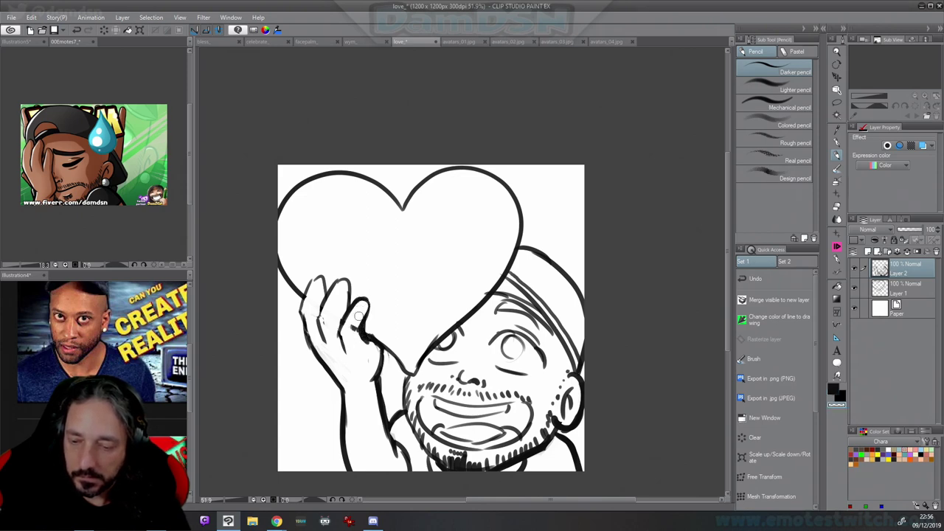
pyautogui.press('x')
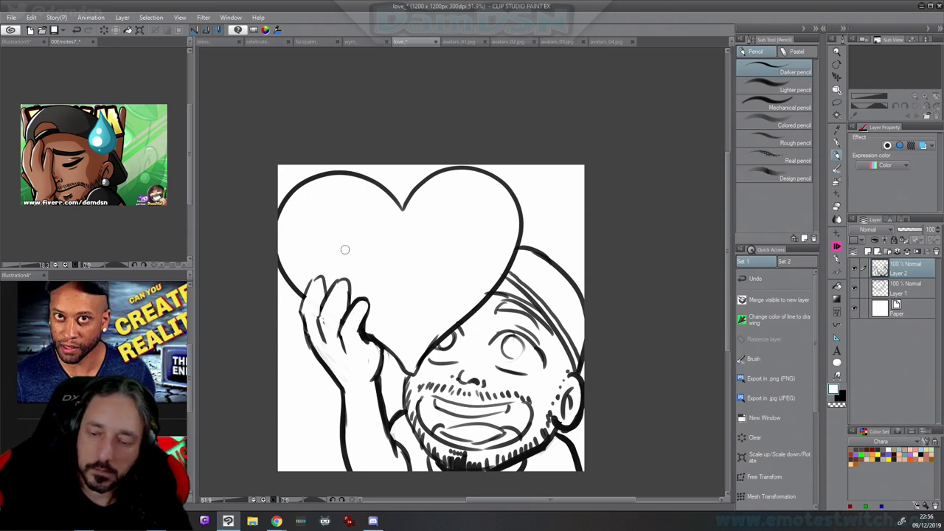
# Erase the middle finger's contour and redraw it with a thicker rounded tip and side line
pyautogui.press('c')
pyautogui.moveTo(324, 303)
pyautogui.mouseDown()
pyautogui.moveTo(320, 314)
pyautogui.moveTo(340, 280)
pyautogui.mouseUp()
pyautogui.press('c')
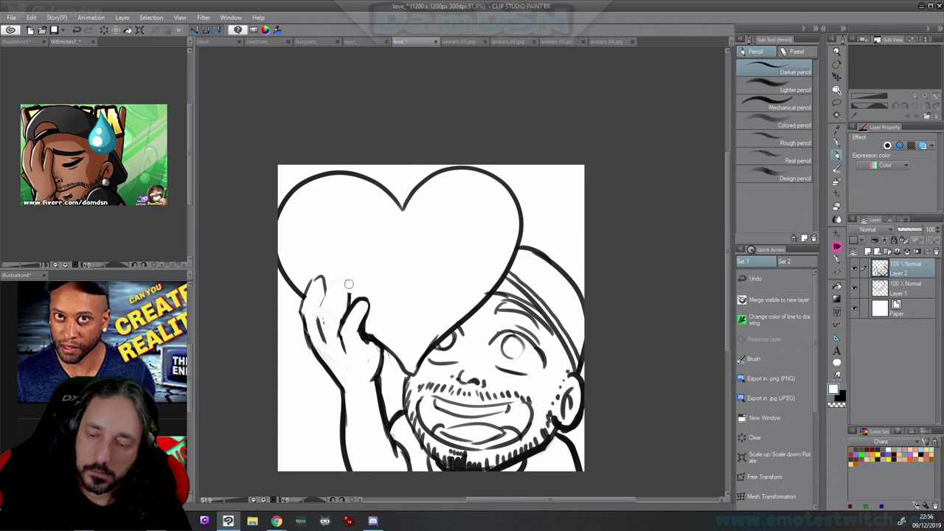
pyautogui.keyDown('alt'); pyautogui.click(363, 324); pyautogui.keyUp('alt')
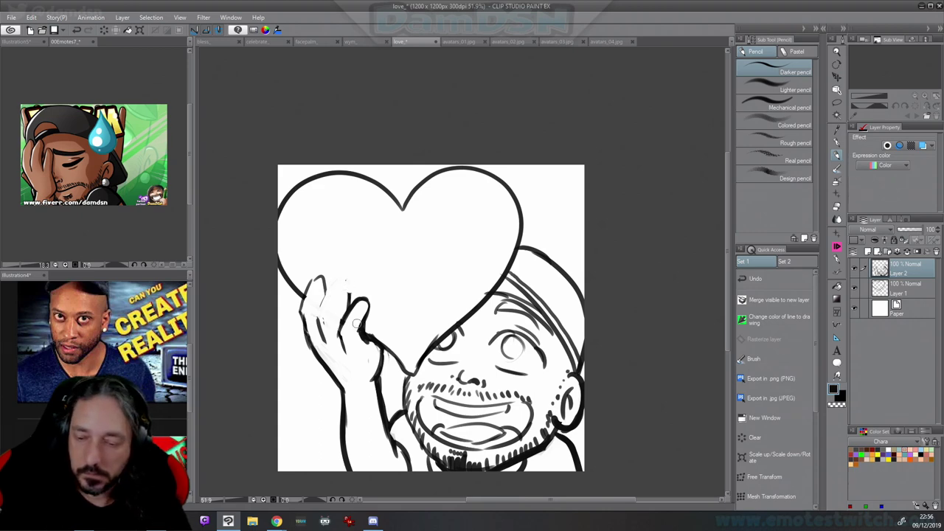
pyautogui.moveTo(318, 315)
pyautogui.mouseDown()
pyautogui.moveTo(342, 280)
pyautogui.moveTo(355, 289)
pyautogui.moveTo(345, 308)
pyautogui.moveTo(349, 293)
pyautogui.mouseUp()
pyautogui.press('c')
pyautogui.keyDown('alt'); pyautogui.click(349, 293); pyautogui.keyUp('alt')
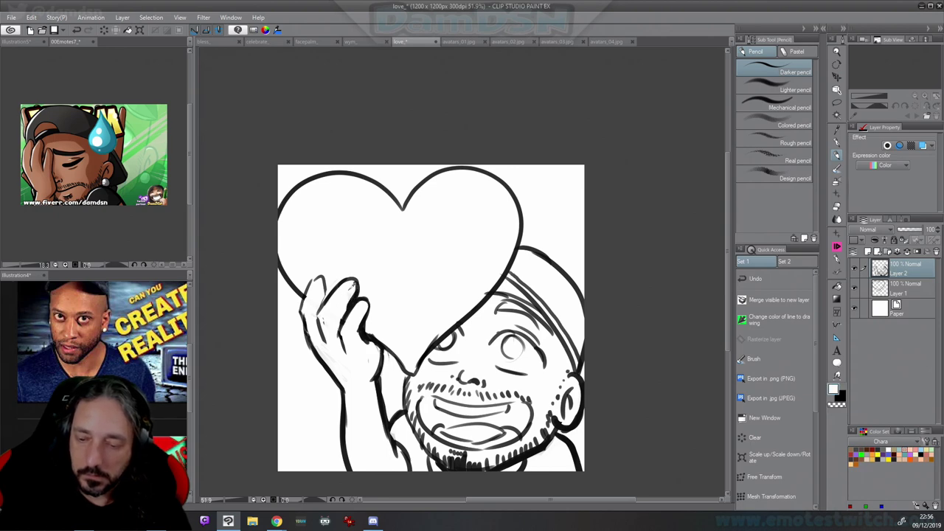
pyautogui.keyDown('alt'); pyautogui.click(356, 297); pyautogui.keyUp('alt')
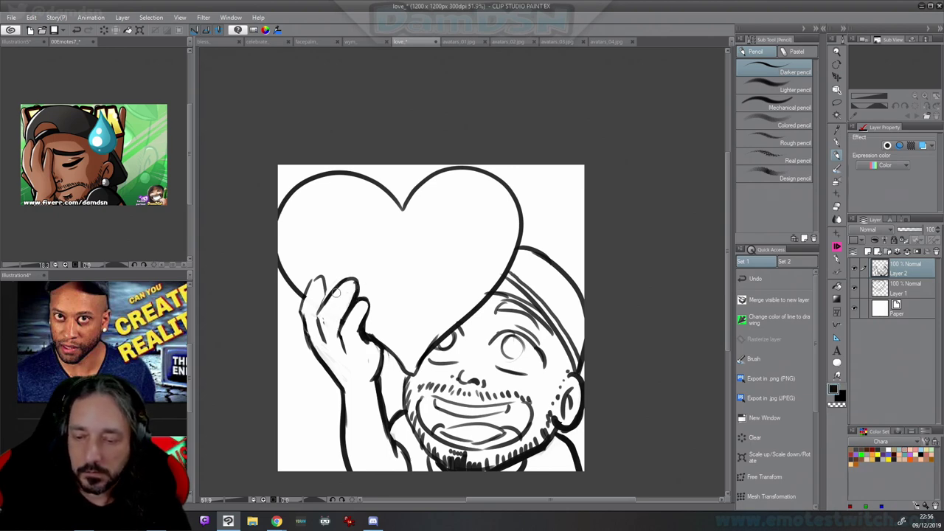
pyautogui.moveTo(340, 286)
pyautogui.mouseDown()
pyautogui.moveTo(326, 306)
pyautogui.moveTo(337, 291)
pyautogui.mouseUp()
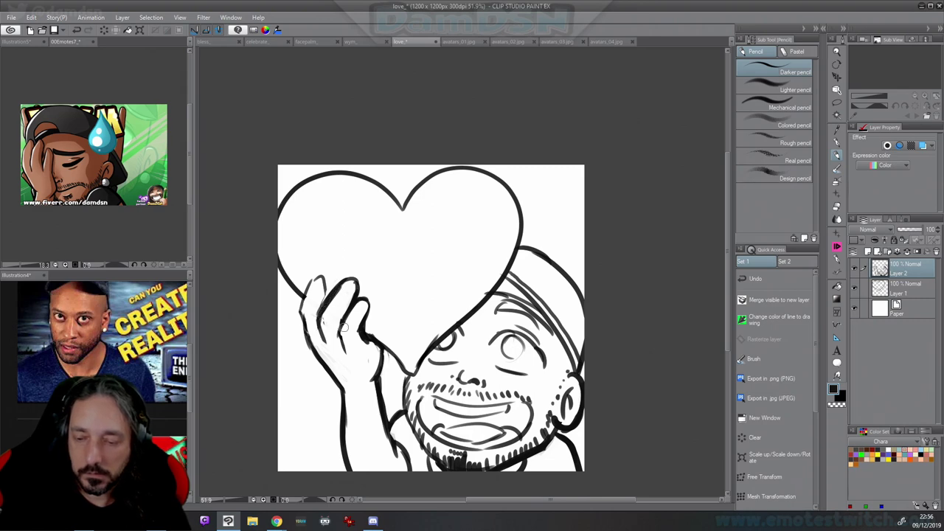
# Erase the outermost finger's tip and redraw it rounder and slightly higher over the heart's edge
pyautogui.press('x')
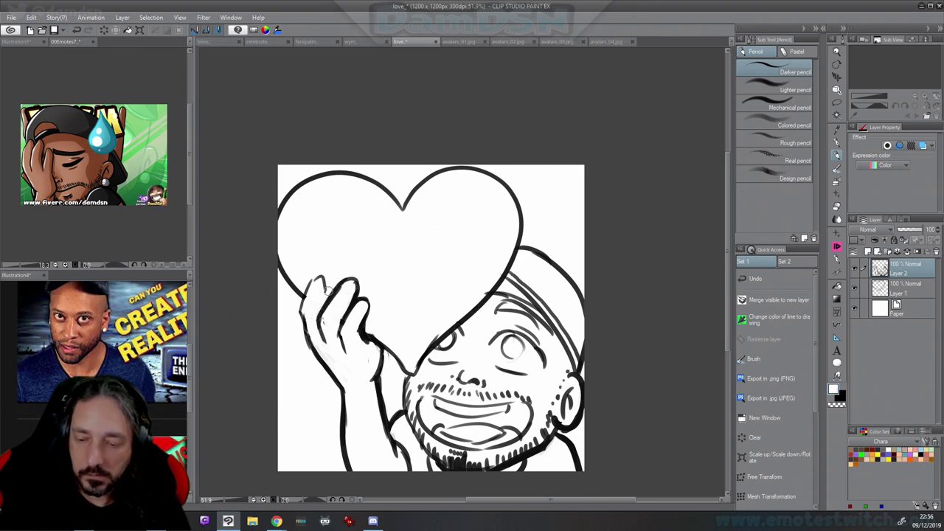
pyautogui.moveTo(318, 280)
pyautogui.mouseDown()
pyautogui.moveTo(304, 325)
pyautogui.moveTo(306, 299)
pyautogui.moveTo(335, 275)
pyautogui.mouseUp()
pyautogui.press('x')
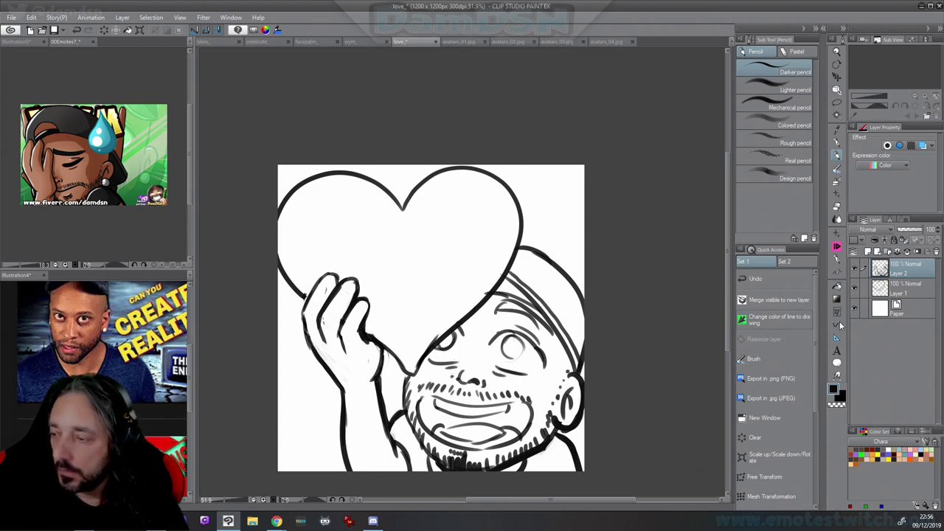
# Group Layer 1 and Layer 2 in a folder and apply a blue layer color to the folder
pyautogui.click(886, 252)
pyautogui.keyDown('shift'); pyautogui.click(896, 303); pyautogui.keyUp('shift')
pyautogui.moveTo(906, 286); pyautogui.dragTo(908, 268)
pyautogui.click(909, 268)
pyautogui.click(922, 147)
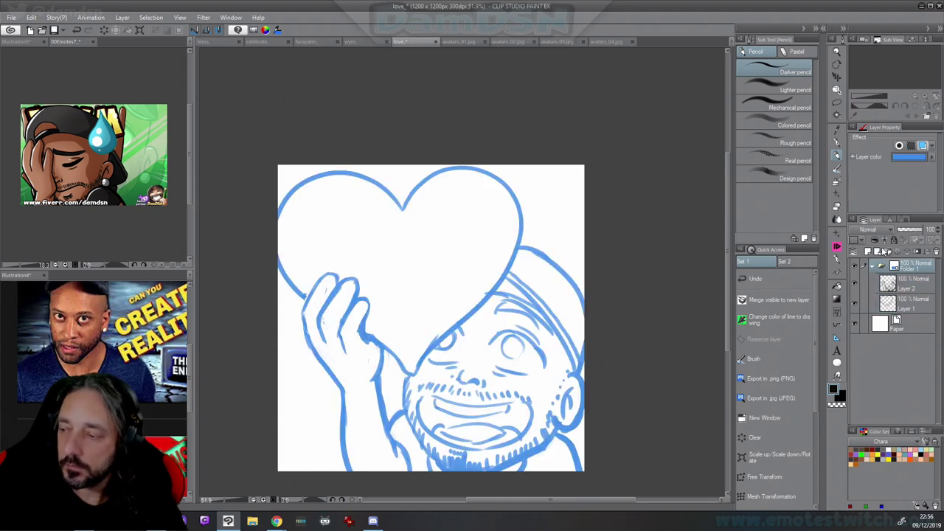
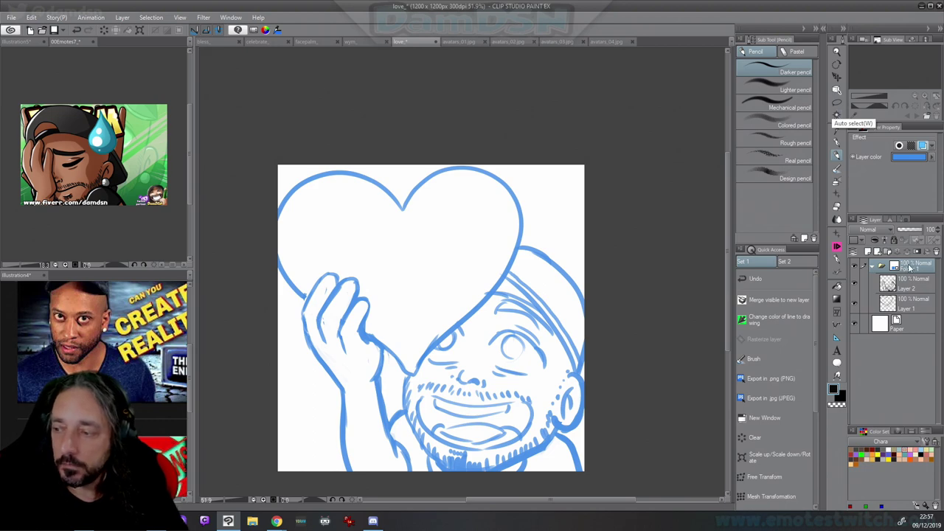
# Add the Emote 2019 layer template above the sketch folder and make its LINE Copy layer active
pyautogui.click(823, 30)
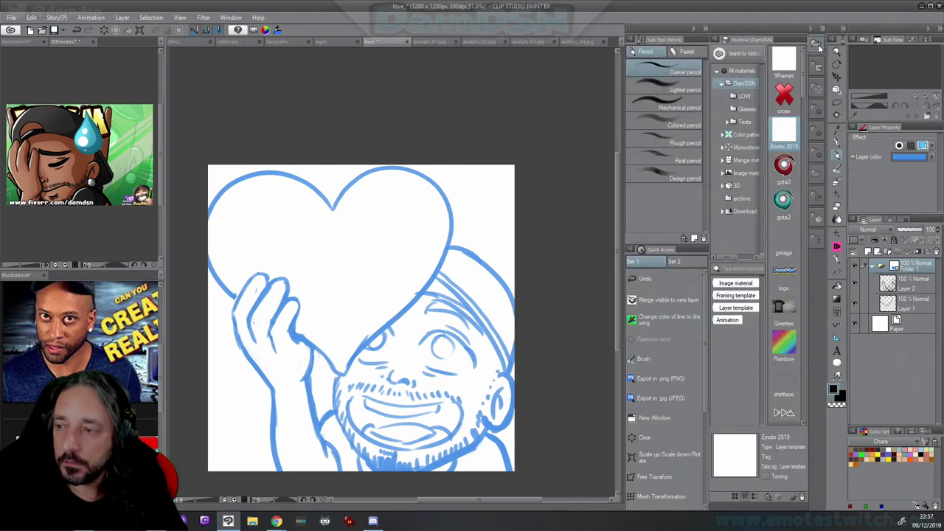
pyautogui.moveTo(918, 266); pyautogui.dragTo(912, 277)
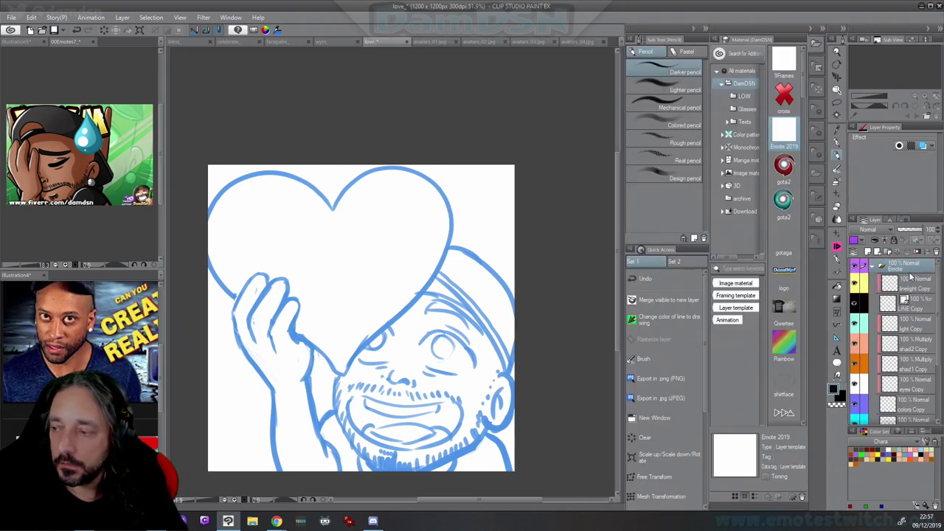
pyautogui.click(915, 313)
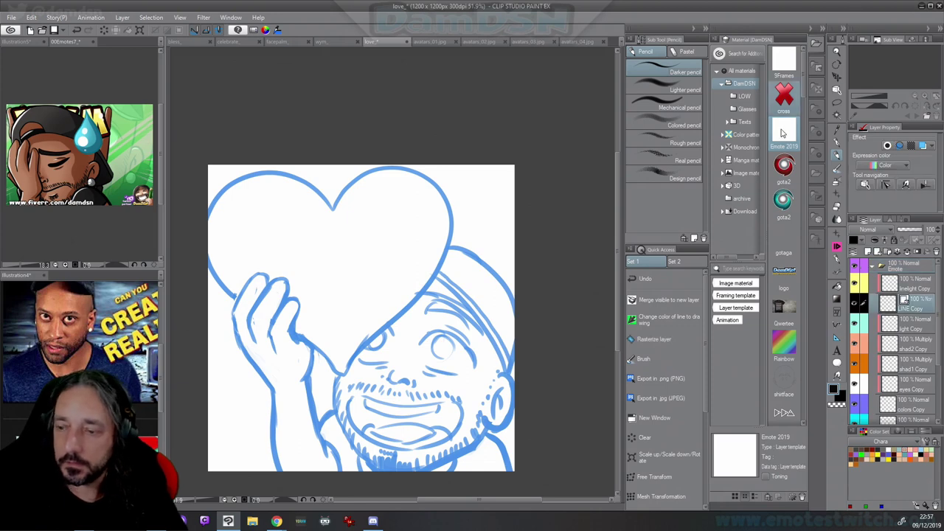
pyautogui.click(823, 30)
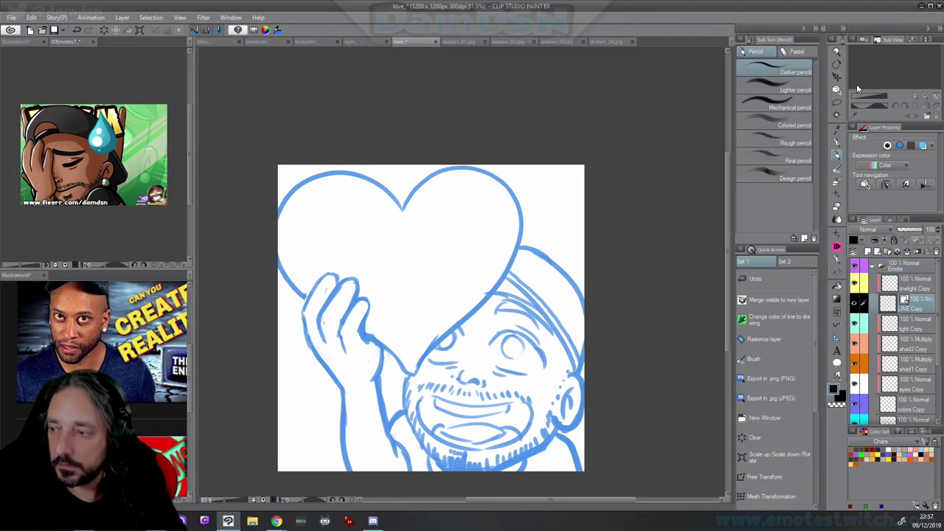
# Ink the outermost finger and the hand's outer edge down to the wrist in black with the G-pen
pyautogui.click(838, 144)
pyautogui.press('F7')
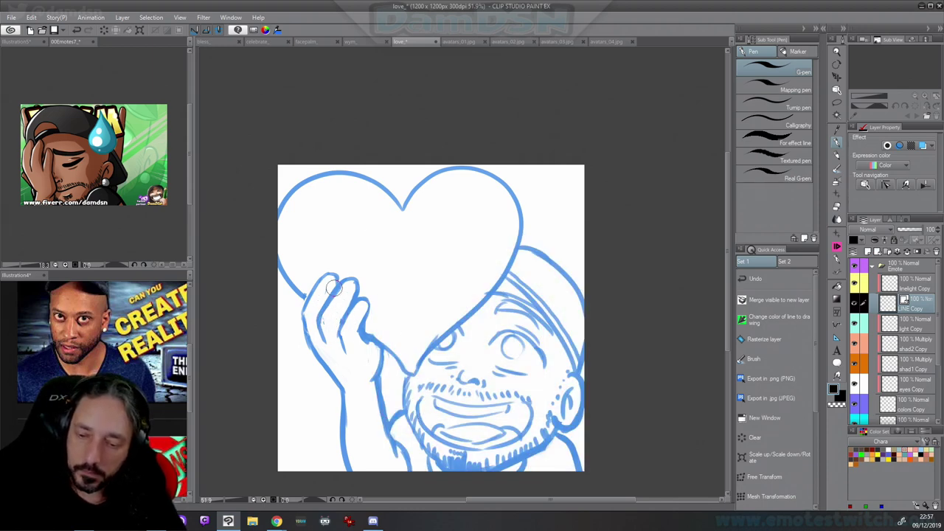
pyautogui.moveTo(326, 281); pyautogui.dragTo(321, 280)
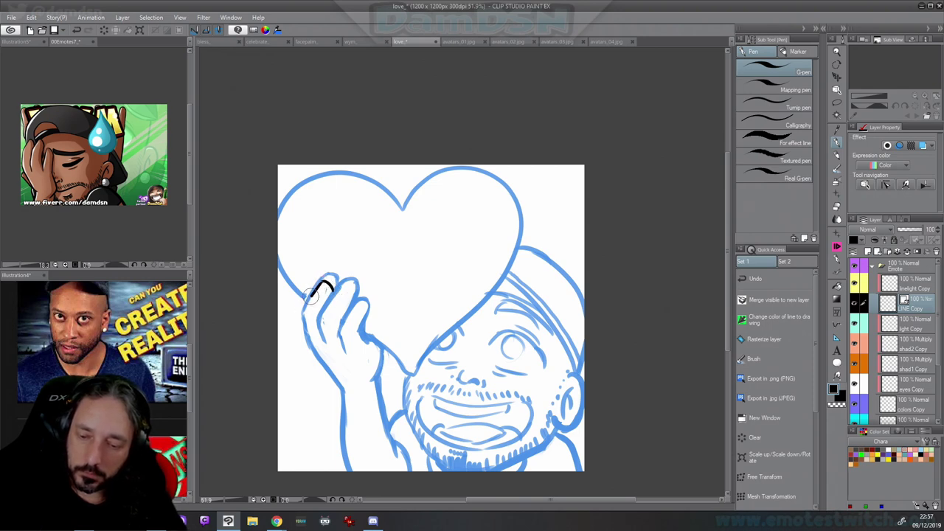
pyautogui.moveTo(304, 340); pyautogui.dragTo(338, 385)
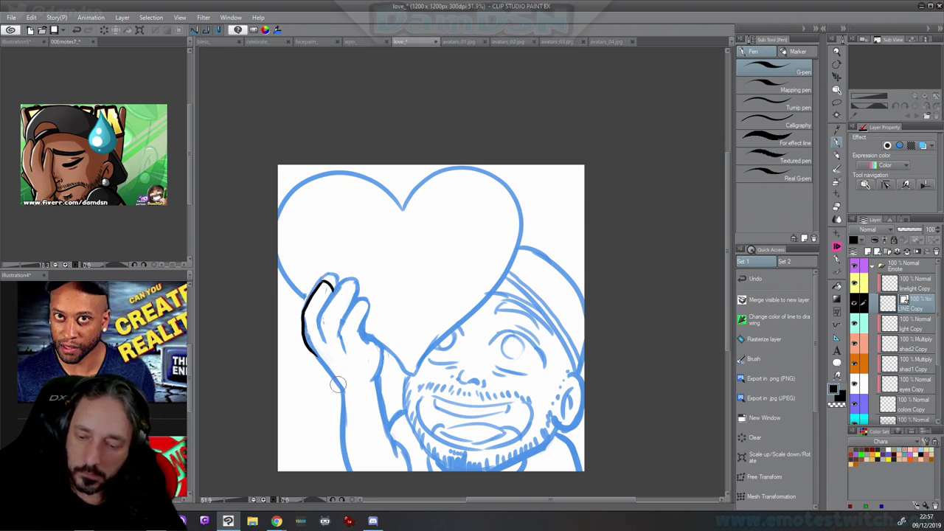
pyautogui.moveTo(307, 351); pyautogui.dragTo(334, 379)
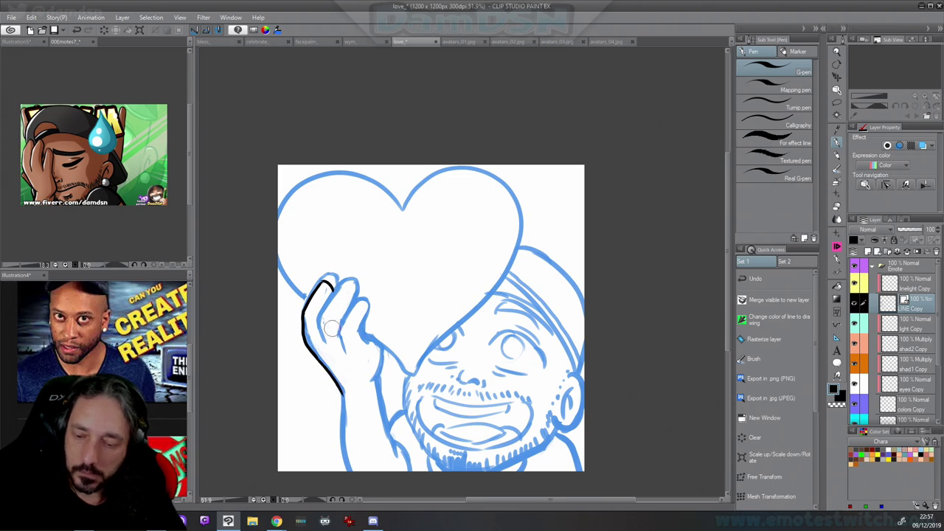
# Ink the other two raised fingers and the inner contour of the palm down to the wrist
pyautogui.scroll(1, 332, 328)
pyautogui.moveTo(326, 361)
pyautogui.mouseDown()
pyautogui.moveTo(313, 300)
pyautogui.moveTo(353, 264)
pyautogui.moveTo(340, 270)
pyautogui.moveTo(353, 272)
pyautogui.moveTo(347, 267)
pyautogui.moveTo(360, 289)
pyautogui.mouseUp()
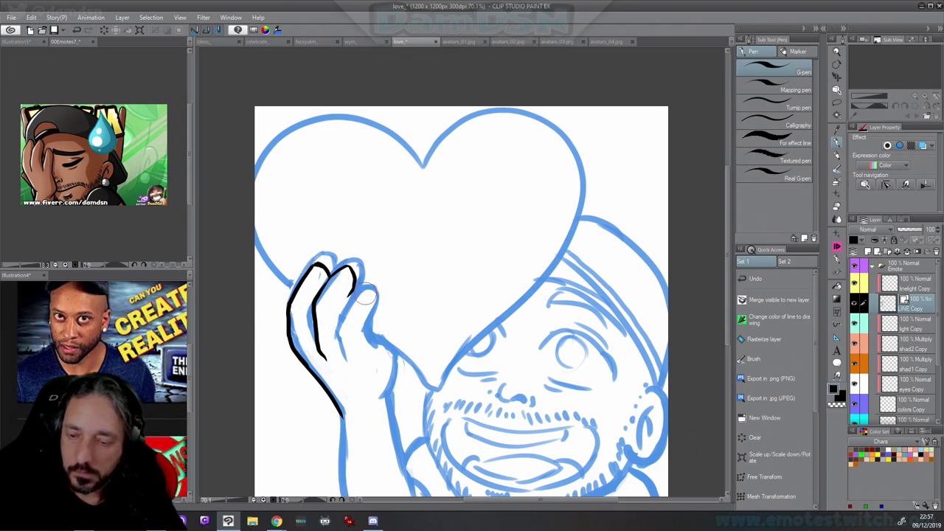
pyautogui.press('x')
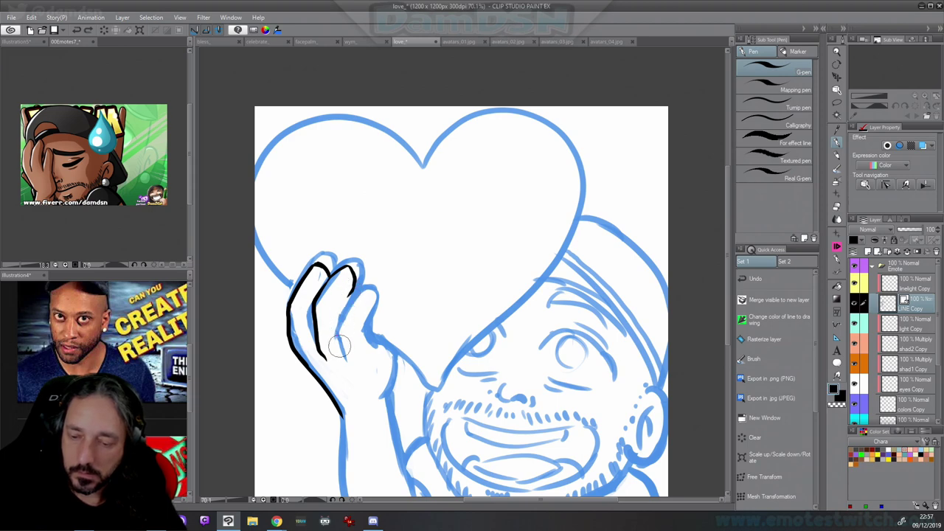
pyautogui.moveTo(339, 357)
pyautogui.mouseDown()
pyautogui.moveTo(342, 326)
pyautogui.moveTo(366, 284)
pyautogui.moveTo(376, 291)
pyautogui.moveTo(375, 387)
pyautogui.moveTo(384, 368)
pyautogui.moveTo(357, 410)
pyautogui.mouseUp()
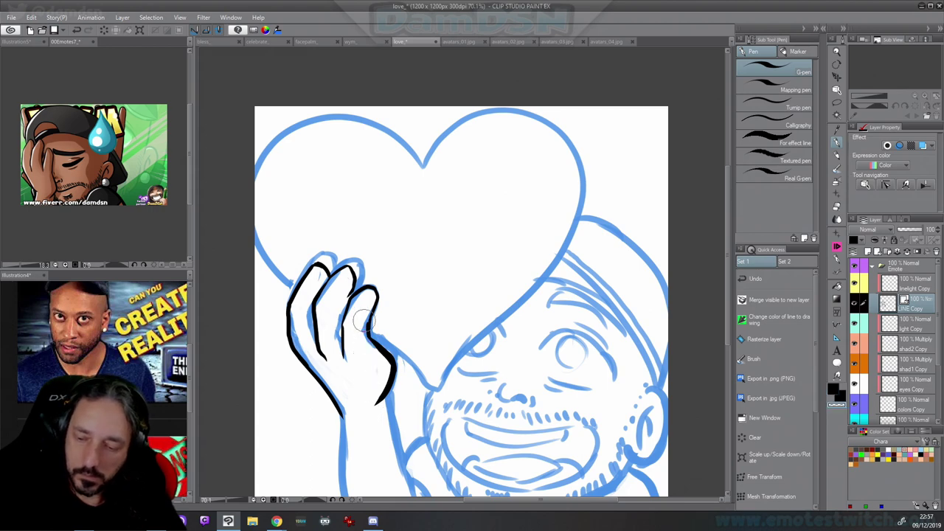
pyautogui.press('c')
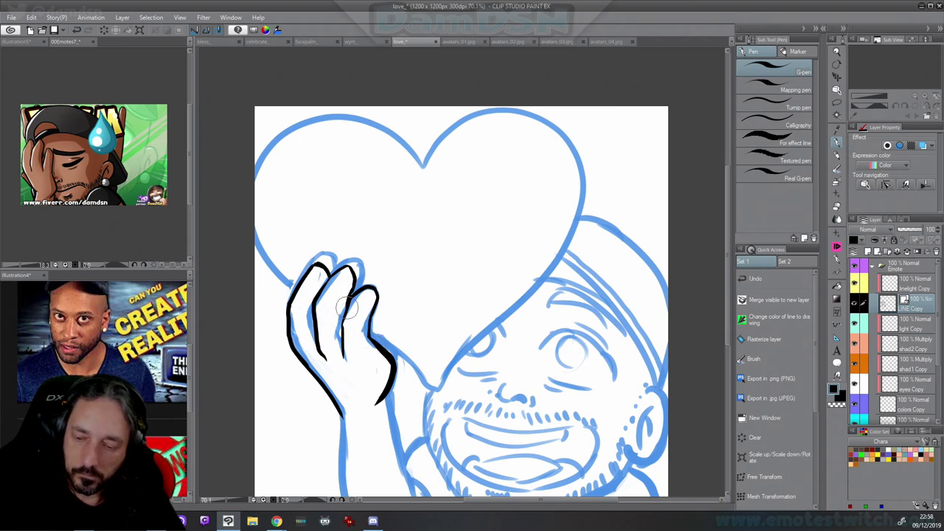
# Ink the heart from the hand through its bottom point and around the lobe above the face to the top notch with a thick line
pyautogui.scroll(-5, 361, 310)
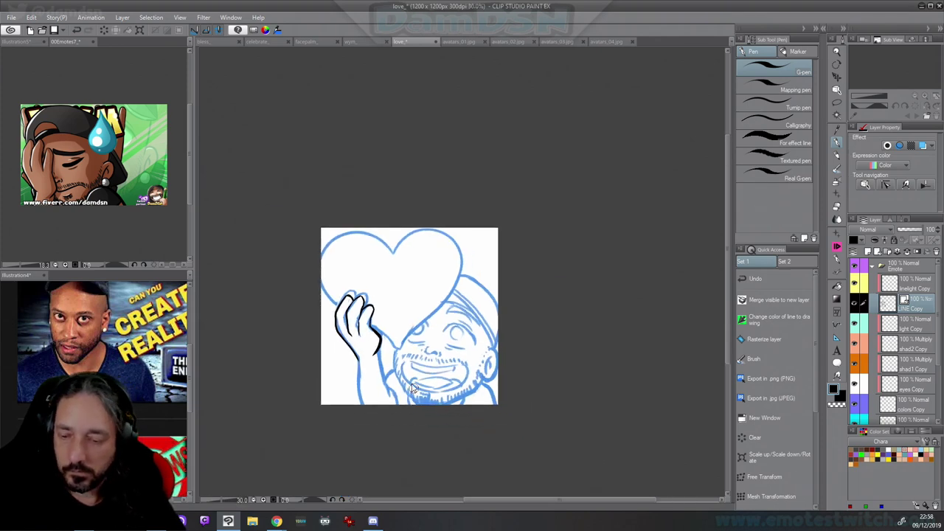
pyautogui.scroll(3, 411, 367)
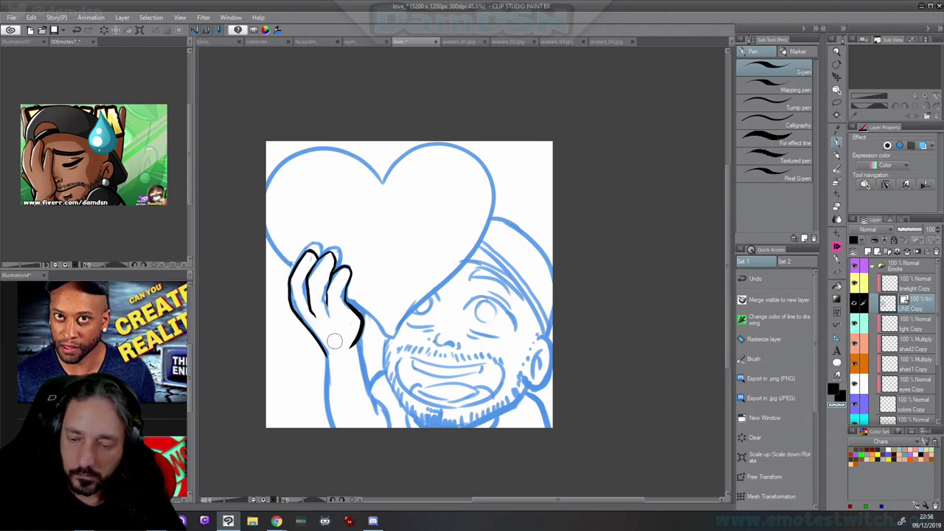
pyautogui.press('c')
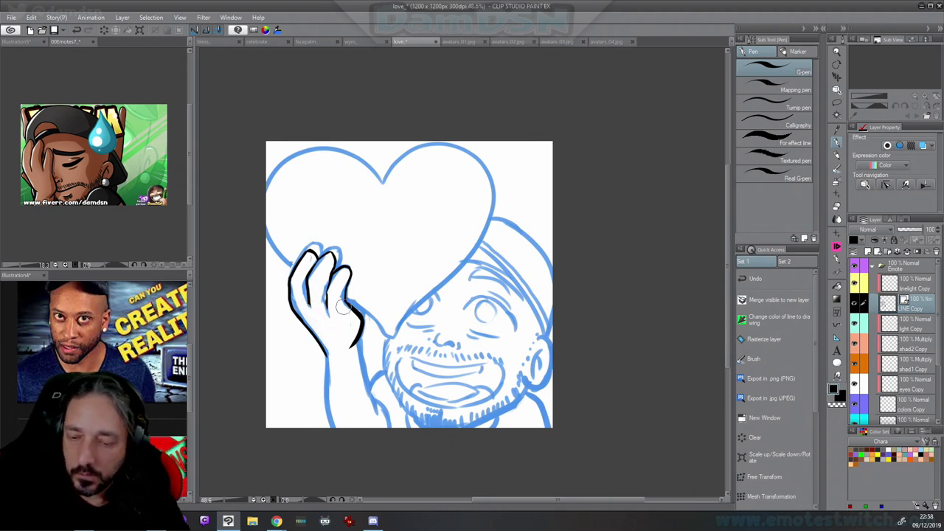
pyautogui.moveTo(353, 310); pyautogui.dragTo(396, 356)
pyautogui.hotkey('ctrl', 'z')
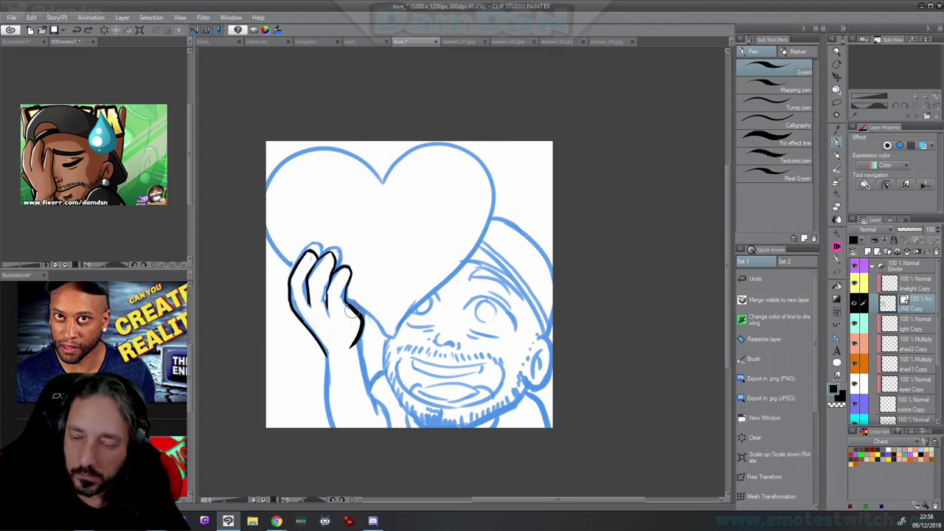
pyautogui.moveTo(371, 326)
pyautogui.mouseDown()
pyautogui.moveTo(381, 344)
pyautogui.moveTo(472, 258)
pyautogui.moveTo(421, 147)
pyautogui.moveTo(387, 168)
pyautogui.mouseUp()
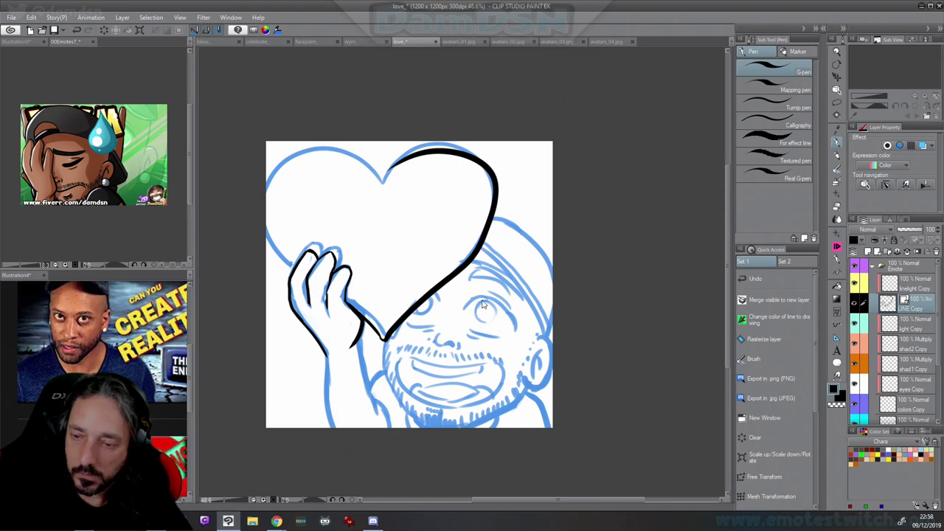
pyautogui.hotkey('ctrl', 'z')
pyautogui.moveTo(383, 338)
pyautogui.mouseDown()
pyautogui.moveTo(493, 233)
pyautogui.moveTo(484, 169)
pyautogui.moveTo(395, 166)
pyautogui.moveTo(397, 193)
pyautogui.moveTo(378, 165)
pyautogui.moveTo(329, 145)
pyautogui.moveTo(281, 171)
pyautogui.moveTo(268, 224)
pyautogui.moveTo(315, 309)
pyautogui.mouseUp()
pyautogui.hotkey('ctrl', 'z')
pyautogui.moveTo(390, 182)
pyautogui.mouseDown()
pyautogui.moveTo(269, 188)
pyautogui.moveTo(359, 317)
pyautogui.mouseUp()
pyautogui.hotkey('ctrl', 'z')
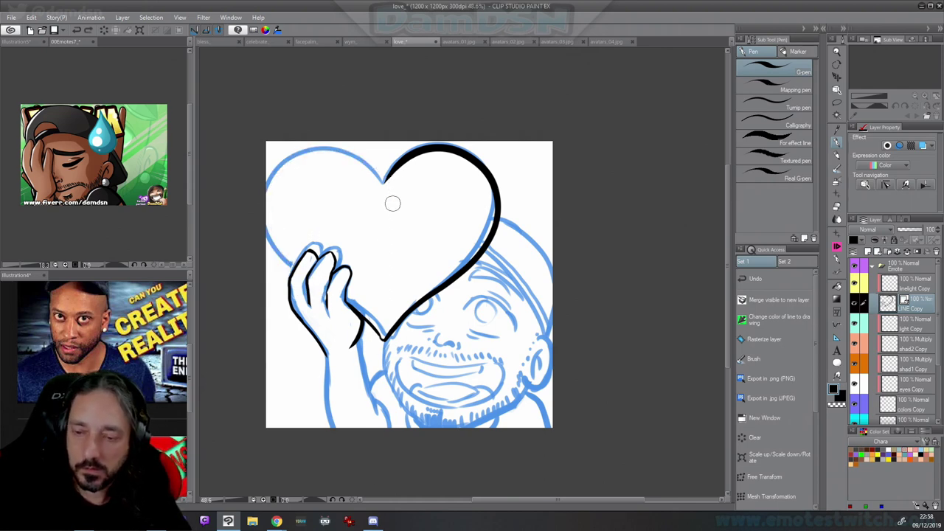
# Ink the heart's other lobe from the top notch down to the hand, keeping the fingers clear of the heart's line
pyautogui.moveTo(393, 203)
pyautogui.mouseDown()
pyautogui.moveTo(365, 159)
pyautogui.moveTo(301, 281)
pyautogui.moveTo(329, 297)
pyautogui.mouseUp()
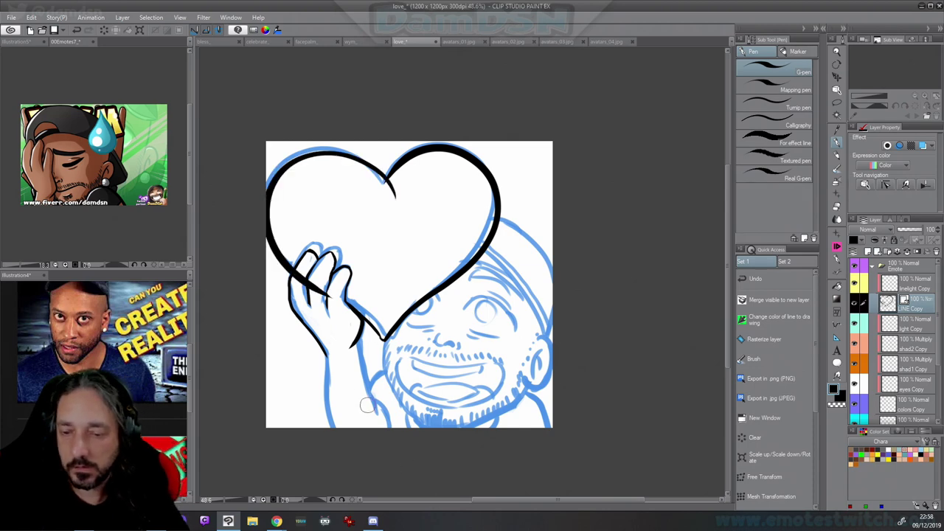
pyautogui.keyDown('ctrl'); pyautogui.click(274, 245); pyautogui.keyUp('ctrl')
pyautogui.moveTo(253, 224); pyautogui.dragTo(255, 225)
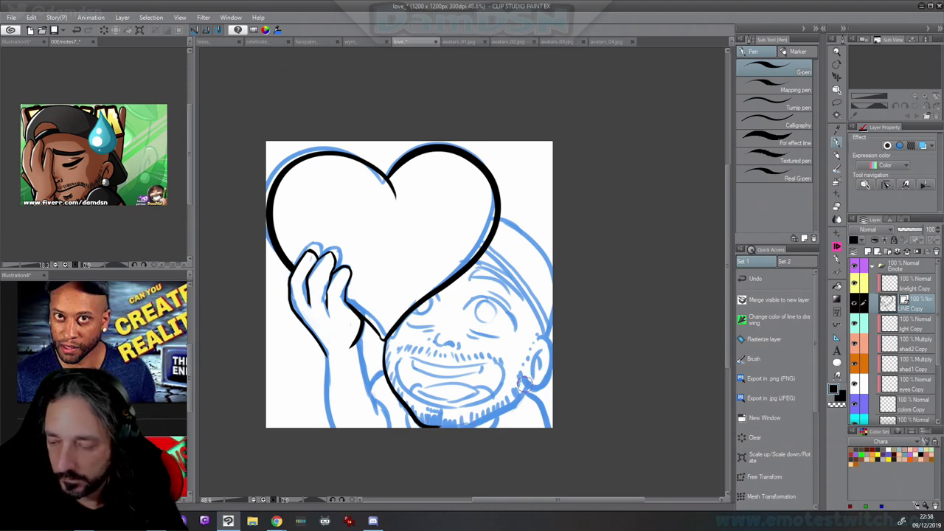
# Ink the jawline from the chin up to the ear, and the ear's outer contour and inner fold
pyautogui.moveTo(521, 397); pyautogui.dragTo(460, 426)
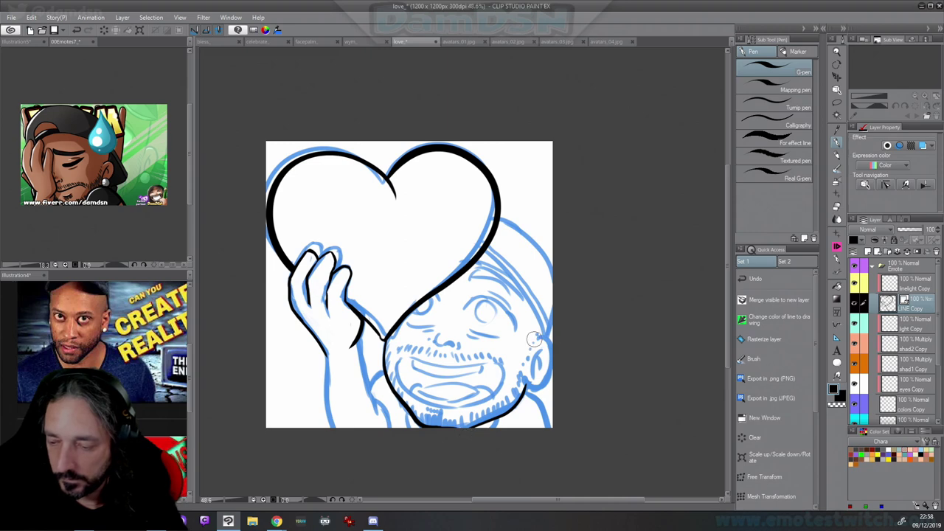
pyautogui.hotkey('ctrl', 'z')
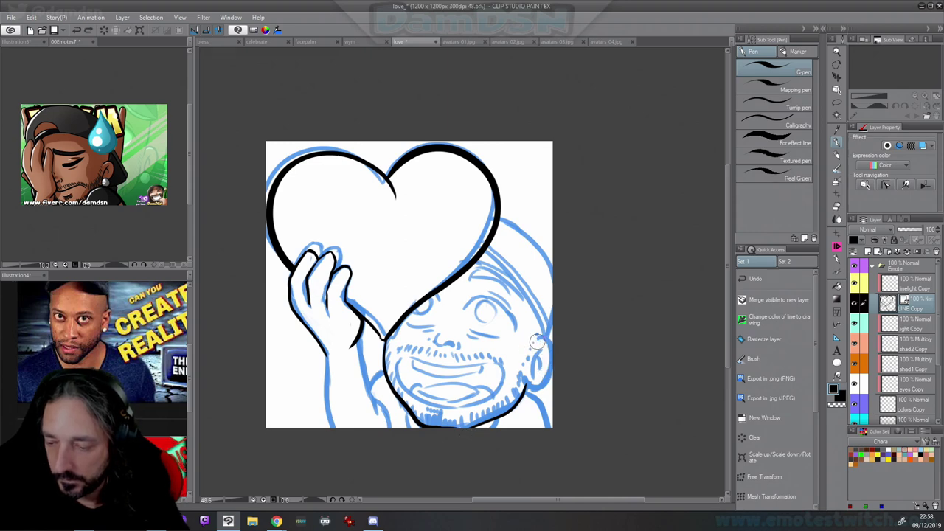
pyautogui.moveTo(550, 357); pyautogui.dragTo(523, 389)
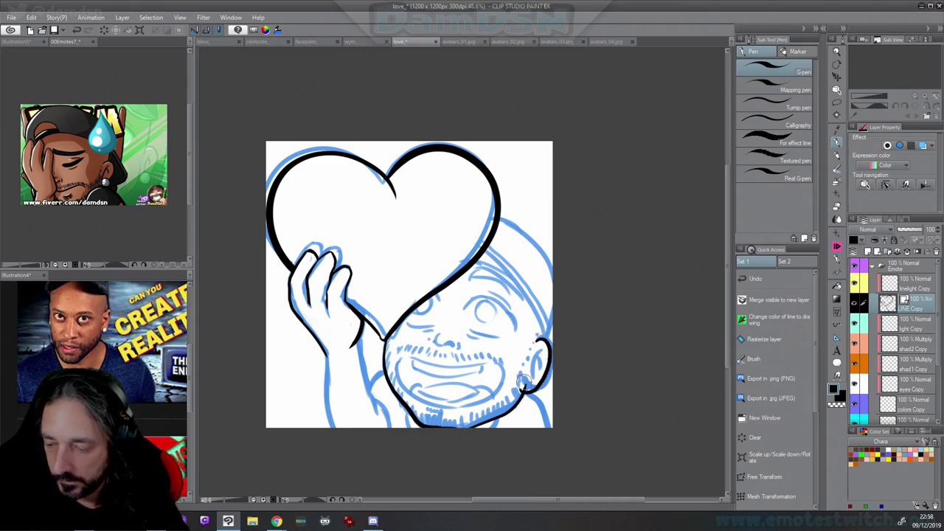
pyautogui.hotkey('ctrl', 'z')
pyautogui.moveTo(540, 337); pyautogui.dragTo(547, 364)
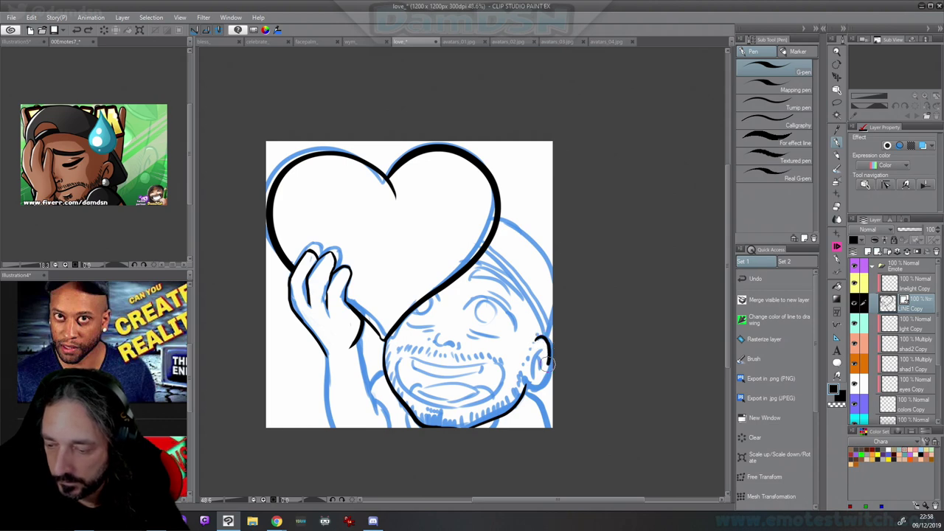
pyautogui.press('c')
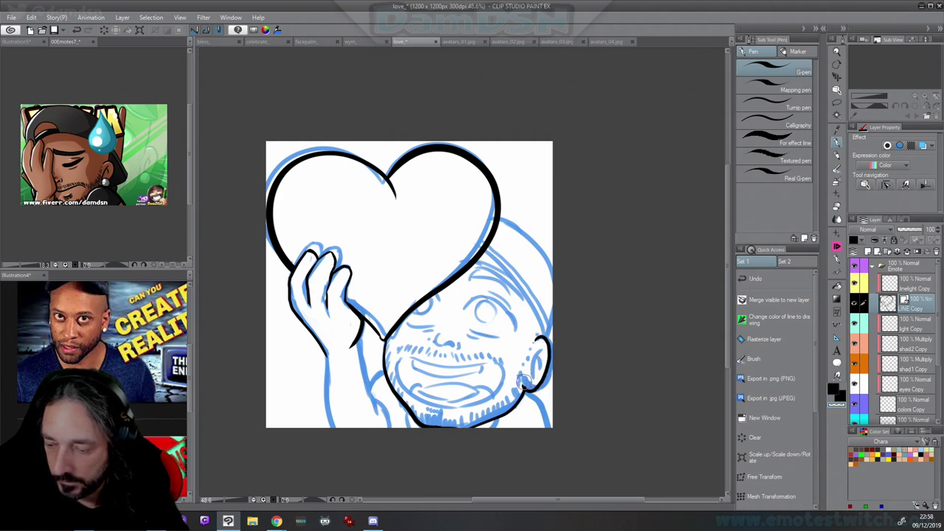
pyautogui.press('c')
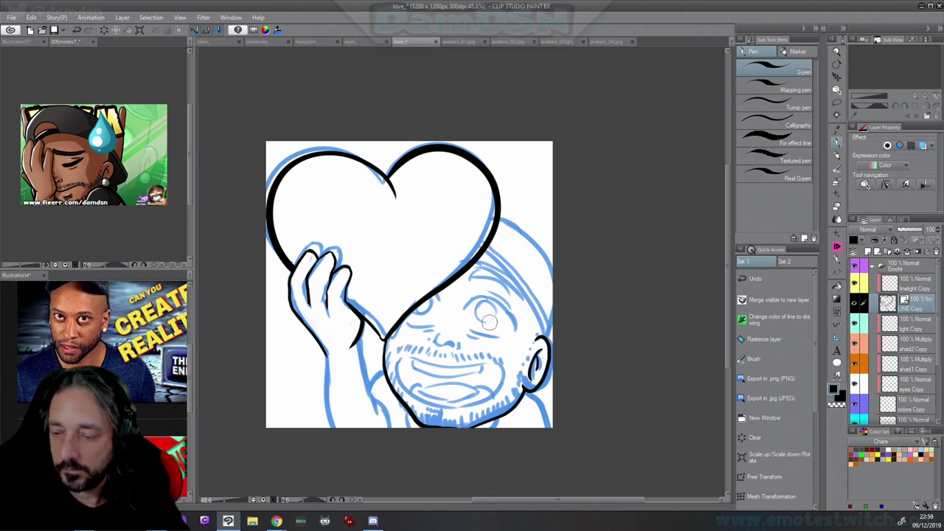
# Ink the nose with its nostrils and the lower eyelid lines under both eyes
pyautogui.scroll(3, 486, 351)
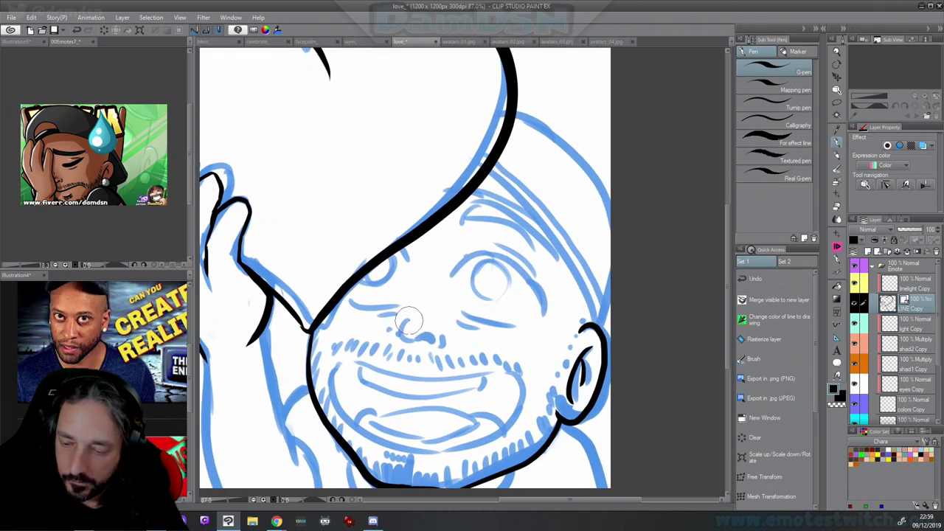
pyautogui.moveTo(408, 322)
pyautogui.mouseDown()
pyautogui.moveTo(433, 341)
pyautogui.moveTo(423, 342)
pyautogui.moveTo(446, 342)
pyautogui.moveTo(392, 338)
pyautogui.mouseUp()
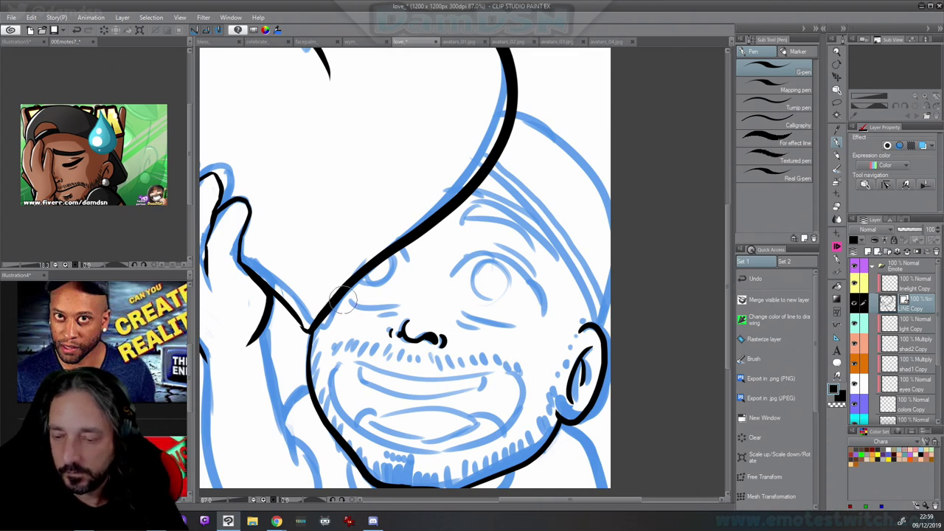
pyautogui.moveTo(344, 301)
pyautogui.mouseDown()
pyautogui.moveTo(407, 295)
pyautogui.moveTo(412, 304)
pyautogui.moveTo(357, 307)
pyautogui.moveTo(398, 308)
pyautogui.mouseUp()
pyautogui.hotkey('ctrl', 'z')
pyautogui.hotkey('ctrl', 'z')
pyautogui.moveTo(460, 314); pyautogui.dragTo(519, 322)
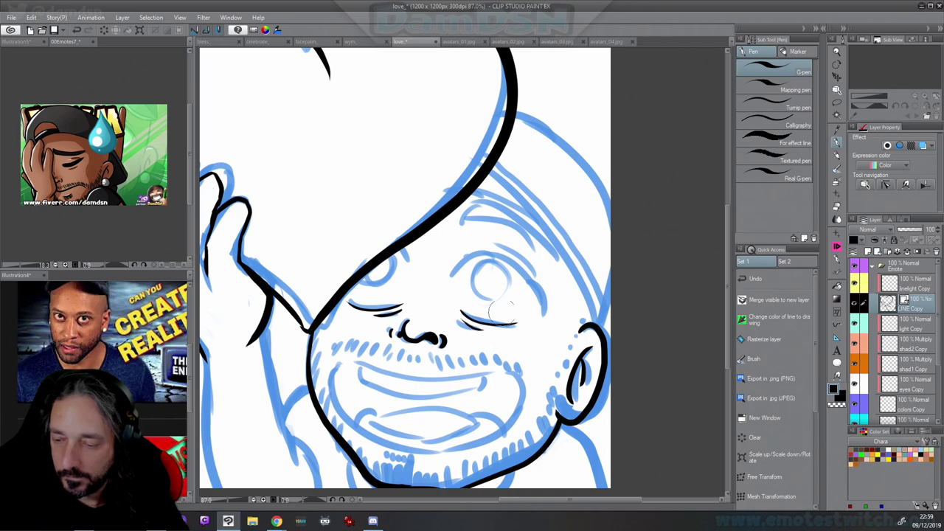
# Ink the fully visible eye's upper lid and crease, and the short lid line of the eye partly hidden by the heart
pyautogui.moveTo(447, 274); pyautogui.dragTo(492, 267)
pyautogui.hotkey('ctrl', 'z')
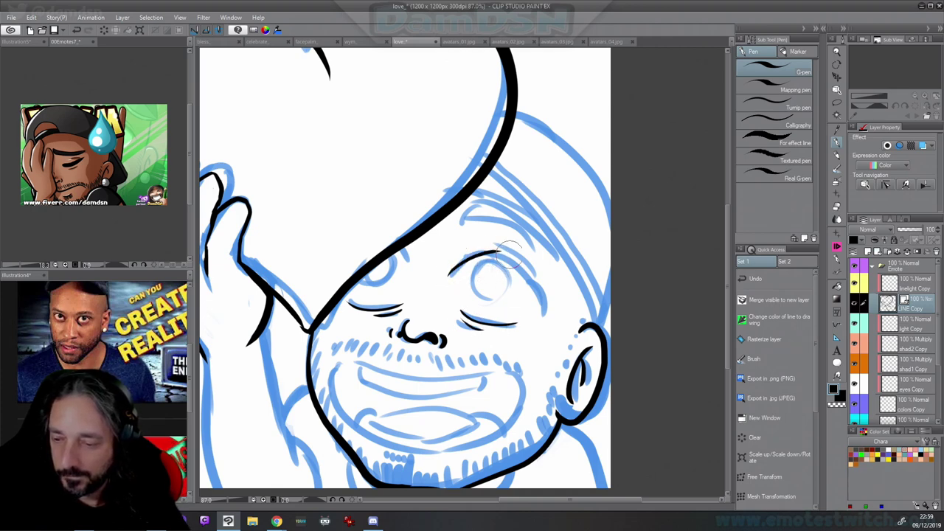
pyautogui.moveTo(451, 276)
pyautogui.mouseDown()
pyautogui.moveTo(495, 253)
pyautogui.moveTo(519, 263)
pyautogui.moveTo(552, 305)
pyautogui.moveTo(474, 251)
pyautogui.mouseUp()
pyautogui.hotkey('ctrl', 'z')
pyautogui.hotkey('ctrl', 'z')
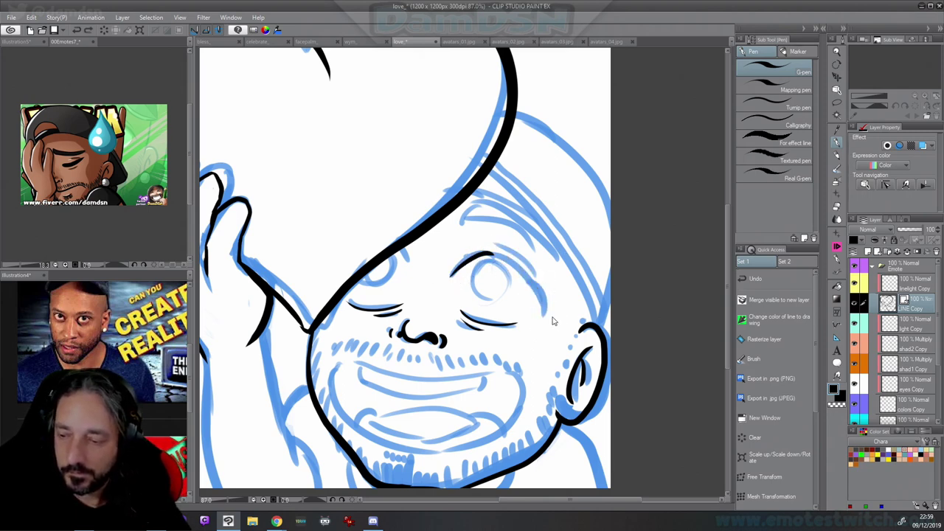
pyautogui.moveTo(550, 318)
pyautogui.mouseDown()
pyautogui.moveTo(522, 269)
pyautogui.moveTo(483, 257)
pyautogui.mouseUp()
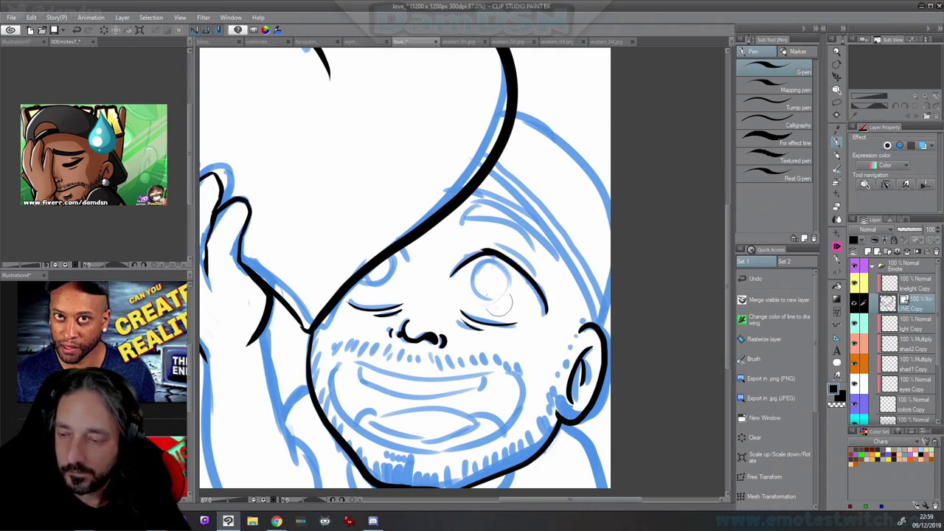
pyautogui.moveTo(547, 302)
pyautogui.mouseDown()
pyautogui.moveTo(520, 248)
pyautogui.moveTo(485, 245)
pyautogui.mouseUp()
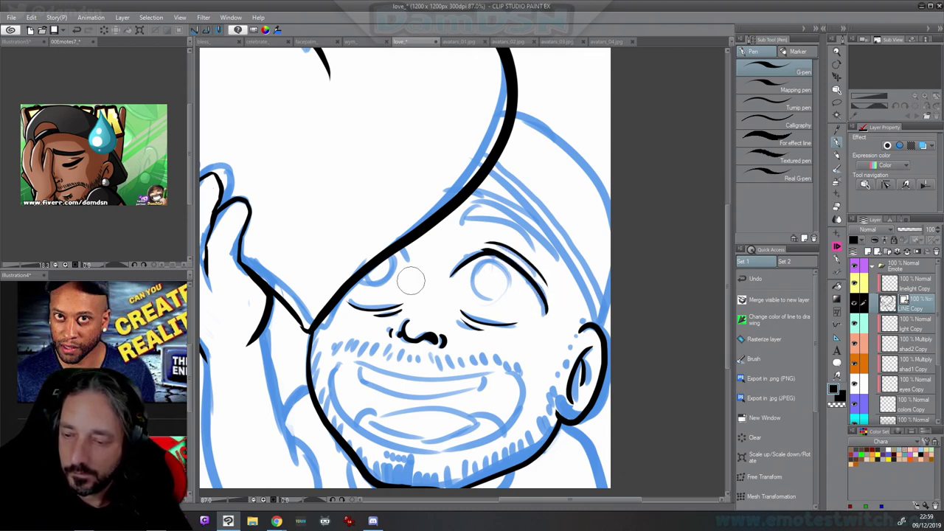
pyautogui.moveTo(403, 248); pyautogui.dragTo(410, 265)
pyautogui.hotkey('ctrl', 'z')
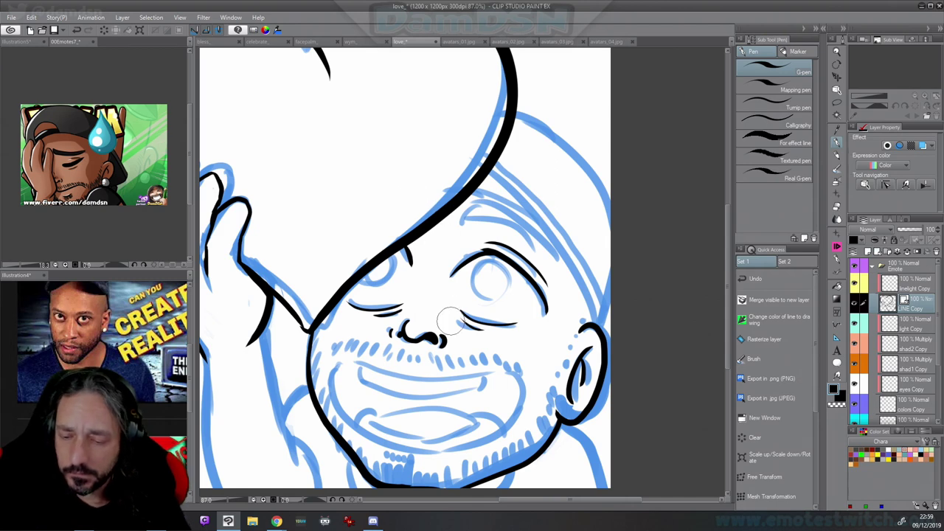
# Ink the smiling mouth's closed outline and the lower edge and sides of the upper teeth inside it
pyautogui.scroll(3, 446, 406)
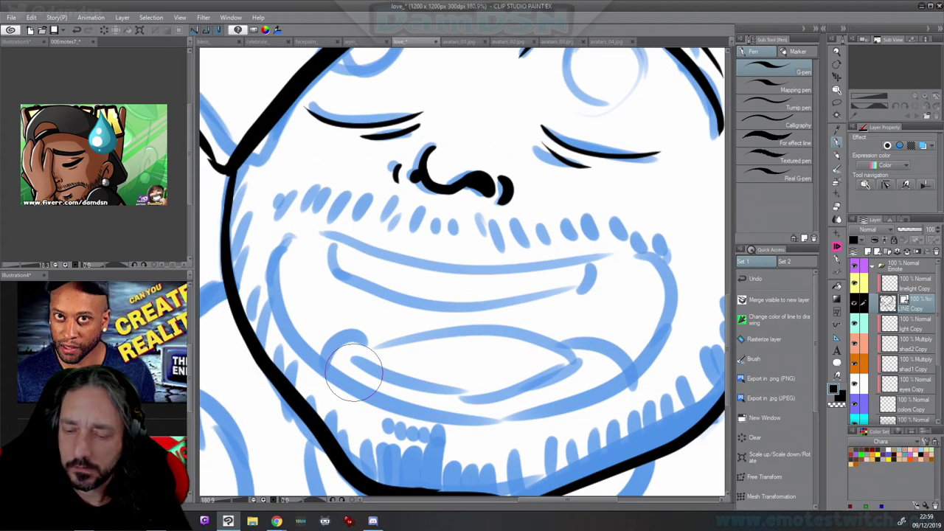
pyautogui.moveTo(317, 368)
pyautogui.mouseDown()
pyautogui.moveTo(280, 302)
pyautogui.moveTo(285, 247)
pyautogui.moveTo(309, 235)
pyautogui.moveTo(406, 260)
pyautogui.moveTo(514, 269)
pyautogui.moveTo(665, 254)
pyautogui.moveTo(689, 295)
pyautogui.moveTo(663, 361)
pyautogui.moveTo(573, 409)
pyautogui.moveTo(432, 412)
pyautogui.moveTo(298, 345)
pyautogui.mouseUp()
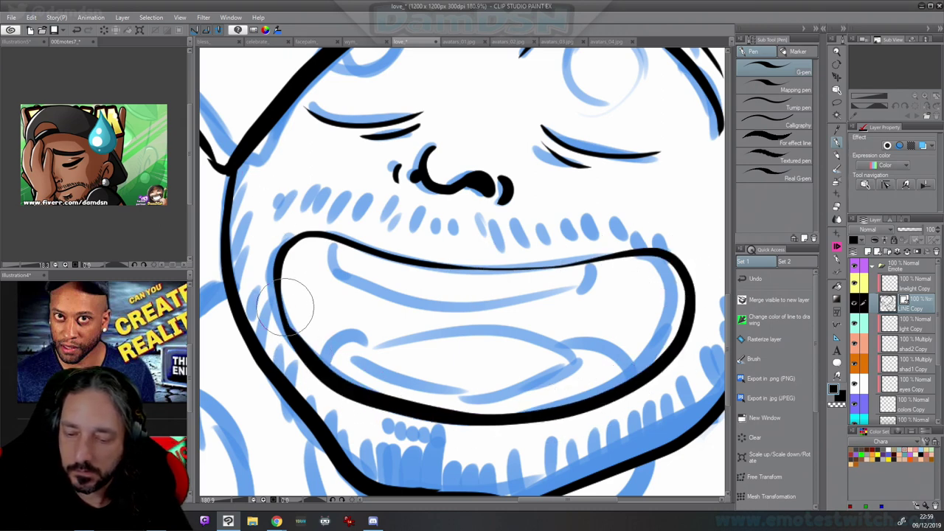
pyautogui.scroll(-3, 396, 385)
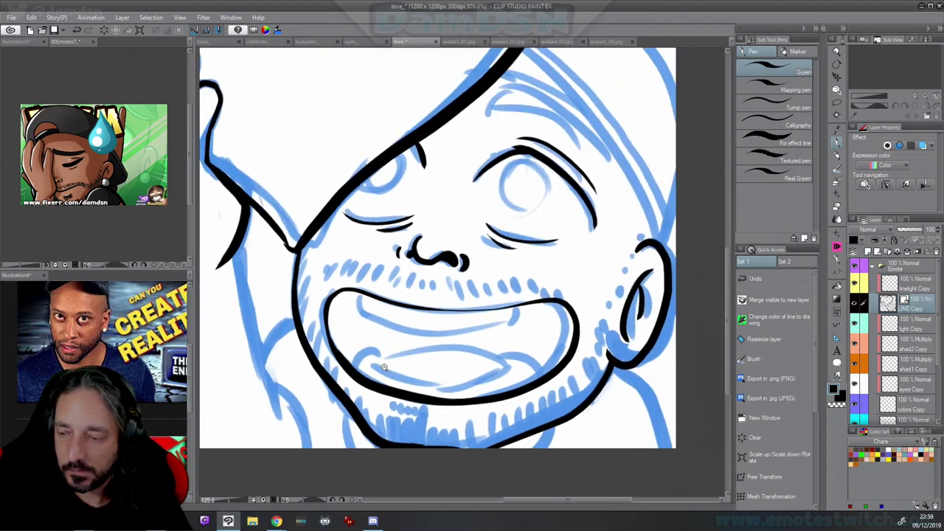
pyautogui.moveTo(469, 355); pyautogui.dragTo(423, 381)
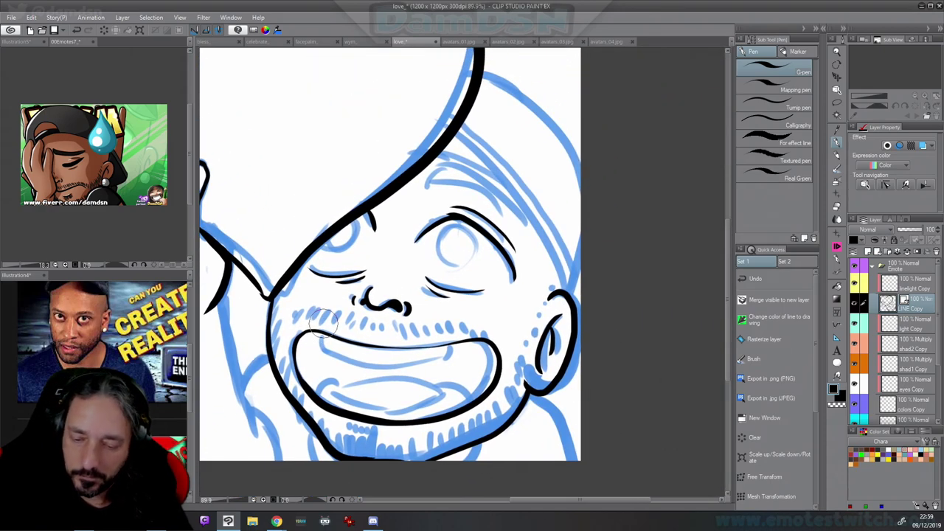
pyautogui.moveTo(322, 324)
pyautogui.mouseDown()
pyautogui.moveTo(336, 345)
pyautogui.moveTo(379, 357)
pyautogui.moveTo(439, 355)
pyautogui.moveTo(451, 348)
pyautogui.moveTo(451, 332)
pyautogui.mouseUp()
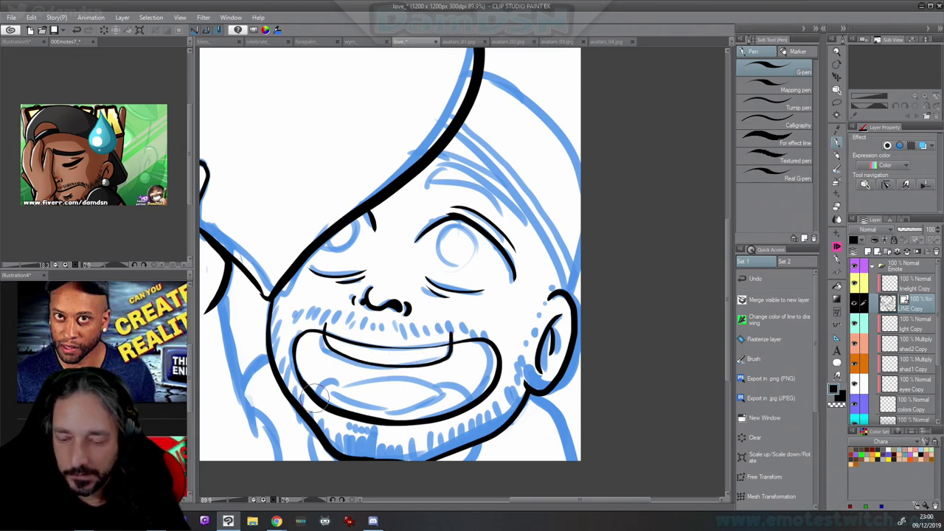
# Ink the lower lip folds at both ends of the open mouth's floor and the tongue's outline between them
pyautogui.moveTo(315, 388); pyautogui.dragTo(345, 381)
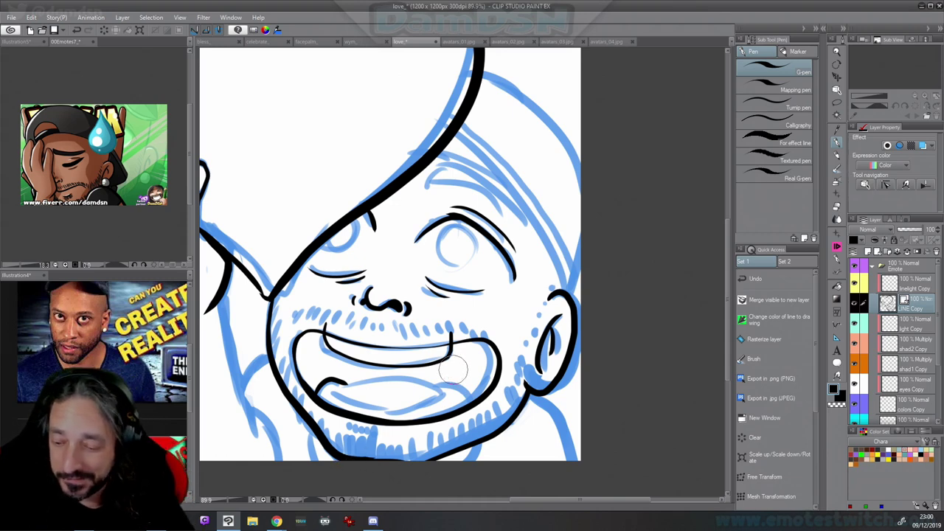
pyautogui.moveTo(441, 391); pyautogui.dragTo(476, 398)
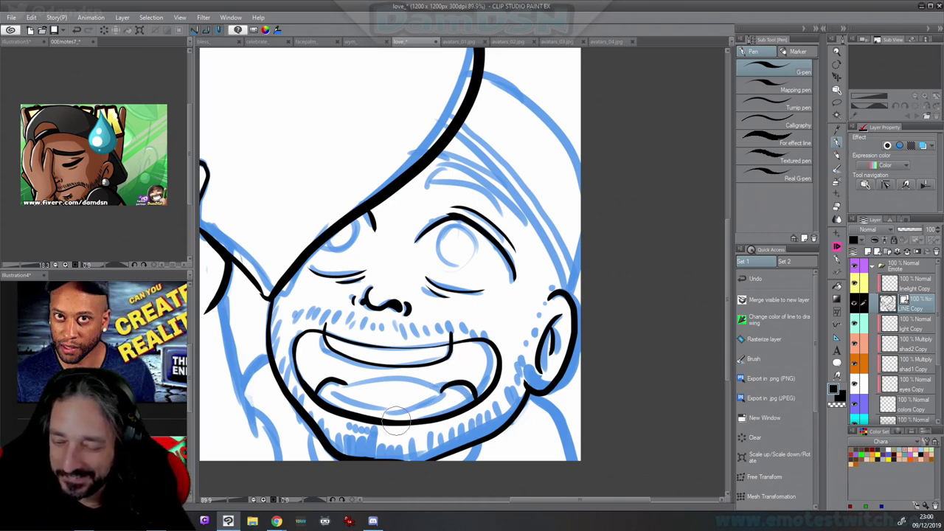
pyautogui.moveTo(325, 387)
pyautogui.mouseDown()
pyautogui.moveTo(426, 404)
pyautogui.moveTo(464, 381)
pyautogui.moveTo(437, 396)
pyautogui.moveTo(444, 402)
pyautogui.moveTo(401, 380)
pyautogui.moveTo(370, 411)
pyautogui.moveTo(409, 408)
pyautogui.moveTo(390, 381)
pyautogui.moveTo(357, 378)
pyautogui.moveTo(336, 389)
pyautogui.mouseUp()
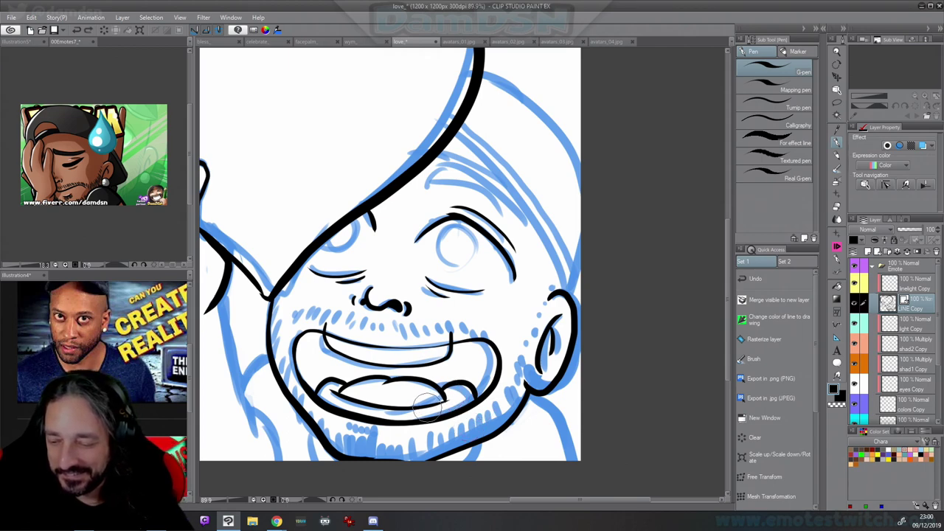
pyautogui.moveTo(427, 407); pyautogui.dragTo(453, 397)
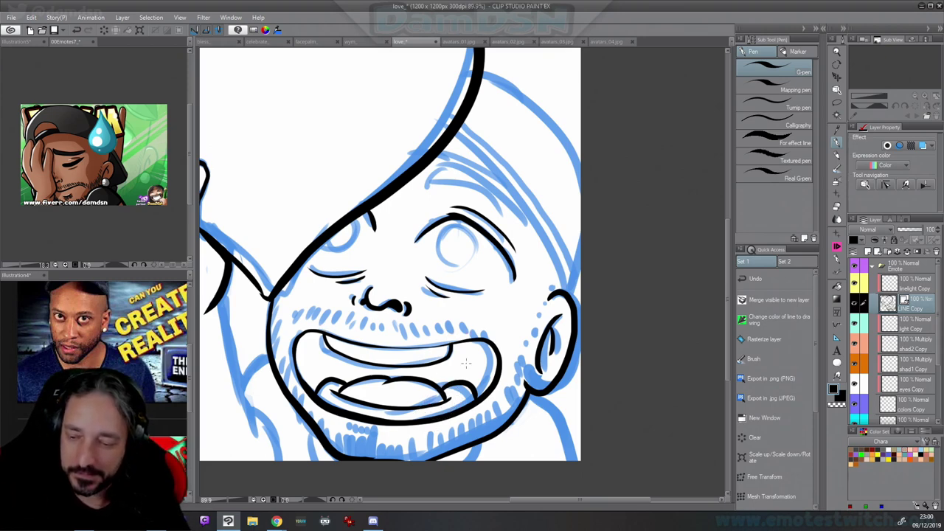
# Ink the closed, tapering outline of the eyebrow above the fully visible eye
pyautogui.moveTo(496, 241); pyautogui.dragTo(477, 307)
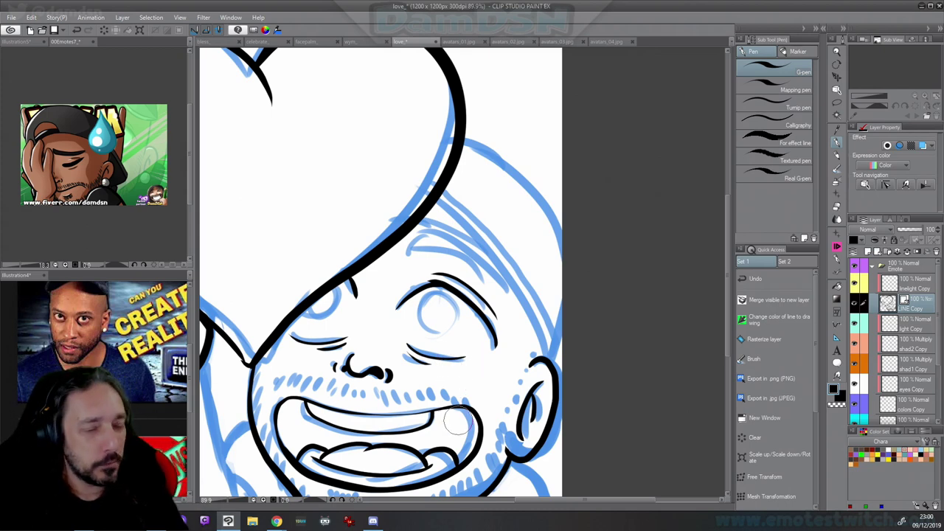
pyautogui.scroll(4, 460, 274)
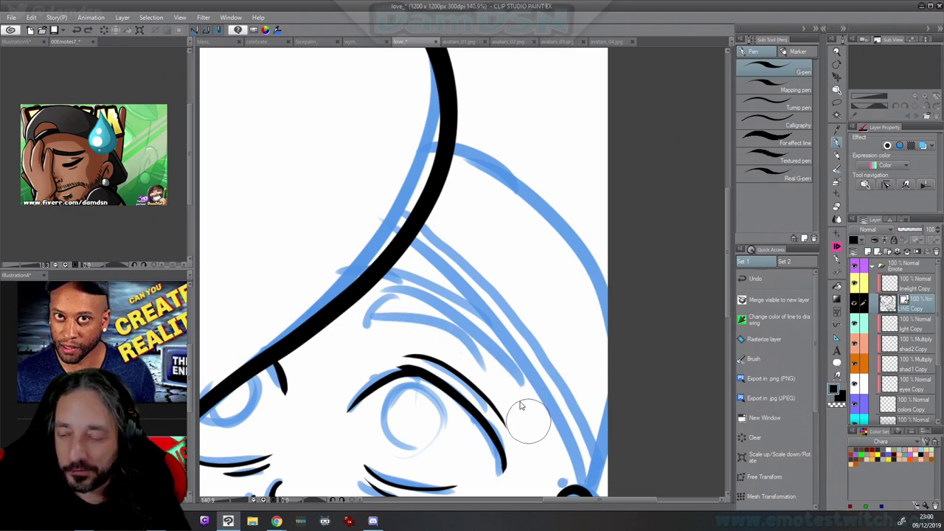
pyautogui.moveTo(527, 413)
pyautogui.mouseDown()
pyautogui.moveTo(499, 374)
pyautogui.moveTo(407, 324)
pyautogui.moveTo(369, 323)
pyautogui.moveTo(404, 289)
pyautogui.mouseUp()
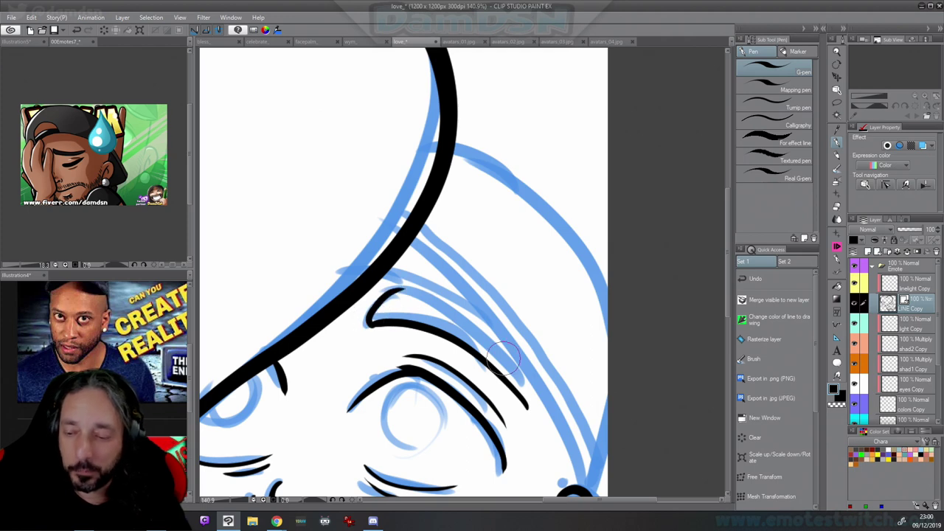
pyautogui.moveTo(529, 408)
pyautogui.mouseDown()
pyautogui.moveTo(444, 308)
pyautogui.moveTo(382, 295)
pyautogui.mouseUp()
pyautogui.hotkey('ctrl', 'z')
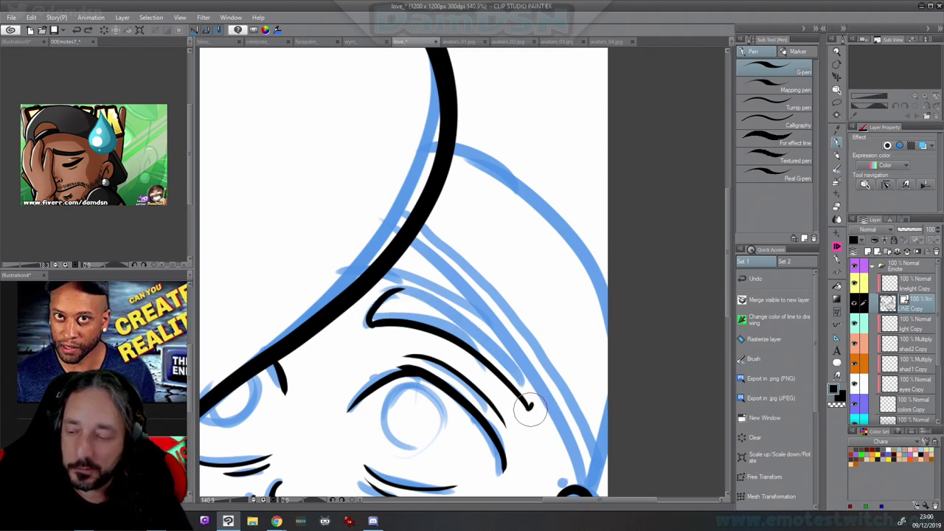
pyautogui.moveTo(532, 404)
pyautogui.mouseDown()
pyautogui.moveTo(505, 353)
pyautogui.moveTo(430, 297)
pyautogui.moveTo(378, 292)
pyautogui.mouseUp()
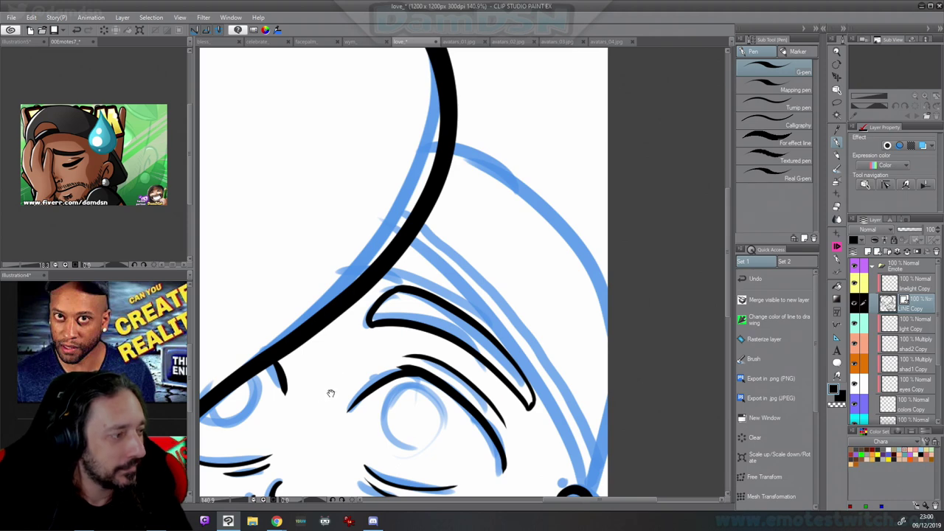
# Ink the partly hidden eye's iris, shift the curve slightly away from the nose, and trim the parts overlapping the heart
pyautogui.moveTo(332, 391); pyautogui.dragTo(400, 362)
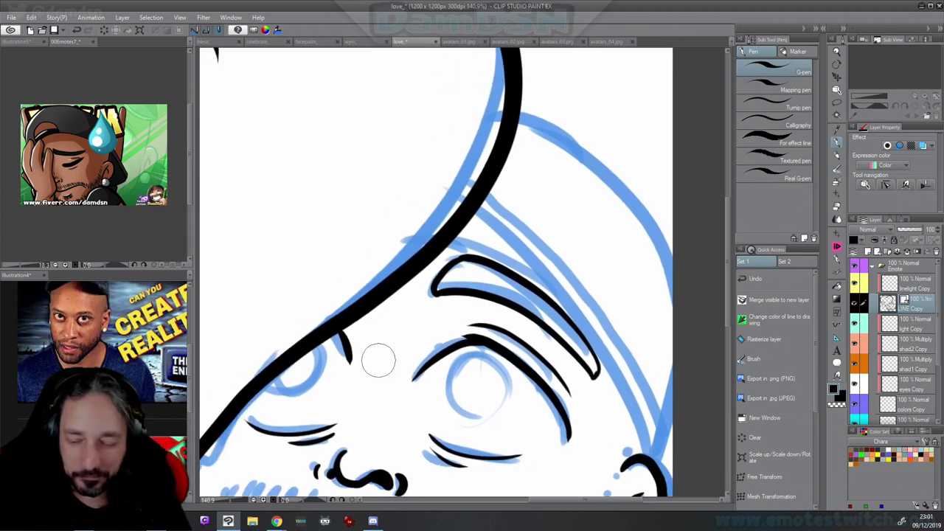
pyautogui.moveTo(265, 352)
pyautogui.mouseDown()
pyautogui.moveTo(292, 397)
pyautogui.moveTo(327, 343)
pyautogui.moveTo(287, 337)
pyautogui.moveTo(304, 322)
pyautogui.mouseUp()
pyautogui.keyDown('ctrl'); pyautogui.click(338, 376); pyautogui.keyUp('ctrl')
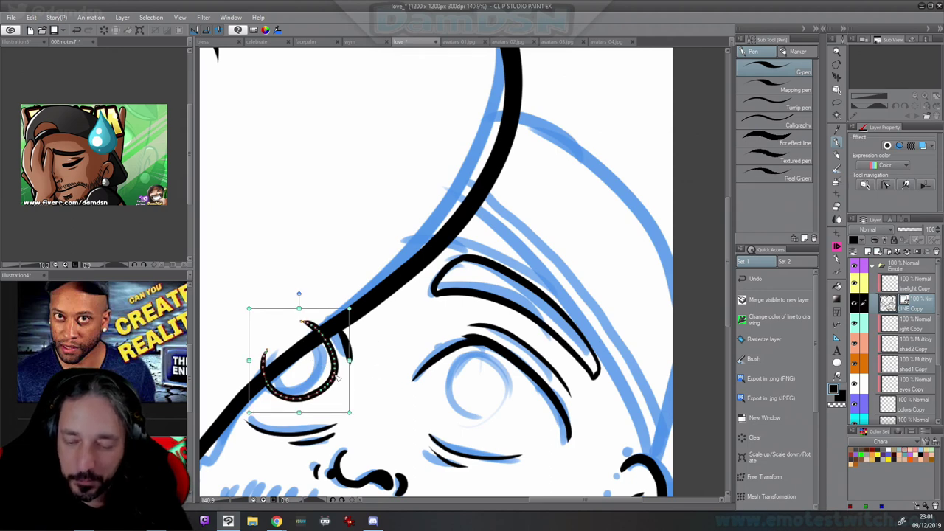
pyautogui.moveTo(350, 392); pyautogui.dragTo(340, 393)
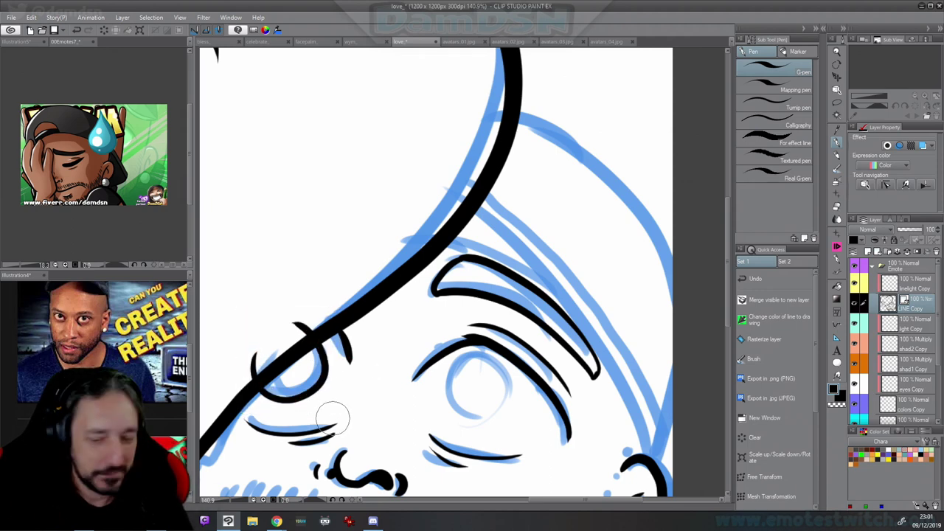
pyautogui.moveTo(311, 318); pyautogui.dragTo(258, 362)
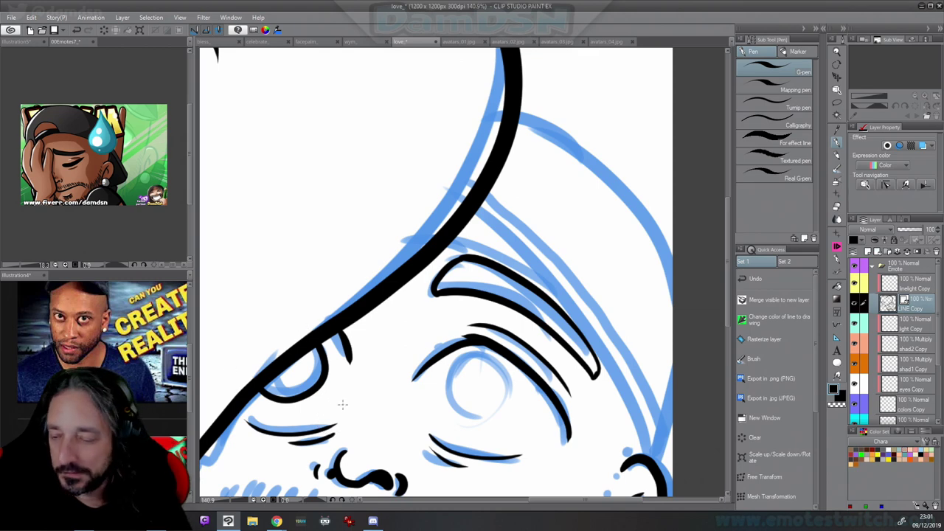
# Ink a round iris in the fully visible eye and scale the circle down to fit beneath the upper lid
pyautogui.scroll(4, 342, 404)
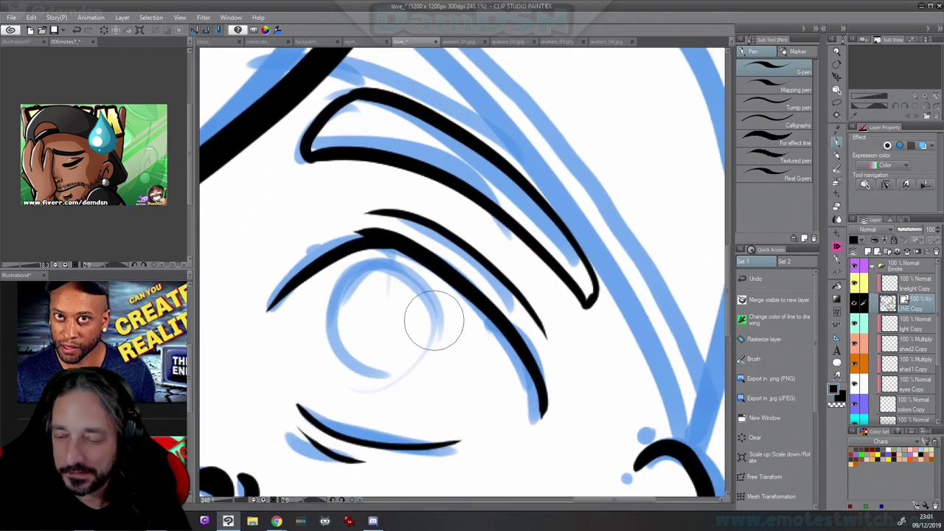
pyautogui.moveTo(401, 268)
pyautogui.mouseDown()
pyautogui.moveTo(337, 362)
pyautogui.moveTo(453, 348)
pyautogui.moveTo(339, 293)
pyautogui.mouseUp()
pyautogui.hotkey('ctrl', 'z')
pyautogui.moveTo(429, 280)
pyautogui.mouseDown()
pyautogui.moveTo(347, 294)
pyautogui.moveTo(420, 402)
pyautogui.moveTo(413, 271)
pyautogui.mouseUp()
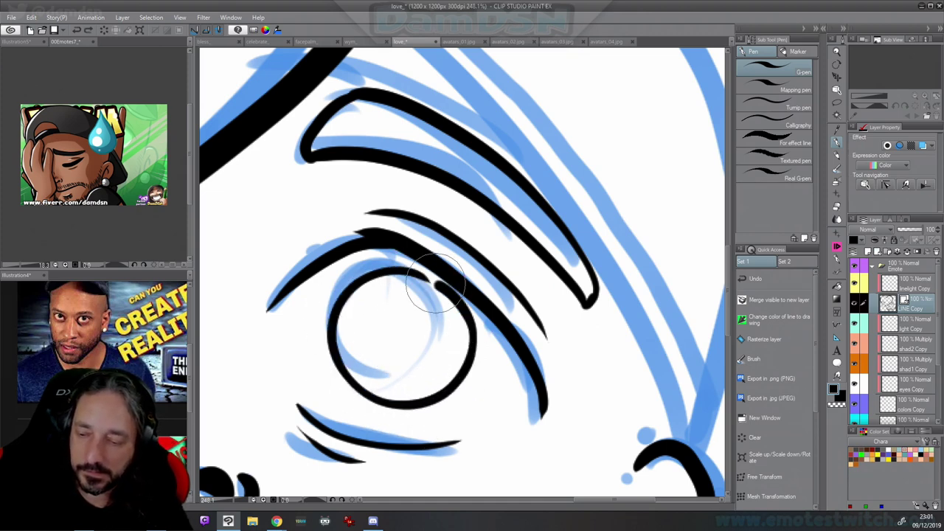
pyautogui.keyDown('ctrl'); pyautogui.click(460, 380); pyautogui.keyUp('ctrl')
pyautogui.moveTo(488, 420)
pyautogui.mouseDown()
pyautogui.moveTo(459, 404)
pyautogui.moveTo(457, 385)
pyautogui.mouseUp()
# Ink both sides of the raised forearm from the wrist down to the canvas's lower edge
pyautogui.scroll(-4, 457, 385)
pyautogui.moveTo(534, 415); pyautogui.dragTo(560, 411)
pyautogui.moveTo(423, 359); pyautogui.dragTo(531, 322)
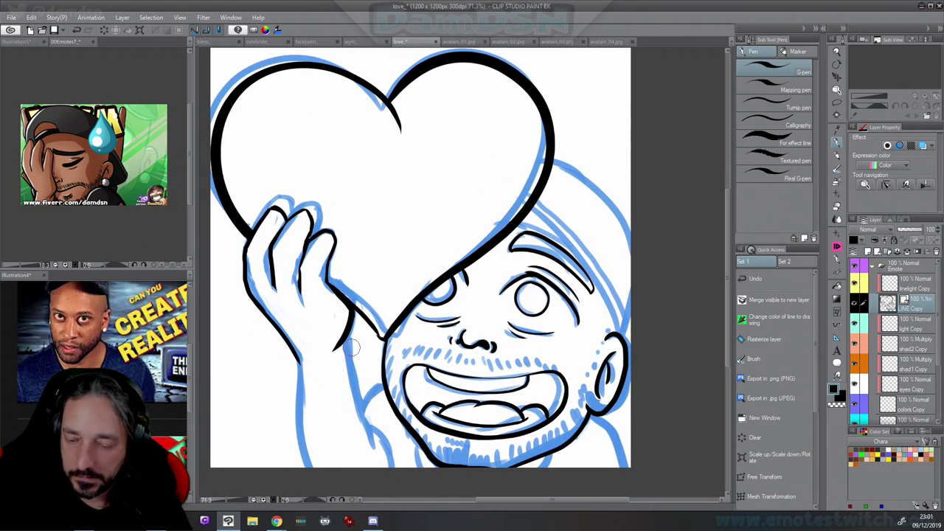
pyautogui.moveTo(341, 339); pyautogui.dragTo(370, 451)
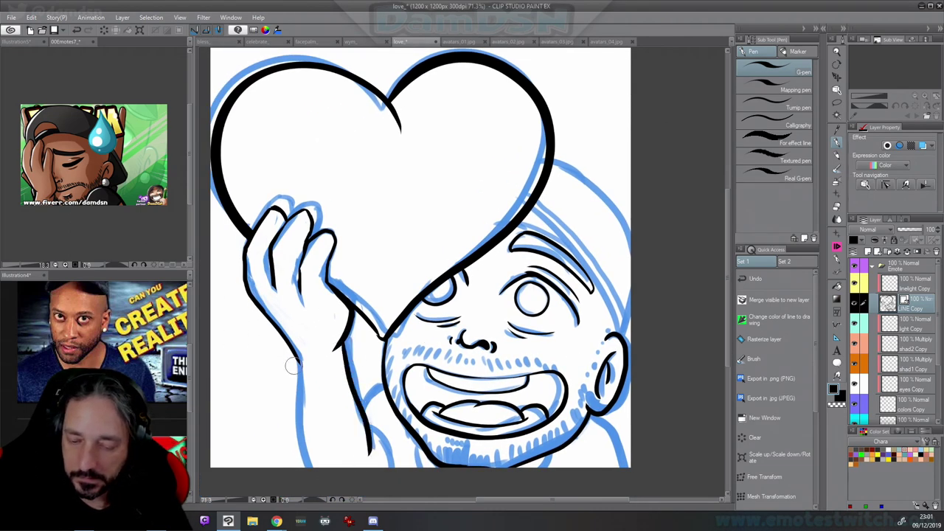
pyautogui.moveTo(292, 365); pyautogui.dragTo(301, 471)
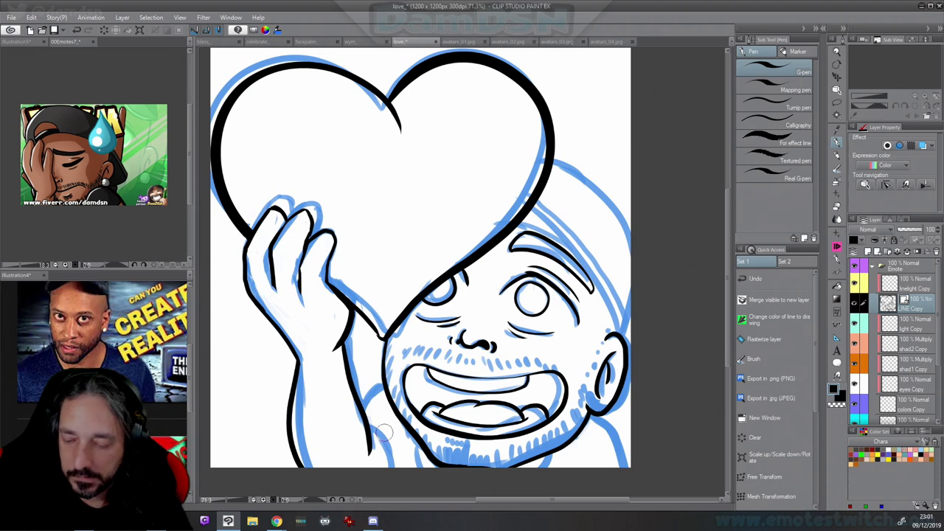
# Ink the clothing lines beside the forearm, the short neck lines under the chin, and the shoulder line below the ear
pyautogui.moveTo(370, 425); pyautogui.dragTo(392, 491)
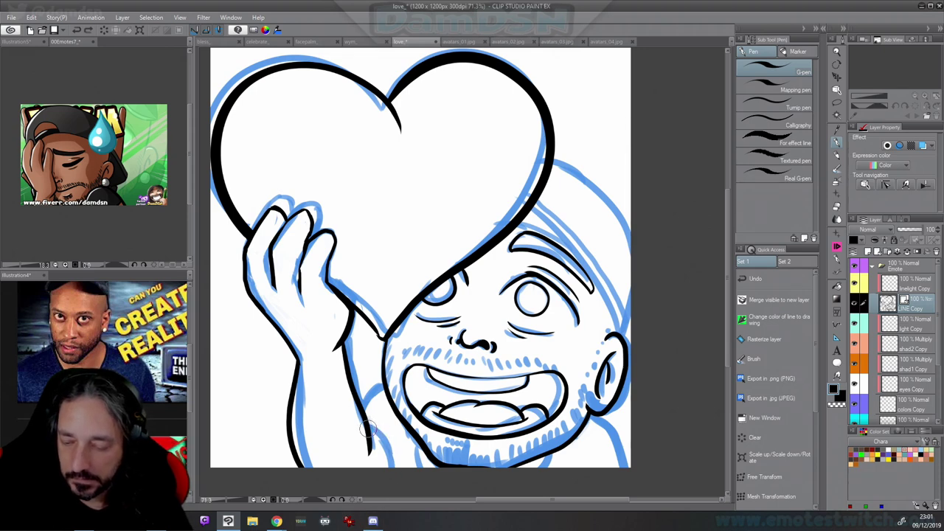
pyautogui.moveTo(381, 379); pyautogui.dragTo(359, 404)
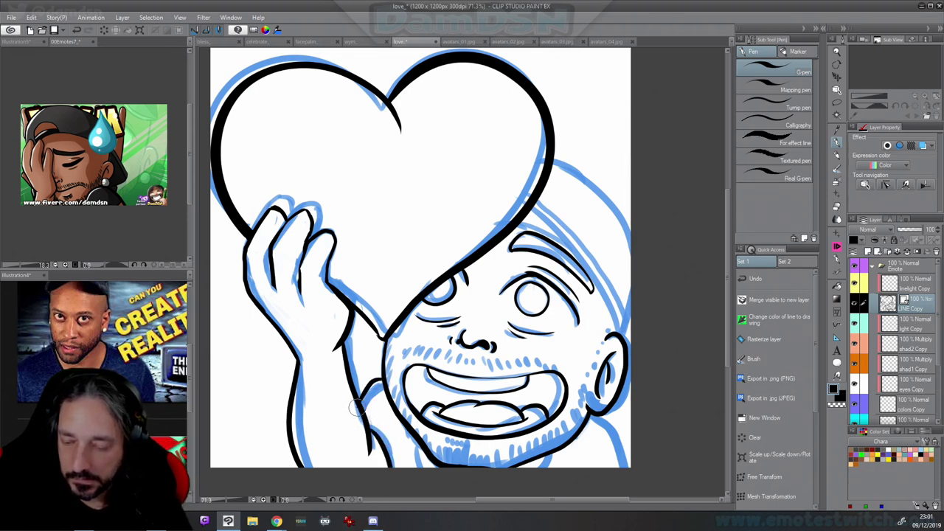
pyautogui.moveTo(412, 450); pyautogui.dragTo(399, 493)
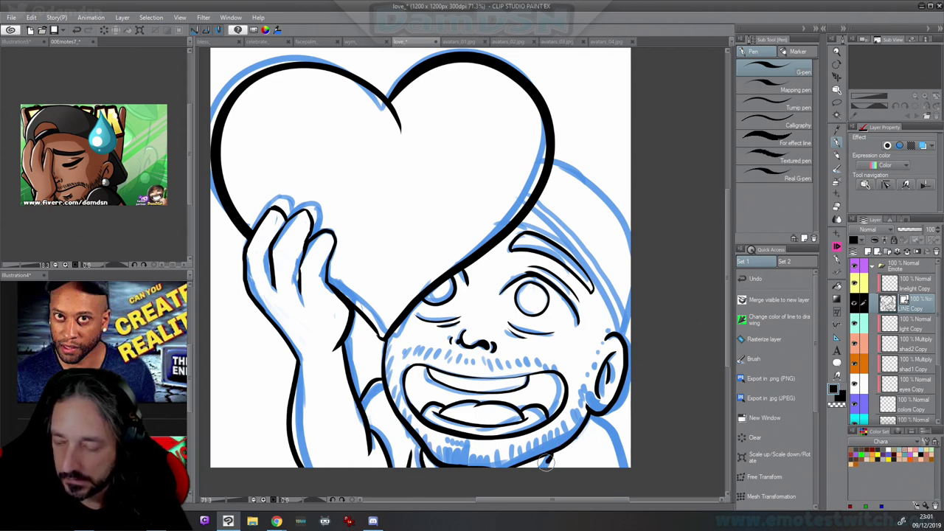
pyautogui.moveTo(582, 450); pyautogui.dragTo(448, 390)
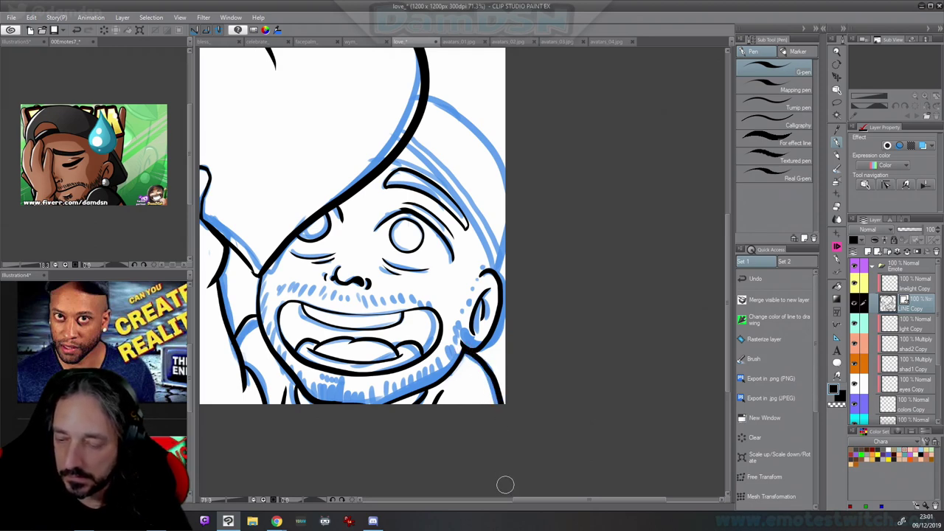
# Ink the cap's band edges and the forehead line beneath them, running from the heart's edge down to the ear
pyautogui.moveTo(507, 245); pyautogui.dragTo(495, 317)
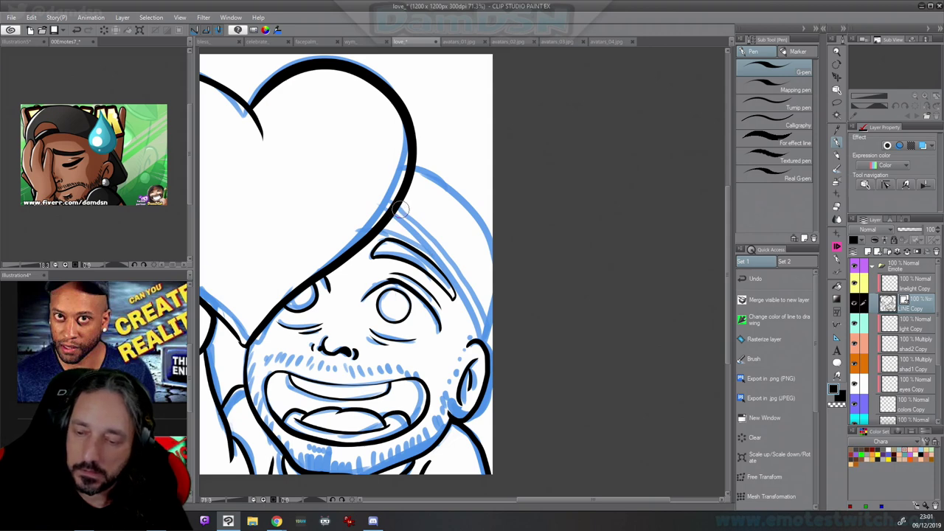
pyautogui.moveTo(396, 211)
pyautogui.mouseDown()
pyautogui.moveTo(457, 283)
pyautogui.moveTo(488, 343)
pyautogui.moveTo(458, 279)
pyautogui.mouseUp()
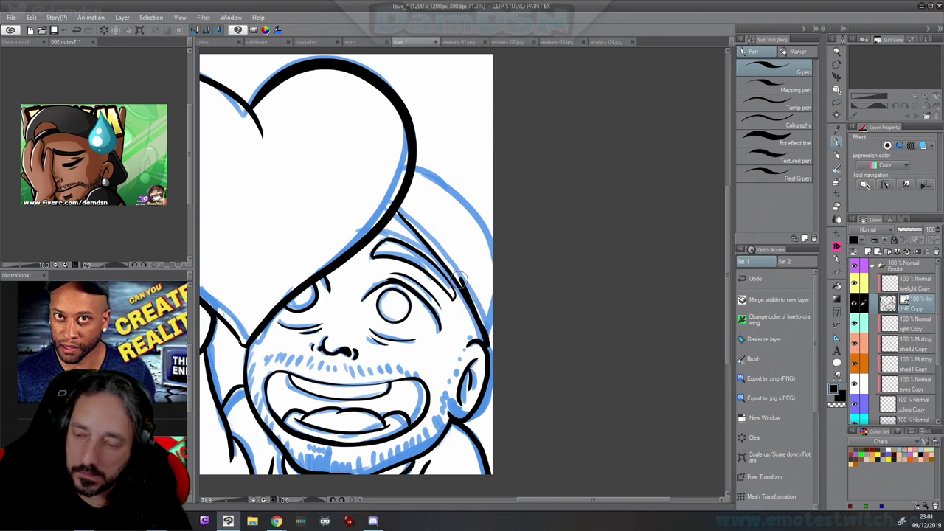
pyautogui.hotkey('ctrl', 'z')
pyautogui.moveTo(401, 195)
pyautogui.mouseDown()
pyautogui.moveTo(476, 302)
pyautogui.moveTo(486, 342)
pyautogui.mouseUp()
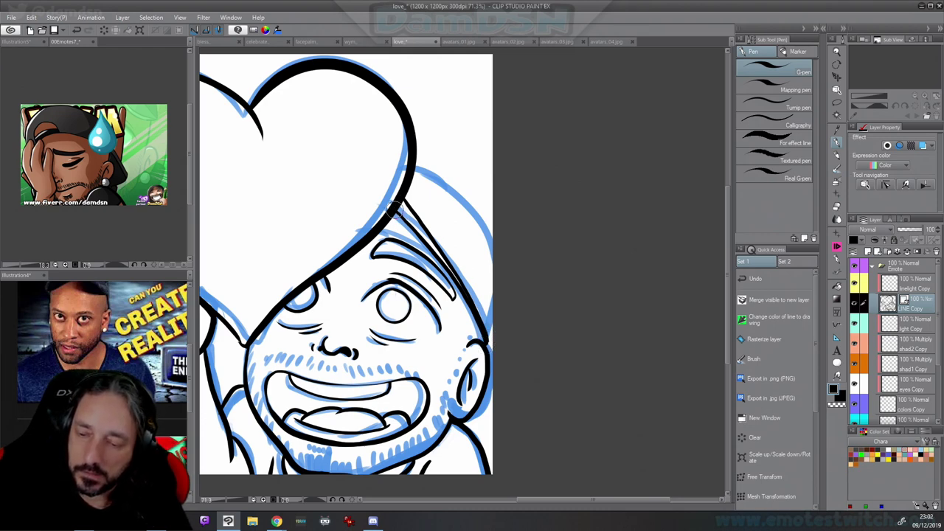
pyautogui.moveTo(382, 233); pyautogui.dragTo(449, 277)
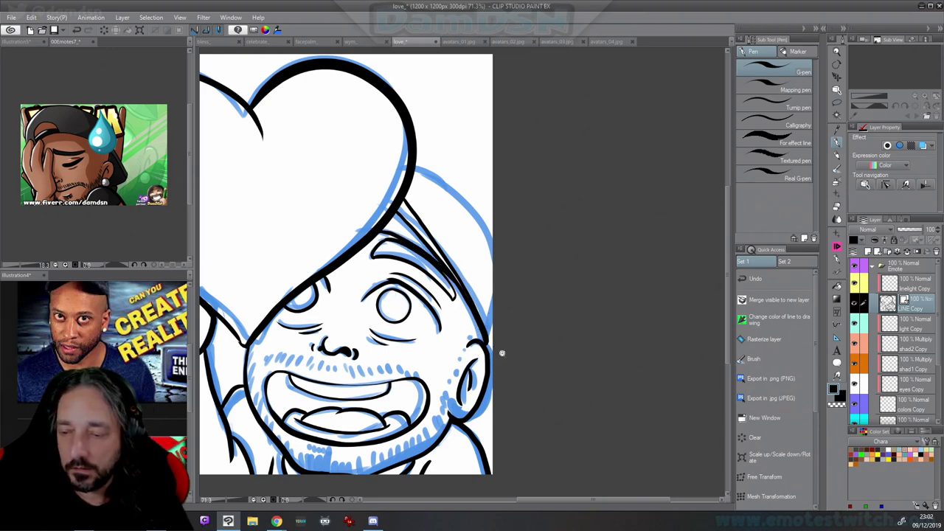
# Select the Emote folder together with Folder 1 and scale their artwork down slightly to fit inside the canvas
pyautogui.scroll(-3, 501, 353)
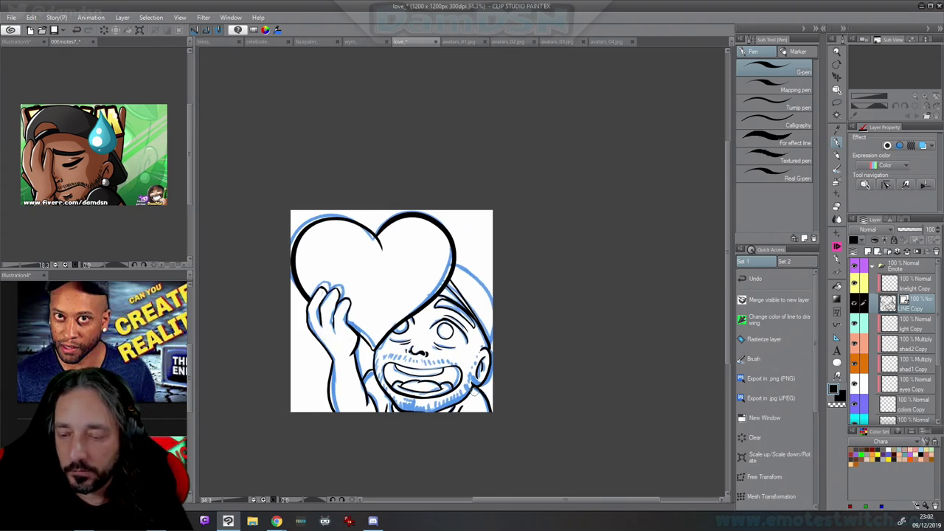
pyautogui.click(907, 270)
pyautogui.click(873, 266)
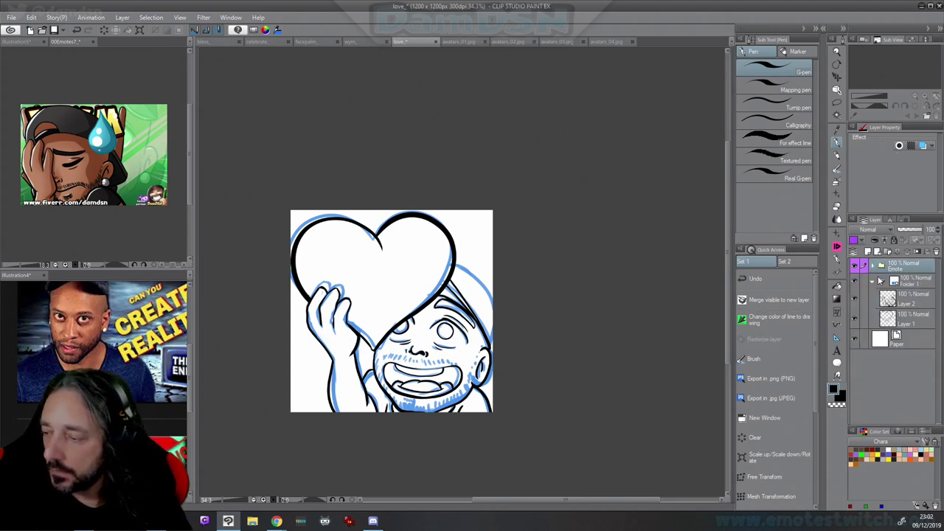
pyautogui.click(906, 284)
pyautogui.hotkey('ctrl', 't')
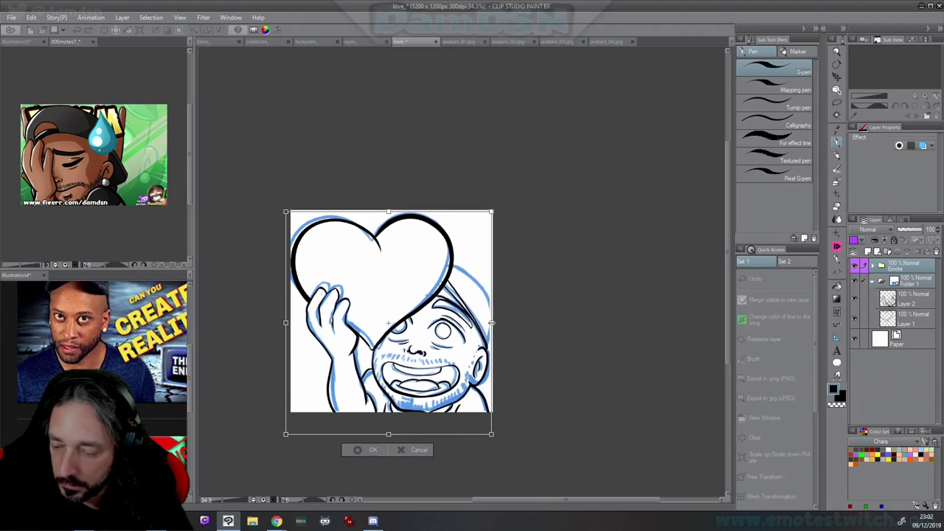
pyautogui.click(379, 449)
# On the LINE Copy layer, ink the cap's outer crown from the heart to the ear, trimming the overshoot inside the heart
pyautogui.click(872, 266)
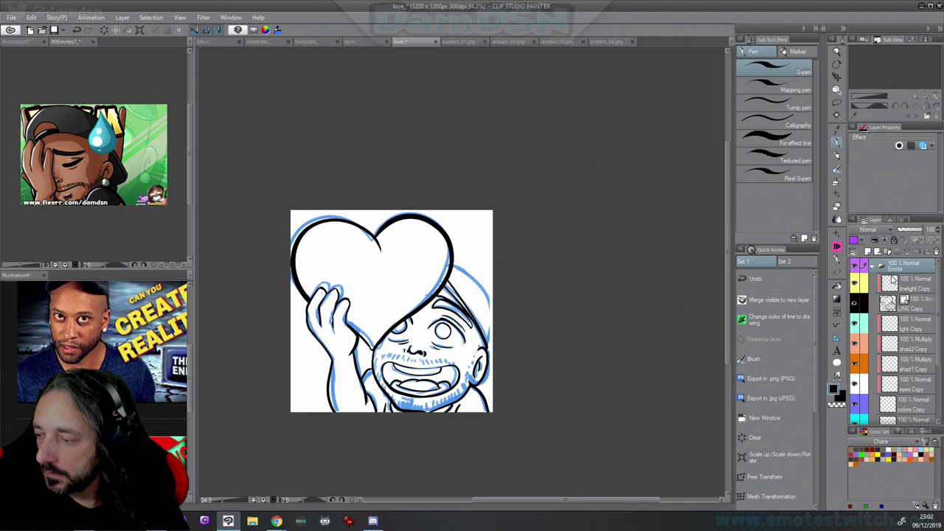
pyautogui.click(917, 309)
pyautogui.scroll(3, 511, 306)
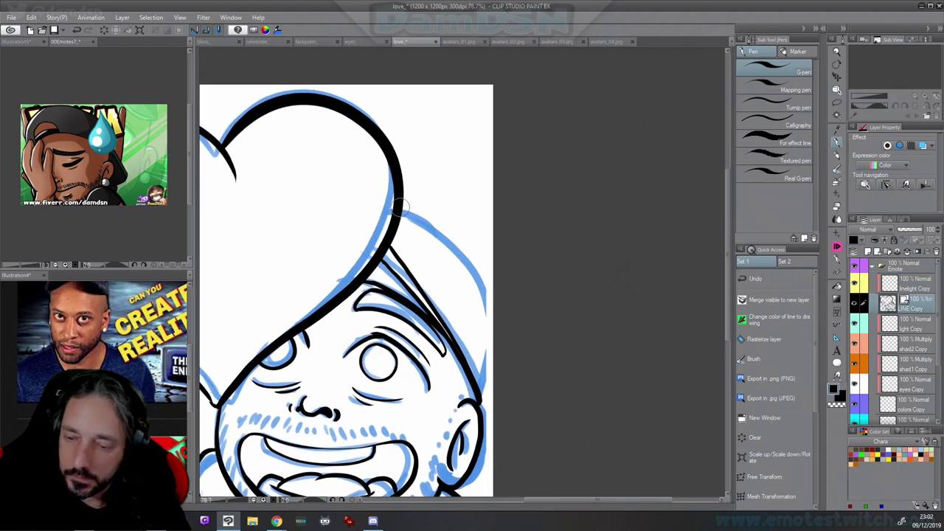
pyautogui.moveTo(357, 199)
pyautogui.mouseDown()
pyautogui.moveTo(430, 223)
pyautogui.moveTo(472, 273)
pyautogui.moveTo(487, 318)
pyautogui.moveTo(473, 413)
pyautogui.mouseUp()
pyautogui.hotkey('ctrl', 'z')
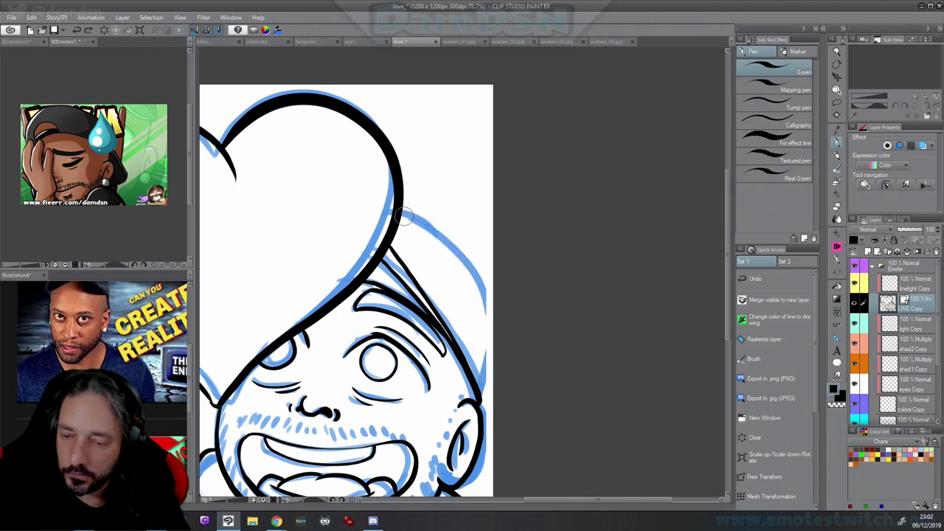
pyautogui.moveTo(367, 196)
pyautogui.mouseDown()
pyautogui.moveTo(426, 227)
pyautogui.moveTo(468, 275)
pyautogui.moveTo(487, 342)
pyautogui.moveTo(479, 414)
pyautogui.mouseUp()
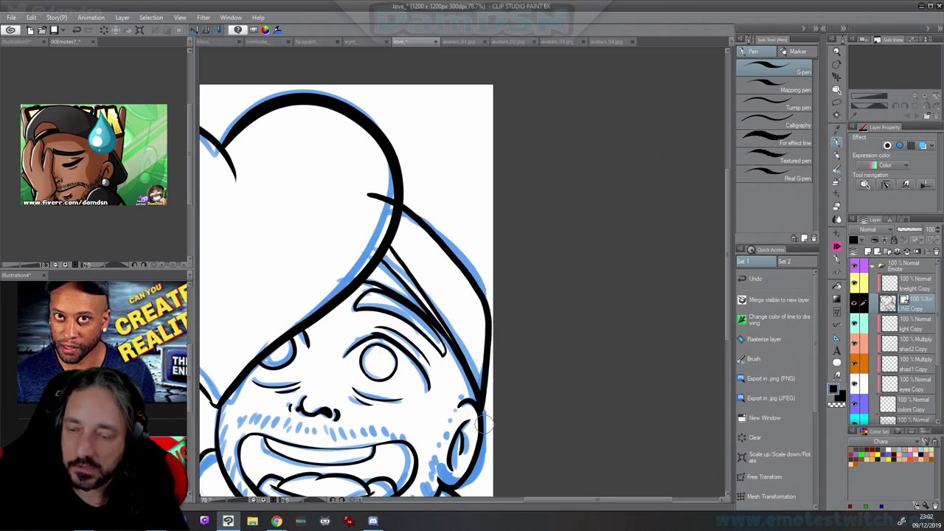
pyautogui.moveTo(396, 163); pyautogui.dragTo(394, 159)
pyautogui.hotkey('ctrl', 'z')
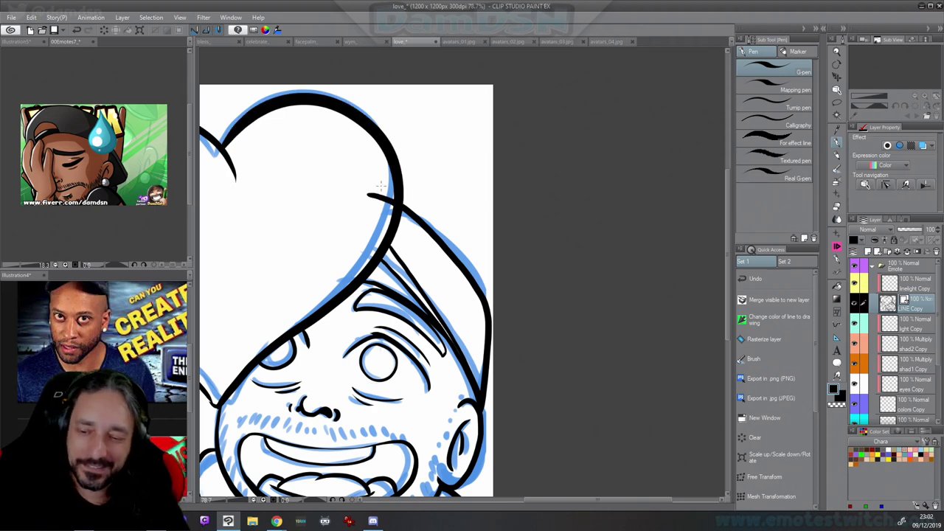
pyautogui.hotkey('ctrl', 'z')
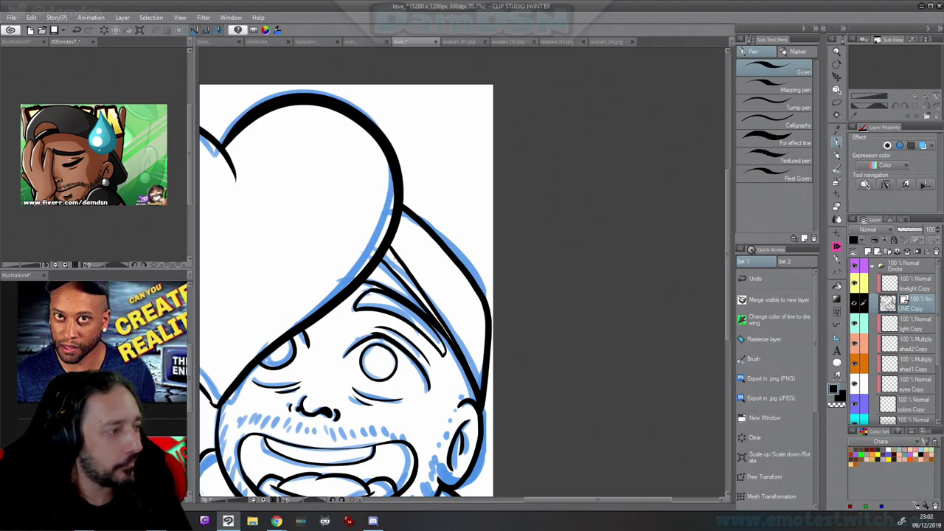
# Trim the inner edge of the inked chin line on the LINE Copy layer with the transparent pen
pyautogui.scroll(-5, 500, 321)
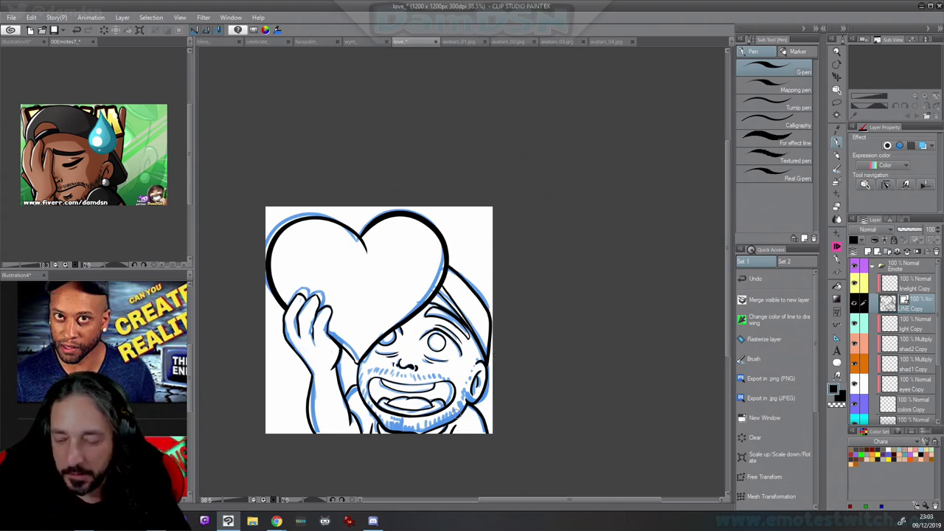
pyautogui.scroll(3, 488, 392)
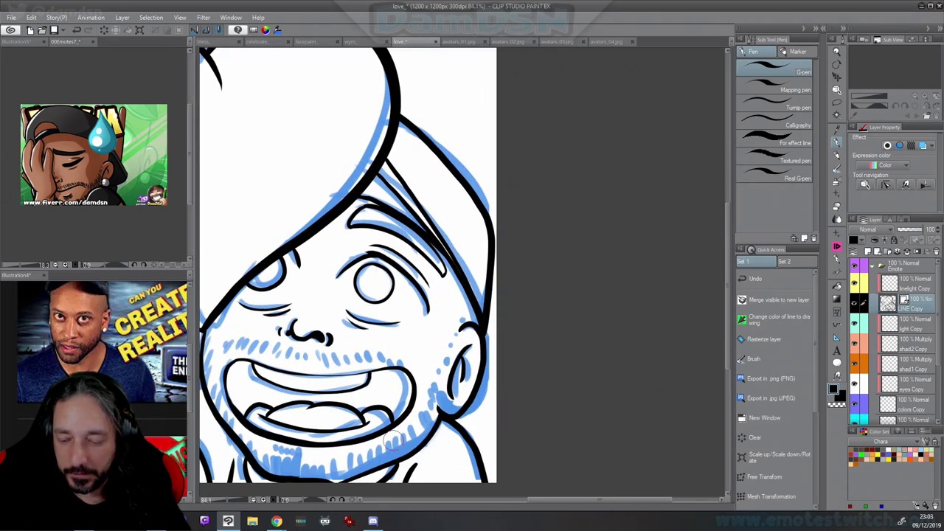
pyautogui.moveTo(391, 445); pyautogui.dragTo(439, 388)
pyautogui.press('c')
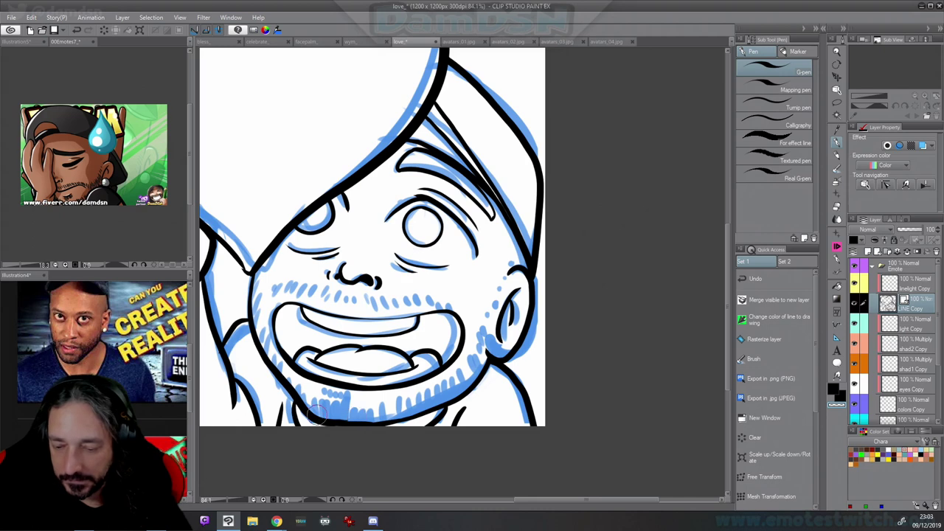
pyautogui.moveTo(357, 417); pyautogui.dragTo(408, 400)
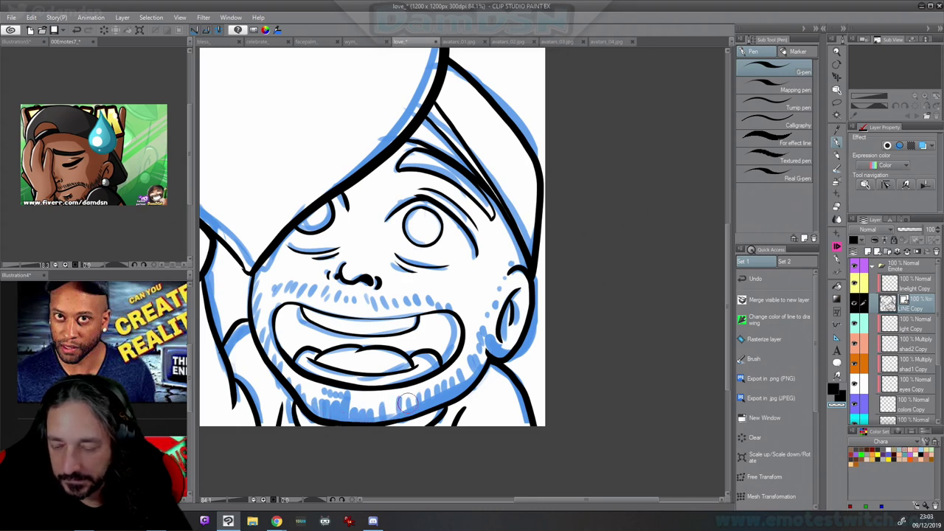
pyautogui.scroll(-3, 438, 421)
pyautogui.moveTo(502, 400); pyautogui.dragTo(548, 443)
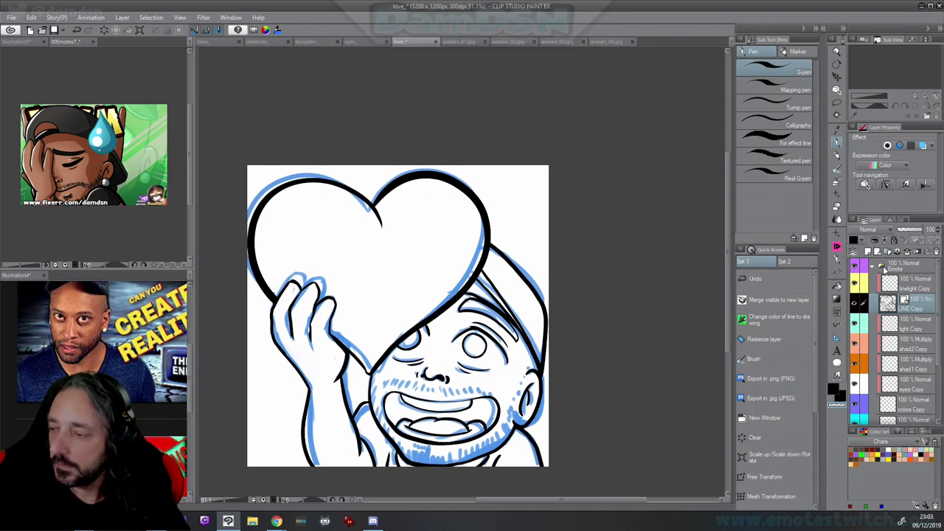
# Hide the sketch in Folder 1 and the Paper layer, leaving the Emote folder expanded
pyautogui.click(873, 268)
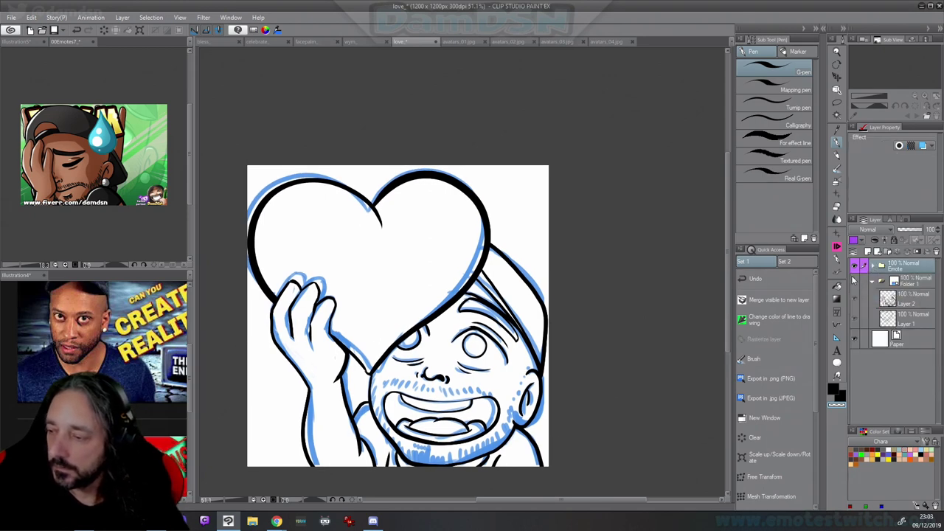
pyautogui.click(853, 278)
pyautogui.click(873, 268)
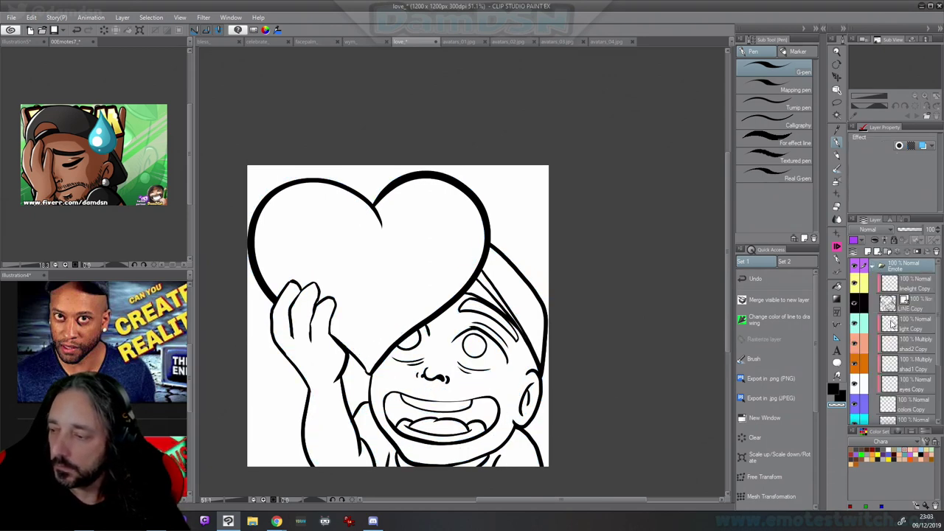
pyautogui.click(872, 268)
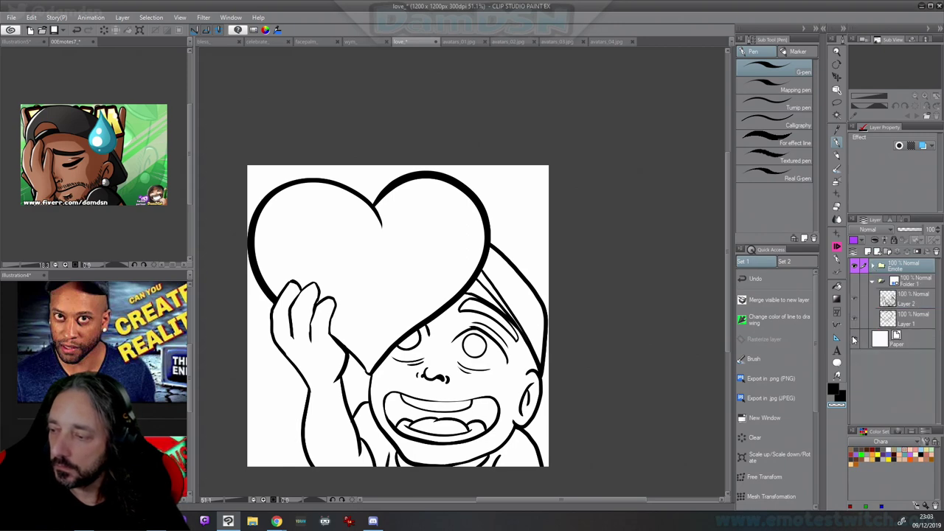
pyautogui.click(853, 338)
pyautogui.click(873, 268)
# On the colors Copy layer, fill the face, ear, hand and forearm with a brown skin tone, referring to other layers
pyautogui.click(905, 398)
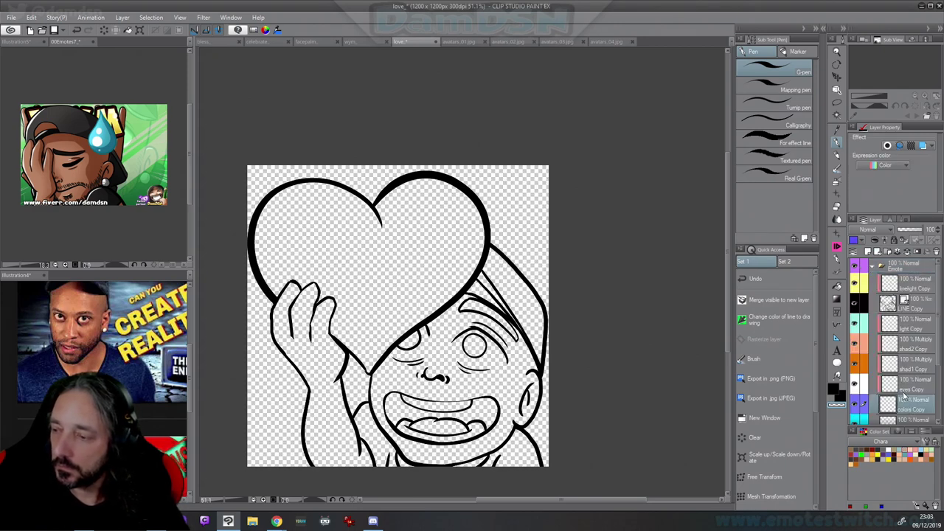
pyautogui.click(837, 286)
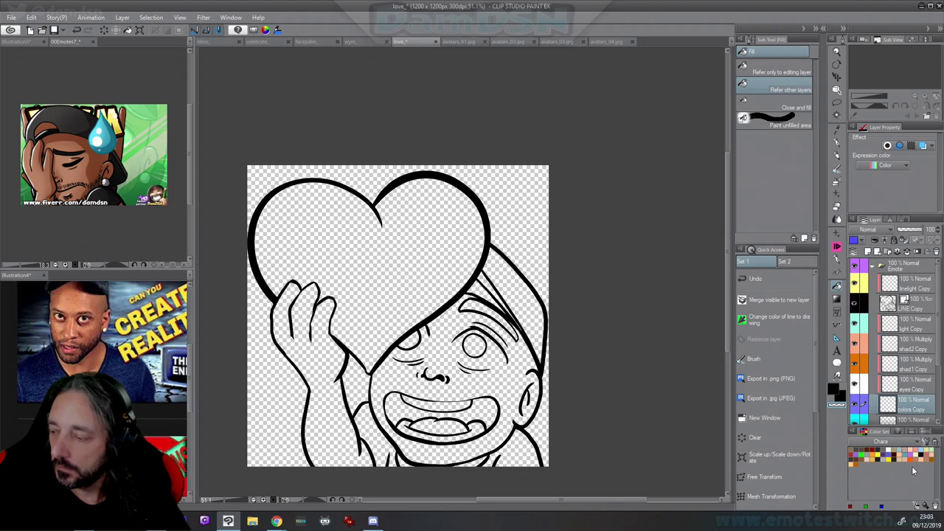
pyautogui.click(917, 469)
pyautogui.click(513, 376)
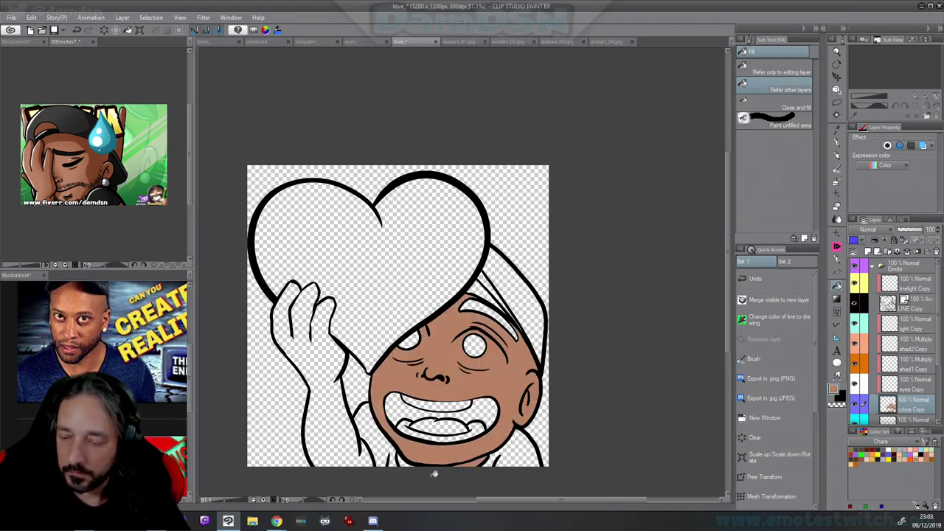
pyautogui.click(342, 449)
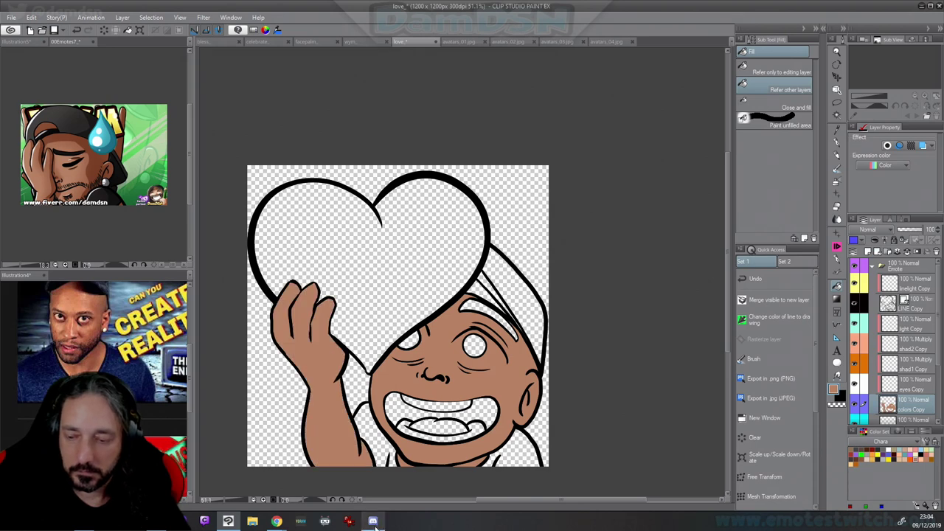
# Fill the heart with bright red and the teeth with white
pyautogui.press('F7')
pyautogui.click(357, 336)
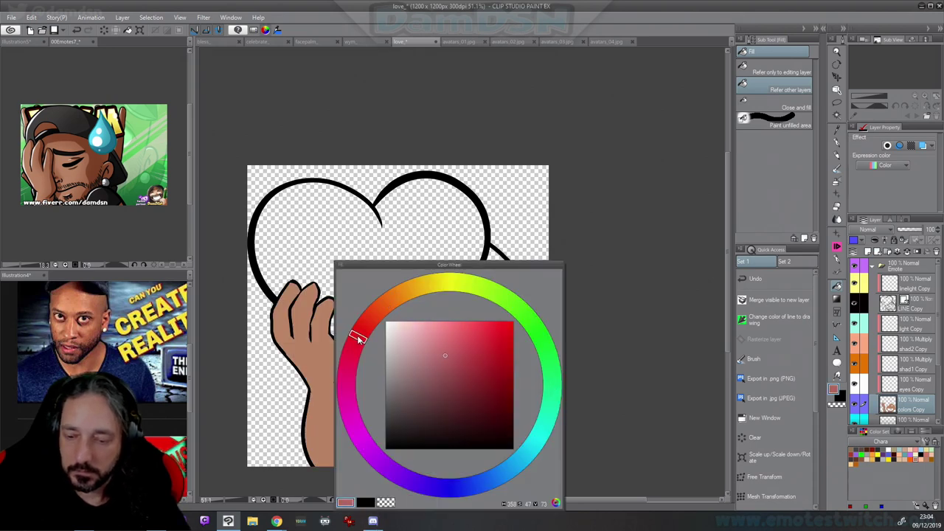
pyautogui.click(509, 326)
pyautogui.click(432, 235)
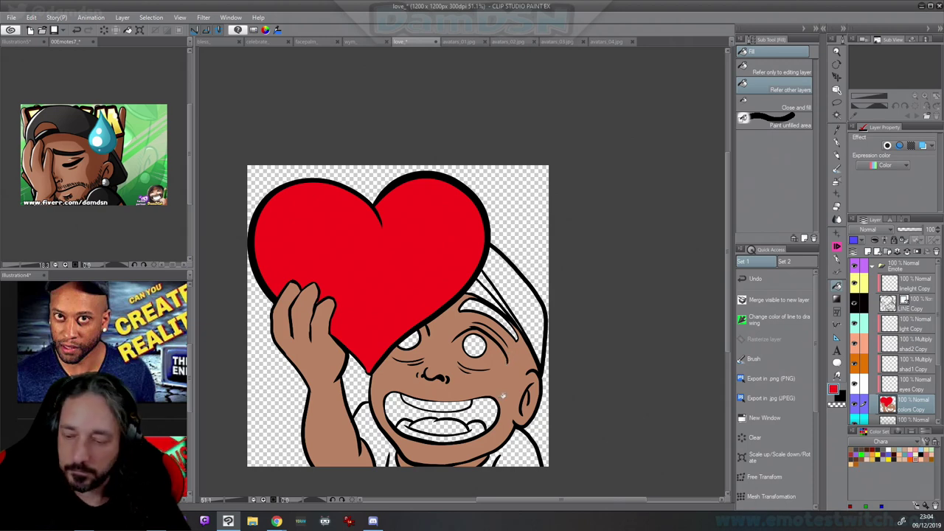
pyautogui.press('F4')
pyautogui.click(455, 404)
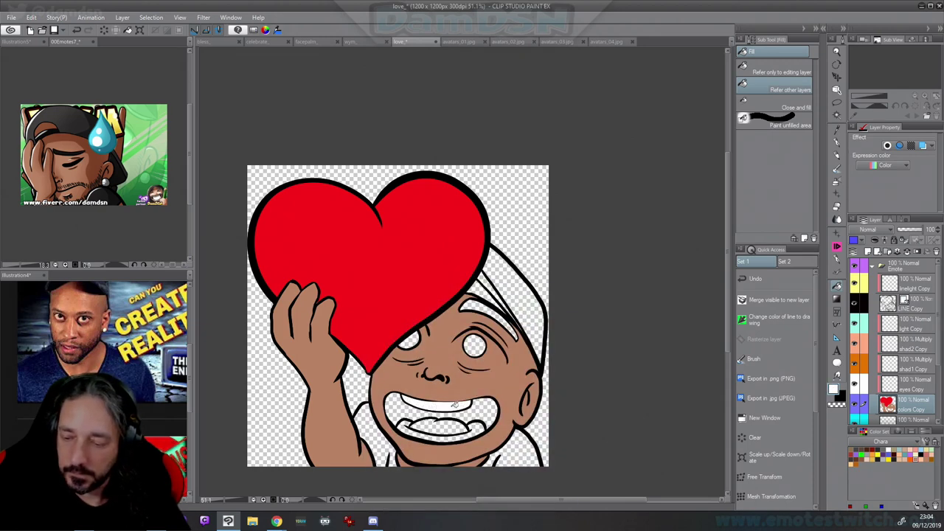
# Fill the shirt areas on both sides of the neck and the cap's outer crown with dark grey
pyautogui.press('F4')
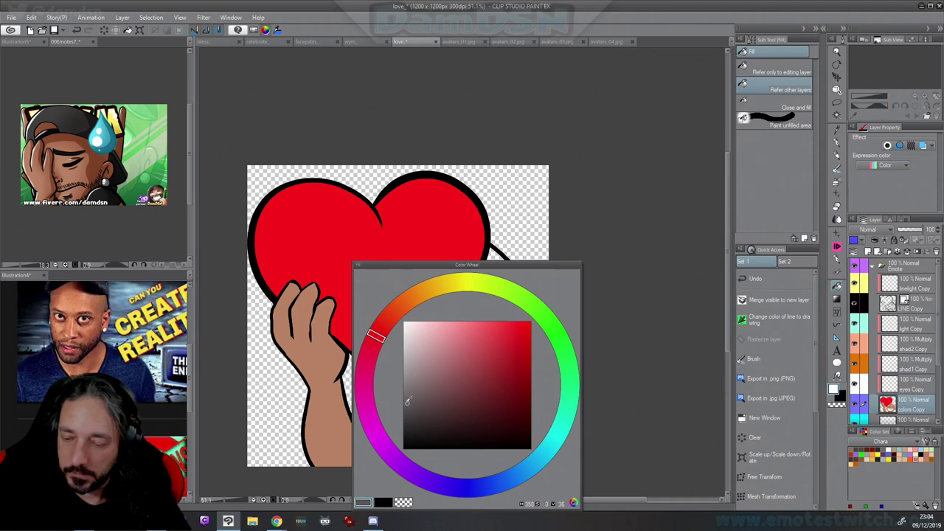
pyautogui.click(374, 429)
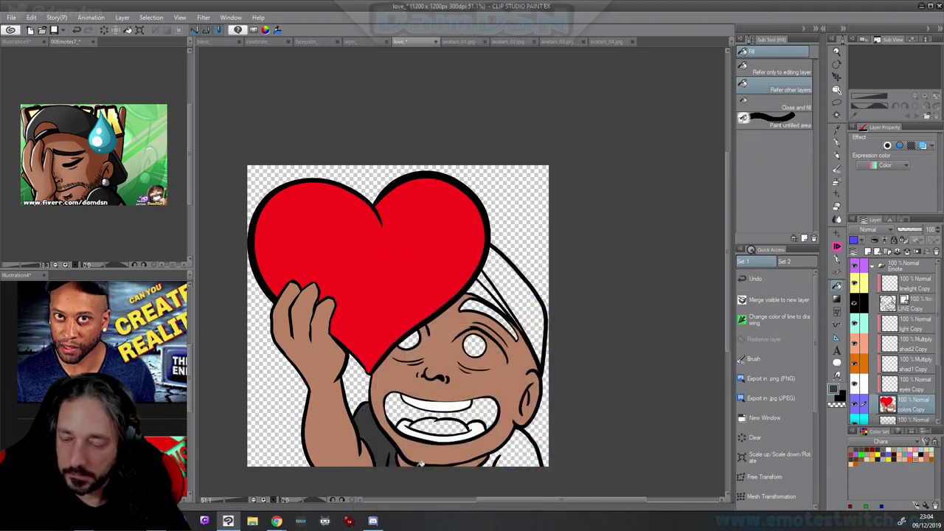
pyautogui.press('F4')
pyautogui.click(338, 421)
pyautogui.click(393, 443)
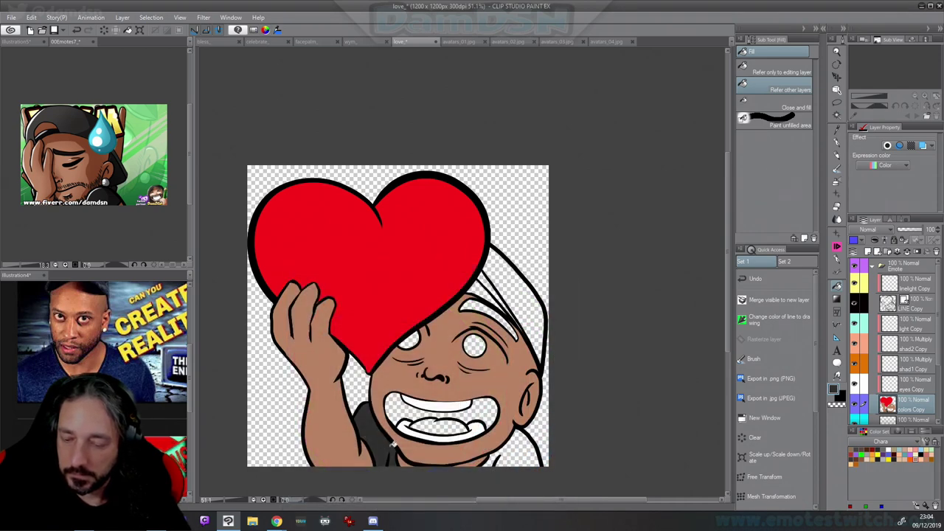
pyautogui.click(518, 451)
pyautogui.click(528, 289)
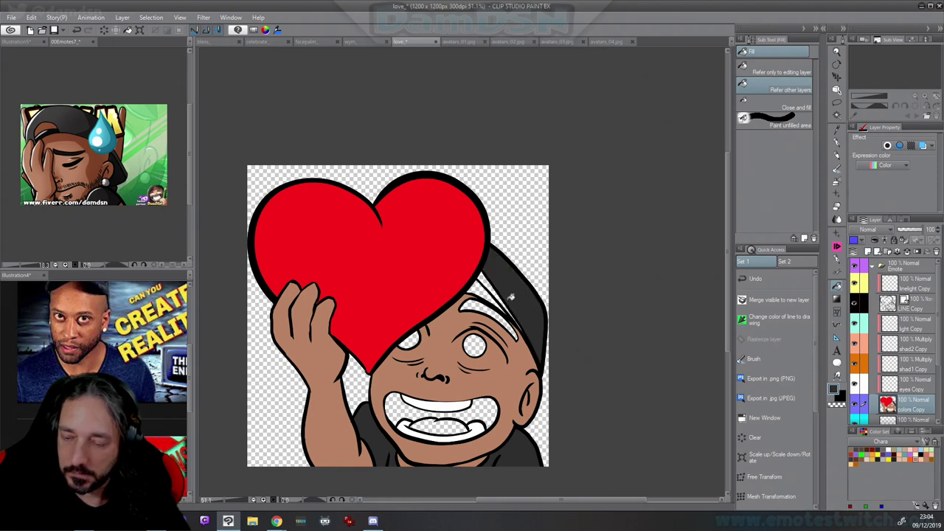
# Fill the cap opening above the forehead with medium grey and the narrow band beside it with dark grey
pyautogui.press('F4')
pyautogui.moveTo(439, 275); pyautogui.dragTo(422, 283)
pyautogui.press('F4')
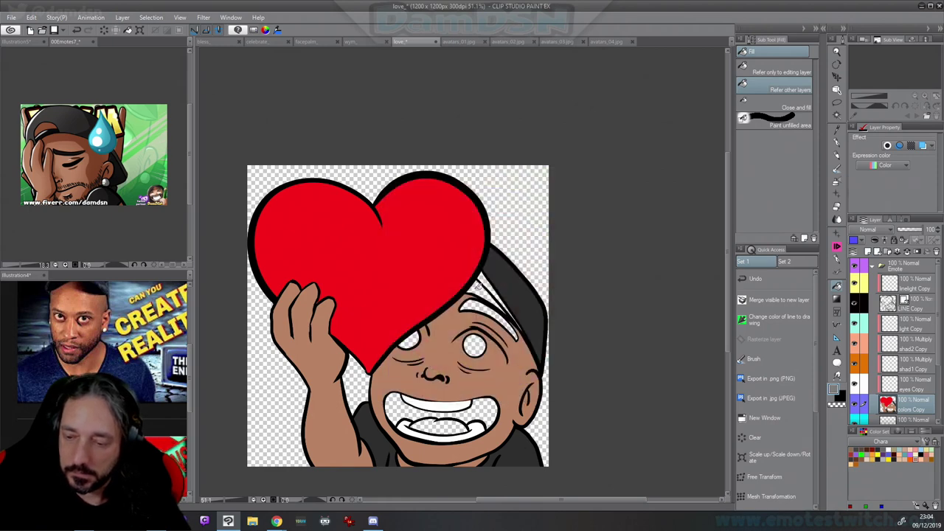
pyautogui.click(479, 289)
pyautogui.press('F4')
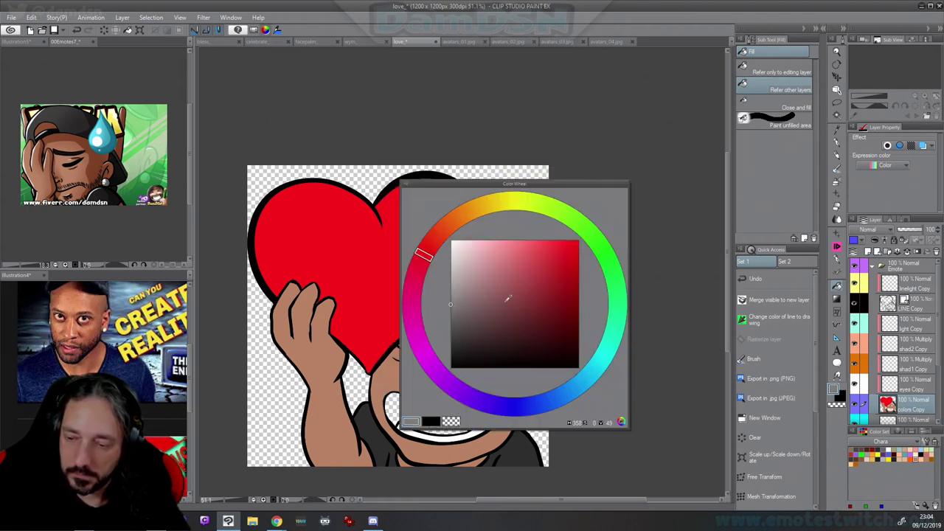
pyautogui.click(451, 336)
pyautogui.click(488, 277)
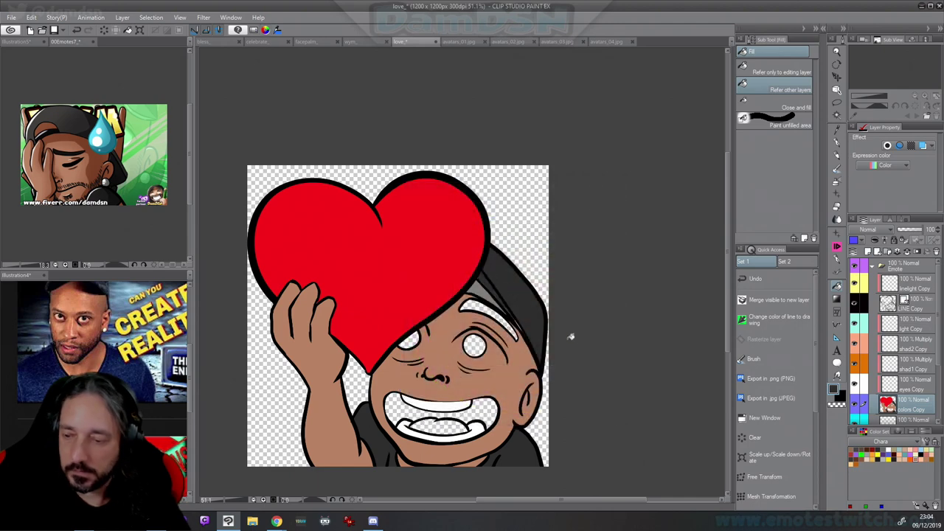
# Try a black G-pen stroke along the upper edge of the fully visible eye, and undo it
pyautogui.scroll(4, 516, 273)
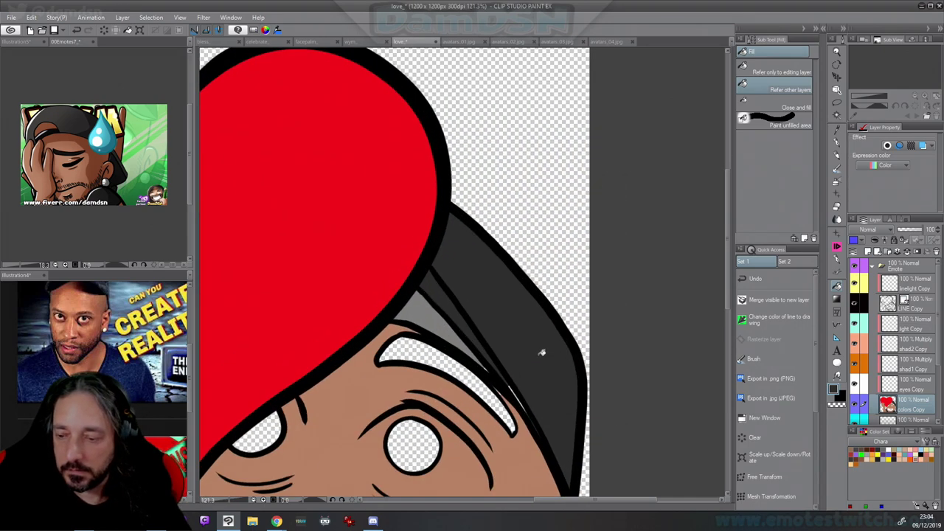
pyautogui.moveTo(541, 354); pyautogui.dragTo(465, 312)
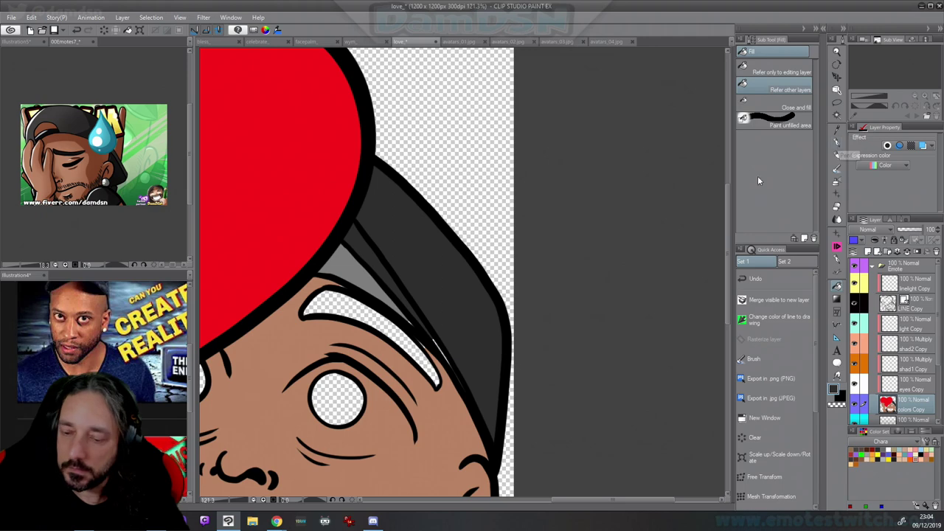
pyautogui.press('c')
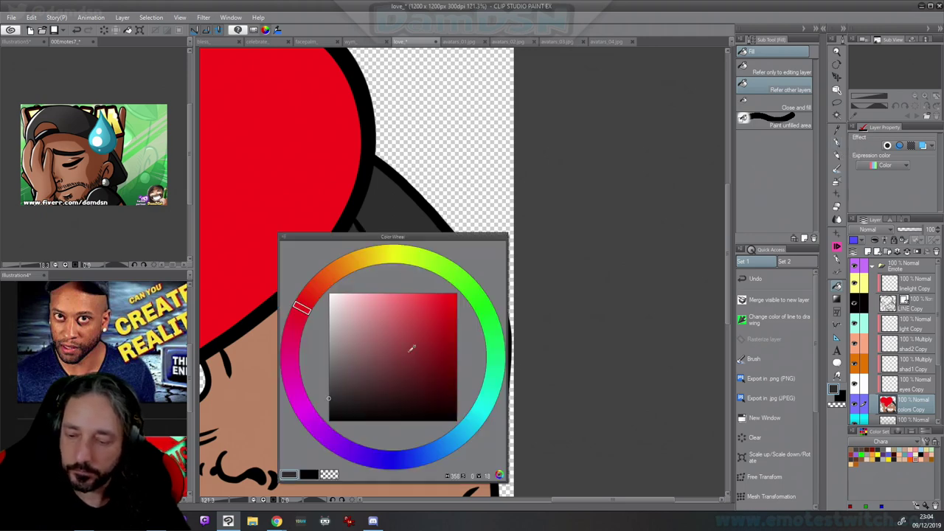
pyautogui.press('c')
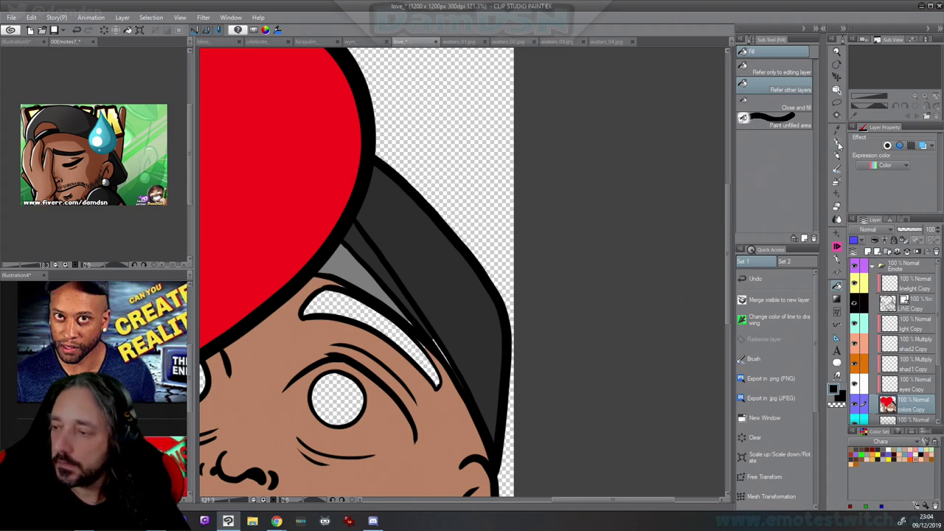
pyautogui.click(837, 145)
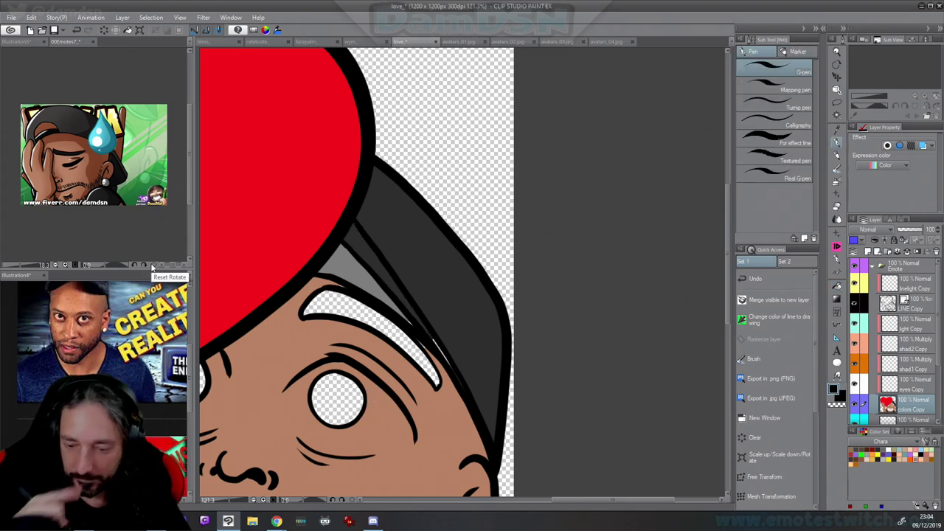
pyautogui.moveTo(337, 364); pyautogui.dragTo(308, 387)
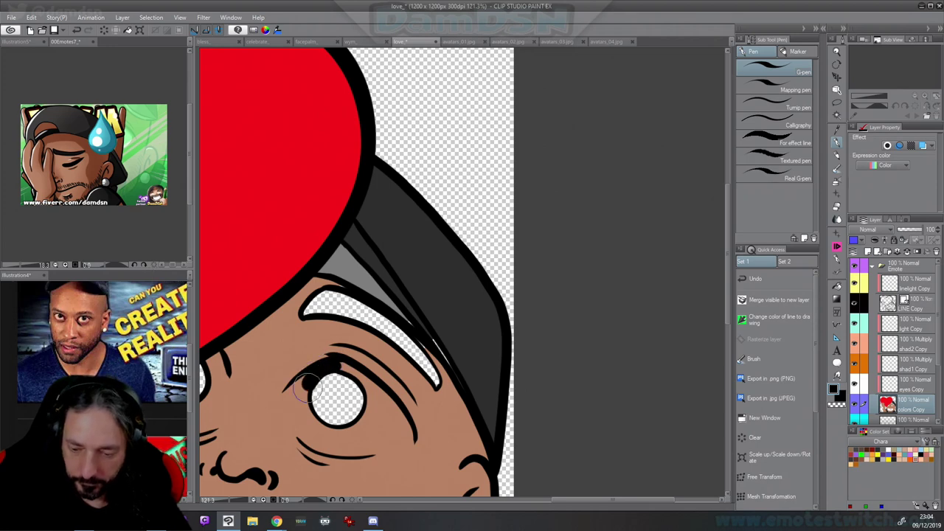
pyautogui.hotkey('ctrl', 'z')
# Paint the fully visible eye solid white with the G-pen, covering the eyeball and the inside of the iris circle
pyautogui.press('c')
pyautogui.moveTo(279, 336); pyautogui.dragTo(240, 307)
pyautogui.press('c')
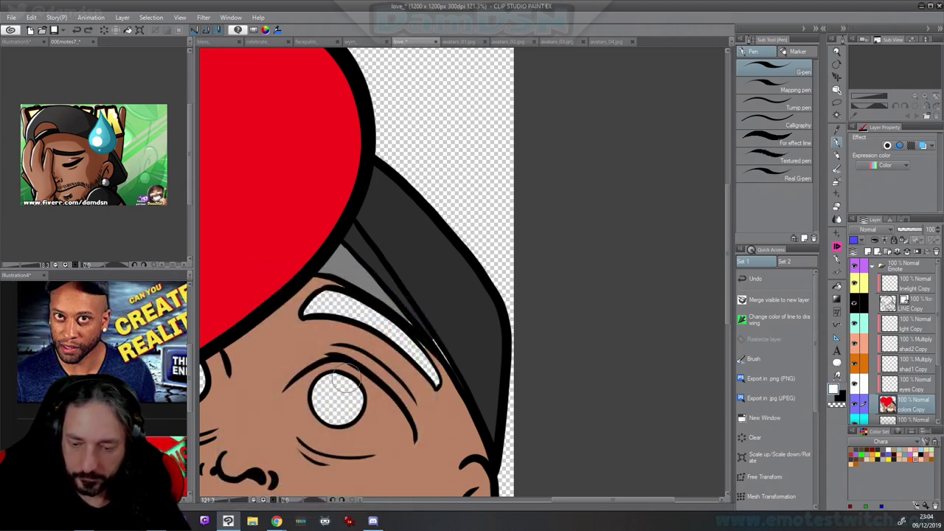
pyautogui.moveTo(328, 365)
pyautogui.mouseDown()
pyautogui.moveTo(335, 367)
pyautogui.moveTo(301, 401)
pyautogui.moveTo(338, 440)
pyautogui.moveTo(321, 416)
pyautogui.moveTo(343, 363)
pyautogui.moveTo(303, 426)
pyautogui.mouseUp()
pyautogui.hotkey('ctrl', 'z')
pyautogui.hotkey('ctrl', 'z')
pyautogui.moveTo(336, 359)
pyautogui.mouseDown()
pyautogui.moveTo(295, 394)
pyautogui.moveTo(324, 458)
pyautogui.moveTo(297, 415)
pyautogui.moveTo(304, 437)
pyautogui.moveTo(336, 434)
pyautogui.moveTo(296, 426)
pyautogui.moveTo(328, 445)
pyautogui.moveTo(315, 439)
pyautogui.moveTo(324, 444)
pyautogui.moveTo(357, 385)
pyautogui.moveTo(317, 436)
pyautogui.moveTo(305, 417)
pyautogui.moveTo(308, 394)
pyautogui.moveTo(331, 371)
pyautogui.moveTo(368, 389)
pyautogui.moveTo(385, 415)
pyautogui.moveTo(386, 406)
pyautogui.moveTo(386, 395)
pyautogui.moveTo(385, 434)
pyautogui.moveTo(333, 441)
pyautogui.moveTo(389, 406)
pyautogui.moveTo(392, 414)
pyautogui.moveTo(339, 456)
pyautogui.mouseUp()
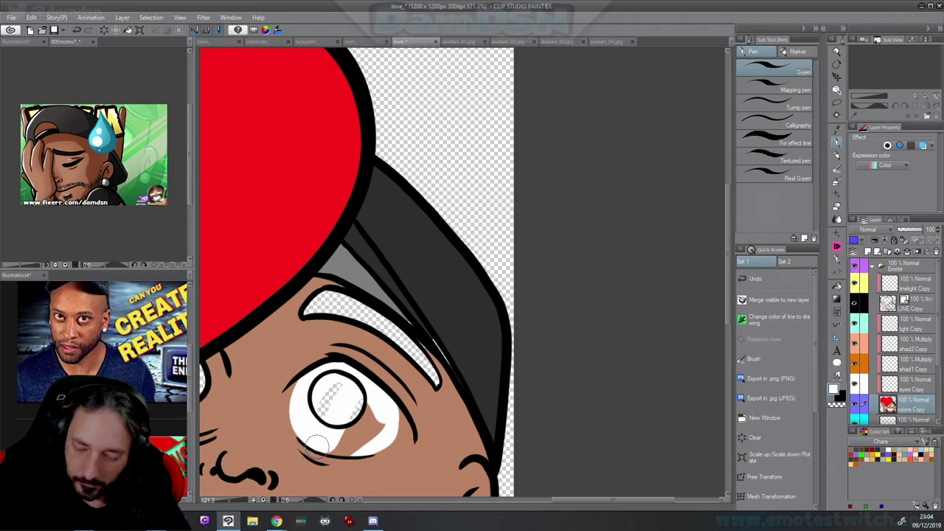
pyautogui.moveTo(316, 442)
pyautogui.mouseDown()
pyautogui.moveTo(355, 451)
pyautogui.moveTo(369, 437)
pyautogui.moveTo(366, 429)
pyautogui.moveTo(333, 446)
pyautogui.moveTo(361, 413)
pyautogui.moveTo(382, 421)
pyautogui.moveTo(342, 439)
pyautogui.mouseUp()
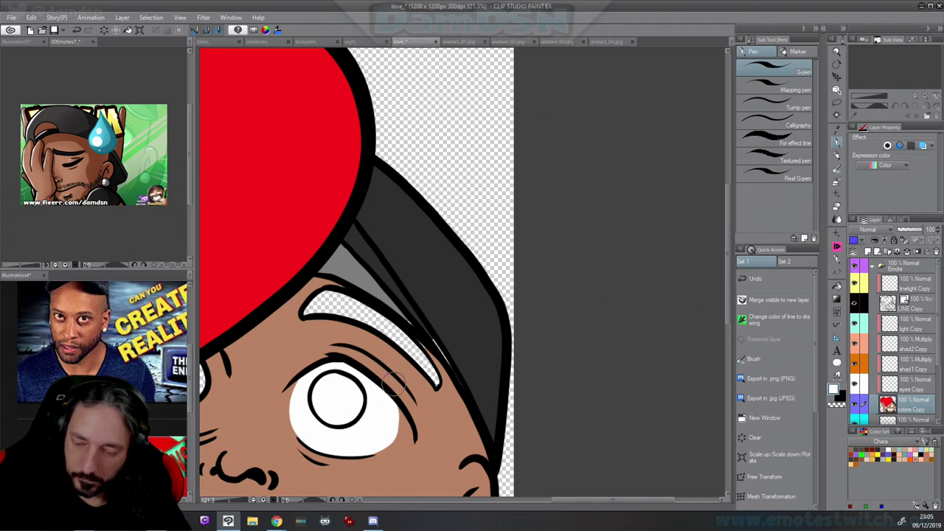
# Paint the eye partly hidden behind the heart solid white, including the inside of its iris
pyautogui.moveTo(326, 389); pyautogui.dragTo(494, 403)
pyautogui.moveTo(307, 426)
pyautogui.mouseDown()
pyautogui.moveTo(317, 441)
pyautogui.moveTo(358, 444)
pyautogui.moveTo(374, 357)
pyautogui.mouseUp()
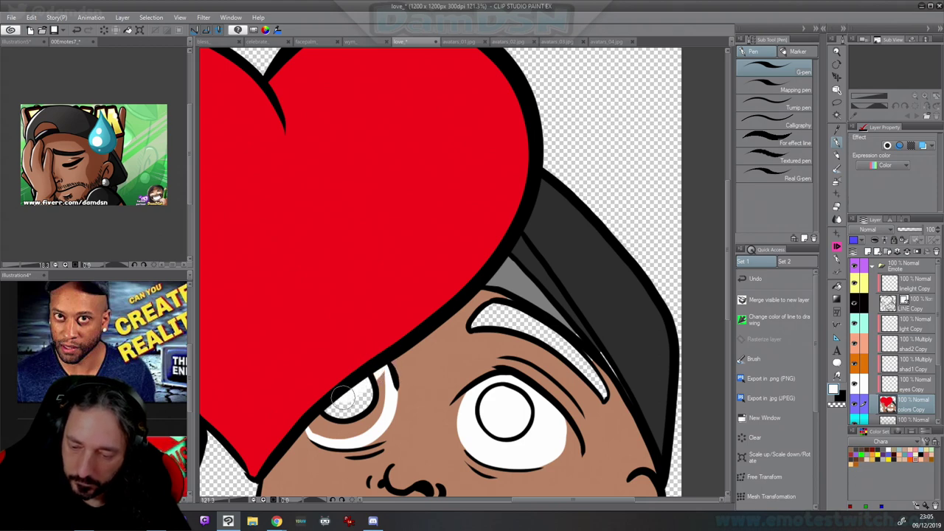
pyautogui.moveTo(343, 398)
pyautogui.mouseDown()
pyautogui.moveTo(382, 378)
pyautogui.moveTo(362, 417)
pyautogui.moveTo(334, 427)
pyautogui.moveTo(367, 420)
pyautogui.moveTo(321, 419)
pyautogui.mouseUp()
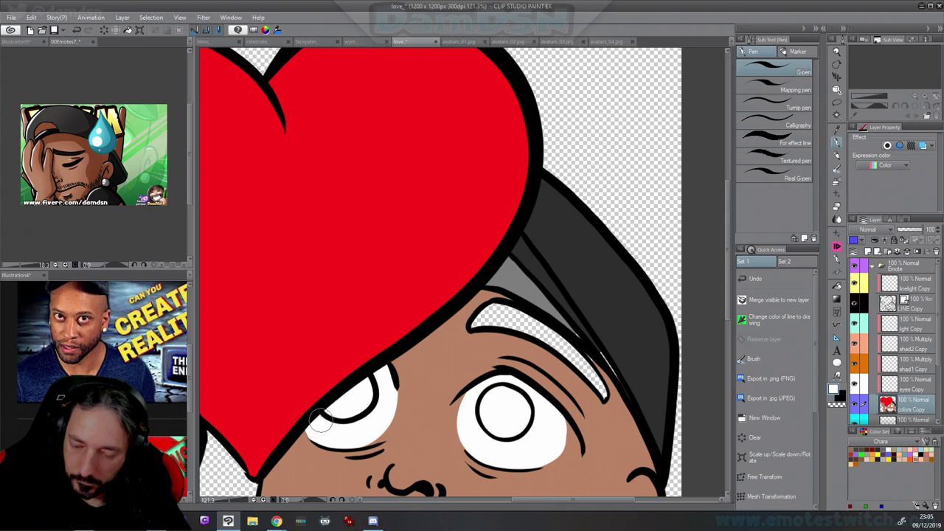
# Fill the irises of both eyes with dark brown
pyautogui.scroll(-2, 433, 410)
pyautogui.moveTo(557, 397); pyautogui.dragTo(474, 385)
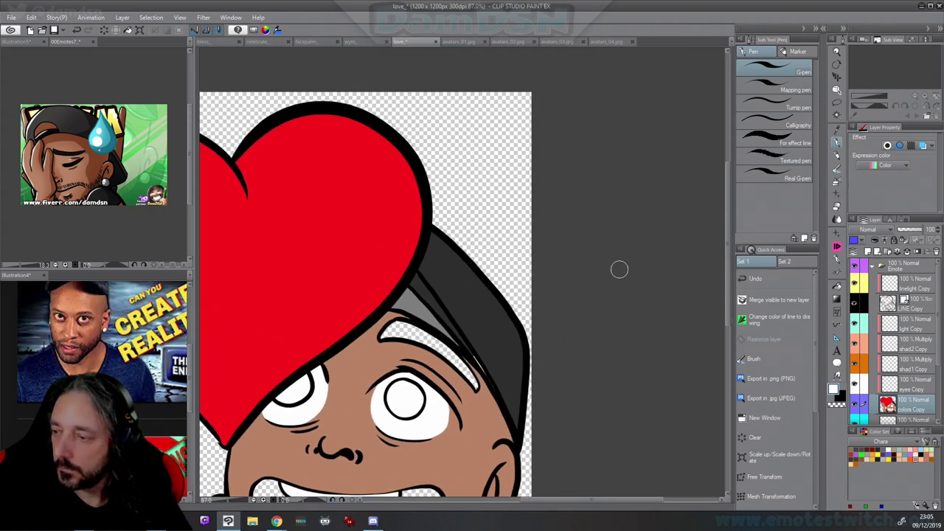
pyautogui.click(836, 286)
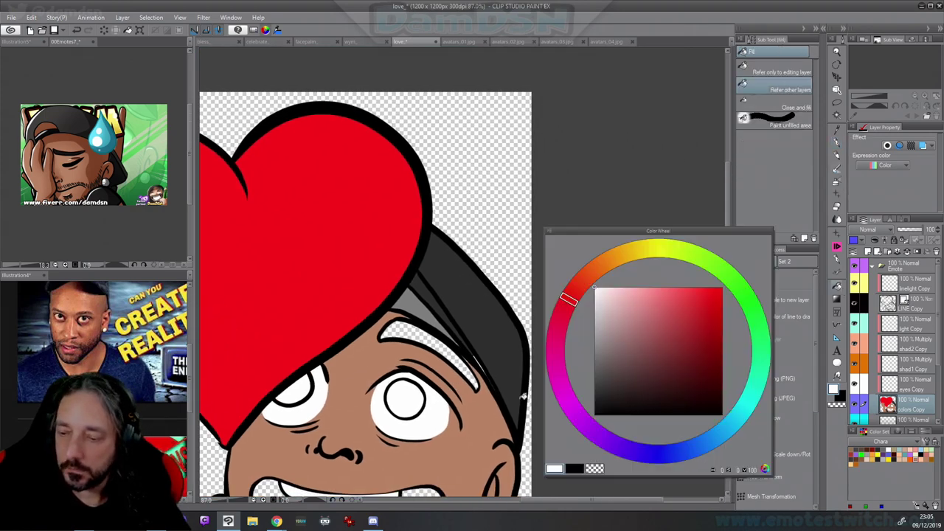
pyautogui.click(589, 270)
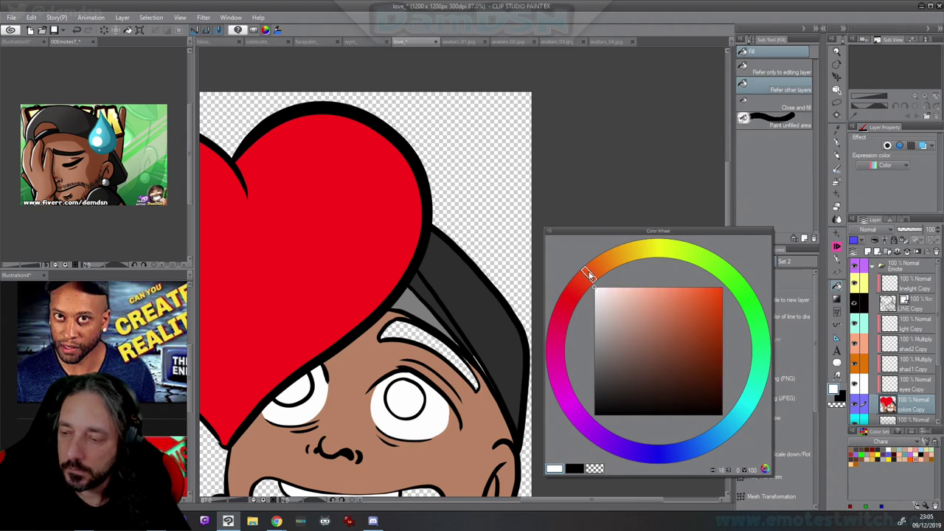
pyautogui.click(645, 387)
pyautogui.click(405, 396)
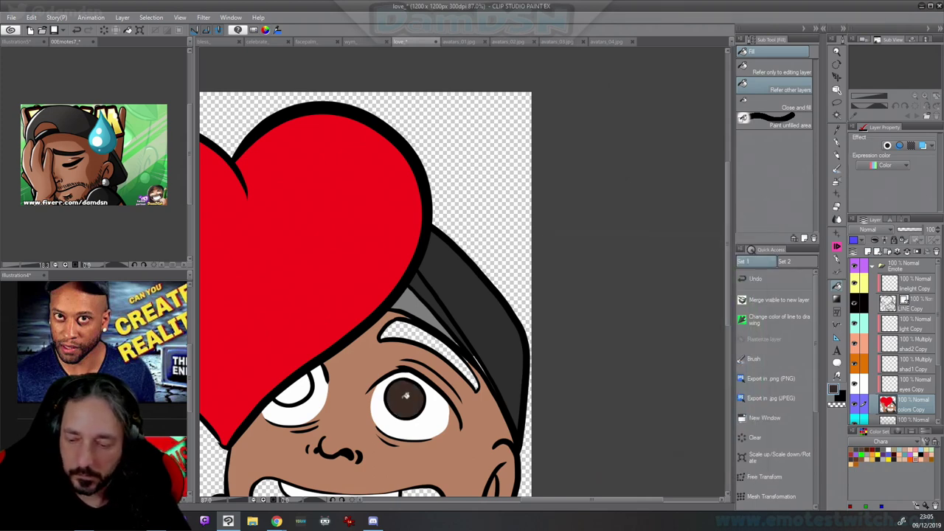
pyautogui.click(319, 388)
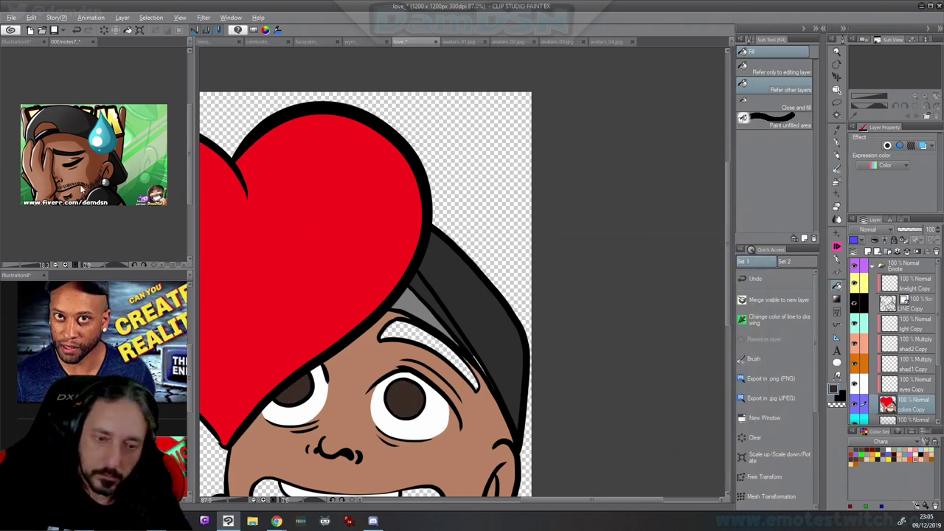
# Sample the near-black brown from the facepalm reference emote and fill the eyebrow with it
pyautogui.click(56, 156)
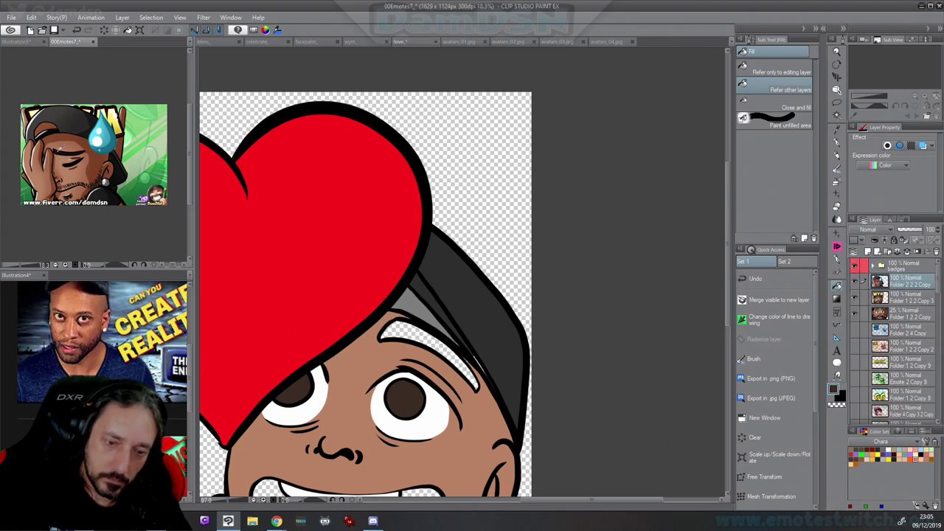
pyautogui.click(411, 333)
pyautogui.click(424, 332)
# Fill the tongue with pink and the inside of the open mouth with dark red
pyautogui.moveTo(485, 413); pyautogui.dragTo(511, 308)
pyautogui.press('F1')
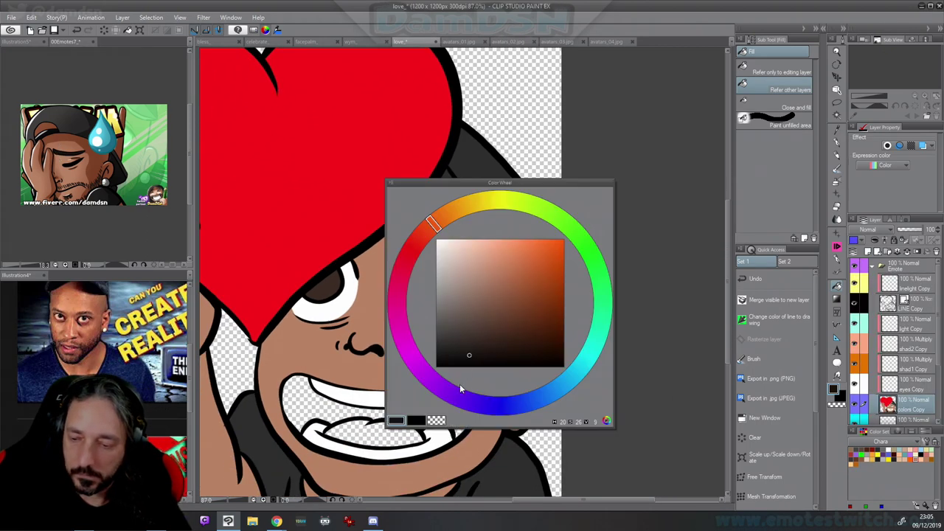
pyautogui.click(407, 265)
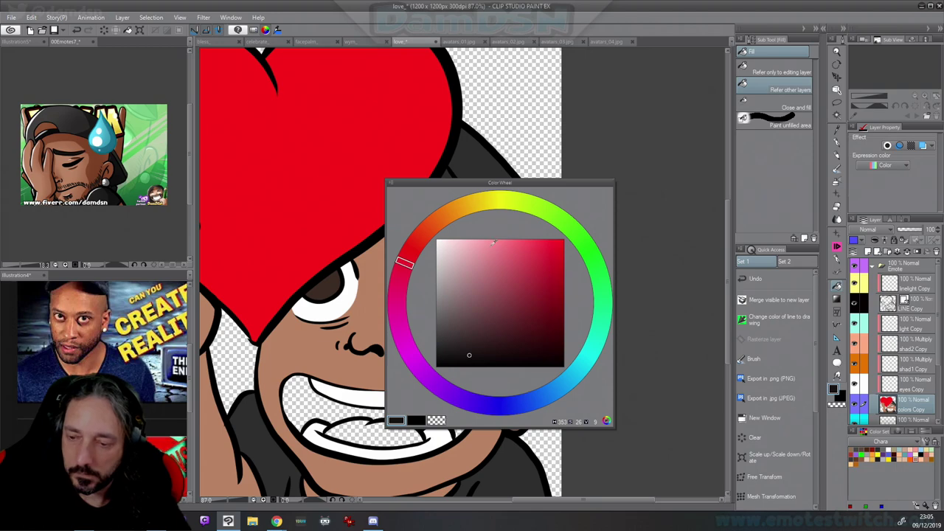
pyautogui.press('c')
pyautogui.click(455, 406)
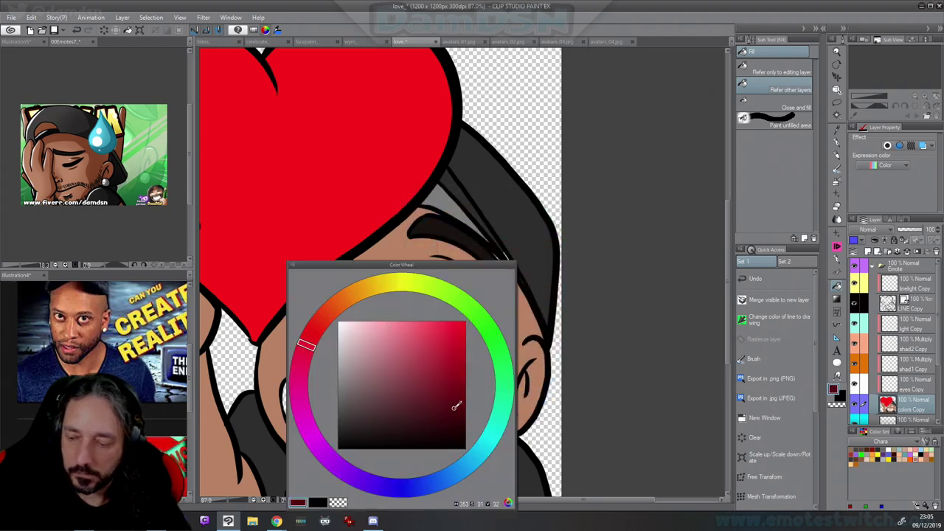
pyautogui.click(454, 404)
pyautogui.scroll(-3, 453, 404)
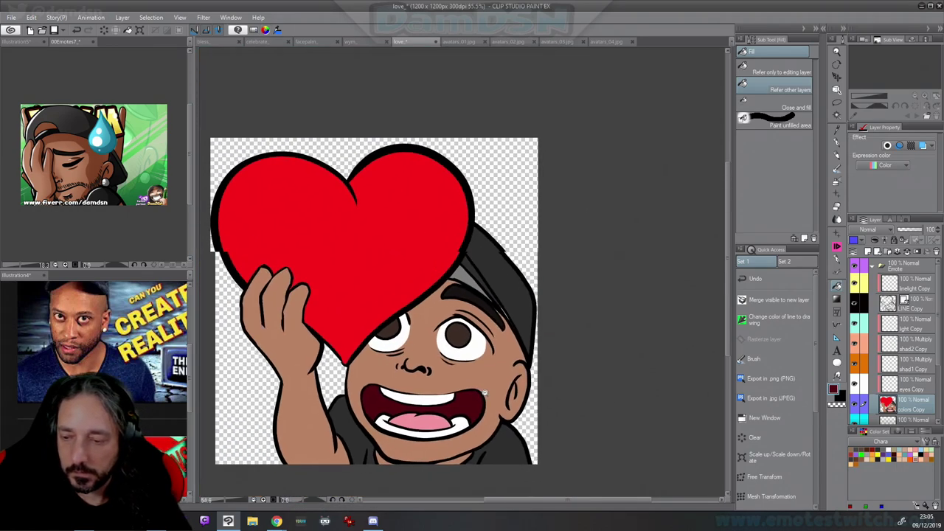
# Paint over the unfilled sliver between the cap edge and the forehead beside the eyebrow using the G-pen
pyautogui.scroll(4, 484, 391)
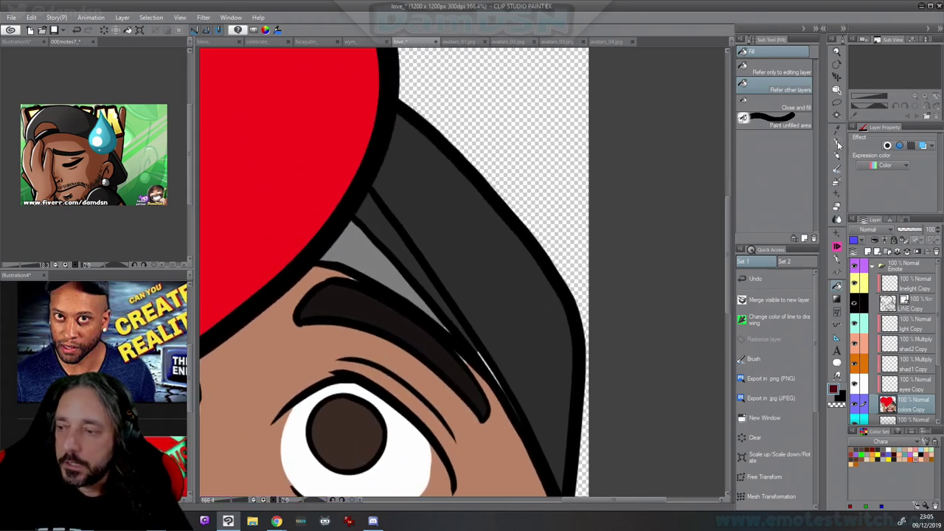
pyautogui.click(837, 144)
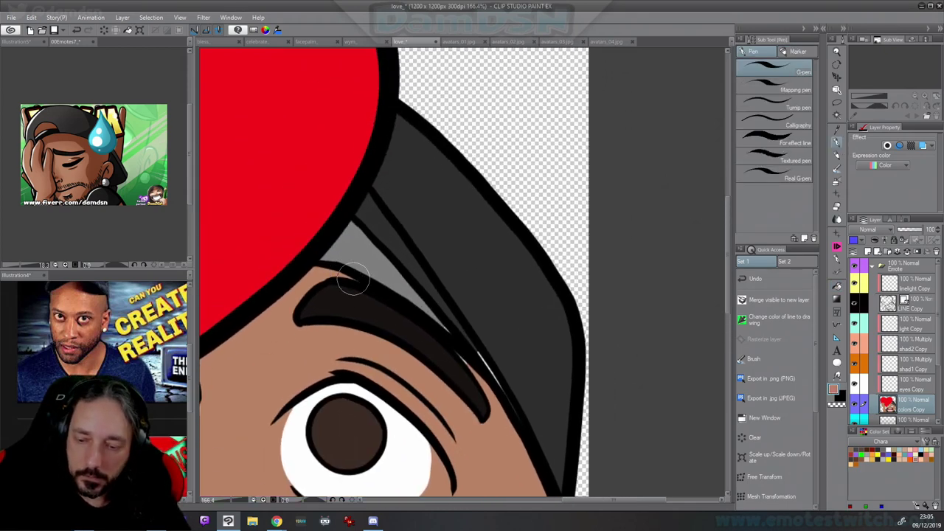
pyautogui.moveTo(457, 351)
pyautogui.mouseDown()
pyautogui.moveTo(476, 382)
pyautogui.moveTo(469, 366)
pyautogui.mouseUp()
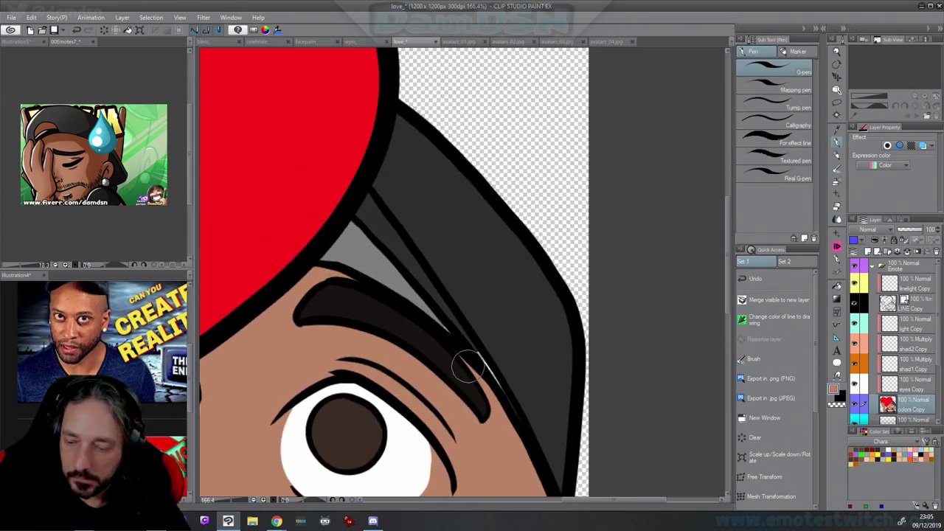
pyautogui.hotkey('ctrl', 'z')
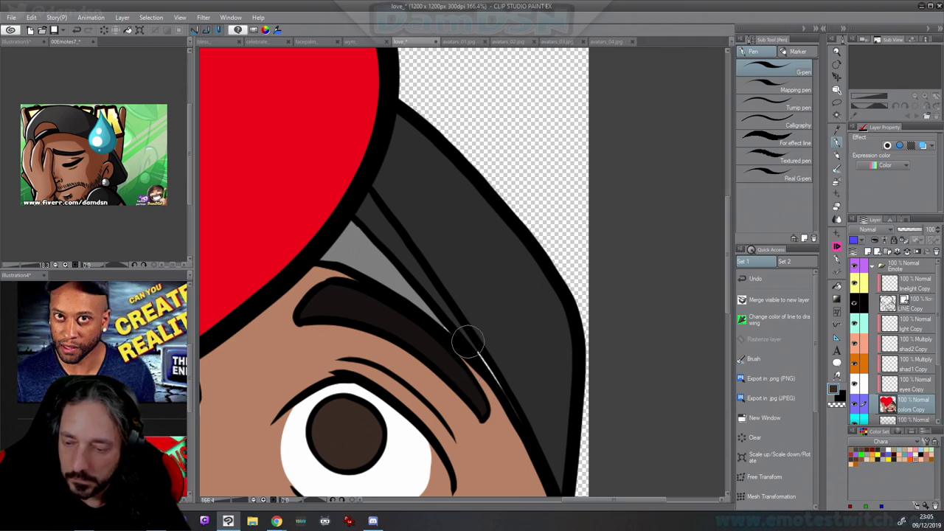
pyautogui.moveTo(474, 347); pyautogui.dragTo(518, 421)
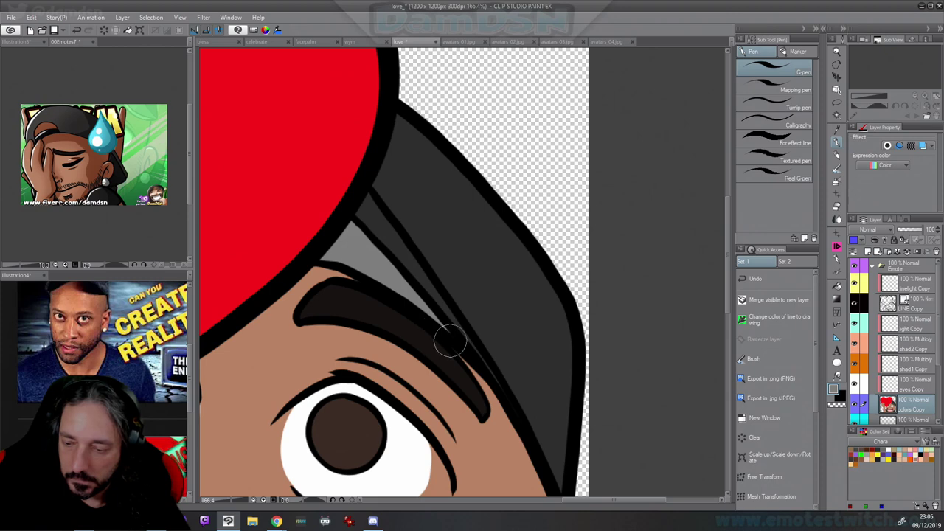
# Touch up missed spots in the flat colors around the mouth and shirt collar with matching sampled colors
pyautogui.moveTo(331, 342); pyautogui.dragTo(567, 303)
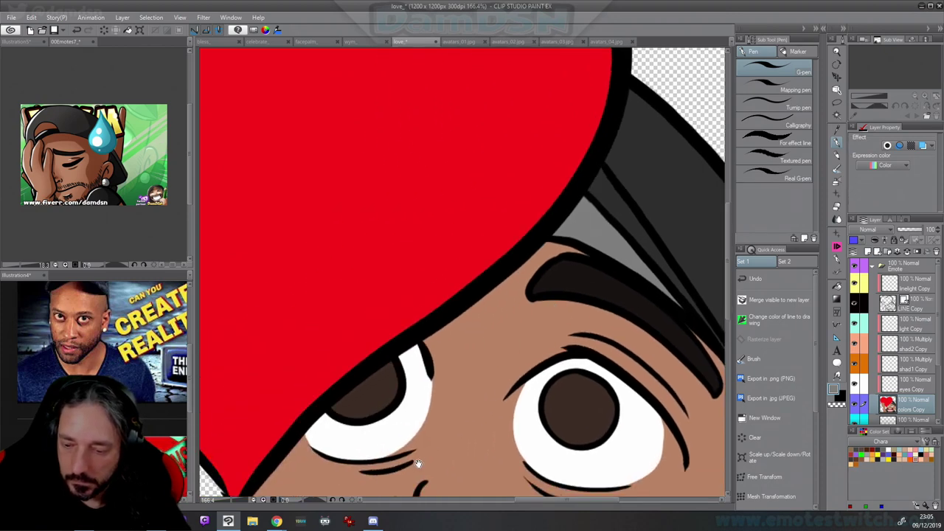
pyautogui.moveTo(417, 464); pyautogui.dragTo(470, 315)
pyautogui.moveTo(420, 410)
pyautogui.mouseDown()
pyautogui.moveTo(415, 389)
pyautogui.moveTo(588, 233)
pyautogui.mouseUp()
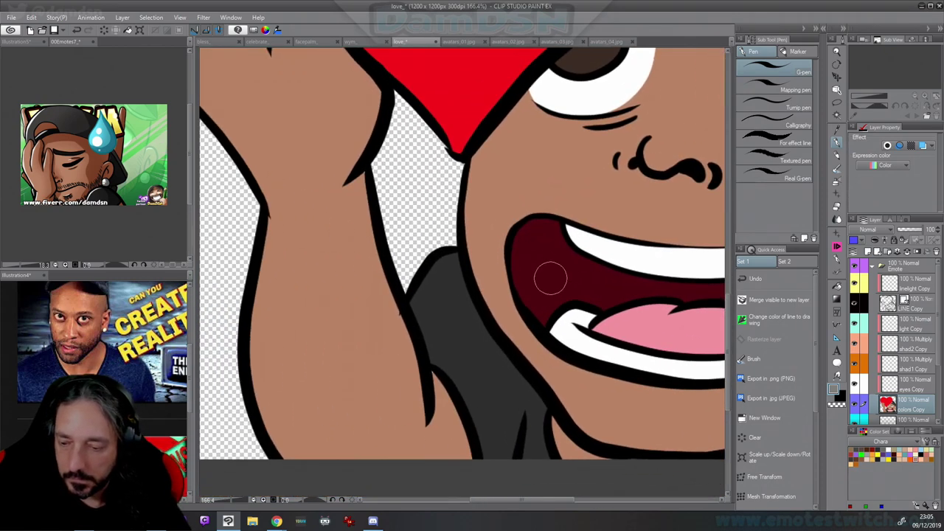
pyautogui.moveTo(542, 408)
pyautogui.mouseDown()
pyautogui.moveTo(506, 403)
pyautogui.moveTo(318, 454)
pyautogui.moveTo(311, 474)
pyautogui.mouseUp()
pyautogui.keyDown('alt'); pyautogui.click(619, 361); pyautogui.keyUp('alt')
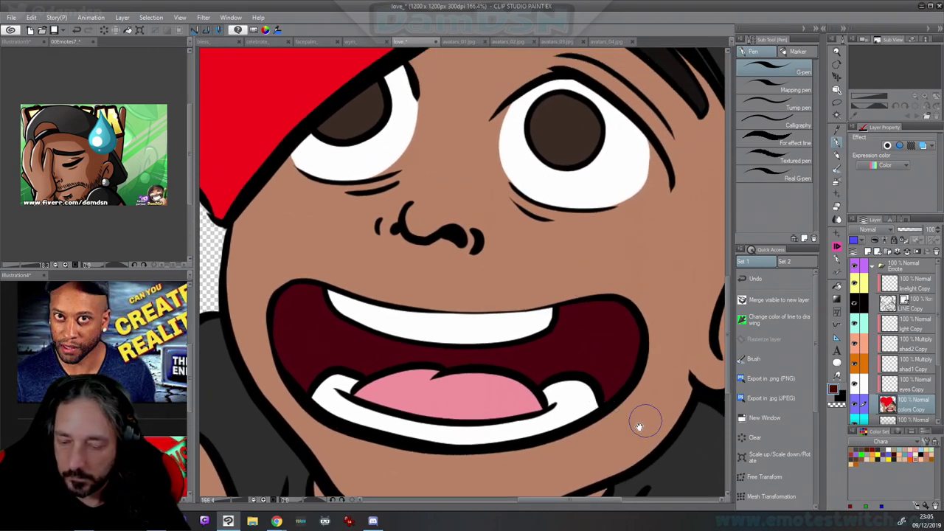
pyautogui.moveTo(636, 421); pyautogui.dragTo(573, 300)
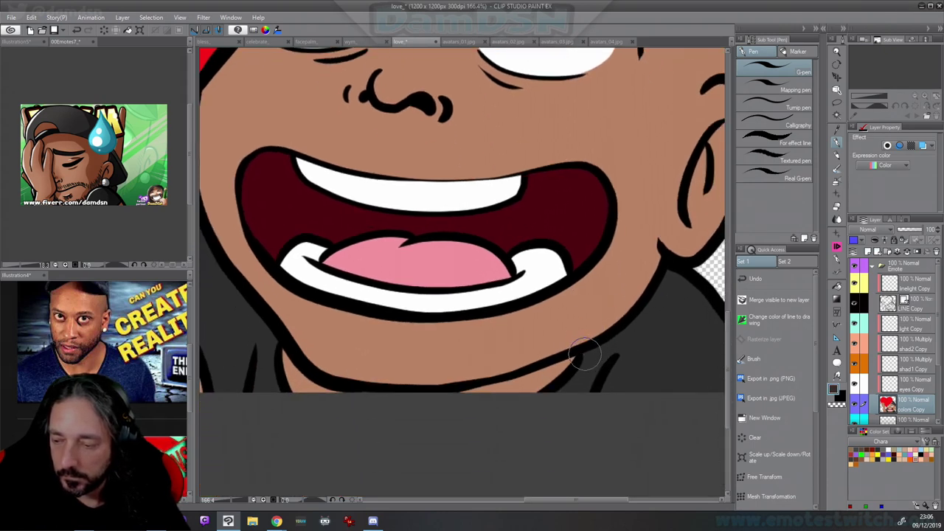
# Check and touch up the flat colors around the ear, fingers and heart with sampled skin tone and red, and save the file
pyautogui.moveTo(630, 311); pyautogui.dragTo(363, 529)
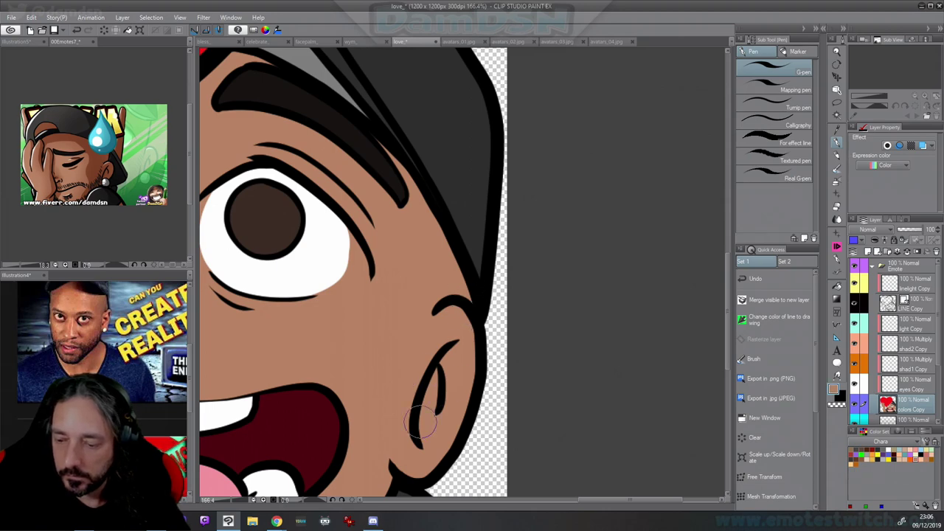
pyautogui.moveTo(404, 344); pyautogui.dragTo(706, 433)
pyautogui.moveTo(329, 385); pyautogui.dragTo(483, 517)
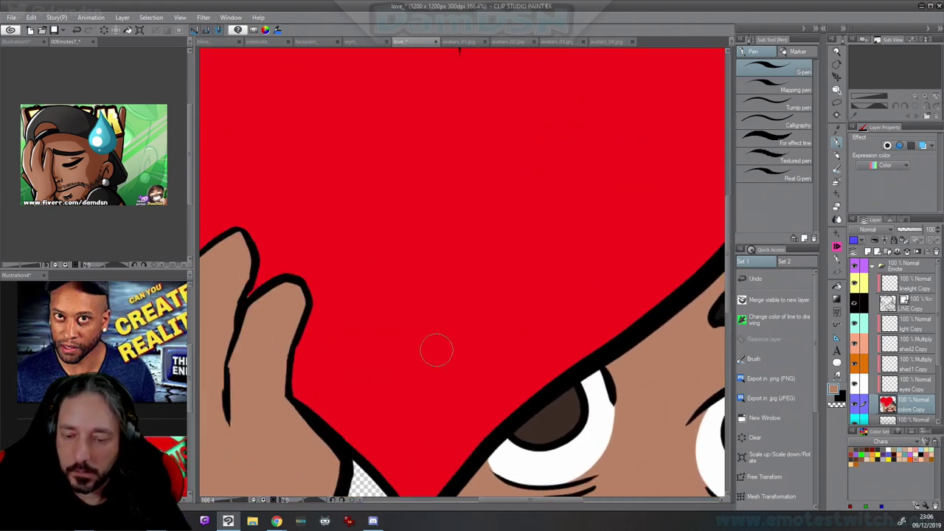
pyautogui.moveTo(382, 317)
pyautogui.mouseDown()
pyautogui.moveTo(516, 379)
pyautogui.moveTo(508, 441)
pyautogui.mouseUp()
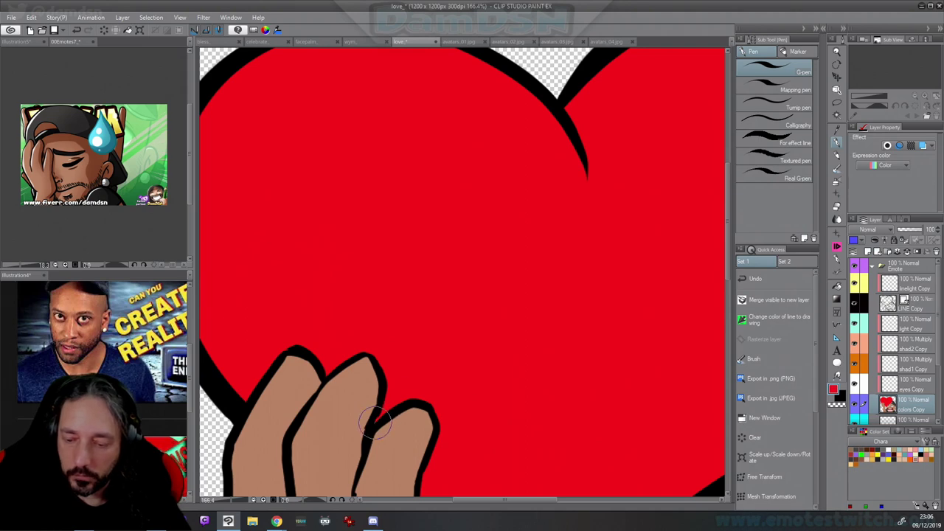
pyautogui.scroll(-4, 406, 331)
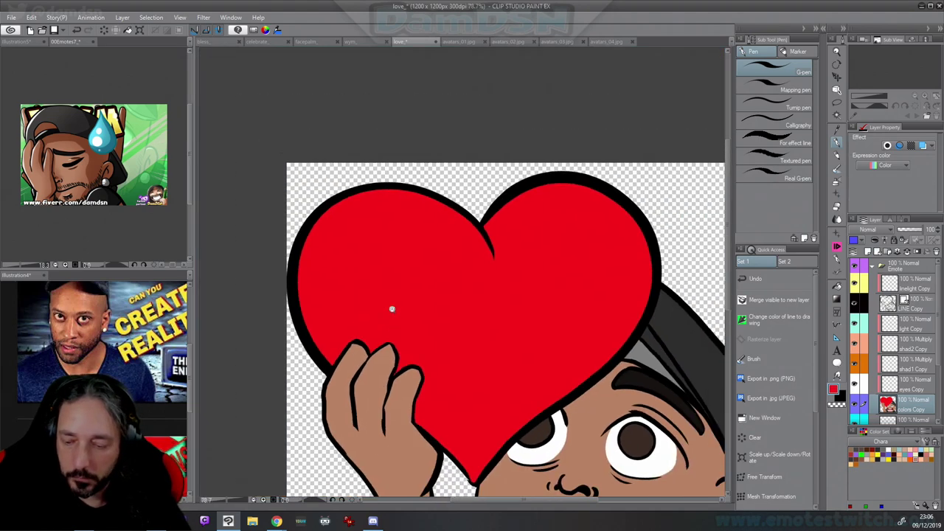
pyautogui.scroll(-4, 542, 382)
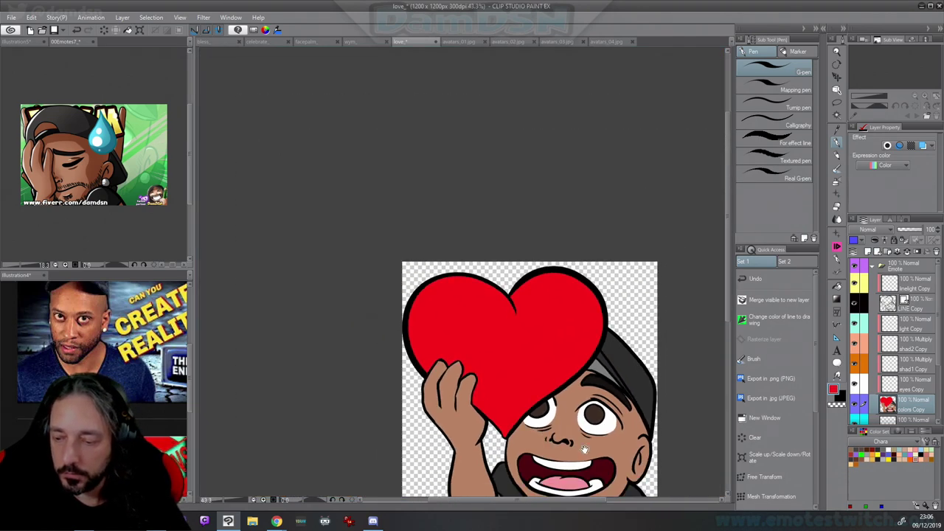
pyautogui.moveTo(579, 446); pyautogui.dragTo(494, 292)
pyautogui.hotkey('ctrl', 's')
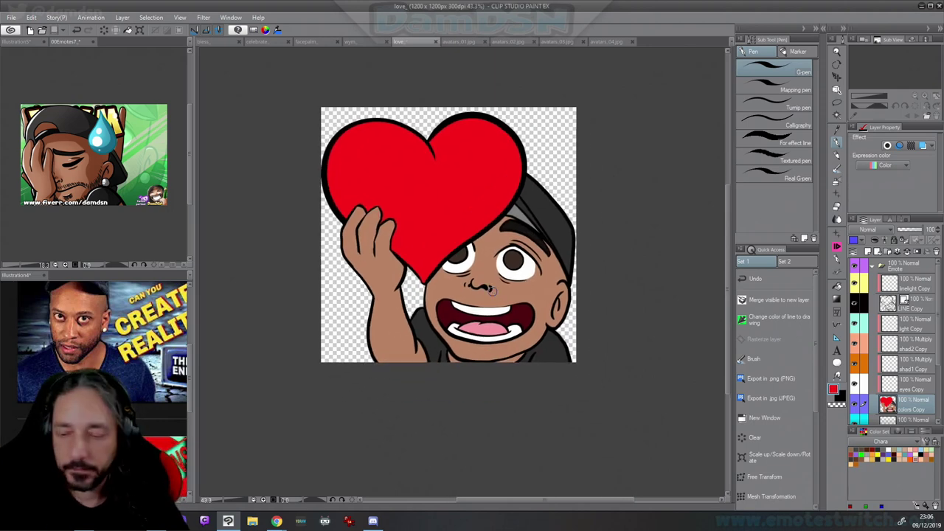
# Auto-select the skin areas of the face and the raised arm on the colors Copy layer
pyautogui.click(837, 115)
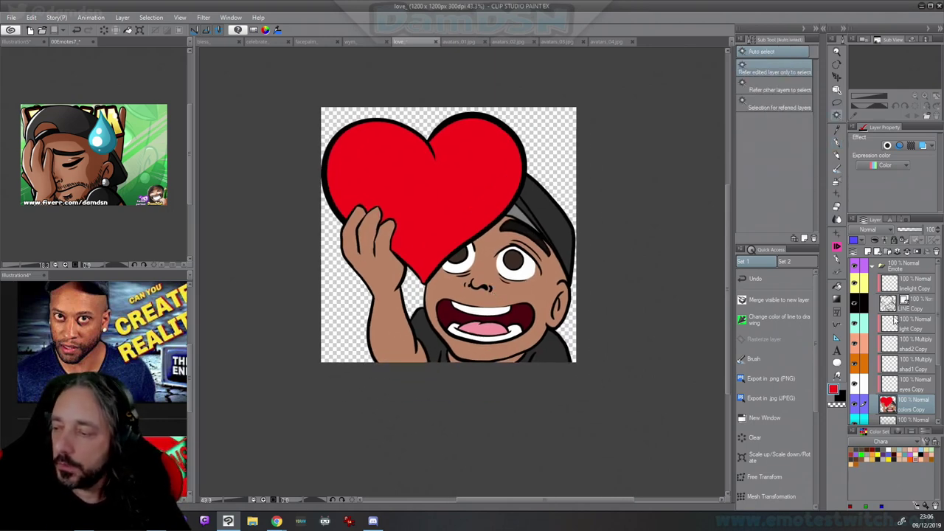
pyautogui.click(539, 294)
pyautogui.keyDown('shift'); pyautogui.click(388, 323); pyautogui.keyUp('shift')
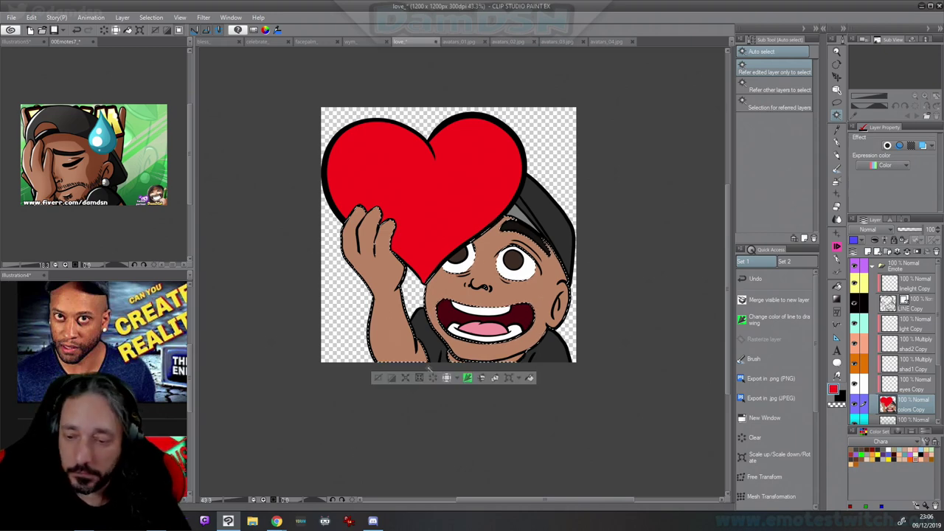
pyautogui.scroll(3, 558, 322)
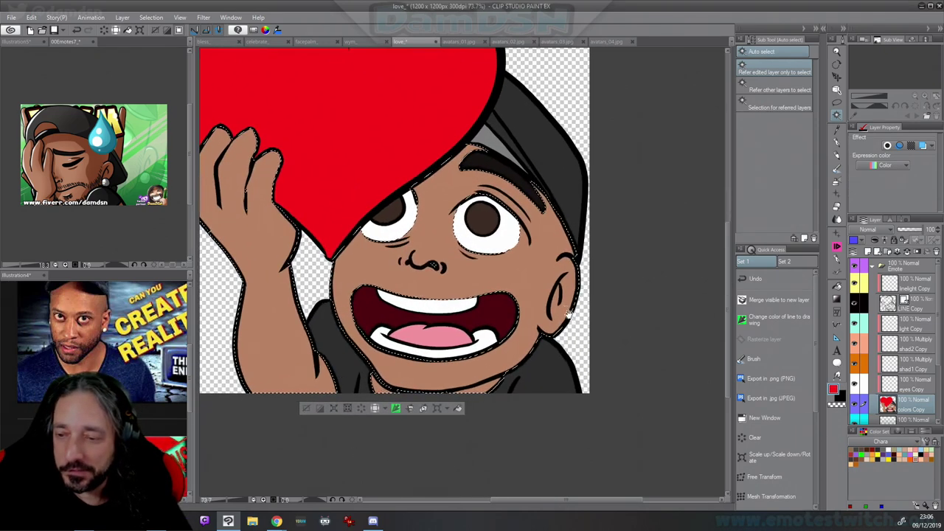
pyautogui.moveTo(519, 270); pyautogui.dragTo(531, 353)
# Paint beige G-pen shadows on the face, ear, neck and arm within the skin selection on the shad1 Copy Multiply layer
pyautogui.click(837, 142)
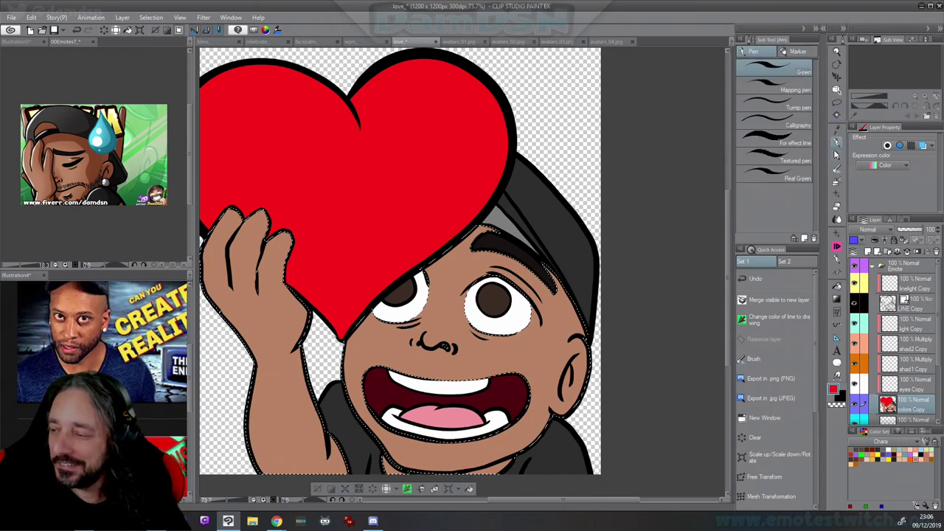
pyautogui.click(925, 368)
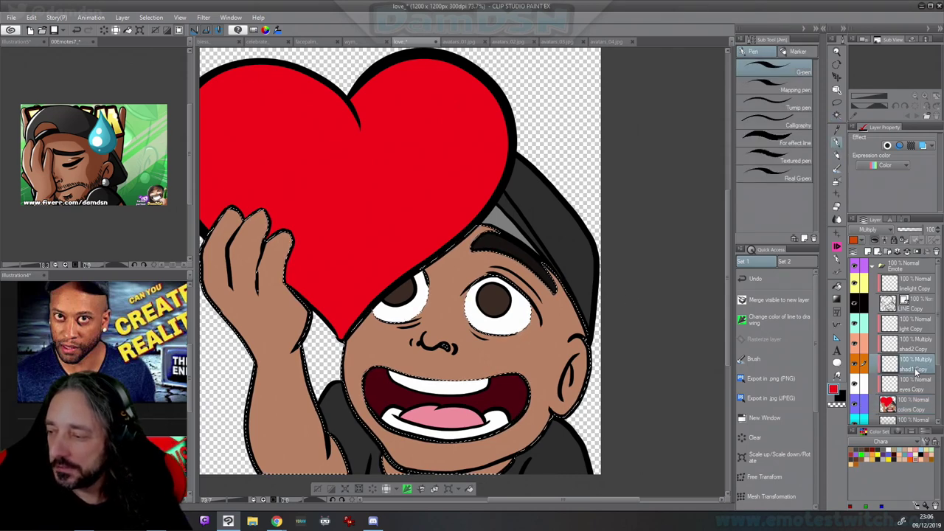
pyautogui.press('c')
pyautogui.press('c')
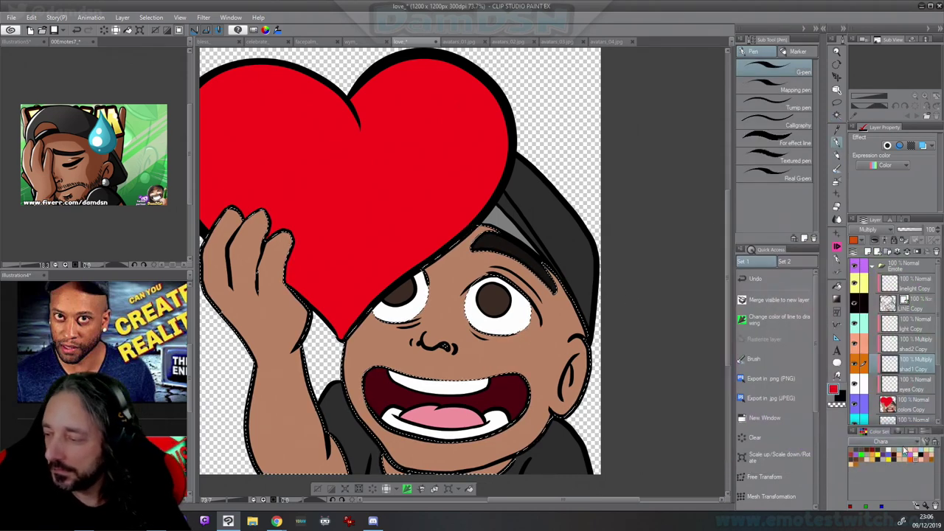
pyautogui.click(905, 449)
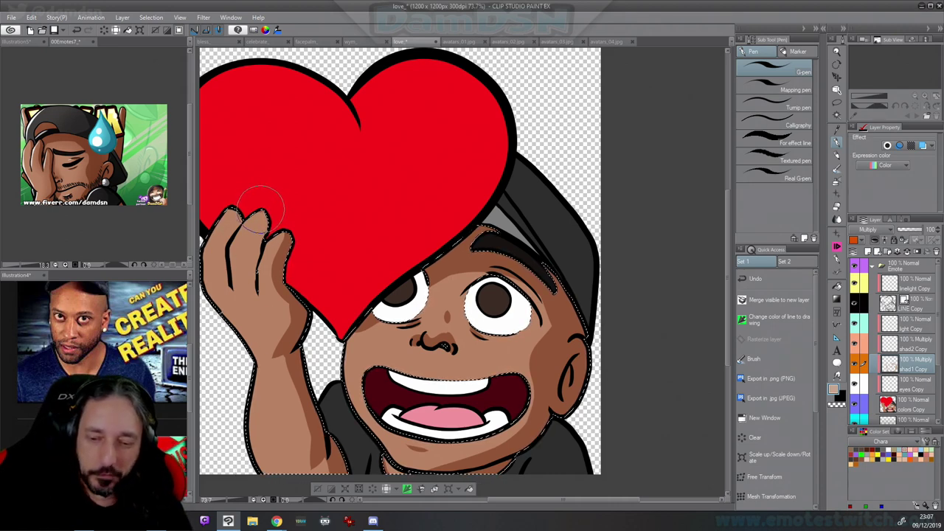
# Refine the G-pen shadows on the fingers, hand and cheek on the shad1 Copy layer, alternating between beige and transparent color
pyautogui.hotkey('ctrl', 'z')
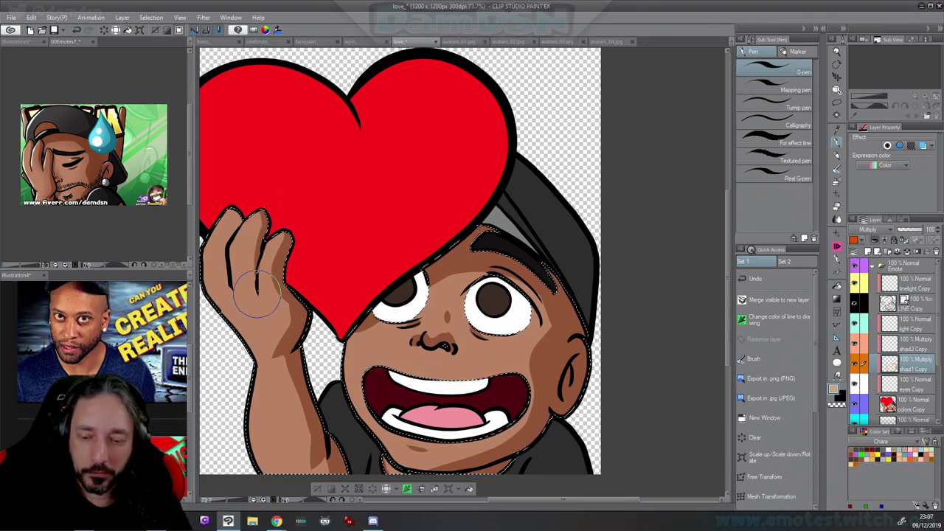
pyautogui.keyDown('alt'); pyautogui.click(259, 260); pyautogui.keyUp('alt')
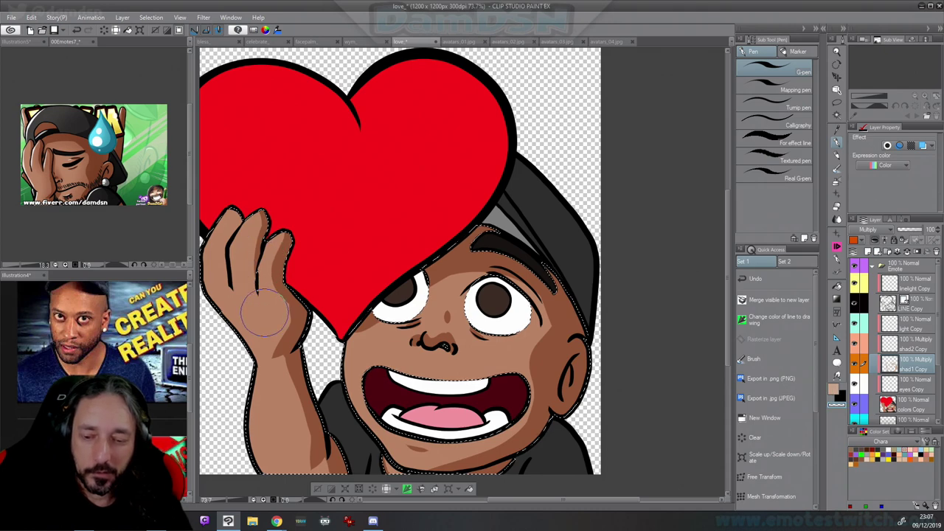
pyautogui.press('c')
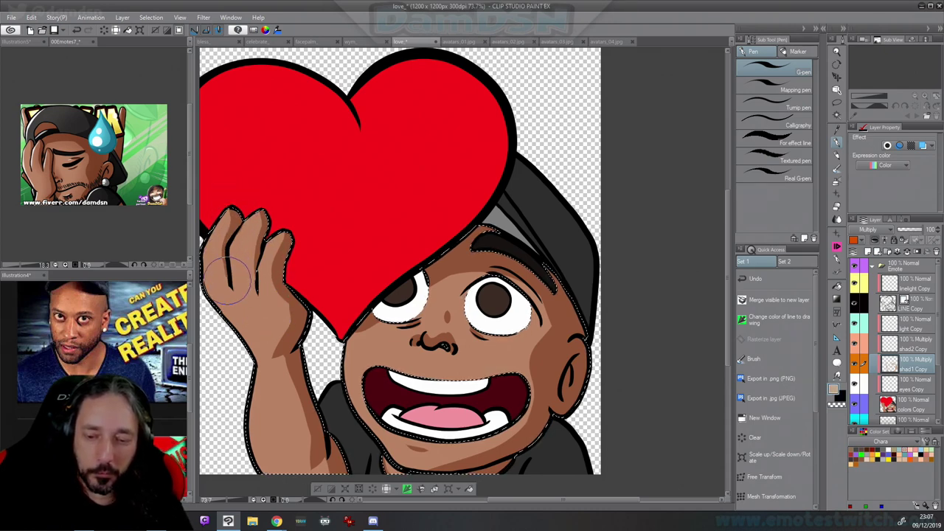
pyautogui.press('x')
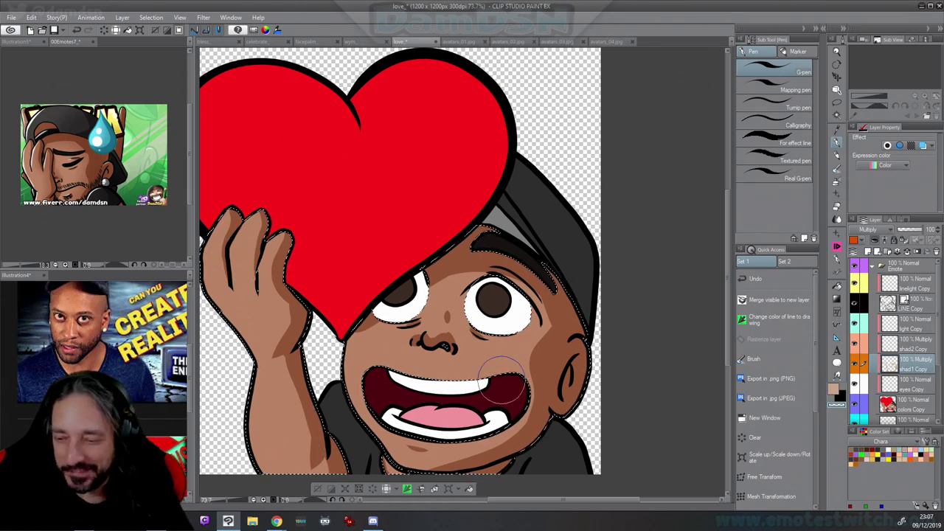
pyautogui.press('x')
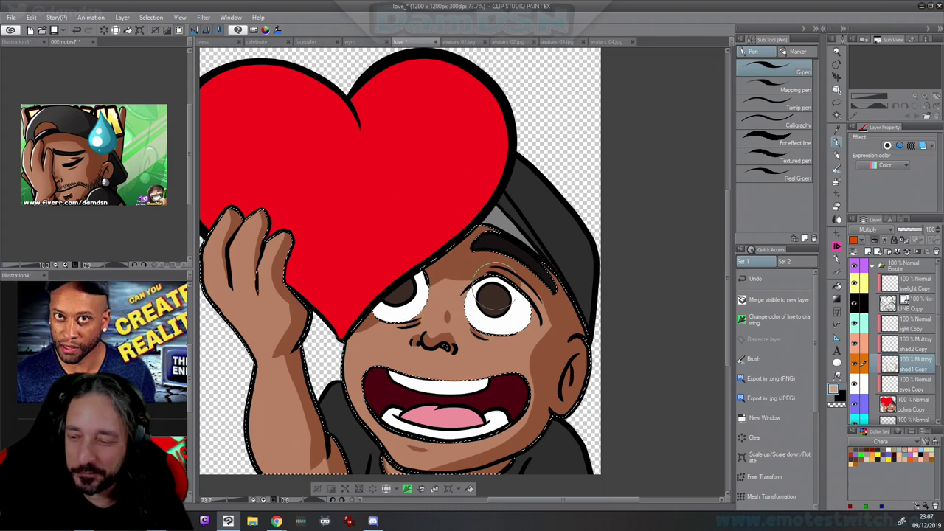
pyautogui.press('x')
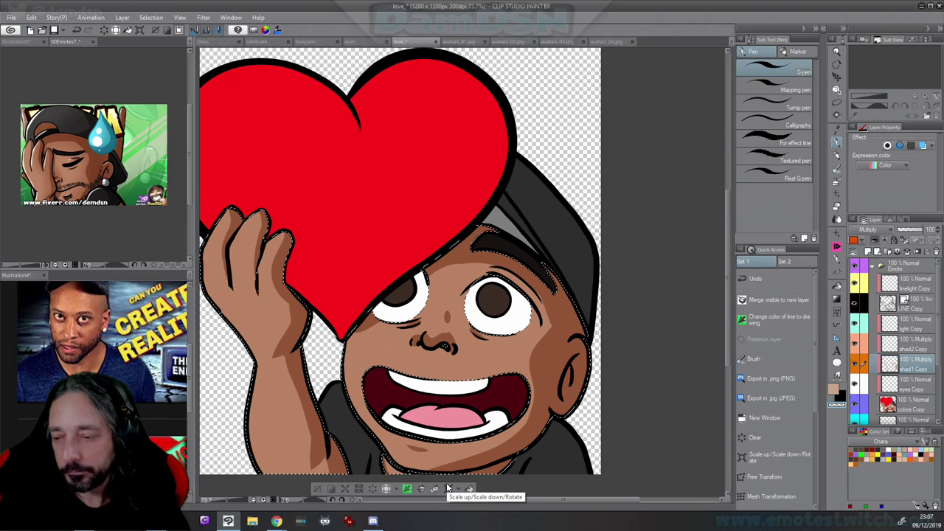
pyautogui.moveTo(552, 359)
pyautogui.mouseDown()
pyautogui.moveTo(554, 337)
pyautogui.moveTo(551, 352)
pyautogui.moveTo(538, 299)
pyautogui.moveTo(517, 270)
pyautogui.moveTo(558, 336)
pyautogui.moveTo(498, 257)
pyautogui.moveTo(551, 331)
pyautogui.moveTo(558, 371)
pyautogui.mouseUp()
pyautogui.press('c')
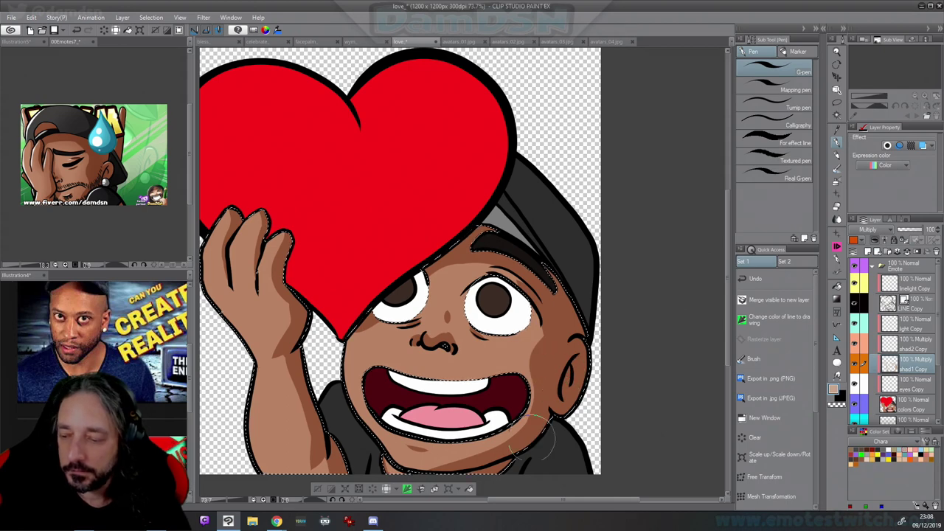
pyautogui.moveTo(334, 467); pyautogui.dragTo(365, 415)
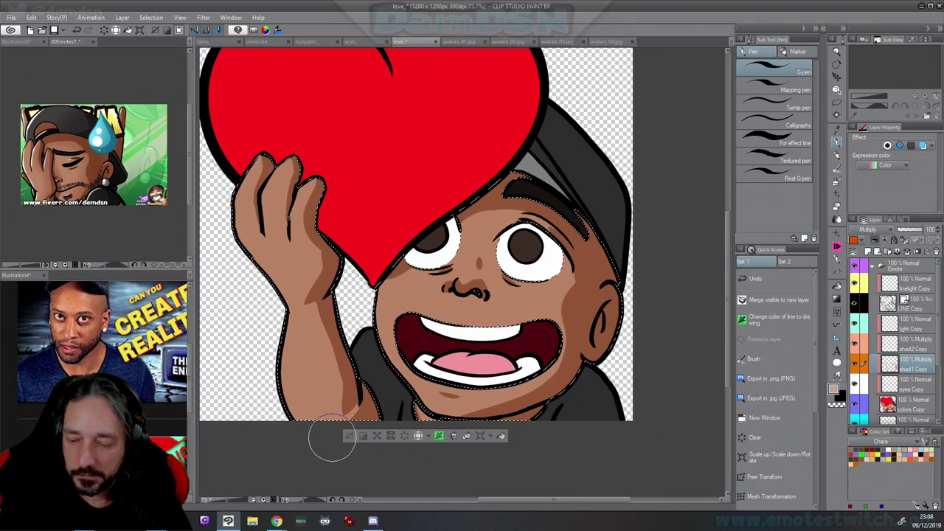
pyautogui.moveTo(415, 383); pyautogui.dragTo(379, 435)
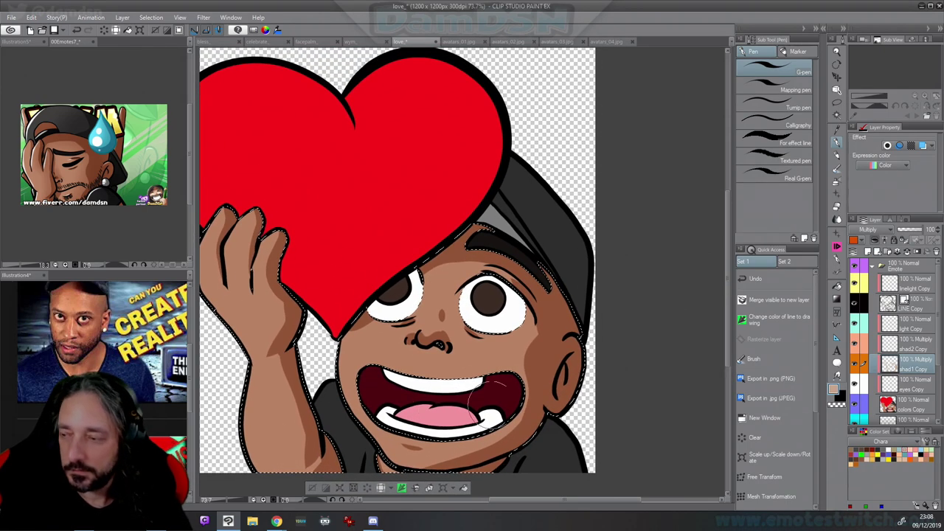
# Shade the face, hand and arm with soft beige airbrush strokes, working mainly on the shad2 Copy Multiply layer
pyautogui.press('b')
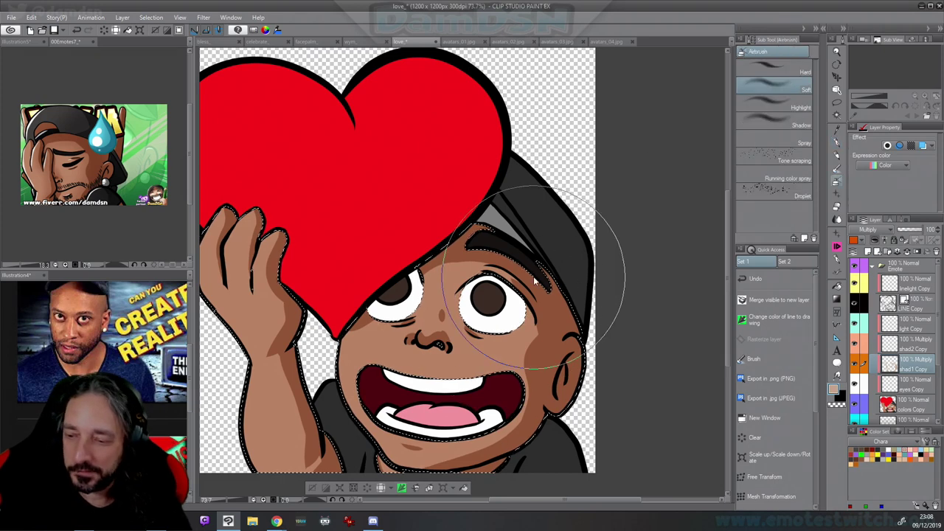
pyautogui.press('[')
pyautogui.press('[')
pyautogui.moveTo(432, 232); pyautogui.dragTo(506, 263)
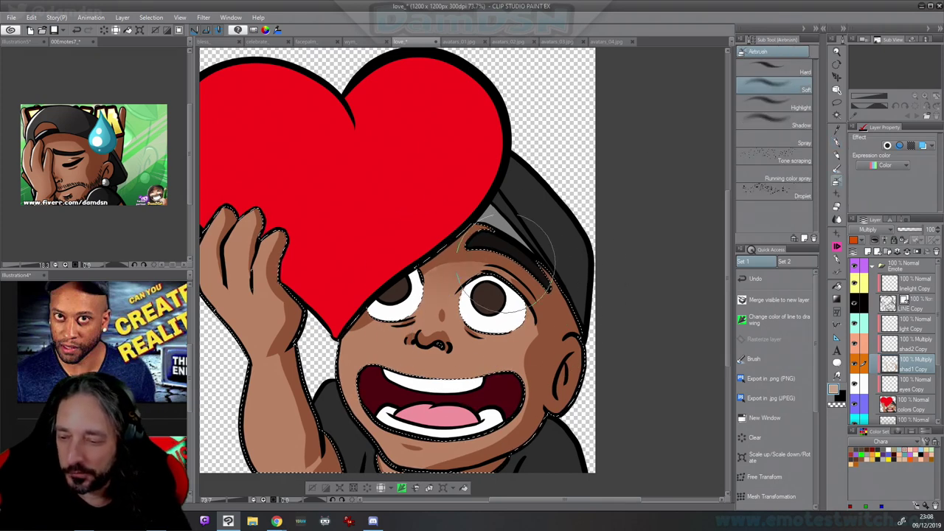
pyautogui.click(921, 348)
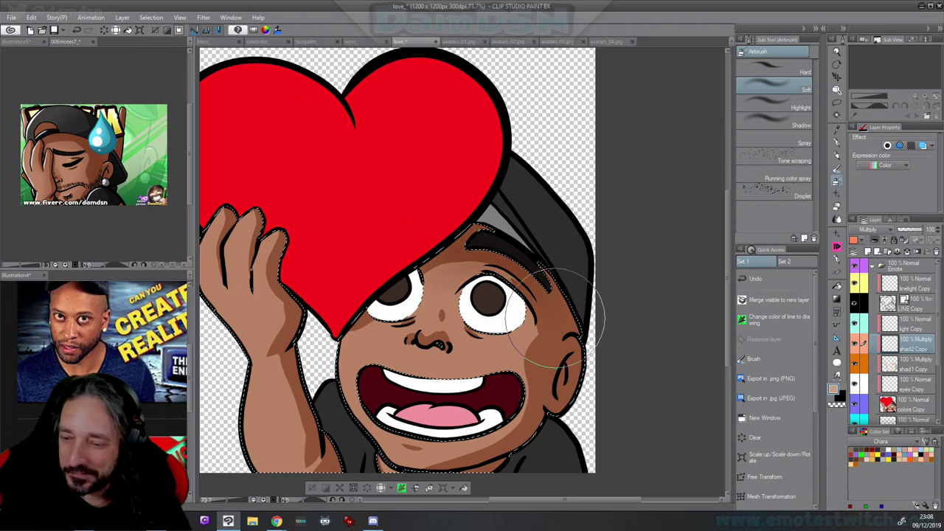
pyautogui.moveTo(555, 318)
pyautogui.mouseDown()
pyautogui.moveTo(530, 260)
pyautogui.moveTo(522, 361)
pyautogui.mouseUp()
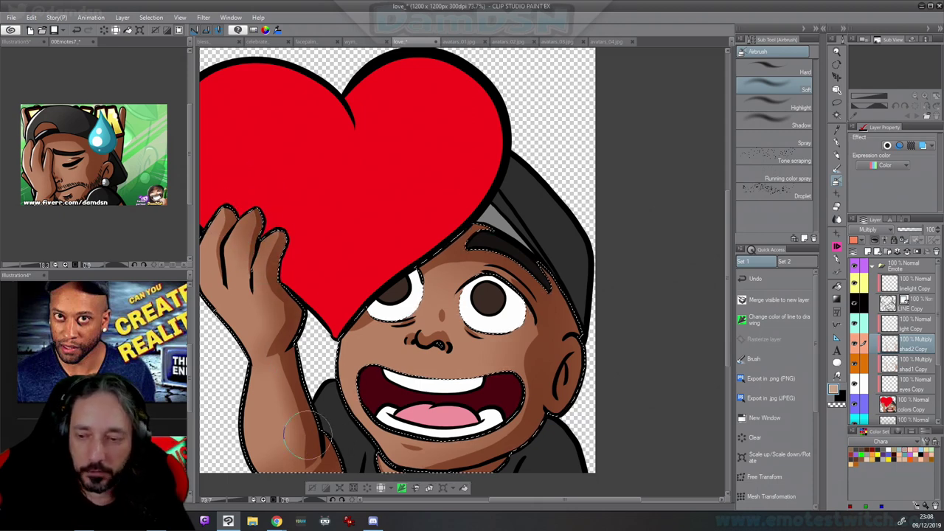
pyautogui.moveTo(307, 435)
pyautogui.mouseDown()
pyautogui.moveTo(341, 454)
pyautogui.moveTo(370, 509)
pyautogui.mouseUp()
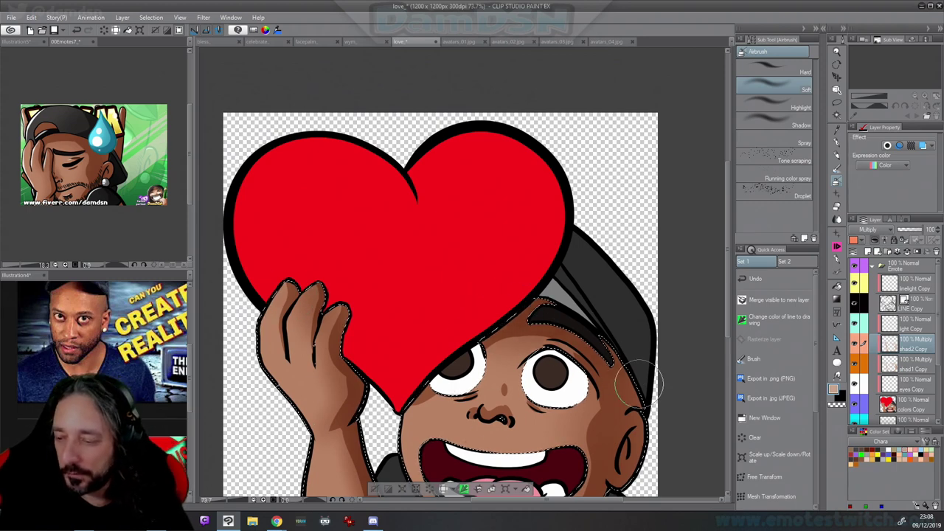
pyautogui.moveTo(612, 389); pyautogui.dragTo(544, 285)
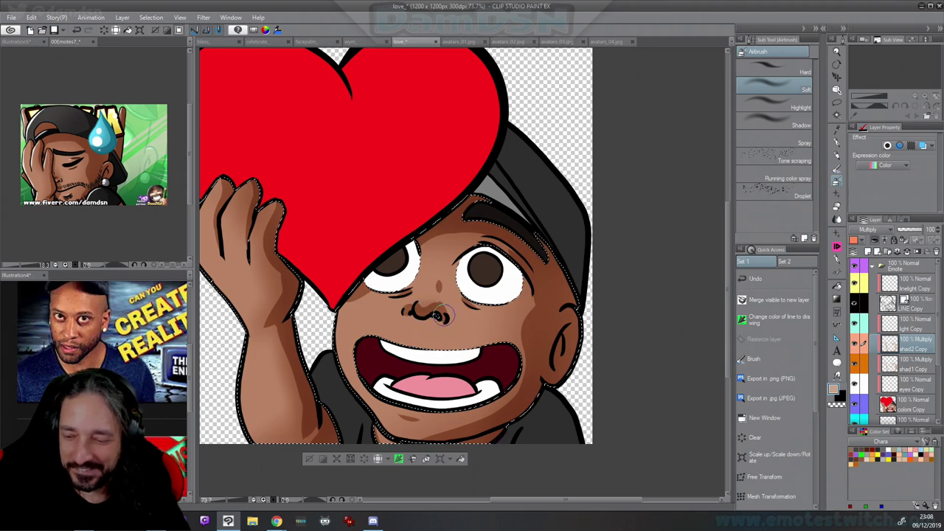
pyautogui.scroll(-3, 443, 276)
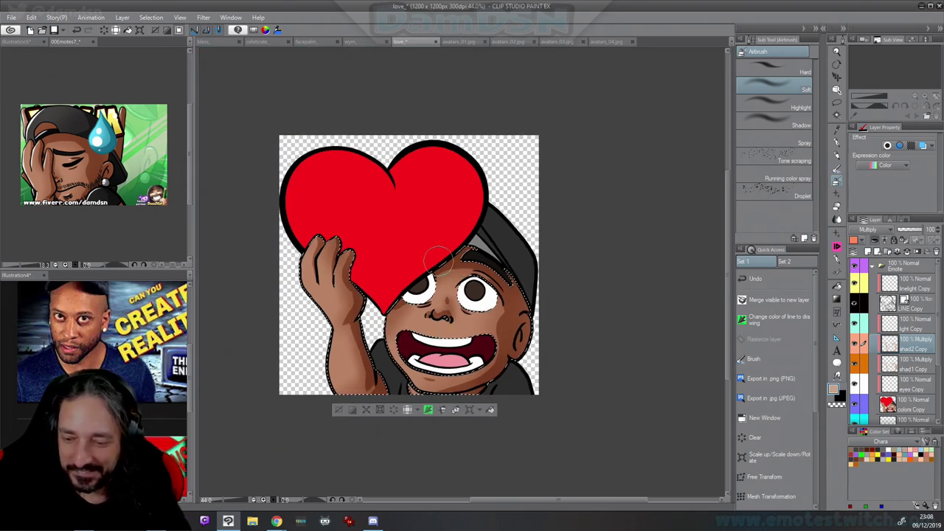
# Paint white highlights along the fingers and forearm on the light Copy layer with the Darker pencil
pyautogui.click(907, 325)
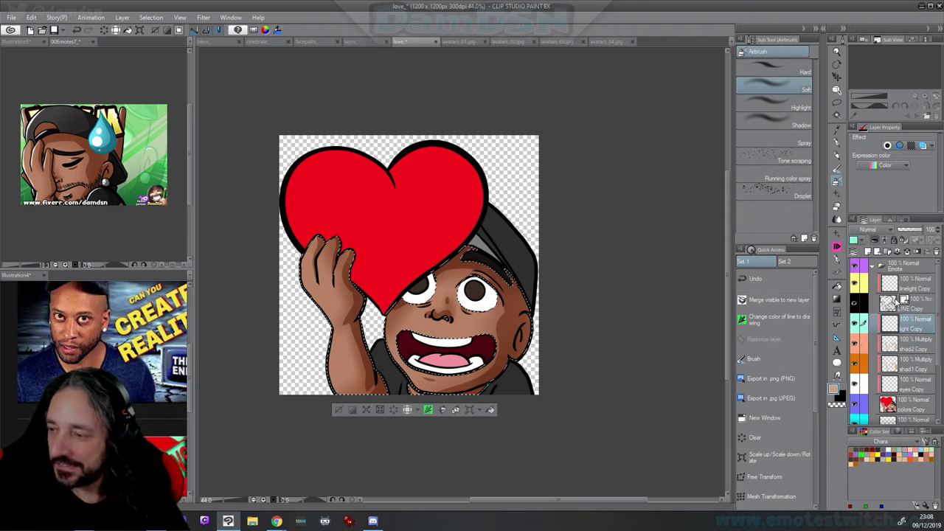
pyautogui.click(838, 156)
pyautogui.press('F7')
pyautogui.click(467, 203)
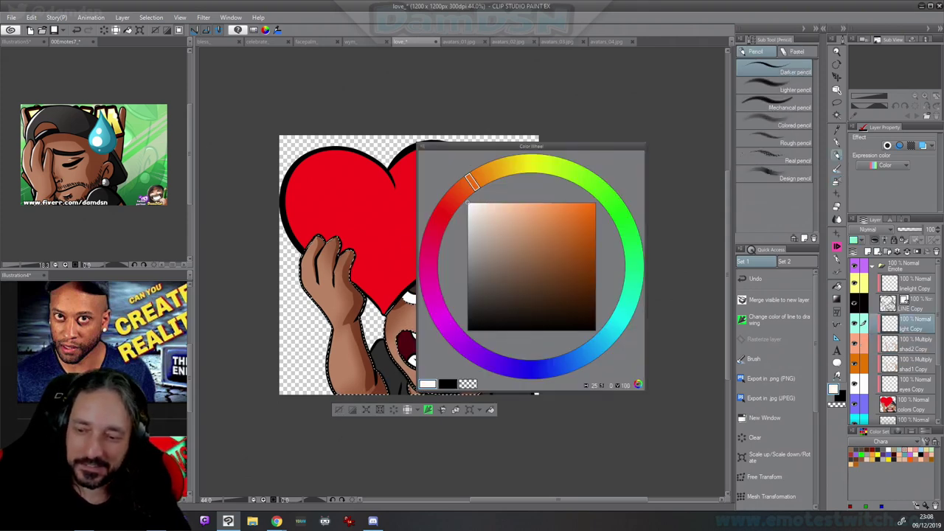
pyautogui.press('F7')
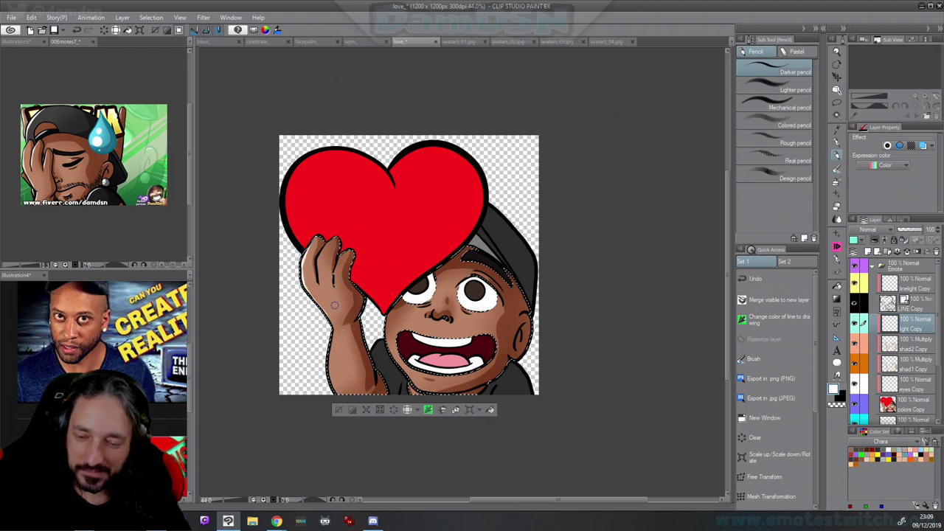
pyautogui.moveTo(321, 286); pyautogui.dragTo(318, 248)
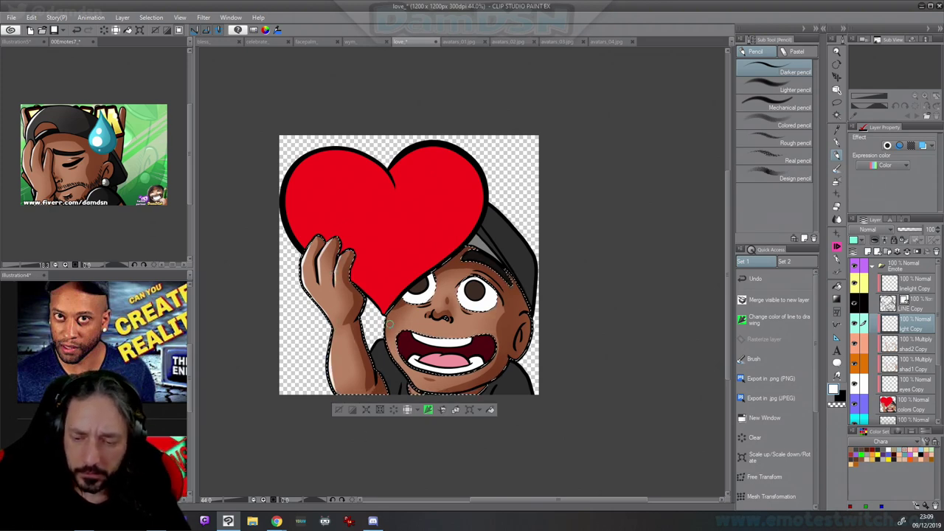
# Add small white pencil highlights to the nose, under the eye, ear, chin and cheek edge
pyautogui.scroll(2, 442, 295)
pyautogui.scroll(1, 450, 289)
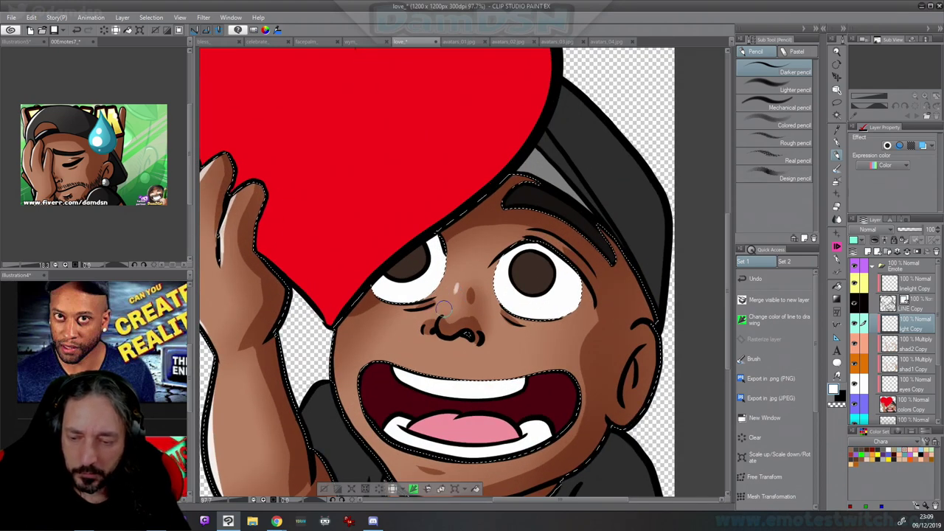
pyautogui.moveTo(443, 319); pyautogui.dragTo(444, 325)
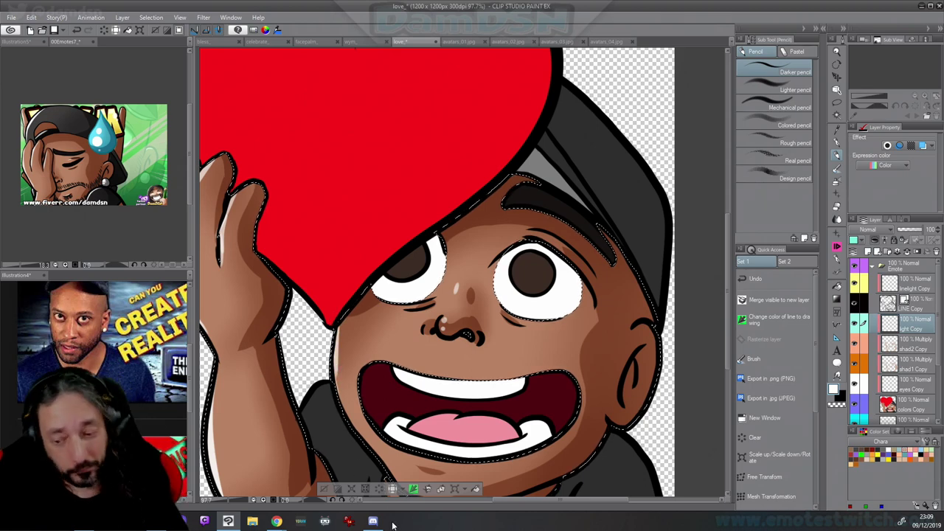
pyautogui.scroll(-2, 450, 460)
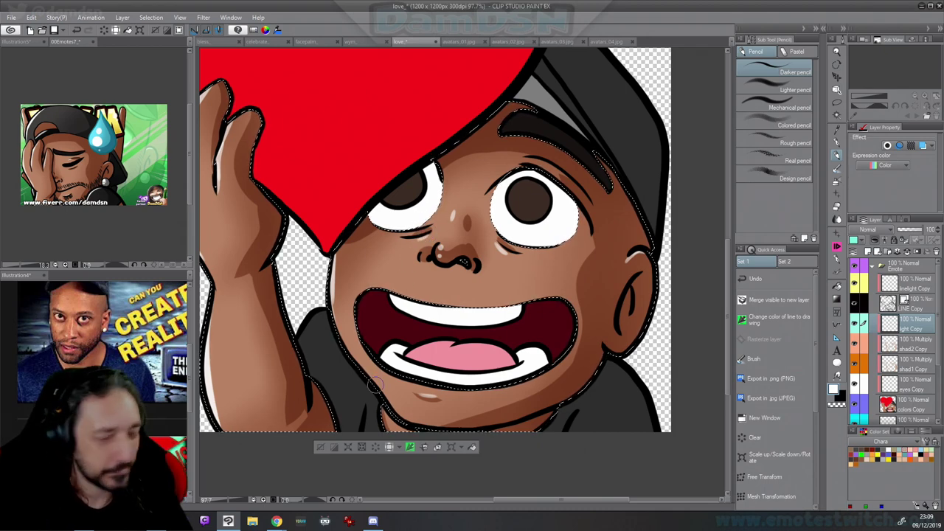
pyautogui.moveTo(434, 330); pyautogui.dragTo(532, 374)
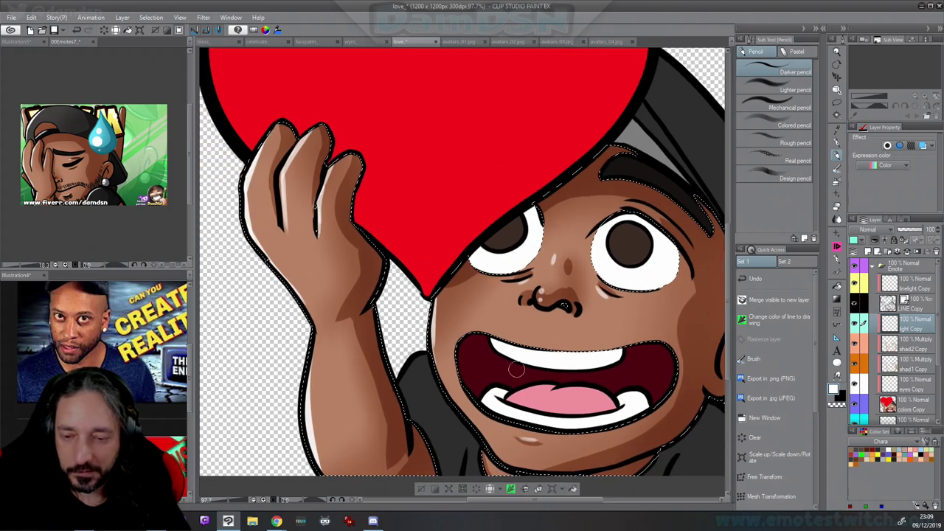
pyautogui.moveTo(490, 315); pyautogui.dragTo(464, 359)
# Invert the skin selection and paint white edge highlights on the shirt and along the upper edges of both heart lobes
pyautogui.scroll(-2, 483, 364)
pyautogui.click(373, 474)
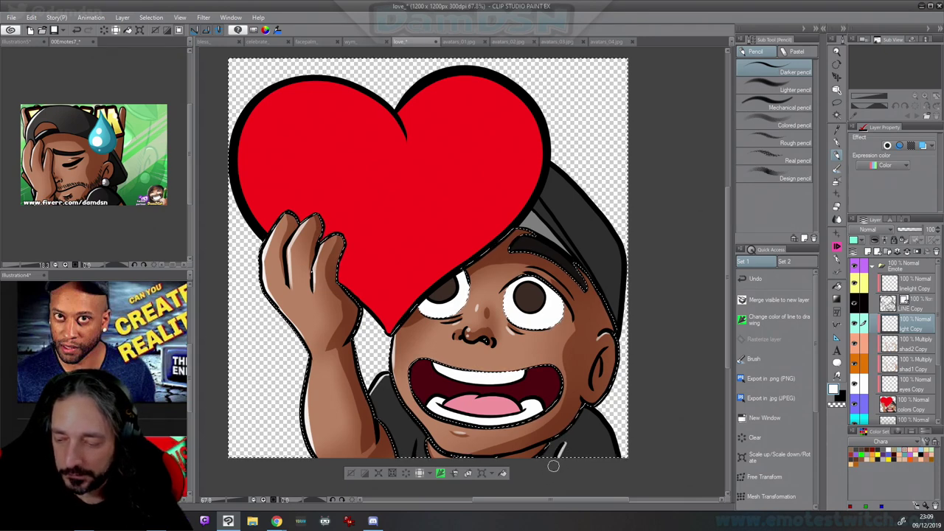
pyautogui.hotkey('ctrl', 'z')
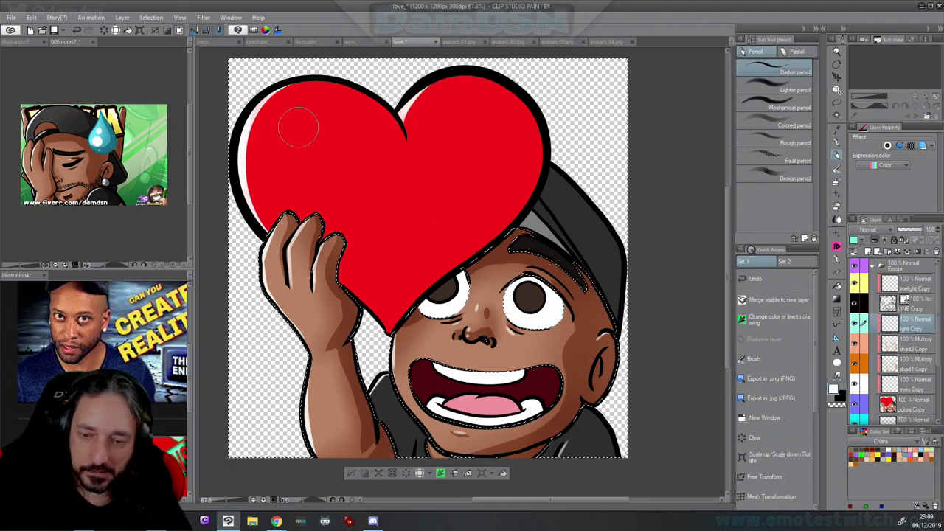
# Add a soft white airbrush glow and two round pencil highlight spots to each lobe of the heart
pyautogui.press('b')
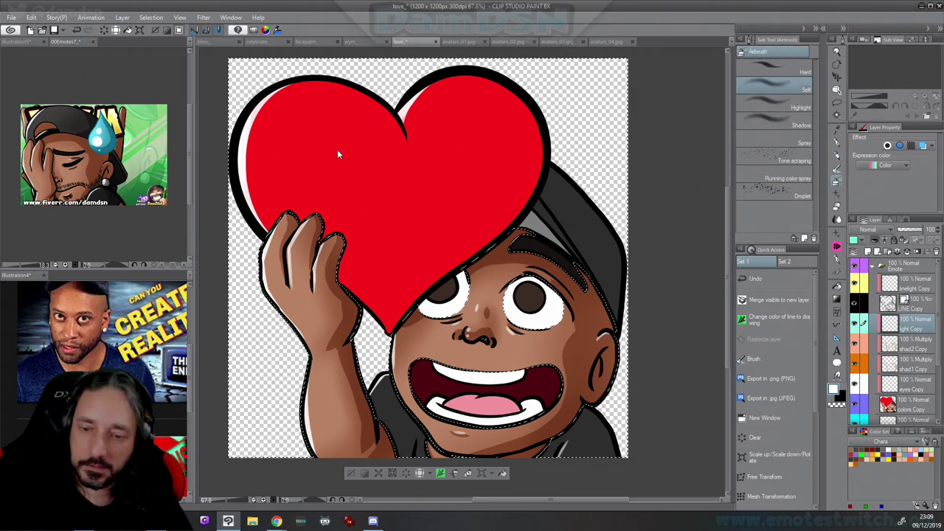
pyautogui.moveTo(340, 123); pyautogui.dragTo(300, 157)
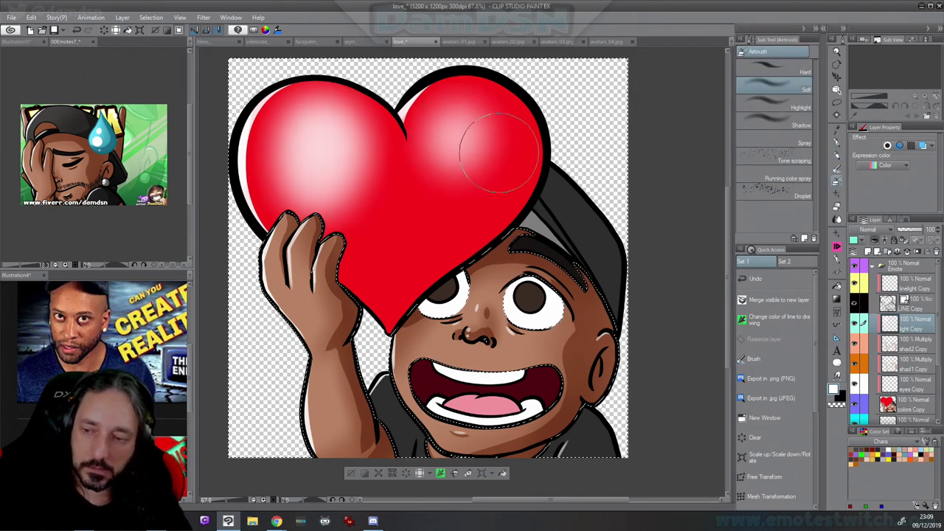
pyautogui.press('p')
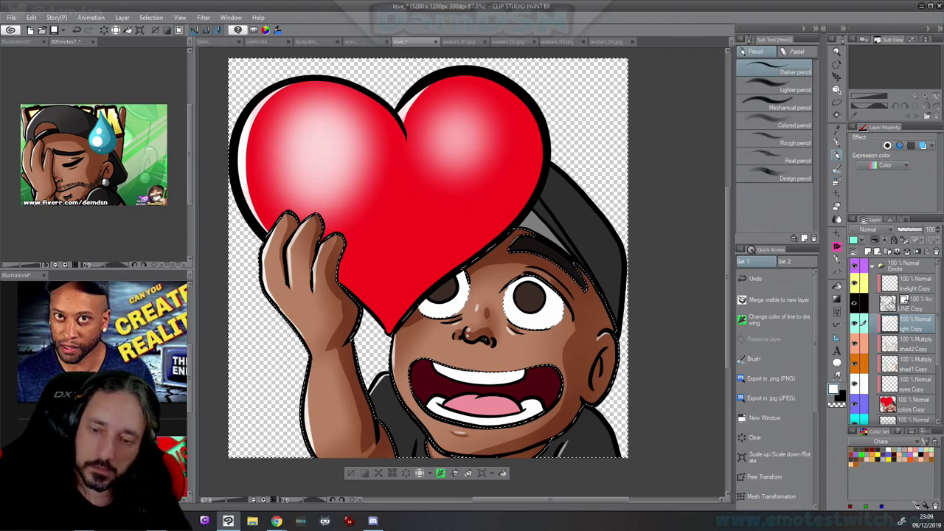
pyautogui.click(307, 124)
pyautogui.click(296, 170)
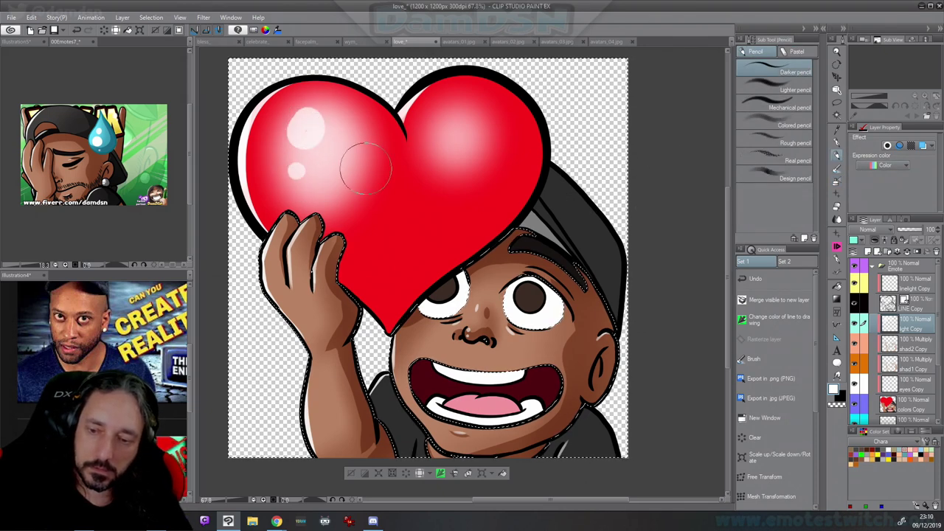
pyautogui.click(448, 121)
pyautogui.click(445, 150)
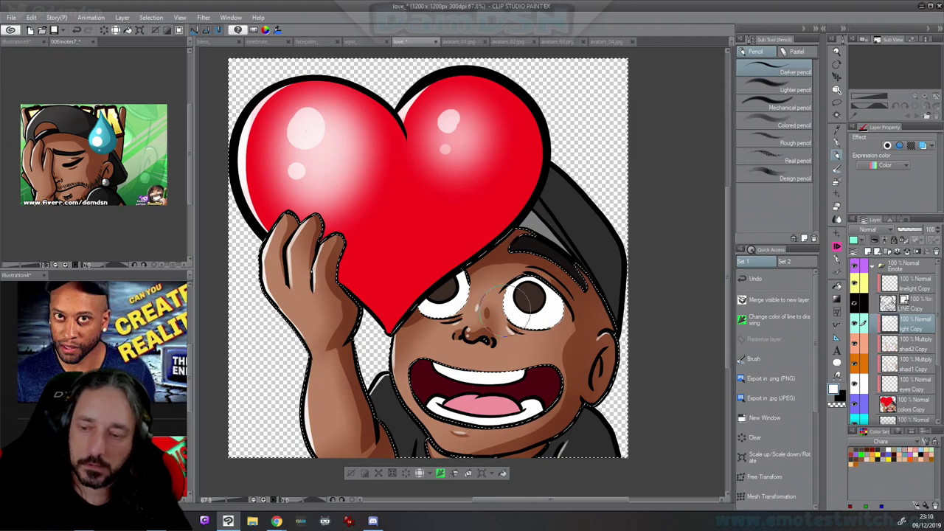
# Paint a white pencil highlight along the upper edge of the tongue
pyautogui.scroll(-3, 583, 282)
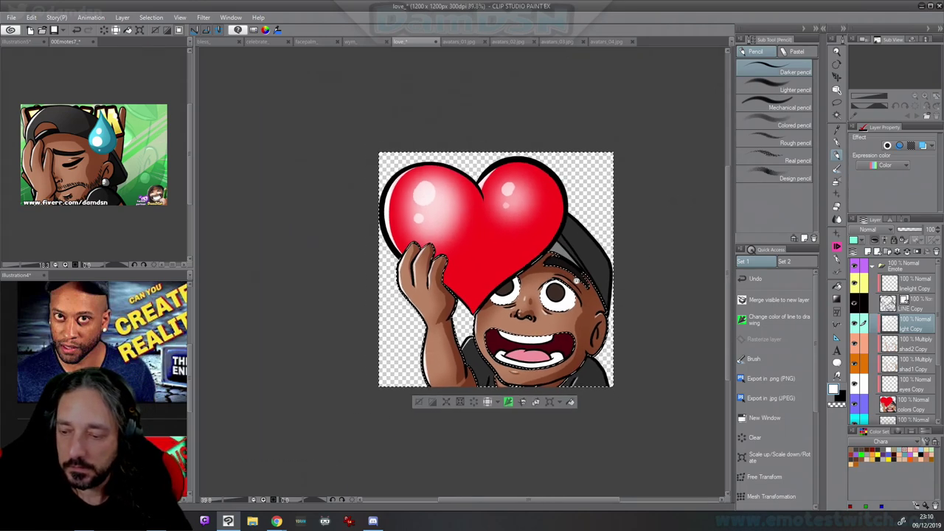
pyautogui.scroll(7, 579, 342)
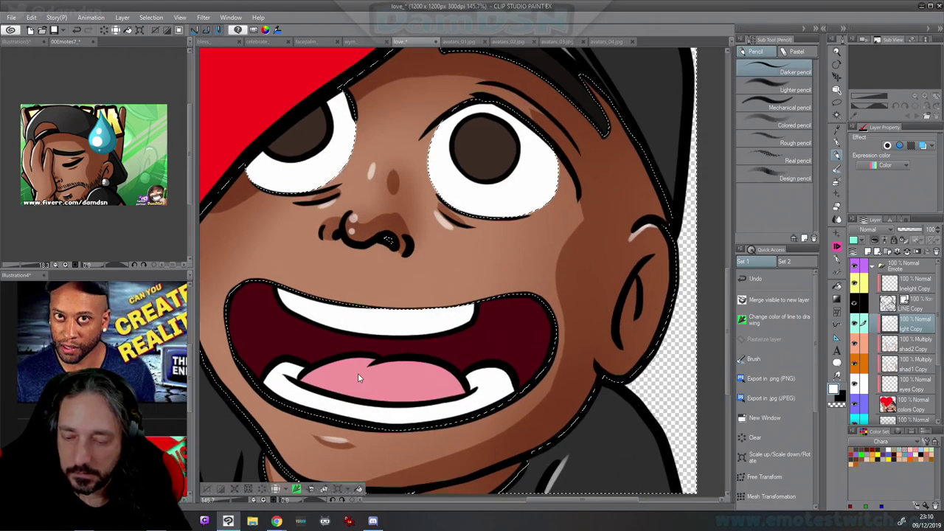
pyautogui.moveTo(300, 377); pyautogui.dragTo(372, 362)
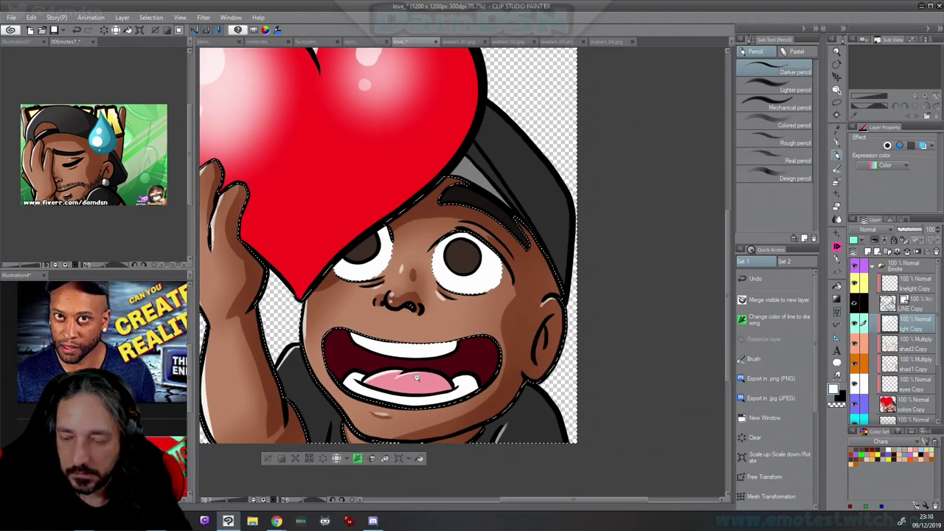
# Paint grey G-pen shadows on the cap, on the shad1 Copy multiply layer
pyautogui.scroll(-2, 573, 408)
pyautogui.click(837, 142)
pyautogui.press('c')
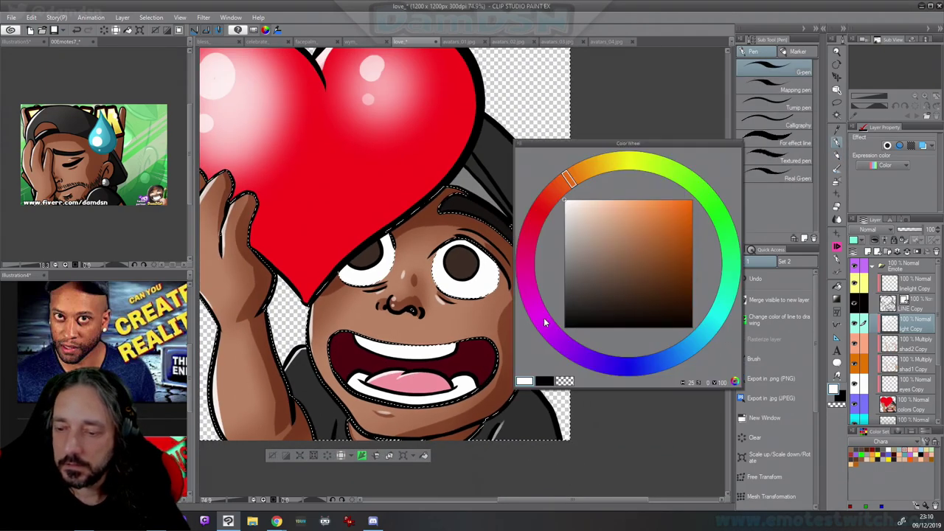
pyautogui.click(599, 250)
pyautogui.press('c')
pyautogui.click(913, 364)
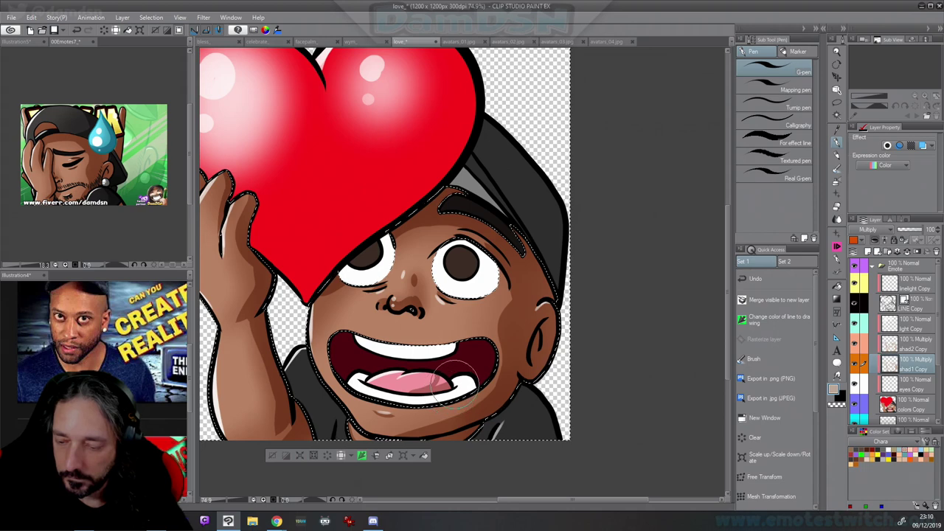
pyautogui.press('c')
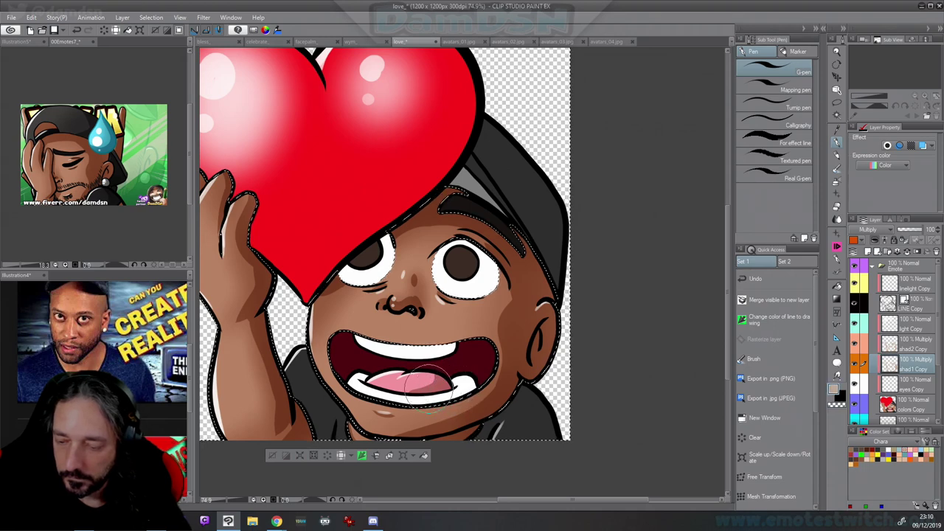
pyautogui.press('F5')
pyautogui.click(466, 337)
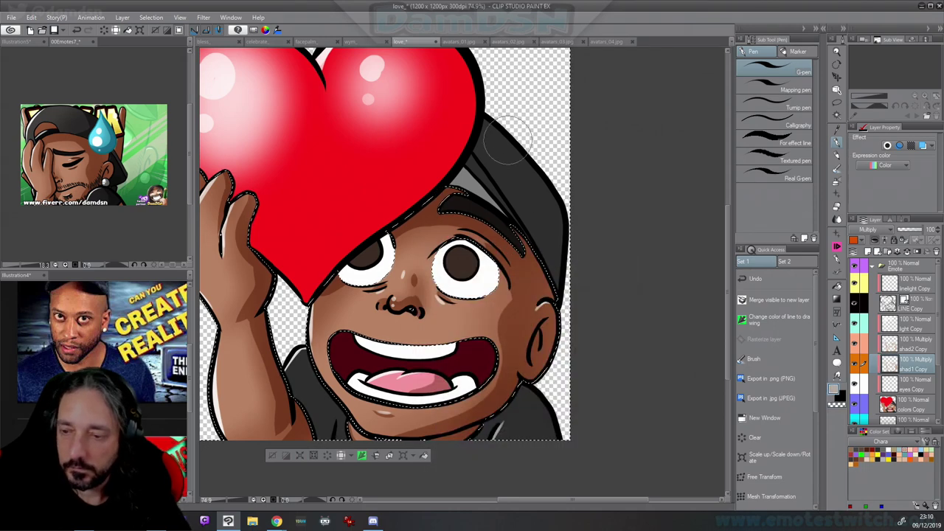
pyautogui.moveTo(505, 143); pyautogui.dragTo(540, 268)
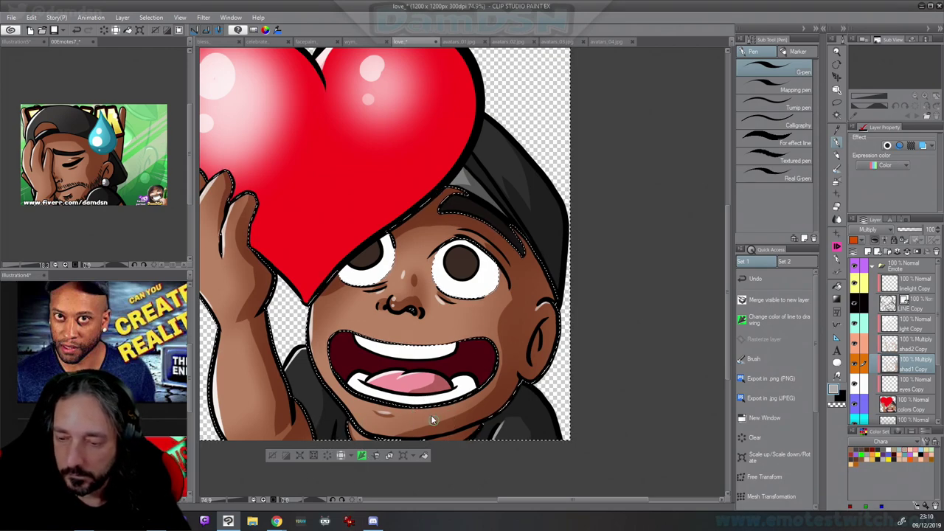
# Choose a light red and paint a hard-edged G-pen shadow along the heart's lower-right side down to its tip
pyautogui.moveTo(482, 215); pyautogui.dragTo(530, 346)
pyautogui.press('F7')
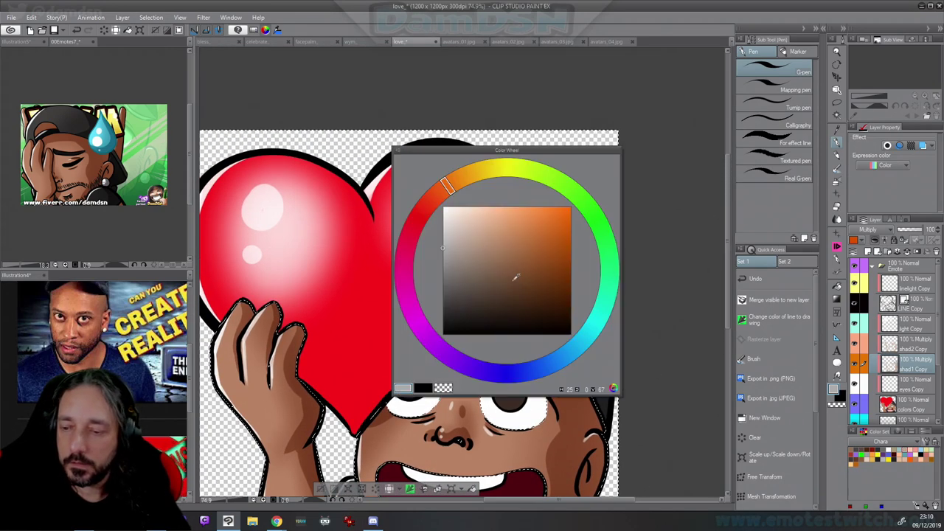
pyautogui.click(425, 215)
pyautogui.click(519, 222)
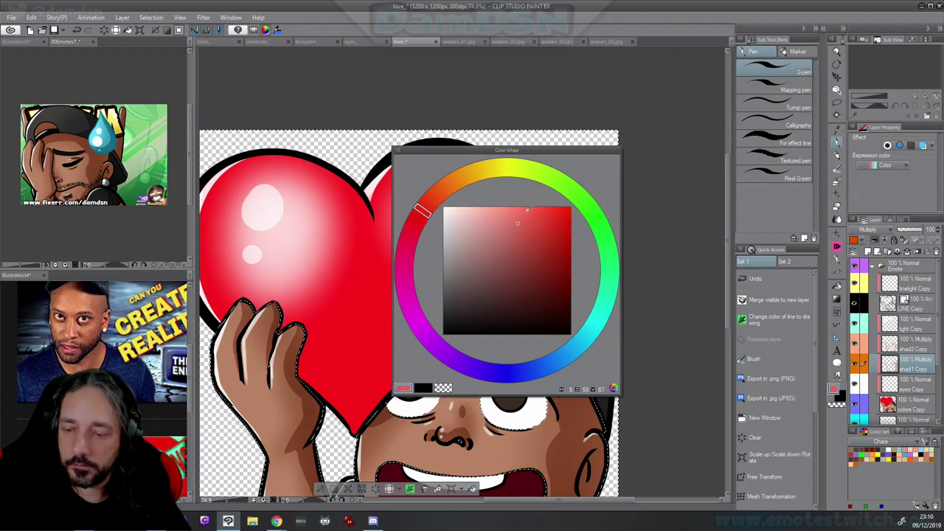
pyautogui.press('F7')
pyautogui.moveTo(482, 161); pyautogui.dragTo(395, 374)
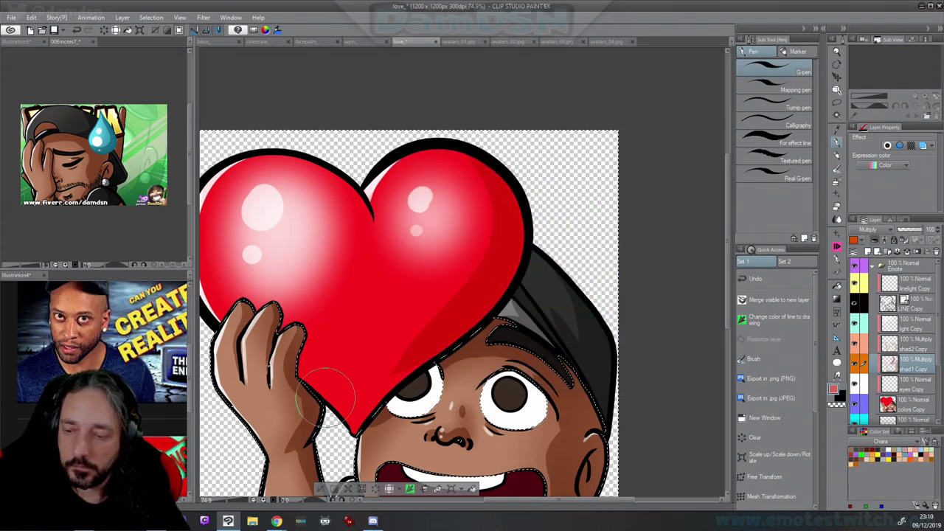
pyautogui.moveTo(509, 243); pyautogui.dragTo(413, 369)
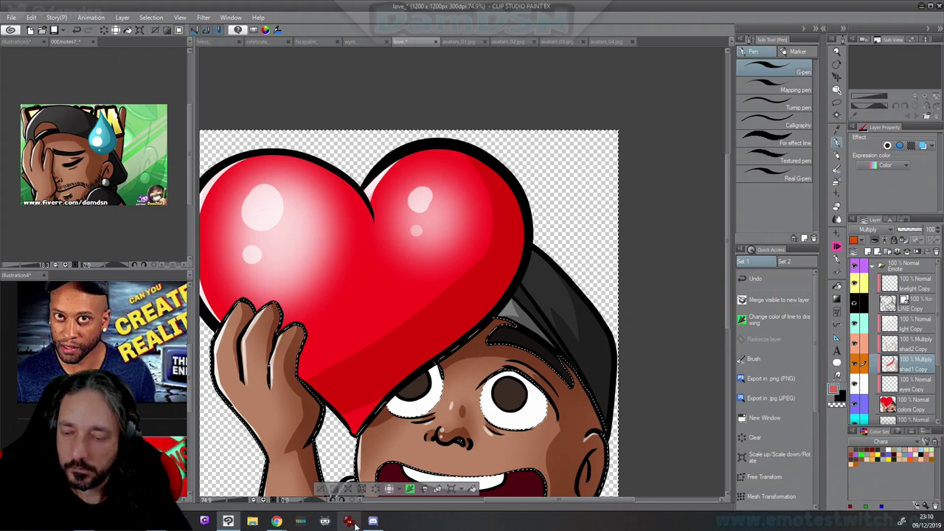
pyautogui.moveTo(451, 326); pyautogui.dragTo(361, 424)
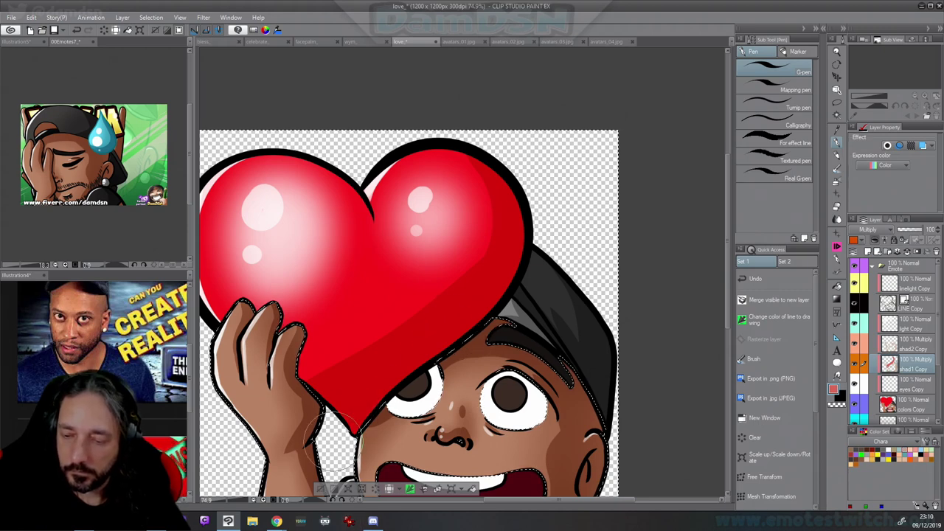
# Refine the inner edge of the heart's red shadow with the G-pen
pyautogui.scroll(-3, 494, 303)
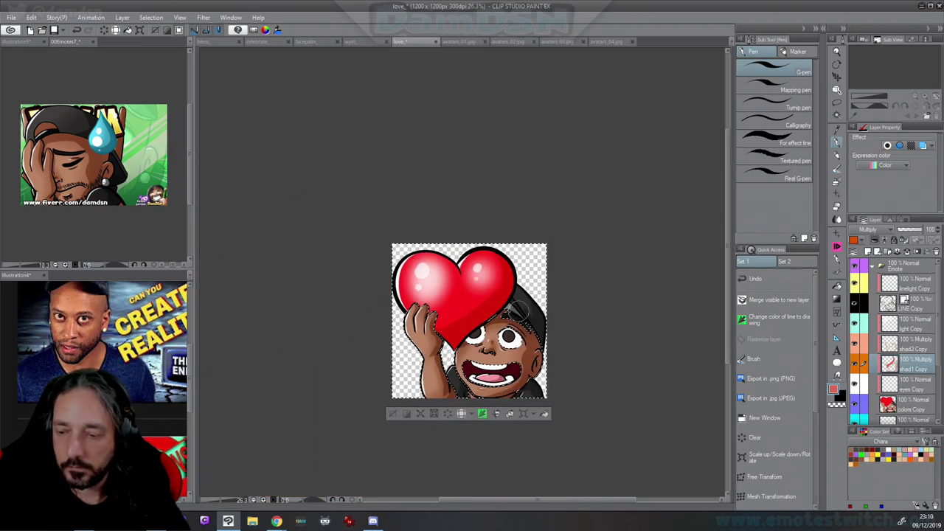
pyautogui.scroll(4, 534, 311)
pyautogui.scroll(-3, 411, 312)
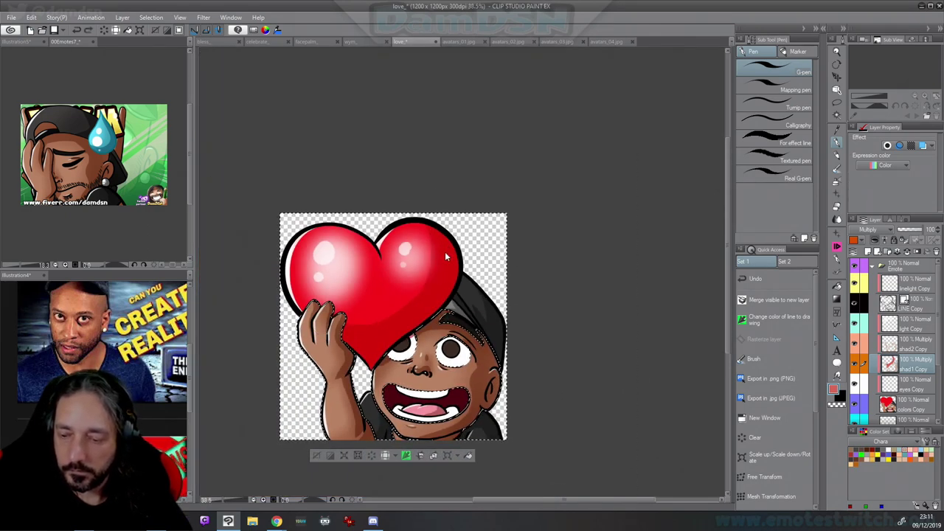
pyautogui.moveTo(438, 266); pyautogui.dragTo(373, 312)
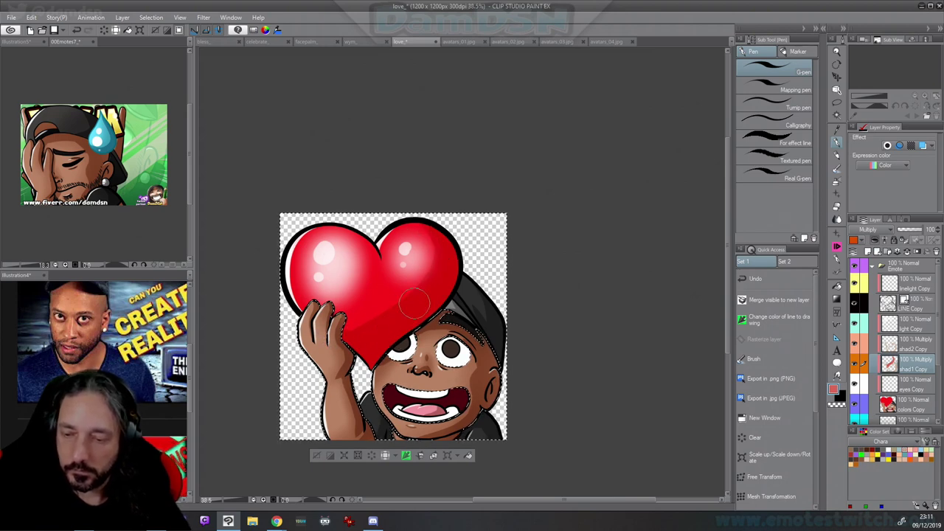
pyautogui.press('c')
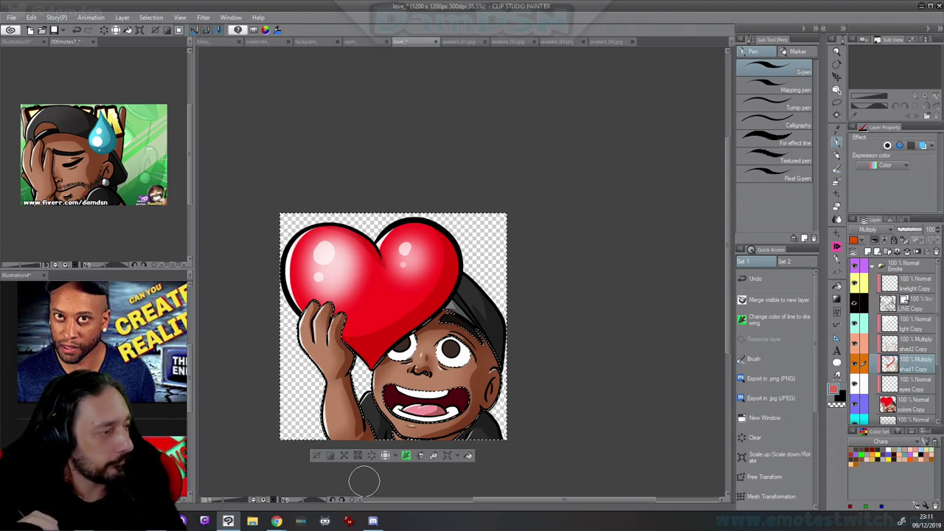
# Select the heart's red area with Auto select on the colors Copy layer
pyautogui.press('c')
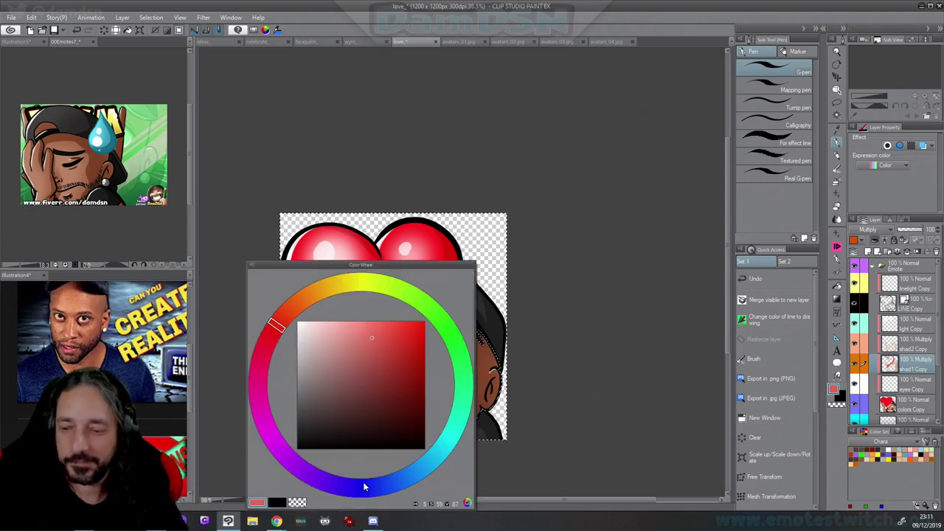
pyautogui.click(910, 403)
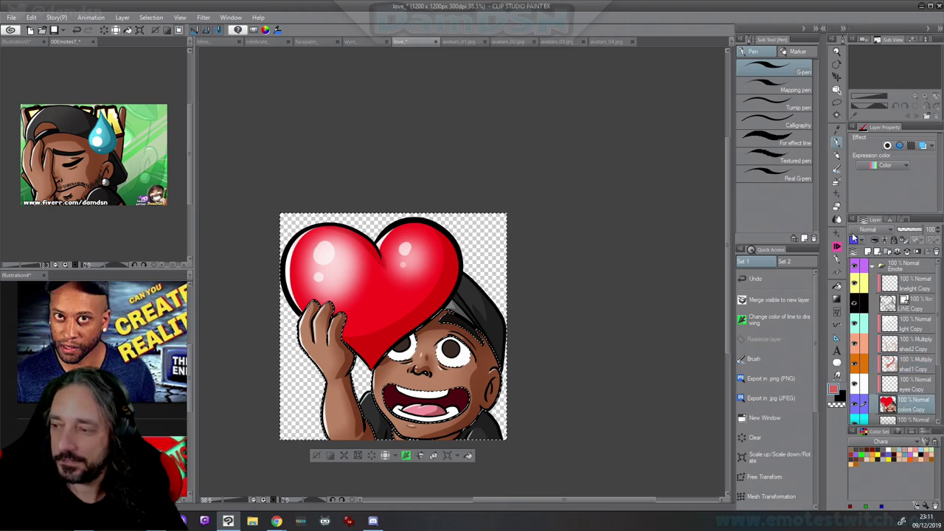
pyautogui.click(836, 114)
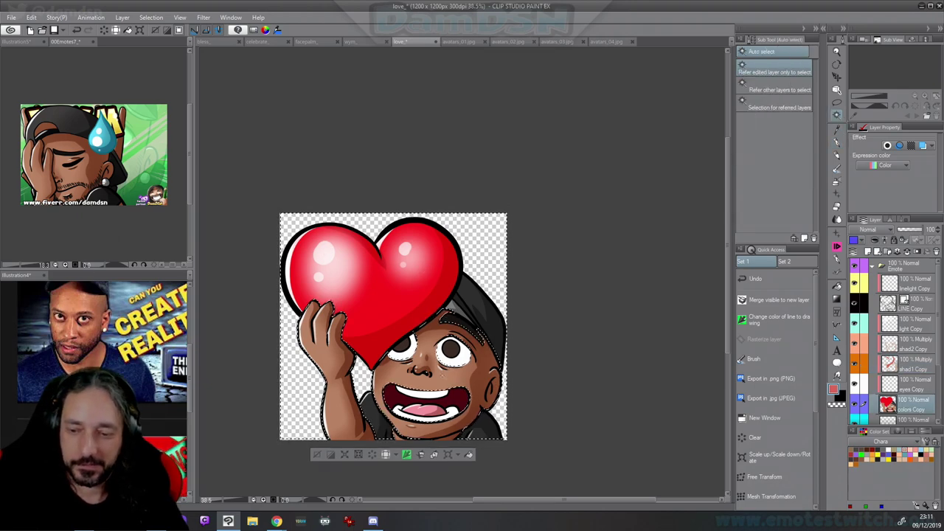
pyautogui.click(431, 289)
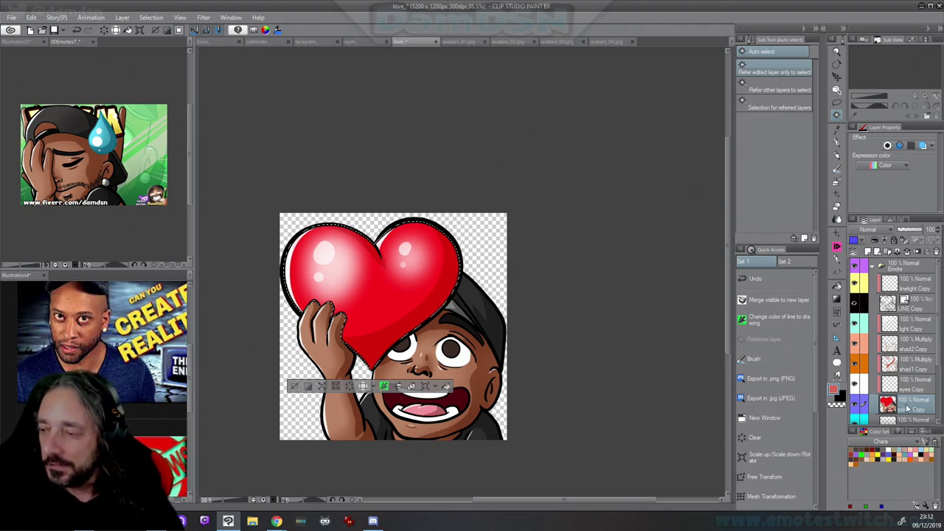
pyautogui.hotkey('ctrl', 'd')
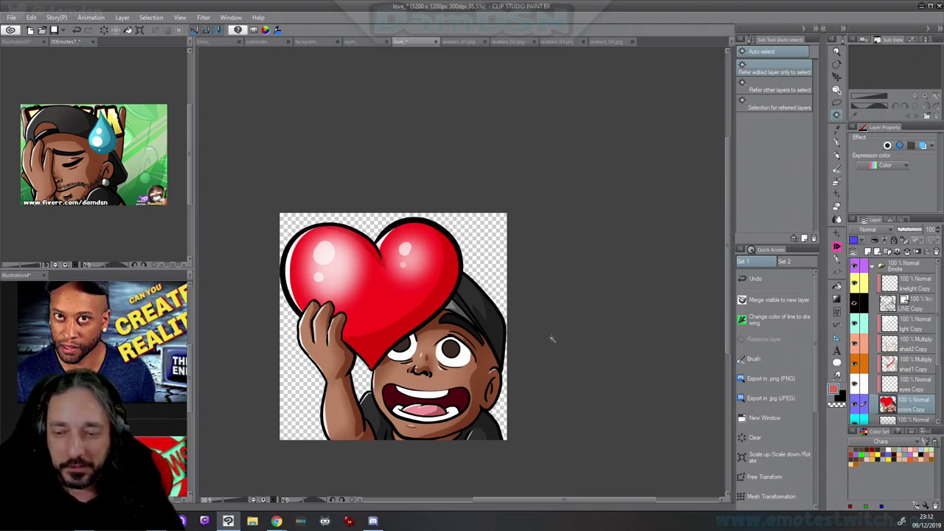
pyautogui.click(403, 281)
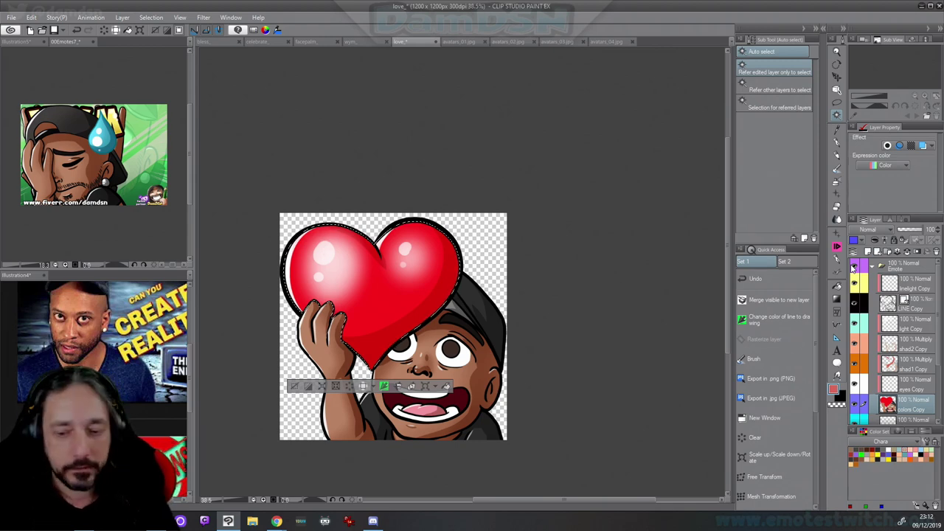
# Airbrush soft, darker red shading over the heart's lower and right edges on the shad2 Copy layer
pyautogui.click(916, 365)
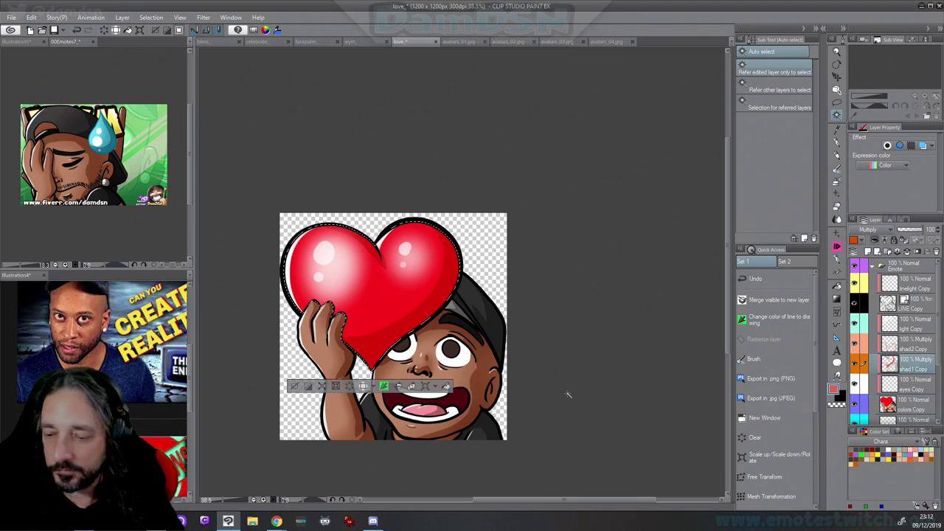
pyautogui.press('c')
pyautogui.moveTo(531, 355); pyautogui.dragTo(538, 358)
pyautogui.press('c')
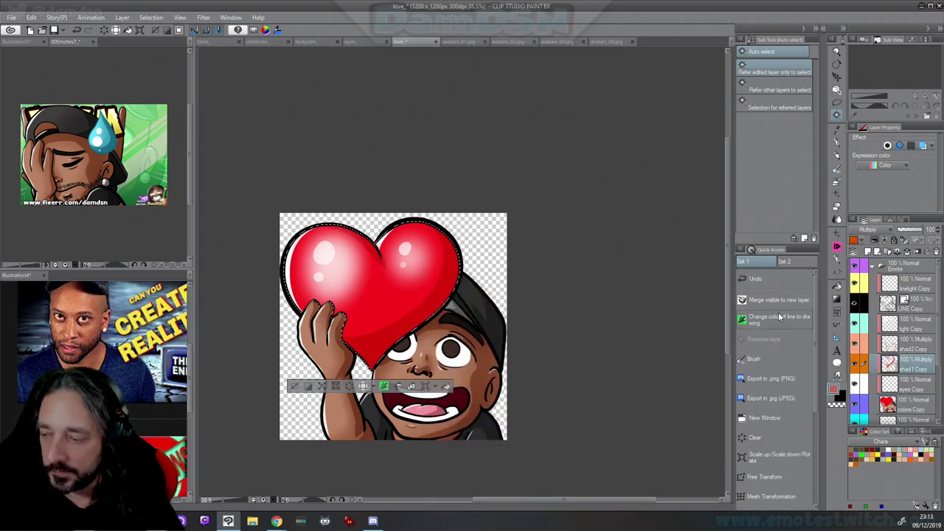
pyautogui.click(913, 344)
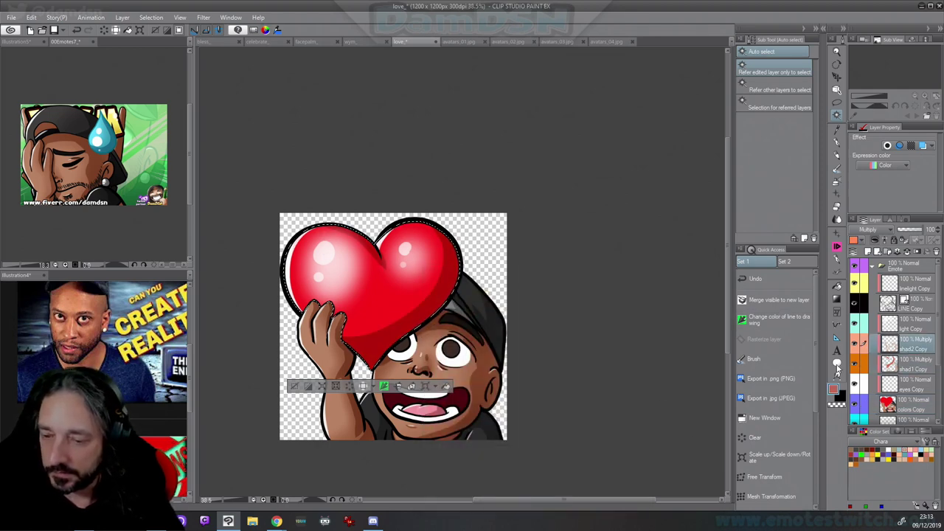
pyautogui.press('c')
pyautogui.press('c')
pyautogui.press('b')
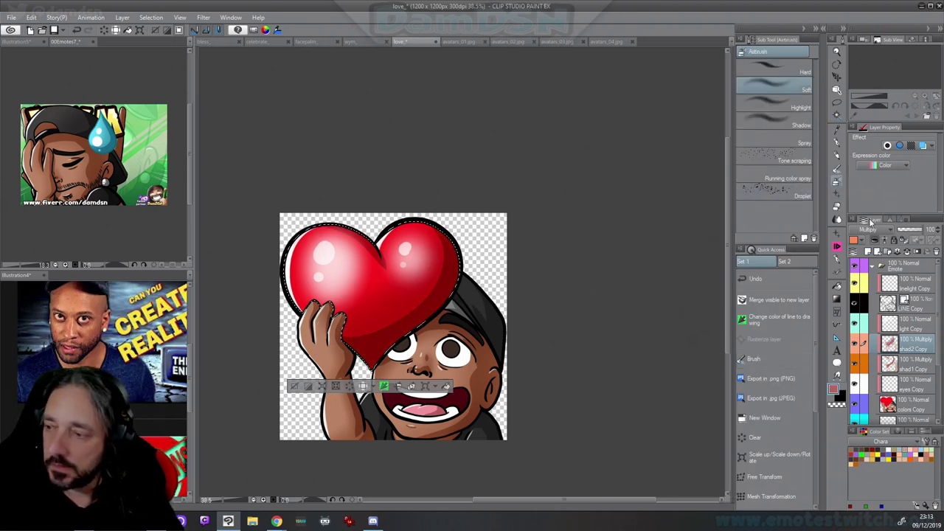
# Replace the heart selection with an Auto select of both eyes on the colors Copy layer
pyautogui.click(837, 115)
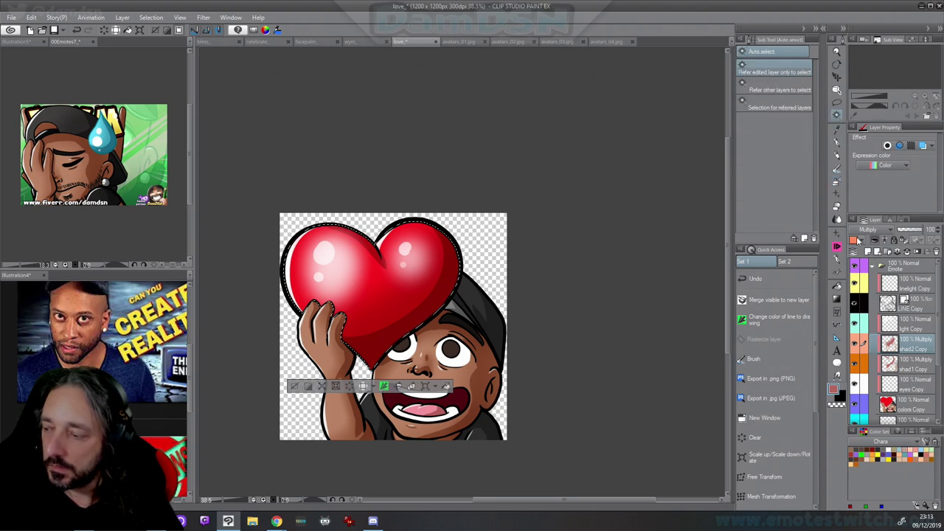
pyautogui.click(907, 407)
pyautogui.hotkey('ctrl', 'd')
pyautogui.click(408, 355)
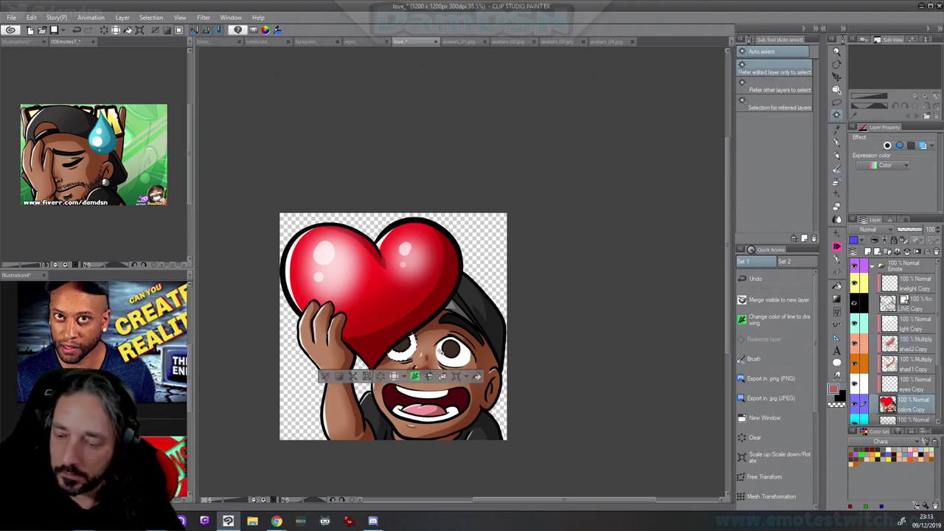
pyautogui.keyDown('shift'); pyautogui.click(449, 351); pyautogui.keyUp('shift')
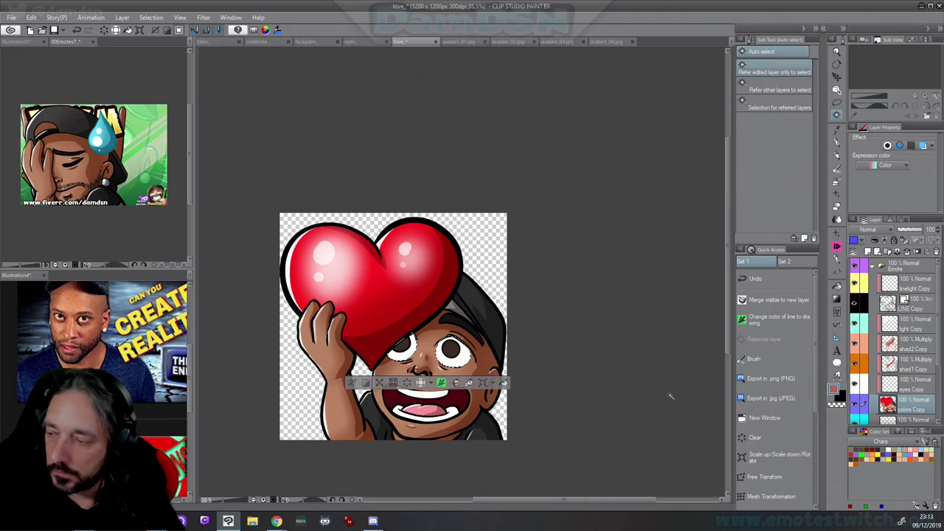
# Airbrush a soft black shadow along the upper edges of both eyes on the shad2 Copy layer, and deselect
pyautogui.click(918, 350)
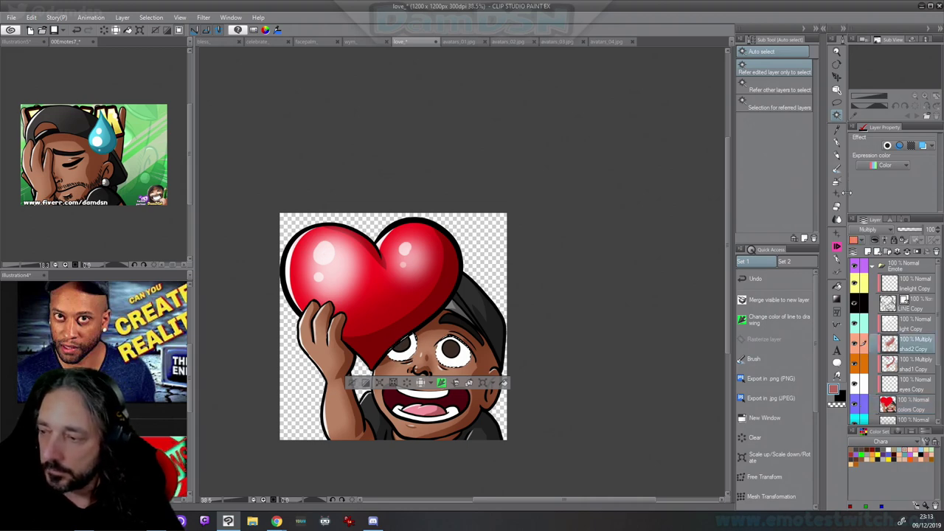
pyautogui.click(838, 182)
pyautogui.press('c')
pyautogui.click(506, 360)
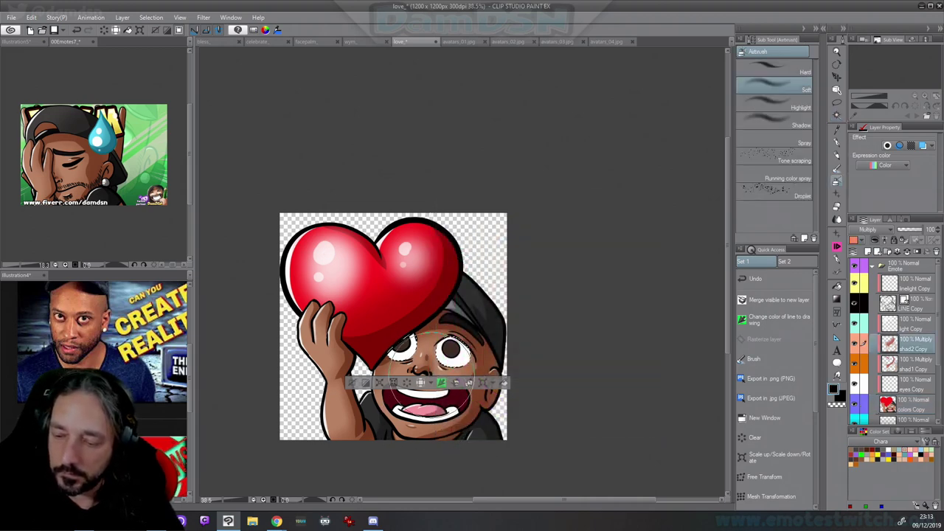
pyautogui.scroll(10, 433, 332)
pyautogui.moveTo(378, 360)
pyautogui.mouseDown()
pyautogui.moveTo(270, 411)
pyautogui.moveTo(251, 452)
pyautogui.mouseUp()
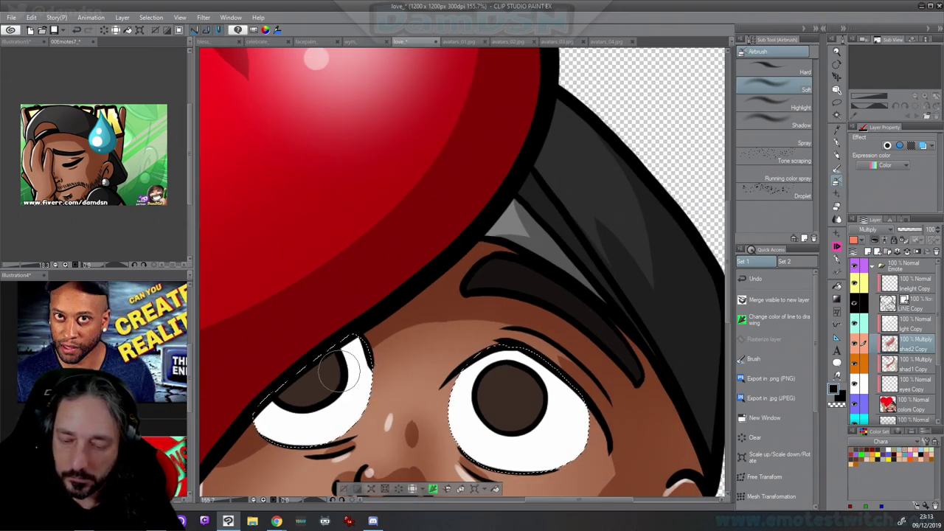
pyautogui.moveTo(244, 412)
pyautogui.mouseDown()
pyautogui.moveTo(368, 339)
pyautogui.moveTo(317, 344)
pyautogui.moveTo(312, 354)
pyautogui.moveTo(320, 337)
pyautogui.mouseUp()
pyautogui.moveTo(467, 336)
pyautogui.mouseDown()
pyautogui.moveTo(520, 340)
pyautogui.moveTo(497, 367)
pyautogui.moveTo(467, 353)
pyautogui.moveTo(556, 361)
pyautogui.moveTo(606, 430)
pyautogui.moveTo(512, 337)
pyautogui.moveTo(611, 431)
pyautogui.mouseUp()
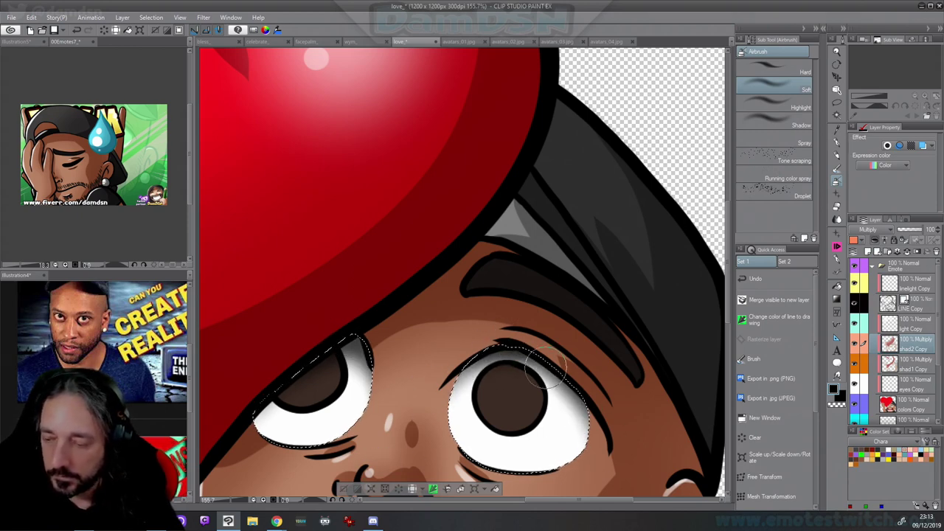
pyautogui.moveTo(543, 345); pyautogui.dragTo(567, 476)
pyautogui.scroll(-1, 606, 411)
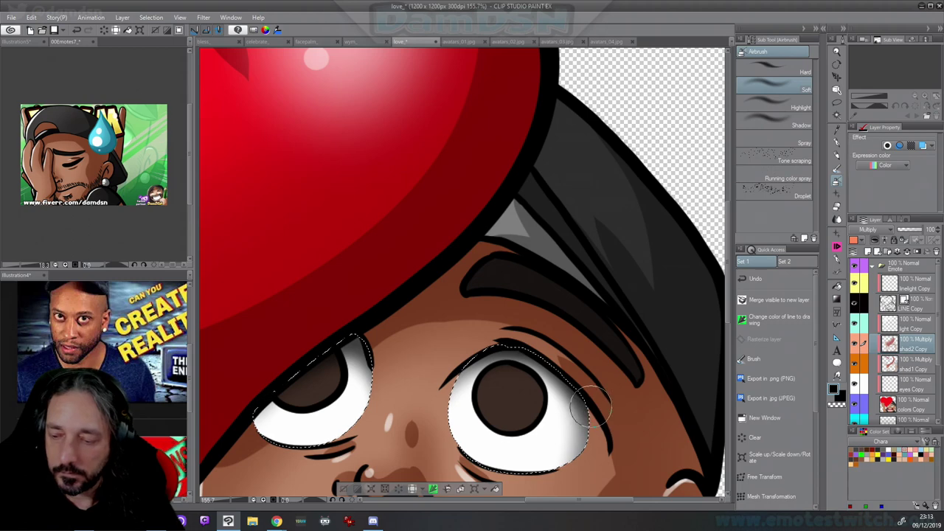
pyautogui.scroll(-2, 601, 410)
pyautogui.moveTo(612, 415); pyautogui.dragTo(438, 327)
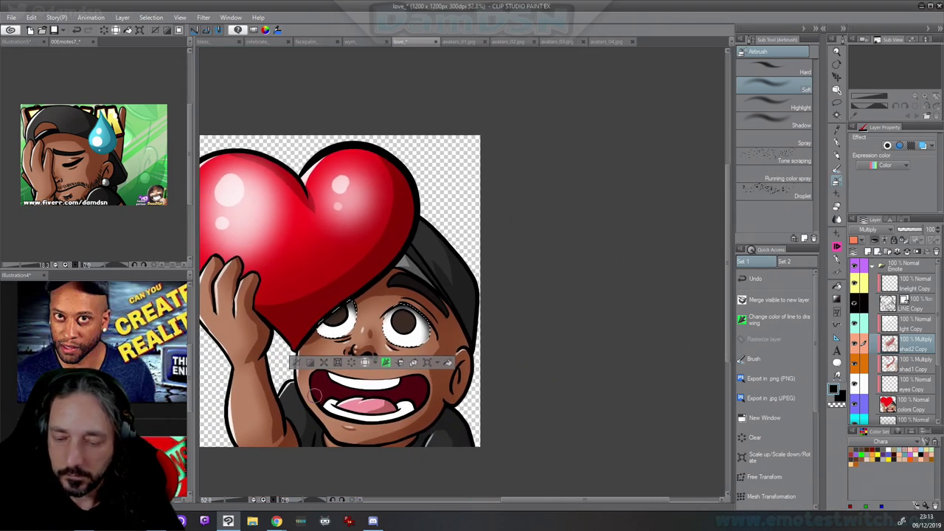
pyautogui.click(295, 362)
# Auto select the upper and lower rows of teeth on the colors Copy layer
pyautogui.click(839, 117)
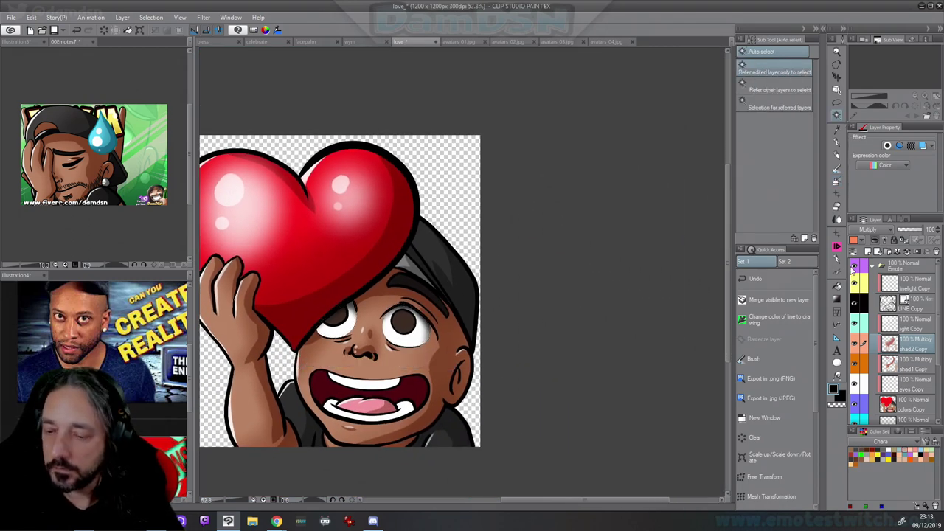
pyautogui.click(907, 405)
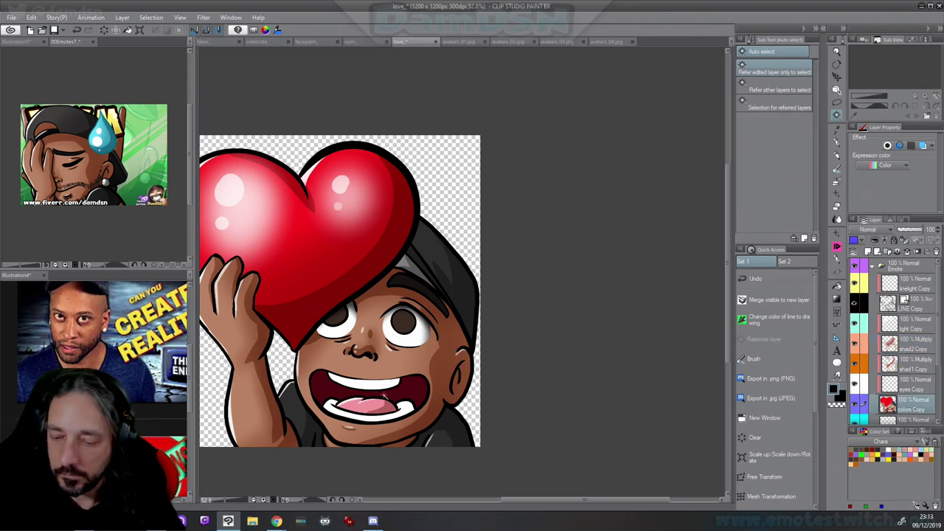
pyautogui.click(384, 398)
pyautogui.keyDown('shift'); pyautogui.click(387, 414); pyautogui.keyUp('shift')
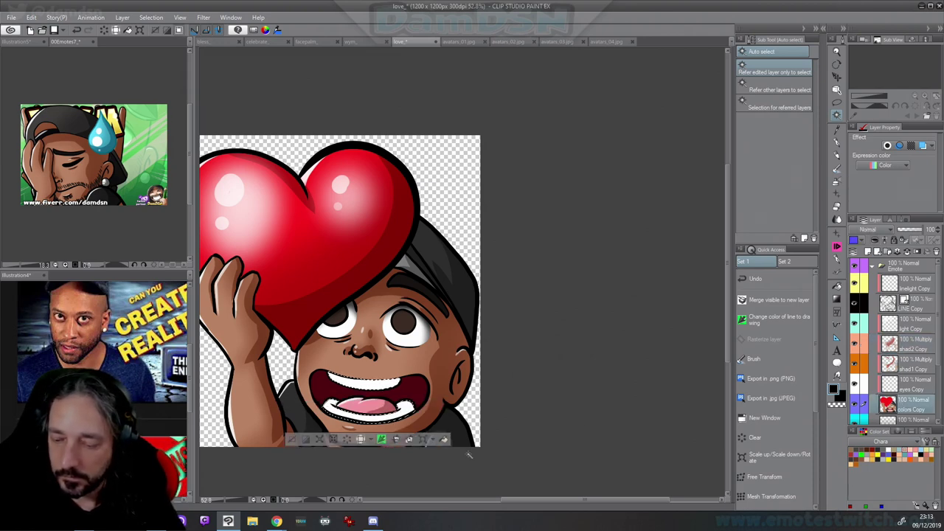
# Airbrush soft black shading along the edges of both rows of teeth on the shad2 Copy layer, erase the excess, and deselect
pyautogui.click(913, 337)
pyautogui.click(837, 181)
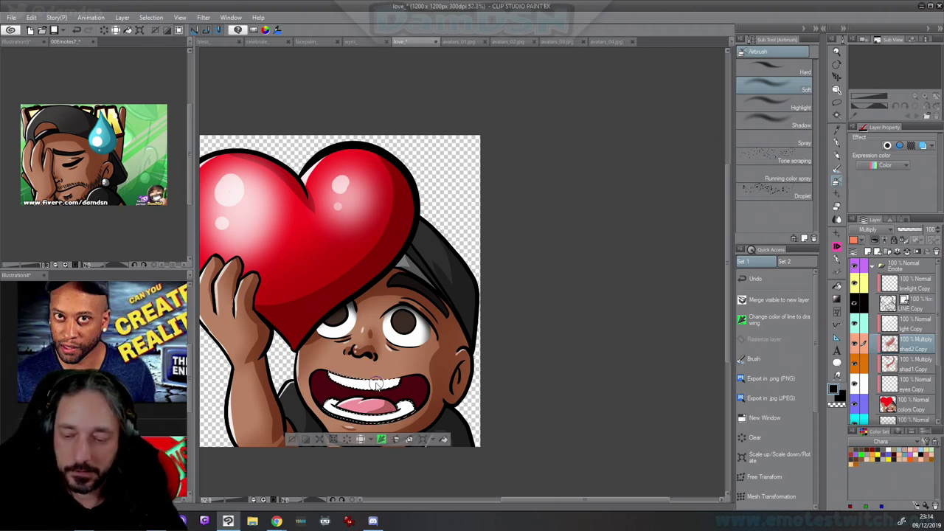
pyautogui.scroll(3, 376, 384)
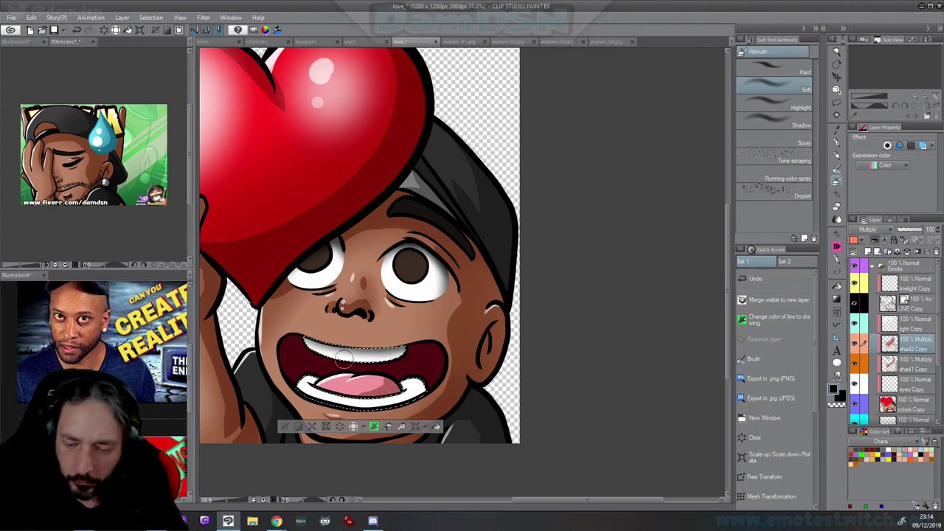
pyautogui.press('x')
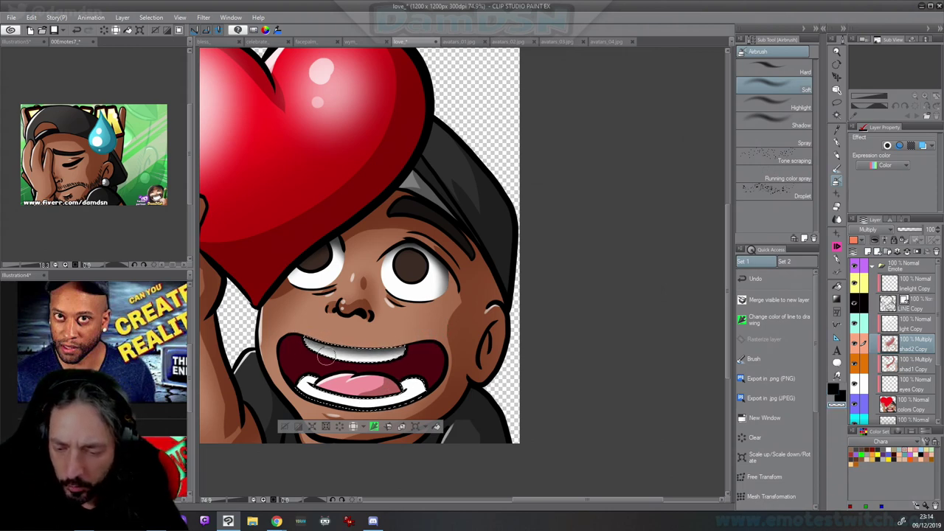
pyautogui.press('x')
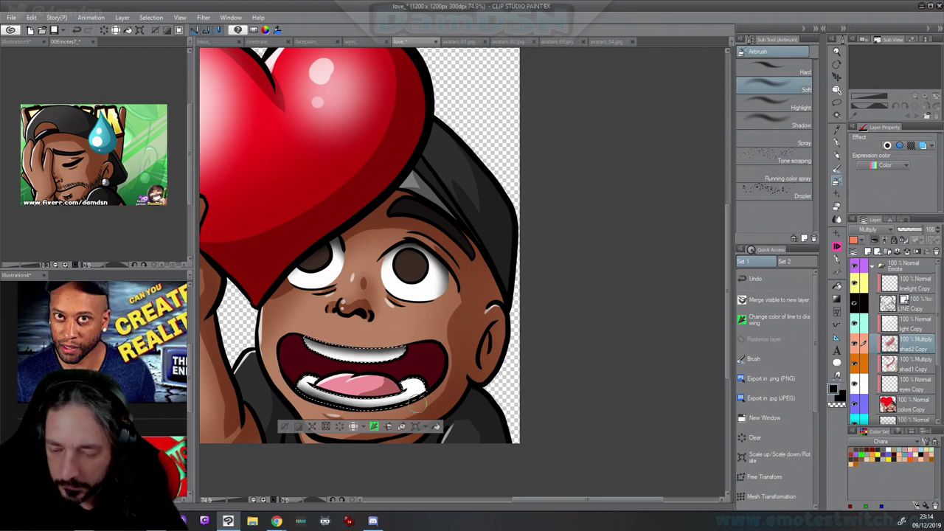
pyautogui.press('x')
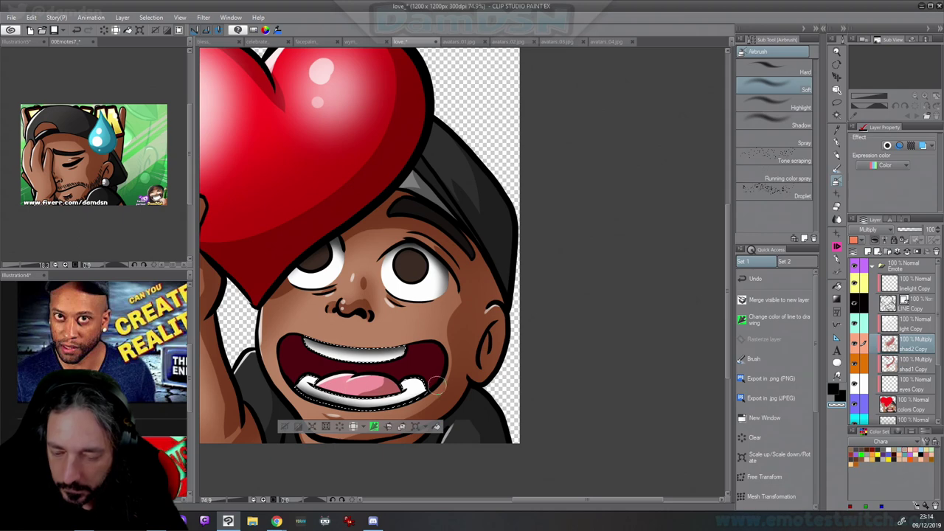
pyautogui.press('x')
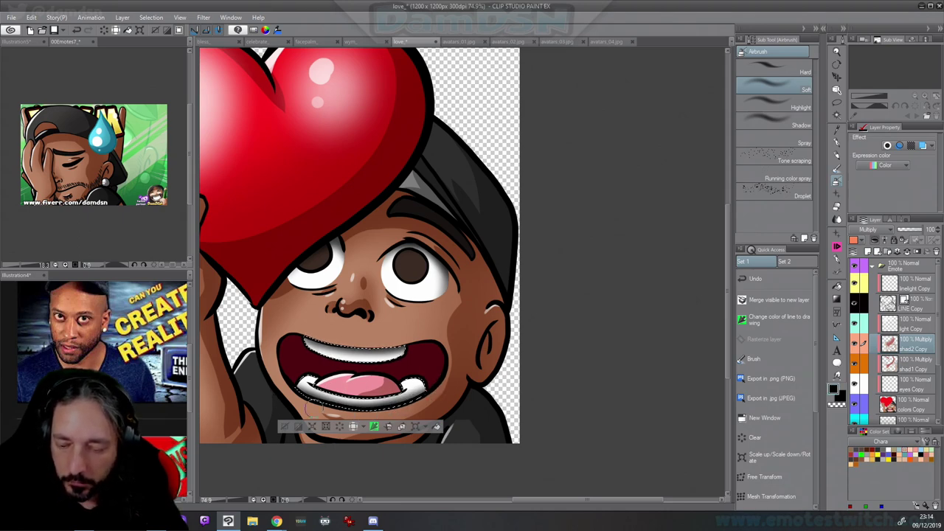
pyautogui.click(285, 427)
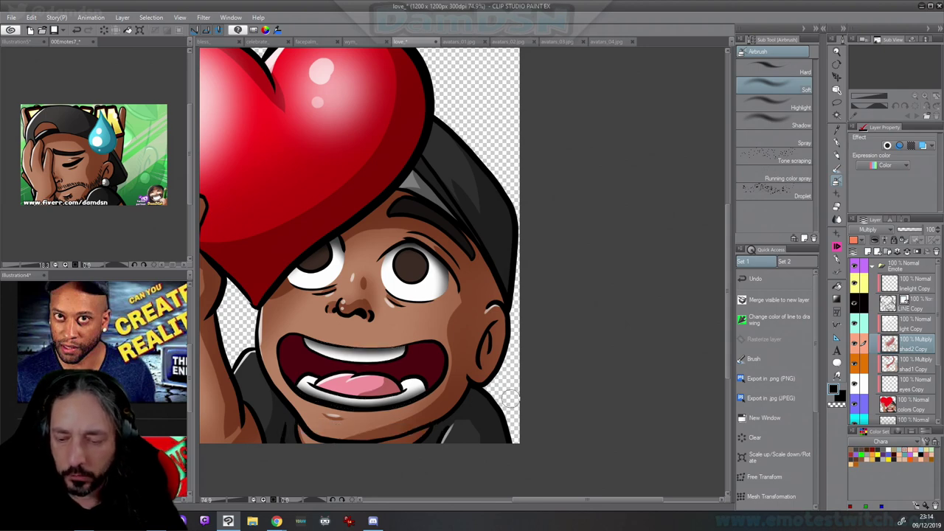
# Select the dark interior of the mouth with Auto select on the colors Copy layer
pyautogui.click(837, 115)
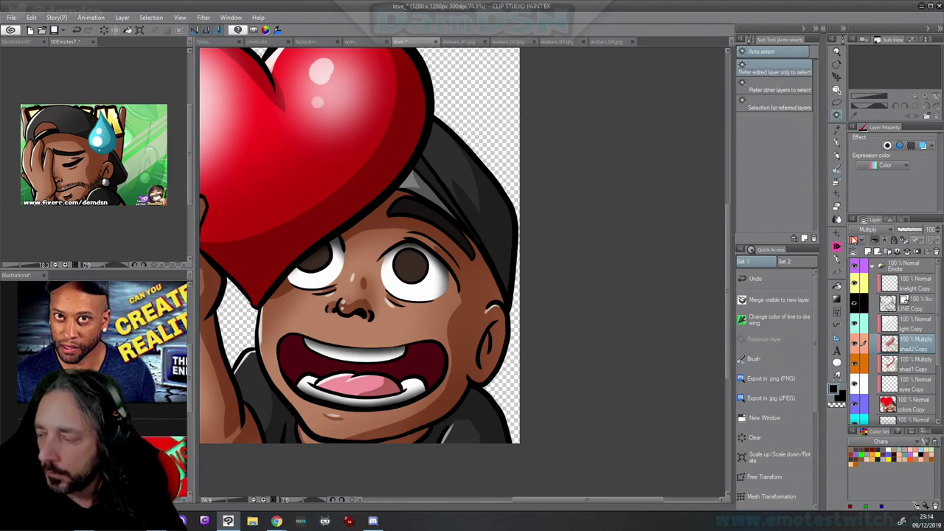
pyautogui.click(914, 405)
pyautogui.click(418, 366)
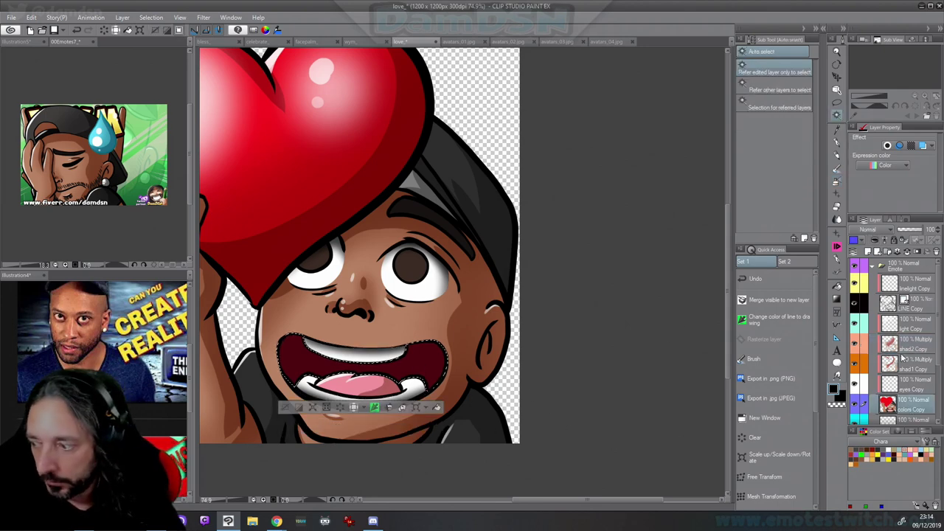
# Brush dark red shading around the inside of the mouth on the shad2 Copy layer with Paint and apply, and deselect
pyautogui.click(923, 345)
pyautogui.click(837, 170)
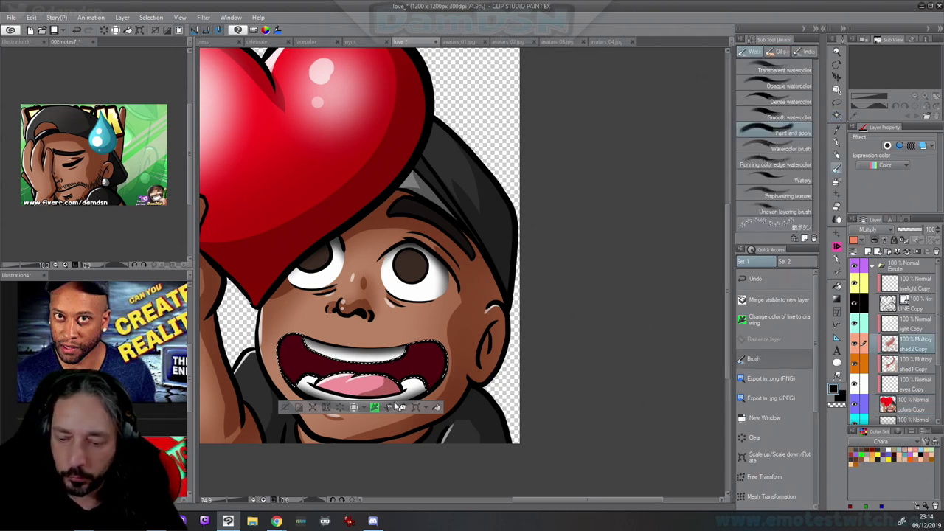
pyautogui.press('c')
pyautogui.click(426, 385)
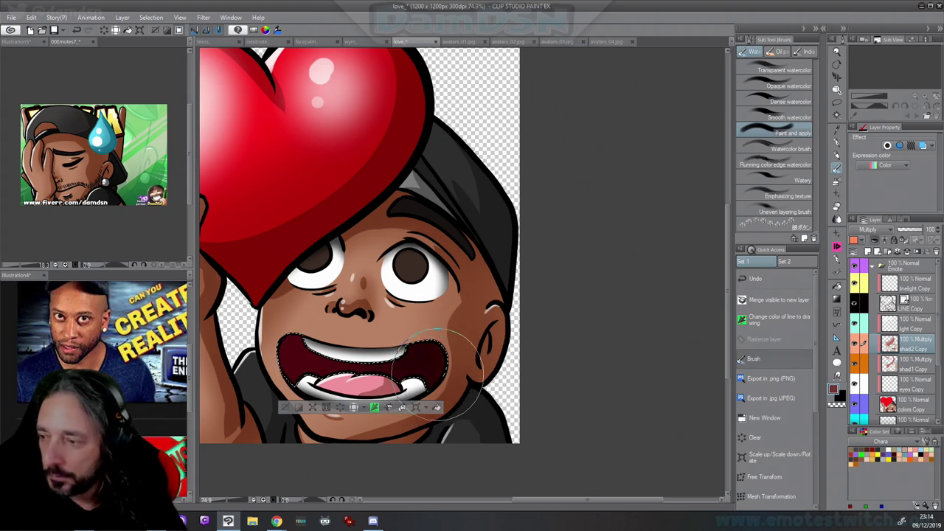
pyautogui.moveTo(446, 387)
pyautogui.mouseDown()
pyautogui.moveTo(463, 365)
pyautogui.moveTo(484, 381)
pyautogui.mouseUp()
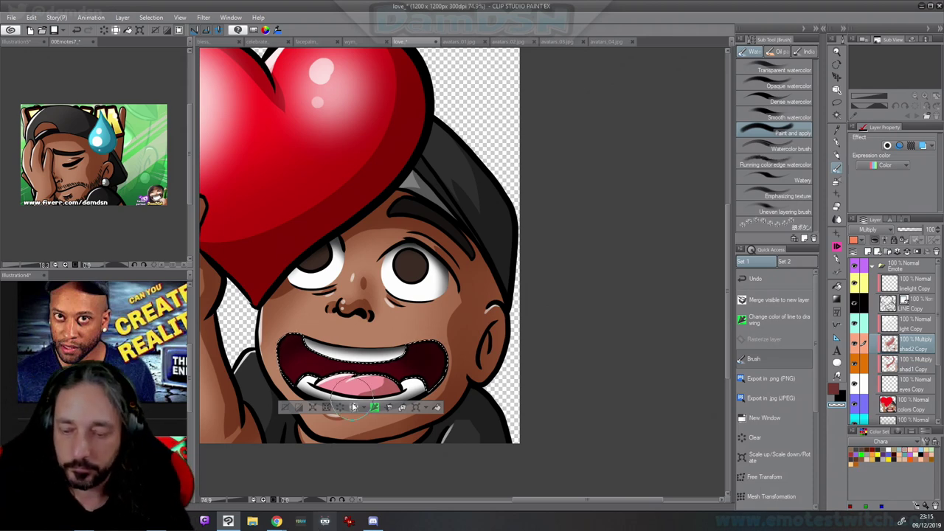
pyautogui.click(285, 408)
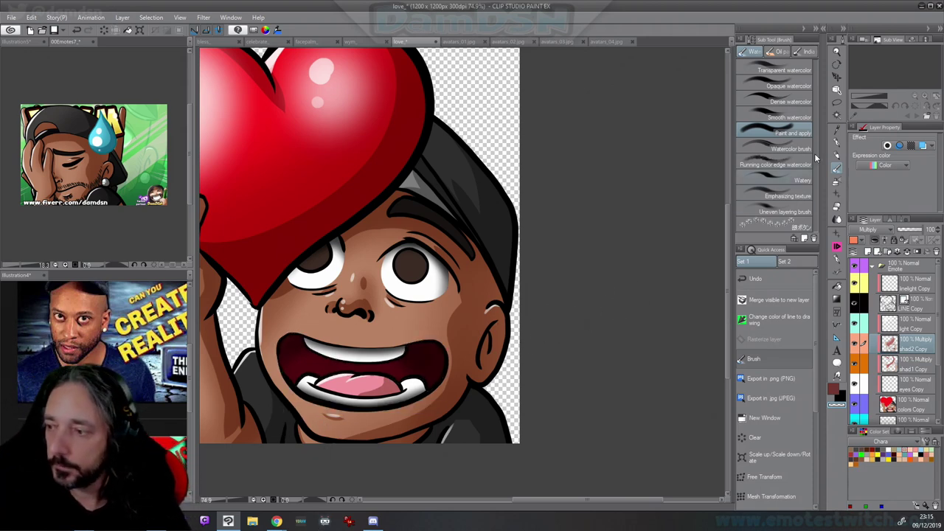
pyautogui.click(837, 115)
pyautogui.click(911, 405)
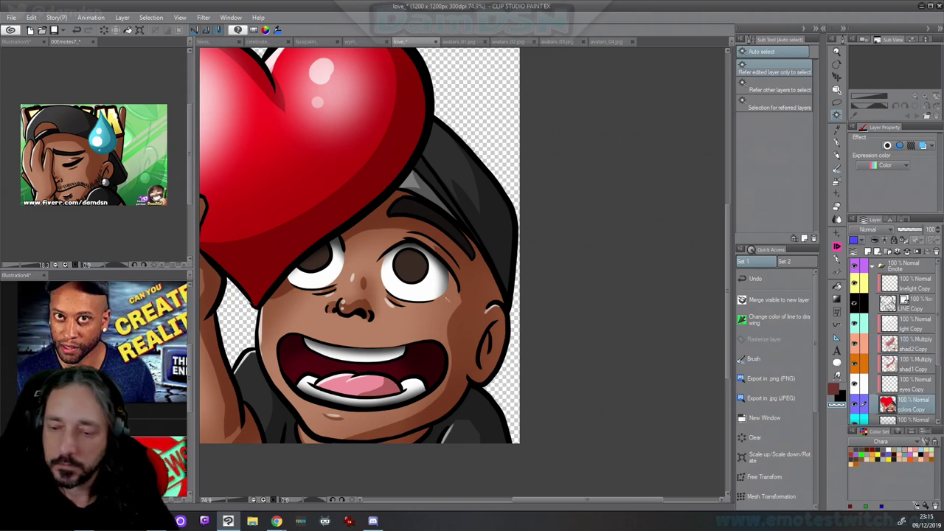
pyautogui.click(410, 265)
pyautogui.keyDown('shift'); pyautogui.click(320, 262); pyautogui.keyUp('shift')
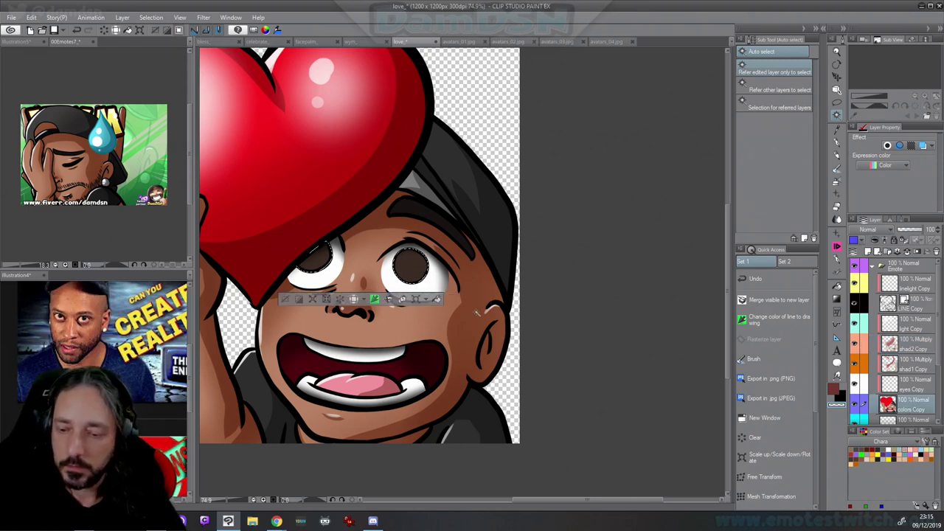
pyautogui.click(285, 299)
pyautogui.click(417, 280)
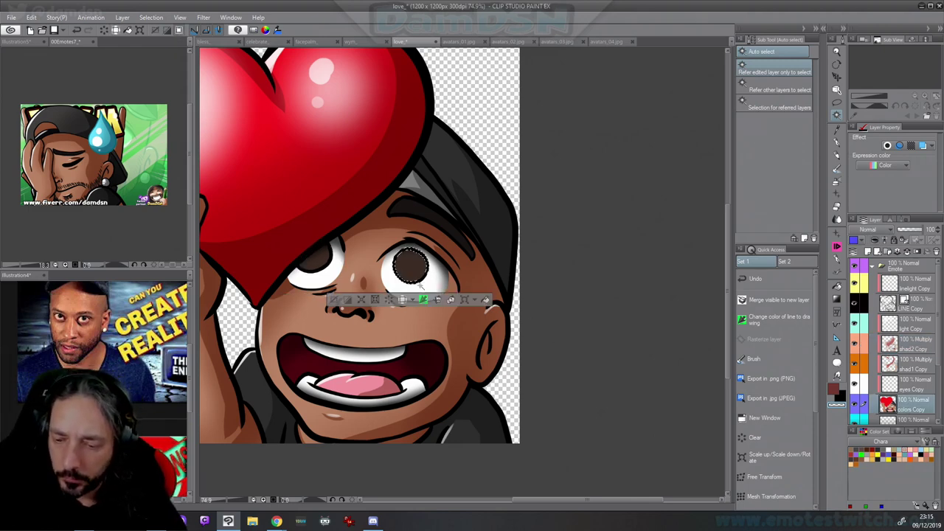
pyautogui.hotkey('ctrl', 'd')
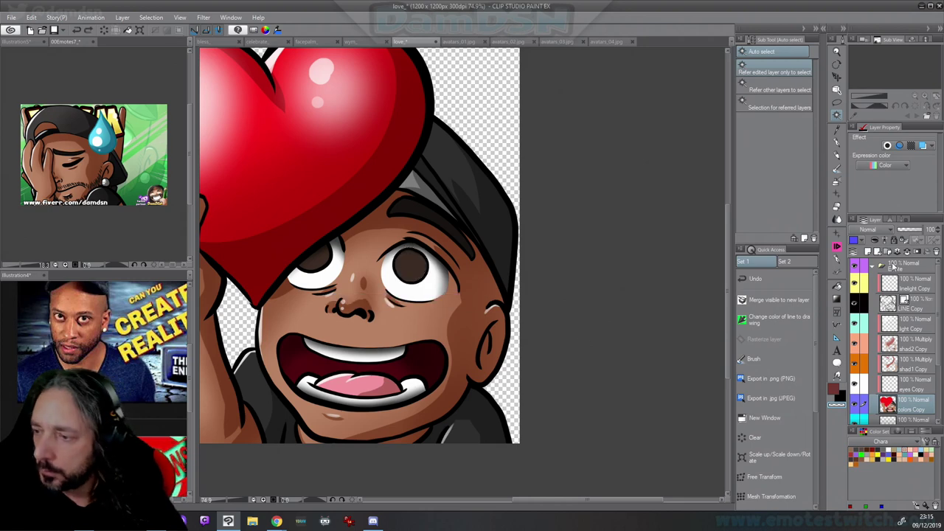
# Slightly enlarge the iris outline of the fully visible eye on the LINE Copy layer
pyautogui.click(837, 143)
pyautogui.keyDown('ctrl'); pyautogui.click(421, 285); pyautogui.keyUp('ctrl')
pyautogui.moveTo(441, 297); pyautogui.dragTo(410, 302)
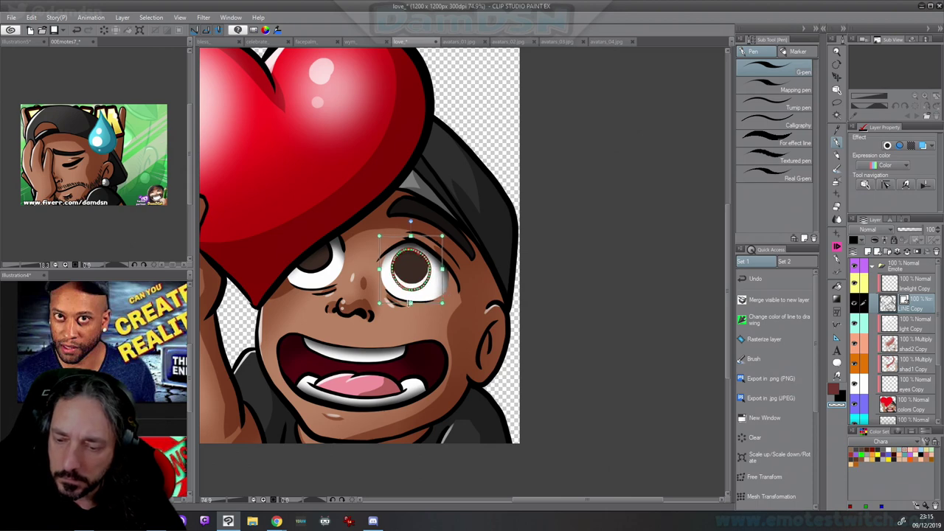
pyautogui.moveTo(442, 269); pyautogui.dragTo(444, 279)
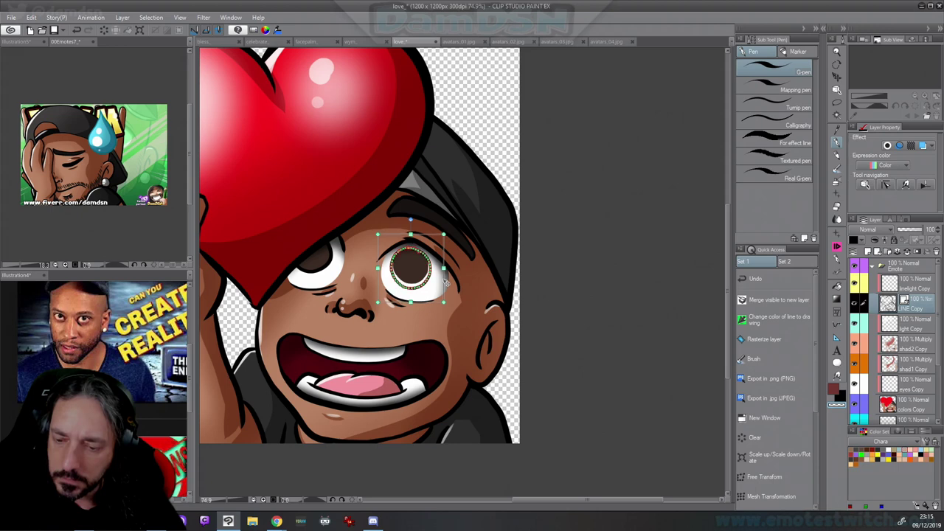
# Fill the gap inside the enlarged iris outline with the sampled iris brown on the colors Copy layer, using the G-pen
pyautogui.keyDown('ctrl'); pyautogui.keyDown('shift'); pyautogui.click(417, 269); pyautogui.keyUp('shift'); pyautogui.keyUp('ctrl')
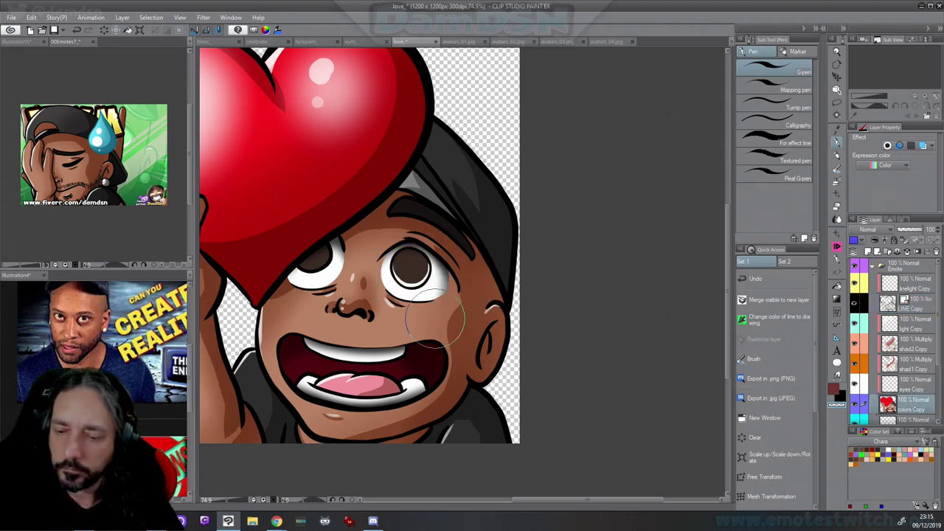
pyautogui.keyDown('alt'); pyautogui.click(410, 271); pyautogui.keyUp('alt')
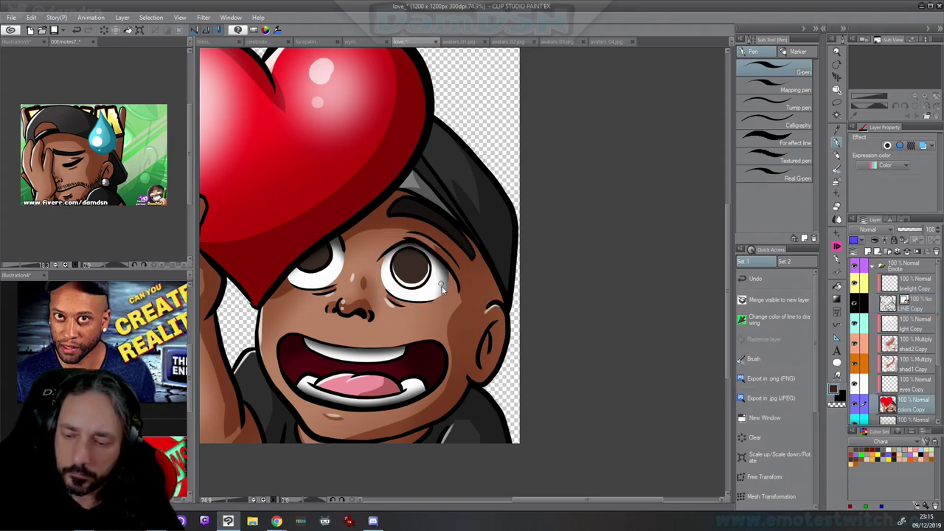
pyautogui.moveTo(394, 263); pyautogui.dragTo(407, 279)
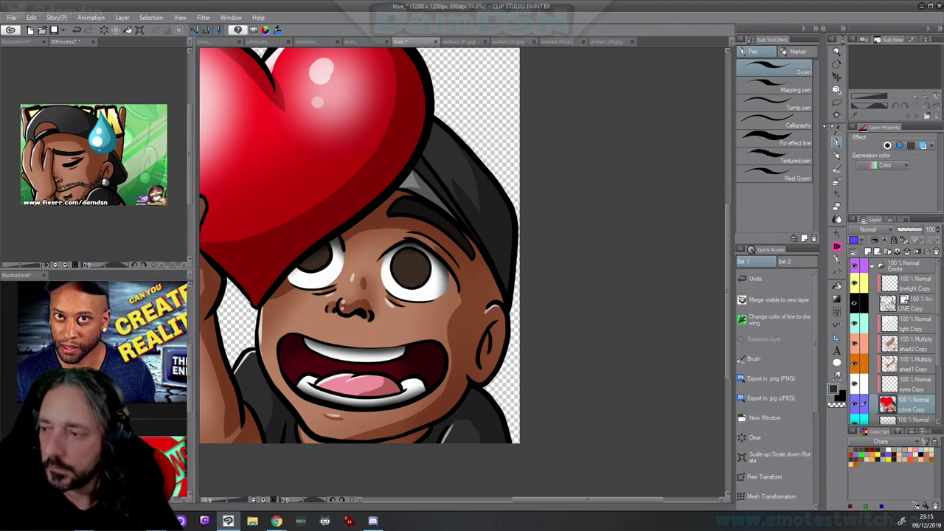
# Auto select the brown irises of both eyes on the colors Copy layer
pyautogui.click(833, 115)
pyautogui.click(319, 258)
pyautogui.keyDown('shift'); pyautogui.click(413, 267); pyautogui.keyUp('shift')
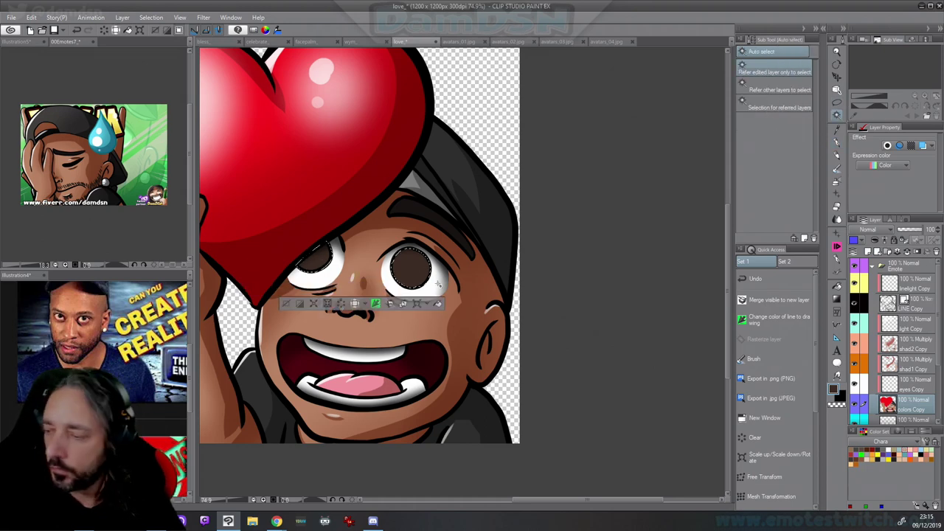
# Airbrush soft black shading around the edges of both irises on the eyes Copy layer
pyautogui.click(913, 380)
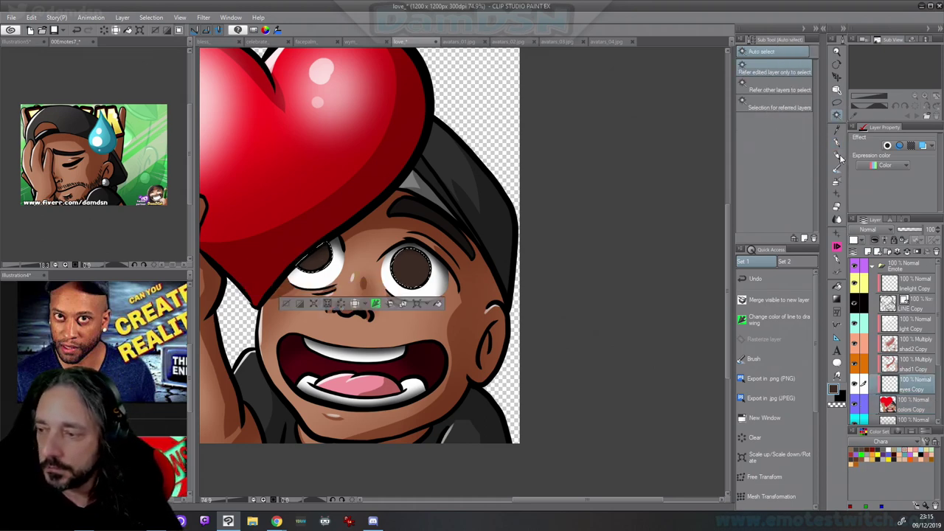
pyautogui.click(837, 181)
pyautogui.click(265, 30)
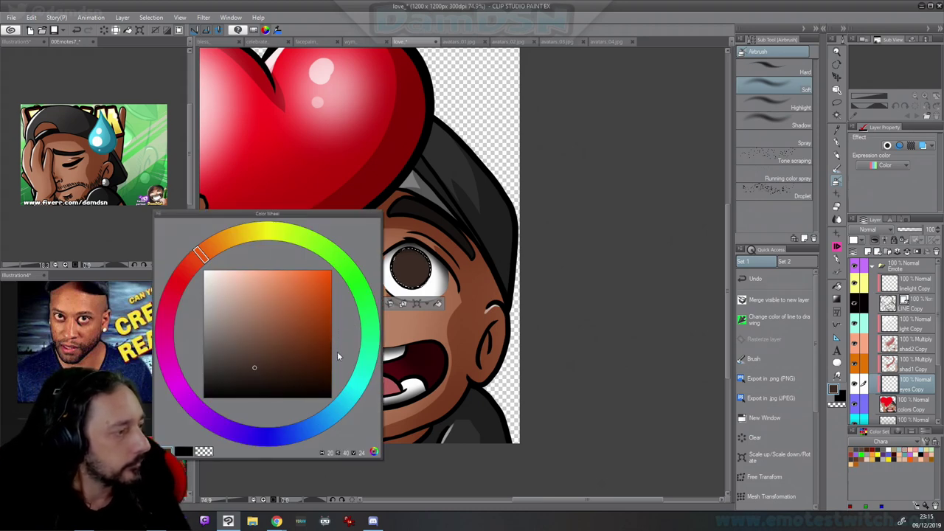
pyautogui.moveTo(240, 358); pyautogui.dragTo(181, 418)
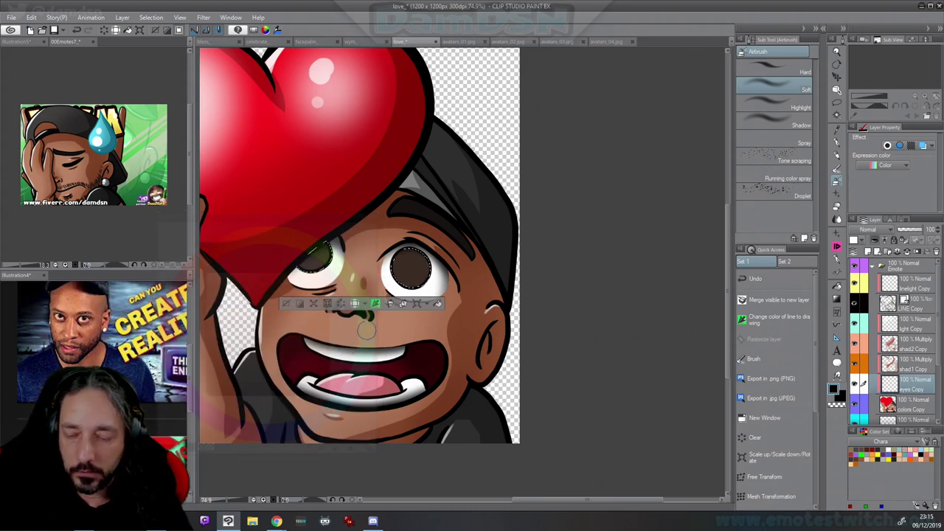
pyautogui.scroll(5, 355, 246)
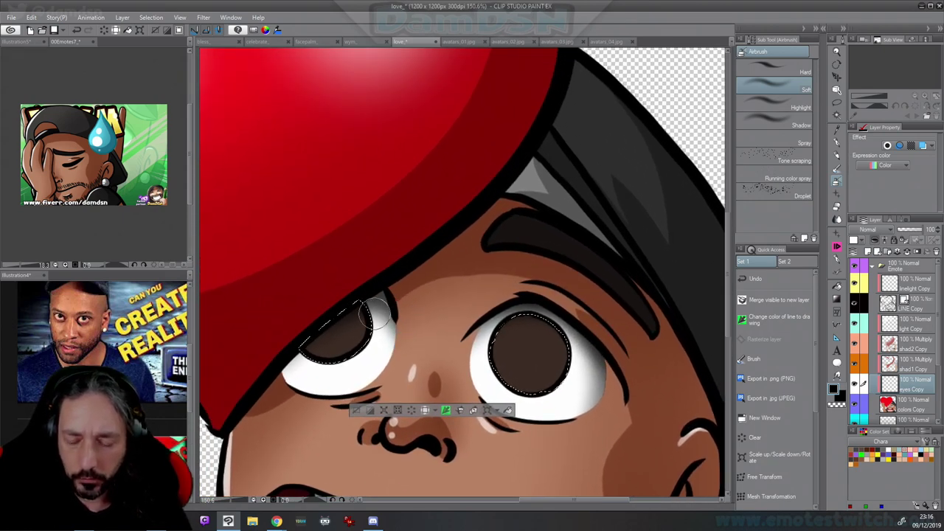
pyautogui.moveTo(362, 304)
pyautogui.mouseDown()
pyautogui.moveTo(339, 369)
pyautogui.moveTo(362, 298)
pyautogui.moveTo(369, 328)
pyautogui.moveTo(295, 368)
pyautogui.moveTo(300, 361)
pyautogui.moveTo(290, 350)
pyautogui.moveTo(375, 343)
pyautogui.moveTo(380, 298)
pyautogui.moveTo(386, 324)
pyautogui.mouseUp()
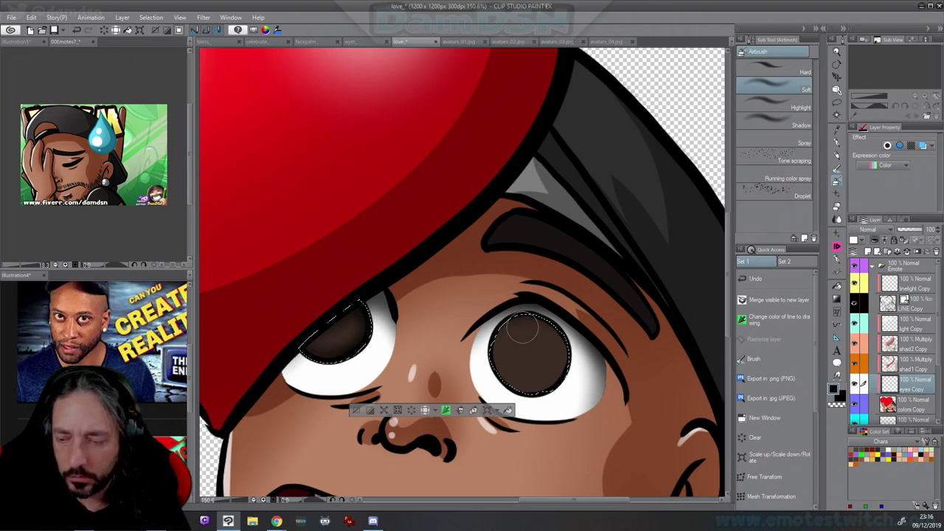
pyautogui.moveTo(523, 327)
pyautogui.mouseDown()
pyautogui.moveTo(496, 344)
pyautogui.moveTo(517, 369)
pyautogui.moveTo(499, 334)
pyautogui.moveTo(494, 367)
pyautogui.moveTo(576, 365)
pyautogui.moveTo(541, 364)
pyautogui.moveTo(524, 390)
pyautogui.moveTo(552, 381)
pyautogui.moveTo(515, 309)
pyautogui.mouseUp()
pyautogui.moveTo(559, 348)
pyautogui.mouseDown()
pyautogui.moveTo(507, 318)
pyautogui.moveTo(554, 340)
pyautogui.mouseUp()
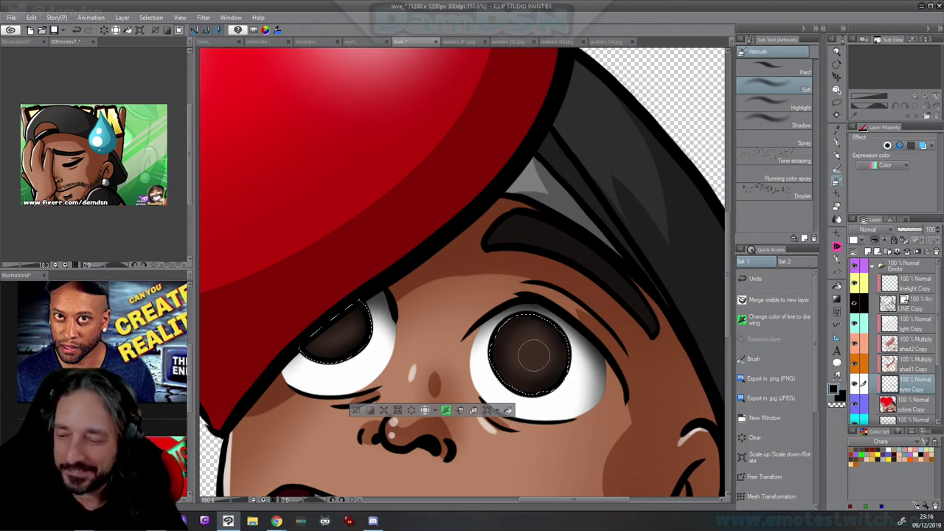
# Paint near-black pupils in the centres of both irises on the eyes Copy layer with the Paint and apply brush
pyautogui.press('c')
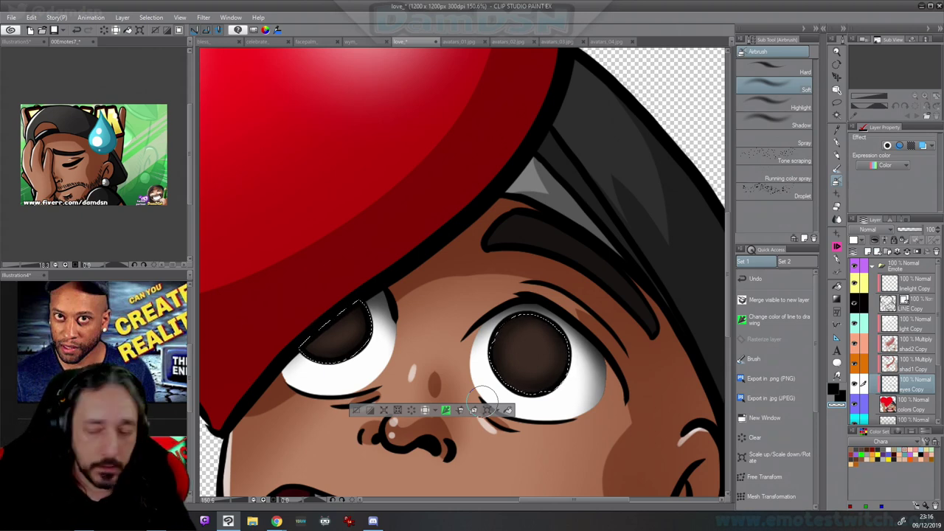
pyautogui.press('c')
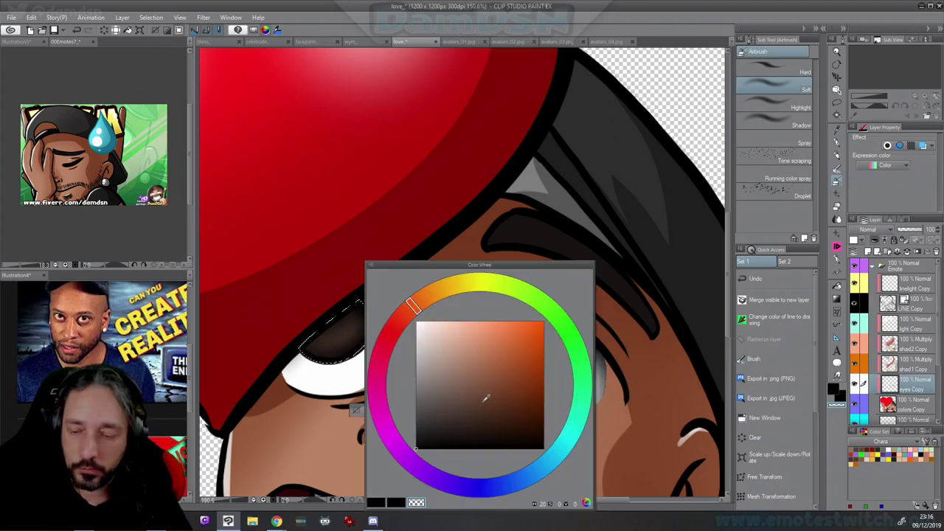
pyautogui.click(423, 442)
pyautogui.click(835, 170)
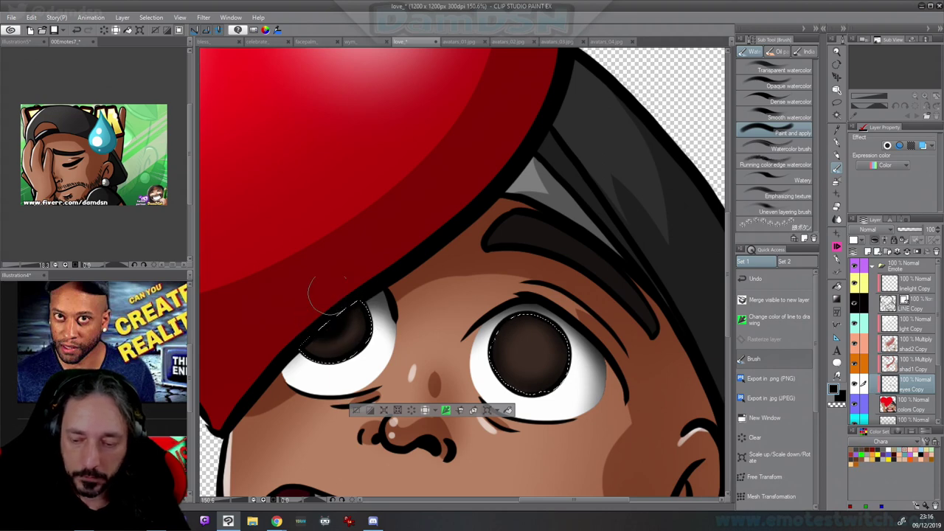
pyautogui.moveTo(526, 351); pyautogui.dragTo(525, 350)
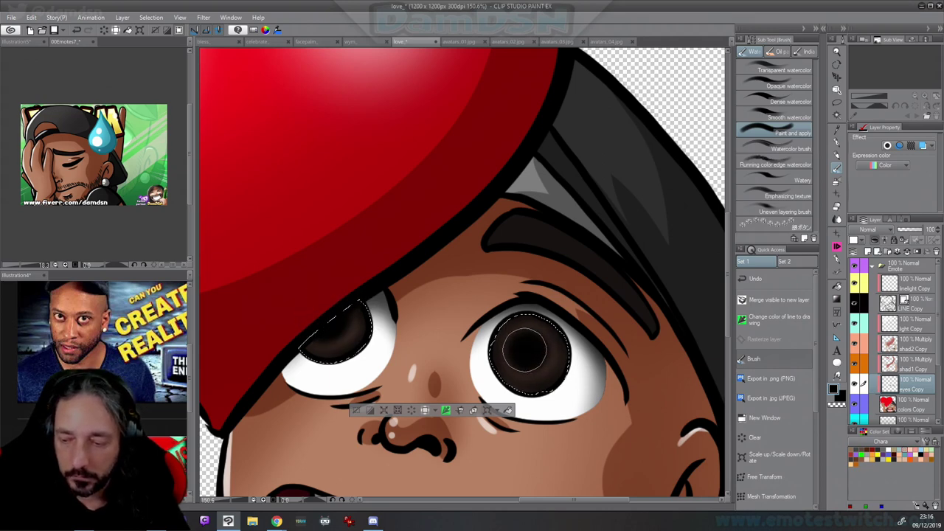
# Add white highlight dots to the pupils of both eyes with the Paint and apply brush and clear the selection
pyautogui.scroll(-3, 584, 397)
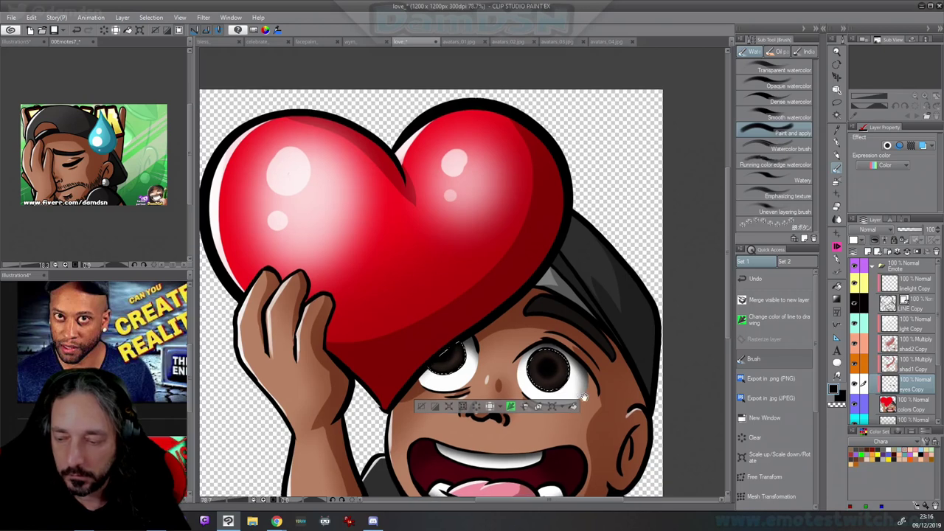
pyautogui.moveTo(583, 397); pyautogui.dragTo(488, 391)
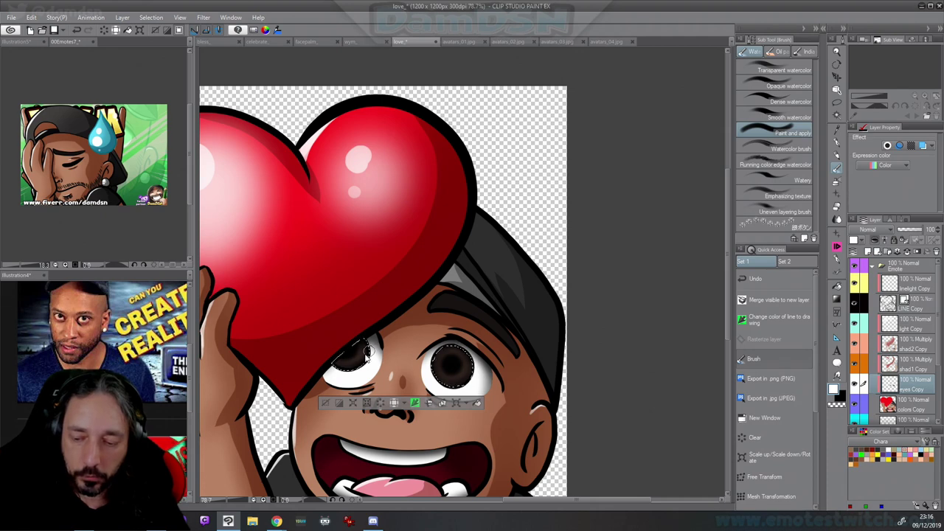
pyautogui.click(357, 351)
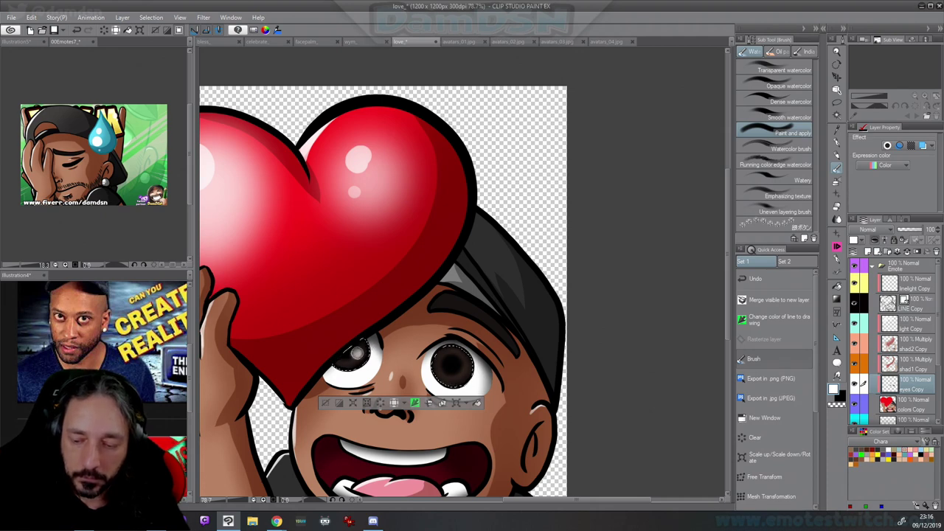
pyautogui.click(460, 365)
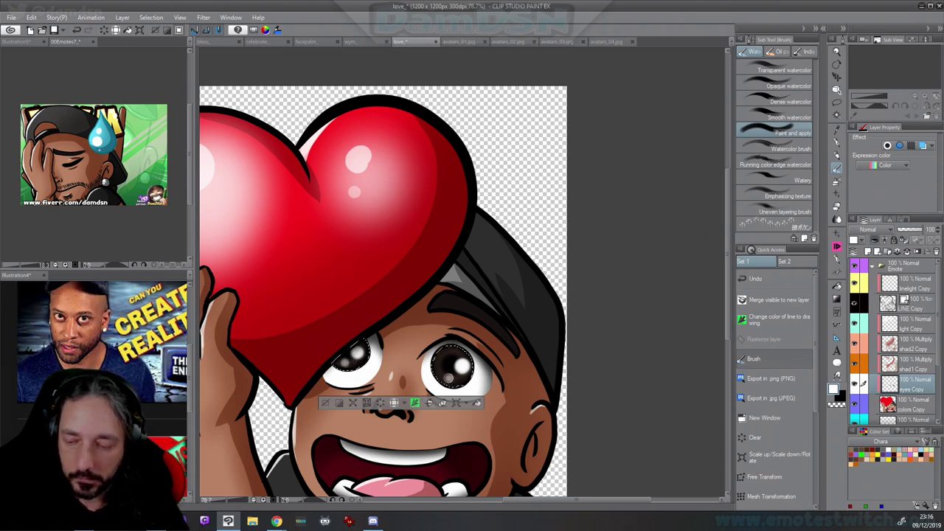
pyautogui.scroll(-5, 422, 426)
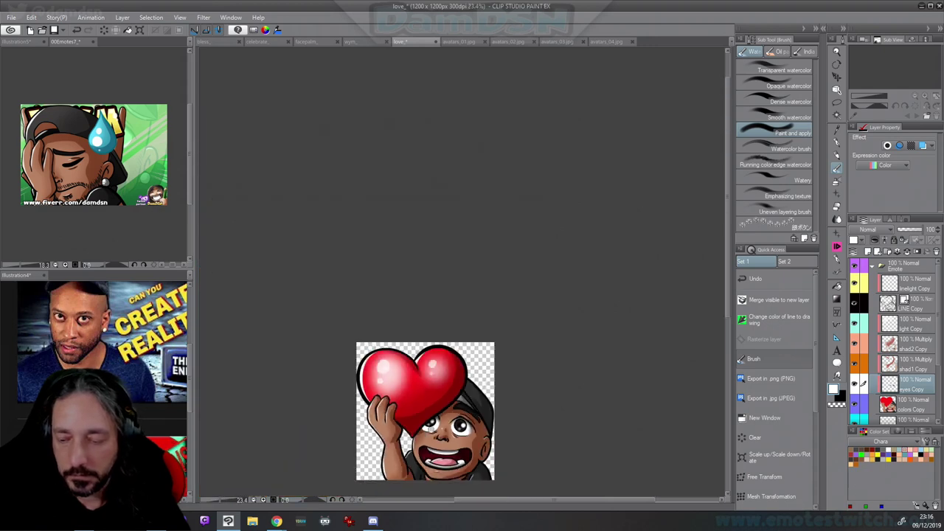
pyautogui.scroll(5, 465, 486)
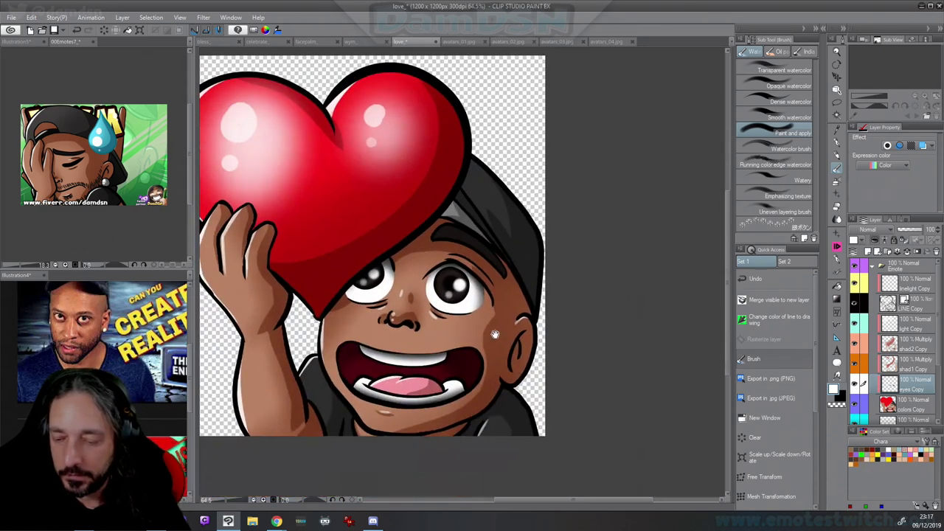
# Unclip the linelight Copy layer and draw short dark moustache hairs above the mouth with the Darker pencil
pyautogui.click(910, 283)
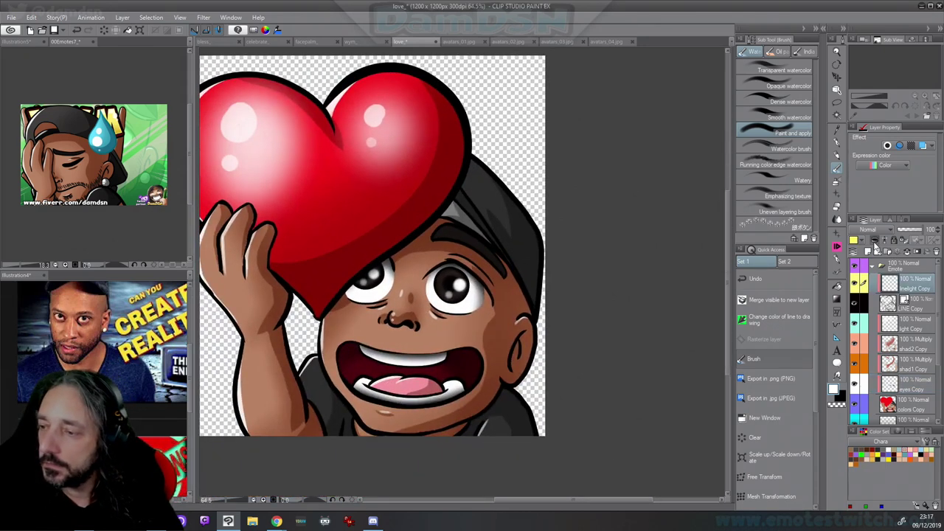
pyautogui.click(837, 156)
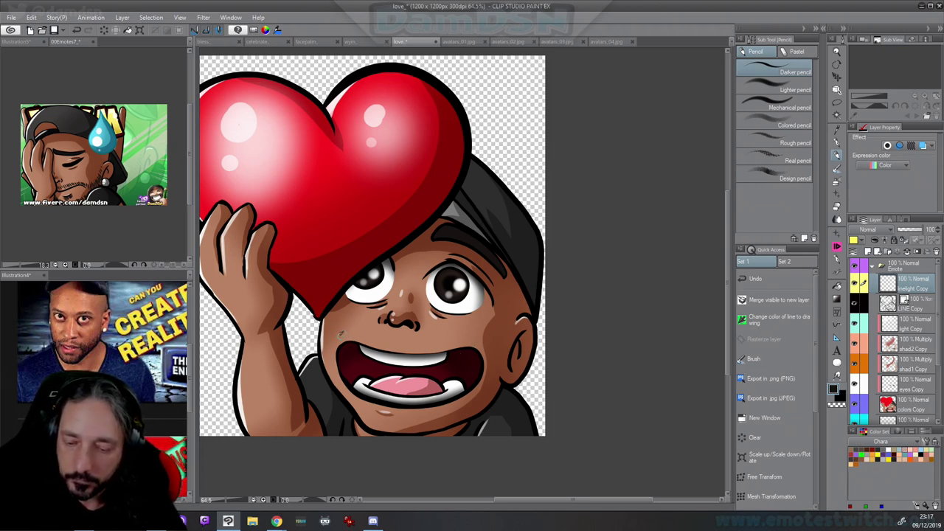
pyautogui.moveTo(352, 327)
pyautogui.mouseDown()
pyautogui.moveTo(369, 344)
pyautogui.moveTo(397, 334)
pyautogui.moveTo(479, 340)
pyautogui.moveTo(454, 352)
pyautogui.moveTo(432, 348)
pyautogui.mouseUp()
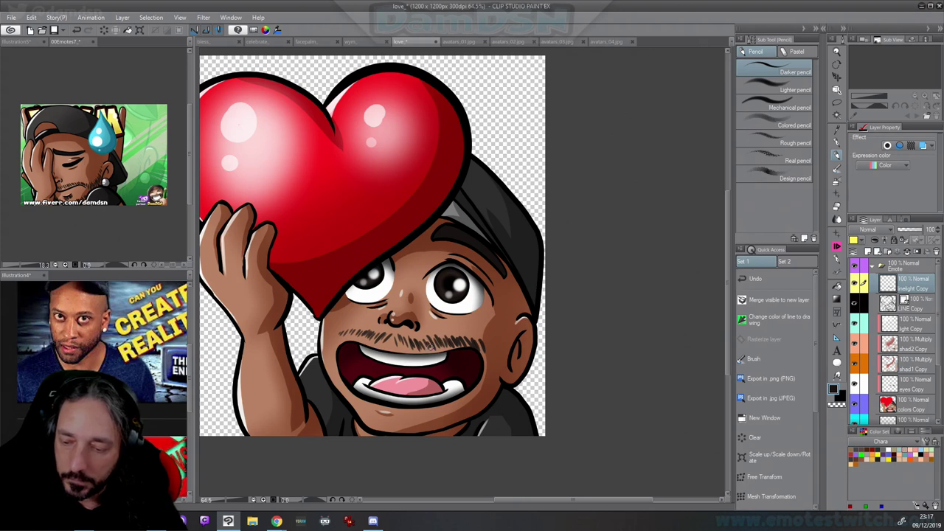
pyautogui.press('c')
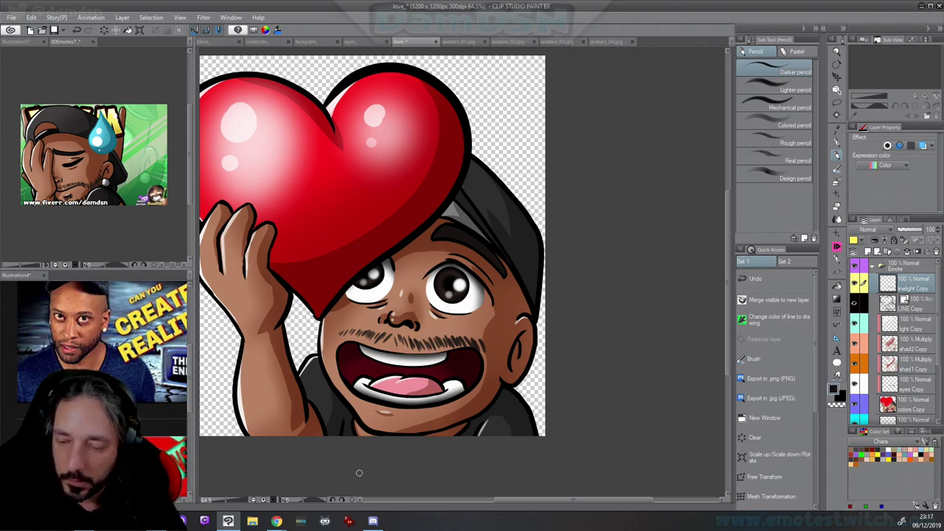
# Draw short dark beard strokes along both cheeks, the jawline and the chin with the Darker pencil
pyautogui.moveTo(324, 325); pyautogui.dragTo(322, 335)
pyautogui.moveTo(324, 331); pyautogui.dragTo(322, 345)
pyautogui.moveTo(323, 342); pyautogui.dragTo(321, 354)
pyautogui.moveTo(324, 353); pyautogui.dragTo(322, 363)
pyautogui.moveTo(327, 356)
pyautogui.mouseDown()
pyautogui.moveTo(325, 367)
pyautogui.moveTo(325, 353)
pyautogui.mouseUp()
pyautogui.moveTo(331, 338); pyautogui.dragTo(330, 351)
pyautogui.moveTo(337, 337); pyautogui.dragTo(330, 372)
pyautogui.moveTo(332, 368); pyautogui.dragTo(334, 381)
pyautogui.moveTo(336, 378)
pyautogui.mouseDown()
pyautogui.moveTo(338, 387)
pyautogui.moveTo(324, 370)
pyautogui.moveTo(360, 432)
pyautogui.moveTo(391, 448)
pyautogui.moveTo(412, 425)
pyautogui.moveTo(427, 434)
pyautogui.moveTo(474, 414)
pyautogui.moveTo(504, 376)
pyautogui.moveTo(486, 352)
pyautogui.moveTo(498, 369)
pyautogui.moveTo(491, 386)
pyautogui.moveTo(488, 343)
pyautogui.moveTo(507, 321)
pyautogui.mouseUp()
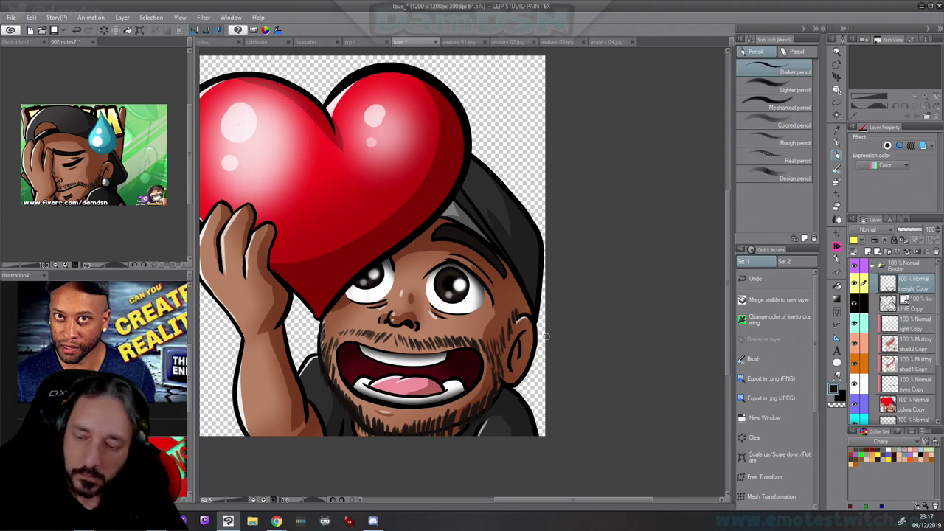
pyautogui.moveTo(376, 412); pyautogui.dragTo(395, 420)
pyautogui.scroll(-4, 457, 411)
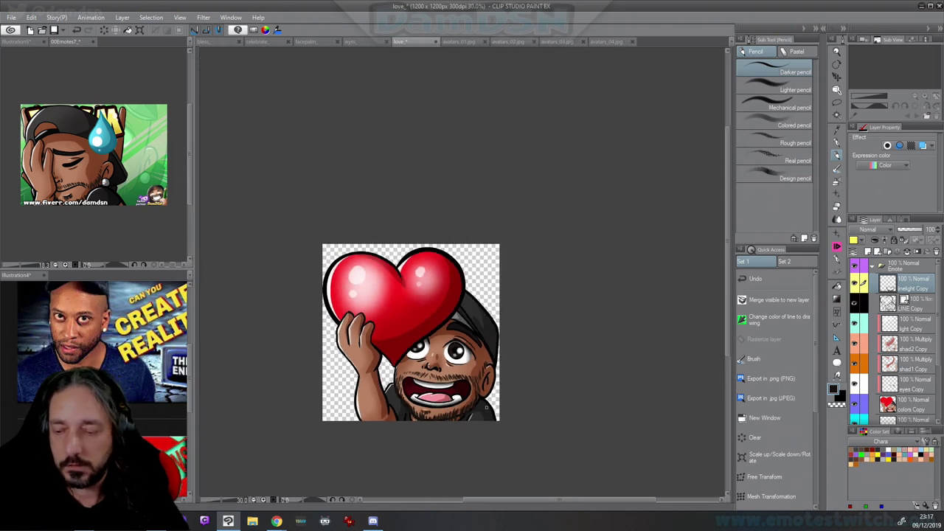
# Merge the visible love emote artwork to a new layer above the Emote folder and paste a copy into the 00Emotes7 sheet
pyautogui.click(900, 267)
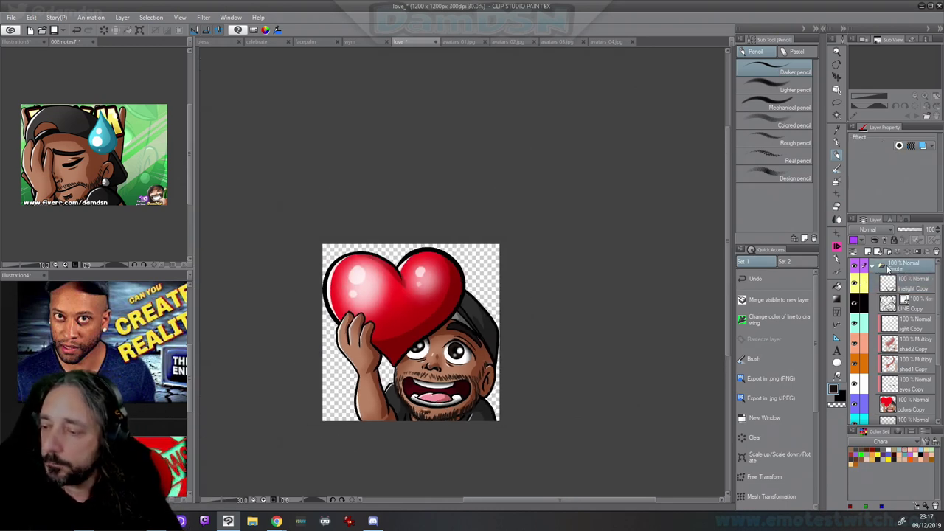
pyautogui.click(784, 304)
pyautogui.hotkey('ctrl', 'c')
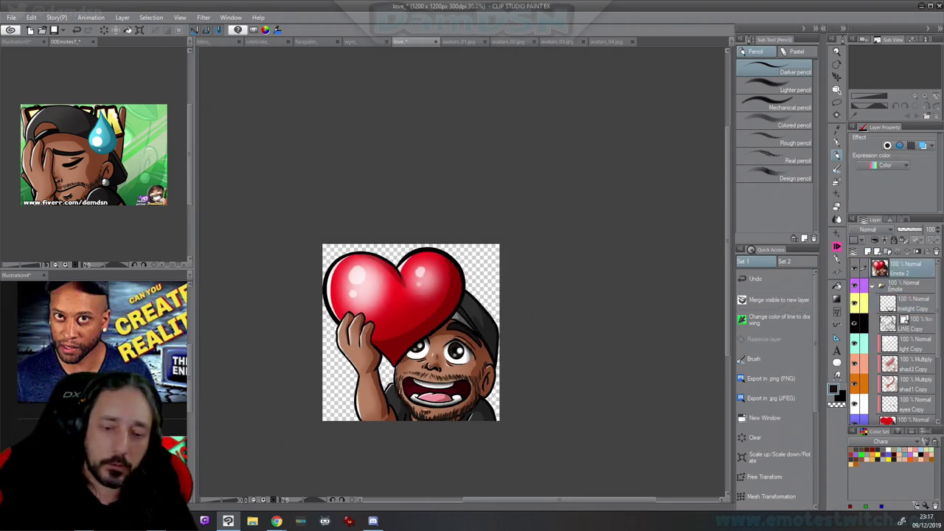
pyautogui.click(150, 236)
pyautogui.hotkey('ctrl', 'v')
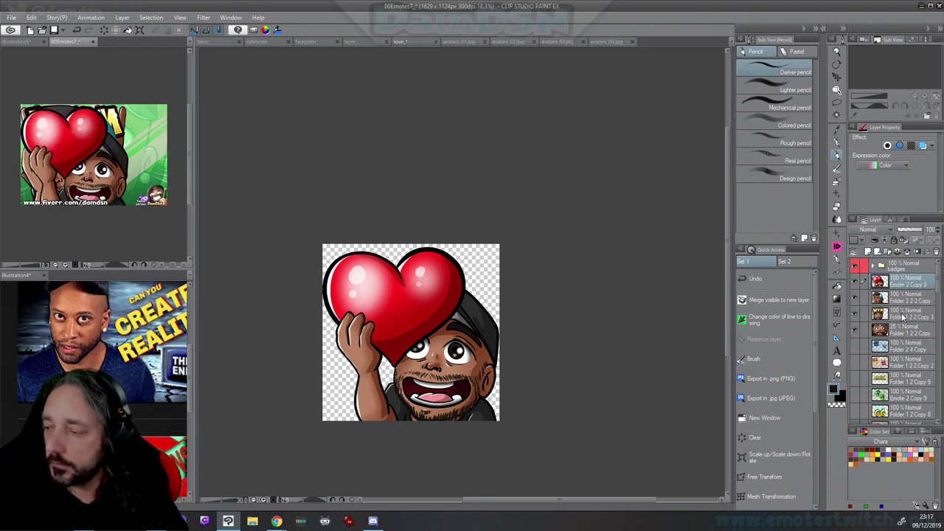
# Scale down the pasted love emote and arrange the WYM, love and facepalm emotes in a row along the sheet's upper edge
pyautogui.hotkey('ctrl', 't')
pyautogui.moveTo(128, 157); pyautogui.dragTo(151, 137)
pyautogui.press('Return')
pyautogui.moveTo(13, 96); pyautogui.dragTo(191, 153)
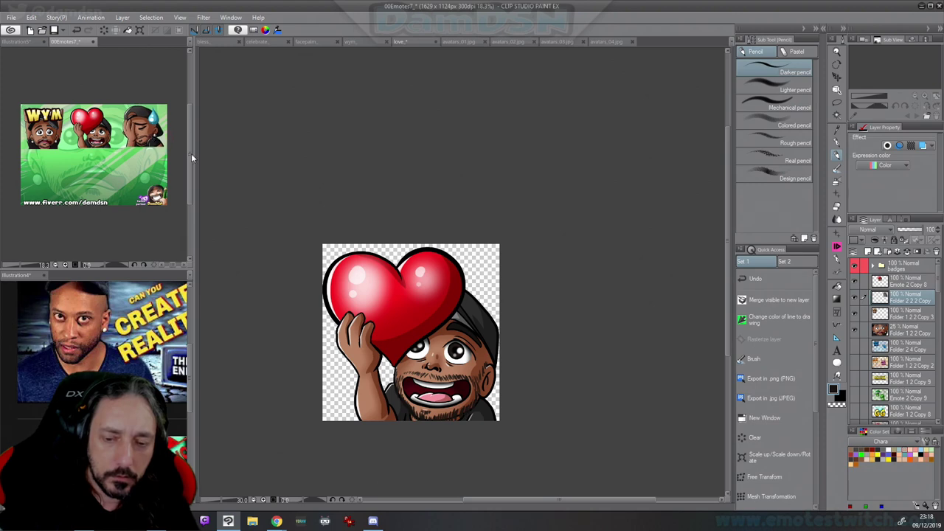
# Export the love emote as love_28.png in the whaddoyoumeme folder with a 28 x 28 px output size
pyautogui.click(770, 379)
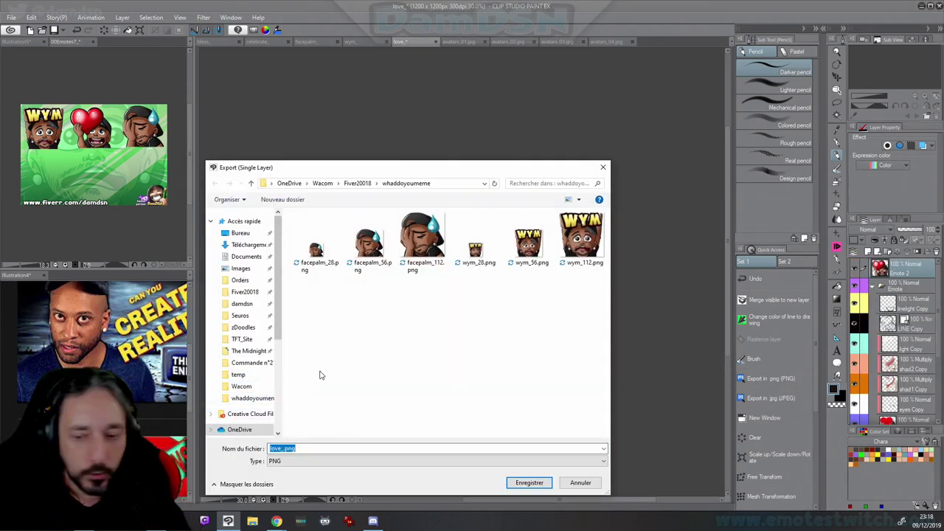
pyautogui.click(283, 449)
pyautogui.write('28')
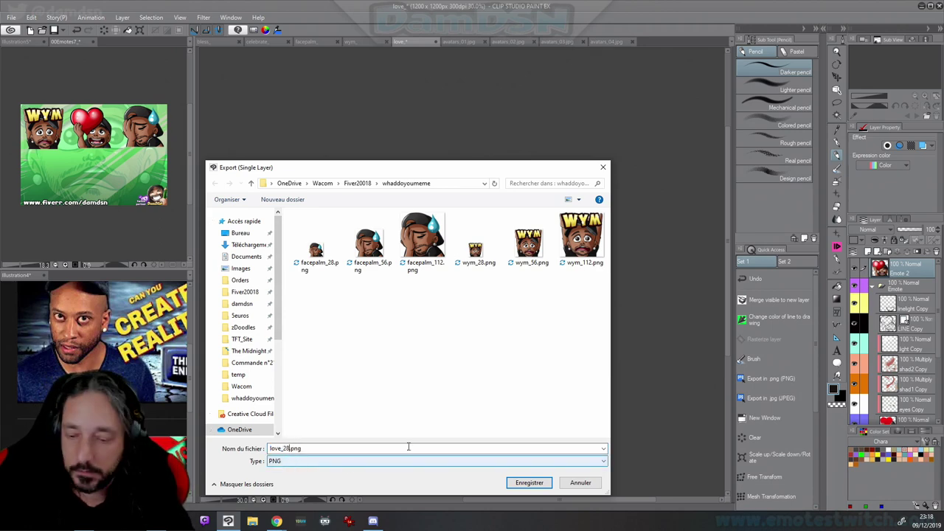
pyautogui.press('Return')
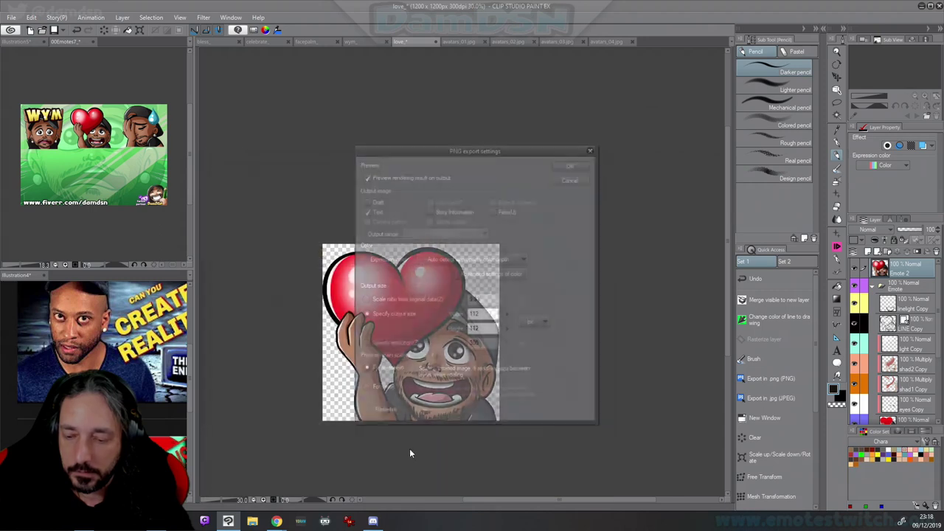
pyautogui.doubleClick(493, 315)
pyautogui.write('56')
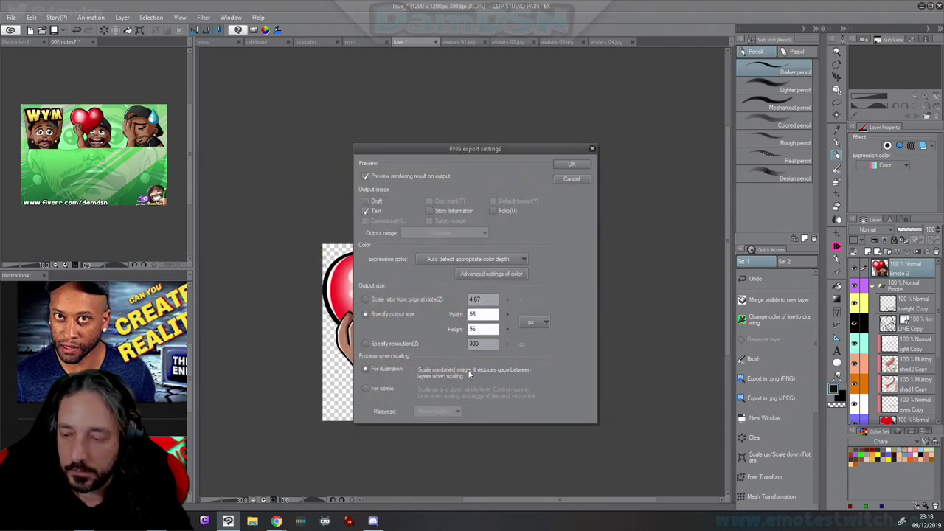
pyautogui.press('Return')
pyautogui.press('Return')
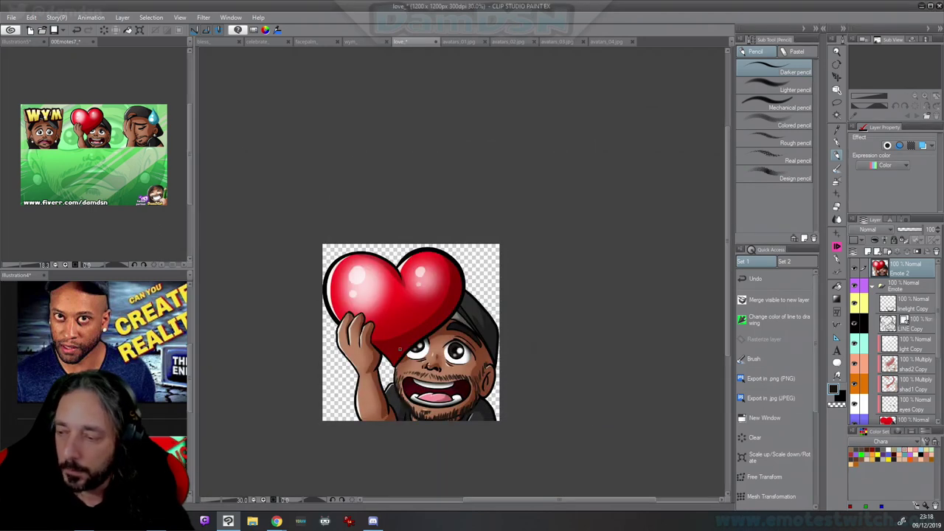
# Export the love emote as love_56.png with a 56 x 56 px output size
pyautogui.click(771, 378)
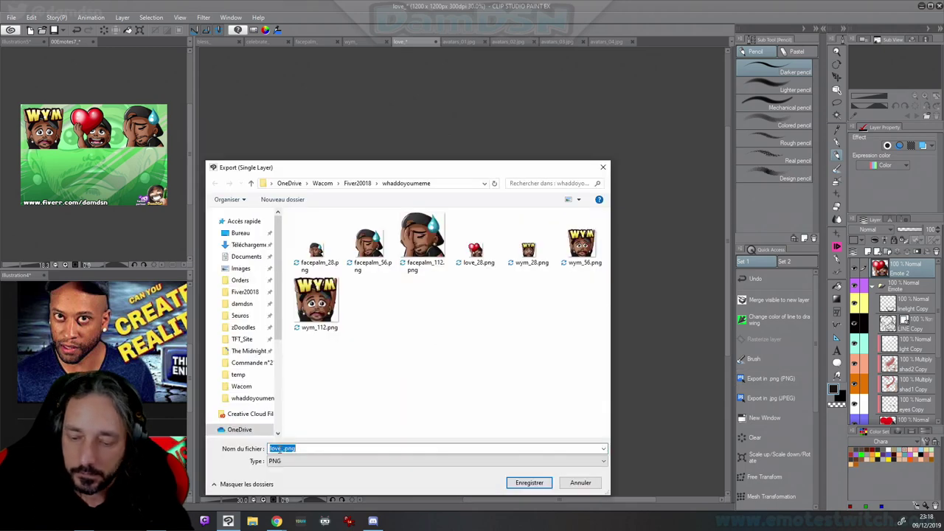
pyautogui.click(282, 449)
pyautogui.write('56')
pyautogui.press('Return')
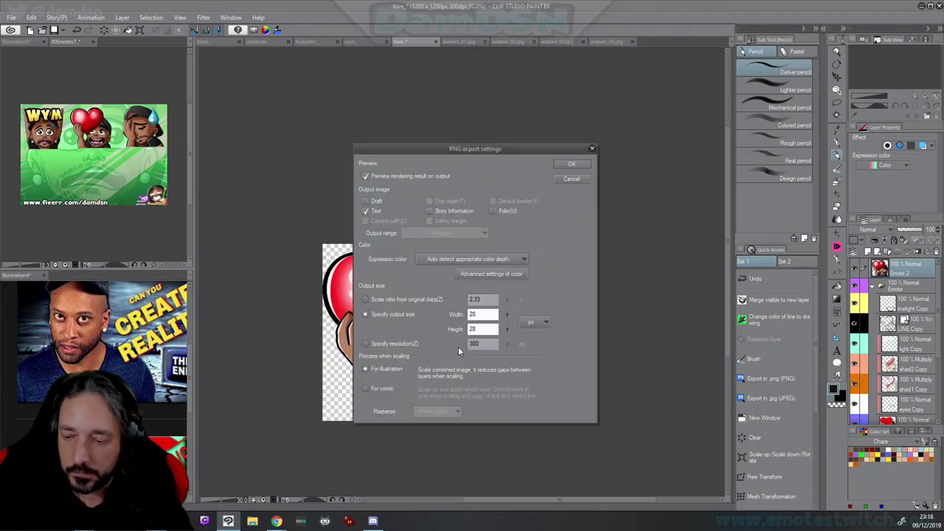
pyautogui.doubleClick(475, 315)
pyautogui.write('56')
pyautogui.press('Return')
pyautogui.press('Return')
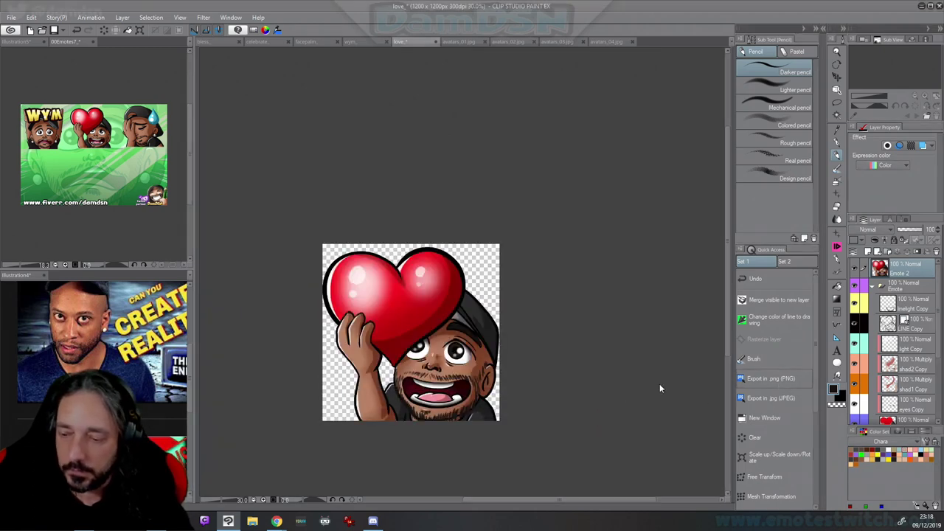
# Export the love emote as love_112.png with a 112 x 112 px output size
pyautogui.click(770, 378)
pyautogui.click(282, 449)
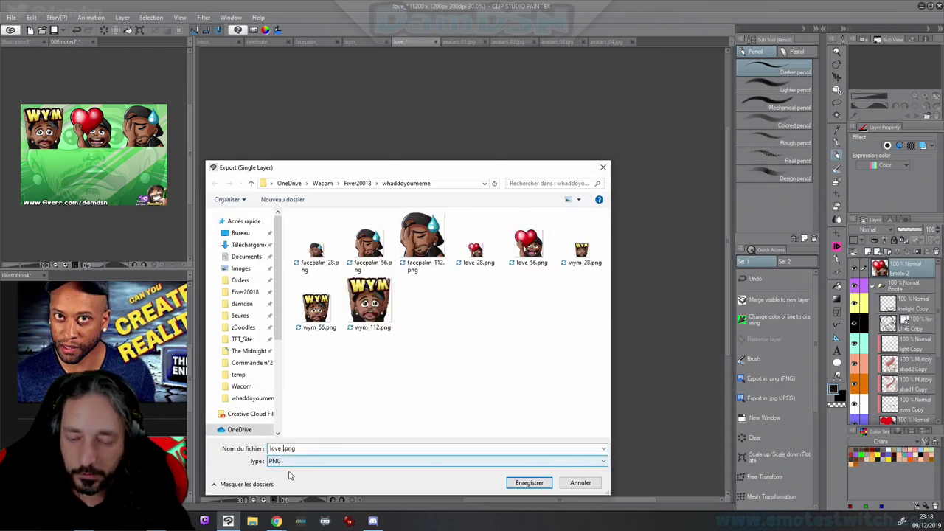
pyautogui.write('112')
pyautogui.press('Return')
pyautogui.doubleClick(483, 316)
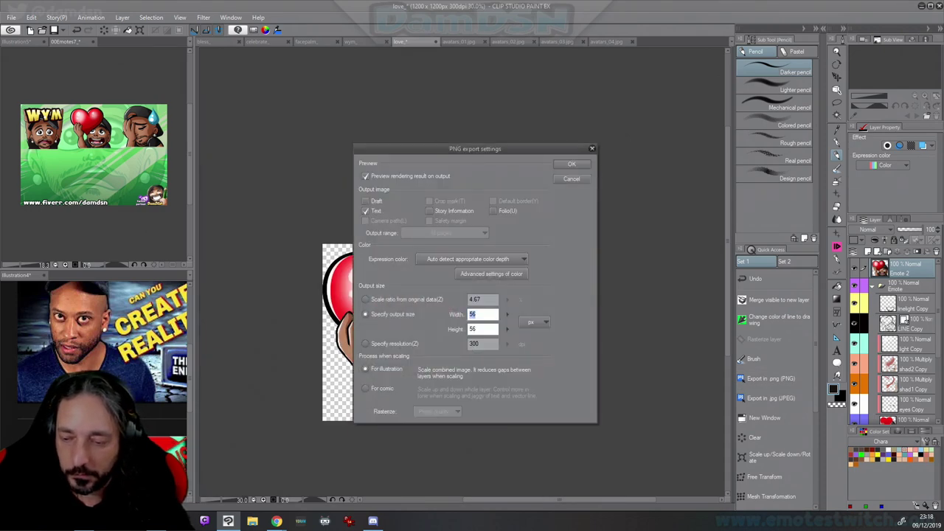
pyautogui.write('112')
pyautogui.press('Return')
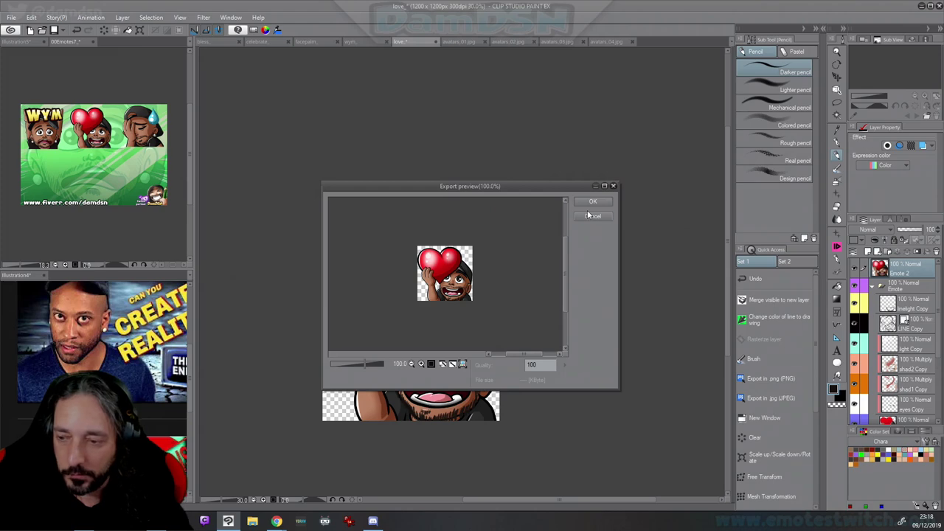
pyautogui.click(592, 201)
pyautogui.scroll(1, 500, 379)
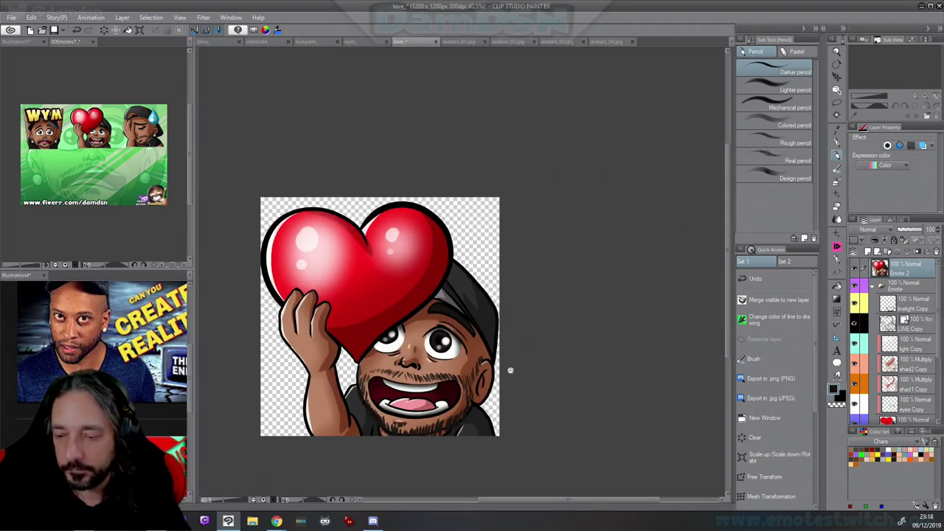
pyautogui.moveTo(510, 370); pyautogui.dragTo(522, 367)
pyautogui.moveTo(443, 382); pyautogui.dragTo(577, 374)
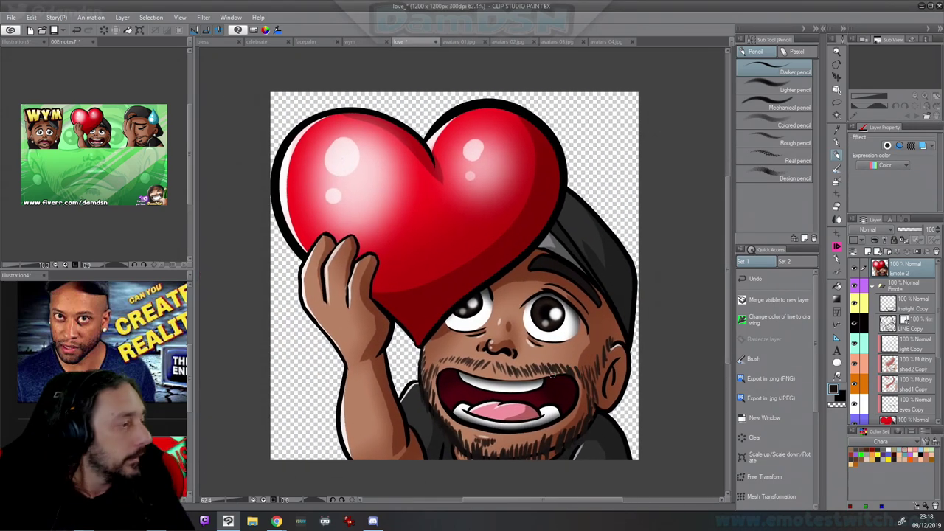